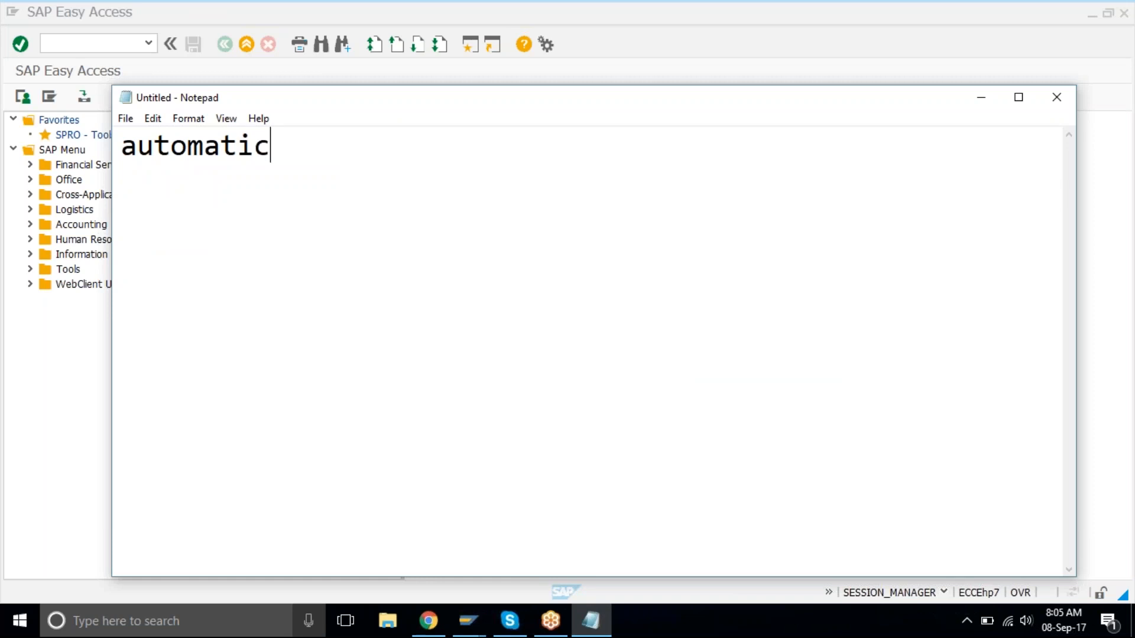
- Type the heading 'ic payment program(FBZP)' and the agenda 'select and pay invoices automatically and write checks'
{"action": "type", "text": "nt "}
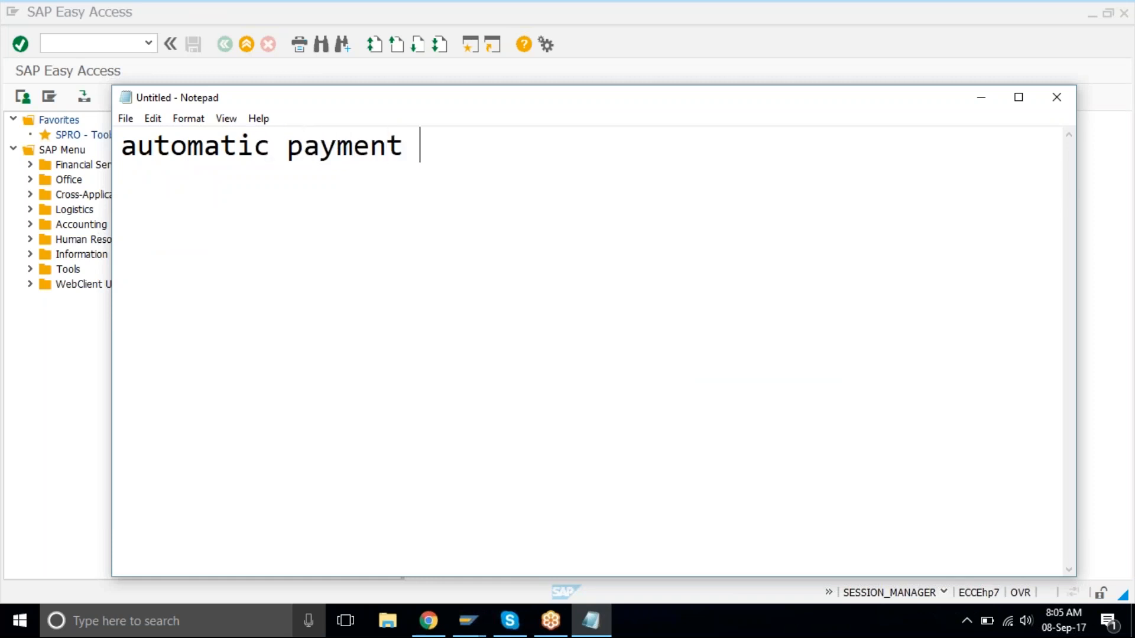
{"action": "type", "text": "program"}
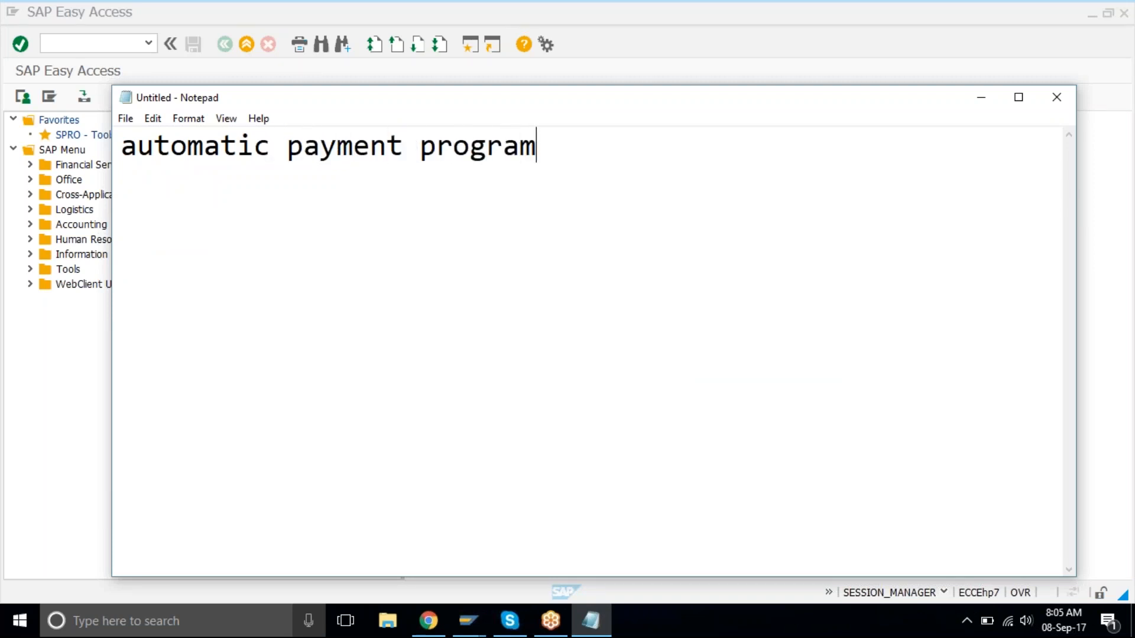
{"action": "type", "text": "(FBZP)"}
{"action": "key", "text": "Return"}
{"action": "type", "text": "age"}
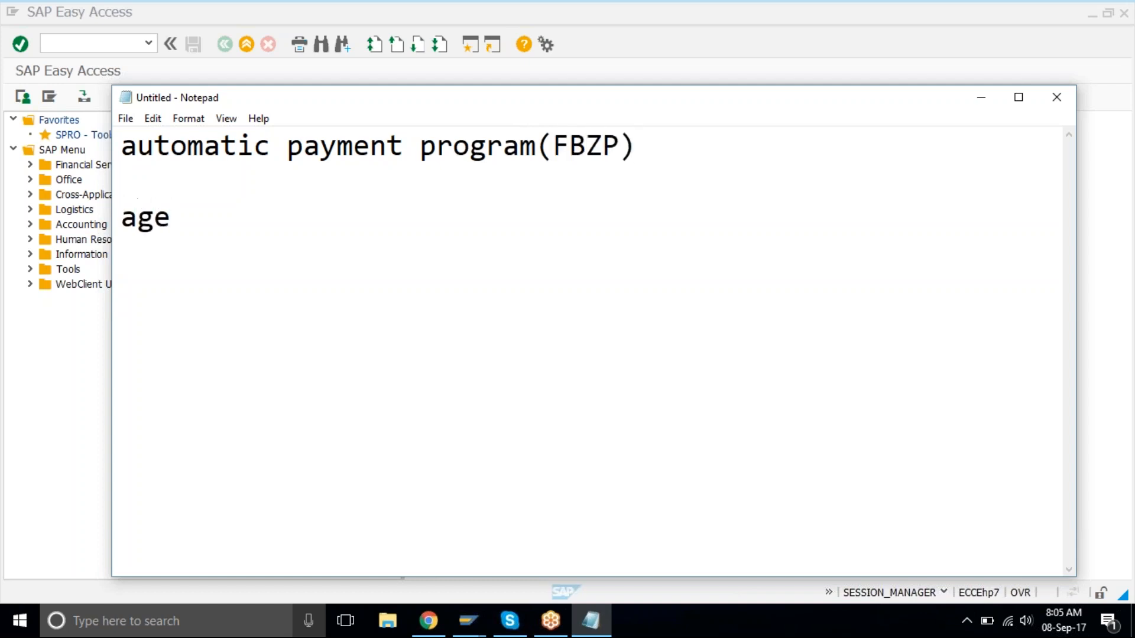
{"action": "type", "text": "nda- selec"}
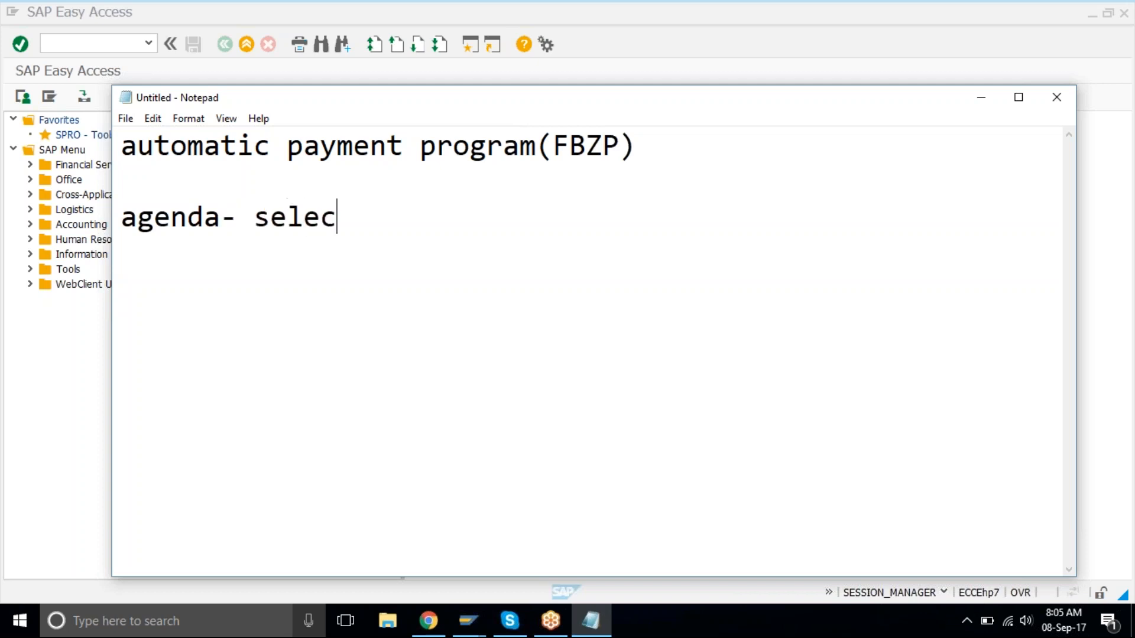
{"action": "type", "text": "t and pa"}
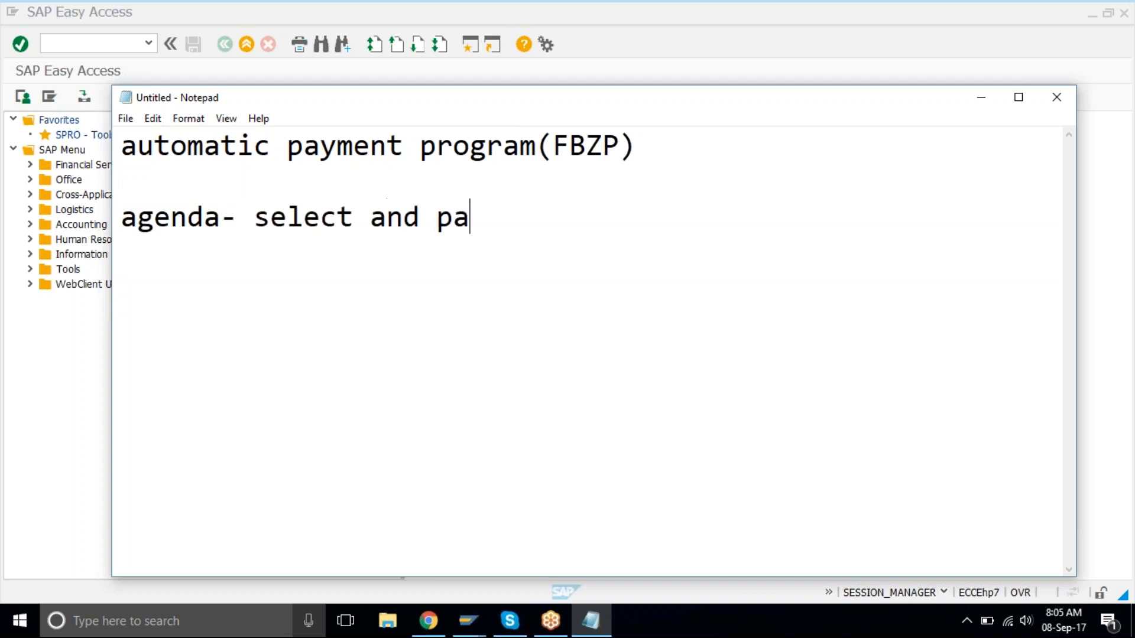
{"action": "type", "text": "y invoi"}
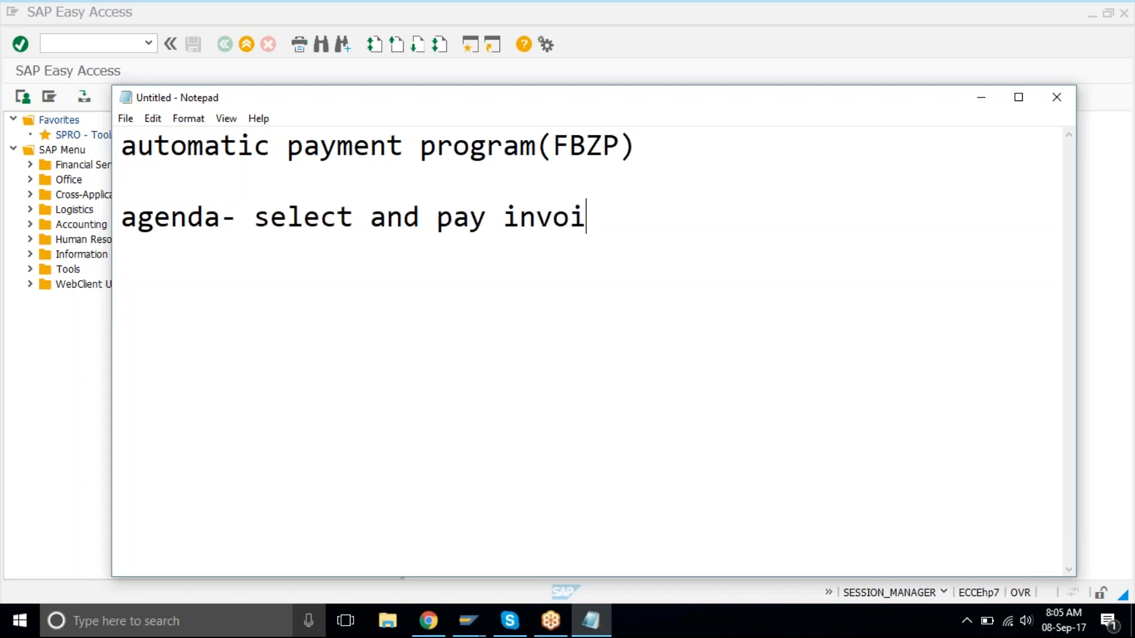
{"action": "type", "text": "ces automat"}
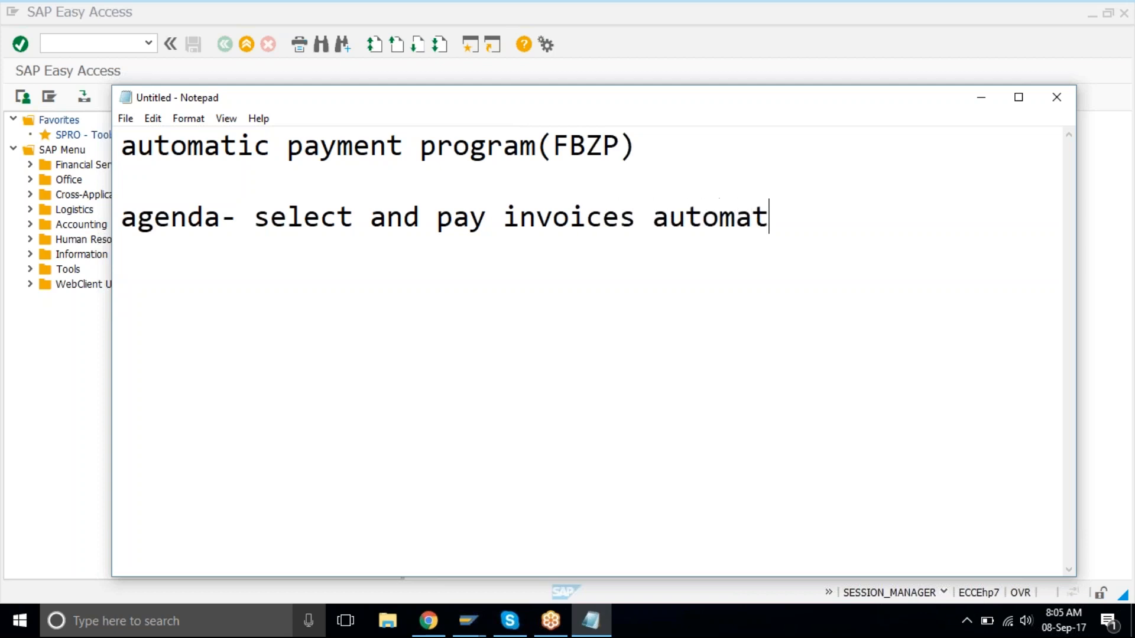
{"action": "type", "text": "ically and writ"}
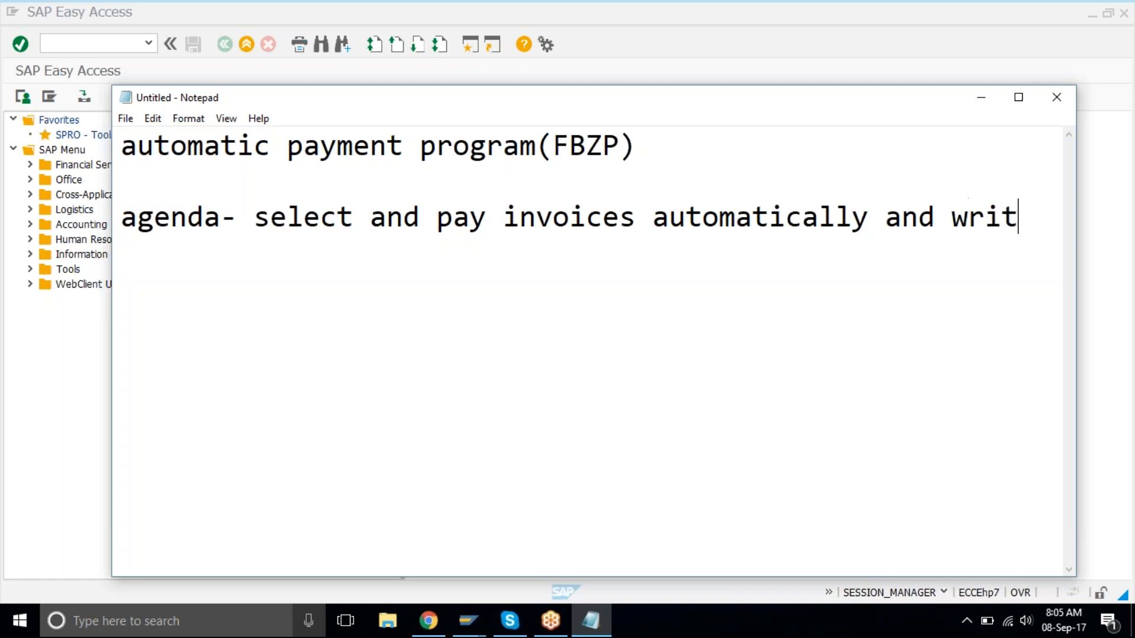
{"action": "type", "text": "e checks"}
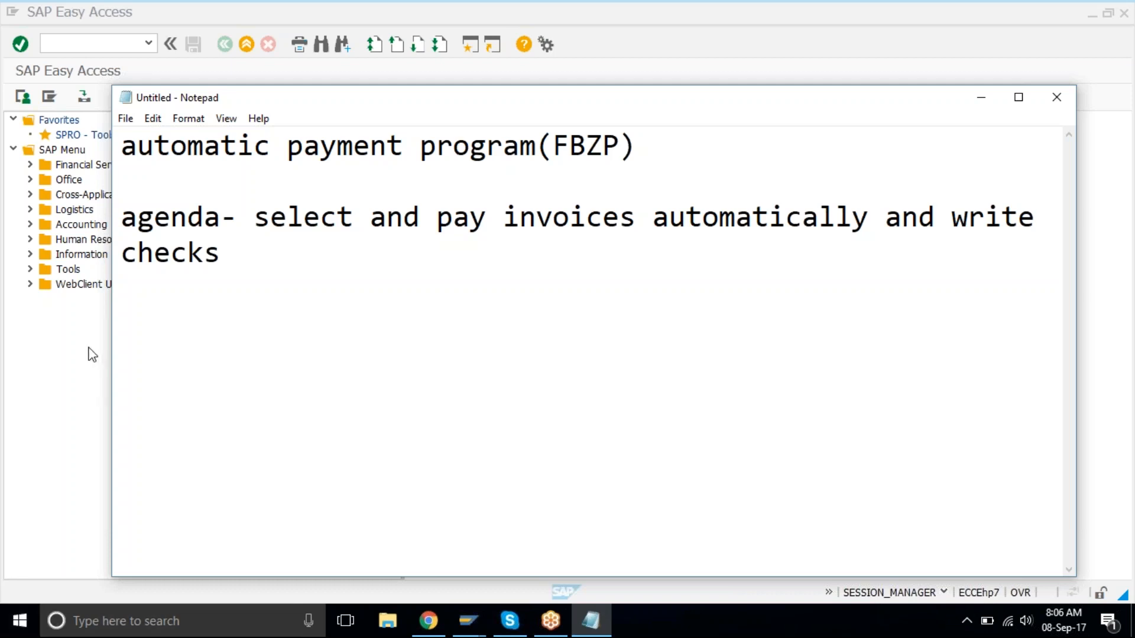
{"action": "left_click", "coordinate": [149, 305]}
{"action": "left_click", "coordinate": [256, 265]}
- Add lines 'phase 1 setup FBZP' and 'phase 2 vendor change fk02'
{"action": "key", "text": "Return"}
{"action": "key", "text": "Return"}
{"action": "type", "text": "phas"}
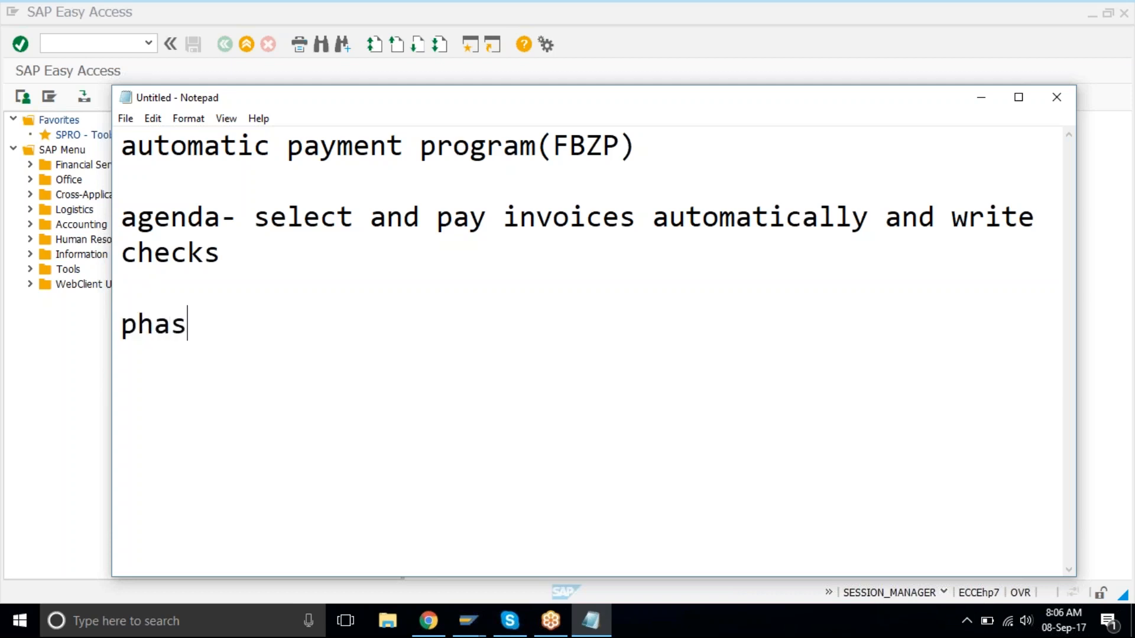
{"action": "type", "text": "e 1 set"}
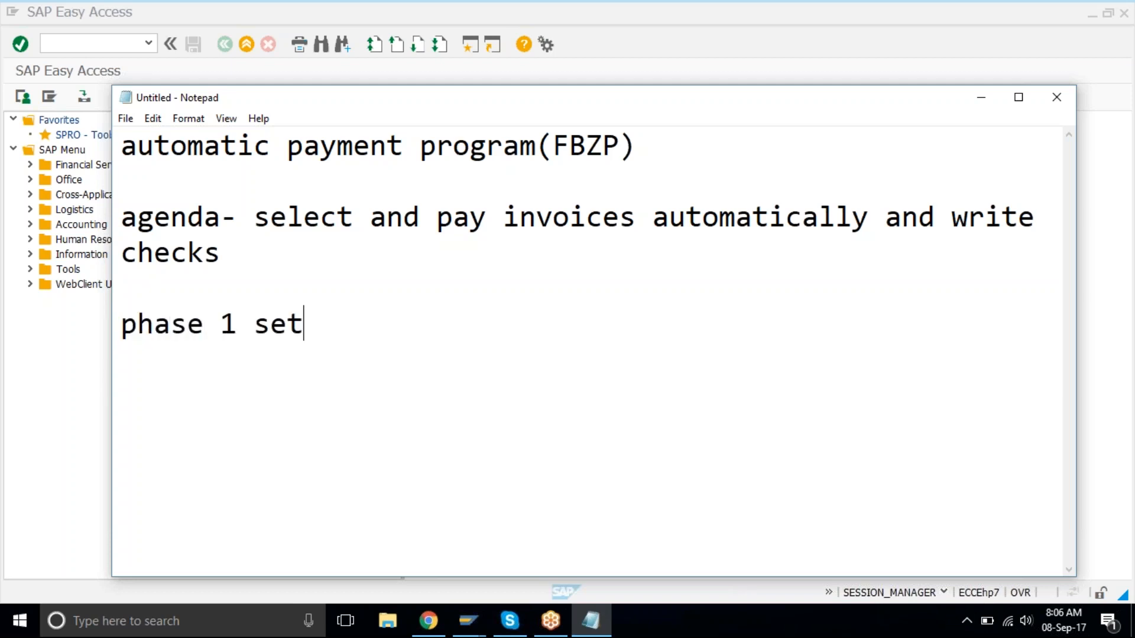
{"action": "type", "text": "up"}
{"action": "key", "text": "Tab"}
{"action": "type", "text": "FB"}
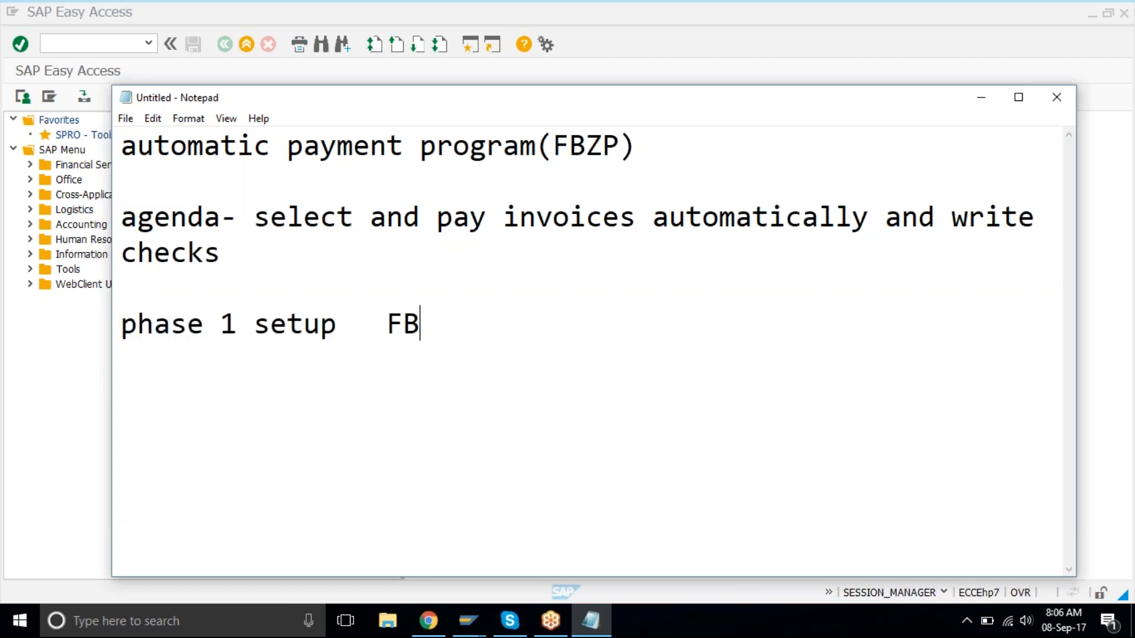
{"action": "type", "text": "ZP"}
{"action": "key", "text": "Return"}
{"action": "type", "text": "phase 2 "}
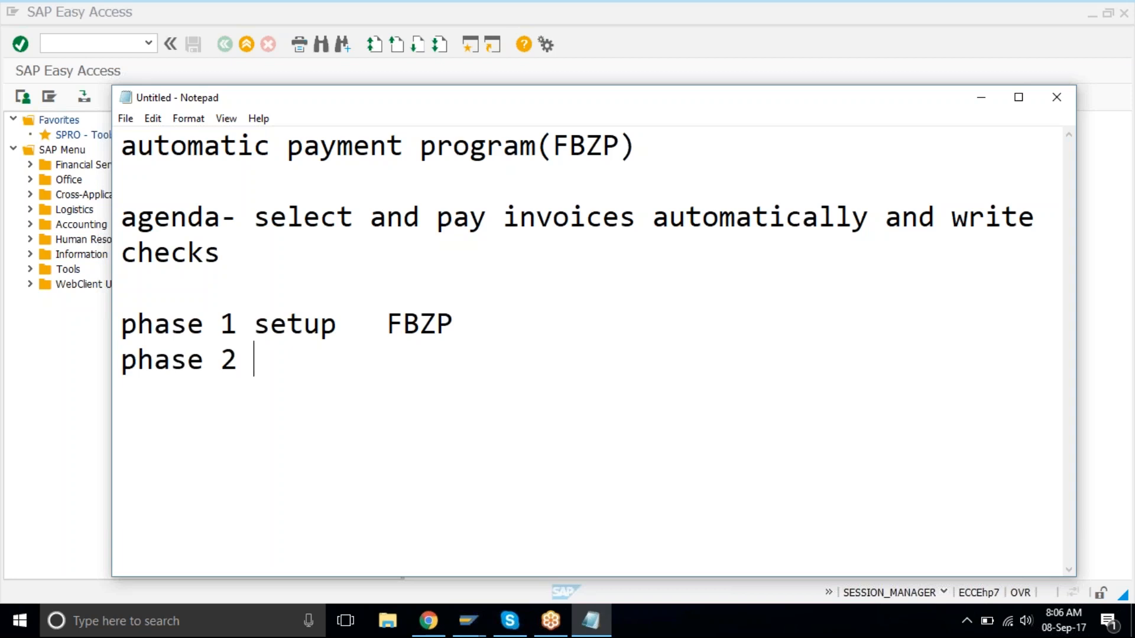
{"action": "type", "text": "vendor change   "}
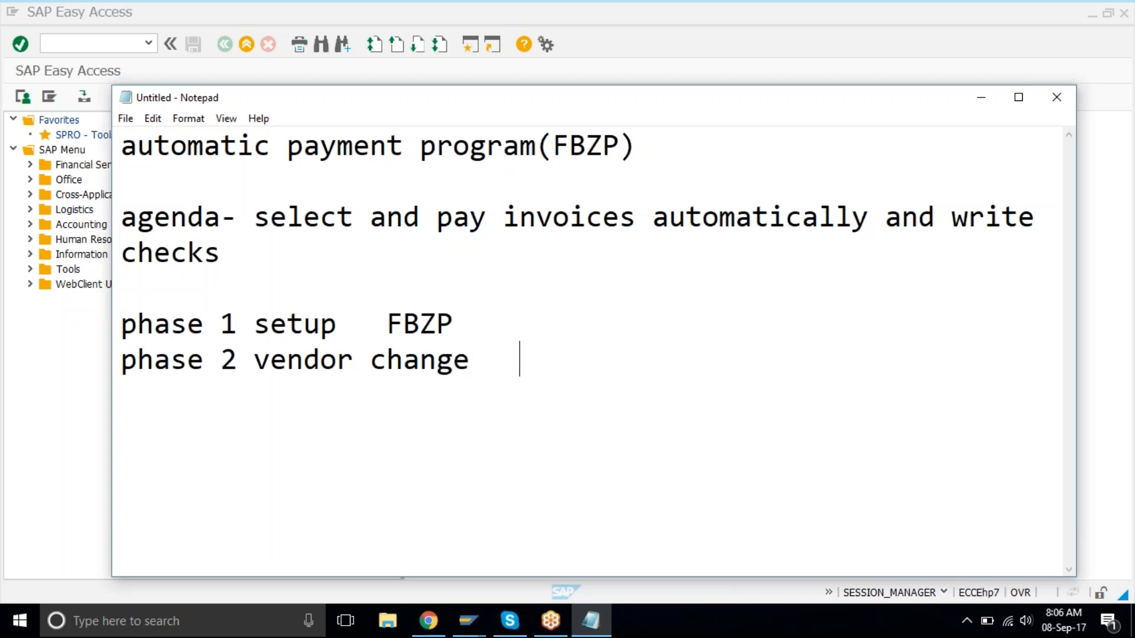
{"action": "type", "text": "fk02"}
- Add lines 'phase 3 check lot creation FCHI' and 'phase 4 run payments'
{"action": "key", "text": "Return"}
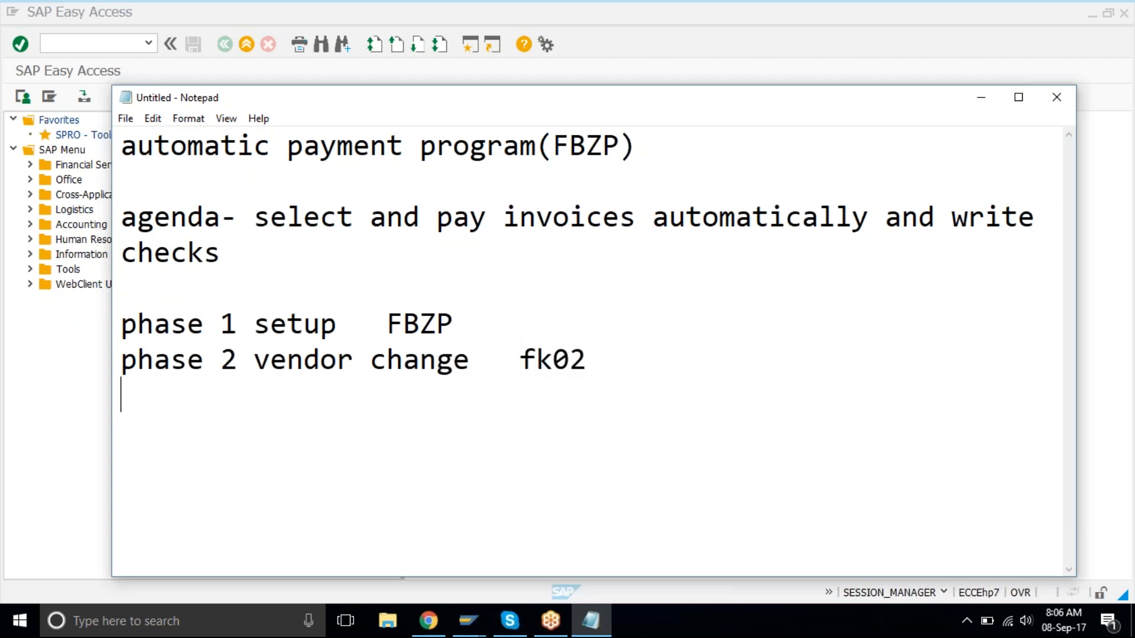
{"action": "type", "text": "phase "}
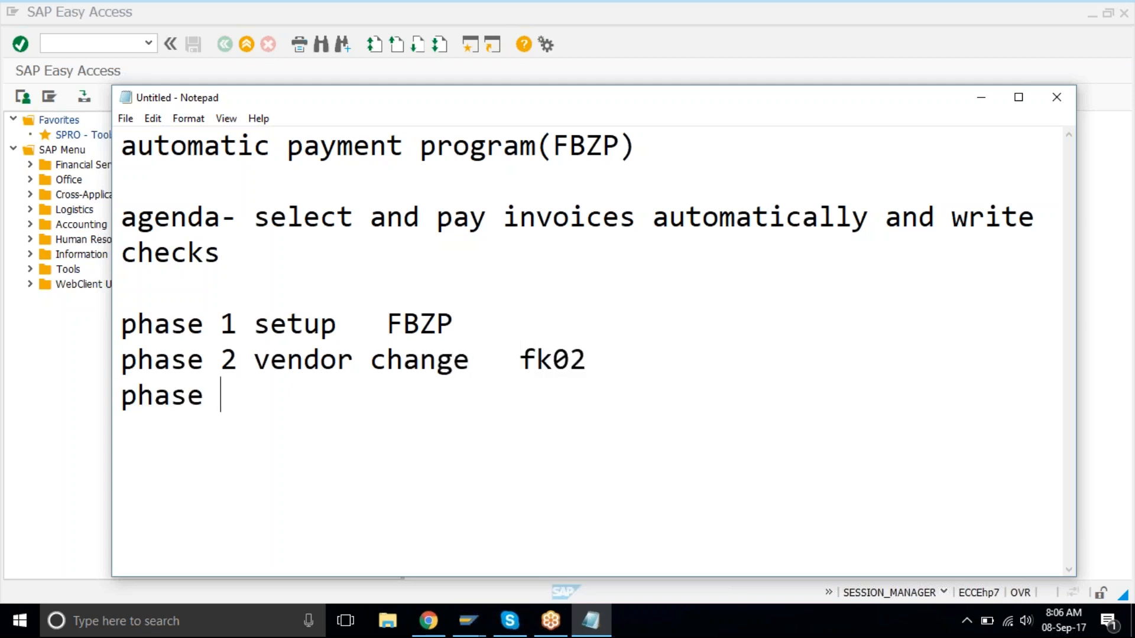
{"action": "type", "text": "3 check l"}
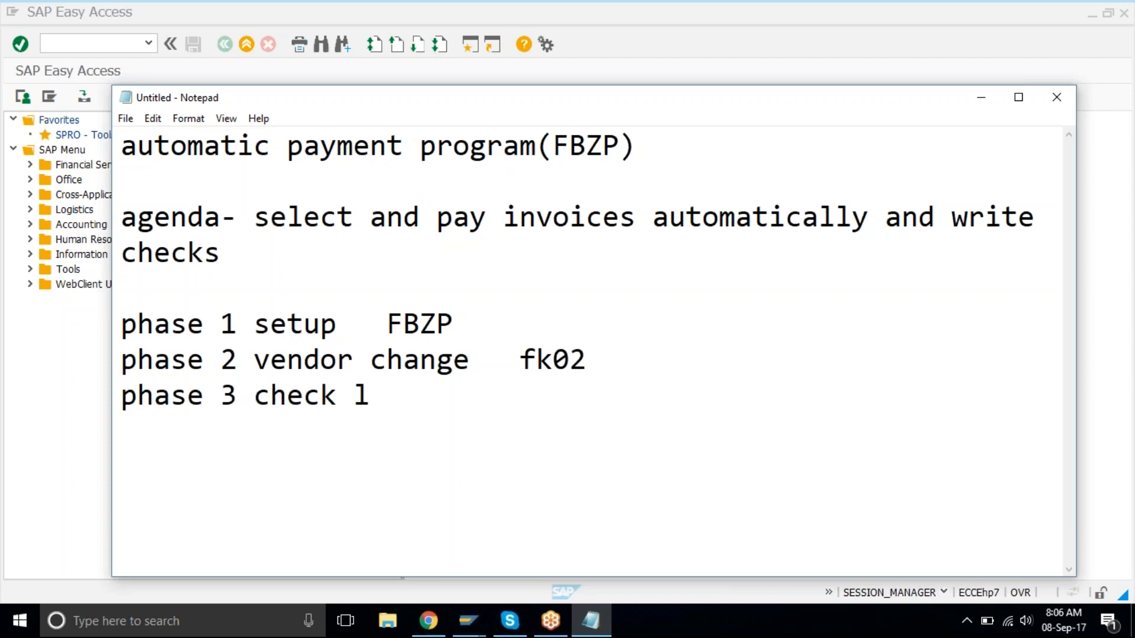
{"action": "type", "text": "ot creation"}
{"action": "key", "text": "Tab"}
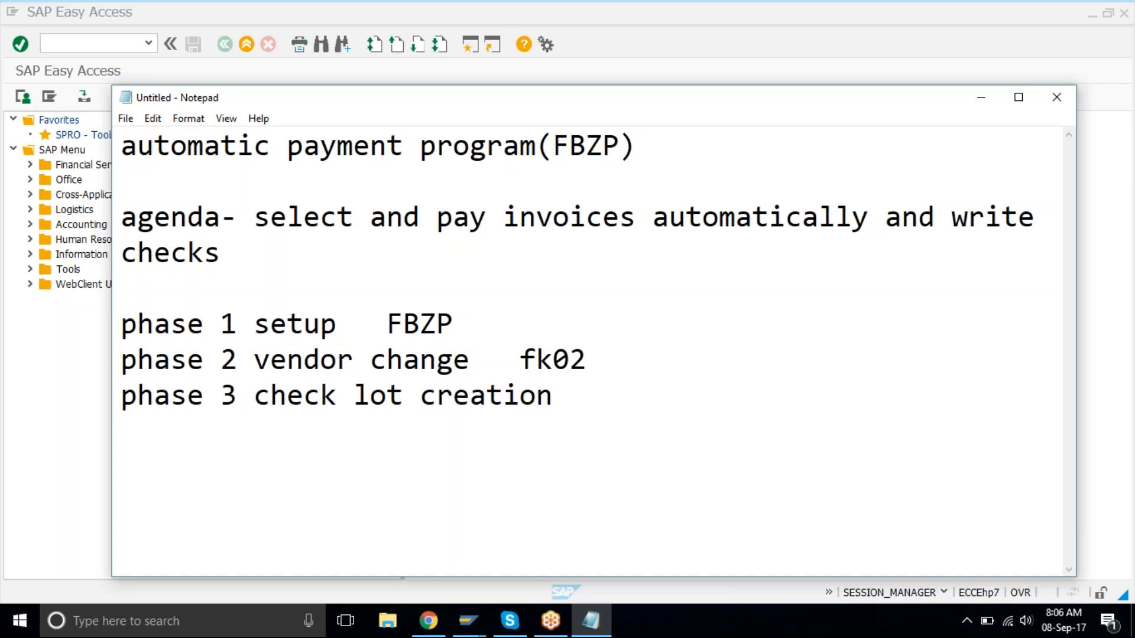
{"action": "type", "text": "FCHI"}
{"action": "key", "text": "Return"}
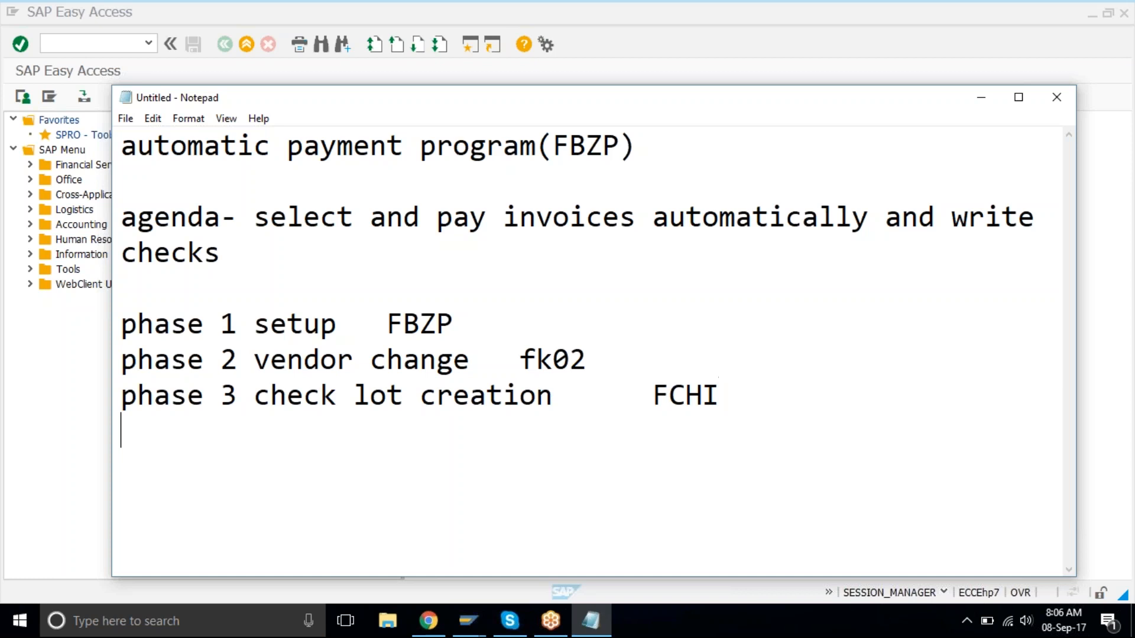
{"action": "type", "text": "phase"}
{"action": "key", "text": "Tab"}
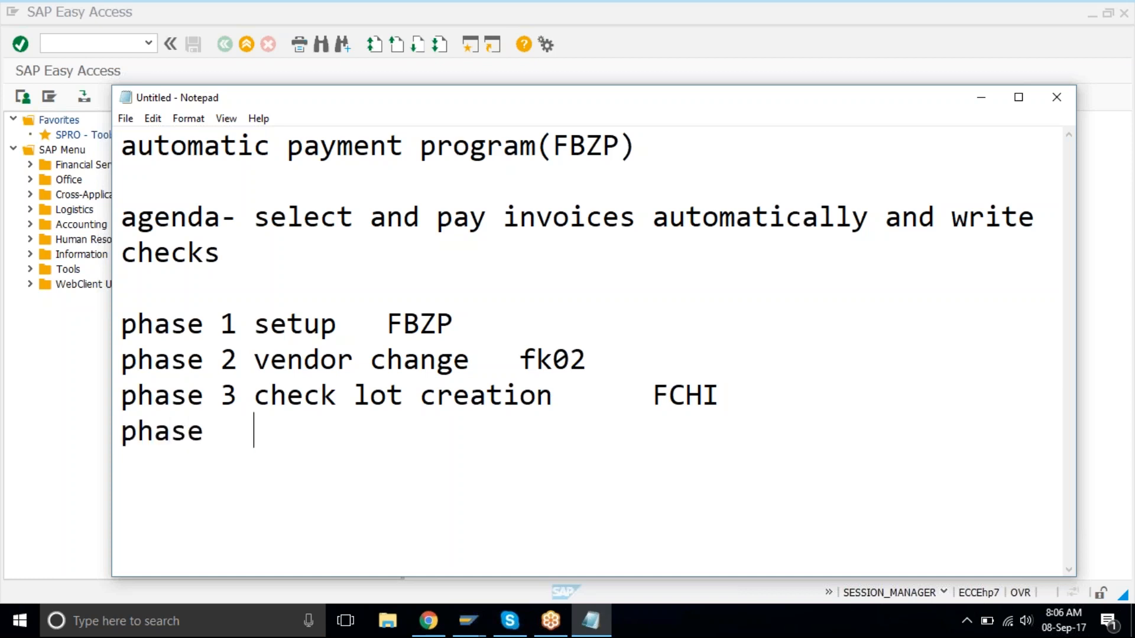
{"action": "key", "text": "BackSpace"}
{"action": "type", "text": "4"}
{"action": "key", "text": "BackSpace"}
{"action": "key", "text": "BackSpace"}
{"action": "type", "text": "4 run payments"}
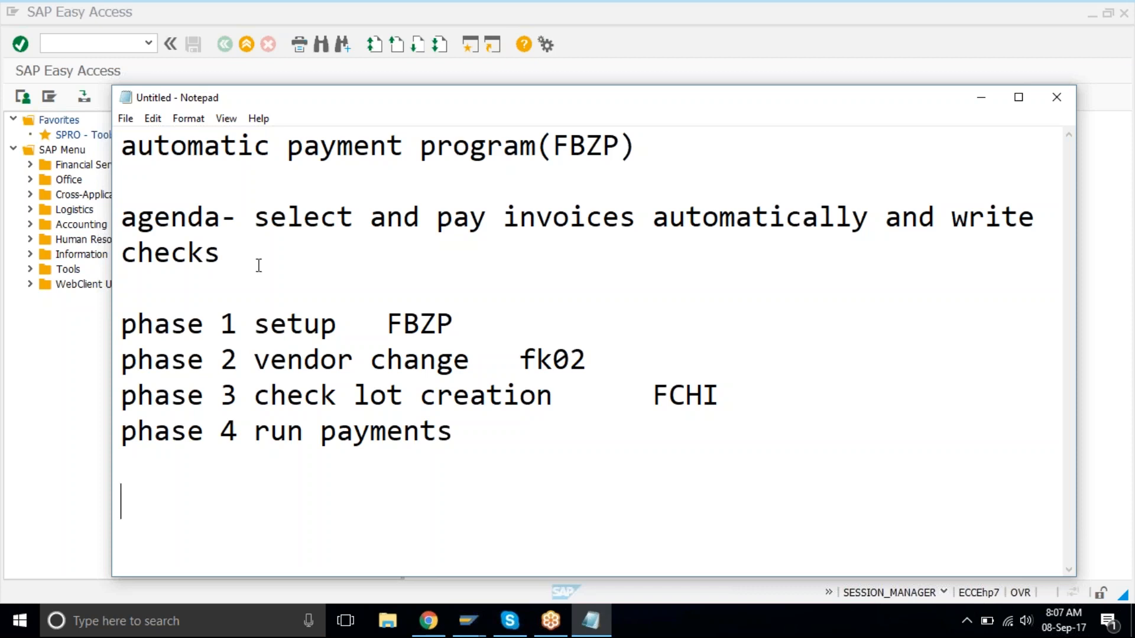
- Switch from the finished notes to the SAP window behind Notepad
{"action": "left_click", "coordinate": [855, 16]}
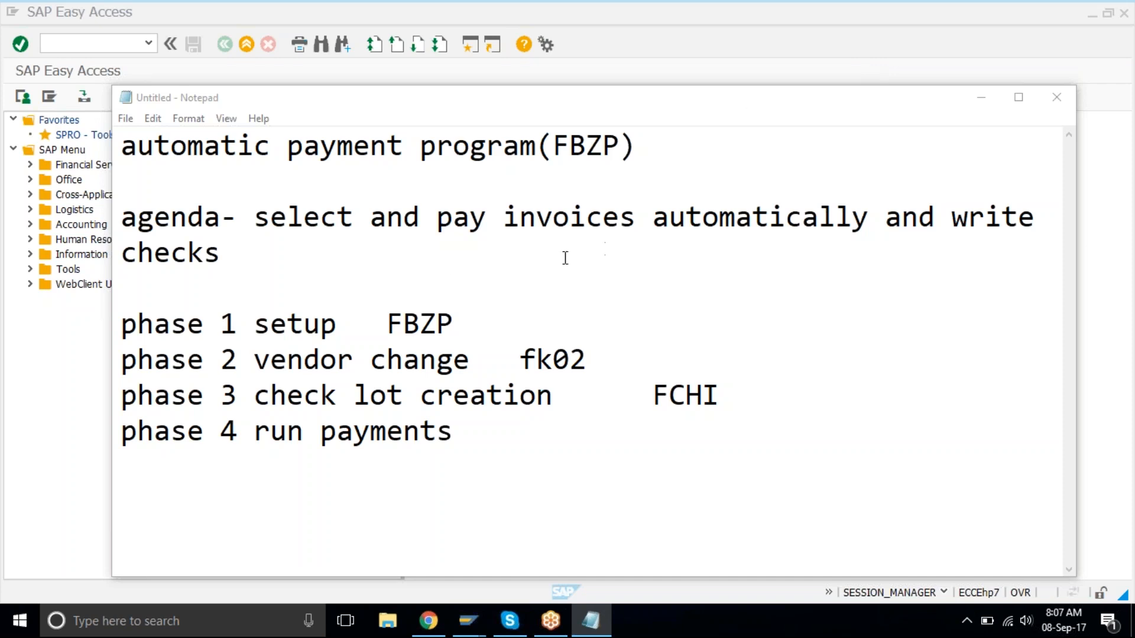
- Add the remark 'no path' after FBZP on the phase 1 line
{"action": "left_click", "coordinate": [304, 8]}
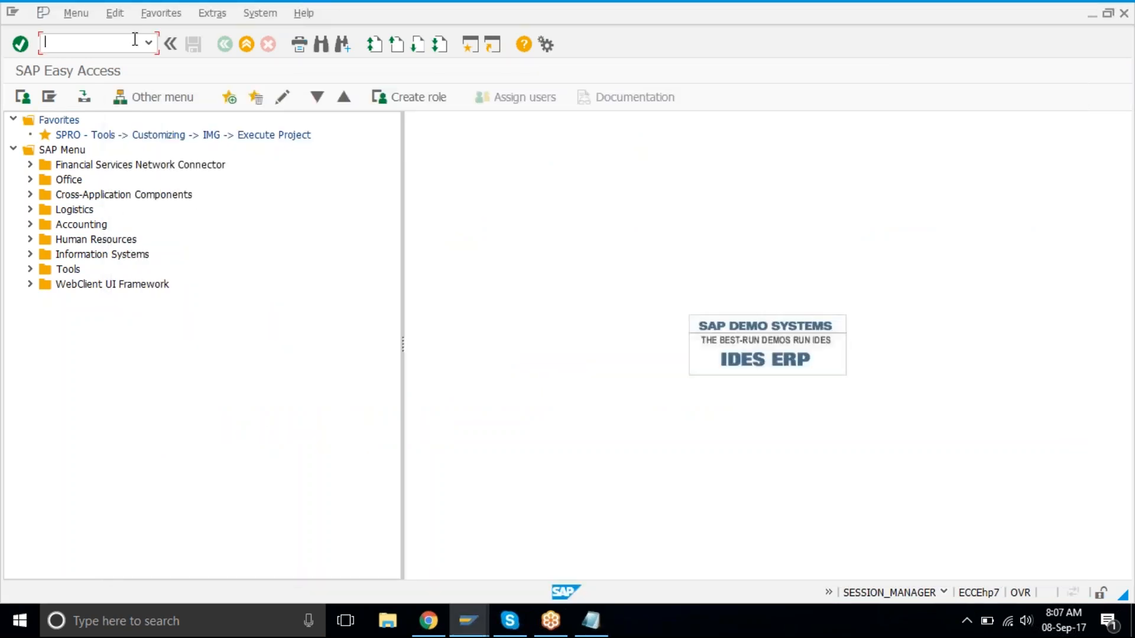
{"action": "left_click", "coordinate": [605, 614]}
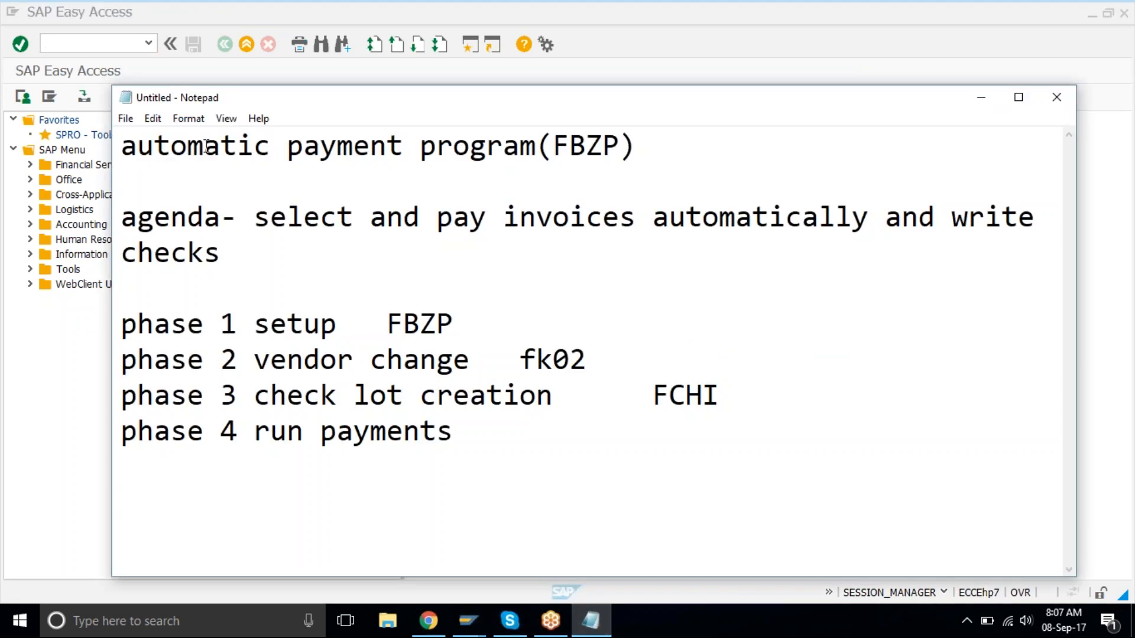
{"action": "left_click_drag", "start_coordinate": [120, 324], "coordinate": [507, 318]}
{"action": "left_click", "coordinate": [507, 317]}
{"action": "key", "text": "Tab"}
{"action": "type", "text": "no path"}
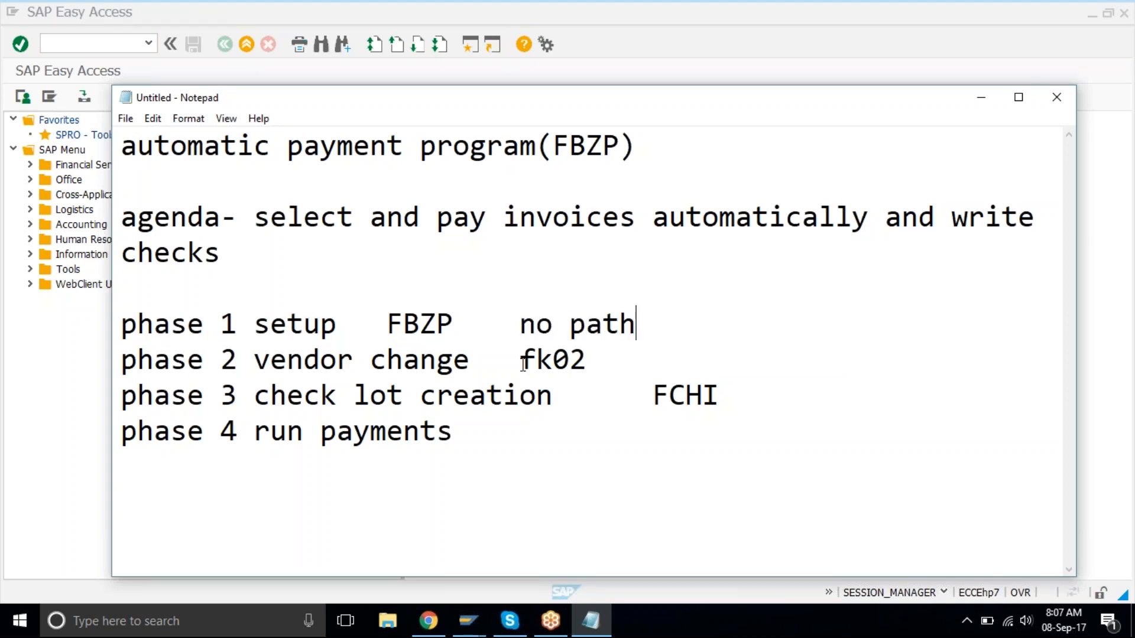
- Insert tabs before FBZP and fk02 so the transaction codes line up in one column
{"action": "left_click", "coordinate": [390, 324]}
{"action": "key", "text": "Tab"}
{"action": "key", "text": "Tab"}
{"action": "left_click", "coordinate": [476, 357]}
{"action": "key", "text": "Tab"}
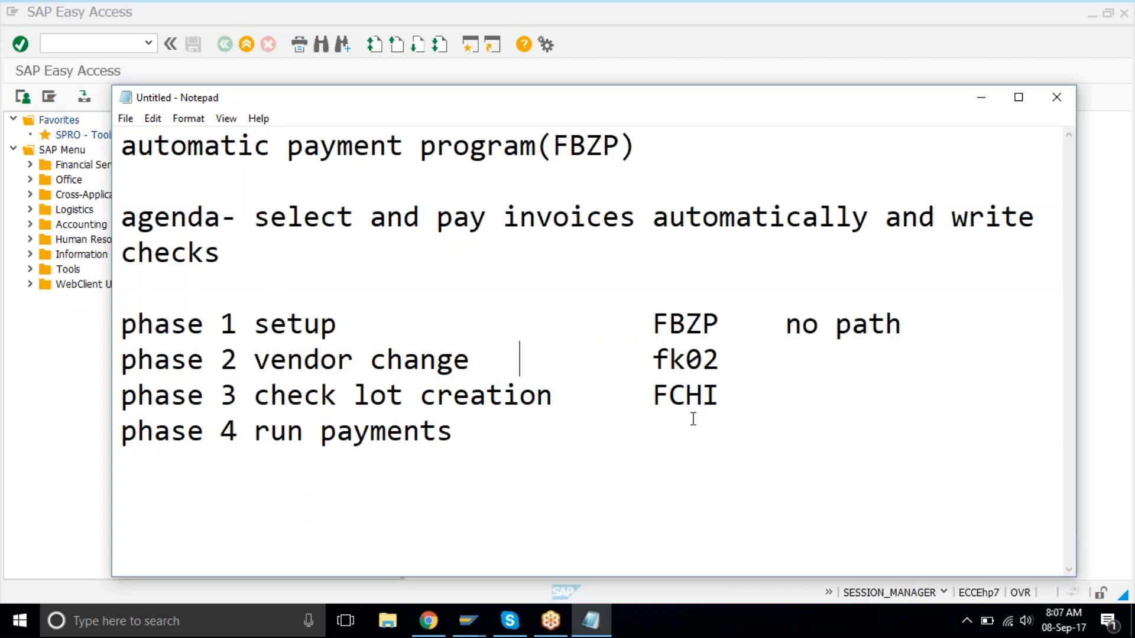
{"action": "left_click", "coordinate": [112, 47]}
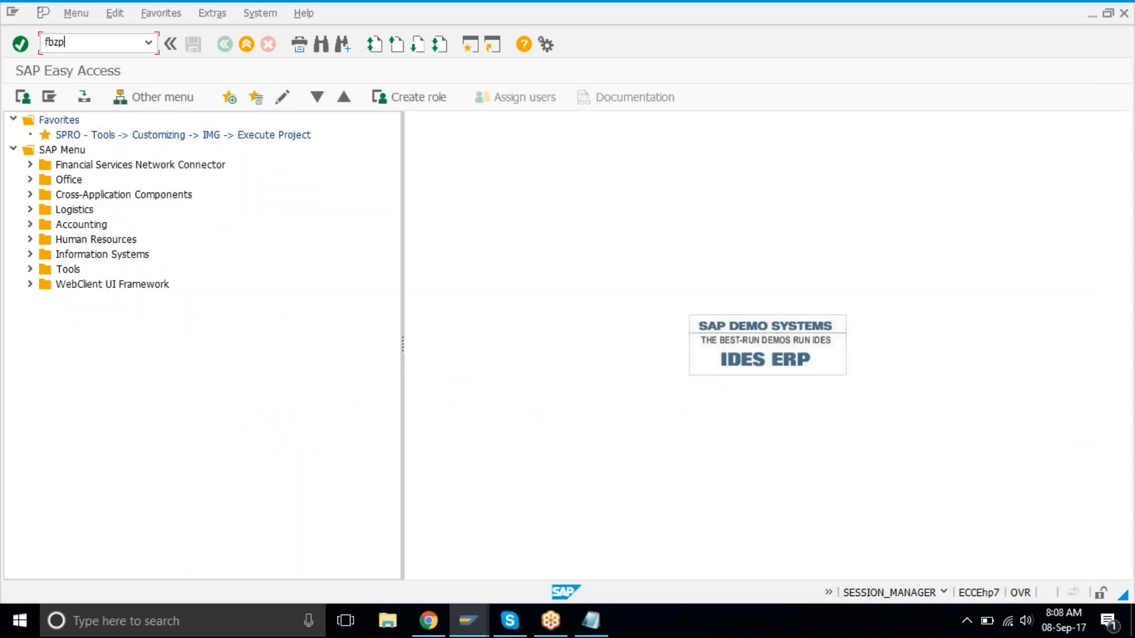
- Run transaction fbzp and open the All company codes settings
{"action": "type", "text": "fbzp"}
{"action": "key", "text": "Return"}
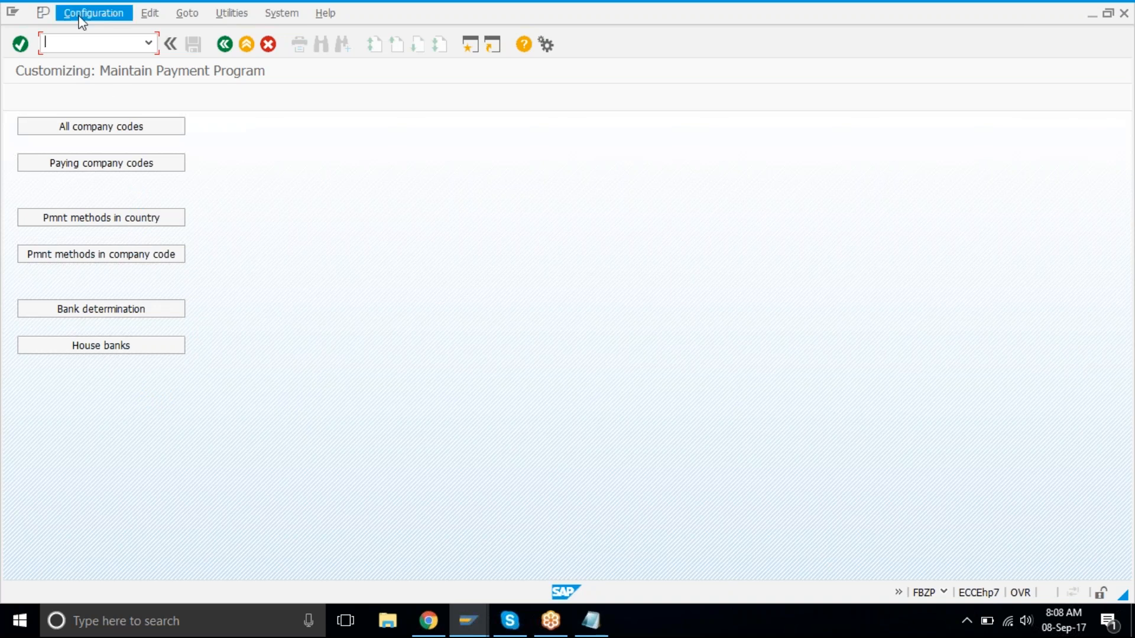
{"action": "left_click", "coordinate": [114, 130]}
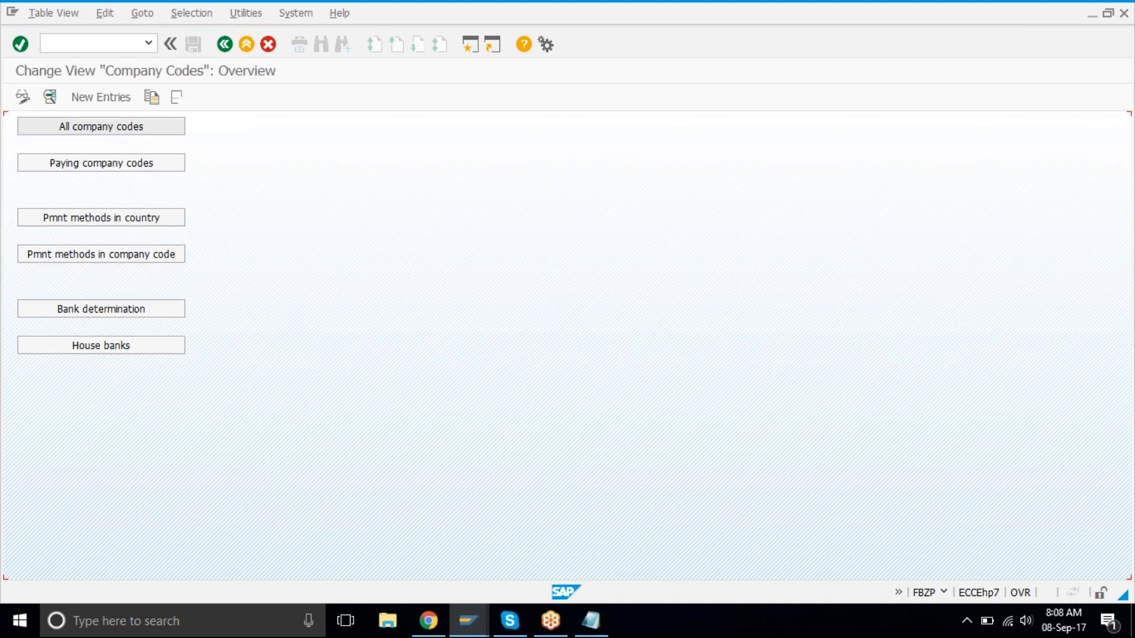
- Create a new company code entry tatl with tatl as its own paying company code
{"action": "left_click", "coordinate": [87, 101]}
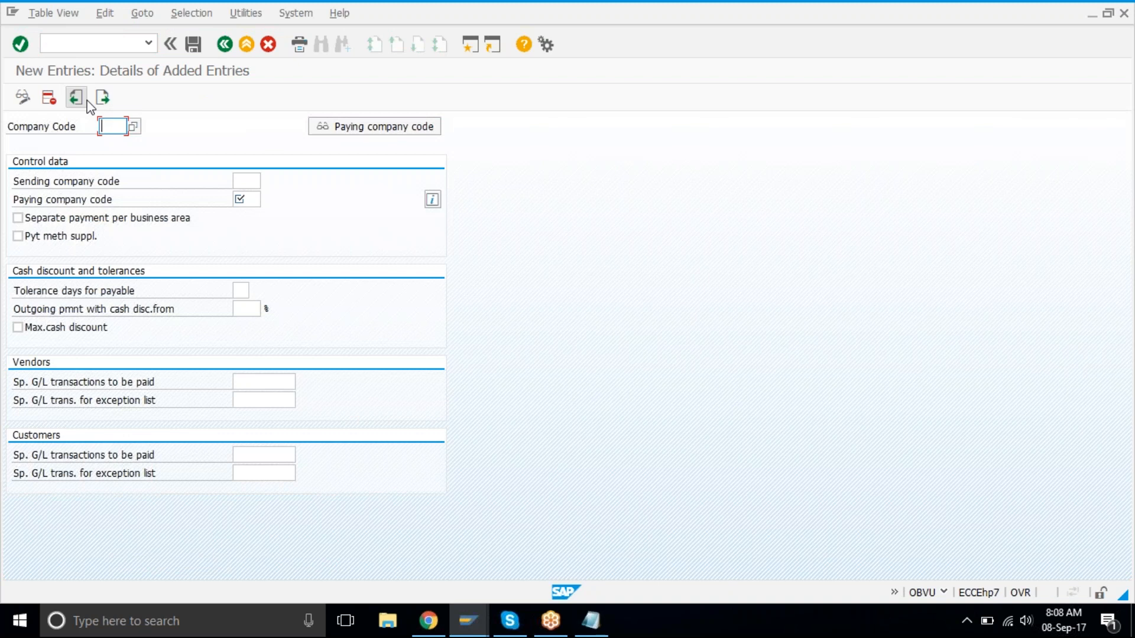
{"action": "type", "text": "tatl"}
{"action": "key", "text": "Return"}
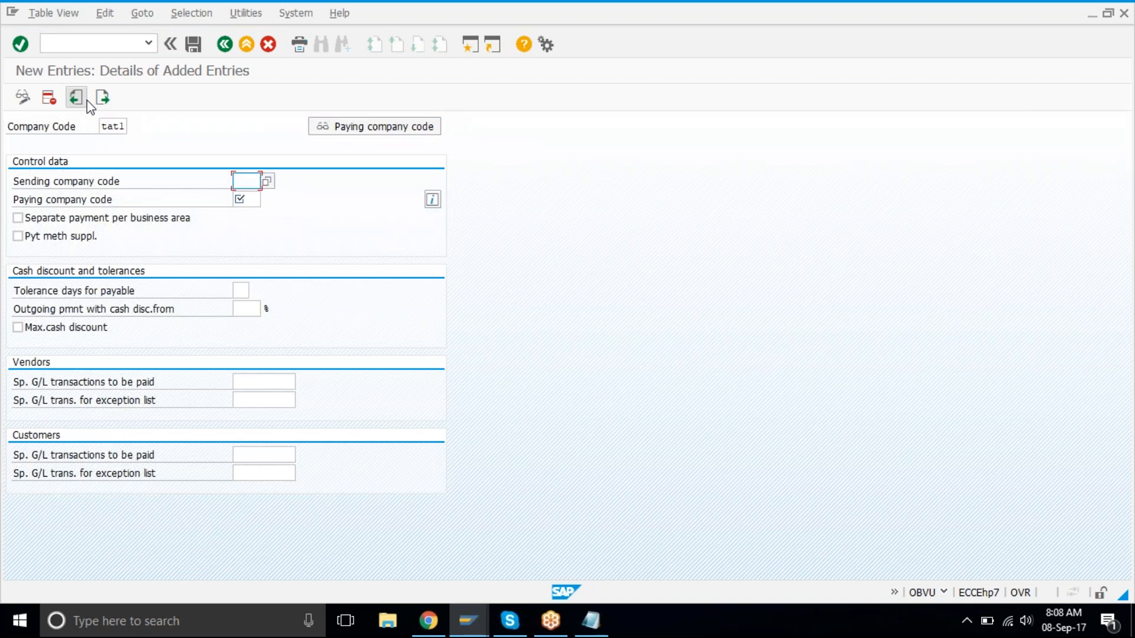
{"action": "key", "text": "Tab"}
{"action": "type", "text": "tatl"}
{"action": "key", "text": "Return"}
{"action": "key", "text": "Tab"}
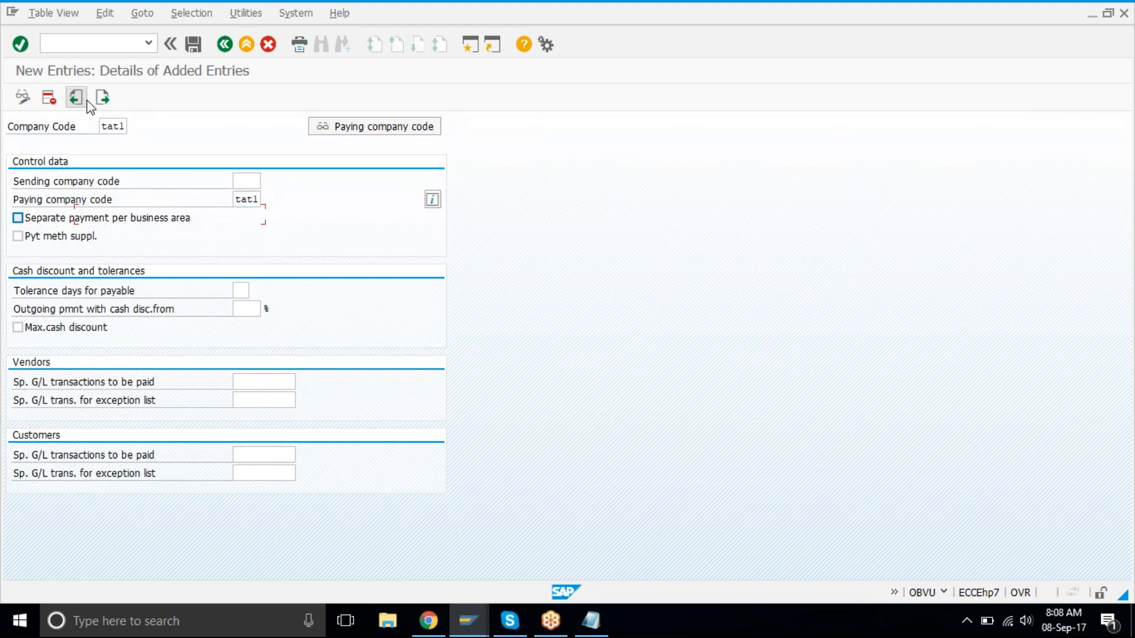
{"action": "left_click", "coordinate": [11, 380]}
{"action": "key", "text": "super+Down"}
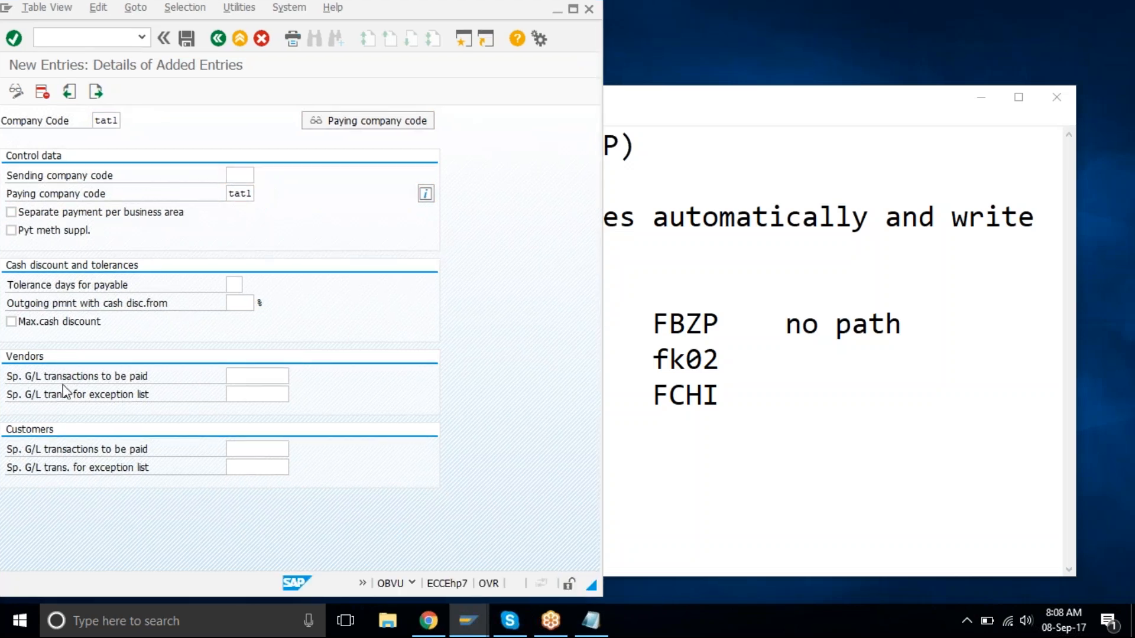
{"action": "key", "text": "super+Up"}
{"action": "left_click", "coordinate": [238, 380]}
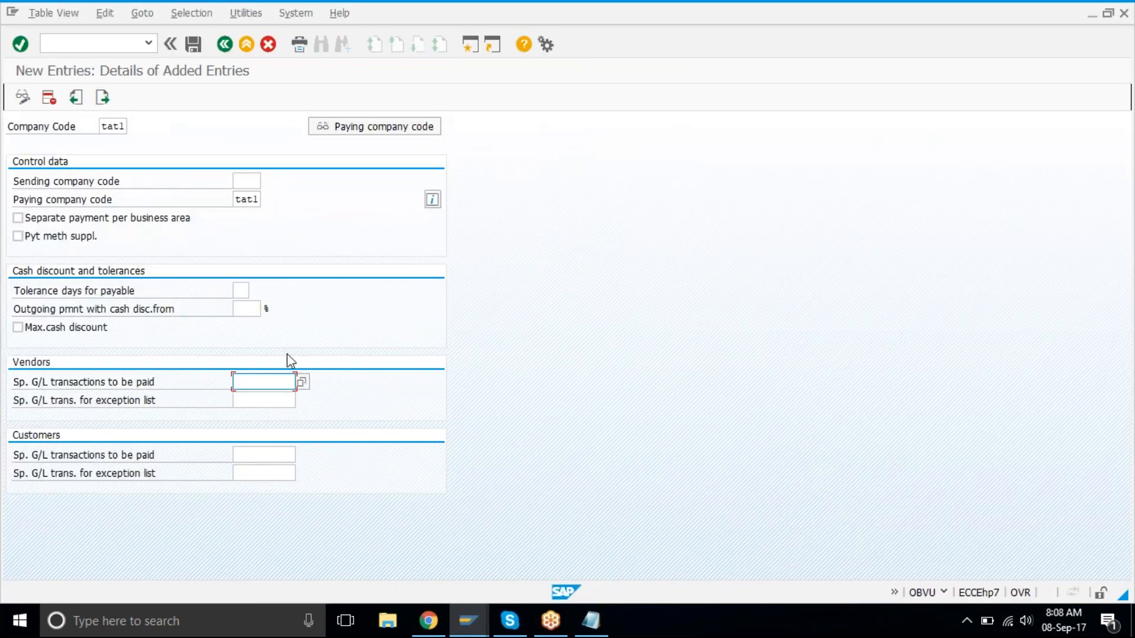
- Set vendor special G/L transactions to be paid to A, F and P
{"action": "left_click", "coordinate": [301, 382]}
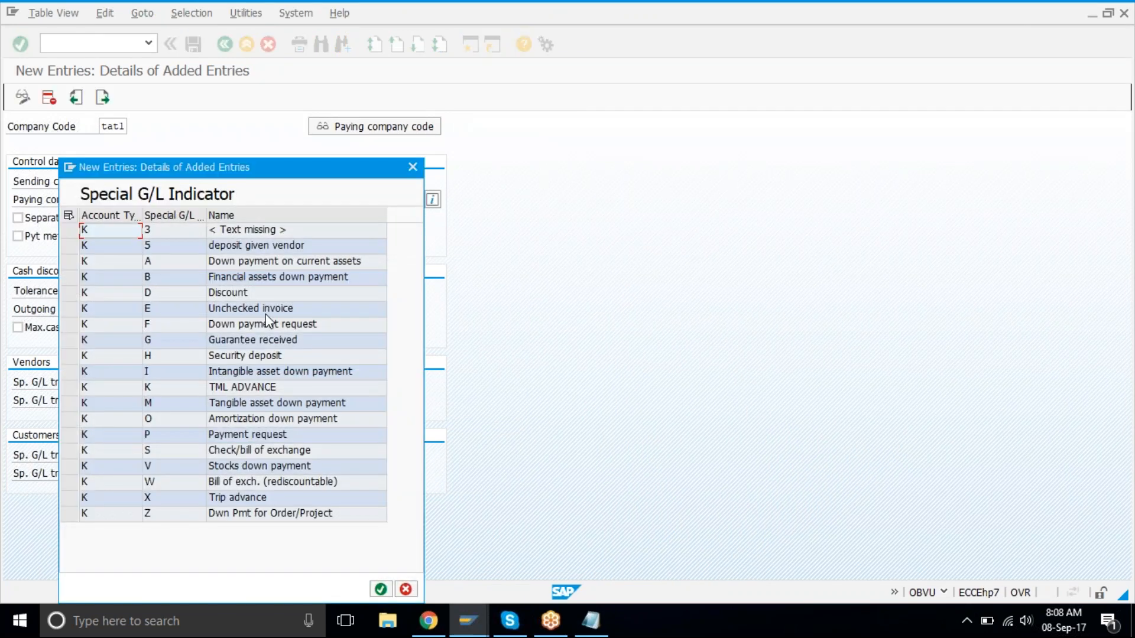
{"action": "left_click", "coordinate": [69, 261]}
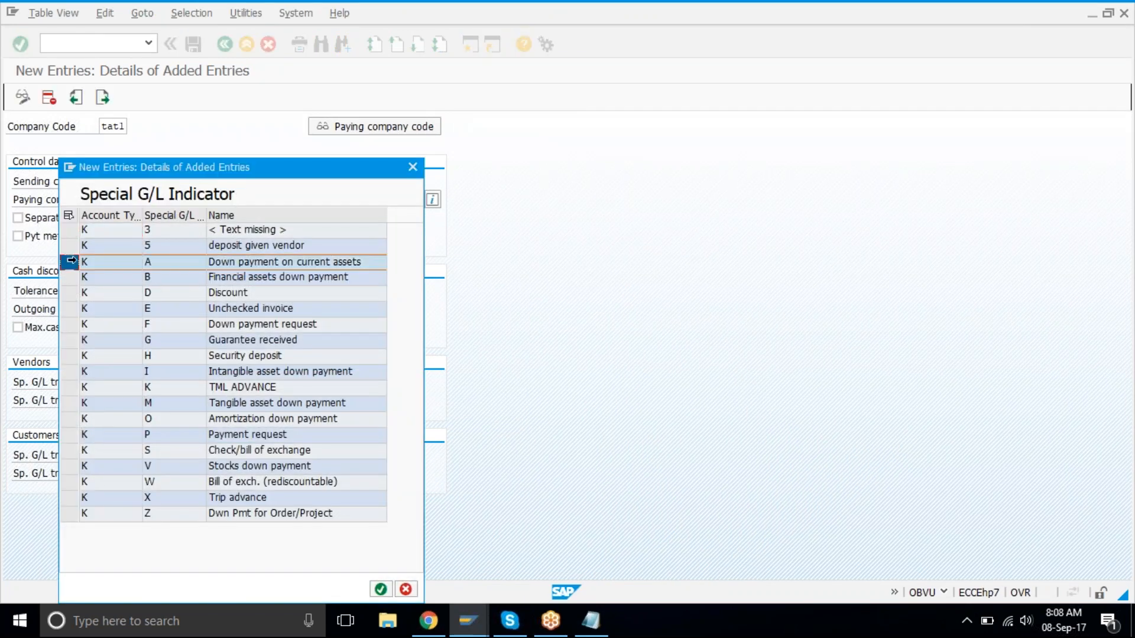
{"action": "left_click", "coordinate": [70, 325], "text": "ctrl"}
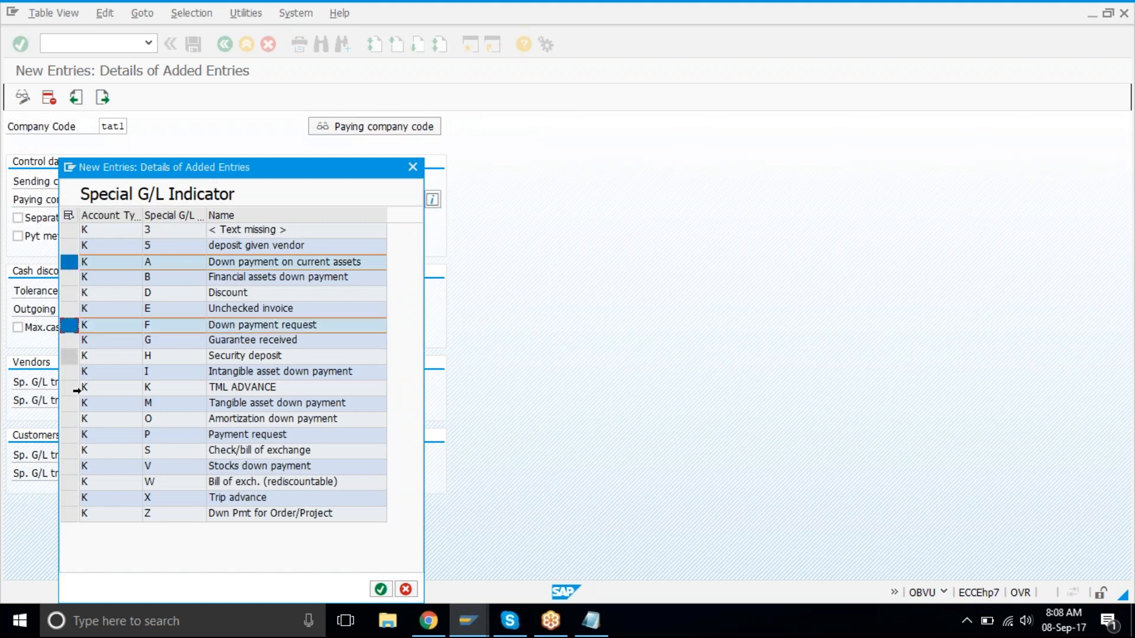
{"action": "left_click", "coordinate": [70, 435], "text": "ctrl"}
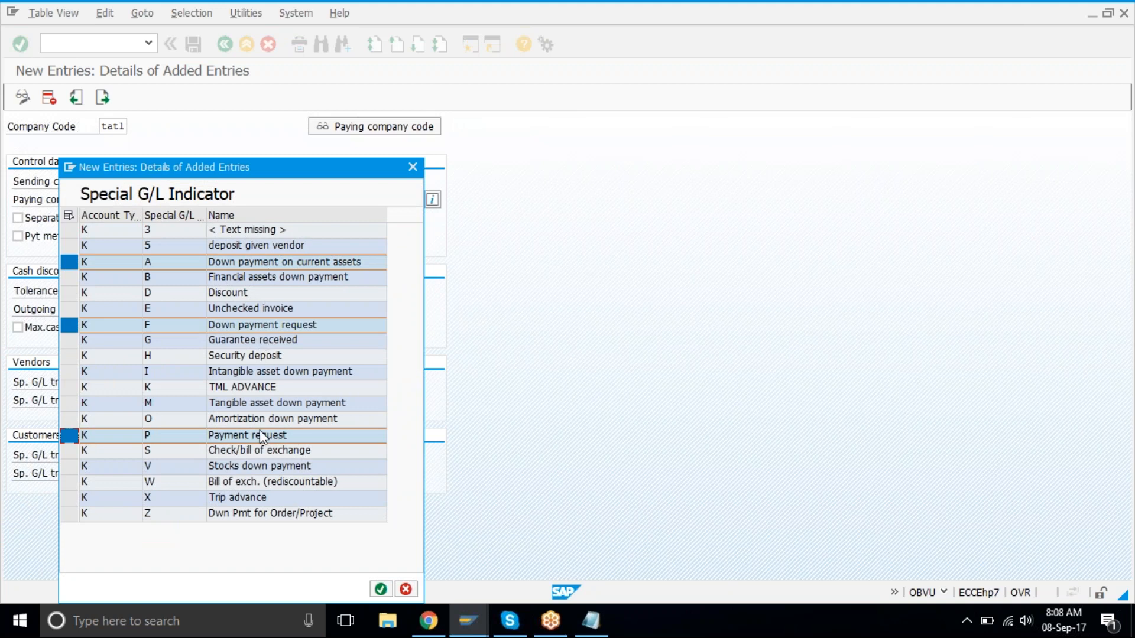
{"action": "left_click", "coordinate": [380, 589]}
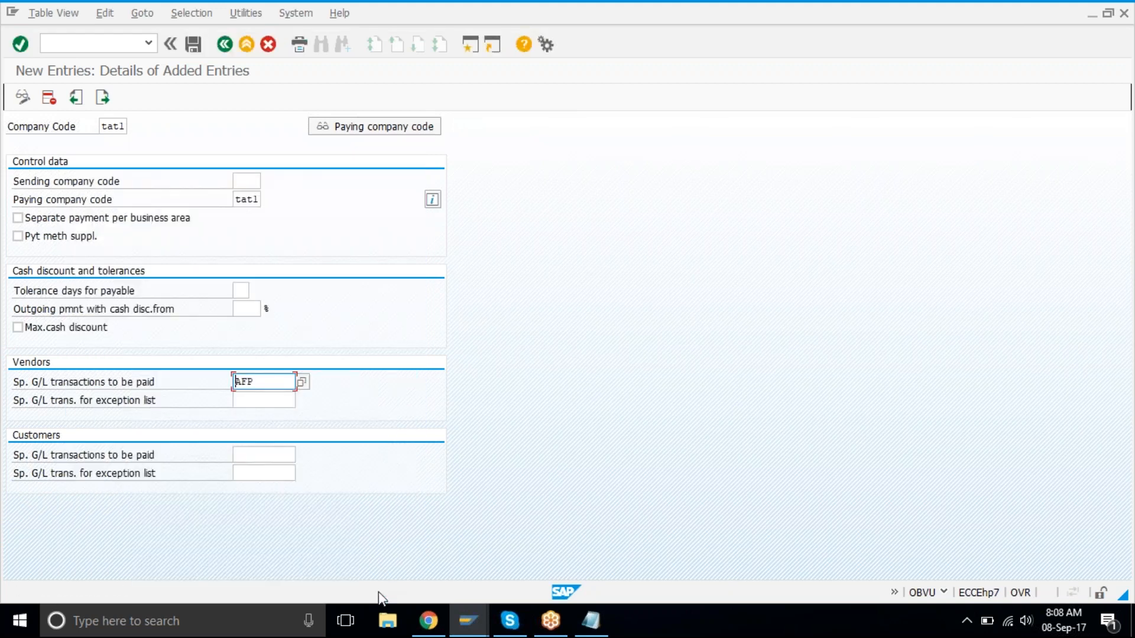
{"action": "key", "text": "Return"}
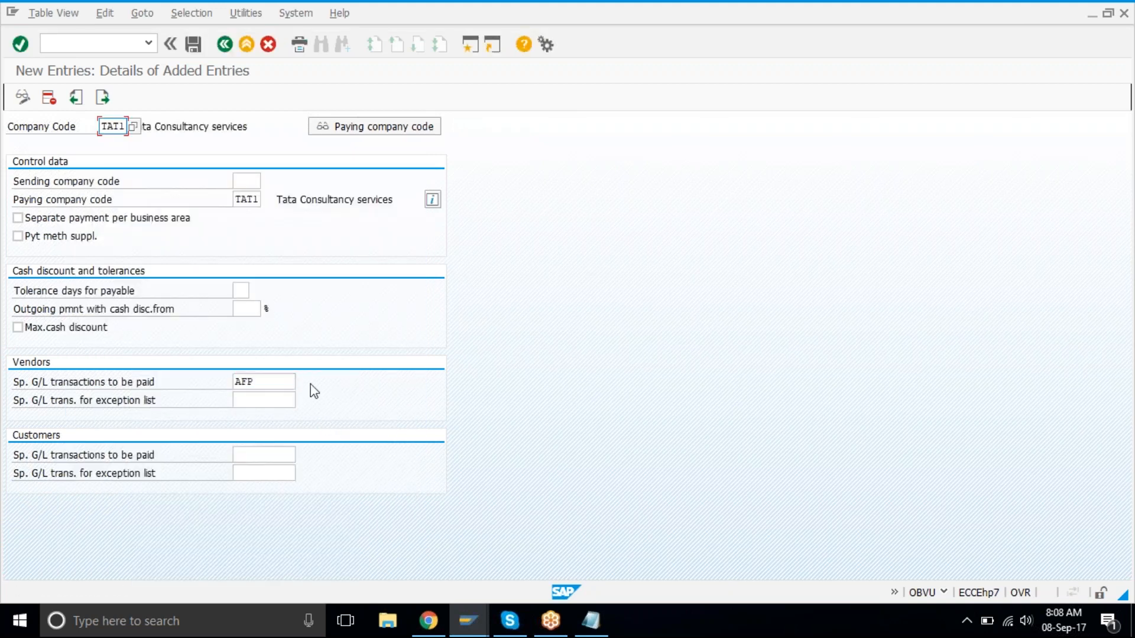
- Save the TAT1 company code entry under the customizing request and go back
{"action": "left_click", "coordinate": [194, 45]}
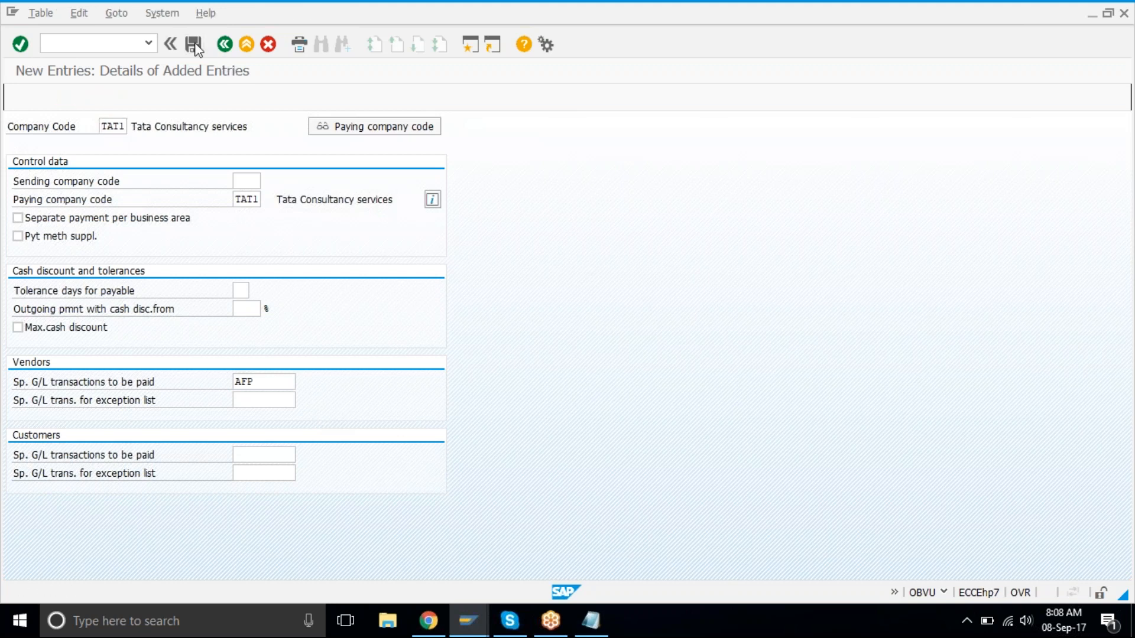
{"action": "left_click", "coordinate": [200, 276]}
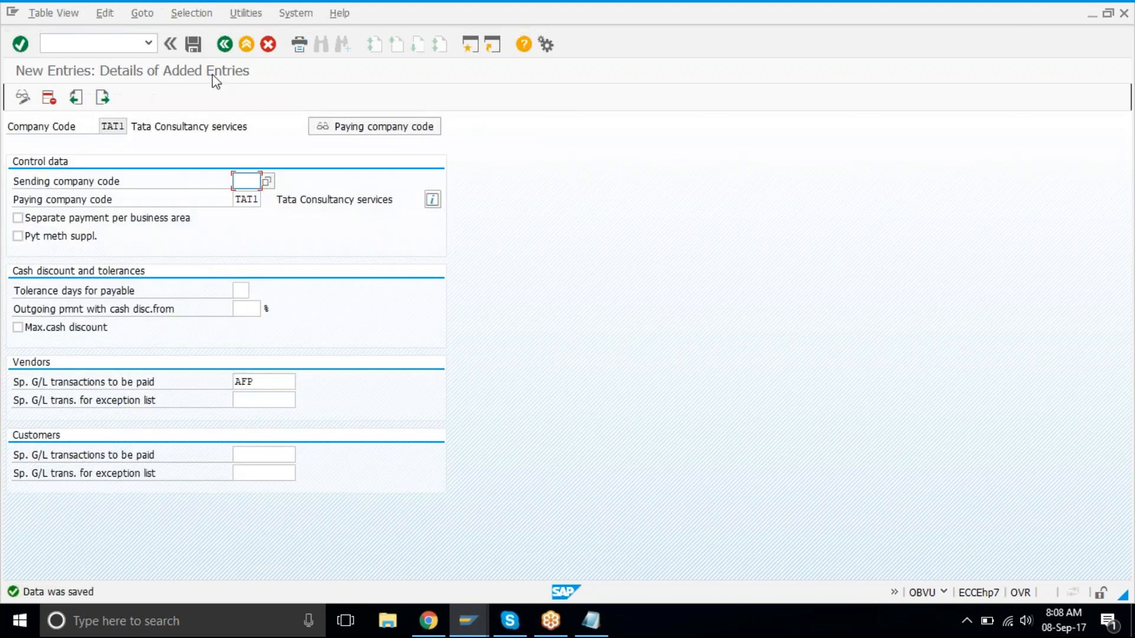
{"action": "left_click", "coordinate": [225, 45]}
{"action": "left_click", "coordinate": [224, 45]}
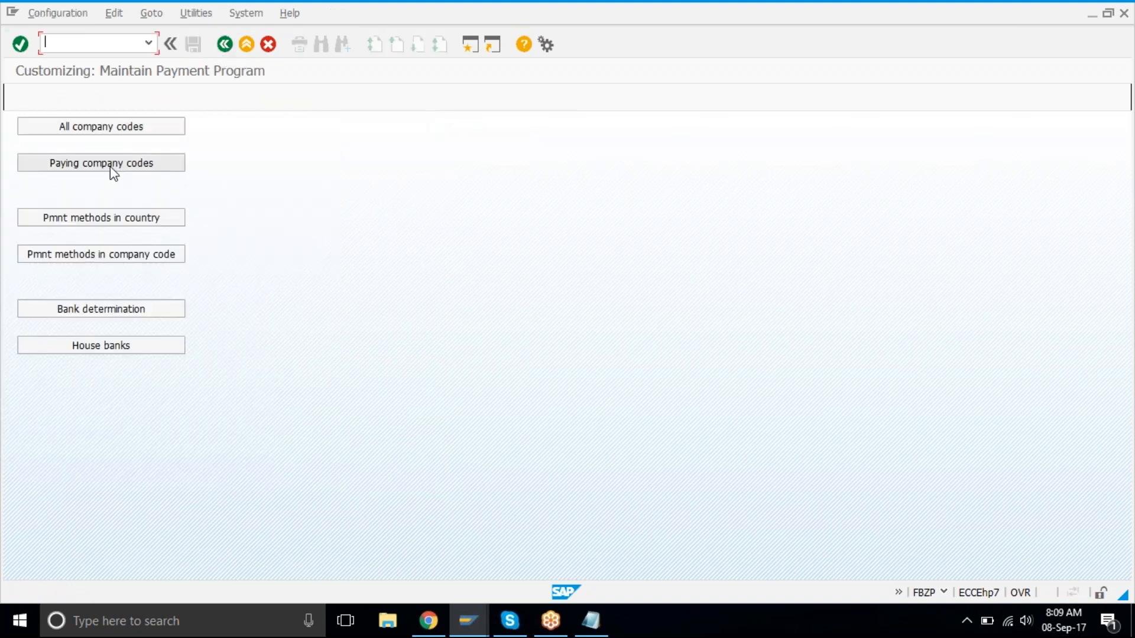
- Add paying company code tatl with minimum incoming and outgoing amounts of 1 USD
{"action": "left_click", "coordinate": [171, 168]}
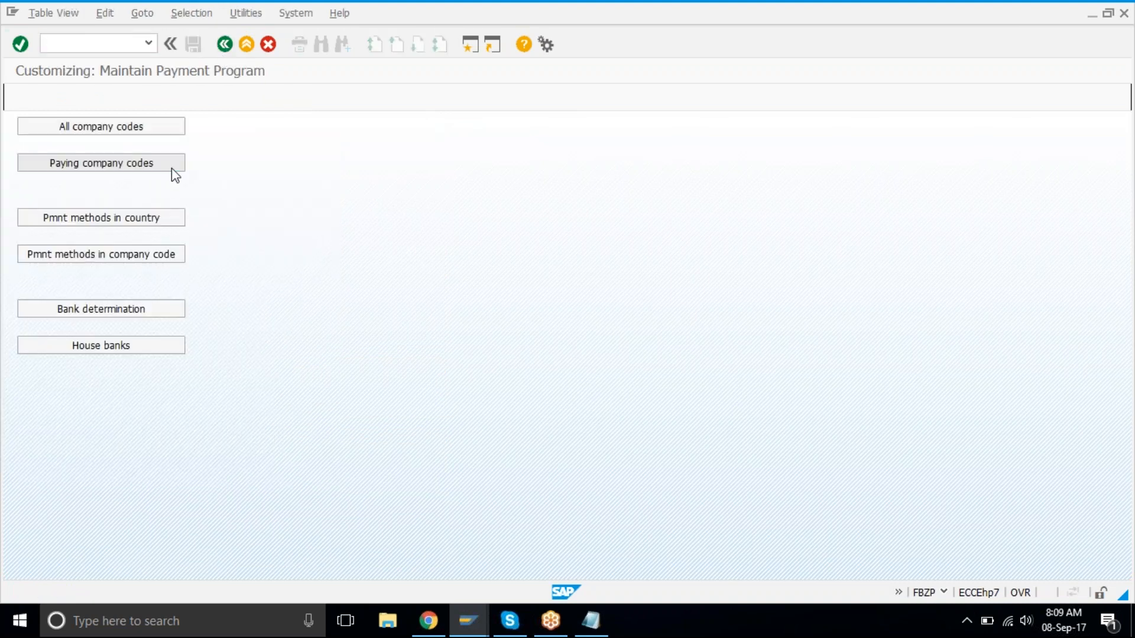
{"action": "left_click", "coordinate": [126, 164]}
{"action": "left_click", "coordinate": [141, 181]}
{"action": "left_click", "coordinate": [149, 197]}
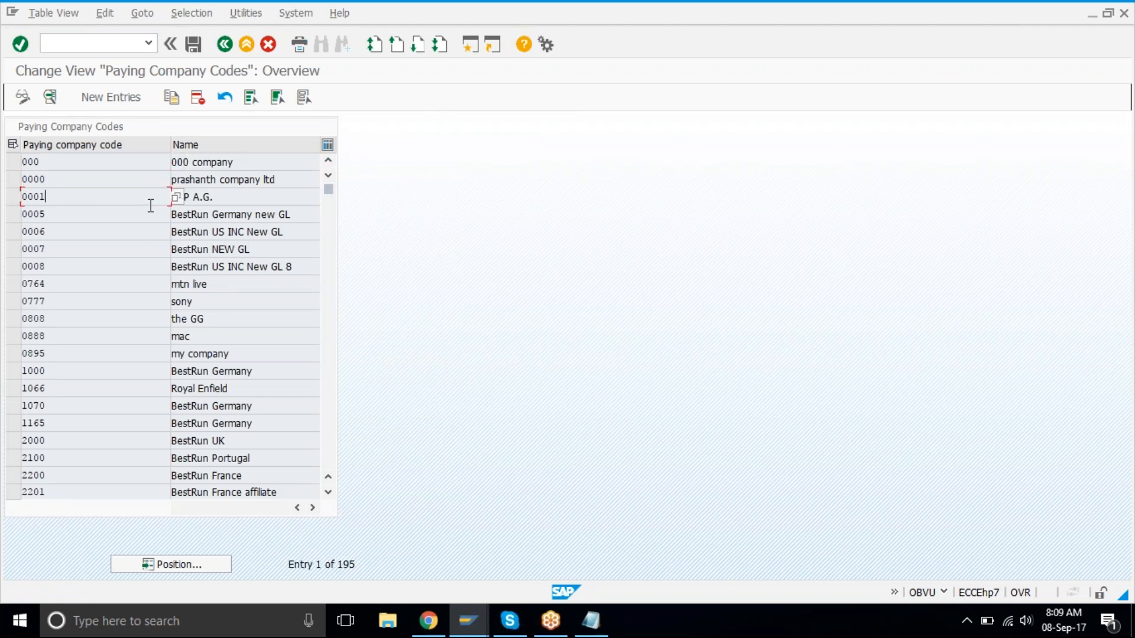
{"action": "left_click", "coordinate": [120, 93]}
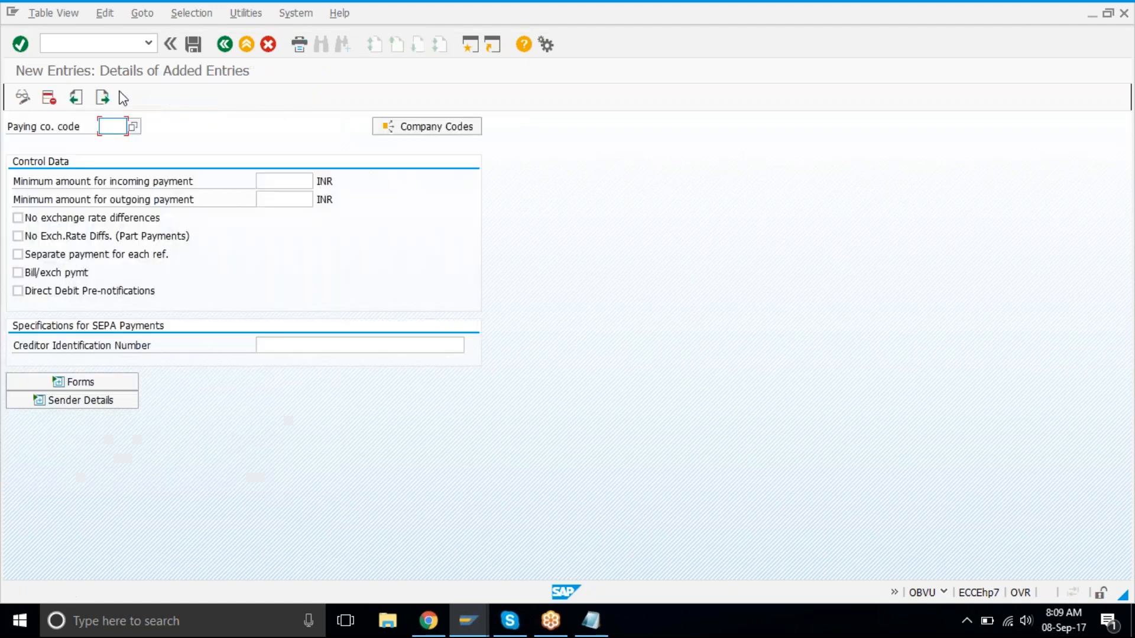
{"action": "type", "text": "atl"}
{"action": "key", "text": "Tab"}
{"action": "key", "text": "Tab"}
{"action": "type", "text": "1"}
{"action": "key", "text": "Tab"}
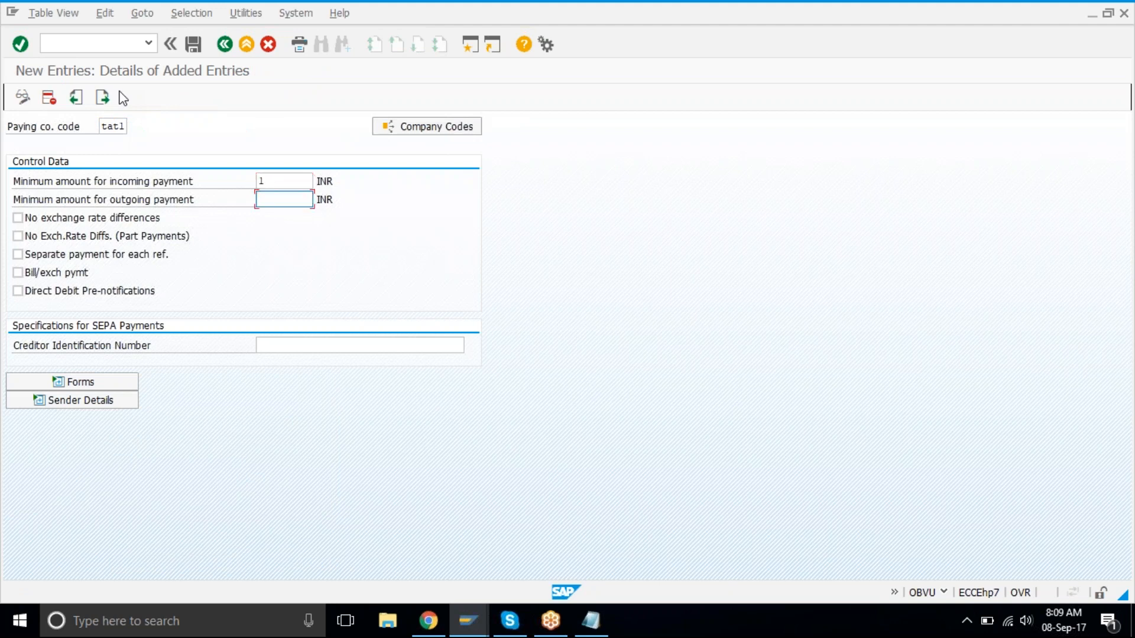
{"action": "type", "text": "1"}
{"action": "key", "text": "Return"}
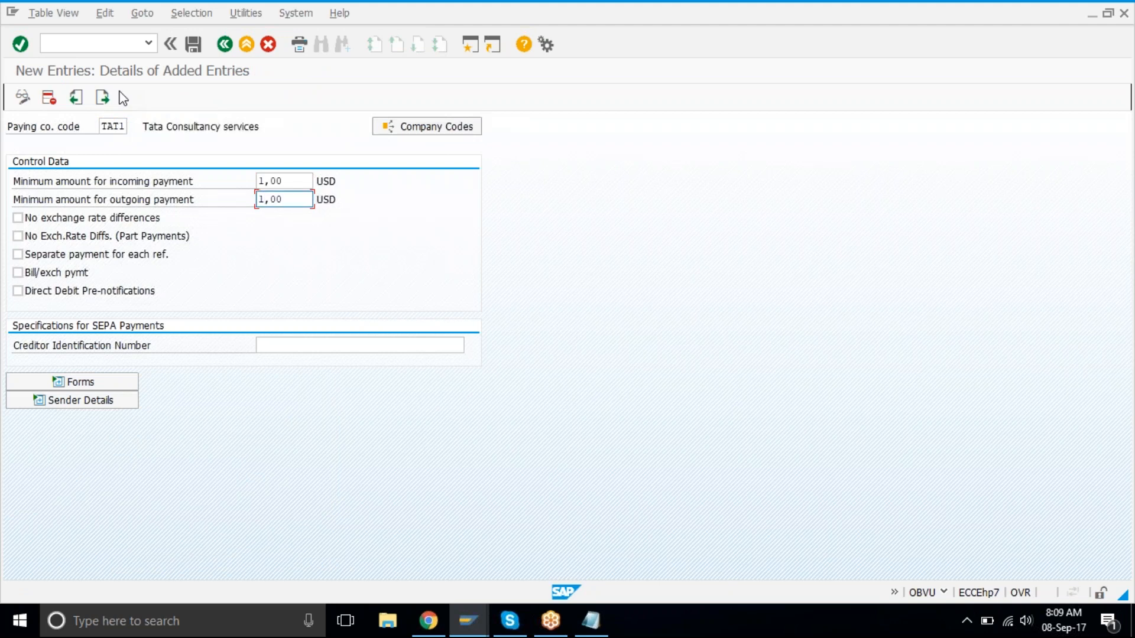
{"action": "key", "text": "Tab"}
{"action": "key", "text": "Tab"}
{"action": "key", "text": "Tab"}
{"action": "key", "text": "Tab"}
{"action": "key", "text": "Tab"}
{"action": "key", "text": "Tab"}
{"action": "key", "text": "Tab"}
{"action": "key", "text": "Tab"}
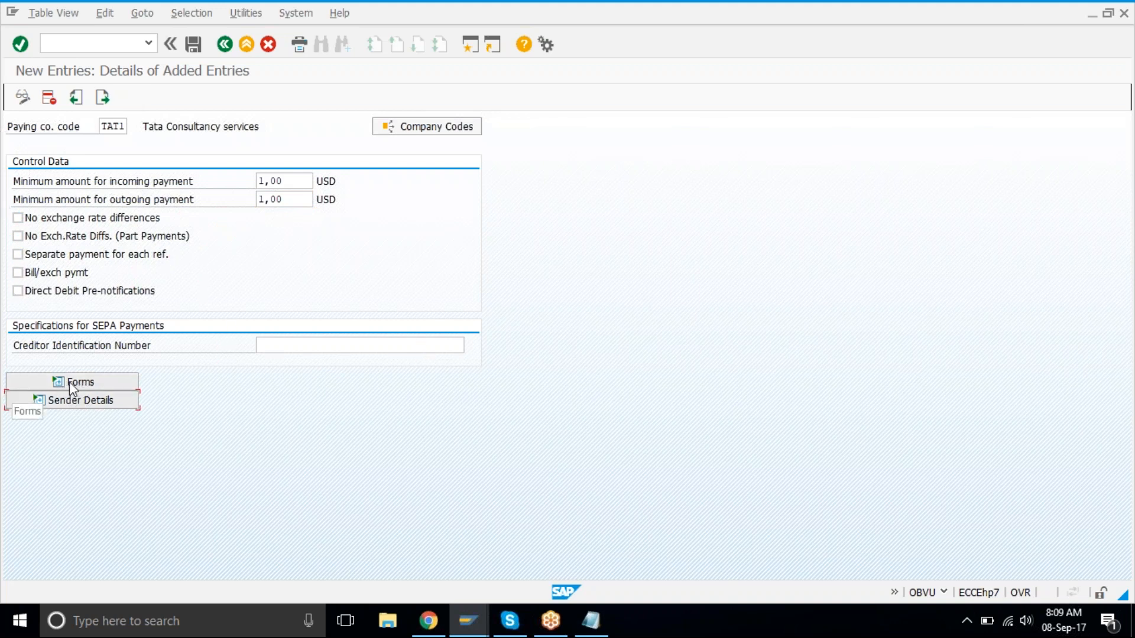
- Expand the Forms section and mark the Form for the Payment Advice label
{"action": "left_click", "coordinate": [59, 384]}
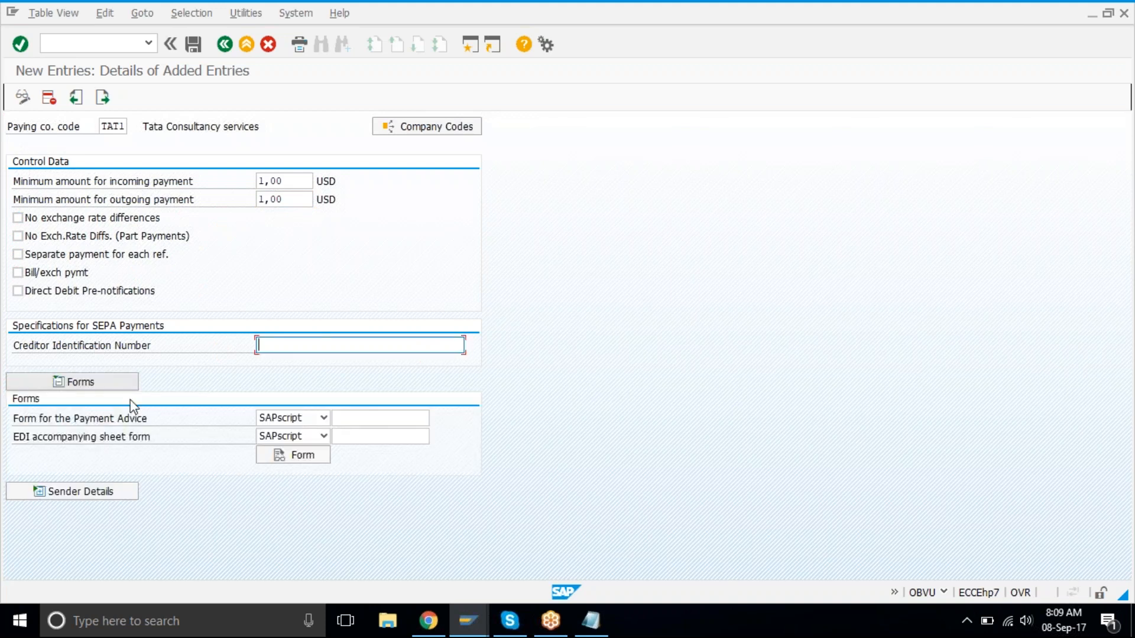
{"action": "left_click_drag", "start_coordinate": [16, 423], "coordinate": [192, 425]}
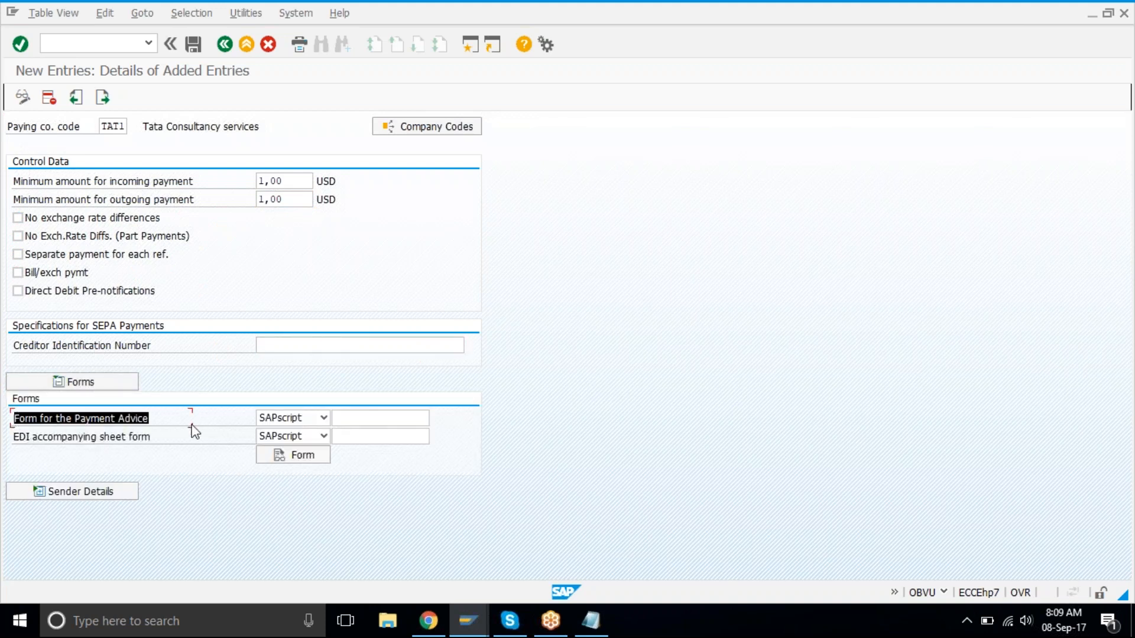
{"action": "key", "text": "ctrl+c"}
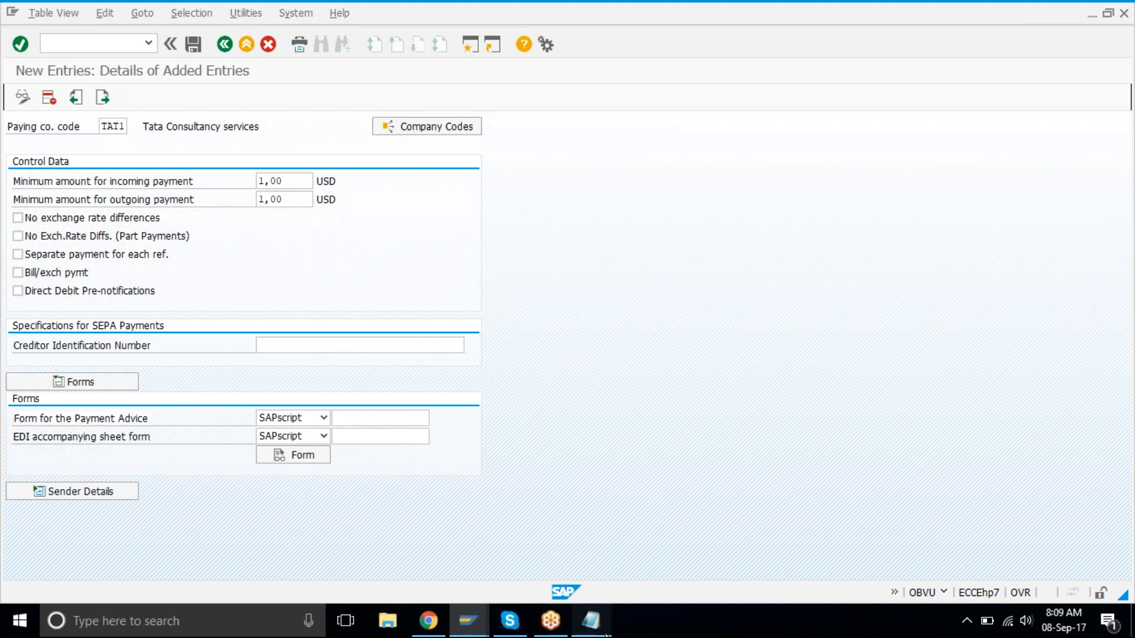
- Note 'payment medium - mode of payment(check)' and 'payment advice (intimation of purpose of payment)'
{"action": "left_click", "coordinate": [606, 632]}
{"action": "type", "text": "payment"}
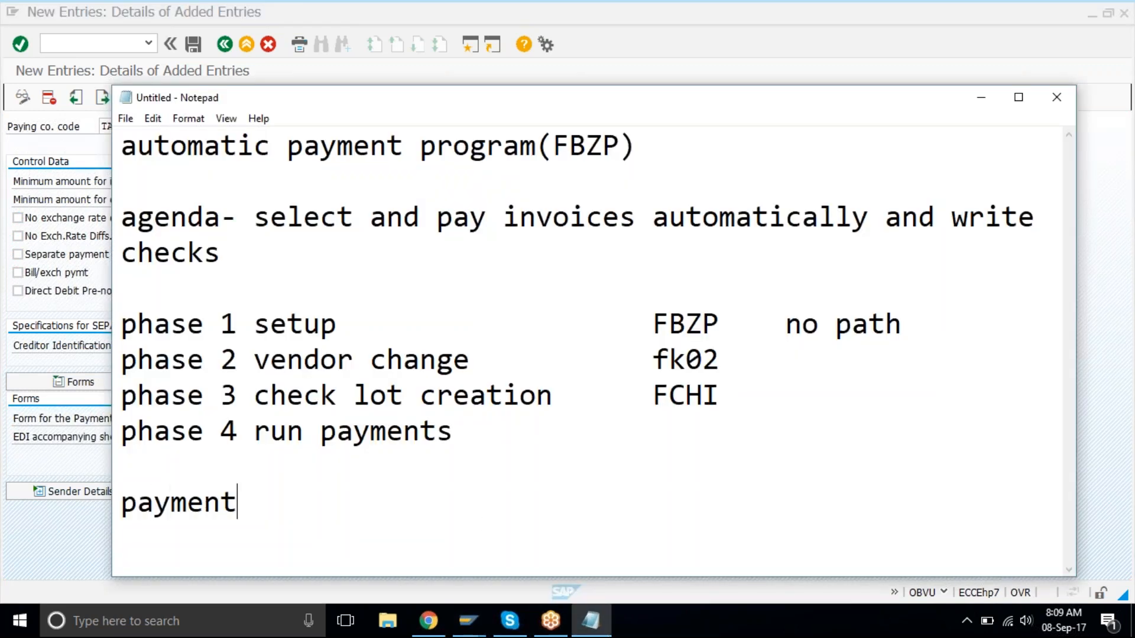
{"action": "type", "text": " medium"}
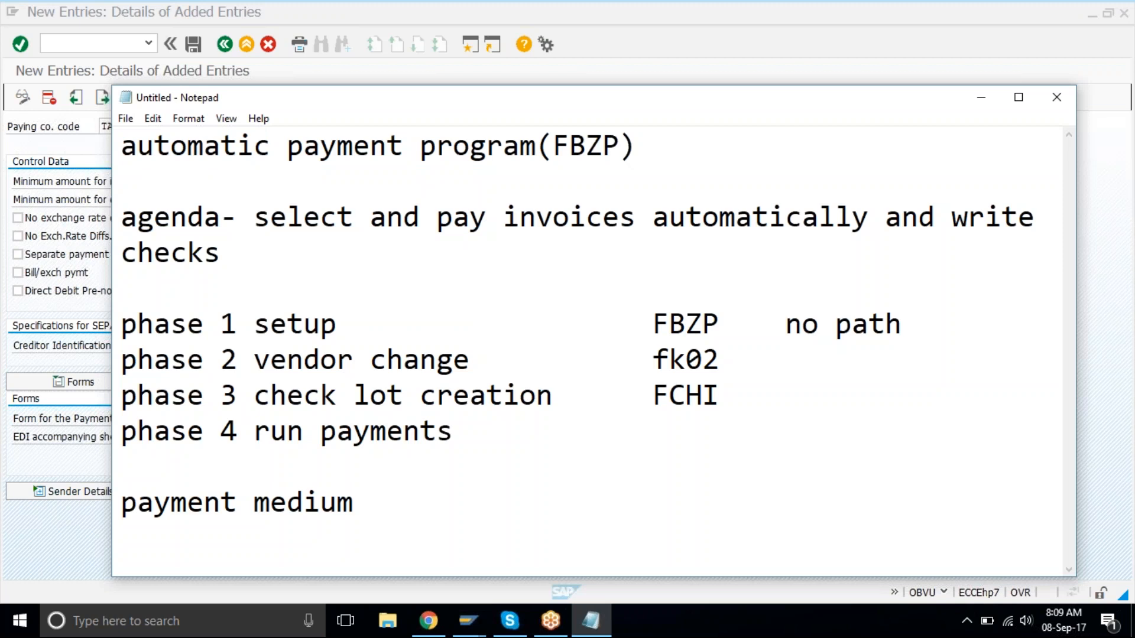
{"action": "type", "text": " - mode of p"}
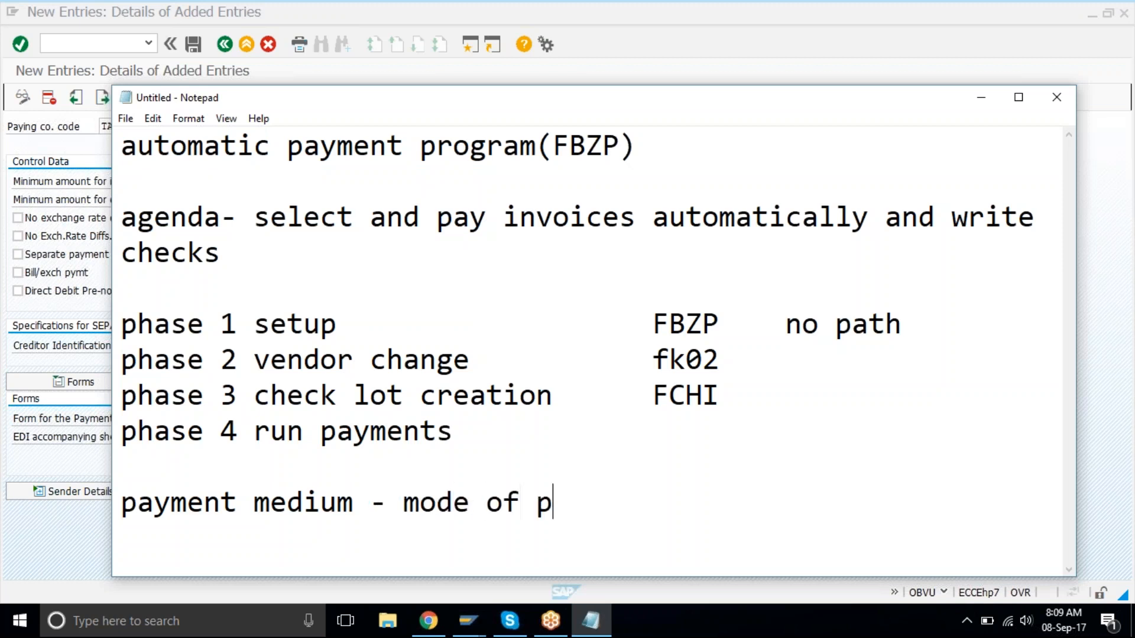
{"action": "type", "text": "ayment"}
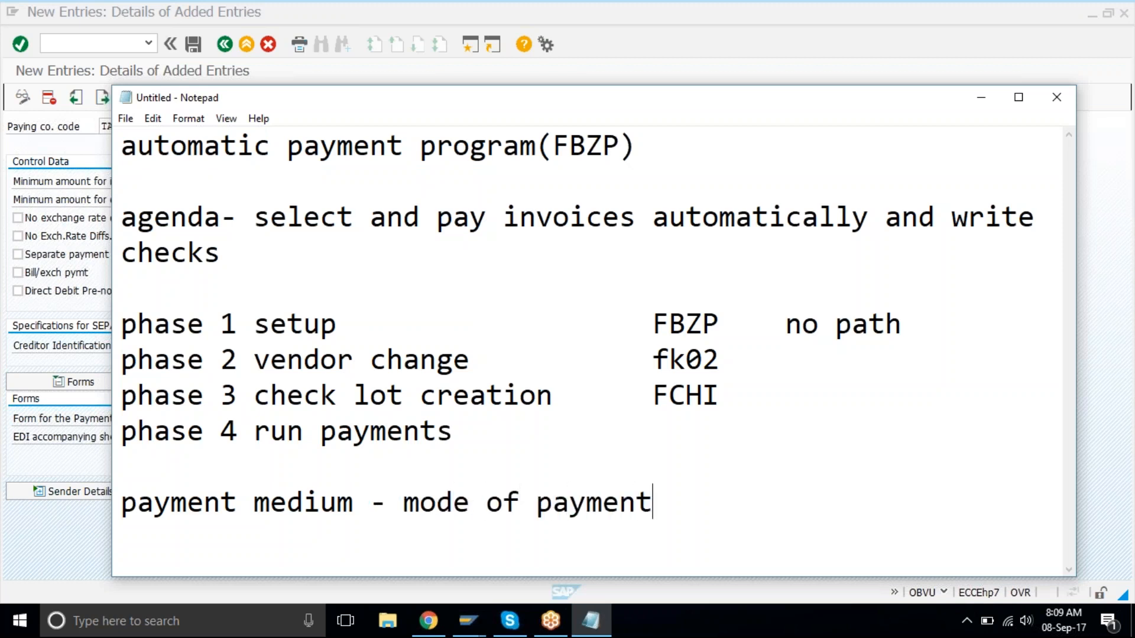
{"action": "type", "text": "(check)"}
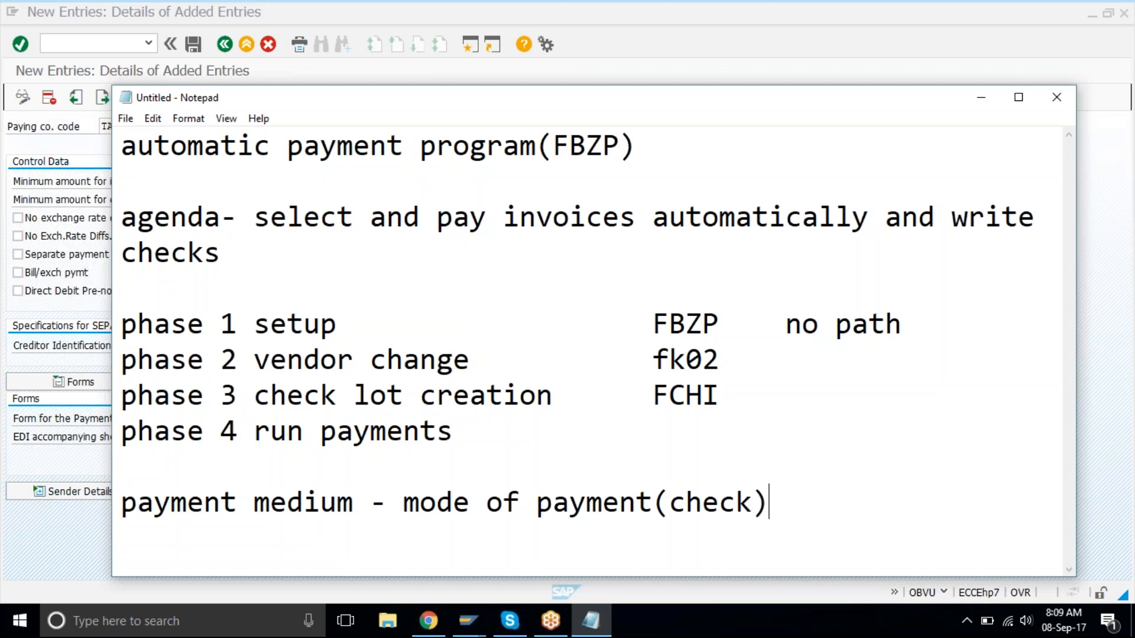
{"action": "key", "text": "Return"}
{"action": "type", "text": "payment a"}
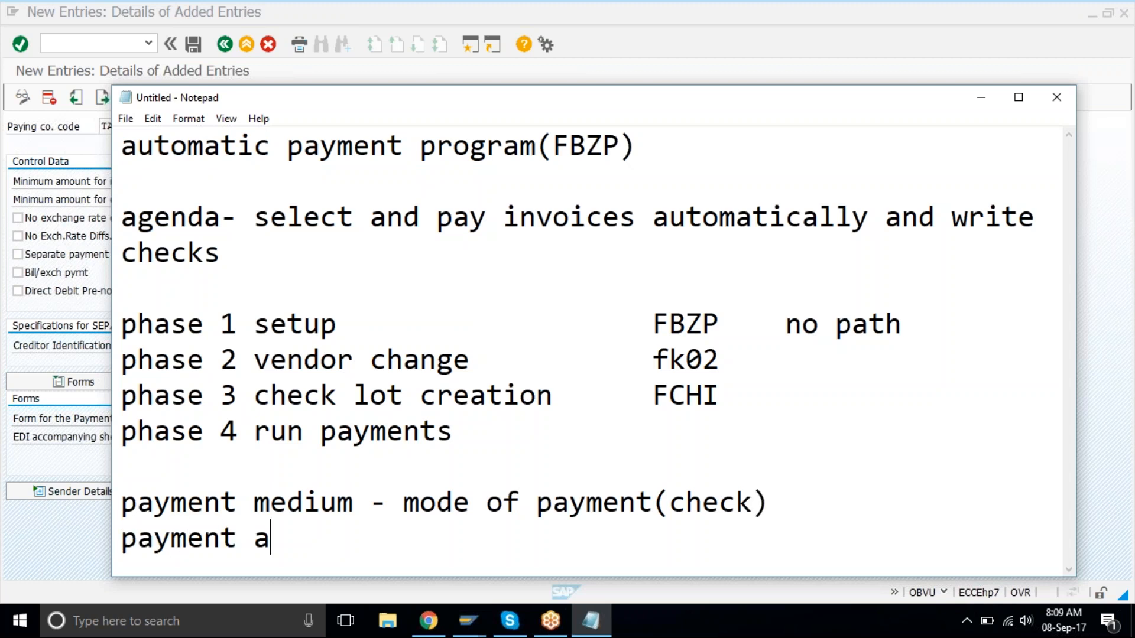
{"action": "type", "text": "dvice ( intimation of purpose of pay"}
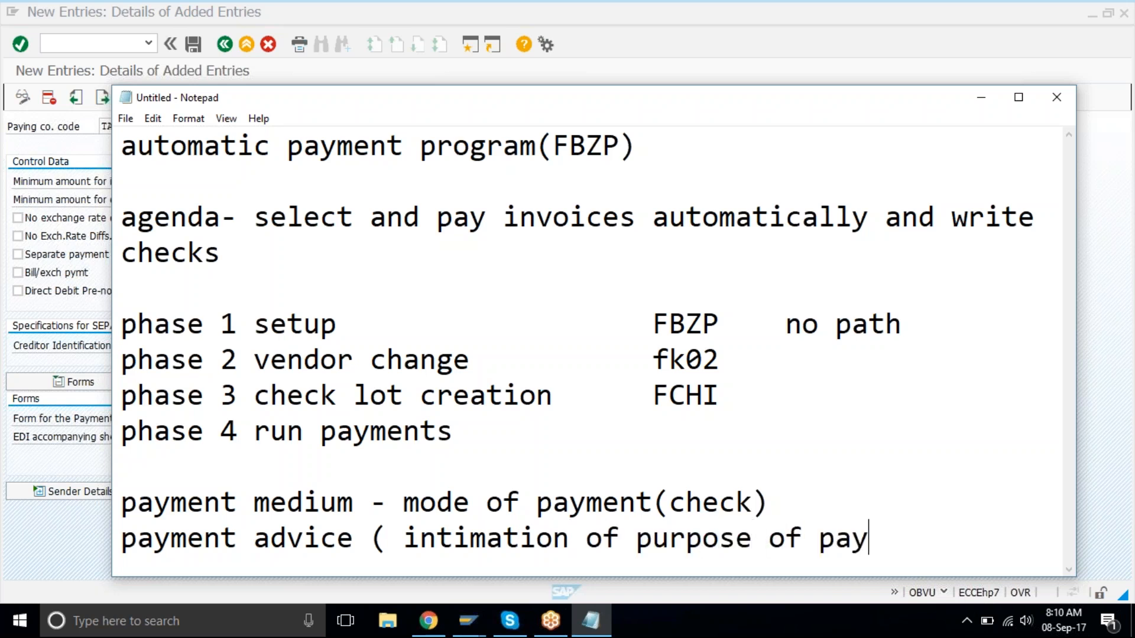
{"action": "type", "text": "ment)"}
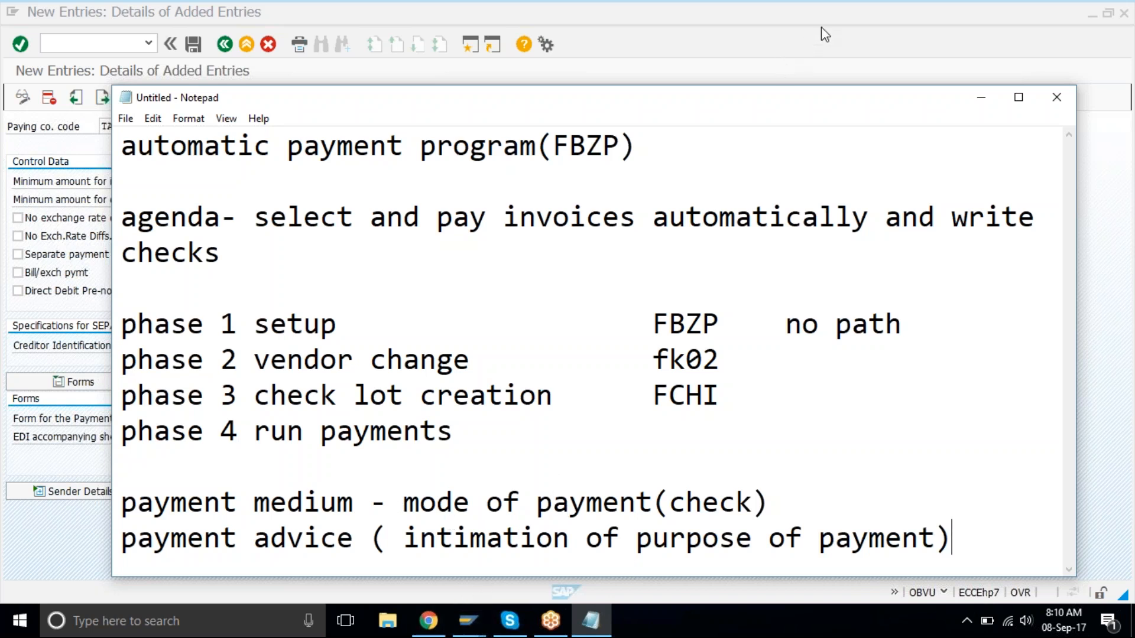
- Return to the SAP TAT1 forms screen and select the Form for the Payment Advice label
{"action": "left_click", "coordinate": [855, 17]}
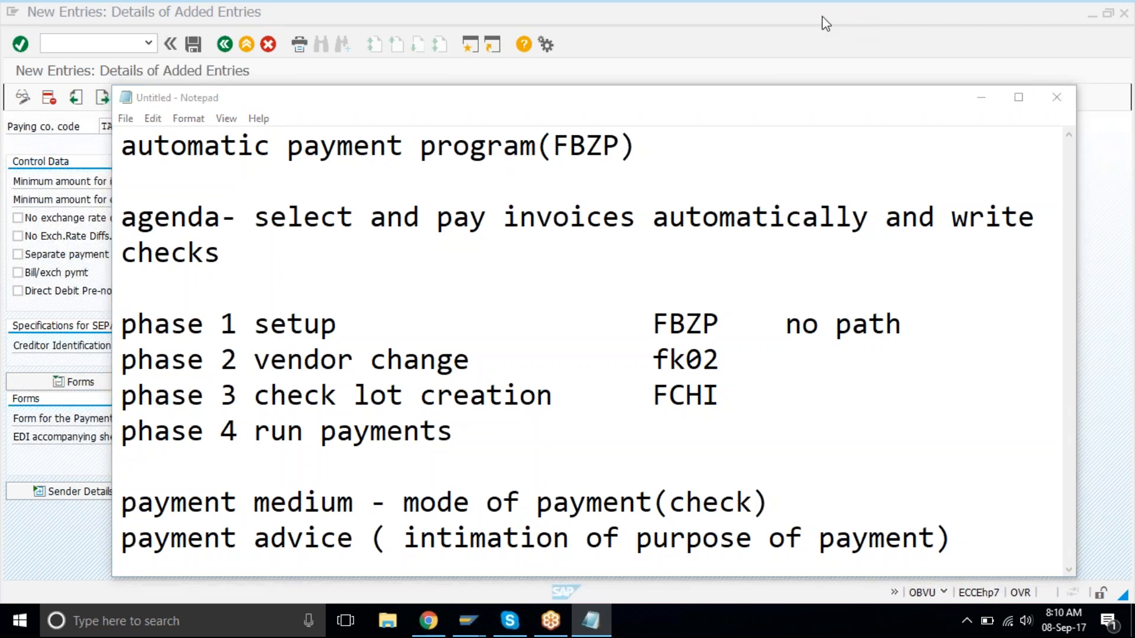
{"action": "left_click", "coordinate": [675, 426]}
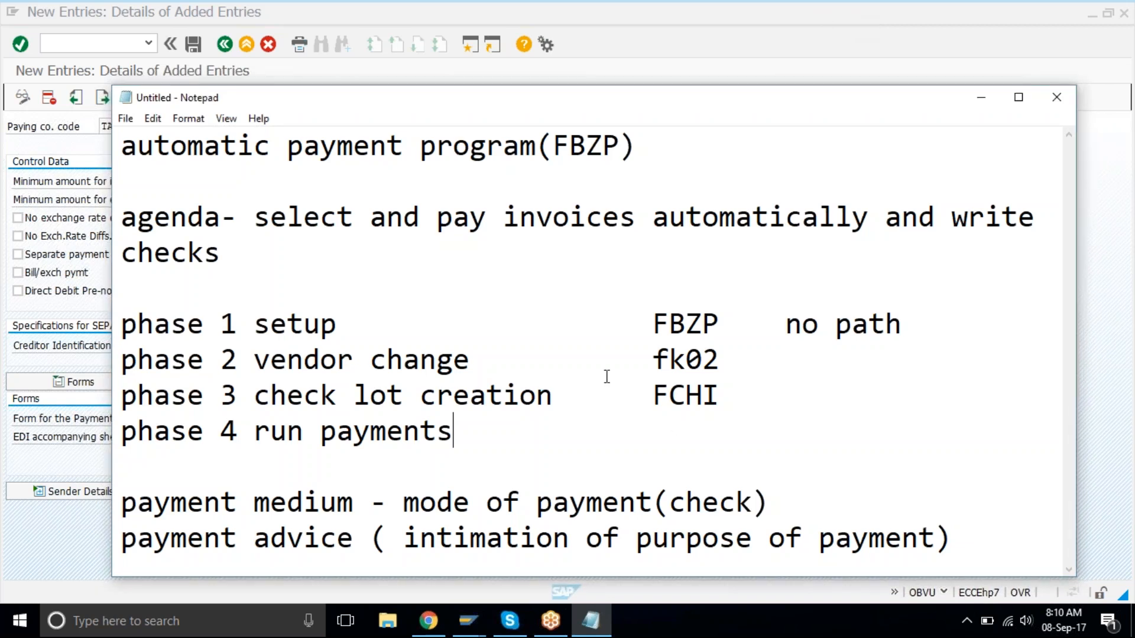
{"action": "left_click", "coordinate": [368, 7]}
{"action": "left_click_drag", "start_coordinate": [12, 421], "coordinate": [166, 426]}
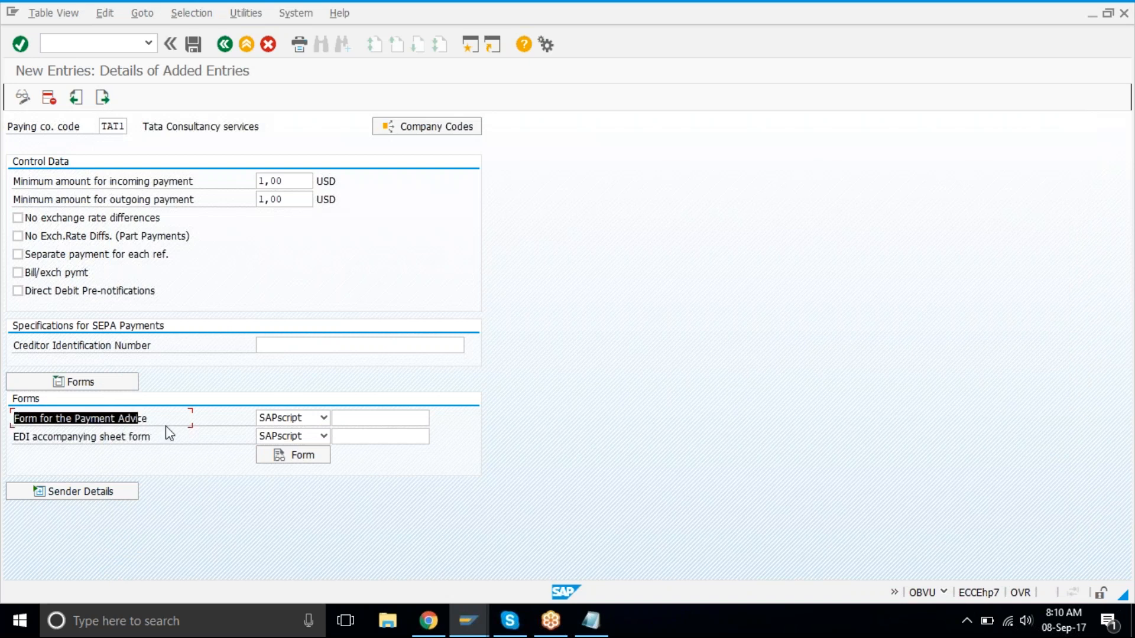
- Set the payment advice form to F110_IN_AVIS, Payment Advice Note (International)
{"action": "key", "text": "ctrl+c"}
{"action": "left_click", "coordinate": [367, 418]}
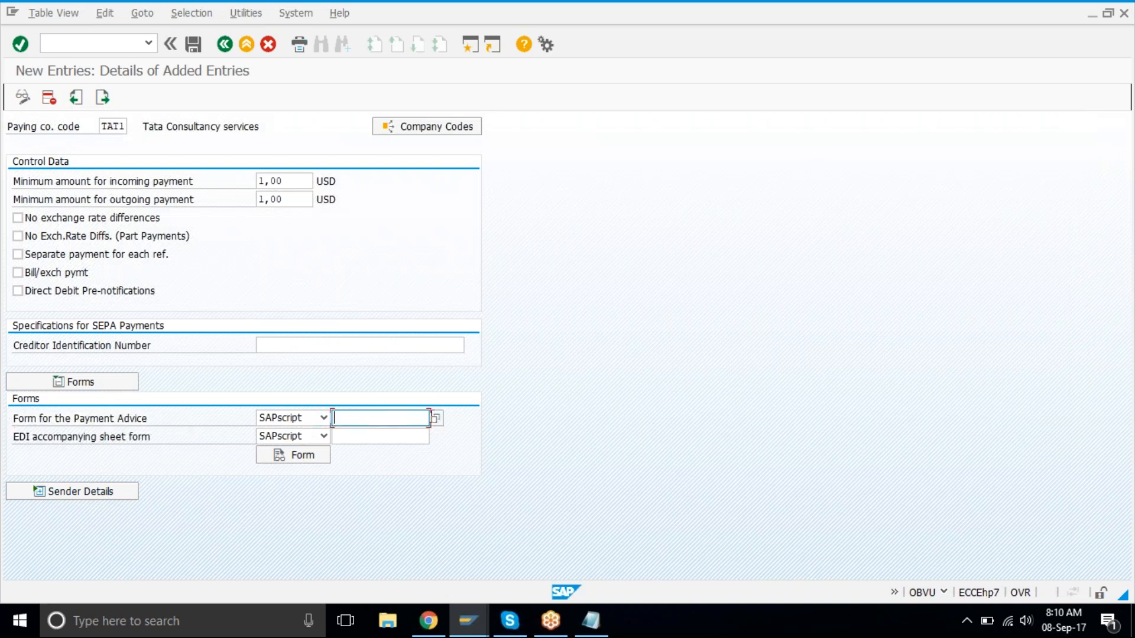
{"action": "left_click", "coordinate": [435, 418]}
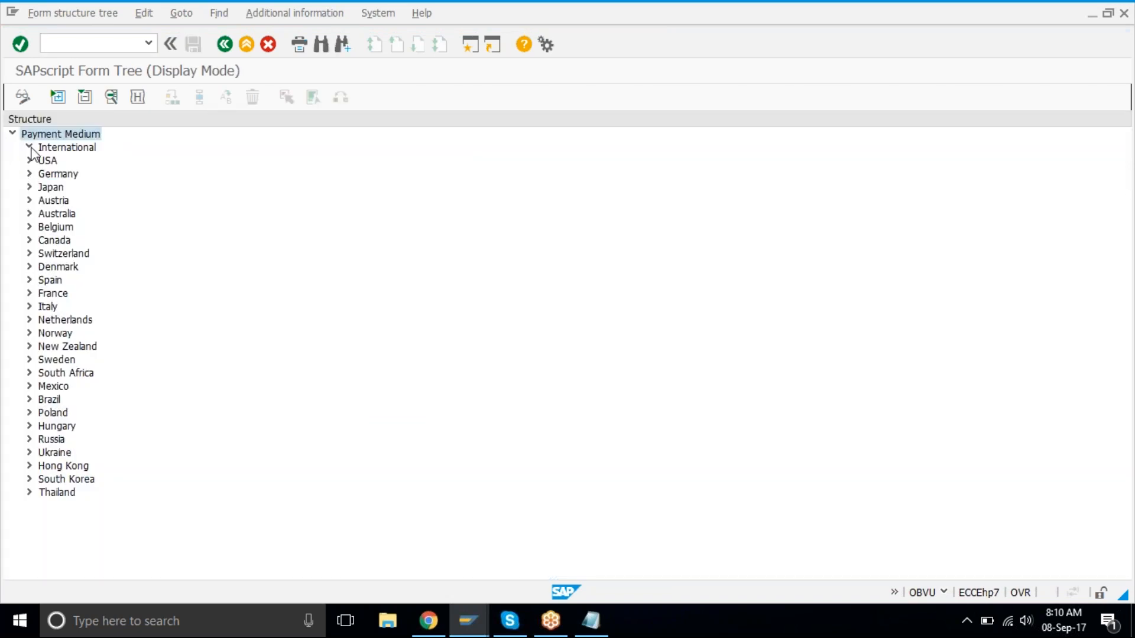
{"action": "left_click", "coordinate": [29, 147]}
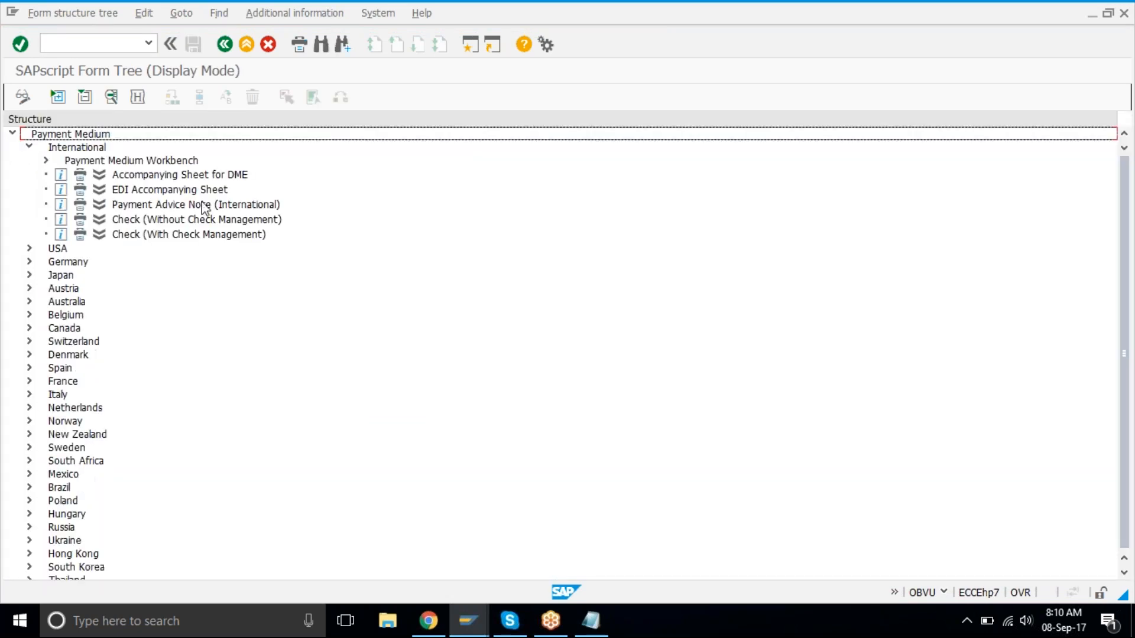
{"action": "left_click", "coordinate": [170, 205]}
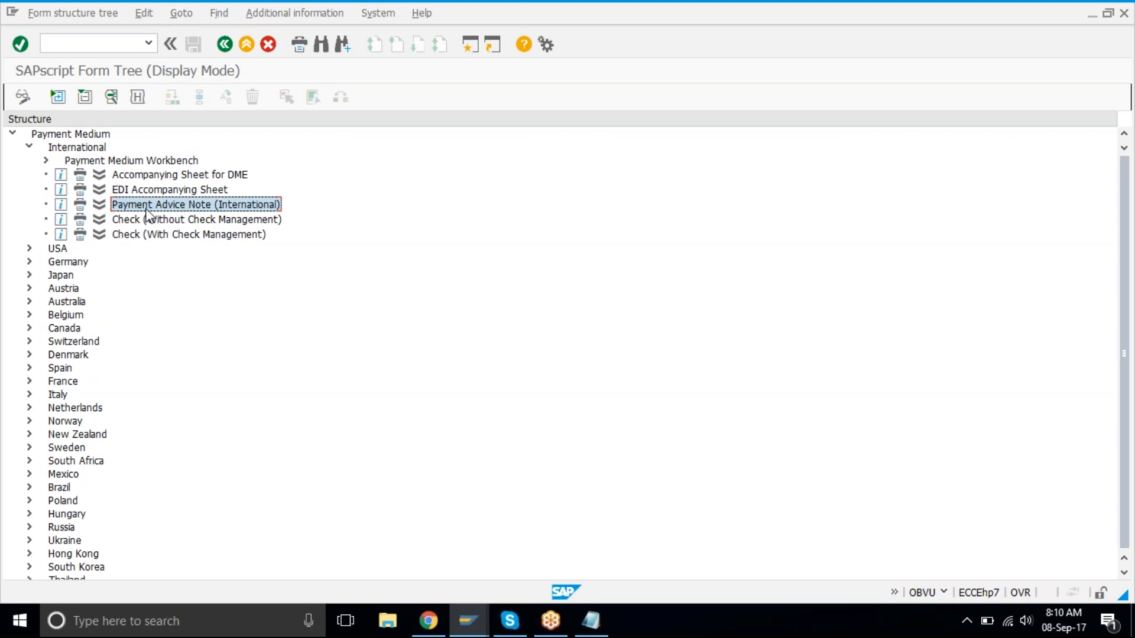
{"action": "double_click", "coordinate": [250, 208]}
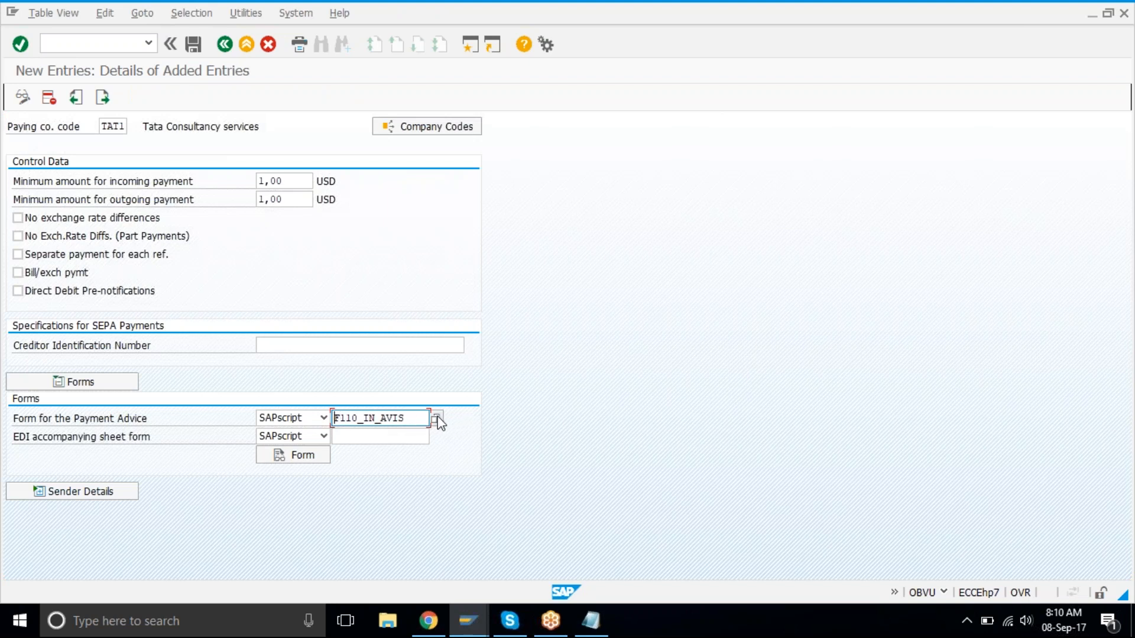
{"action": "left_click", "coordinate": [409, 418]}
- Show the SAPscript sender details and set the text ID to ST
{"action": "left_click", "coordinate": [44, 494]}
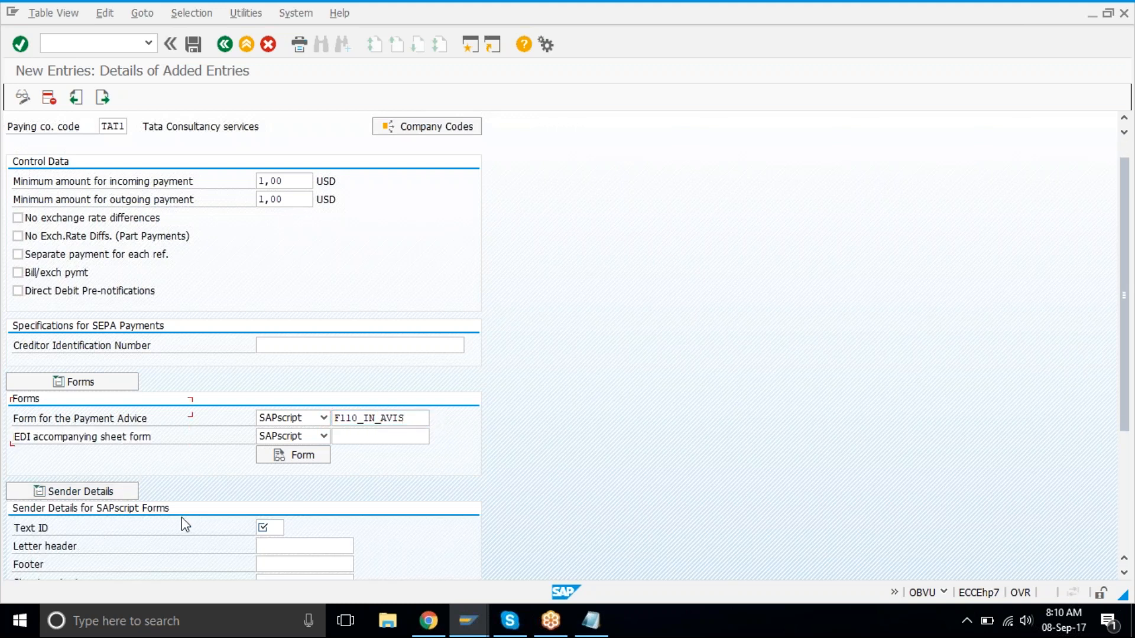
{"action": "scroll", "coordinate": [182, 520], "scroll_direction": "down", "scroll_amount": 3}
{"action": "left_click", "coordinate": [270, 428]}
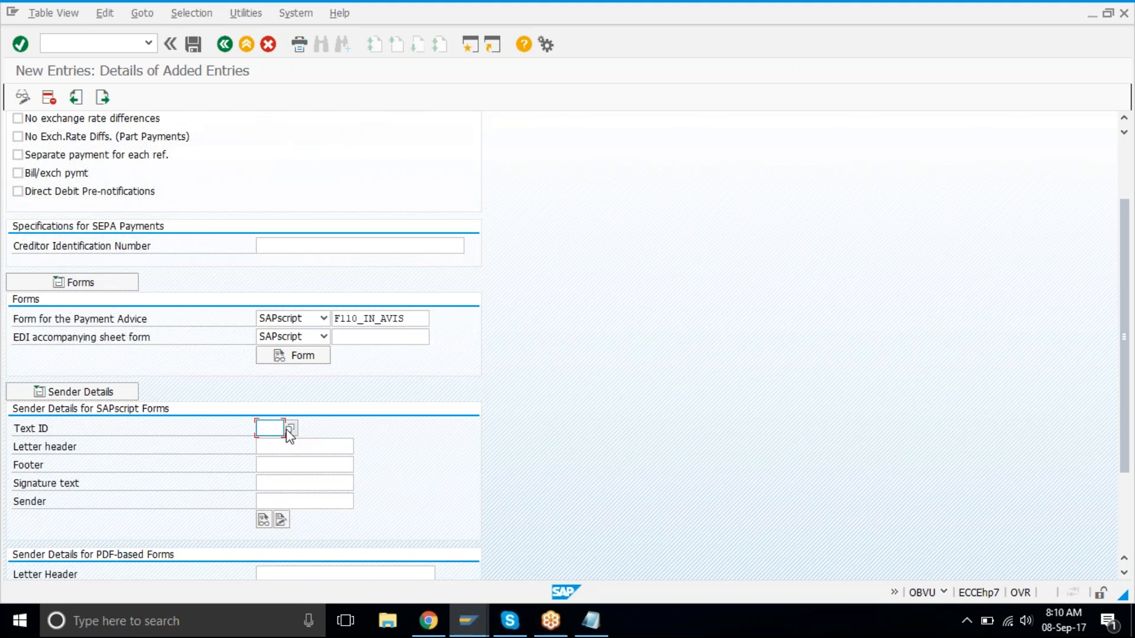
{"action": "left_click", "coordinate": [263, 427]}
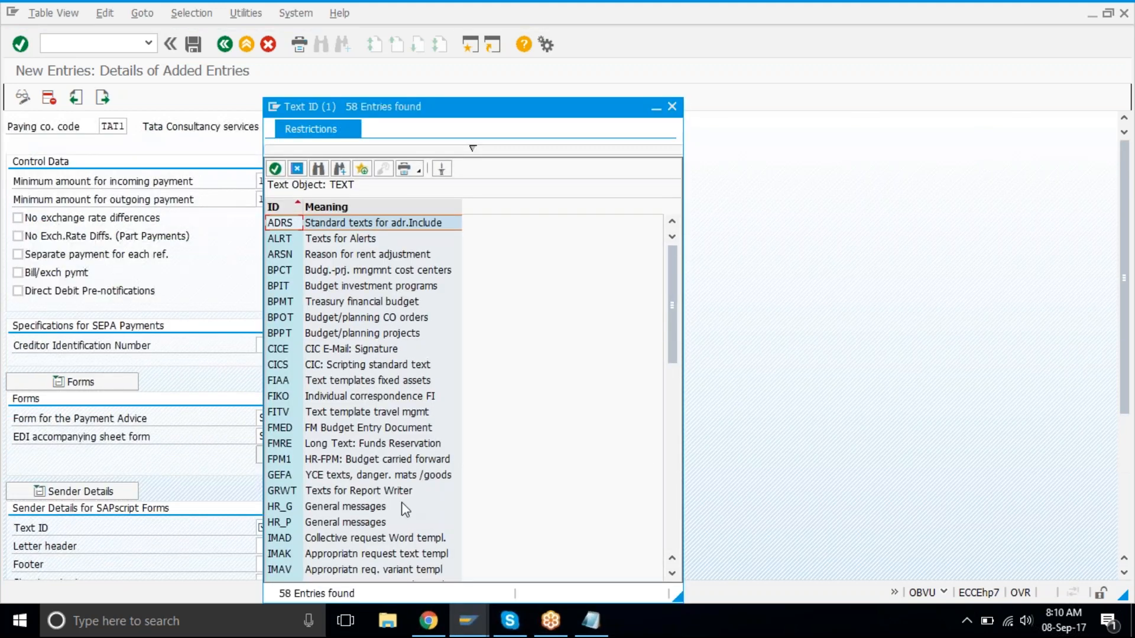
{"action": "scroll", "coordinate": [398, 502], "scroll_direction": "down", "scroll_amount": 11}
{"action": "left_click", "coordinate": [347, 460]}
{"action": "double_click", "coordinate": [430, 460]}
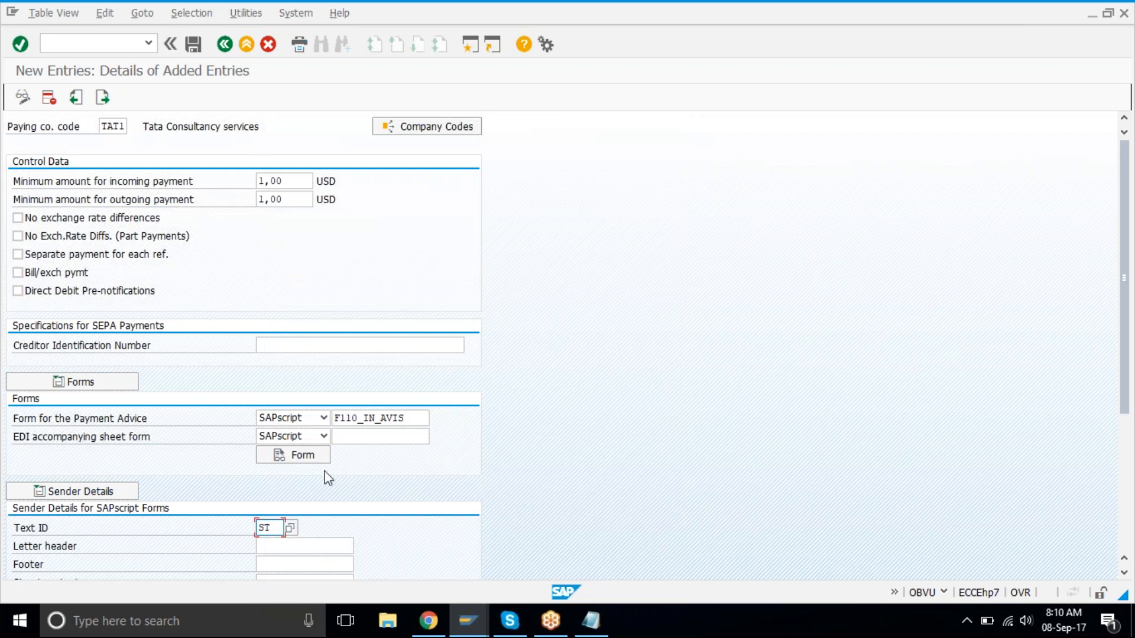
- Enter 0001_HEADER as letter header, 0001_FOOTER as footer and 0001_SENDER as sender
{"action": "left_click", "coordinate": [270, 543]}
{"action": "scroll", "coordinate": [270, 542], "scroll_direction": "down", "scroll_amount": 2}
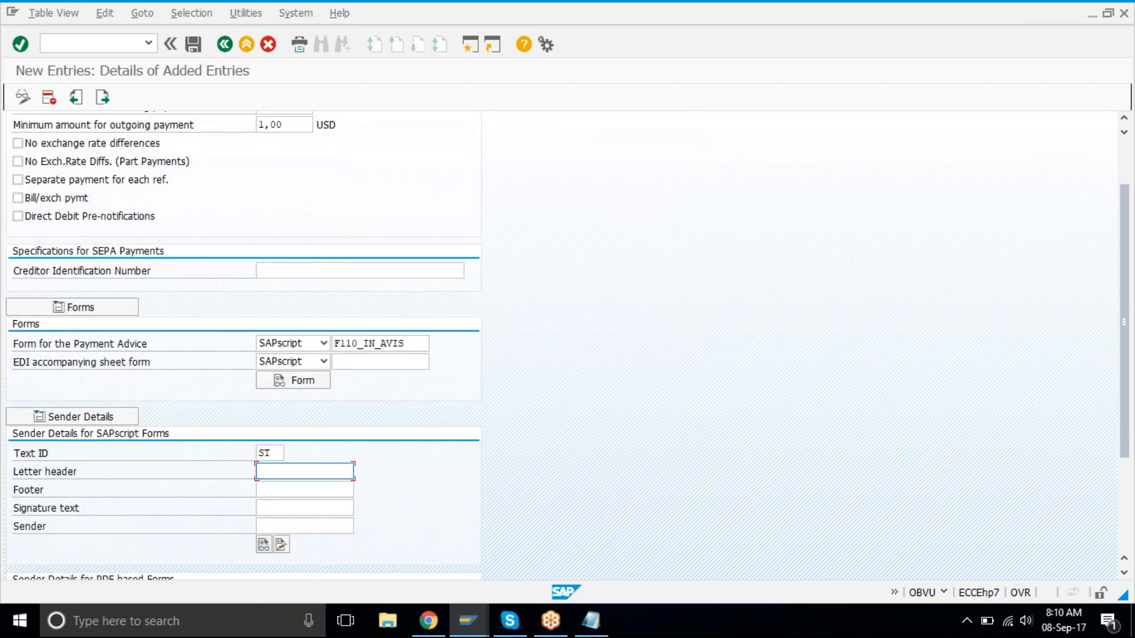
{"action": "scroll", "coordinate": [312, 428], "scroll_direction": "down", "scroll_amount": 1}
{"action": "type", "text": "0001"}
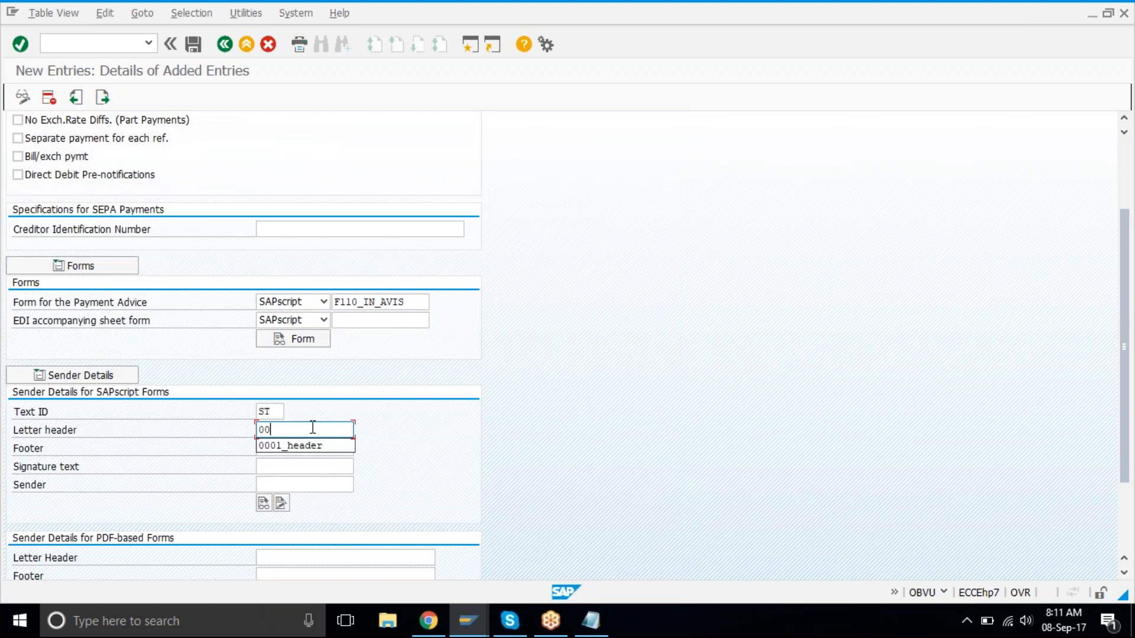
{"action": "key", "text": "Down"}
{"action": "key", "text": "Return"}
{"action": "key", "text": "Tab"}
{"action": "key", "text": "Tab"}
{"action": "key", "text": "Tab"}
{"action": "key", "text": "shift+Tab"}
{"action": "key", "text": "shift+Tab"}
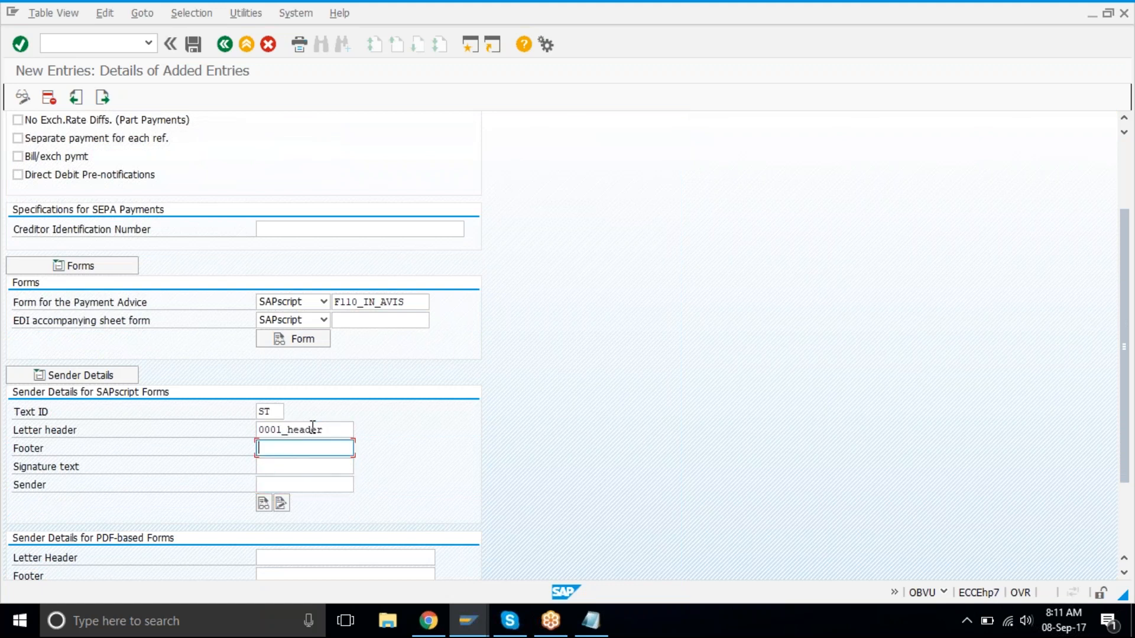
{"action": "key", "text": "Down"}
{"action": "key", "text": "Down"}
{"action": "key", "text": "Return"}
{"action": "key", "text": "Tab"}
{"action": "key", "text": "Tab"}
{"action": "key", "text": "Down"}
{"action": "key", "text": "Down"}
{"action": "key", "text": "Return"}
- Review the letter header, sender and payment advice form entries
{"action": "scroll", "coordinate": [486, 549], "scroll_direction": "up", "scroll_amount": 1}
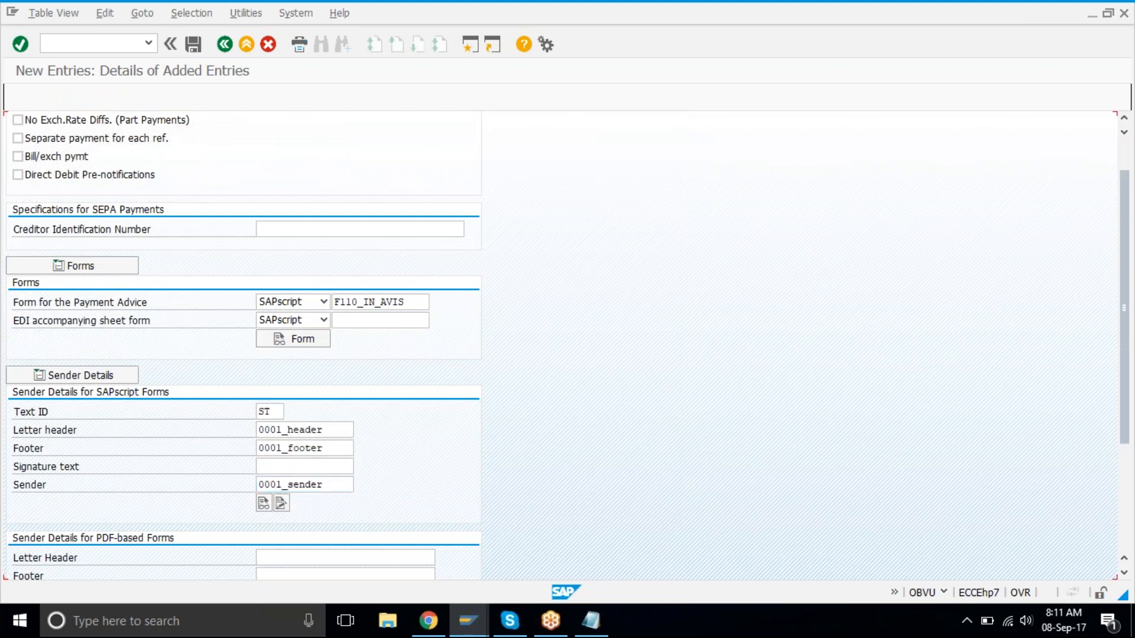
{"action": "scroll", "coordinate": [484, 541], "scroll_direction": "down", "scroll_amount": 2}
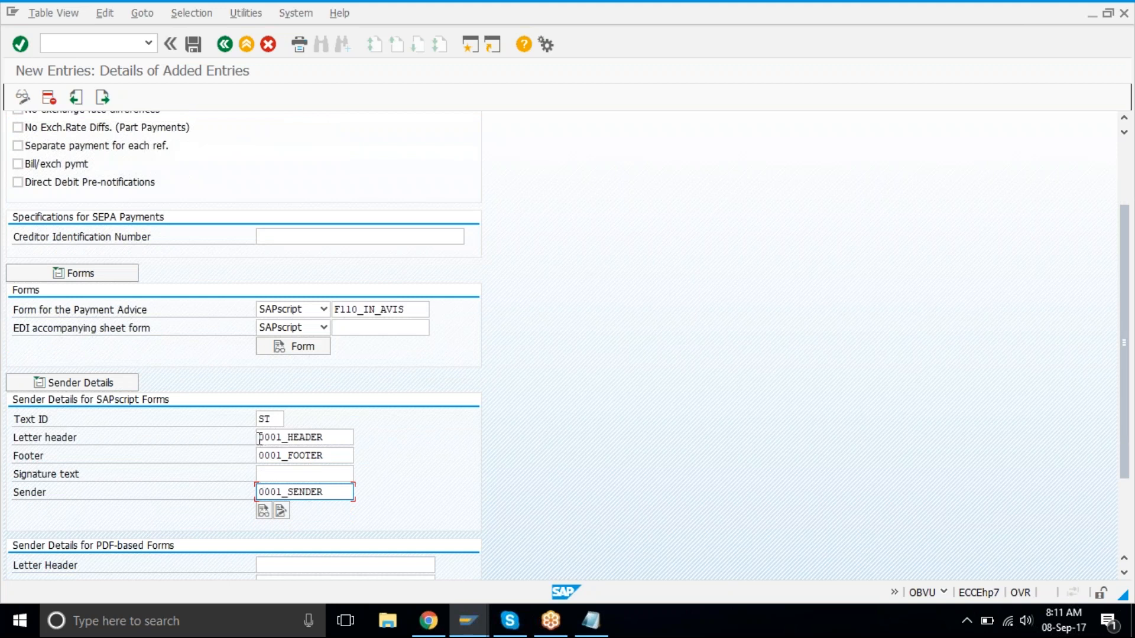
{"action": "left_click_drag", "start_coordinate": [260, 437], "coordinate": [285, 438]}
{"action": "left_click", "coordinate": [285, 437]}
{"action": "left_click", "coordinate": [323, 437]}
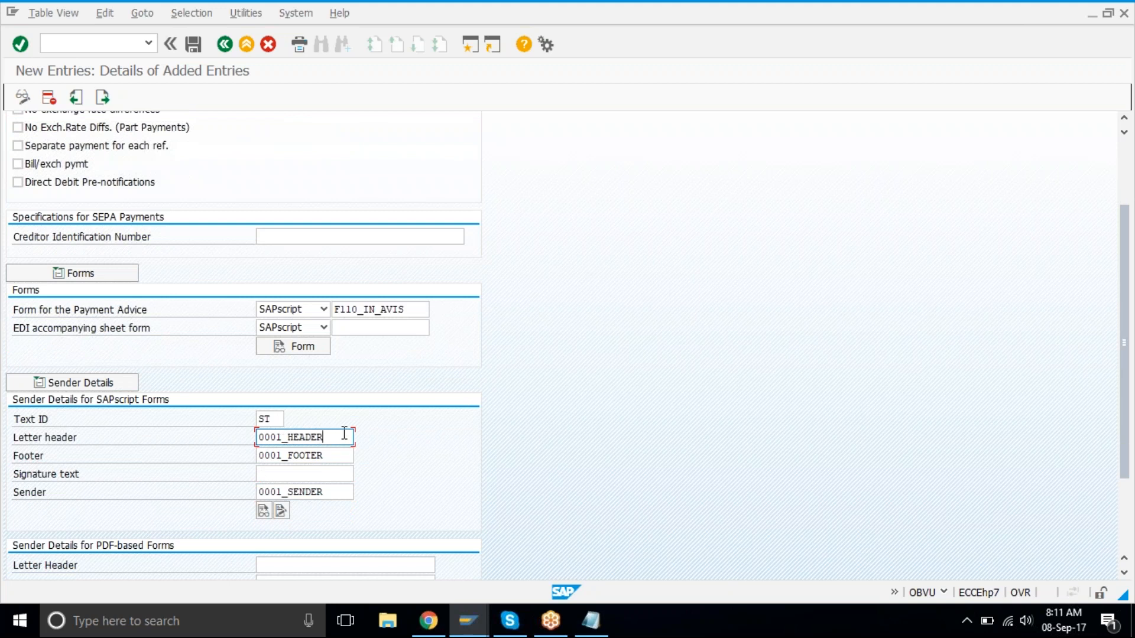
{"action": "left_click", "coordinate": [352, 492]}
{"action": "left_click", "coordinate": [423, 310]}
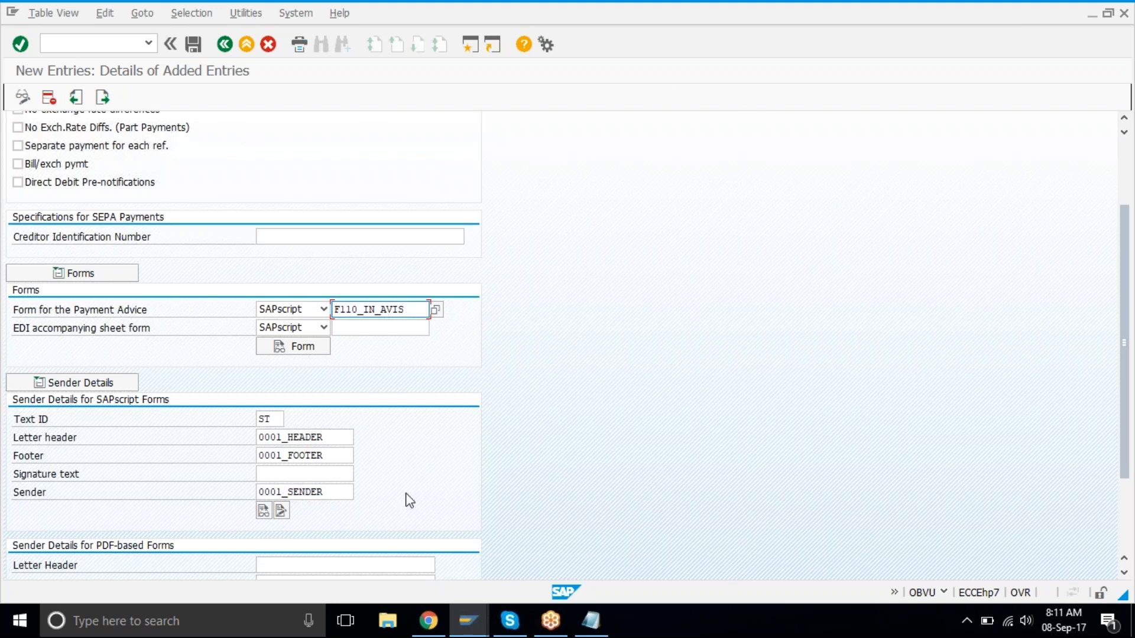
{"action": "left_click", "coordinate": [325, 438]}
{"action": "left_click", "coordinate": [339, 492]}
{"action": "scroll", "coordinate": [339, 492], "scroll_direction": "up", "scroll_amount": 1}
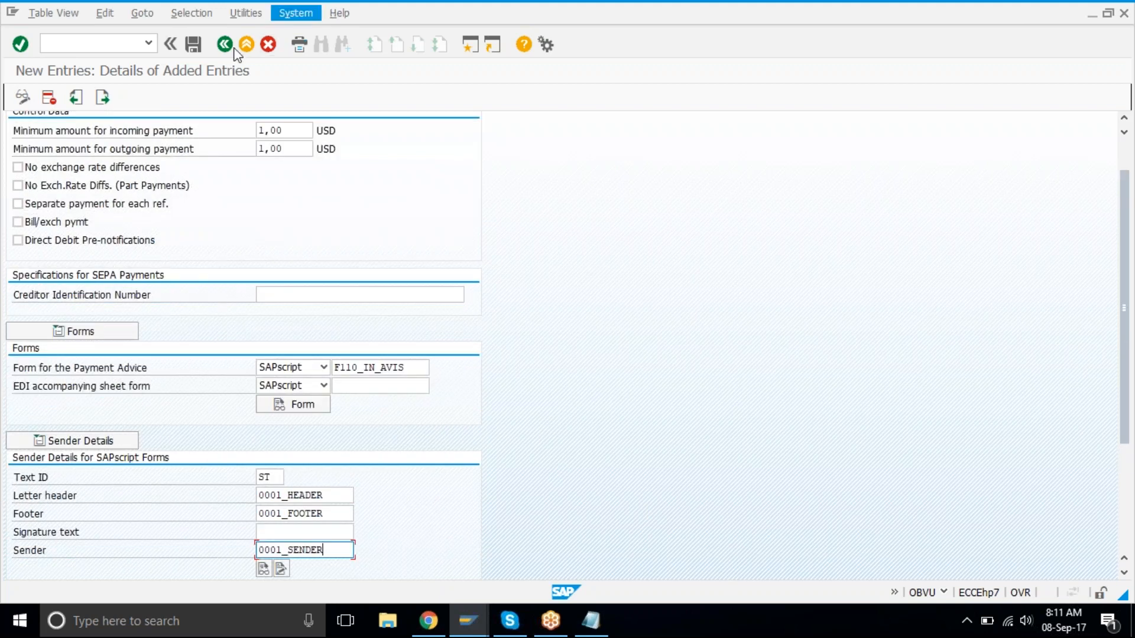
- Save TAT1's sender settings to the customizing request, verify them, and return to the FBZP menu
{"action": "left_click", "coordinate": [193, 44]}
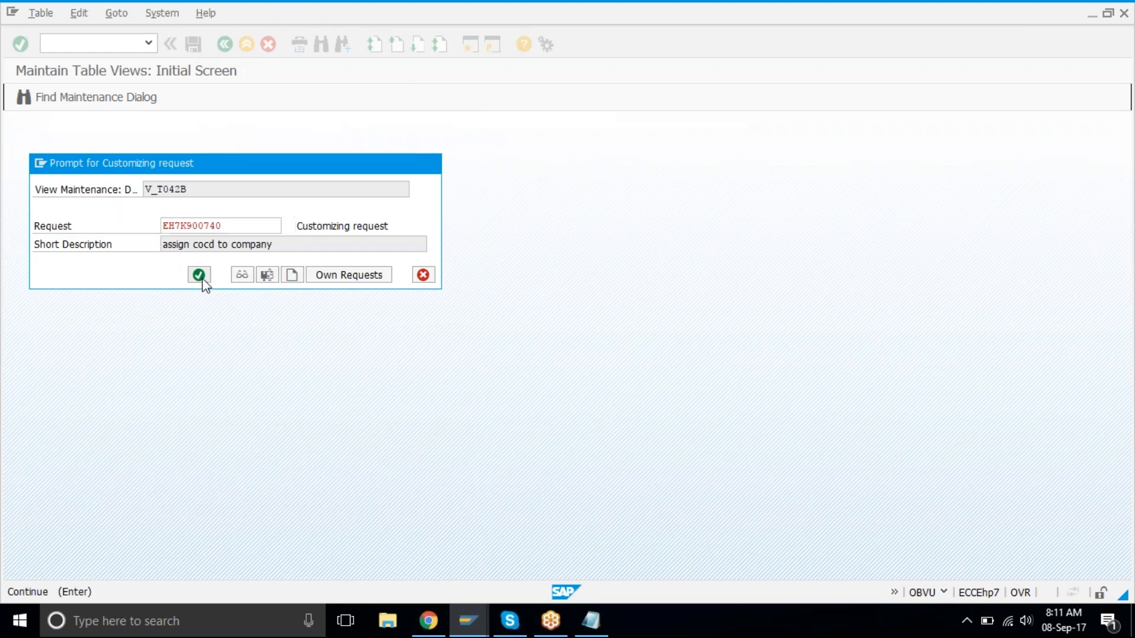
{"action": "left_click", "coordinate": [198, 275]}
{"action": "left_click", "coordinate": [347, 495]}
{"action": "left_click", "coordinate": [346, 514]}
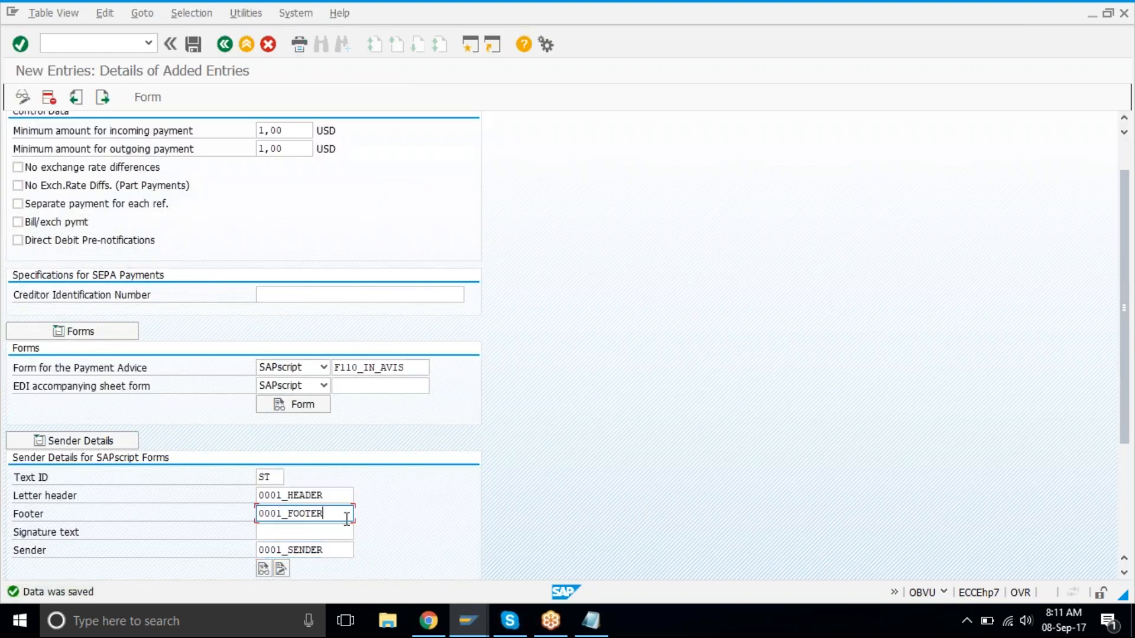
{"action": "left_click", "coordinate": [343, 553]}
{"action": "left_click", "coordinate": [332, 498]}
{"action": "left_click", "coordinate": [334, 514]}
{"action": "left_click", "coordinate": [340, 552]}
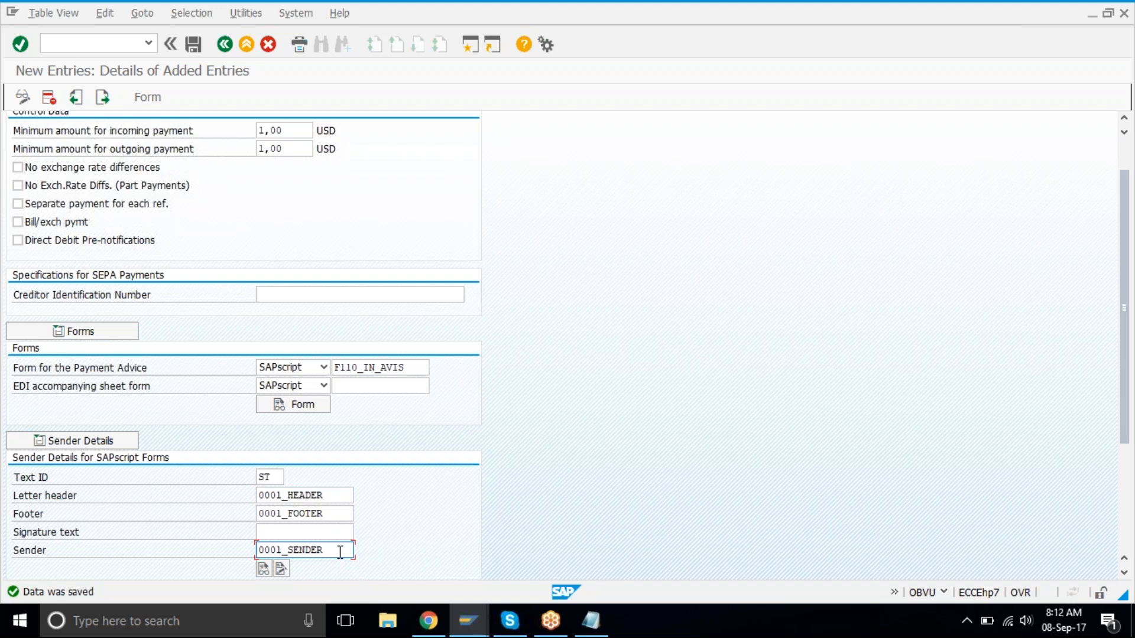
{"action": "left_click", "coordinate": [224, 45]}
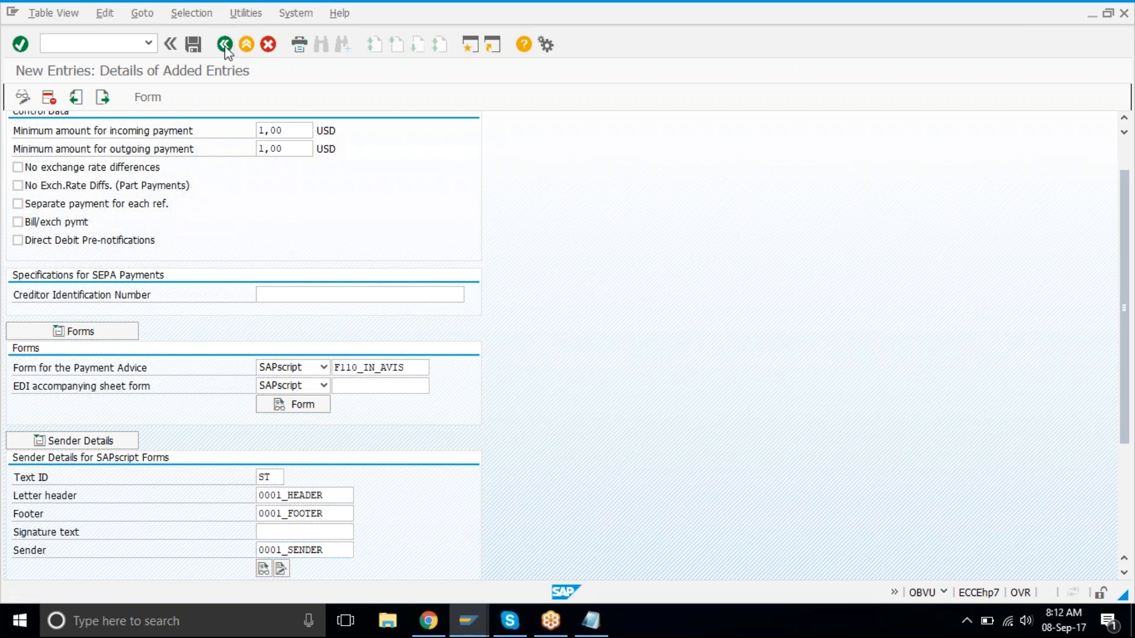
{"action": "left_click", "coordinate": [224, 45]}
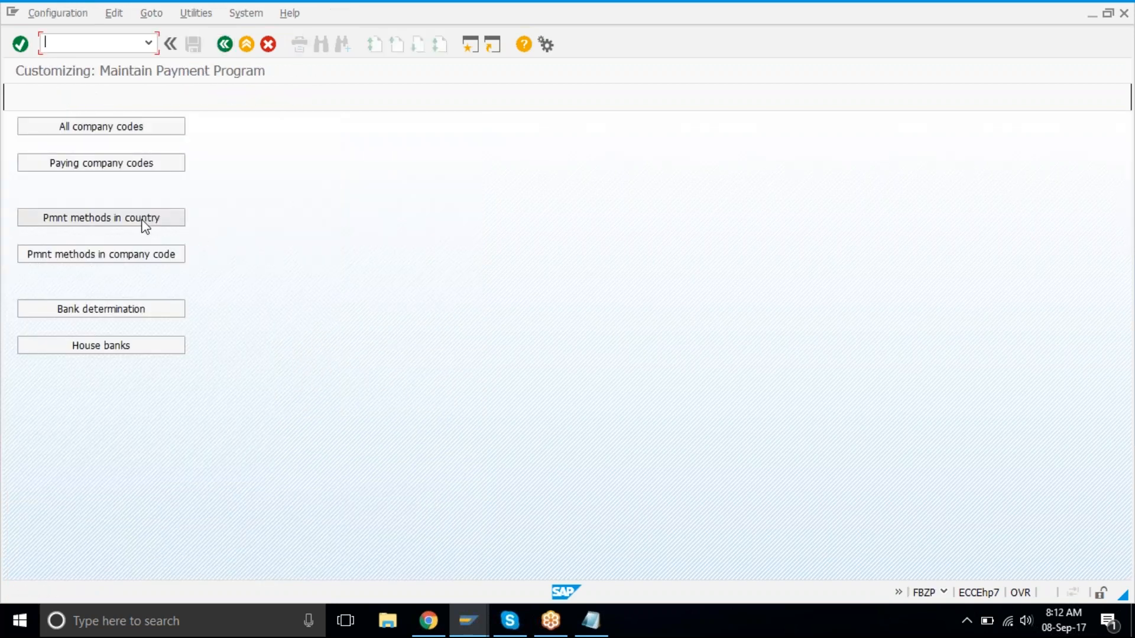
- Open payment methods per country and jump to the US entries
{"action": "left_click", "coordinate": [143, 224]}
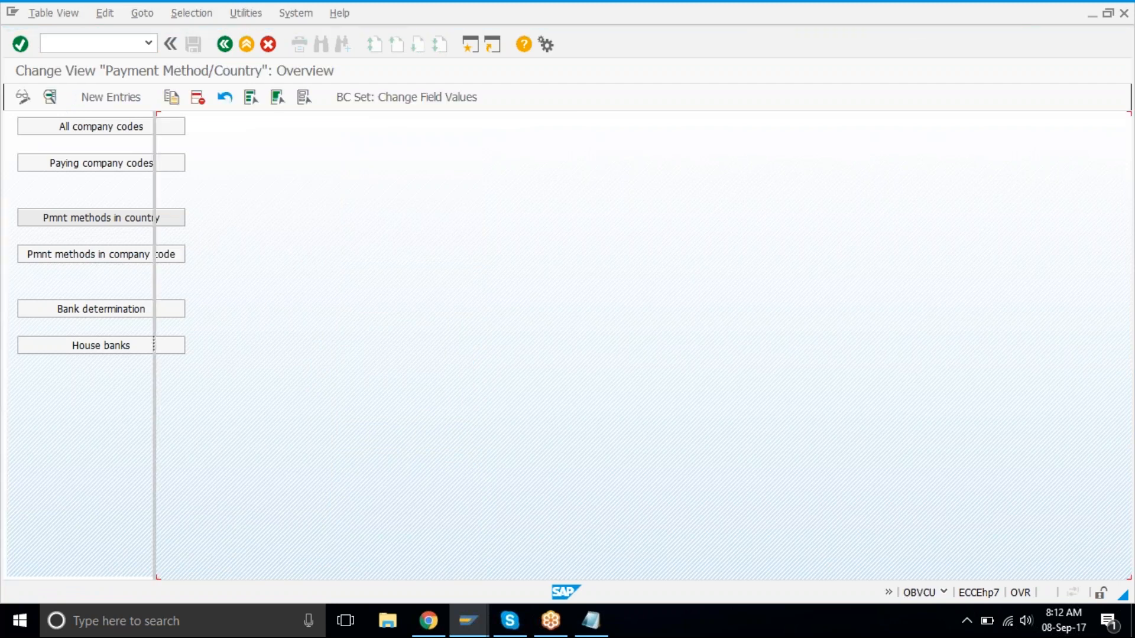
{"action": "left_click", "coordinate": [379, 565]}
{"action": "type", "text": "i"}
{"action": "key", "text": "BackSpace"}
{"action": "type", "text": "us"}
{"action": "key", "text": "Return"}
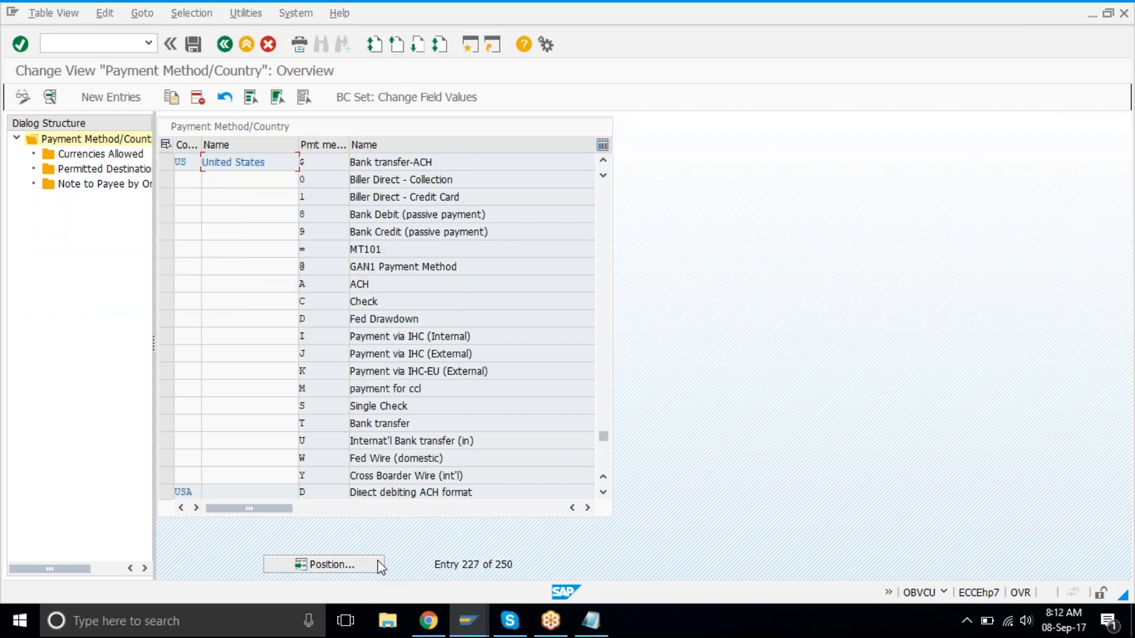
- Review the US methods: Bank transfer-ACH, Biller Direct, ACH, Check, Fed Drawdown and IHC
{"action": "left_click", "coordinate": [330, 161]}
{"action": "left_click", "coordinate": [331, 180]}
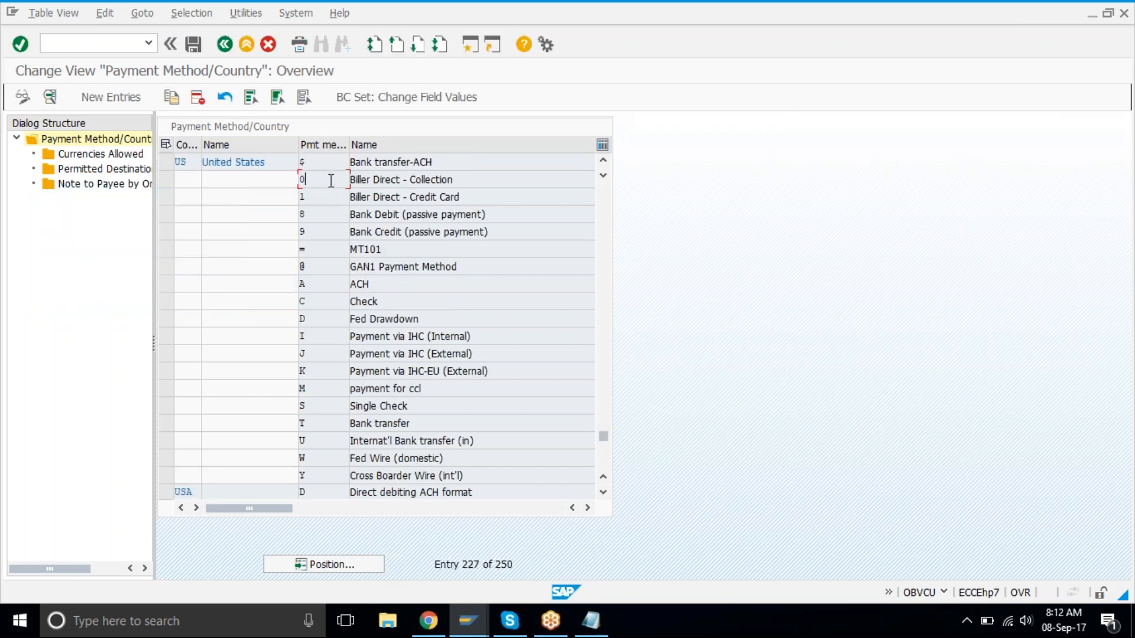
{"action": "left_click", "coordinate": [330, 278]}
{"action": "left_click", "coordinate": [332, 302]}
{"action": "left_click", "coordinate": [325, 319]}
{"action": "left_click", "coordinate": [336, 339]}
- Highlight Check method C among the US payment method names
{"action": "left_click", "coordinate": [333, 302]}
{"action": "left_click", "coordinate": [384, 302]}
{"action": "left_click", "coordinate": [382, 287]}
{"action": "left_click", "coordinate": [437, 164]}
{"action": "left_click", "coordinate": [379, 301]}
{"action": "left_click", "coordinate": [321, 301]}
{"action": "left_click", "coordinate": [381, 301]}
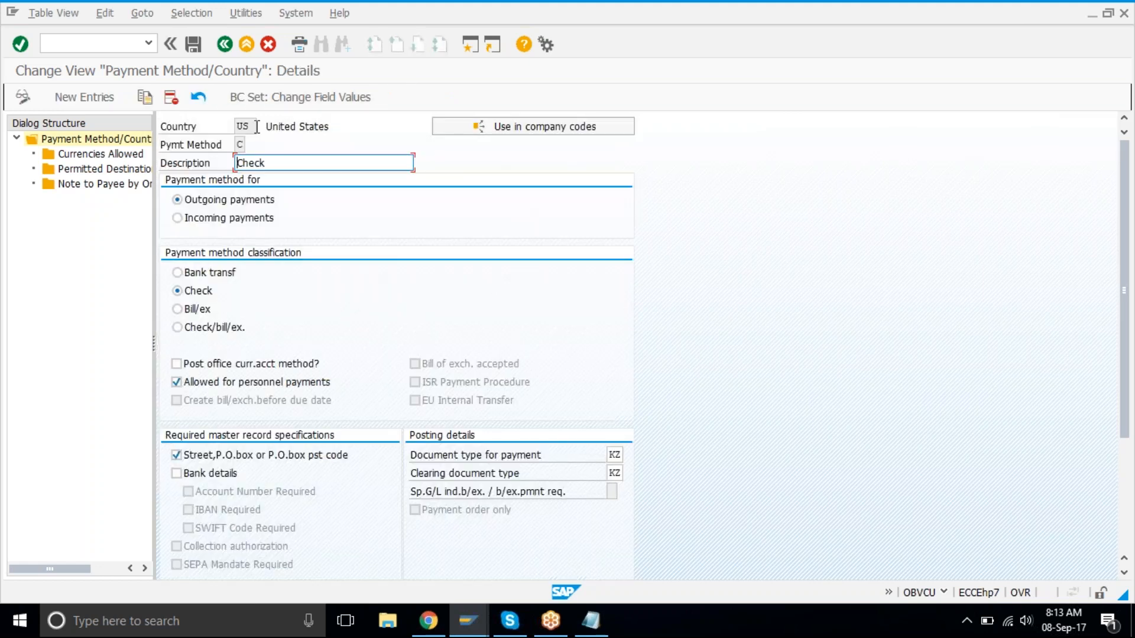
- Return to the overview and begin a US payment method entry, keeping the Check classification
{"action": "left_click", "coordinate": [224, 46]}
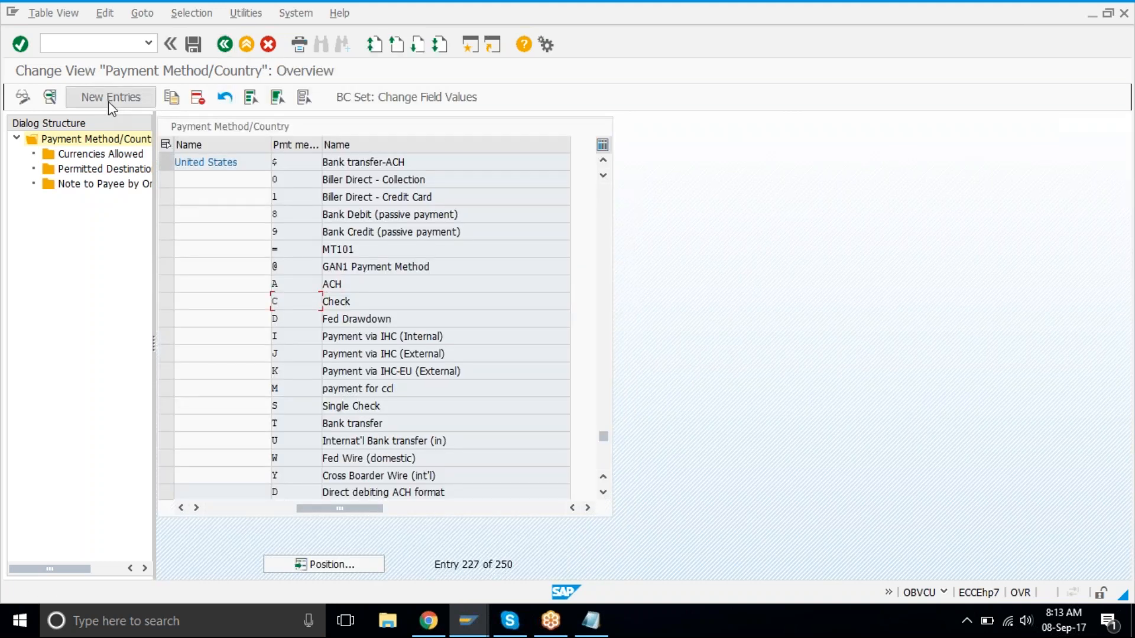
{"action": "left_click", "coordinate": [108, 97]}
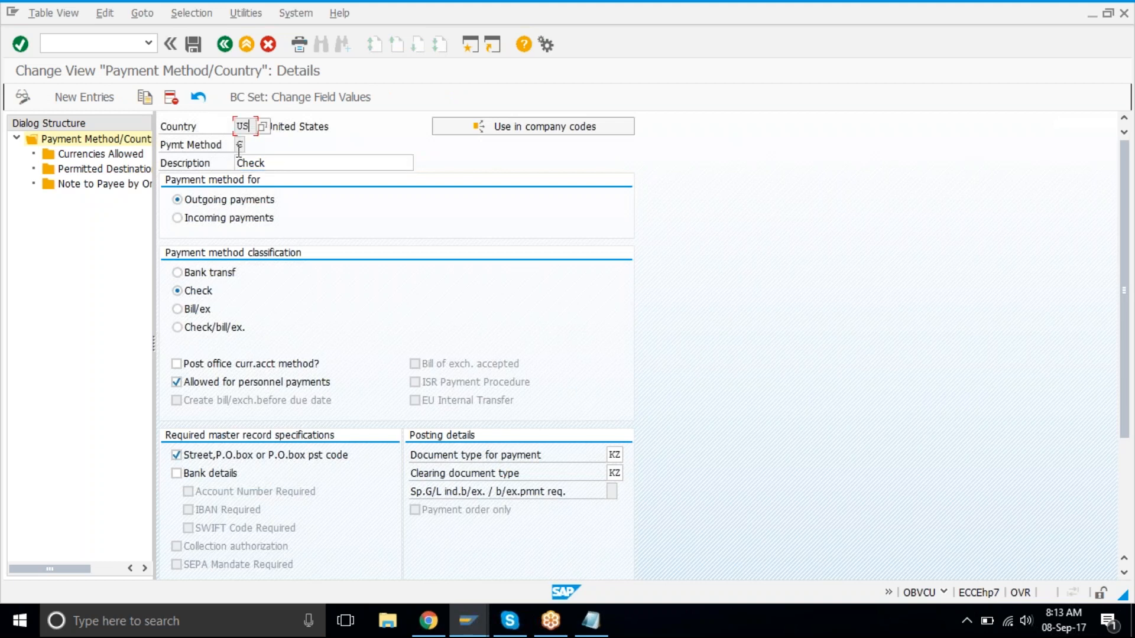
{"action": "left_click", "coordinate": [239, 148]}
{"action": "left_click", "coordinate": [273, 161]}
{"action": "key", "text": "Tab"}
{"action": "left_click", "coordinate": [194, 291]}
- Untick the 'Street, P.O. box or P.O. box postal code' master record requirement
{"action": "scroll", "coordinate": [328, 406], "scroll_direction": "down", "scroll_amount": 1}
{"action": "scroll", "coordinate": [328, 405], "scroll_direction": "down", "scroll_amount": 1}
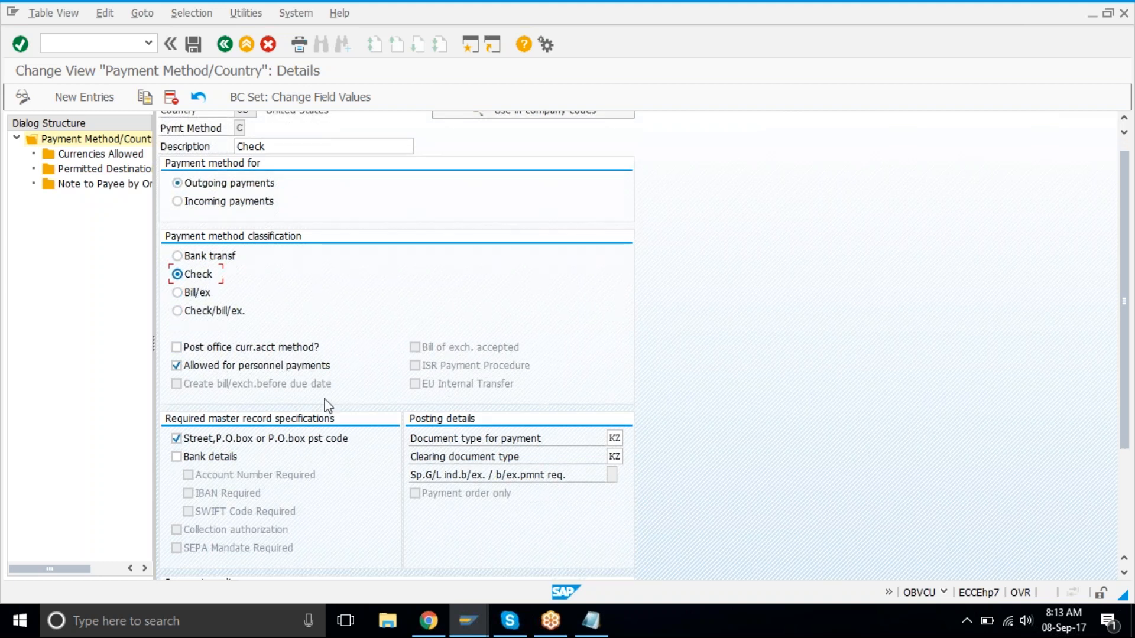
{"action": "scroll", "coordinate": [328, 406], "scroll_direction": "down", "scroll_amount": 2}
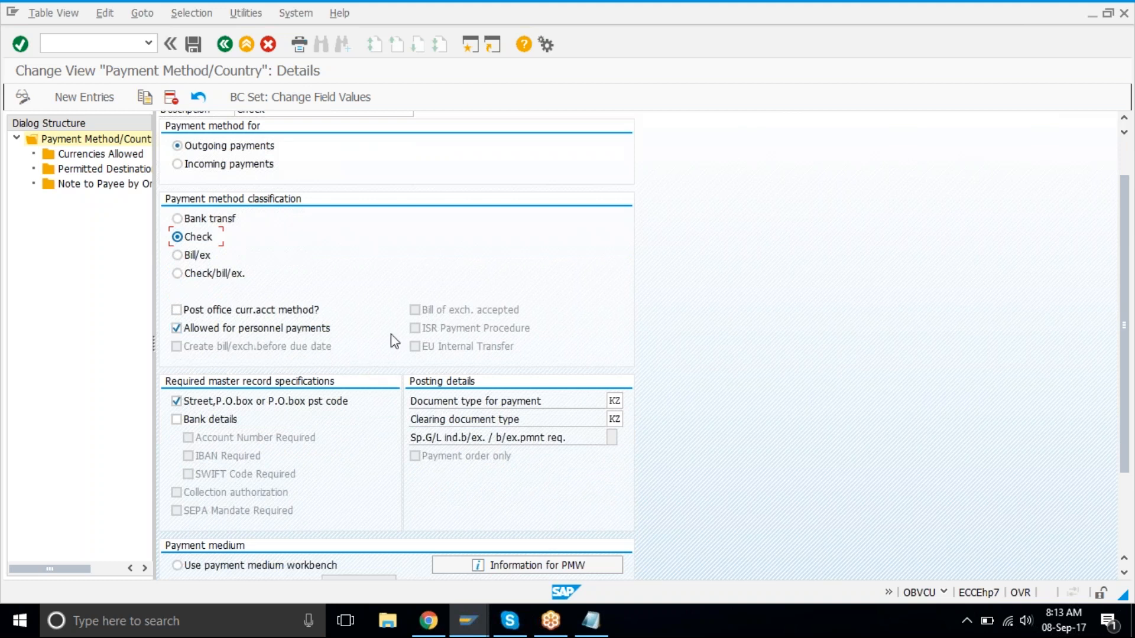
{"action": "scroll", "coordinate": [391, 334], "scroll_direction": "down", "scroll_amount": 3}
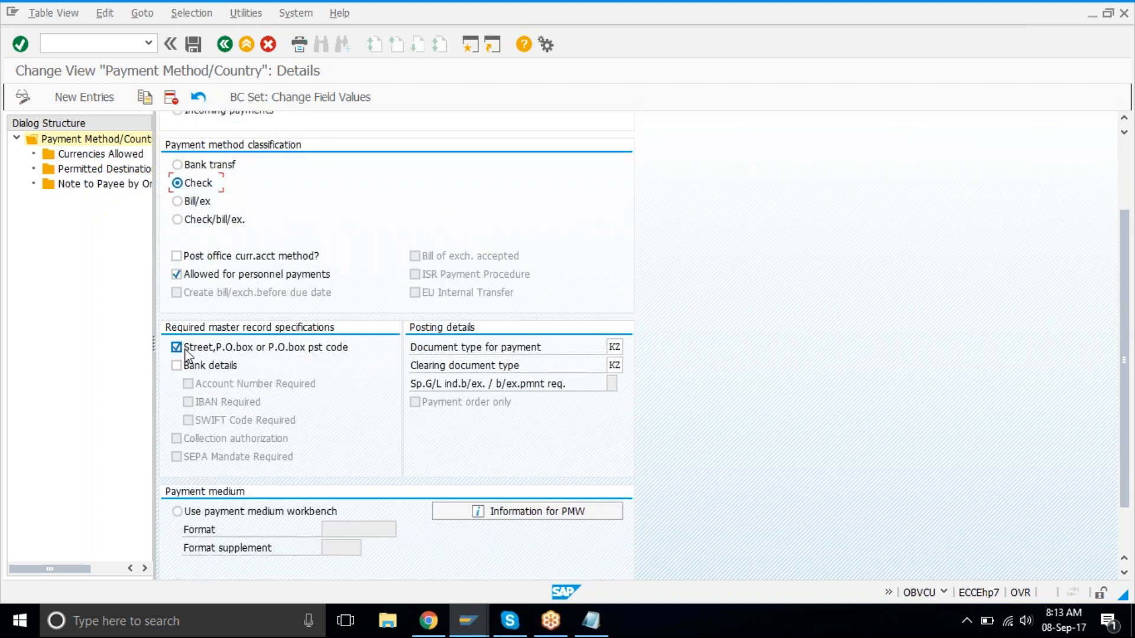
{"action": "left_click", "coordinate": [177, 348]}
{"action": "left_click", "coordinate": [176, 349]}
{"action": "left_click", "coordinate": [176, 348]}
- Replace KZ with ZP as payment document type and ZV as clearing document type
{"action": "left_click", "coordinate": [613, 347]}
{"action": "double_click", "coordinate": [612, 348]}
{"action": "key", "text": "Delete"}
{"action": "type", "text": "ZP"}
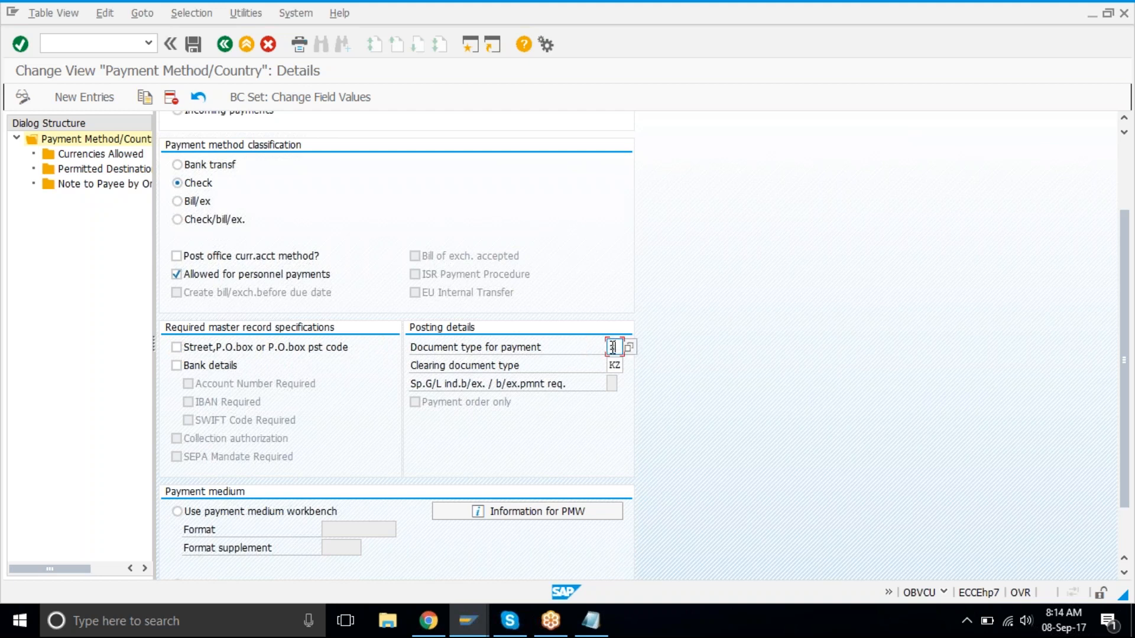
{"action": "key", "text": "Tab"}
{"action": "key", "text": "shift+End"}
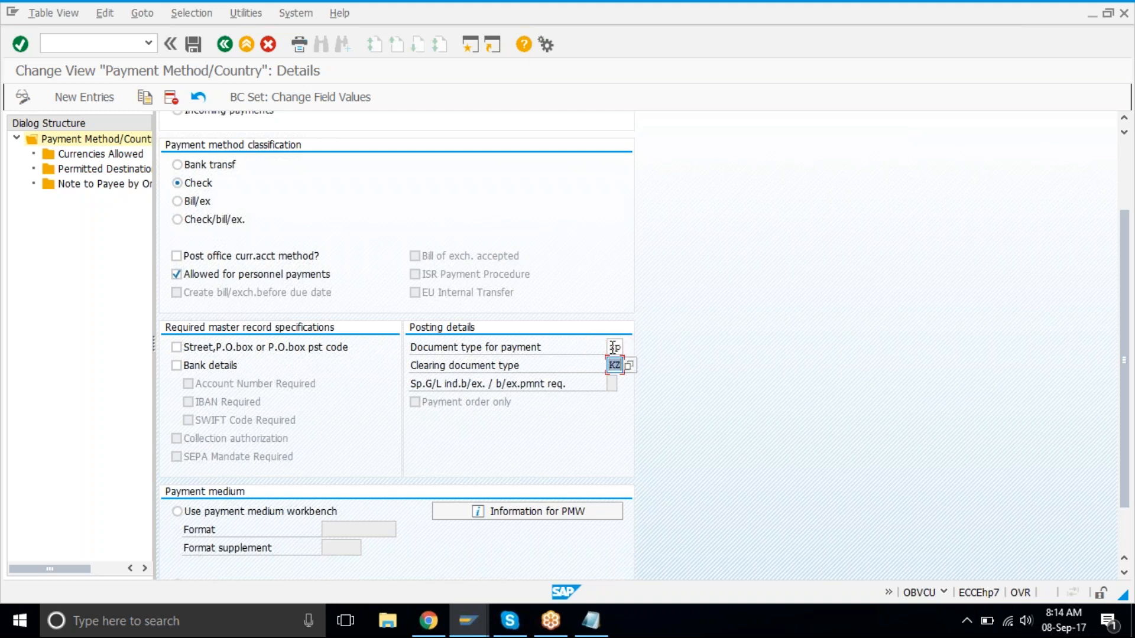
{"action": "type", "text": "ZV"}
{"action": "key", "text": "Return"}
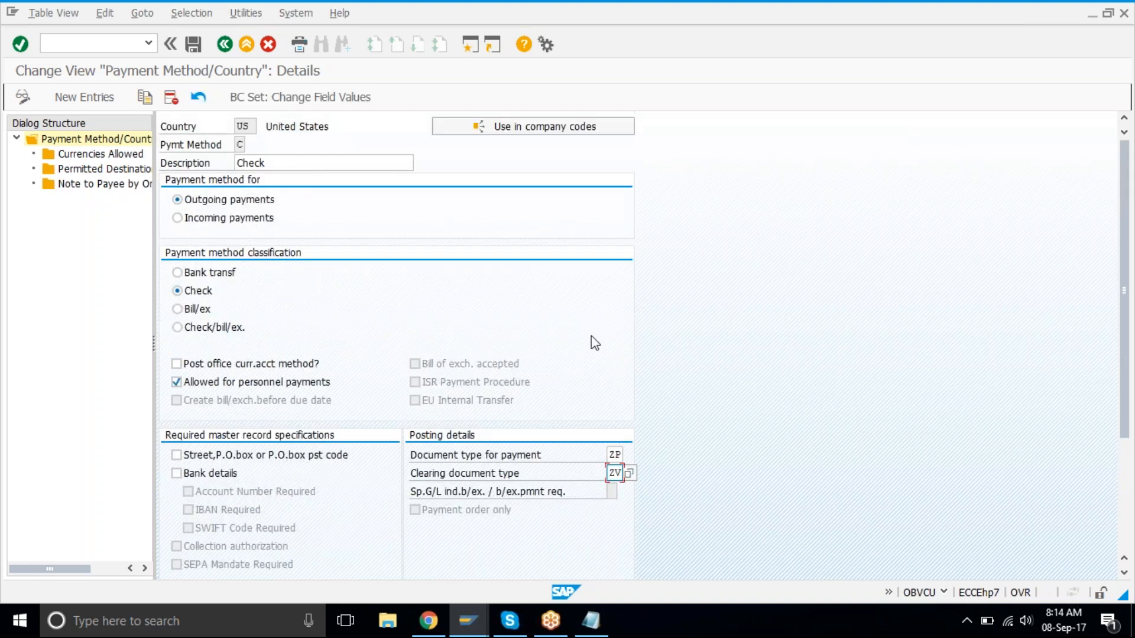
- Verify the ZP payment and ZV clearing document types in the posting details
{"action": "left_click", "coordinate": [545, 459]}
{"action": "left_click", "coordinate": [614, 456]}
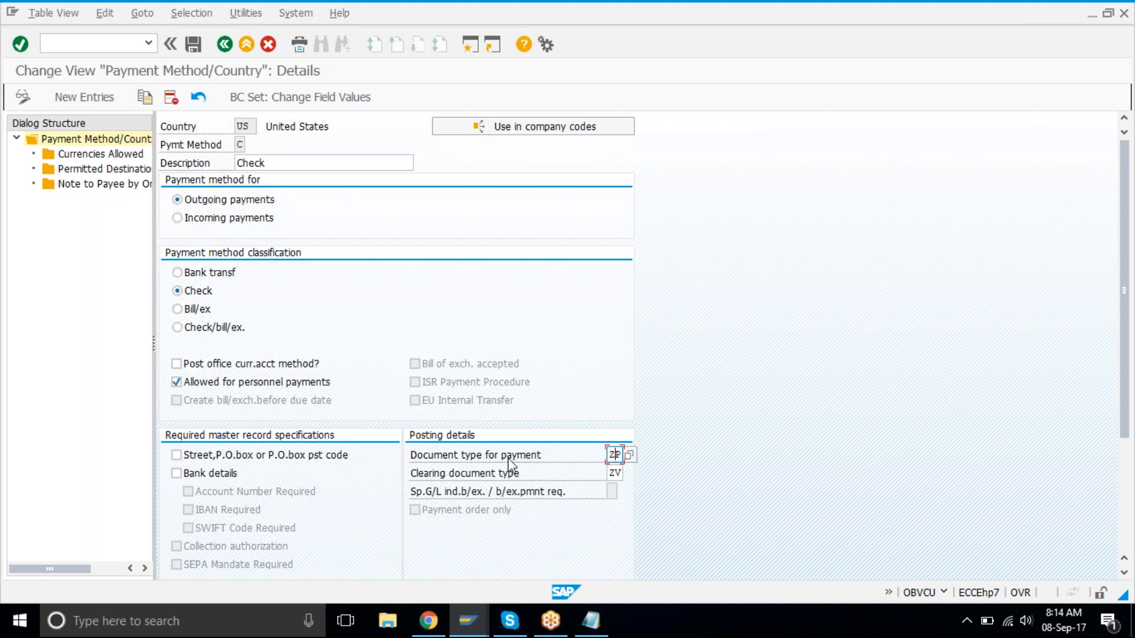
{"action": "left_click", "coordinate": [539, 476]}
{"action": "left_click", "coordinate": [613, 472]}
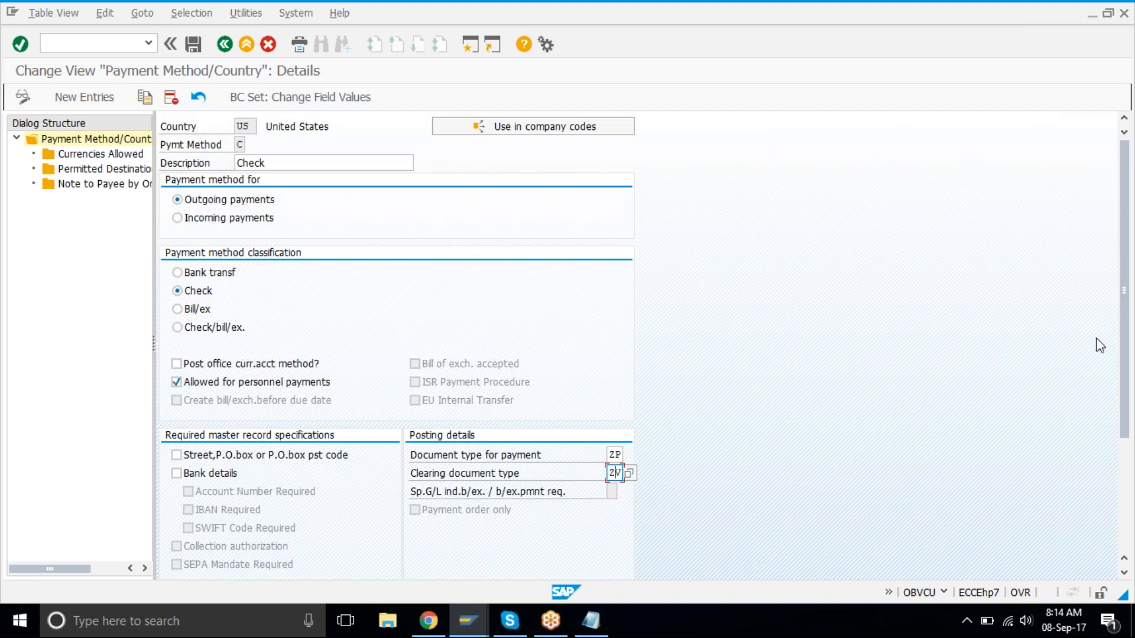
{"action": "left_click_drag", "start_coordinate": [1126, 349], "coordinate": [1114, 452]}
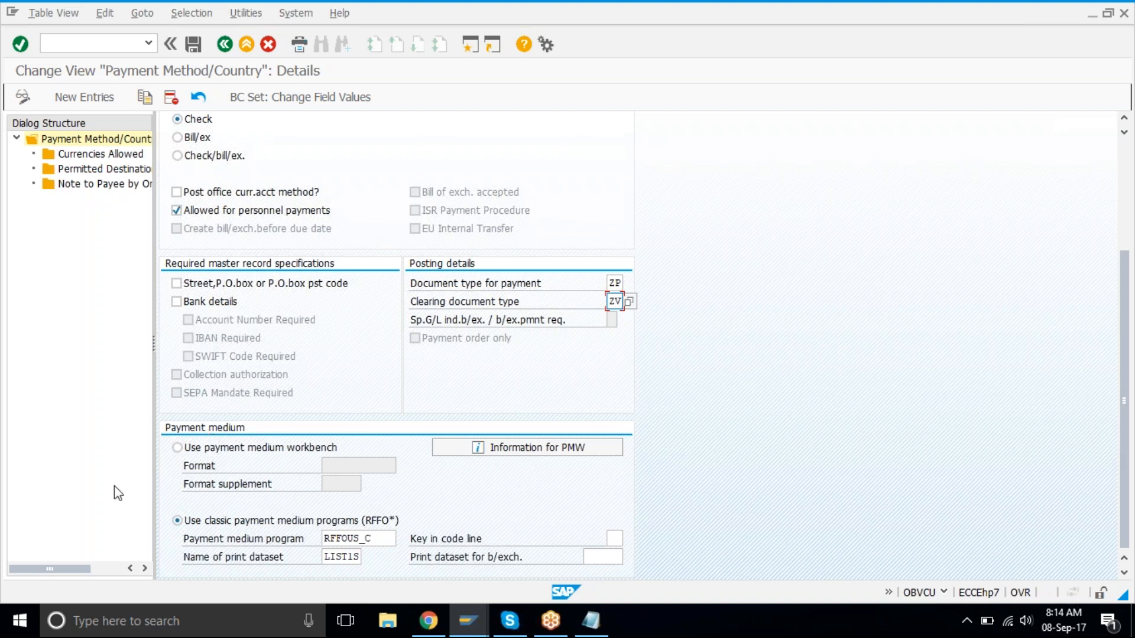
- Keep the classic payment medium programs with program RFFOUS_C
{"action": "left_click", "coordinate": [205, 522]}
{"action": "left_click", "coordinate": [374, 538]}
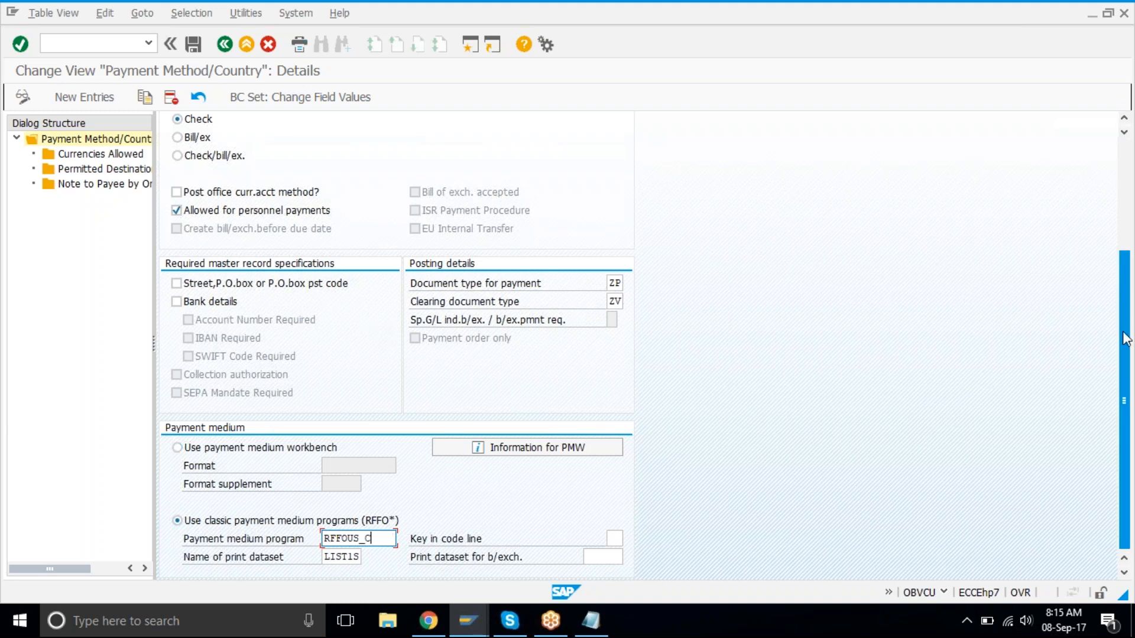
{"action": "left_click", "coordinate": [198, 557]}
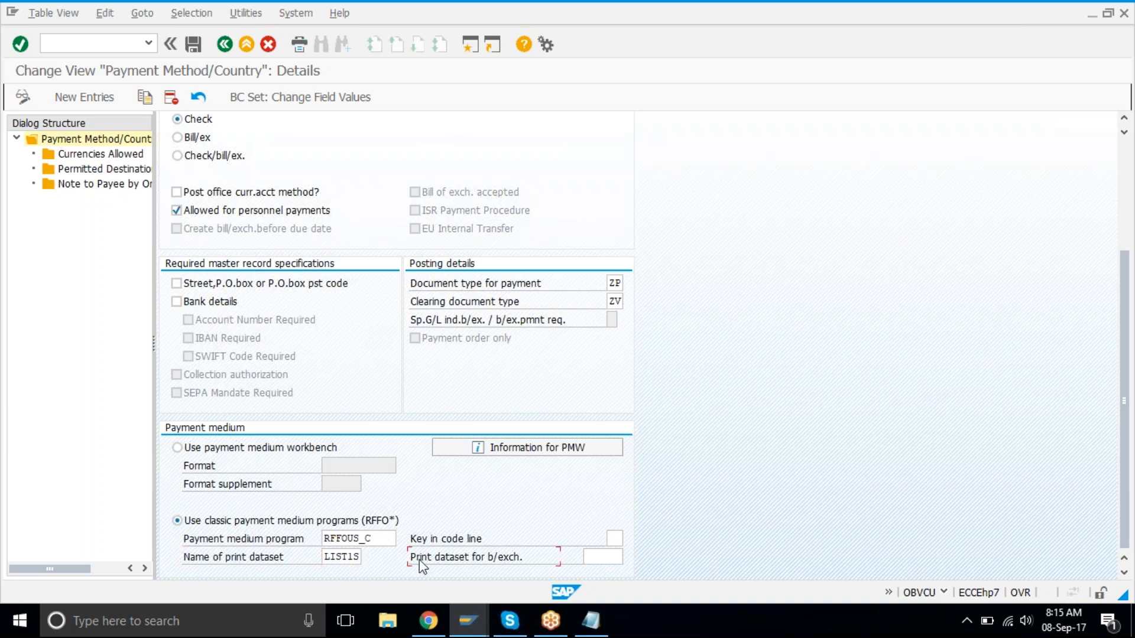
- Save the US Check method in the customizing request and go back to the FBZP overview
{"action": "left_click", "coordinate": [193, 45]}
{"action": "left_click", "coordinate": [200, 274]}
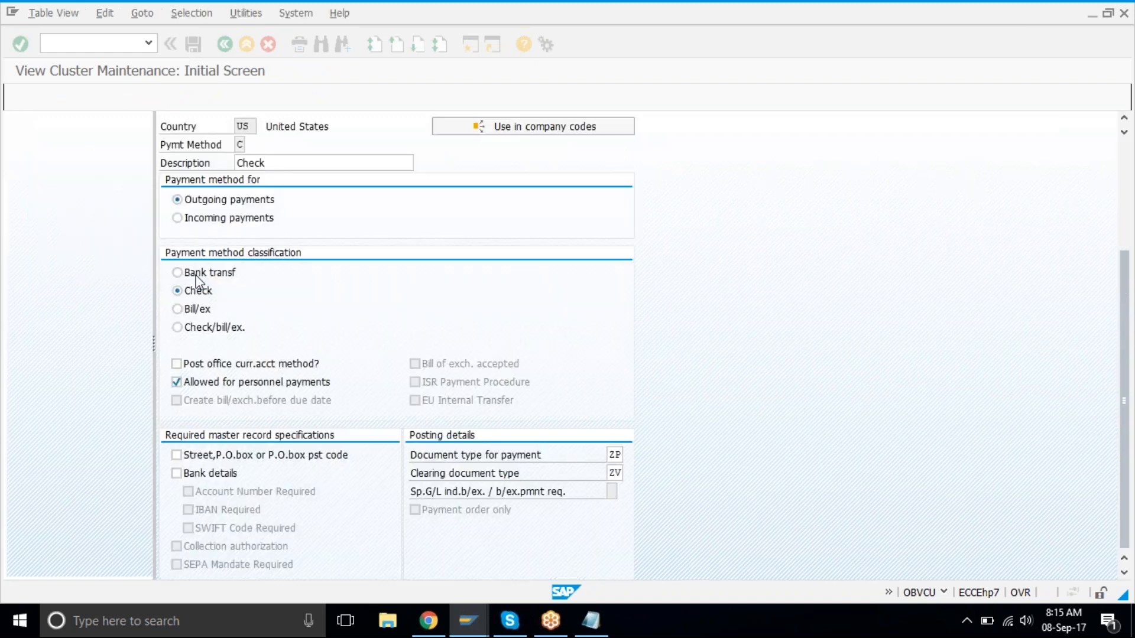
{"action": "left_click", "coordinate": [227, 44]}
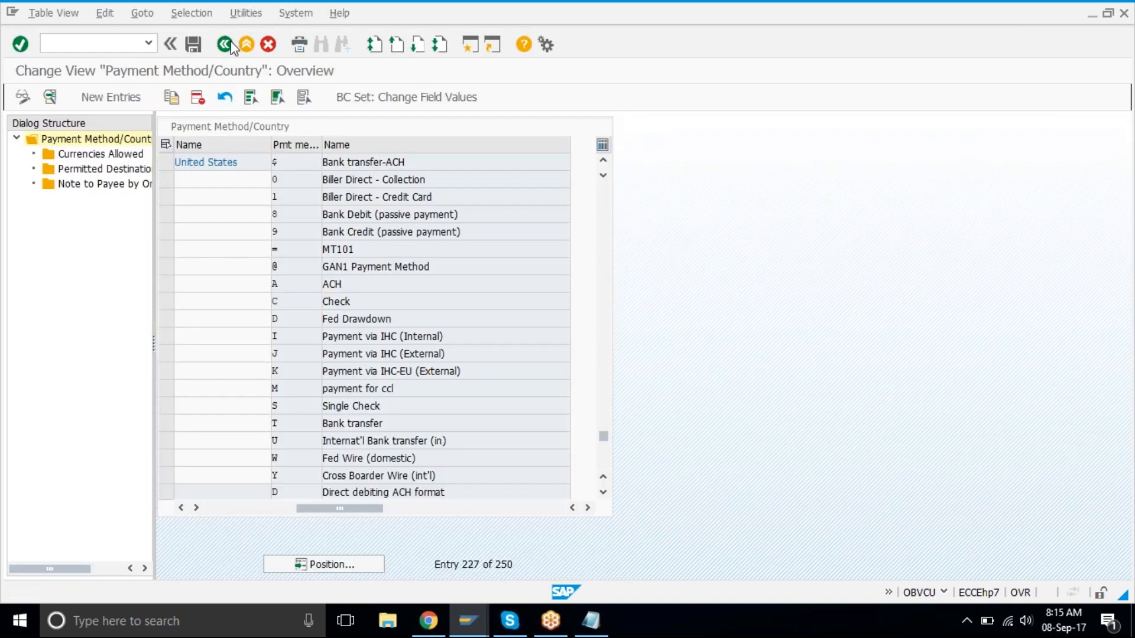
{"action": "left_click", "coordinate": [231, 46]}
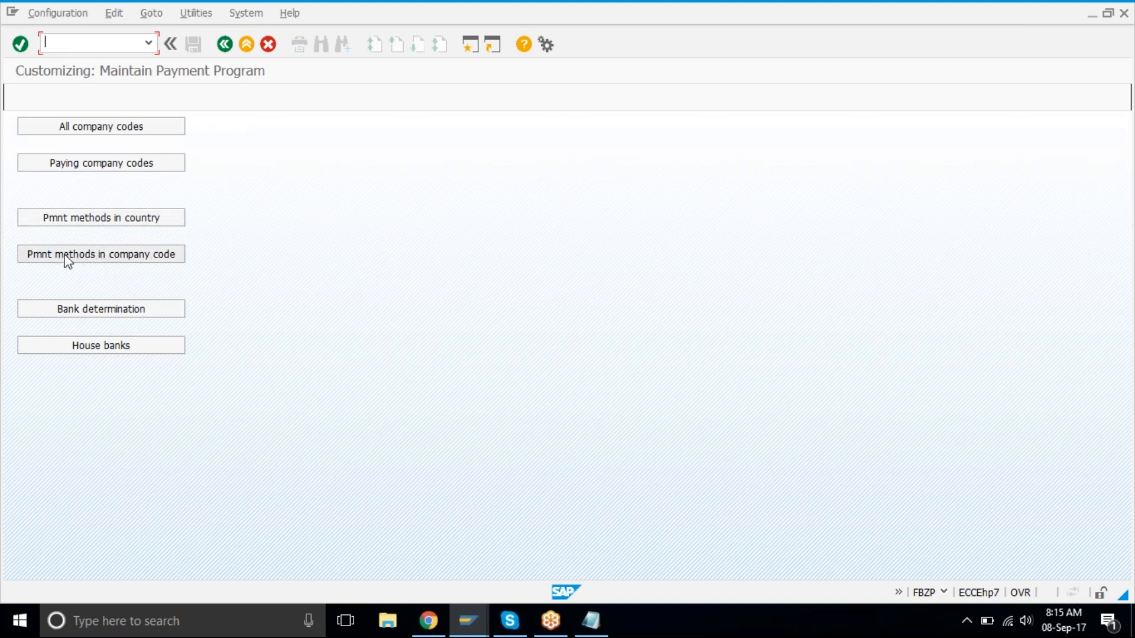
{"action": "left_click", "coordinate": [111, 257]}
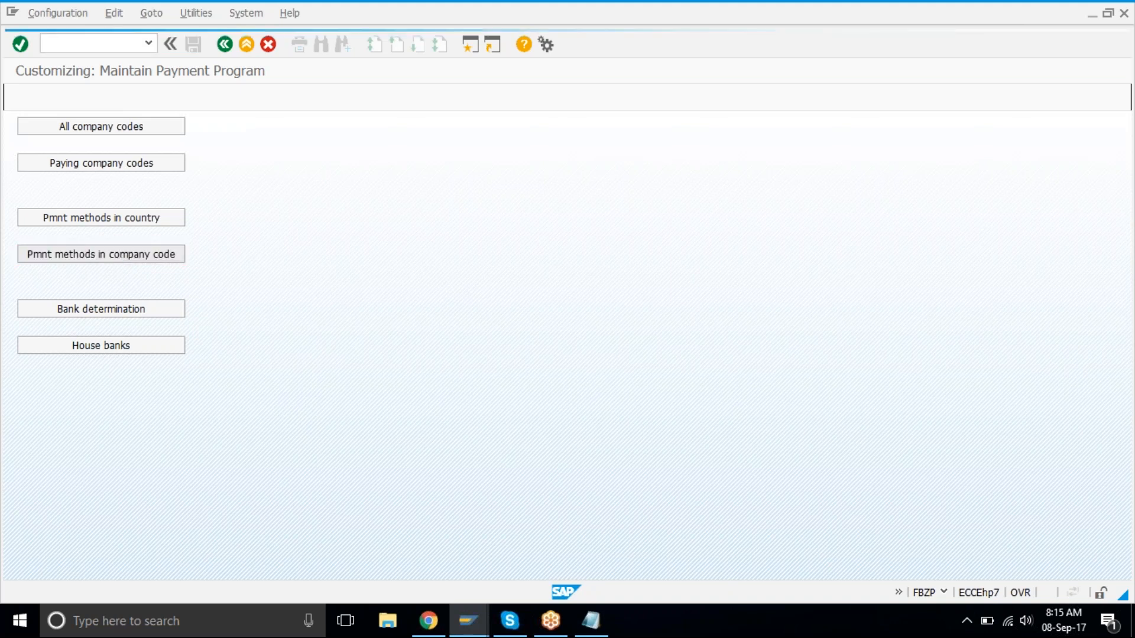
{"action": "left_click", "coordinate": [114, 100]}
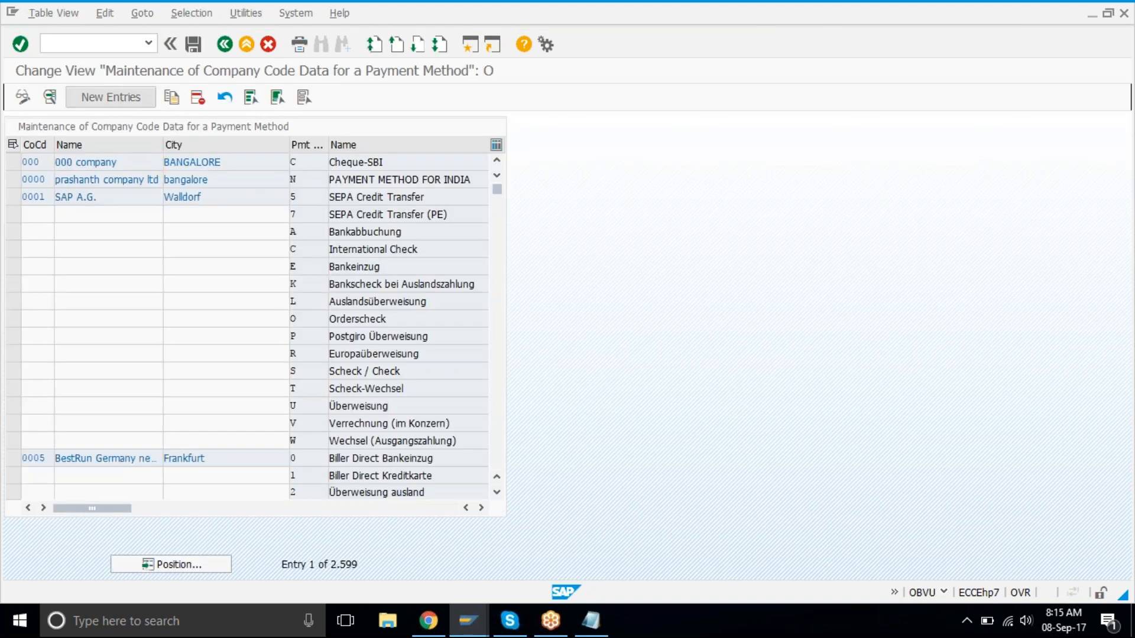
{"action": "type", "text": "tatl"}
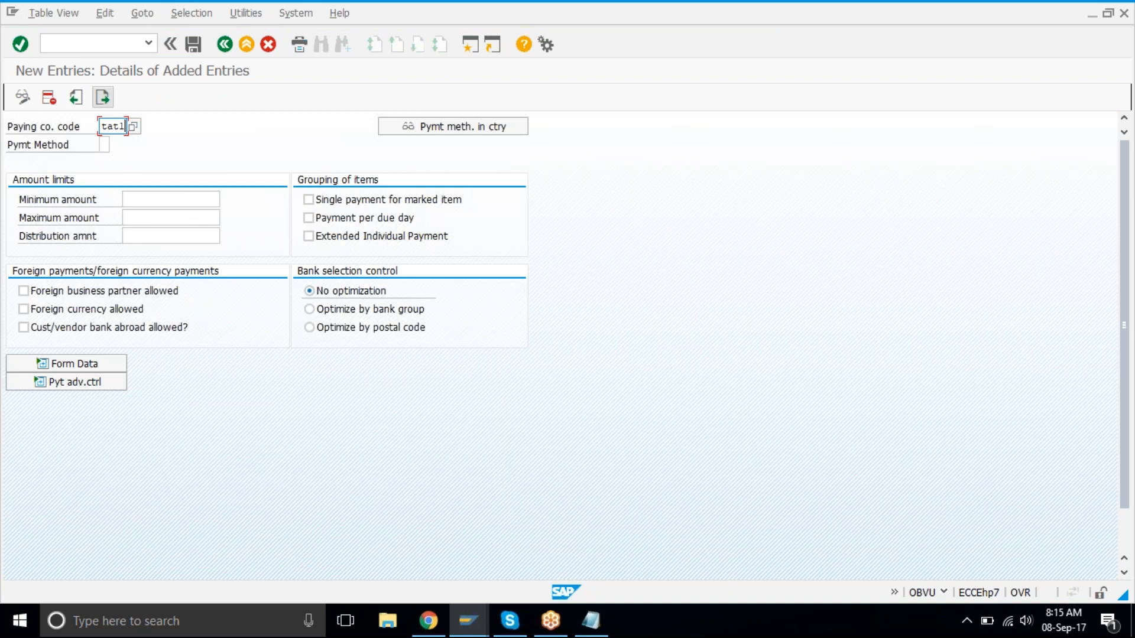
{"action": "key", "text": "Tab"}
{"action": "type", "text": "c"}
{"action": "key", "text": "Tab"}
{"action": "type", "text": "1"}
{"action": "key", "text": "Tab"}
{"action": "type", "text": "99"}
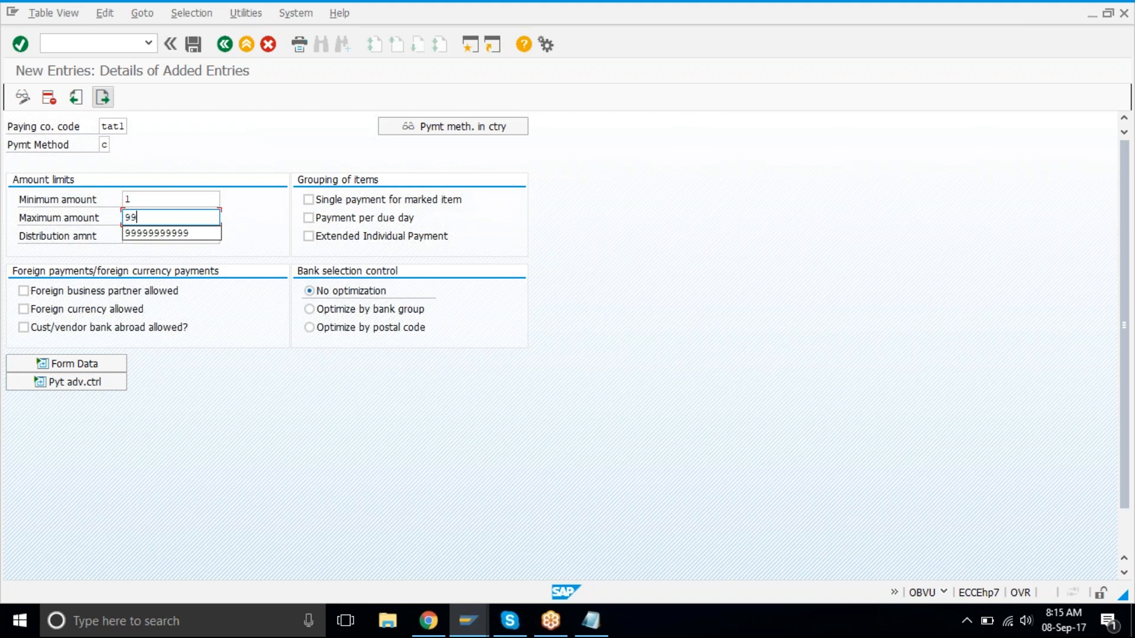
{"action": "left_click", "coordinate": [211, 233]}
{"action": "key", "text": "Return"}
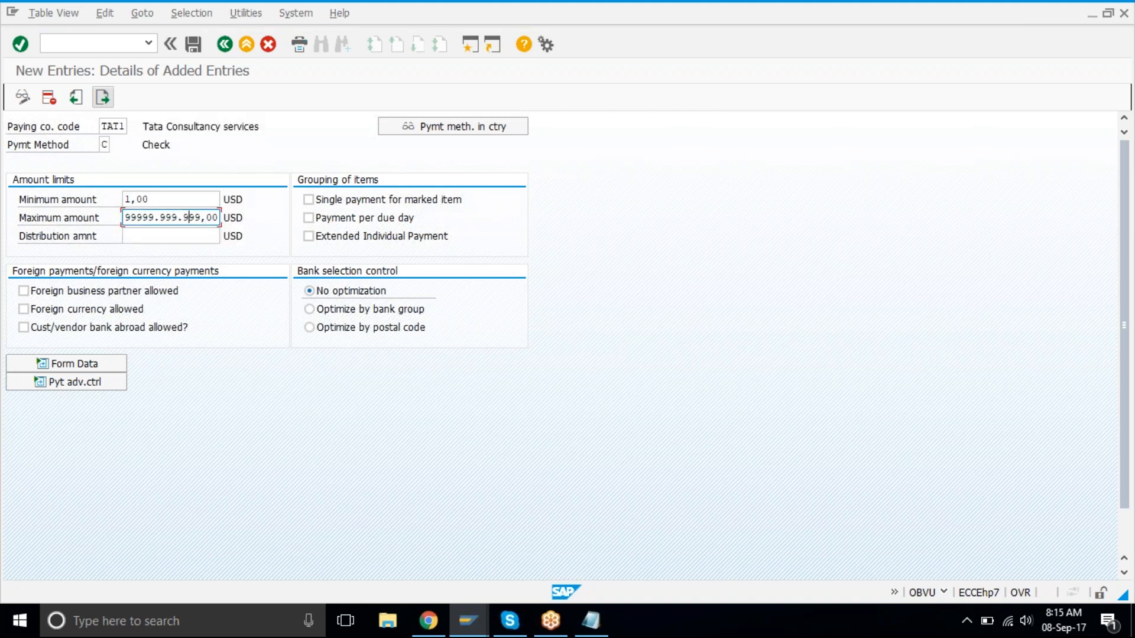
- Enable single payment for marked items, one payment per due day, and all foreign payment options
{"action": "left_click", "coordinate": [310, 201]}
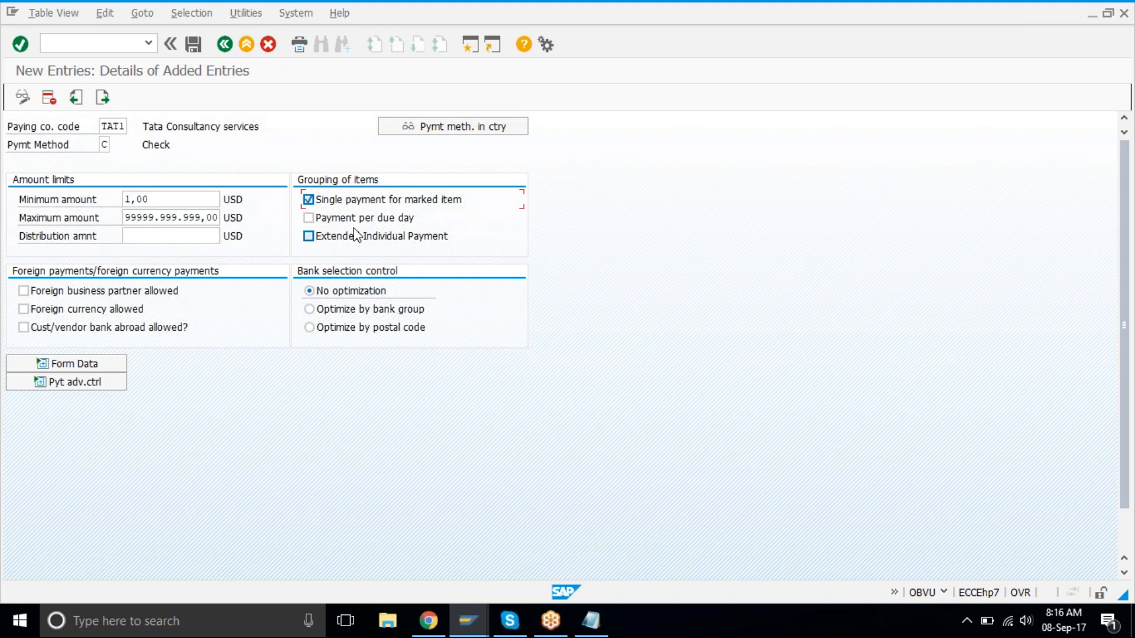
{"action": "left_click", "coordinate": [340, 218]}
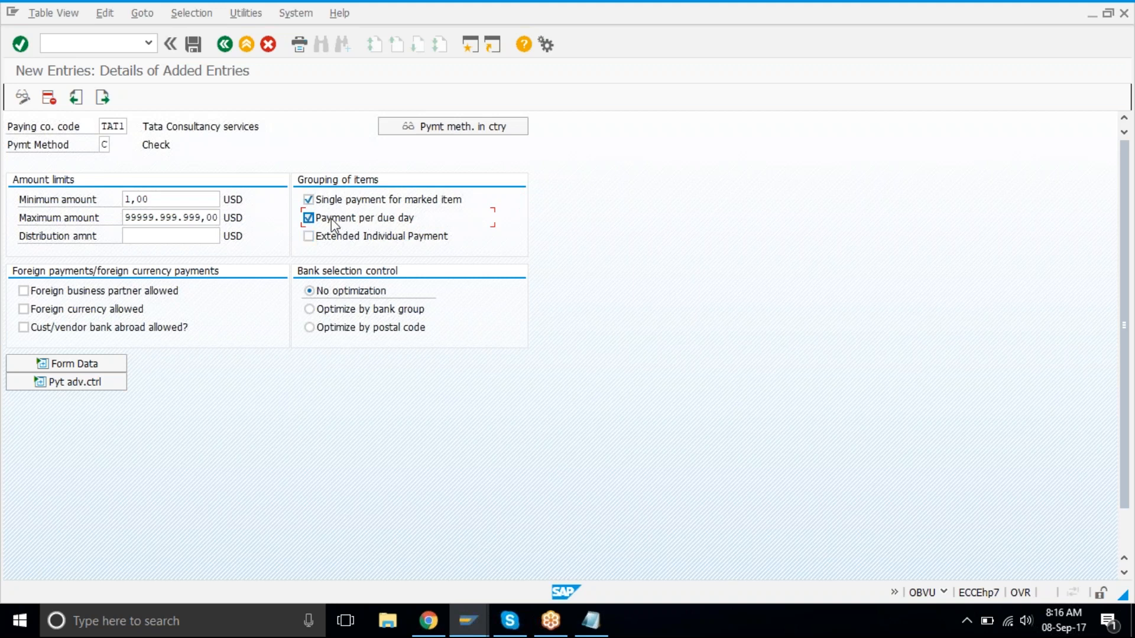
{"action": "left_click", "coordinate": [29, 291]}
{"action": "left_click", "coordinate": [24, 309]}
{"action": "left_click", "coordinate": [23, 328]}
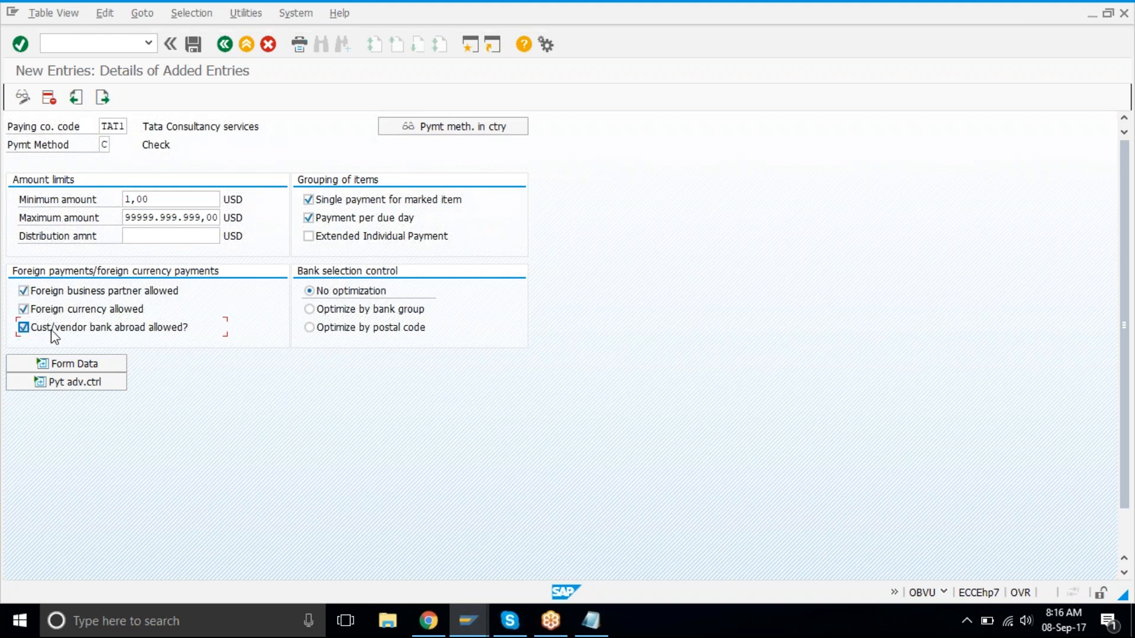
- Pick the International 'Check (With Check Management)' form F110_PRENUM_CHCK as the payment medium form
{"action": "left_click", "coordinate": [53, 365]}
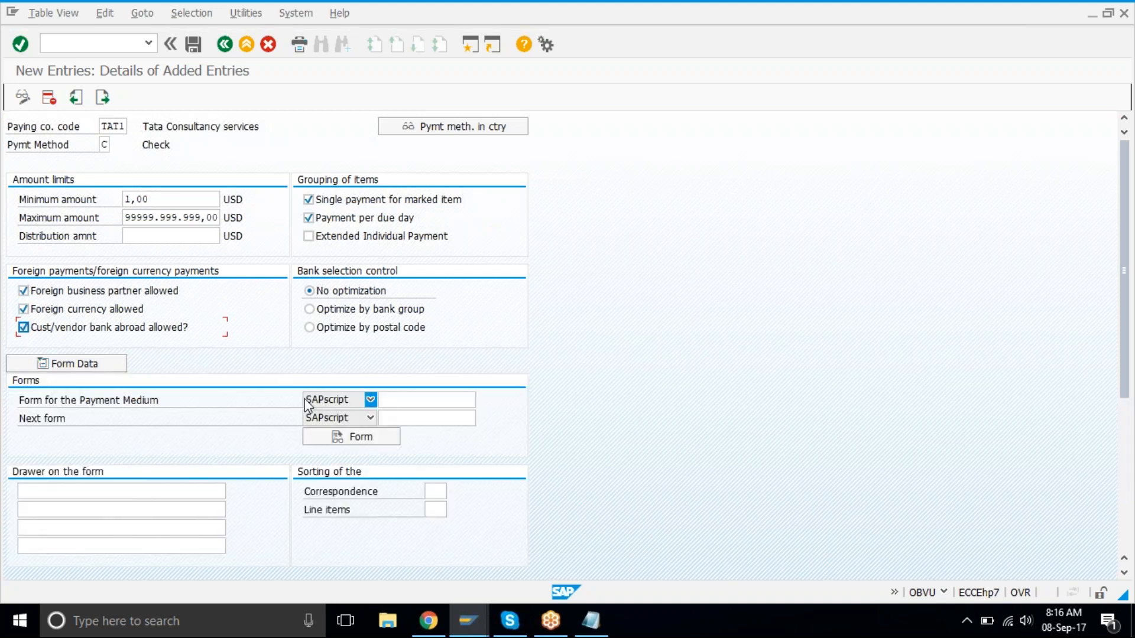
{"action": "left_click", "coordinate": [444, 405]}
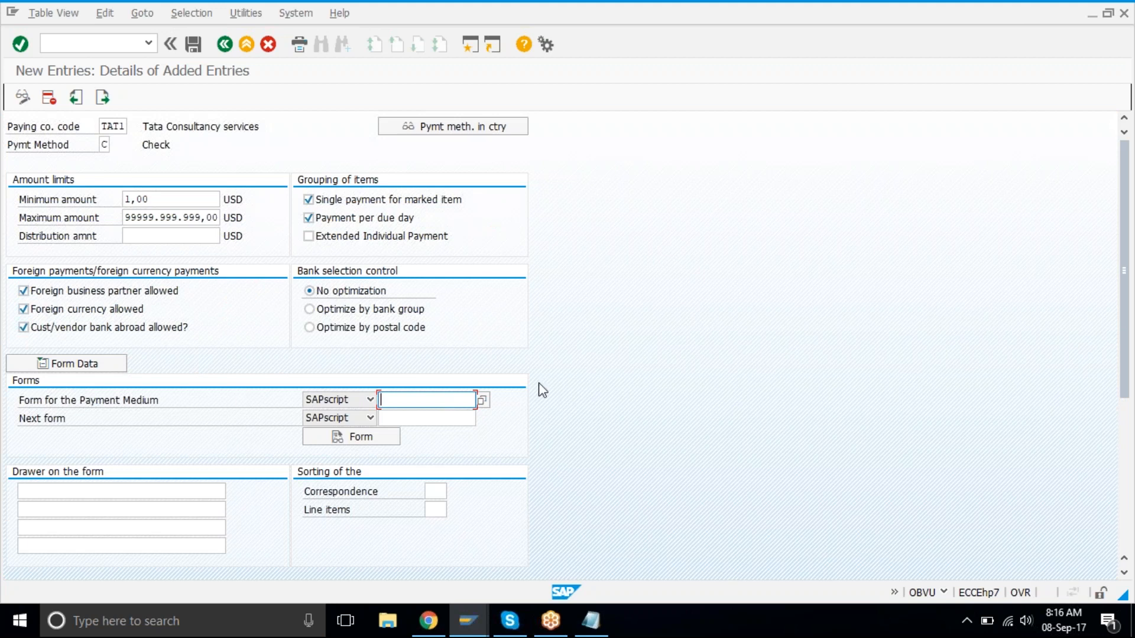
{"action": "left_click", "coordinate": [482, 400]}
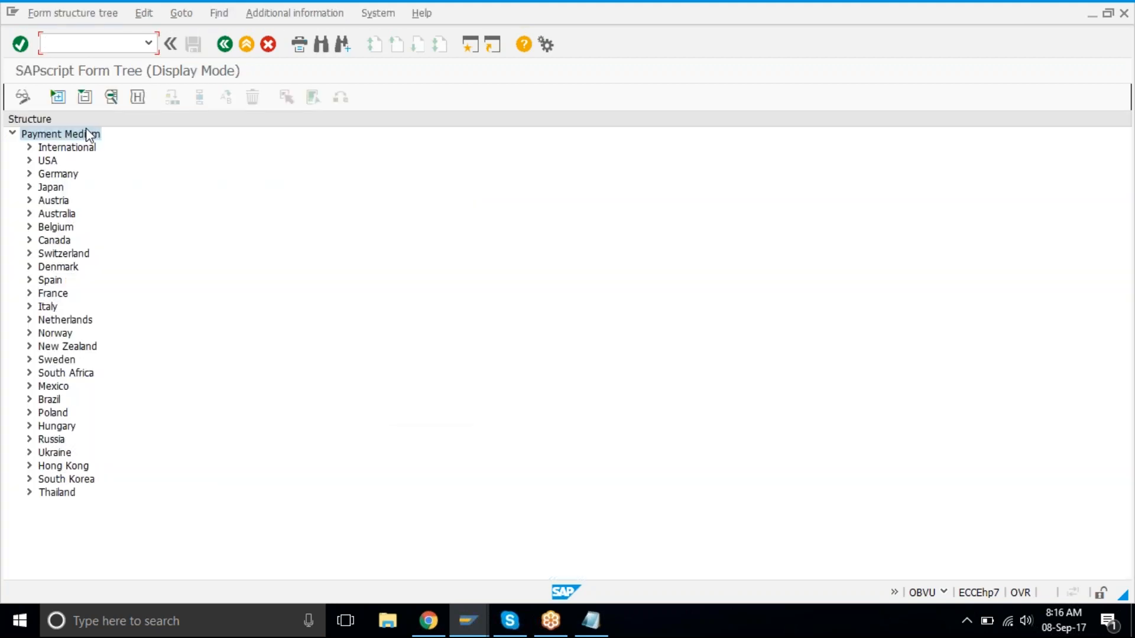
{"action": "left_click", "coordinate": [29, 147]}
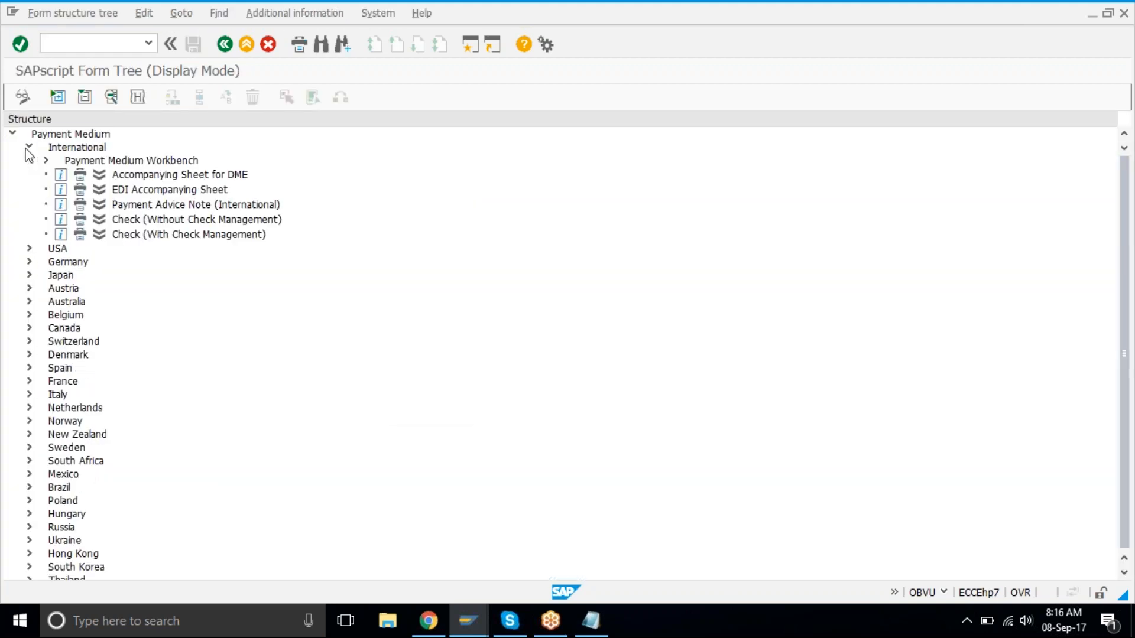
{"action": "left_click", "coordinate": [177, 222]}
{"action": "left_click", "coordinate": [249, 235]}
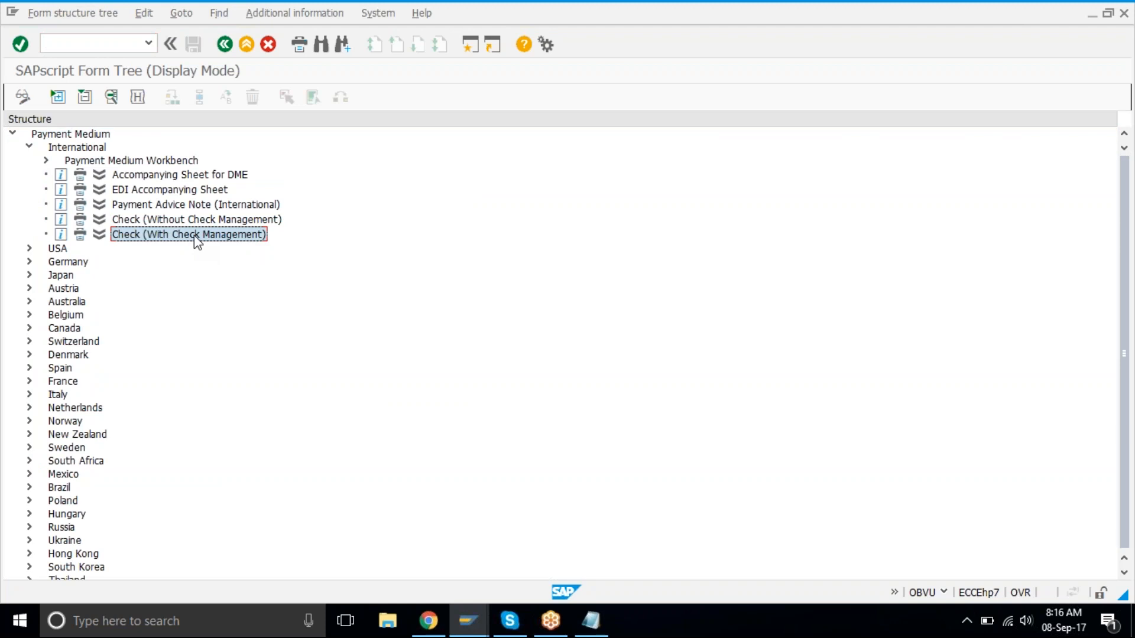
{"action": "left_click", "coordinate": [211, 218]}
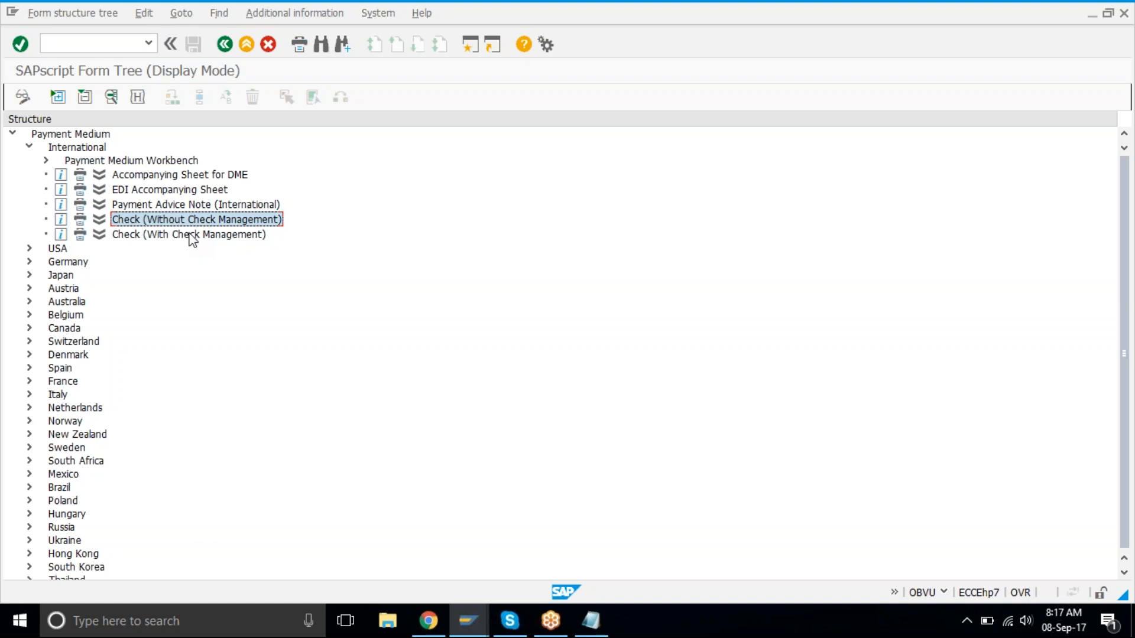
{"action": "left_click", "coordinate": [191, 235]}
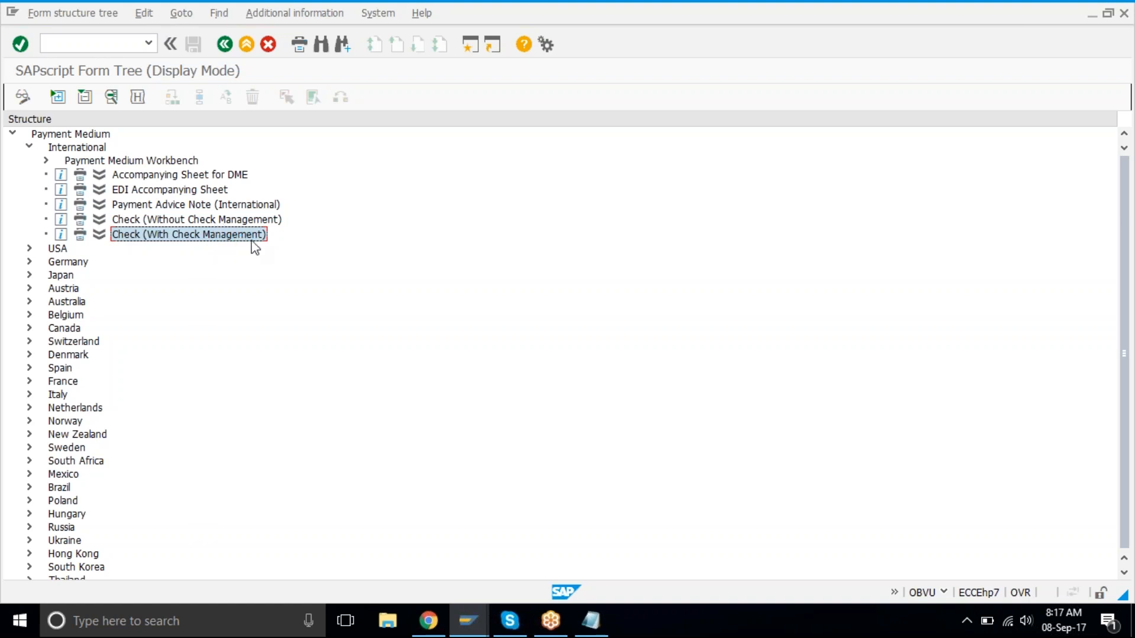
{"action": "double_click", "coordinate": [193, 237]}
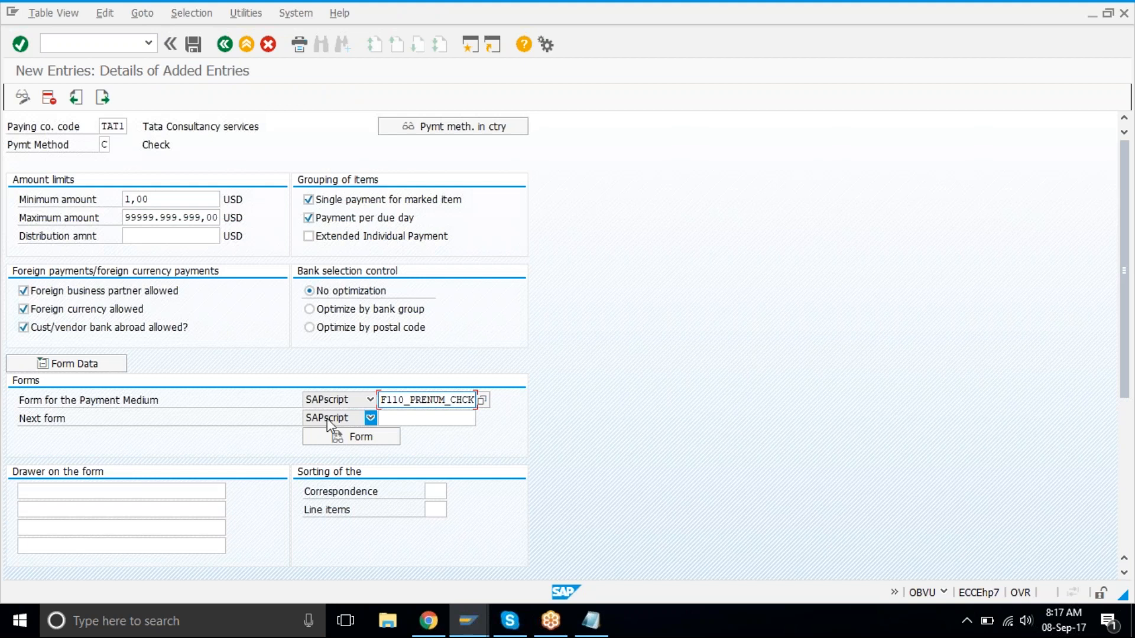
- Set payment advice control to 'Always pyt adv' for method C
{"action": "left_click", "coordinate": [445, 418]}
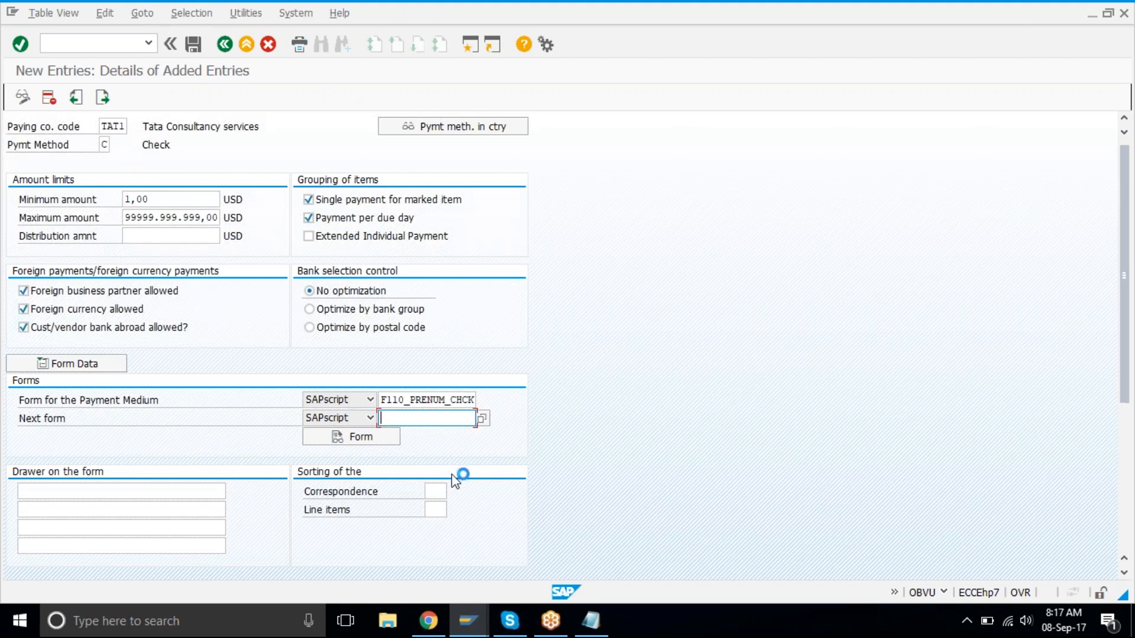
{"action": "scroll", "coordinate": [459, 476], "scroll_direction": "down", "scroll_amount": 5}
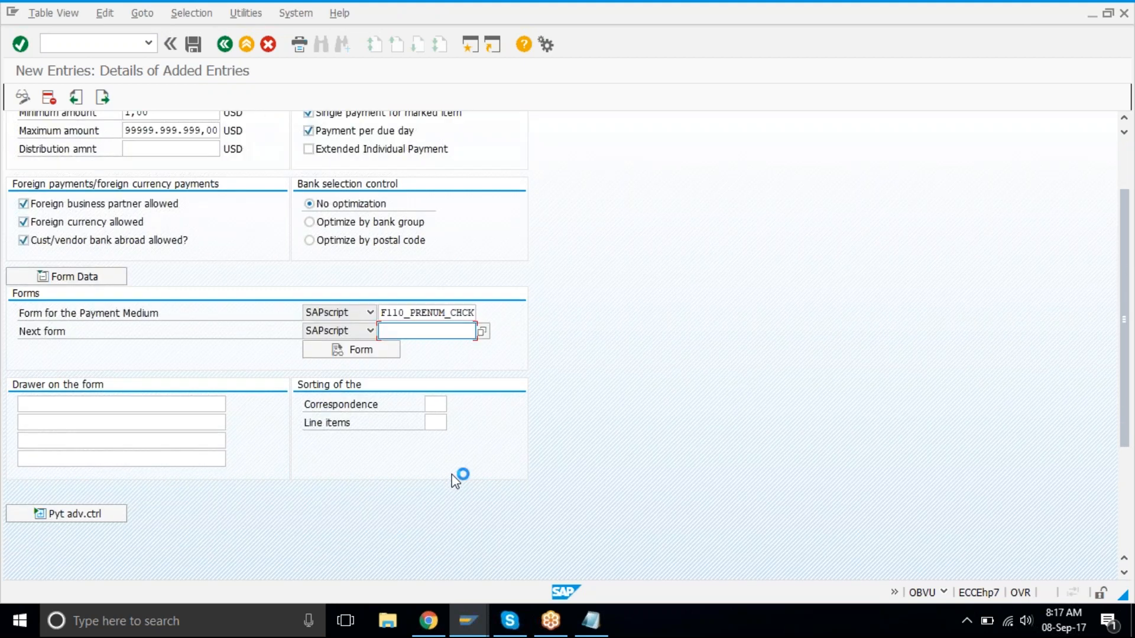
{"action": "scroll", "coordinate": [189, 488], "scroll_direction": "up", "scroll_amount": 5}
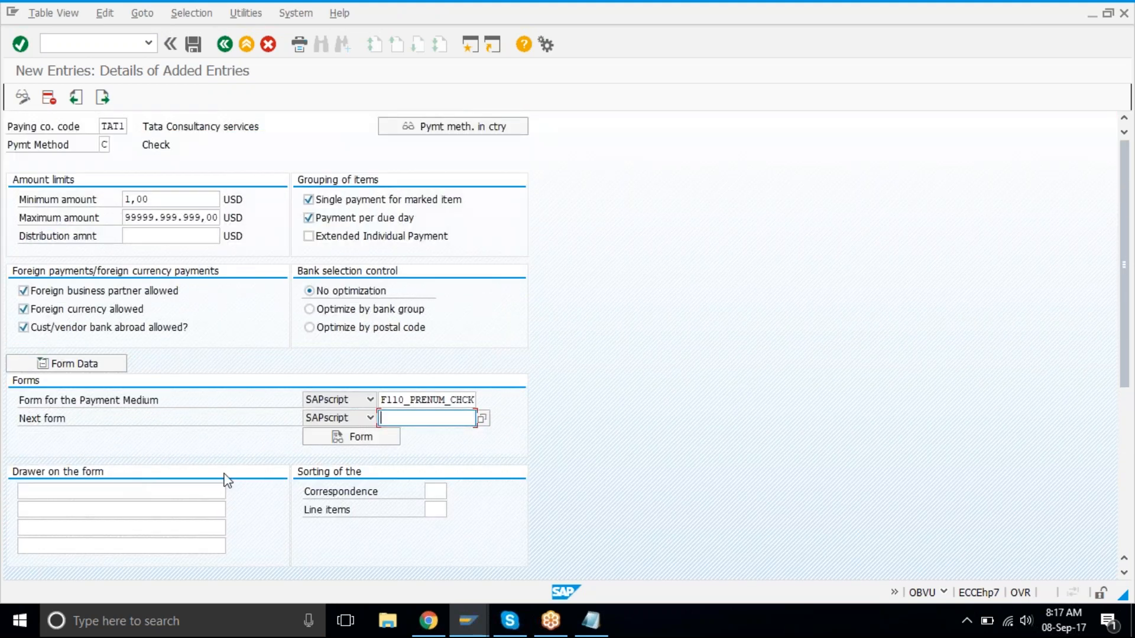
{"action": "scroll", "coordinate": [227, 479], "scroll_direction": "down", "scroll_amount": 3}
{"action": "scroll", "coordinate": [228, 480], "scroll_direction": "down", "scroll_amount": 6}
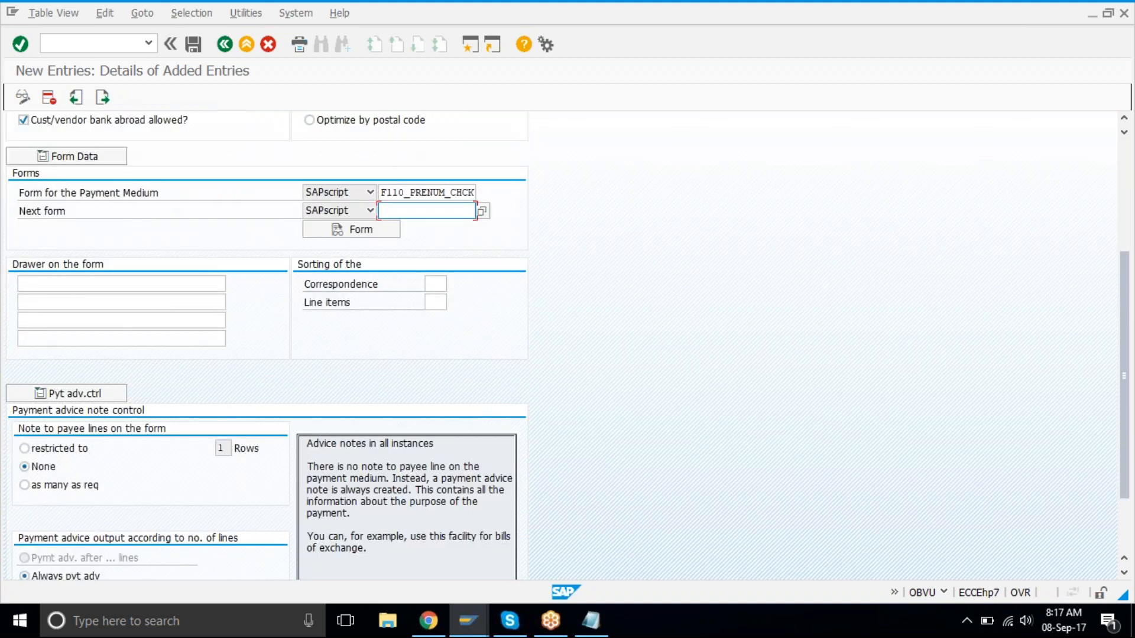
{"action": "scroll", "coordinate": [105, 531], "scroll_direction": "down", "scroll_amount": 4}
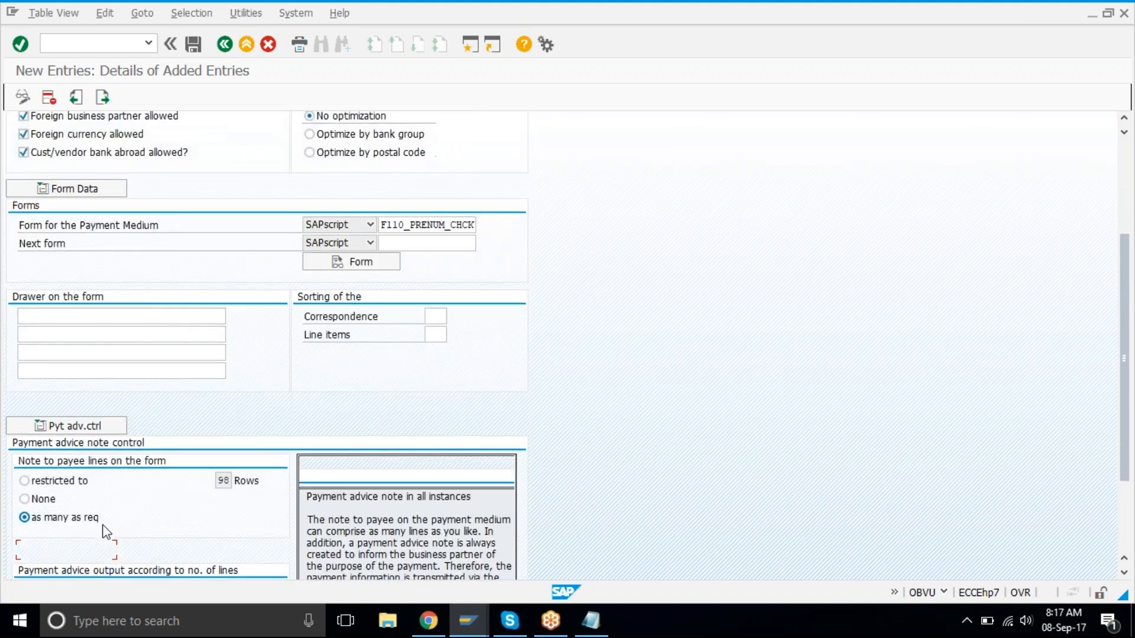
{"action": "scroll", "coordinate": [105, 531], "scroll_direction": "down", "scroll_amount": 1}
{"action": "left_click", "coordinate": [105, 531]}
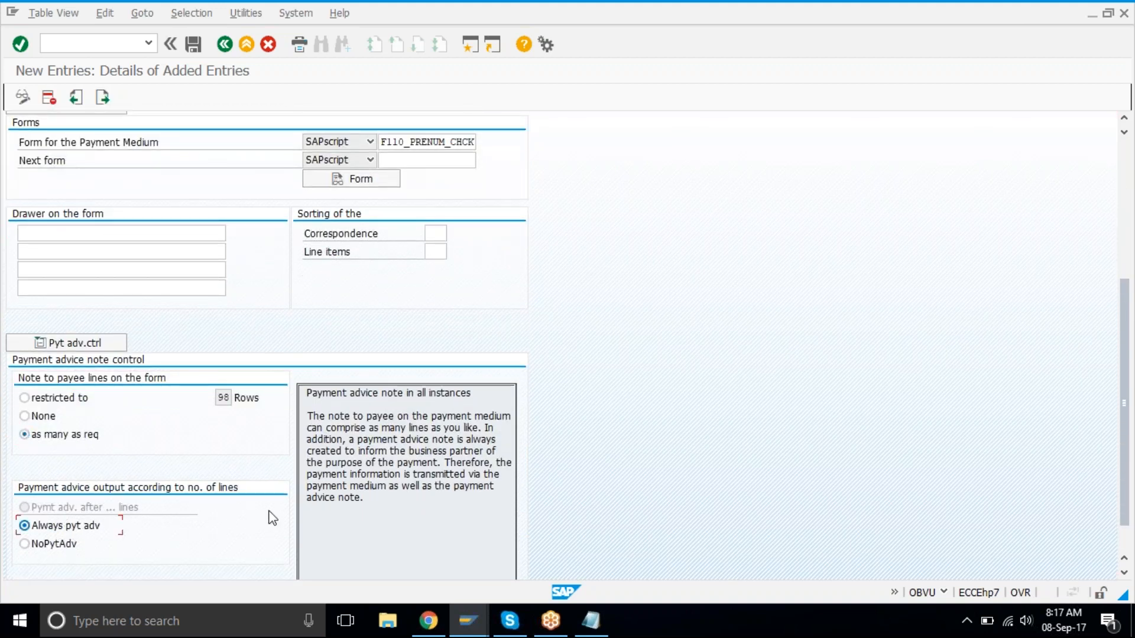
{"action": "scroll", "coordinate": [273, 519], "scroll_direction": "down", "scroll_amount": 1}
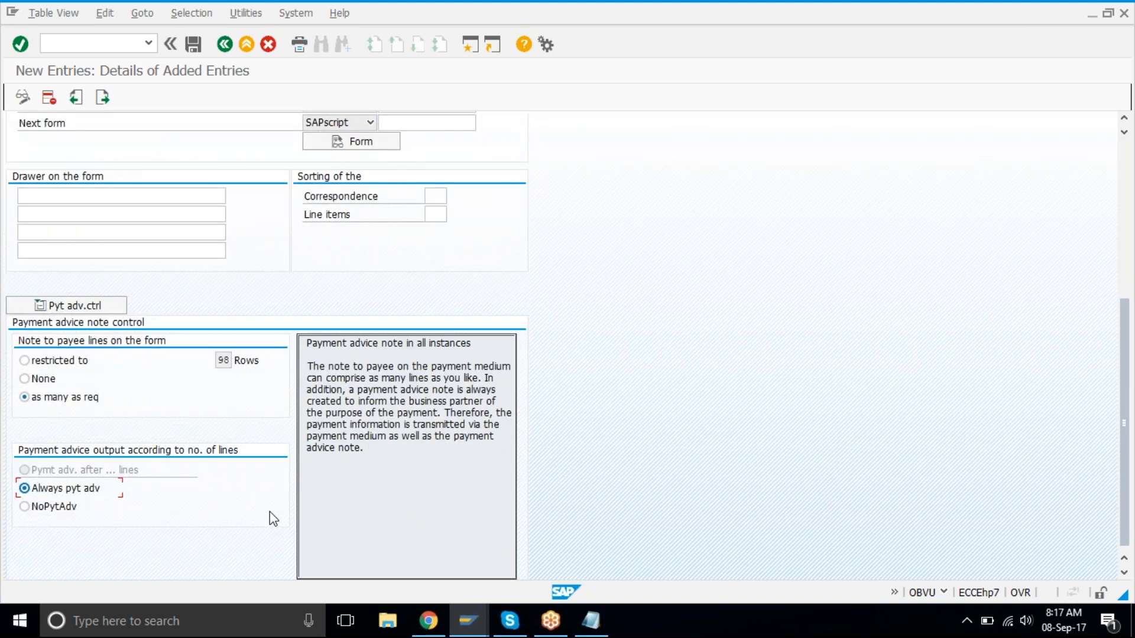
{"action": "left_click_drag", "start_coordinate": [347, 385], "coordinate": [306, 339]}
{"action": "left_click", "coordinate": [462, 446]}
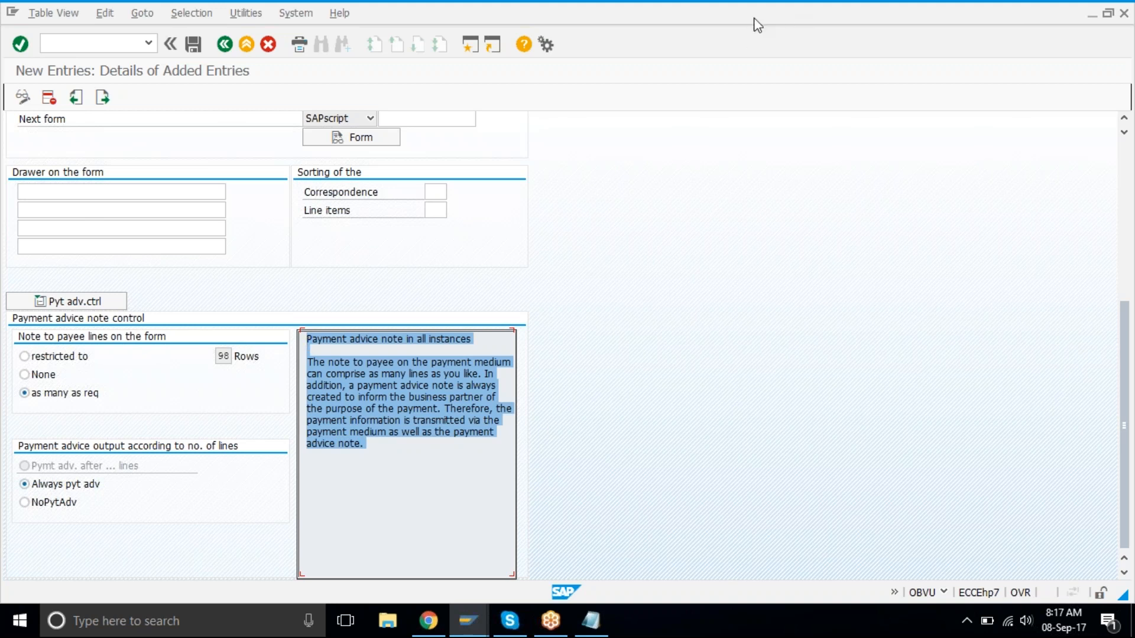
- Go back to the company-code payment method list and save the entry
{"action": "key", "text": "alt+Tab"}
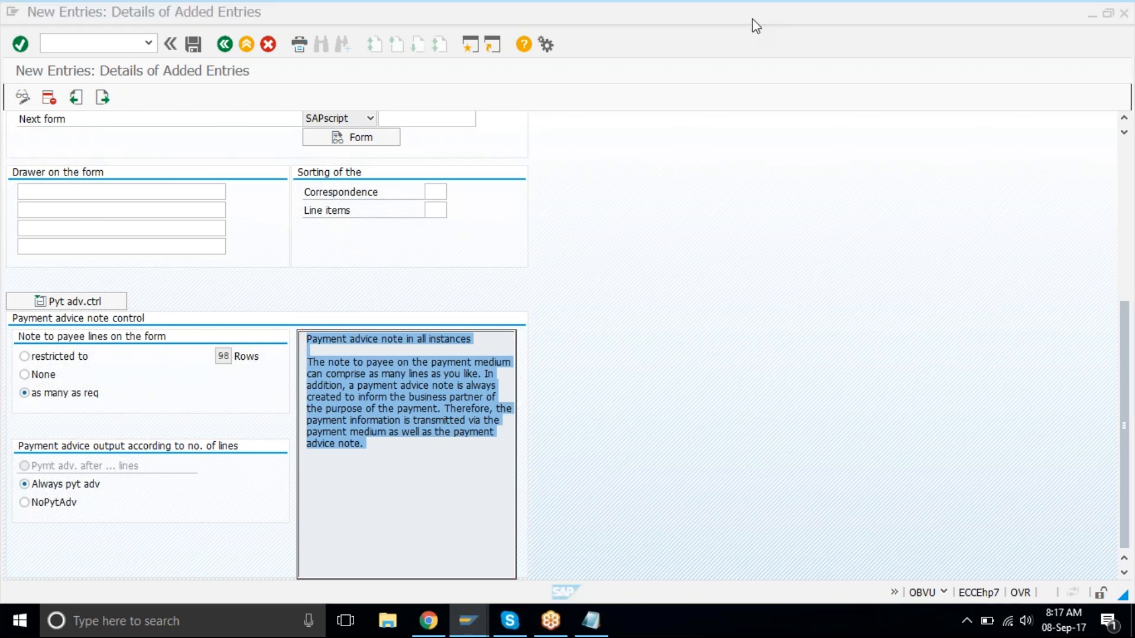
{"action": "left_click", "coordinate": [696, 296]}
{"action": "left_click", "coordinate": [233, 48]}
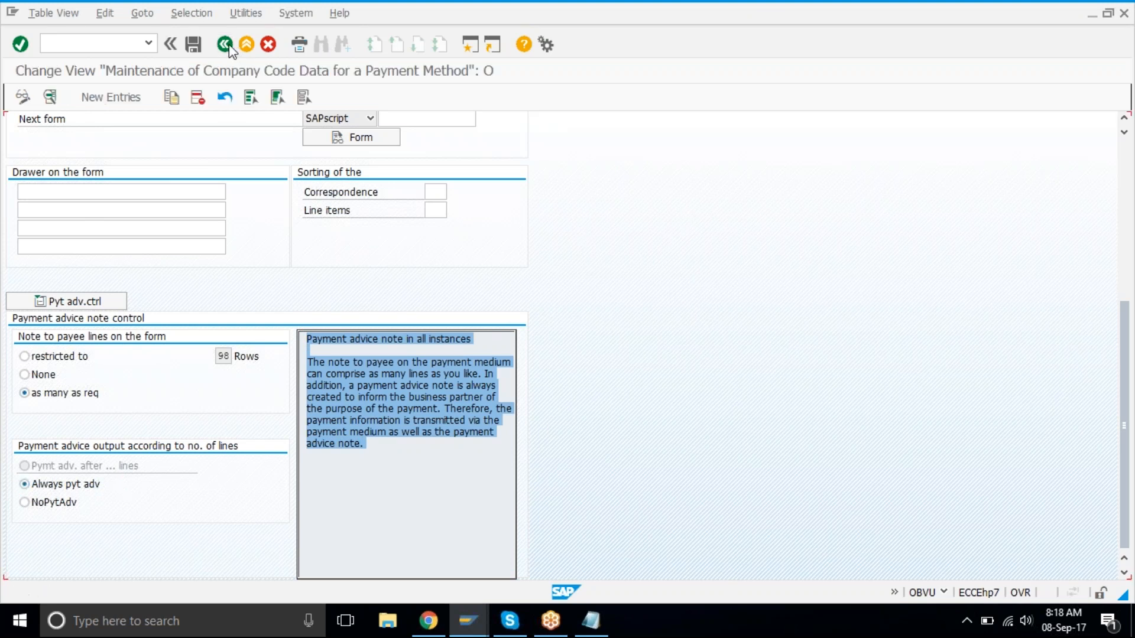
{"action": "left_click", "coordinate": [192, 44]}
- Finish saving the payment method settings and open house bank maintenance for work area TAT1
{"action": "key", "text": "Return"}
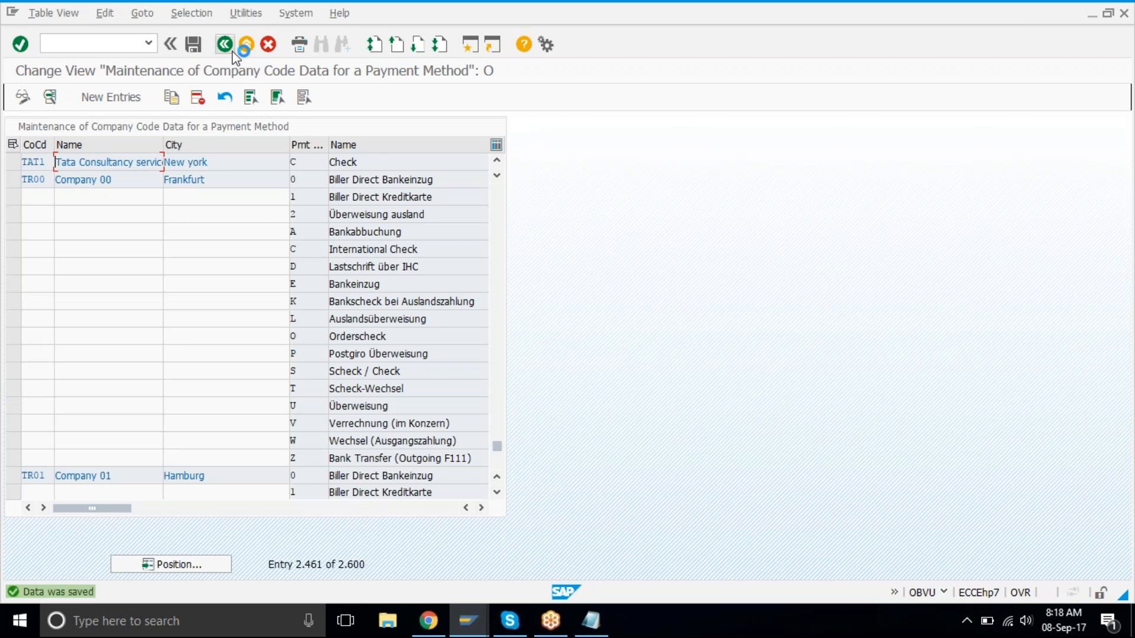
{"action": "left_click", "coordinate": [233, 51]}
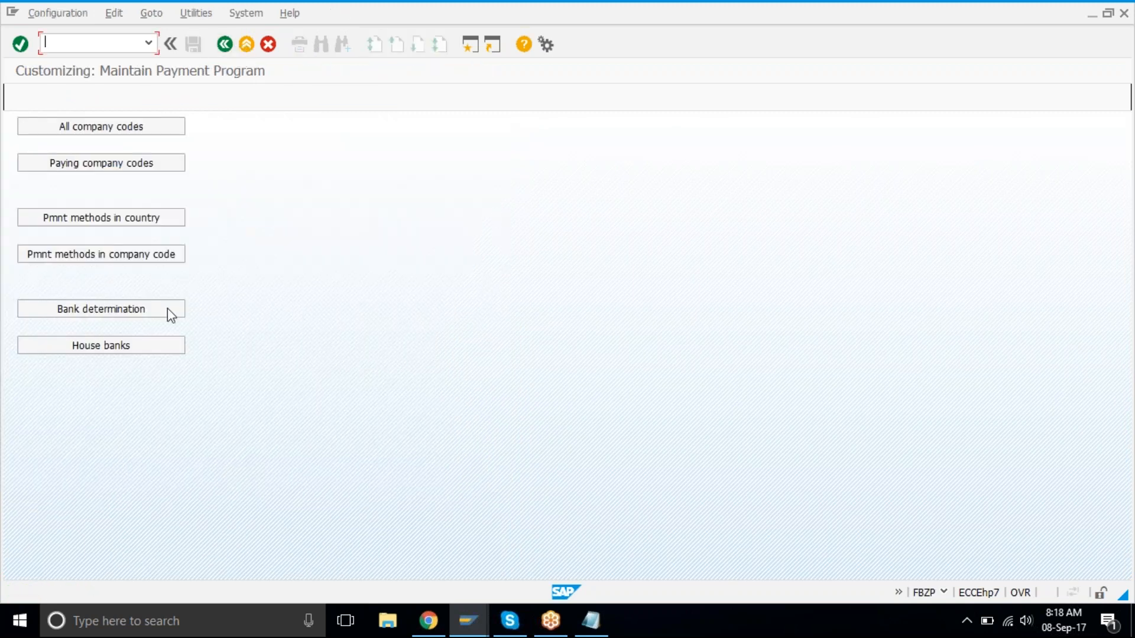
{"action": "left_click", "coordinate": [130, 346]}
{"action": "type", "text": "tatl"}
{"action": "key", "text": "Return"}
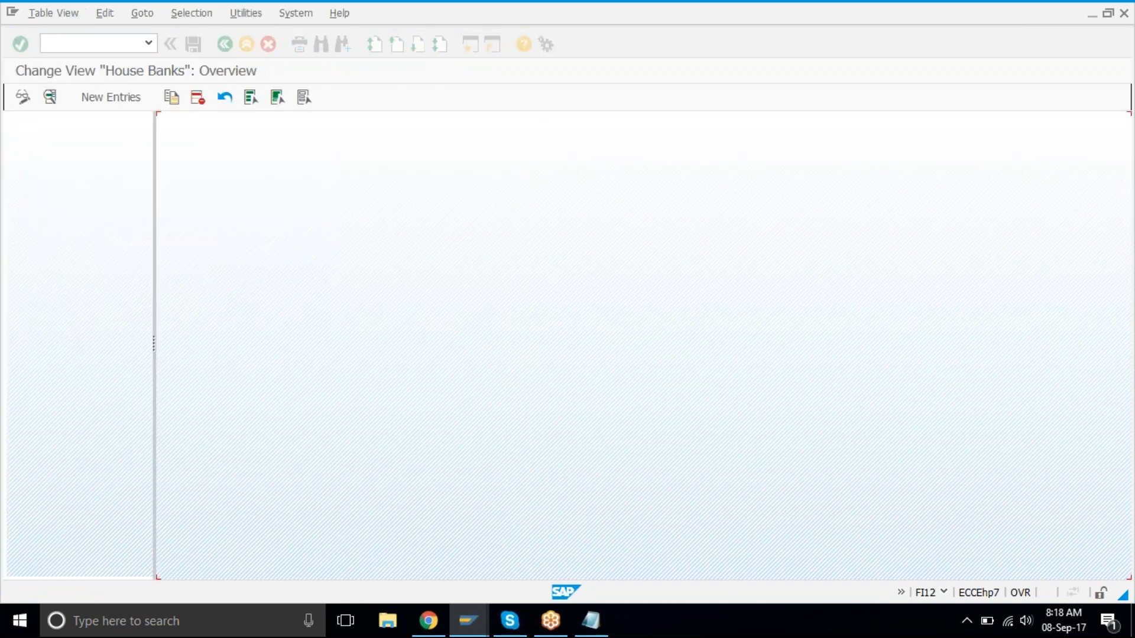
- Add new house bank BOA with bank country US and enter its bank key
{"action": "left_click", "coordinate": [97, 98]}
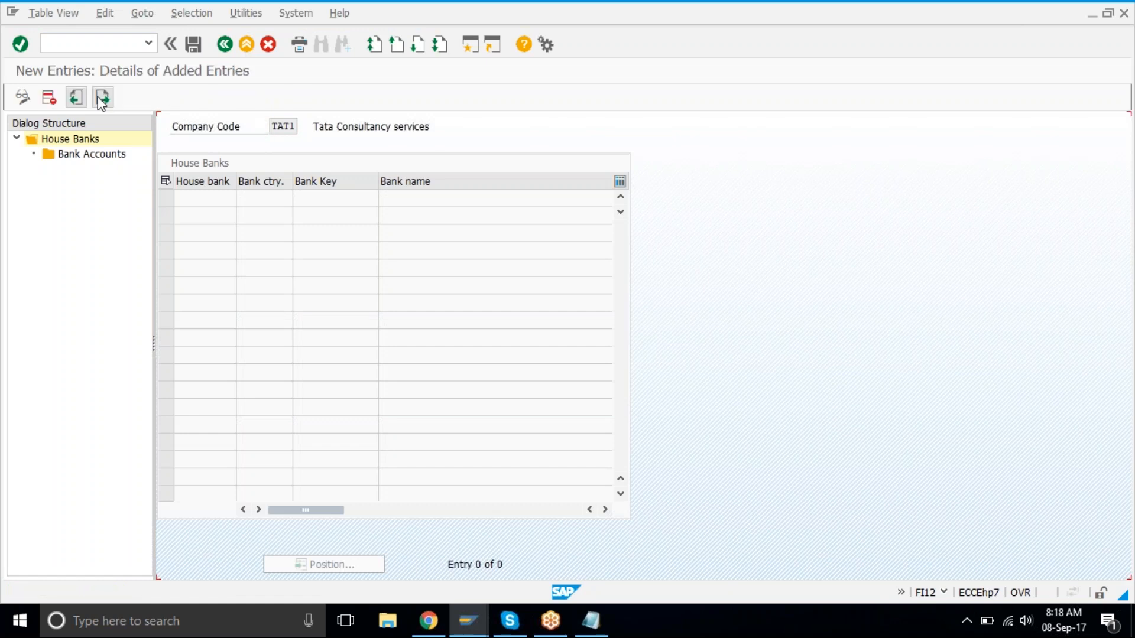
{"action": "type", "text": "boa"}
{"action": "key", "text": "Tab"}
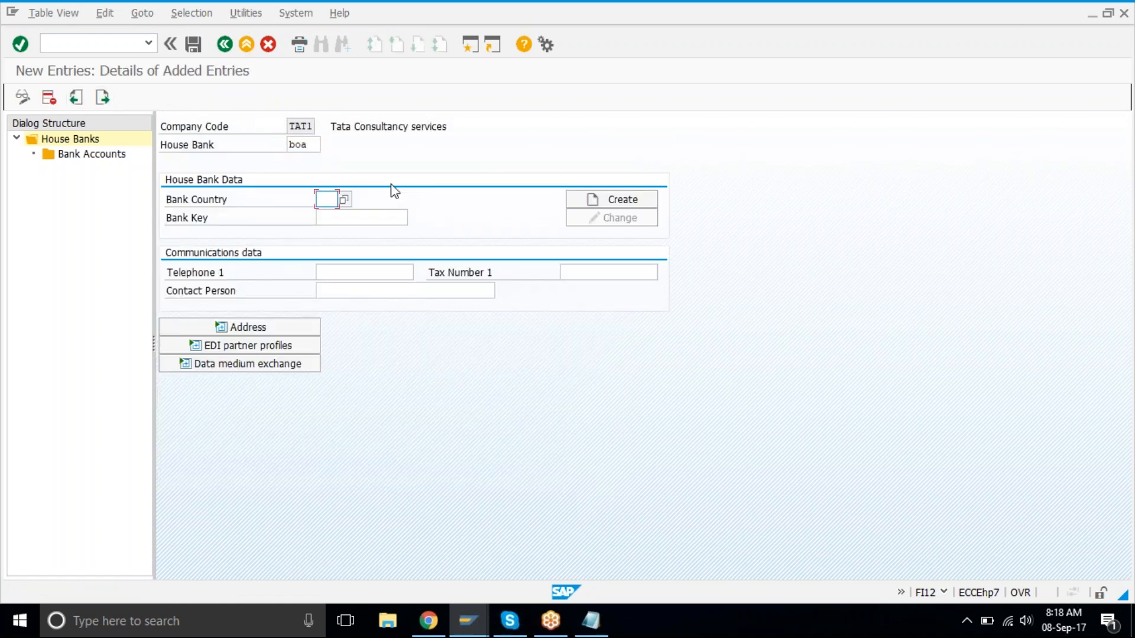
{"action": "type", "text": "us"}
{"action": "key", "text": "Tab"}
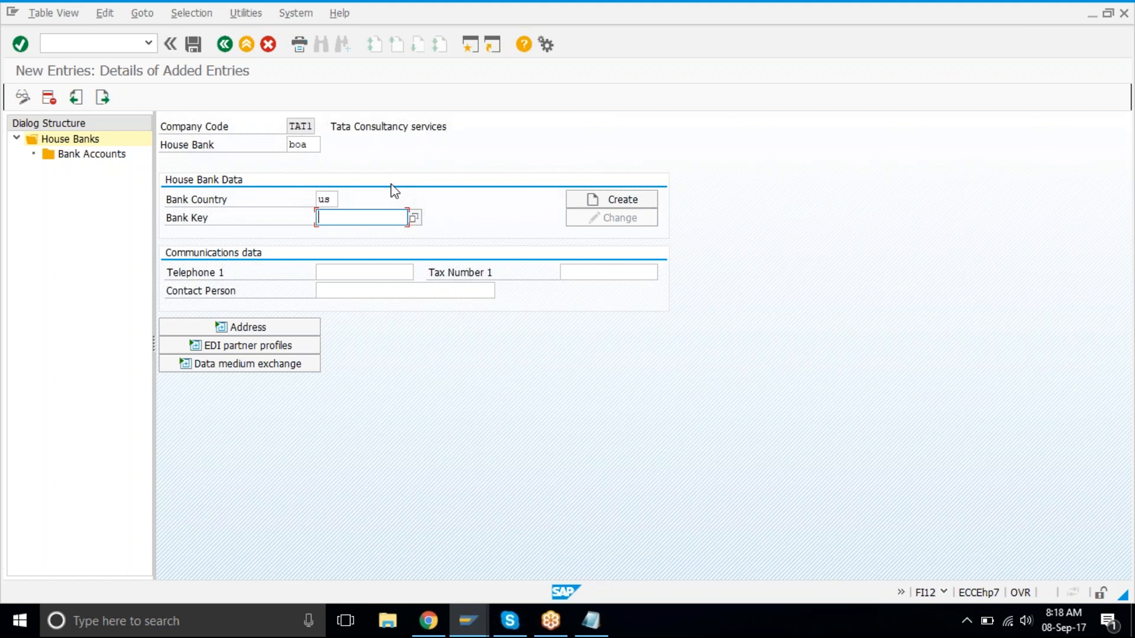
{"action": "type", "text": "bo"}
{"action": "key", "text": "BackSpace"}
{"action": "key", "text": "BackSpace"}
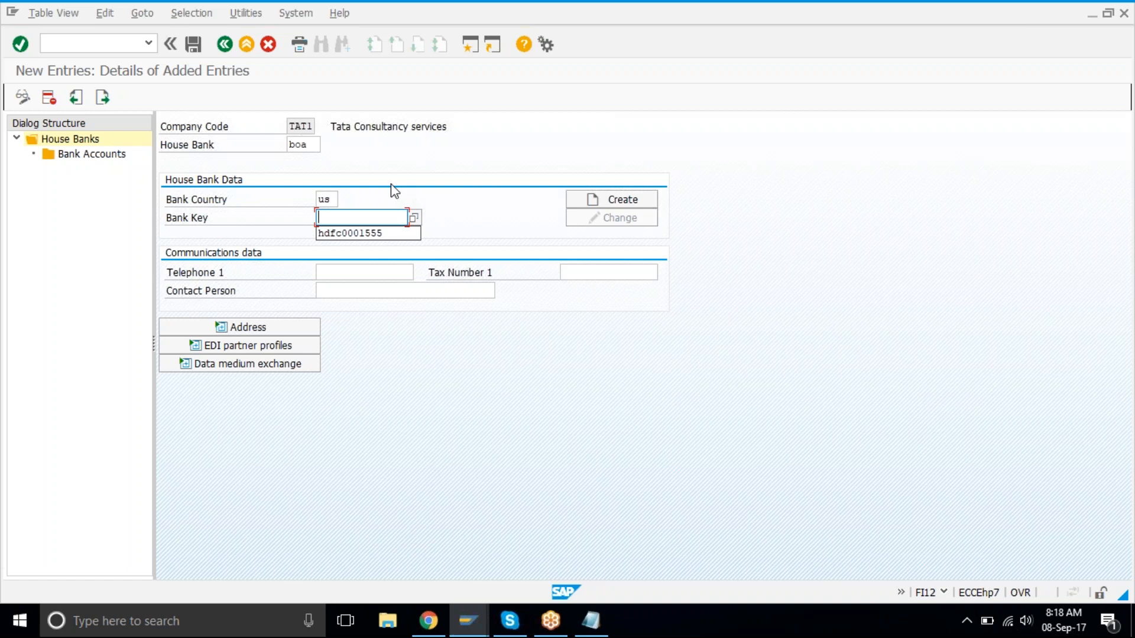
{"action": "type", "text": "989898"}
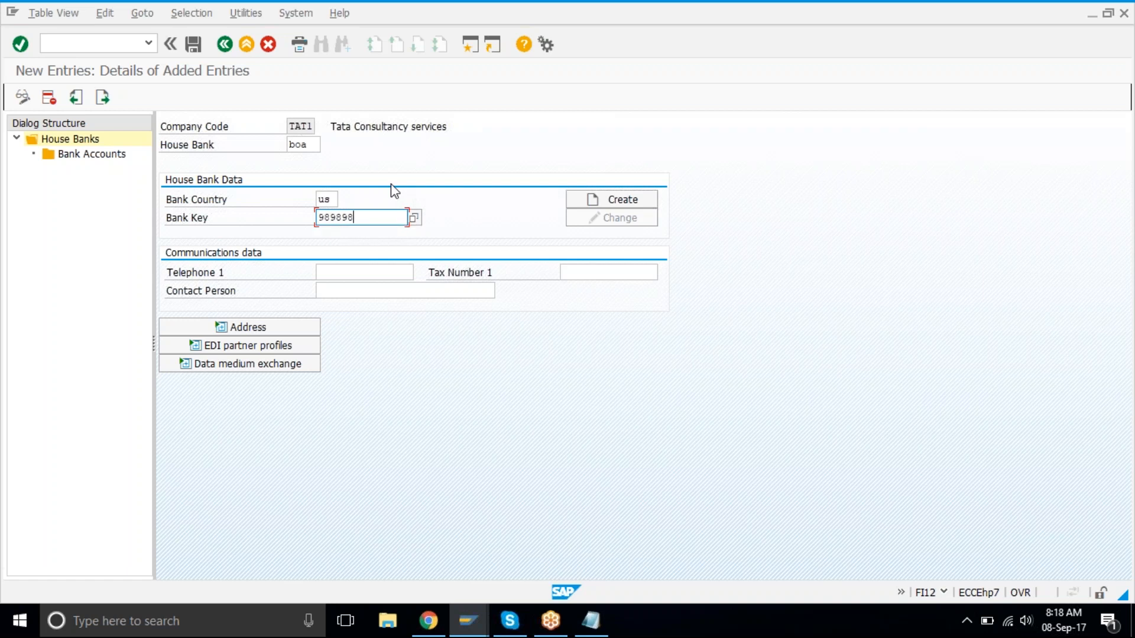
{"action": "type", "text": "9898"}
{"action": "type", "text": "1"}
{"action": "key", "text": "Return"}
- Correct the bank key to 989898989 and create its bank record
{"action": "left_click", "coordinate": [582, 200]}
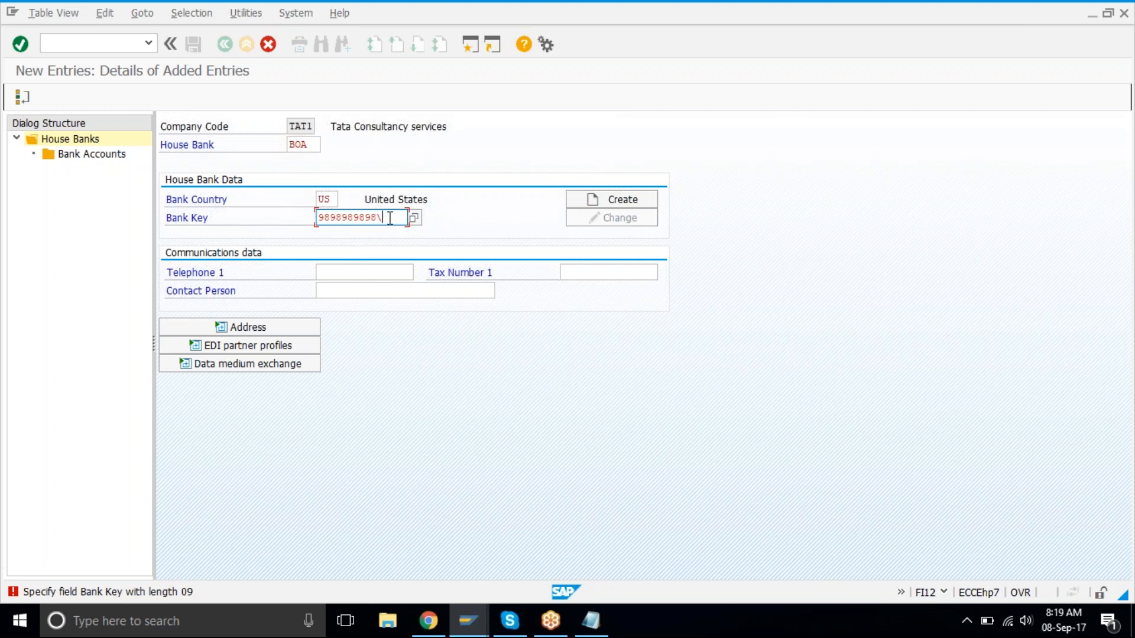
{"action": "key", "text": "BackSpace"}
{"action": "key", "text": "BackSpace"}
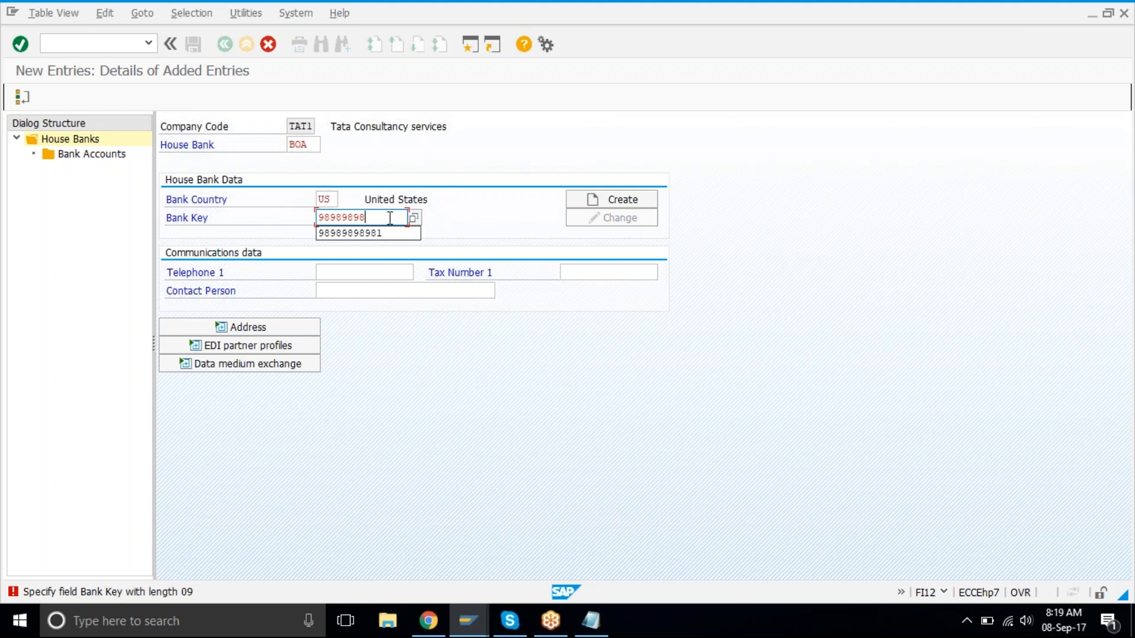
{"action": "type", "text": "9"}
{"action": "key", "text": "Return"}
{"action": "left_click", "coordinate": [597, 201]}
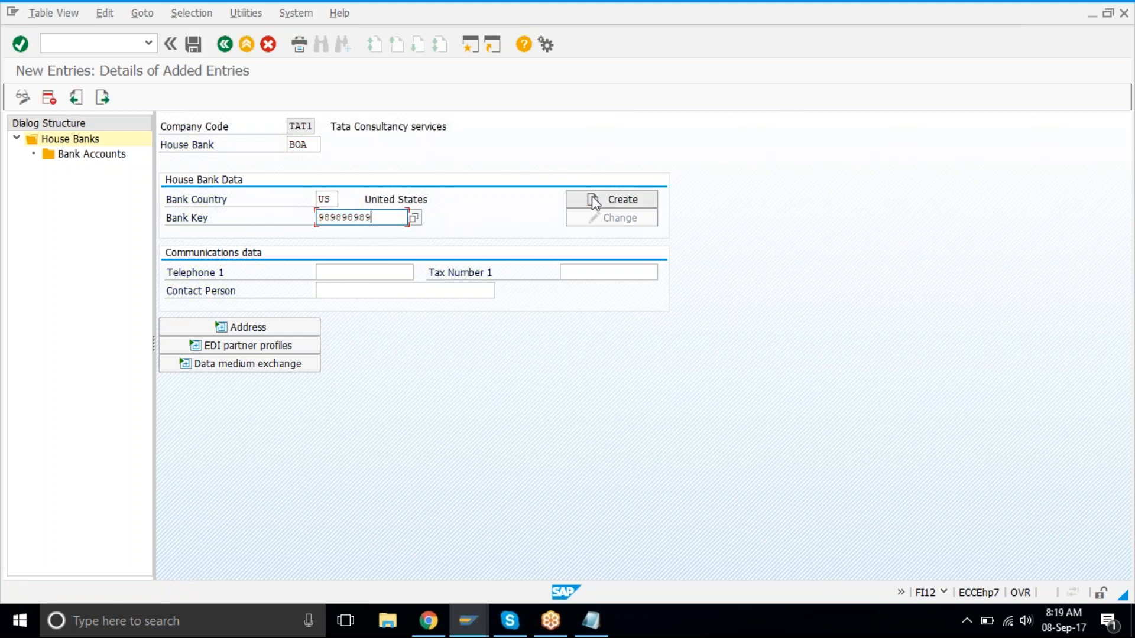
- Enter bank name 'bank of america' with region CA (California)
{"action": "left_click_drag", "start_coordinate": [298, 184], "coordinate": [530, 244]}
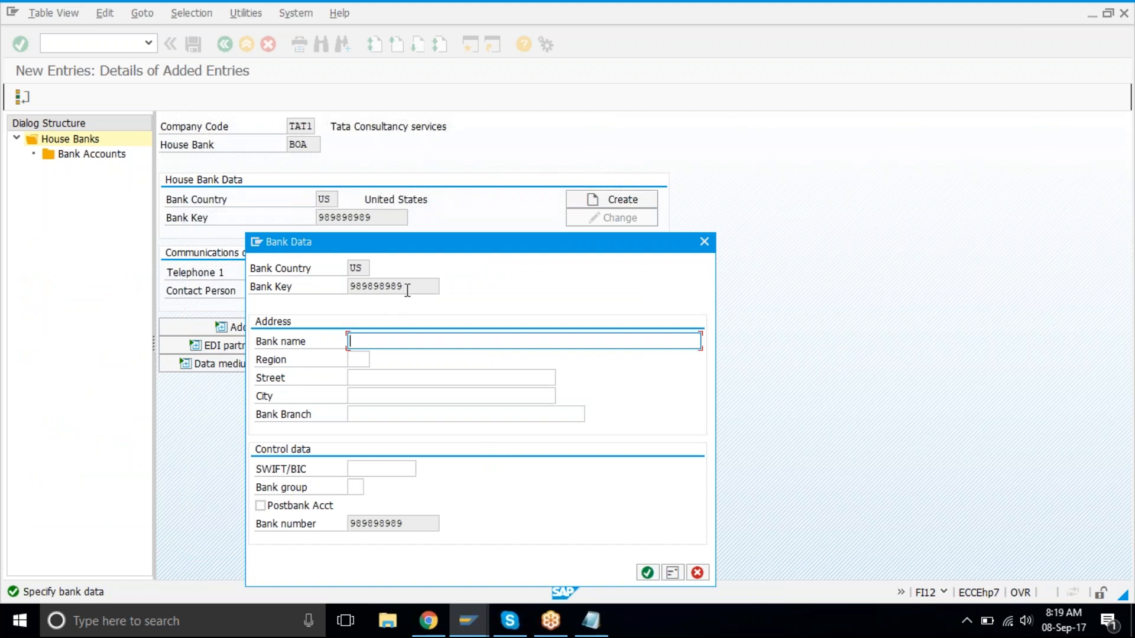
{"action": "type", "text": "bank of america"}
{"action": "key", "text": "Tab"}
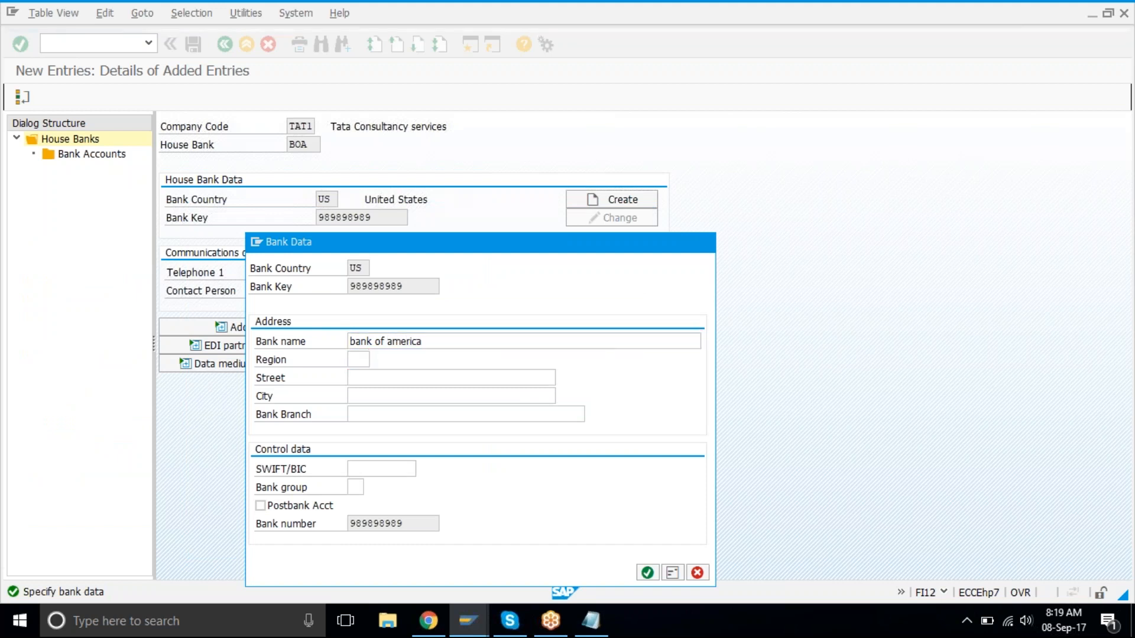
{"action": "key", "text": "F4"}
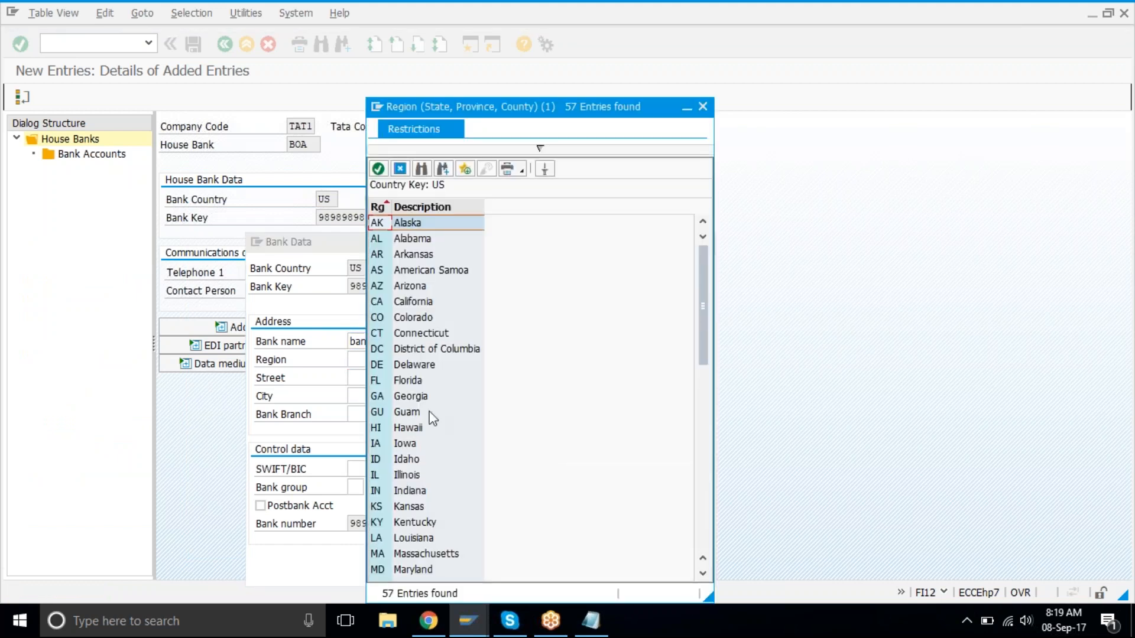
{"action": "double_click", "coordinate": [417, 302]}
- Fill street '#Millenium street', city 'california', branch 'Millemium street', and confirm the bank data
{"action": "left_click", "coordinate": [372, 373]}
{"action": "type", "text": "#"}
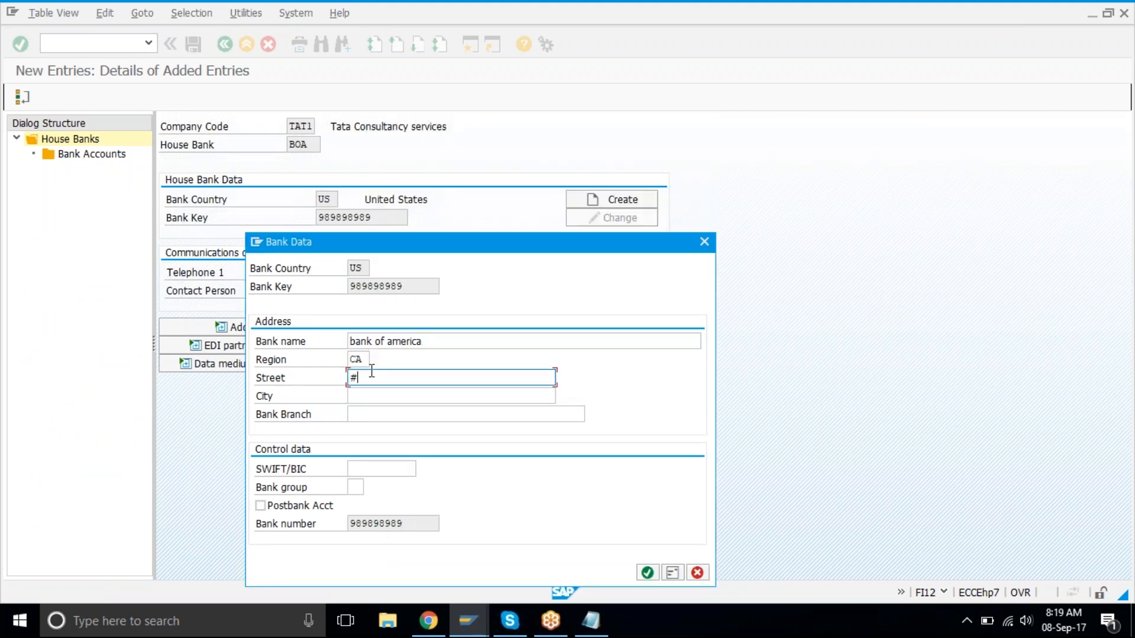
{"action": "type", "text": "Millenium street"}
{"action": "key", "text": "Tab"}
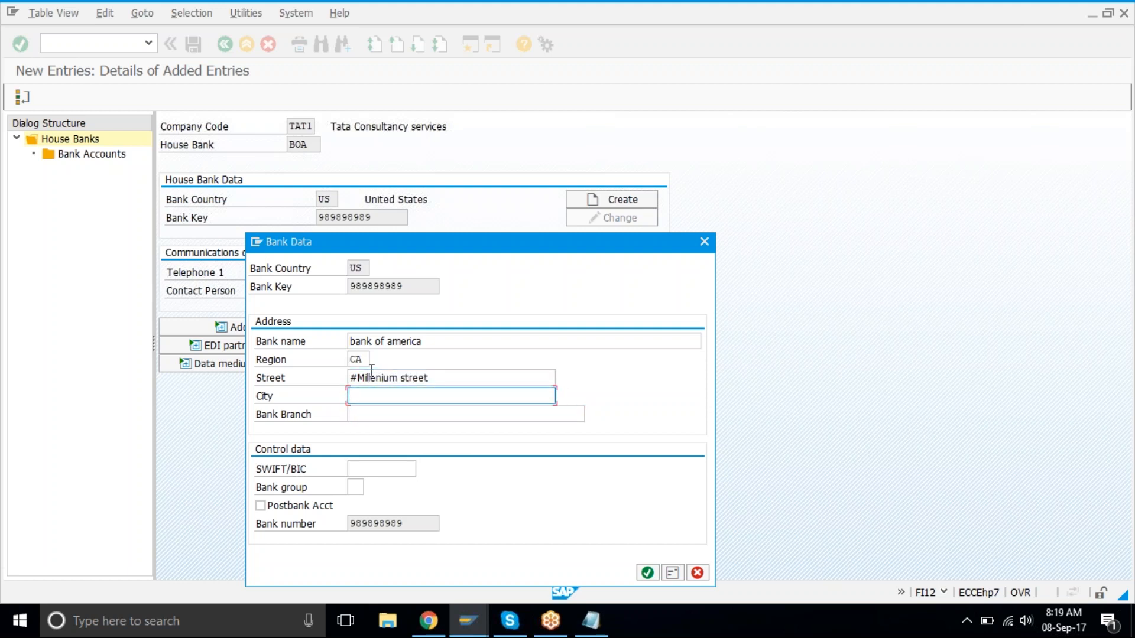
{"action": "type", "text": "california"}
{"action": "key", "text": "Tab"}
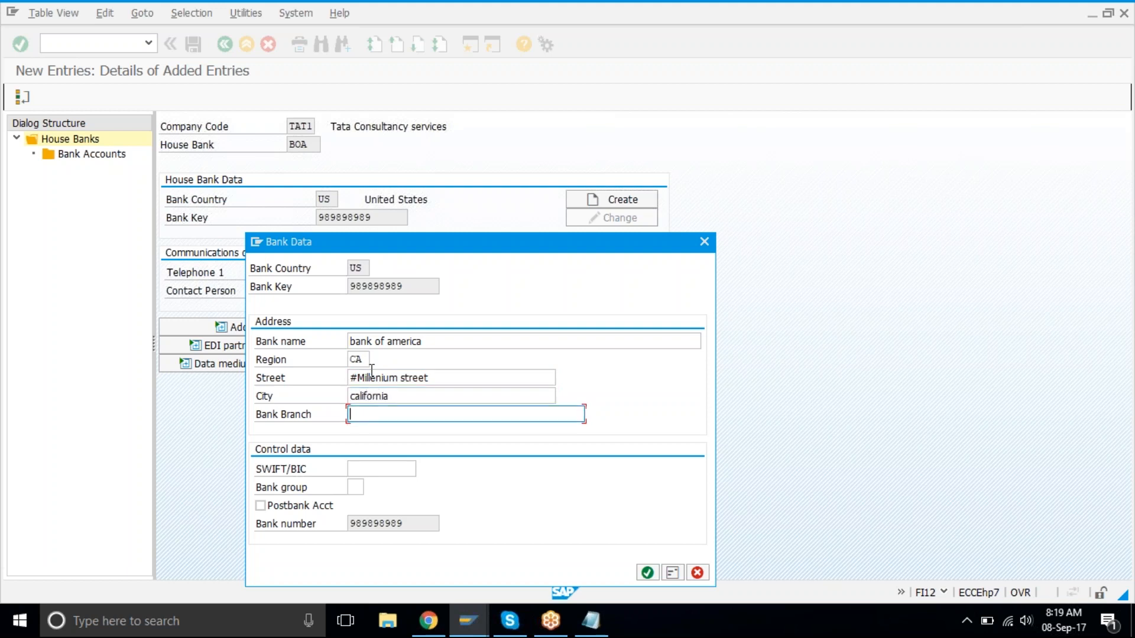
{"action": "type", "text": "Millemium street"}
{"action": "key", "text": "Tab"}
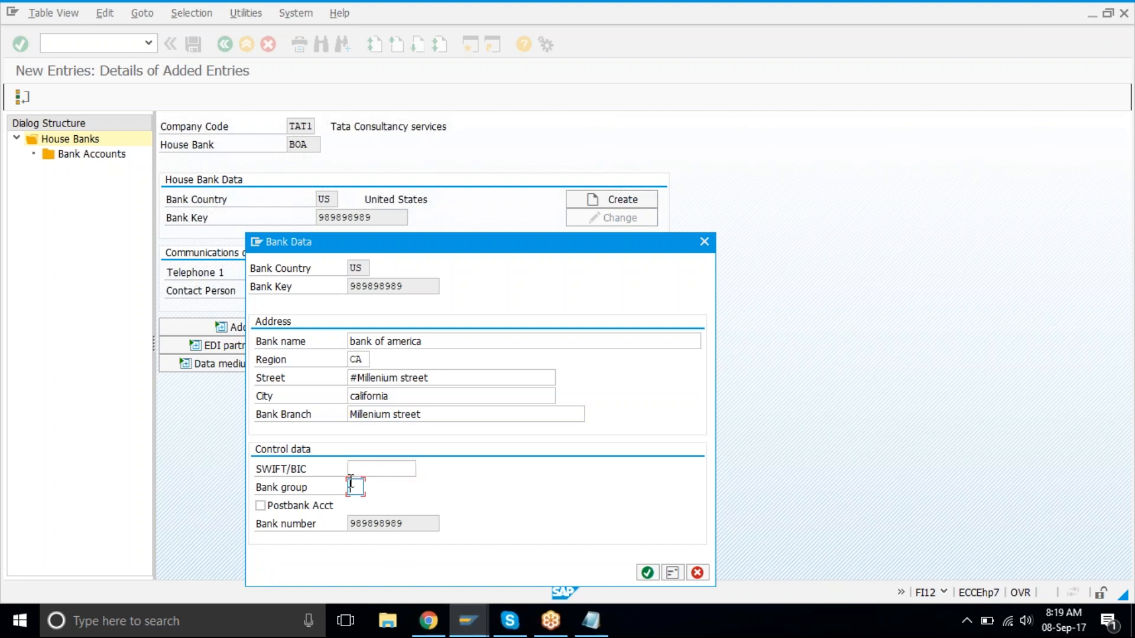
{"action": "left_click", "coordinate": [648, 573]}
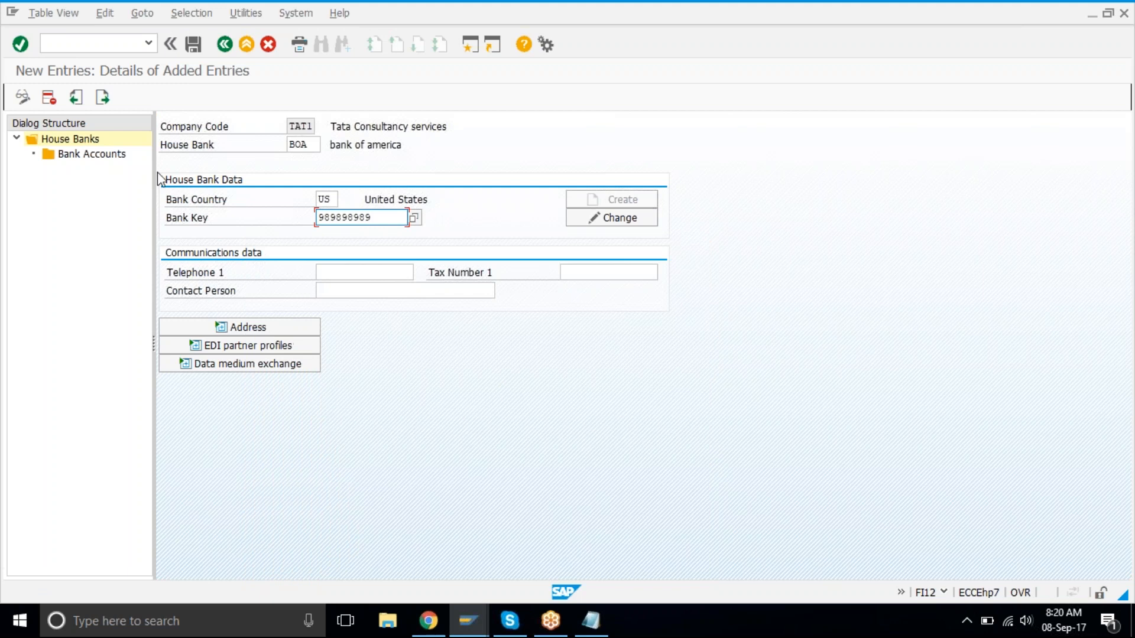
- Start a new bank account for house bank BOA with account ID 1000
{"action": "left_click", "coordinate": [112, 158]}
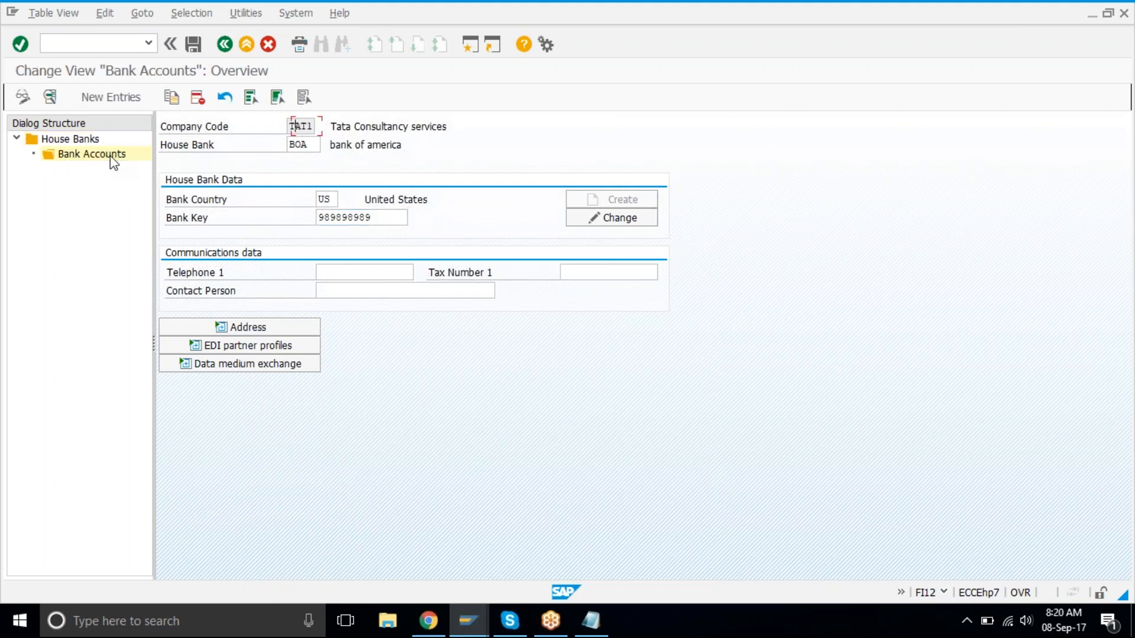
{"action": "left_click", "coordinate": [115, 97]}
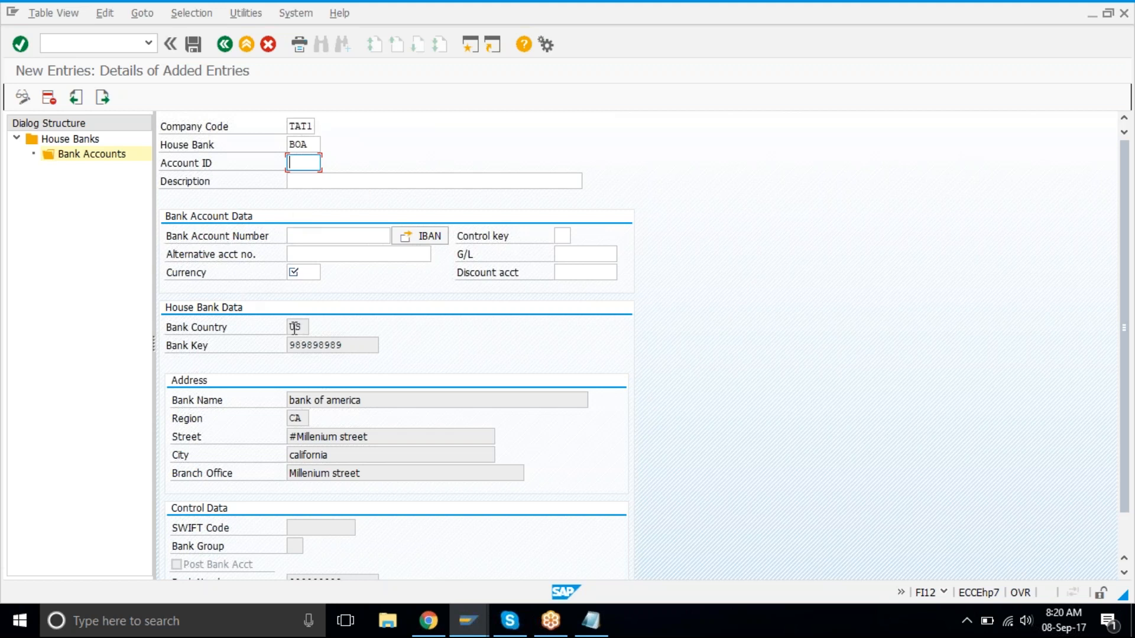
{"action": "left_click_drag", "start_coordinate": [291, 326], "coordinate": [419, 479]}
{"action": "key", "text": "ctrl+c"}
{"action": "left_click", "coordinate": [312, 164]}
{"action": "type", "text": "100"}
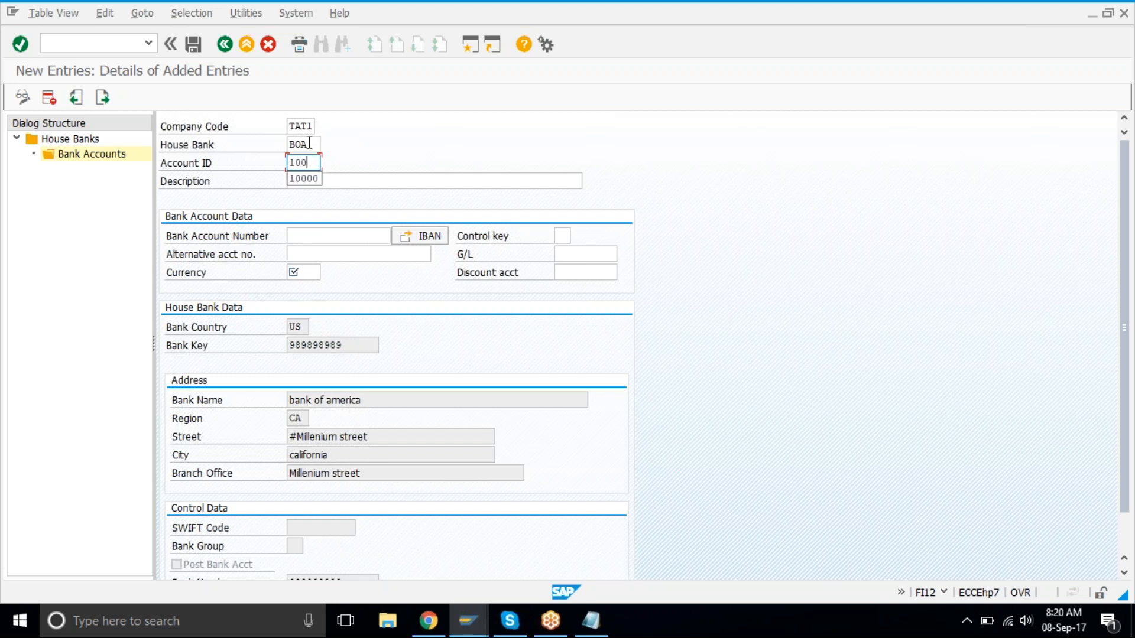
{"action": "type", "text": "0"}
{"action": "left_click", "coordinate": [392, 157]}
- Give account 1000 the description 'checking acct' and its bank account number
{"action": "left_click", "coordinate": [374, 179]}
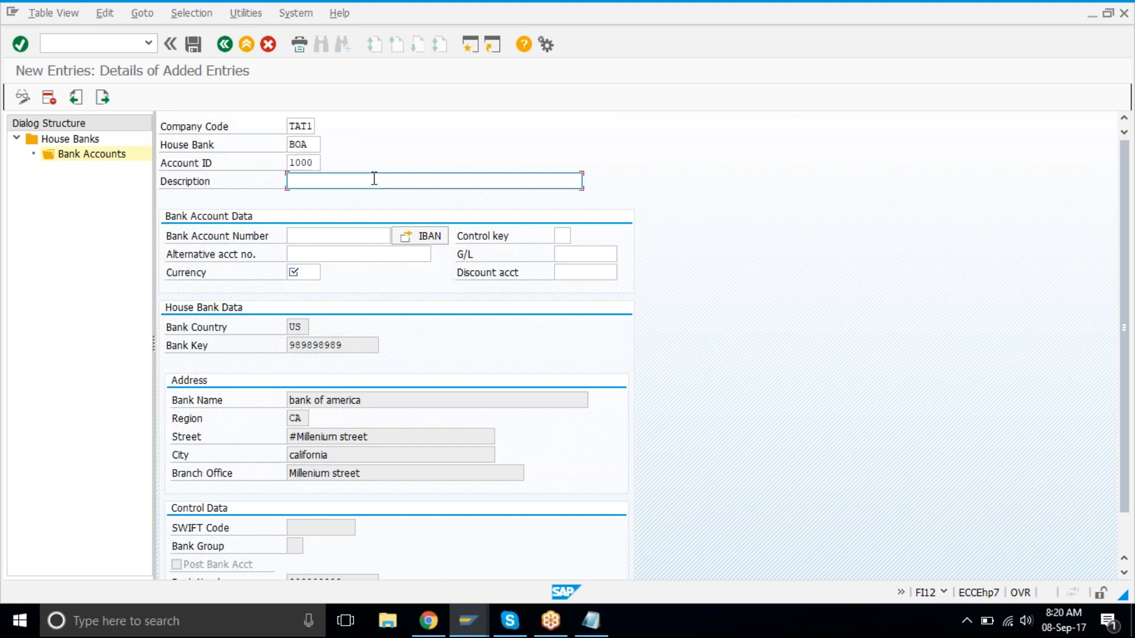
{"action": "type", "text": "checking acct"}
{"action": "key", "text": "Tab"}
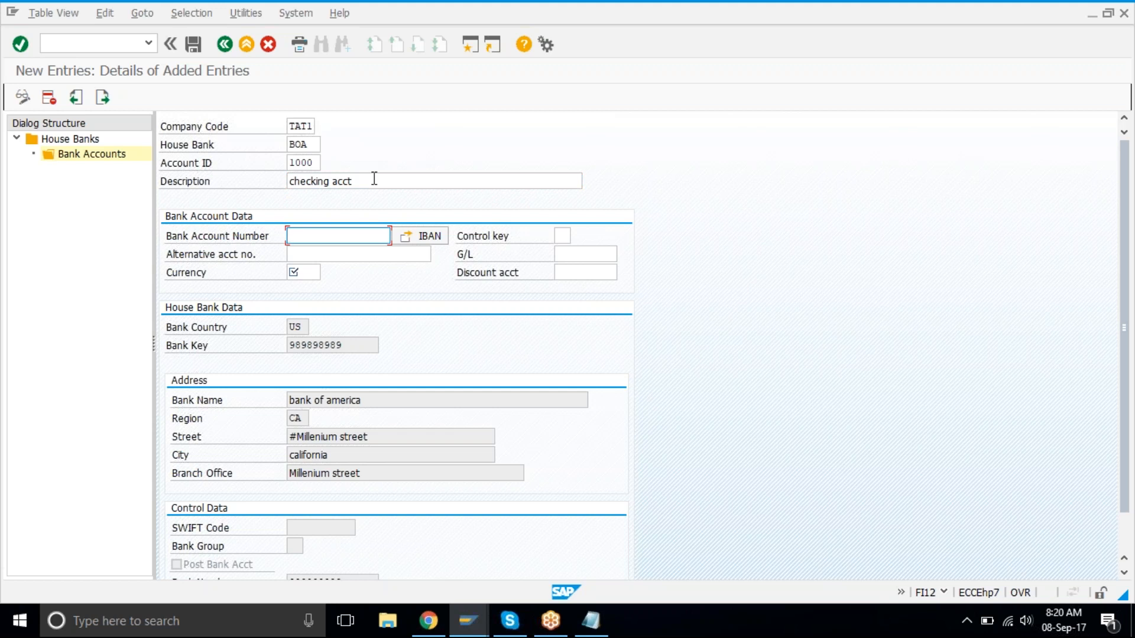
{"action": "type", "text": "989898"}
{"action": "key", "text": "BackSpace"}
{"action": "key", "text": "BackSpace"}
{"action": "key", "text": "BackSpace"}
{"action": "key", "text": "BackSpace"}
{"action": "key", "text": "BackSpace"}
{"action": "key", "text": "BackSpace"}
{"action": "type", "text": "5555"}
{"action": "type", "text": "55"}
{"action": "key", "text": "BackSpace"}
{"action": "type", "text": "6666"}
{"action": "key", "text": "Return"}
- Set currency USD and G/L account 2010, then save the bank account
{"action": "type", "text": "usd"}
{"action": "key", "text": "Tab"}
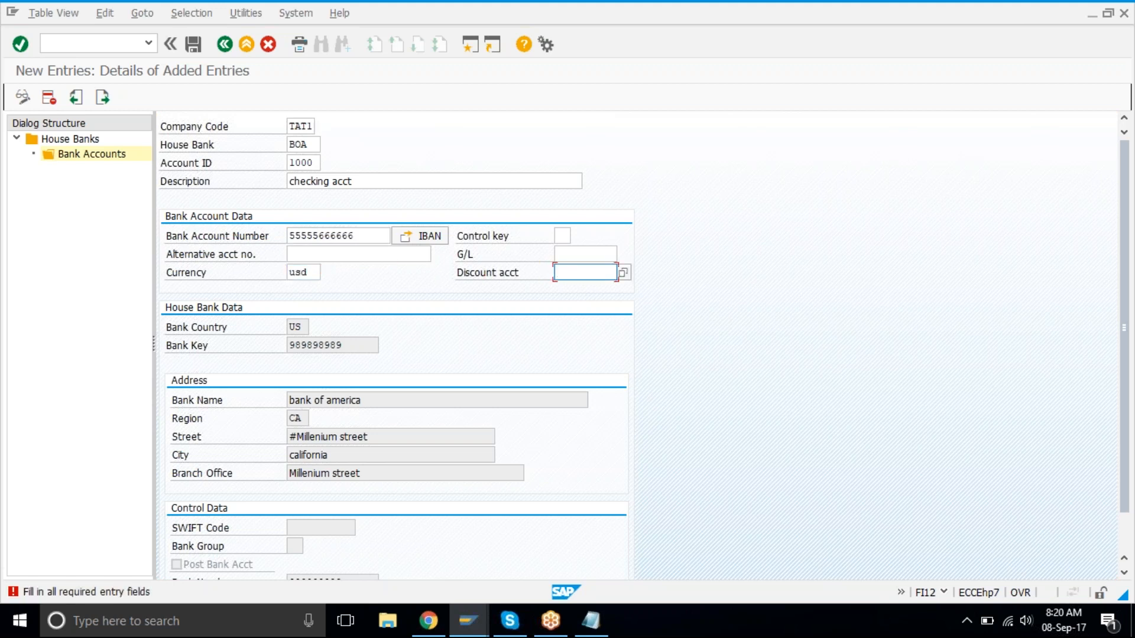
{"action": "left_click", "coordinate": [585, 254]}
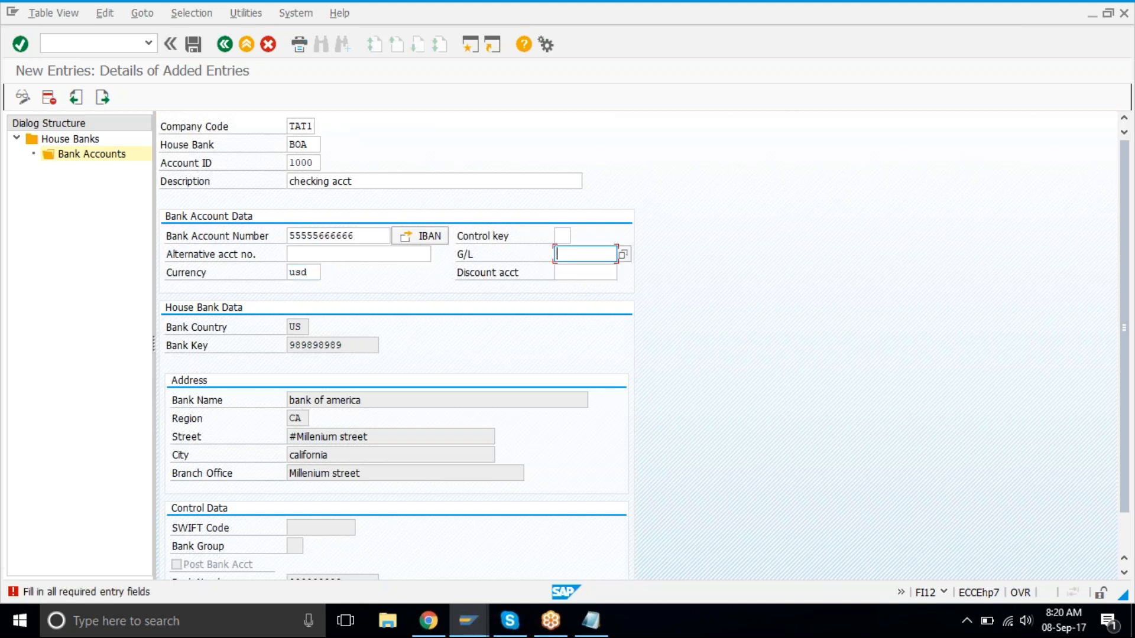
{"action": "type", "text": "2010"}
{"action": "key", "text": "Return"}
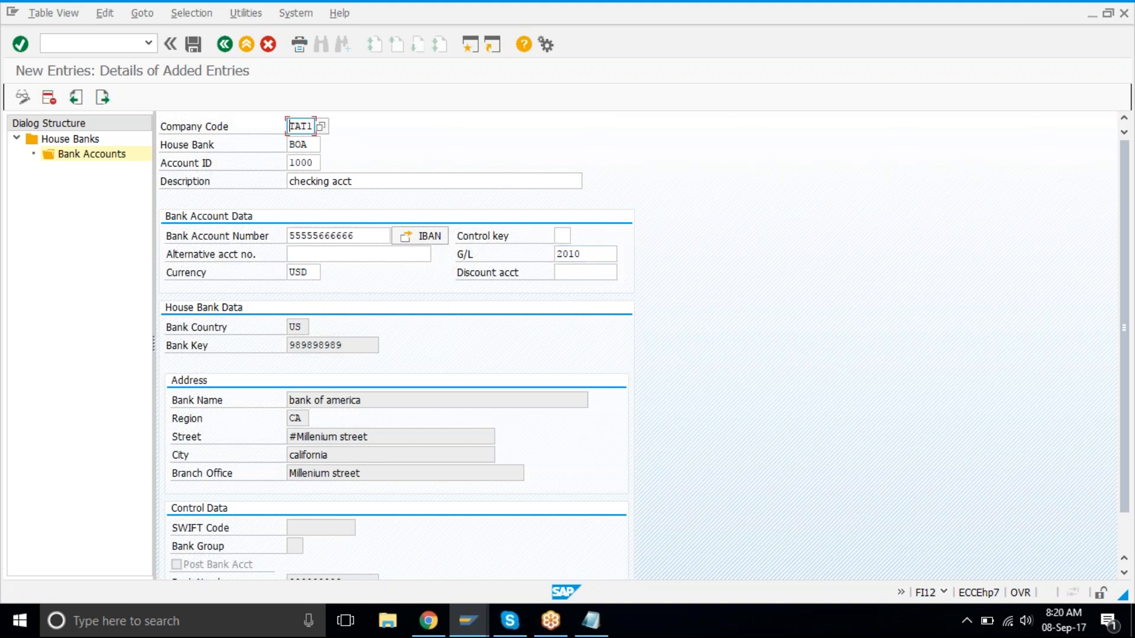
{"action": "left_click", "coordinate": [607, 256]}
{"action": "left_click", "coordinate": [194, 46]}
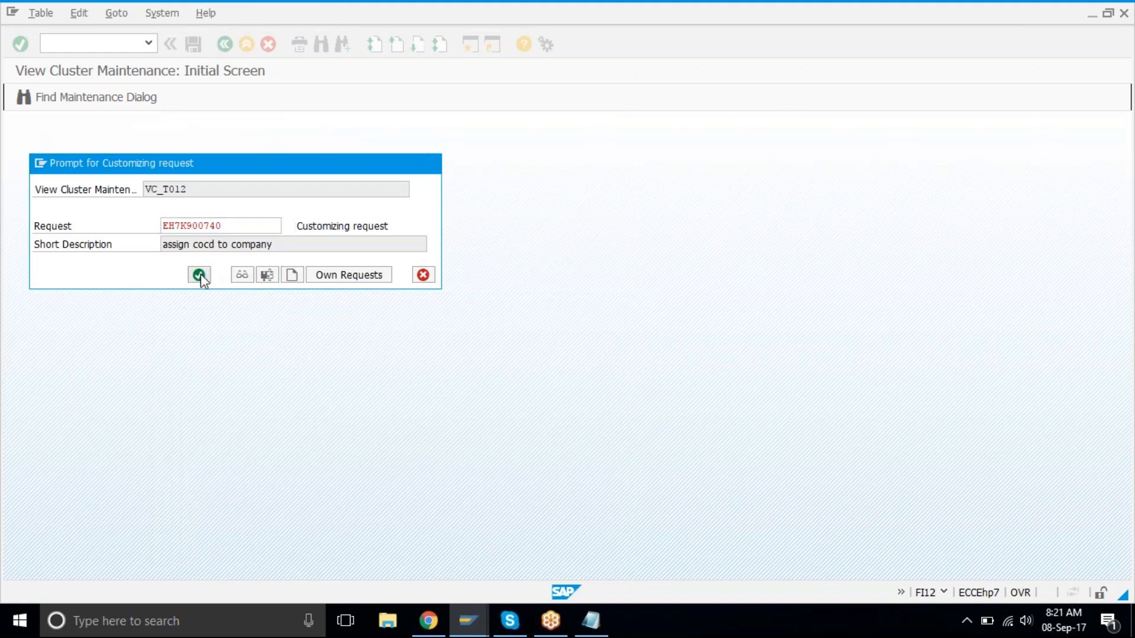
- Transport the IBAN data and save under new workbench request 'define house banks'
{"action": "left_click", "coordinate": [201, 275]}
{"action": "left_click", "coordinate": [253, 321]}
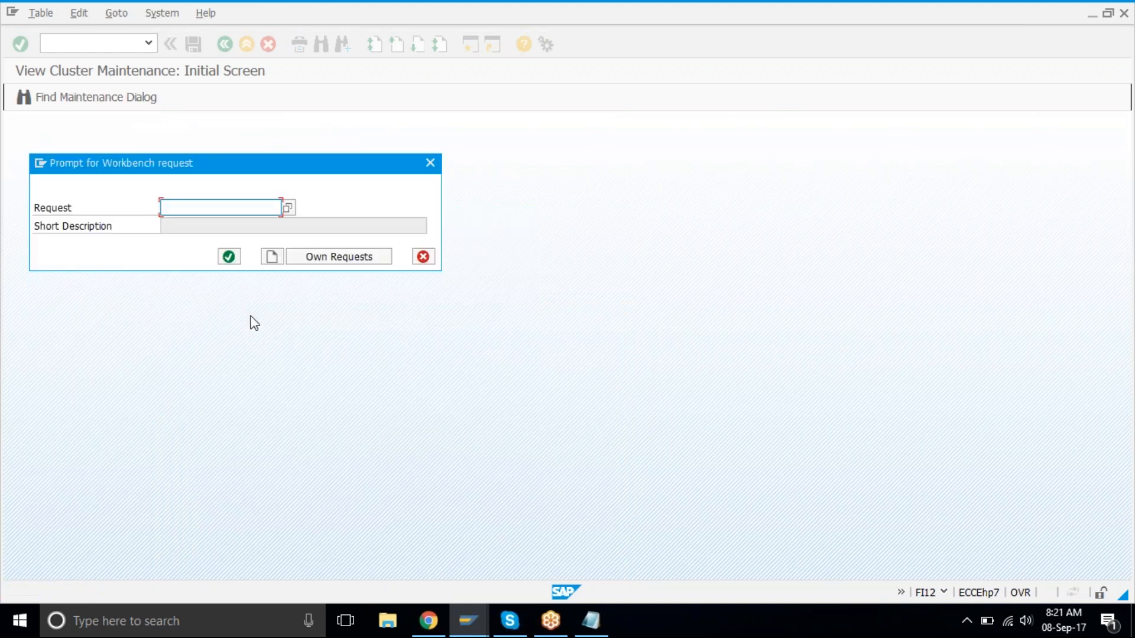
{"action": "left_click", "coordinate": [282, 254]}
{"action": "type", "text": "define ho"}
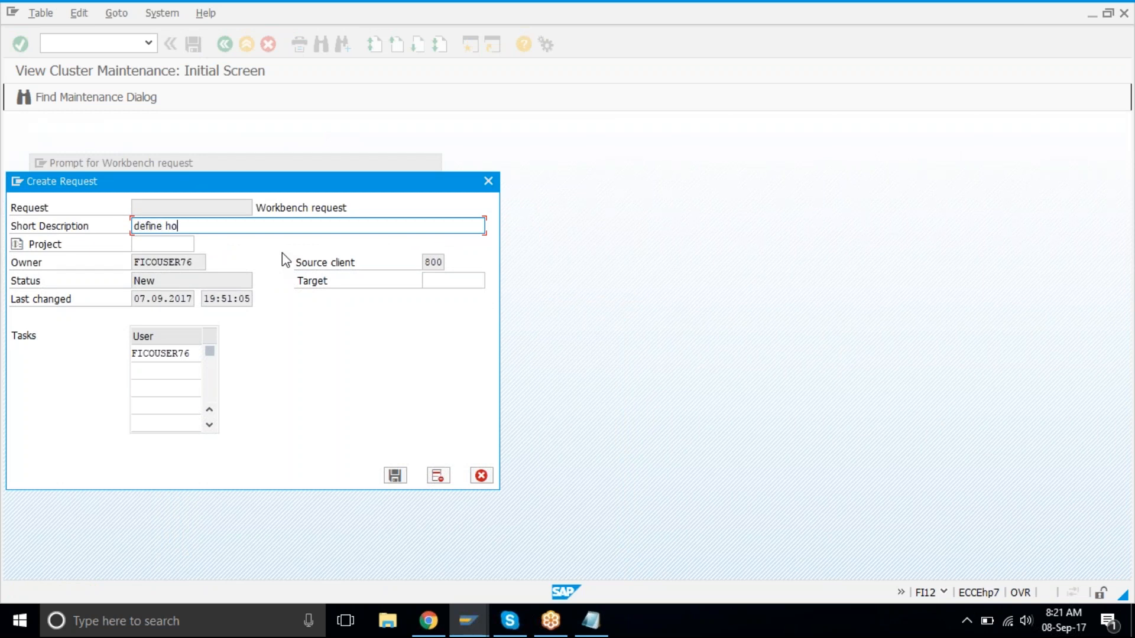
{"action": "type", "text": "use banks"}
{"action": "key", "text": "Return"}
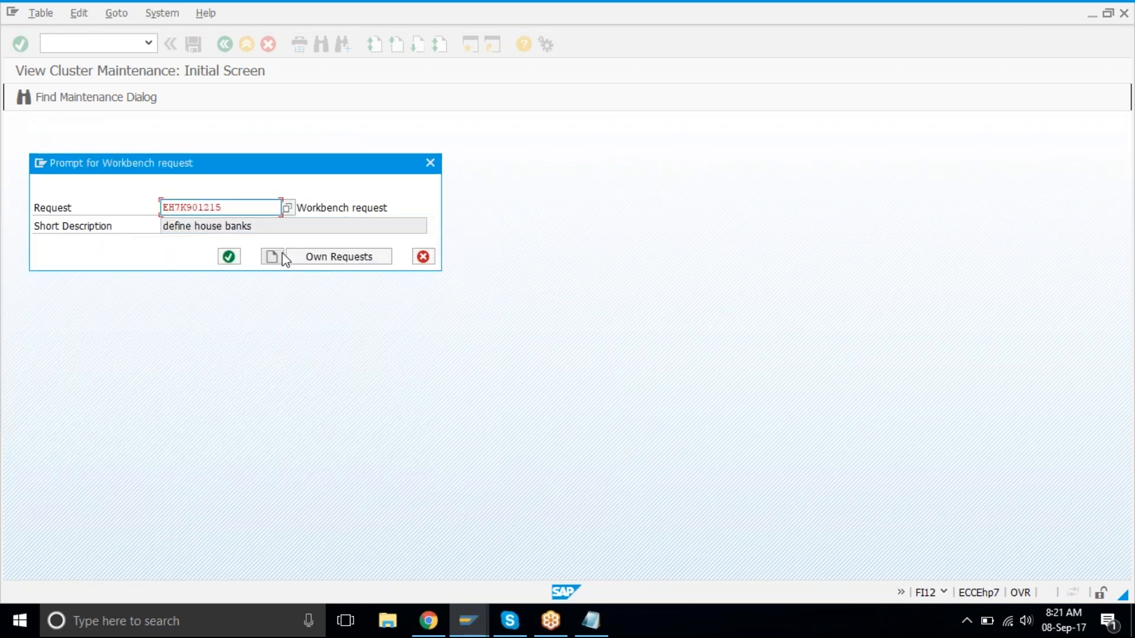
{"action": "left_click", "coordinate": [234, 258]}
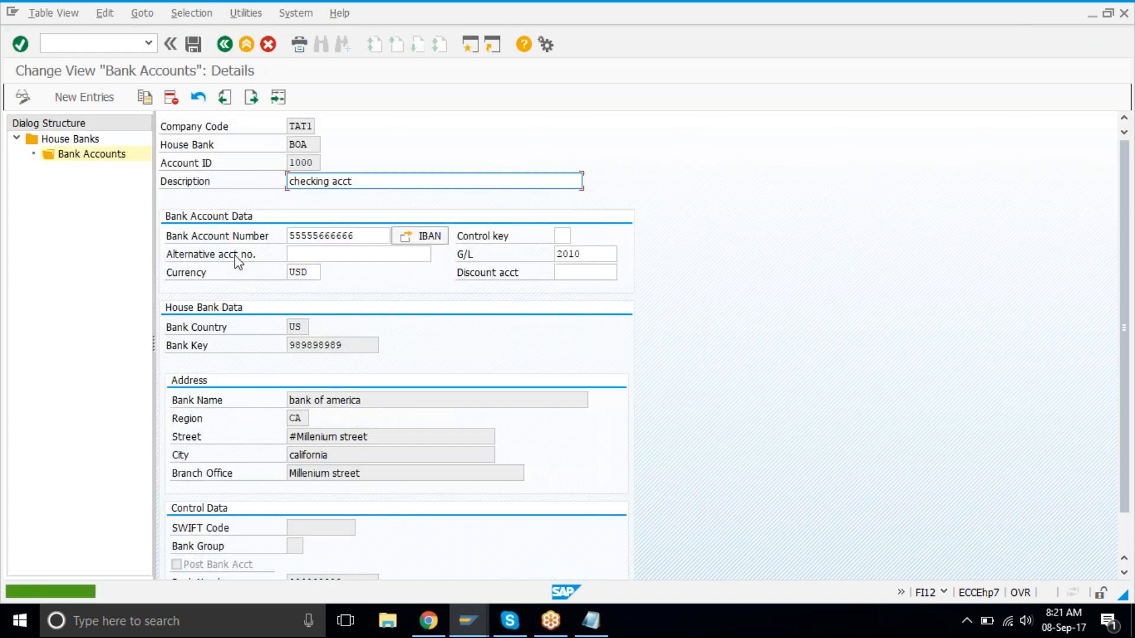
{"action": "left_click", "coordinate": [87, 302]}
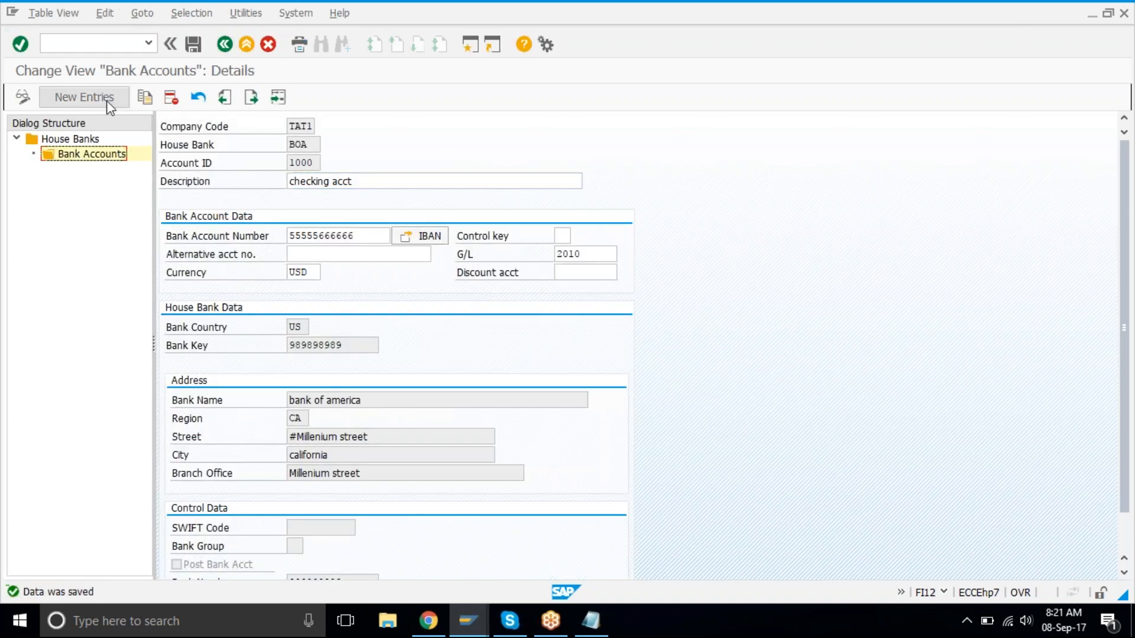
- Leave house bank maintenance, discarding the blank new house bank entry
{"action": "left_click", "coordinate": [225, 45]}
{"action": "left_click", "coordinate": [225, 45]}
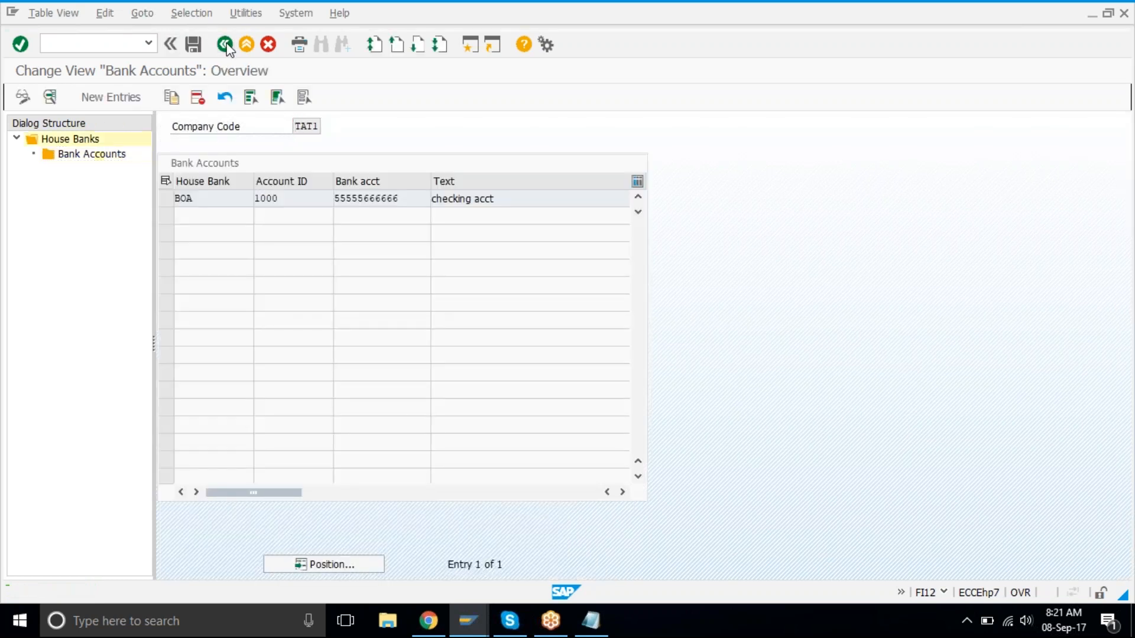
{"action": "left_click", "coordinate": [103, 97]}
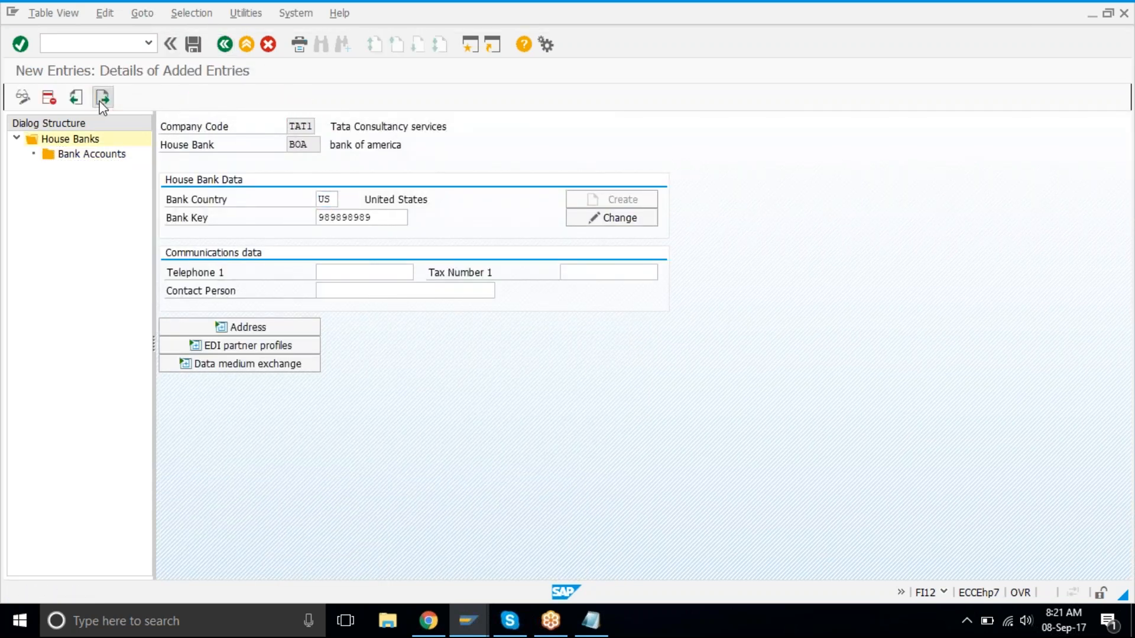
{"action": "left_click", "coordinate": [245, 47]}
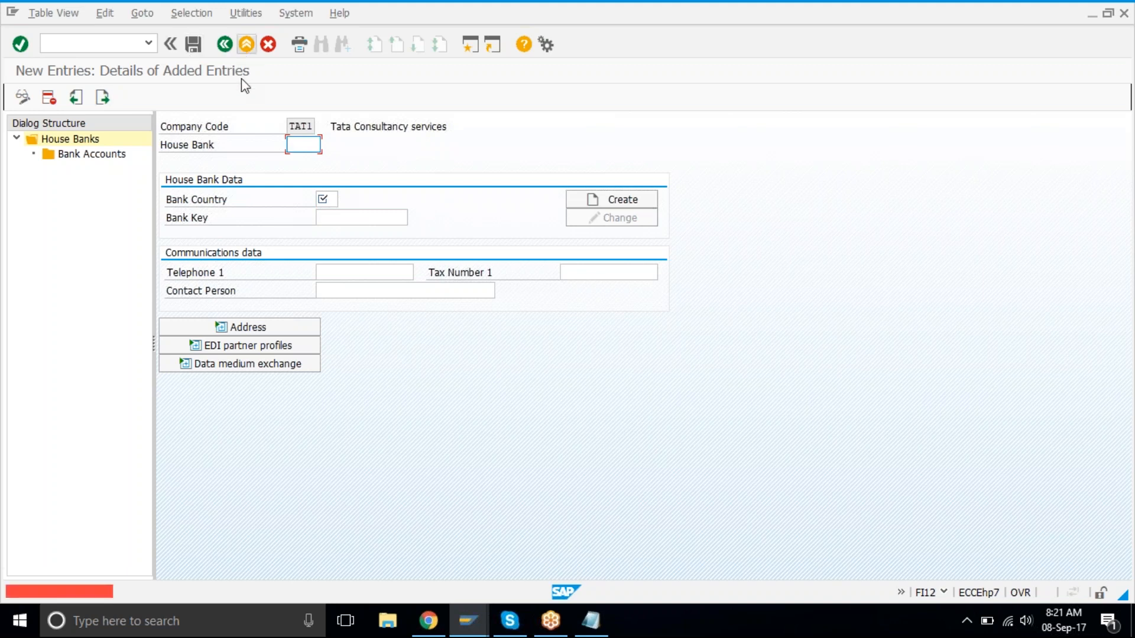
{"action": "left_click", "coordinate": [268, 46]}
{"action": "left_click", "coordinate": [218, 299]}
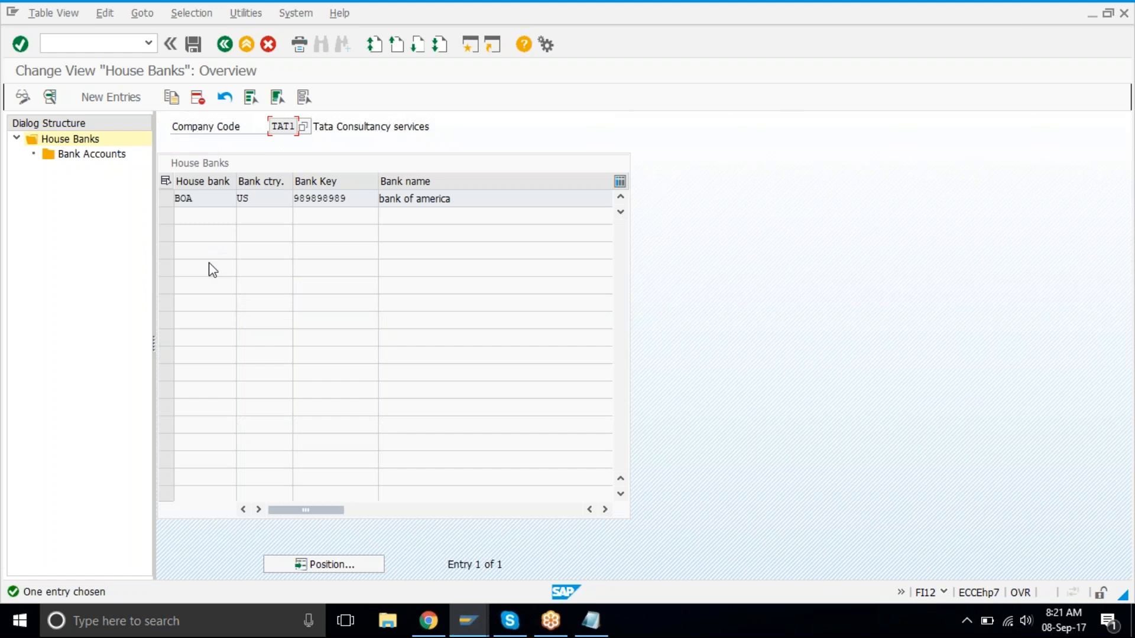
- Return to FBZP, open Bank determination and search for a paying company code
{"action": "left_click", "coordinate": [223, 47]}
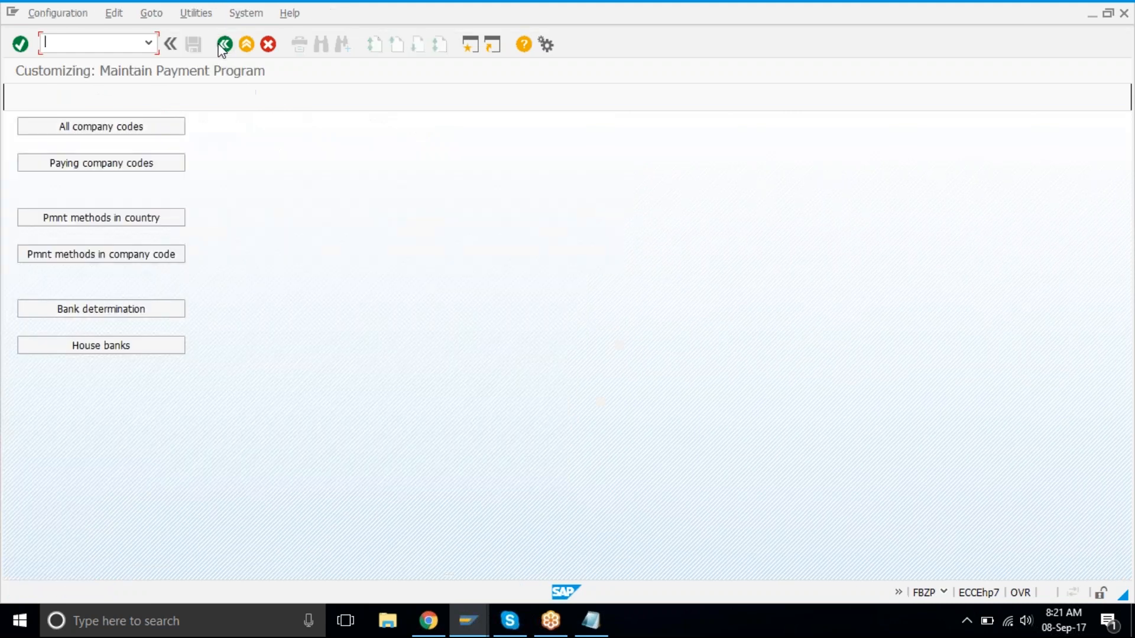
{"action": "left_click", "coordinate": [142, 317]}
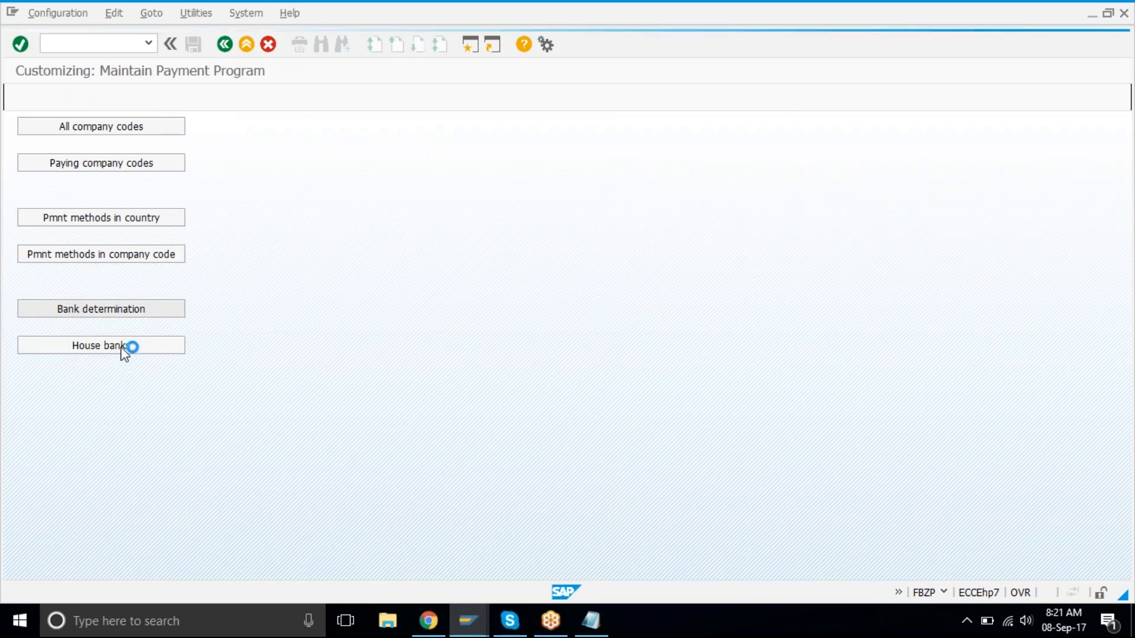
{"action": "left_click", "coordinate": [313, 563]}
- Locate paying company code TAT1 and open its Ranking Order
{"action": "type", "text": "tt"}
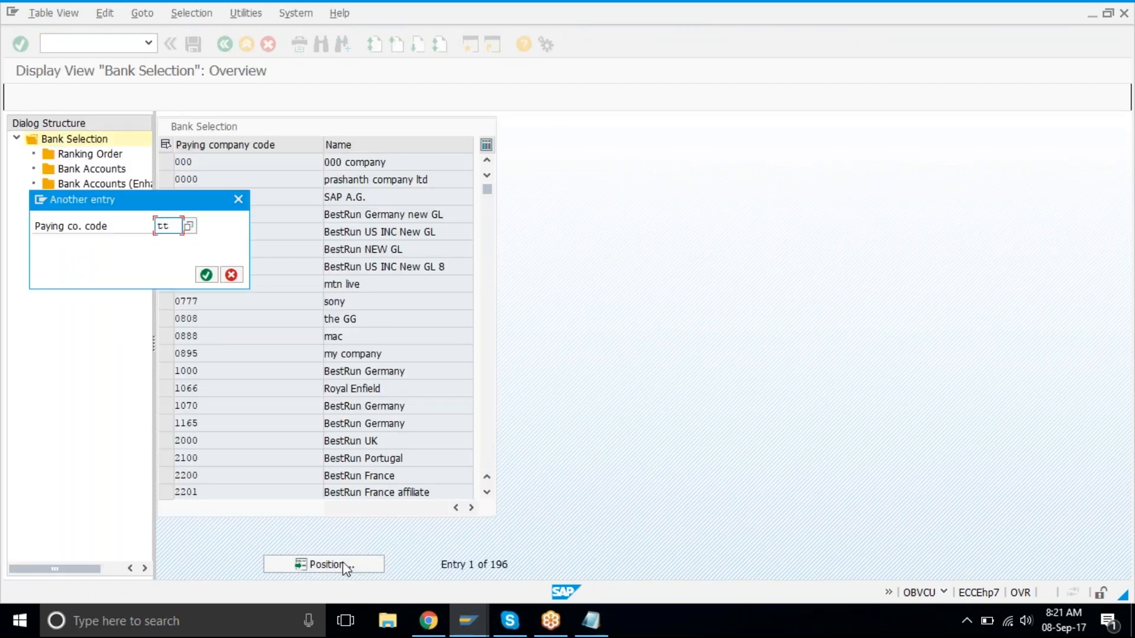
{"action": "type", "text": "t1"}
{"action": "key", "text": "Return"}
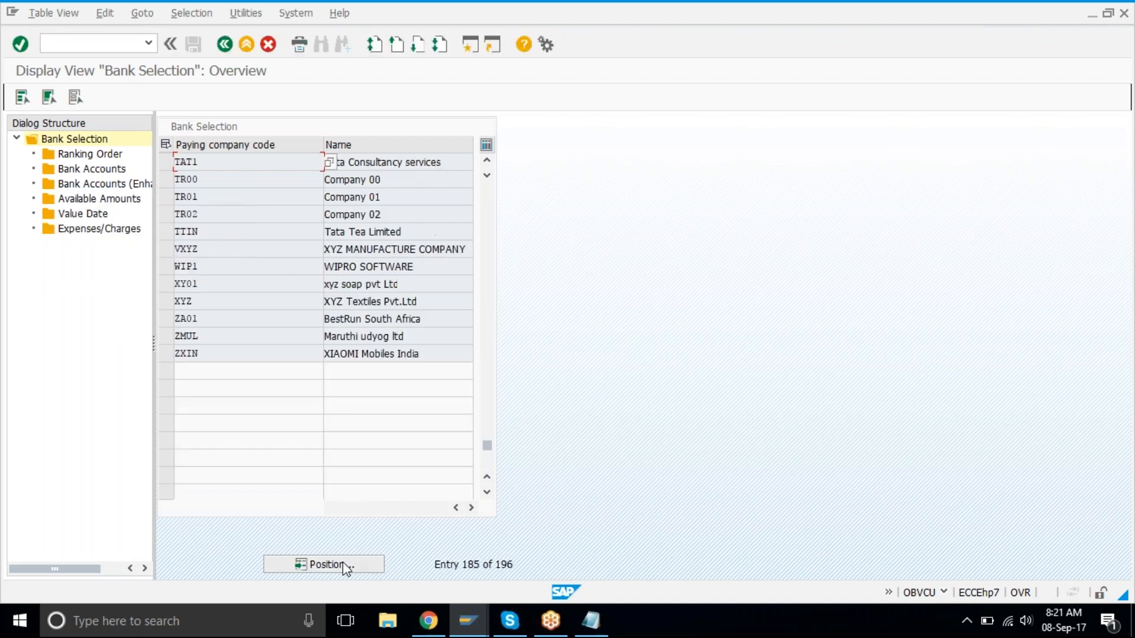
{"action": "left_click", "coordinate": [165, 164]}
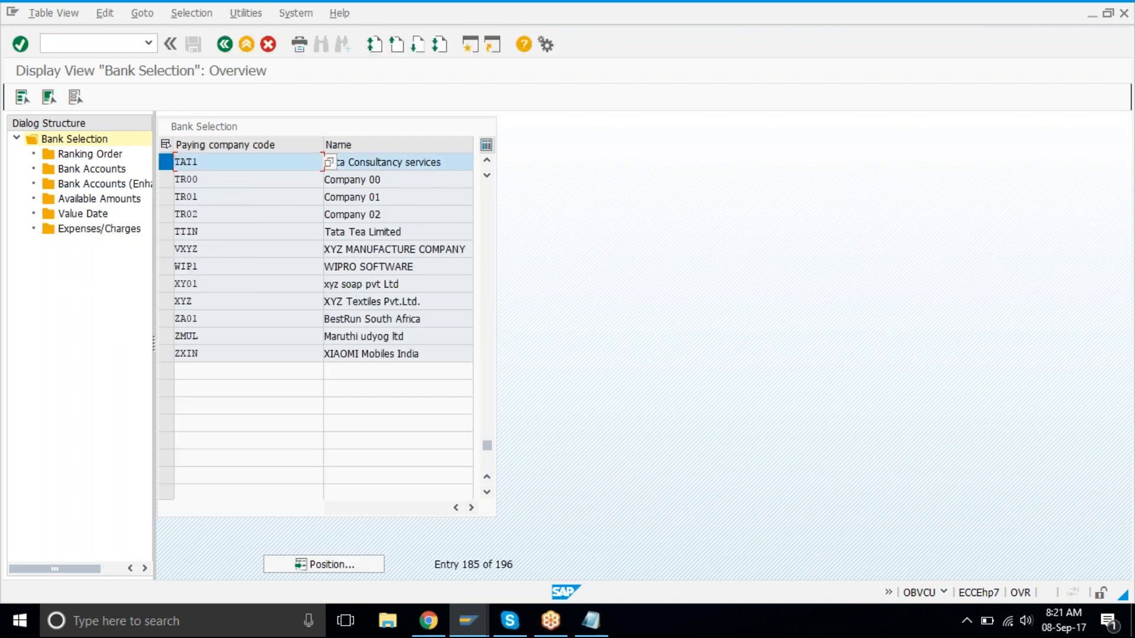
{"action": "left_click", "coordinate": [381, 161]}
{"action": "double_click", "coordinate": [105, 154]}
- Add a ranking row: payment method c, currency usd, rank 1, house bank BOA
{"action": "left_click", "coordinate": [85, 97]}
{"action": "type", "text": "c"}
{"action": "key", "text": "Tab"}
{"action": "type", "text": "usd"}
{"action": "key", "text": "Tab"}
{"action": "type", "text": "1"}
{"action": "key", "text": "Tab"}
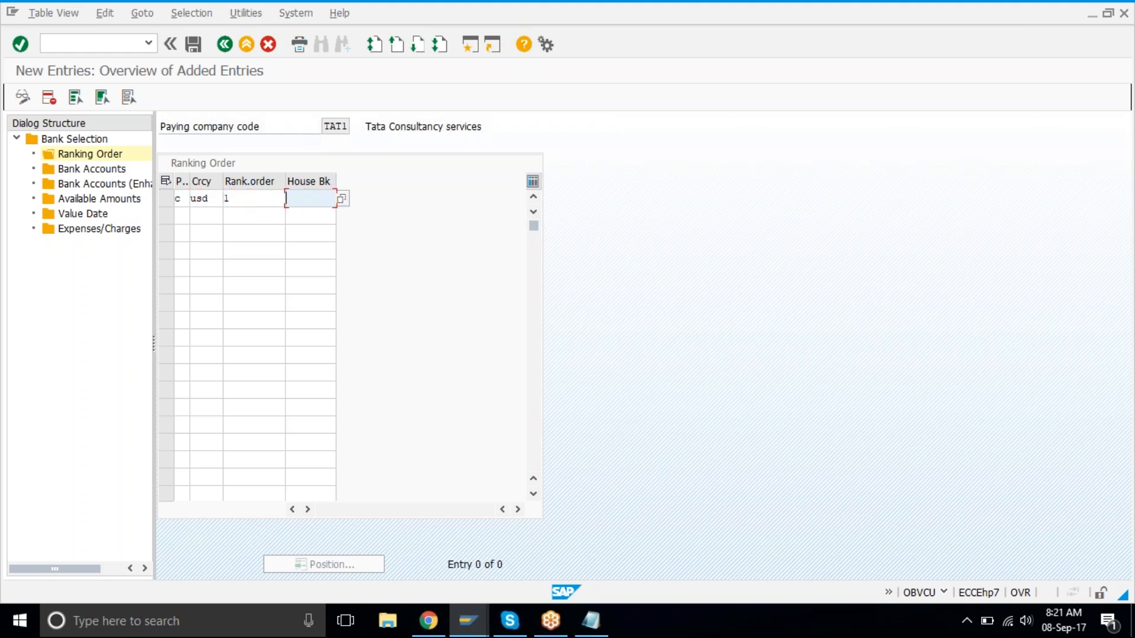
{"action": "key", "text": "F4"}
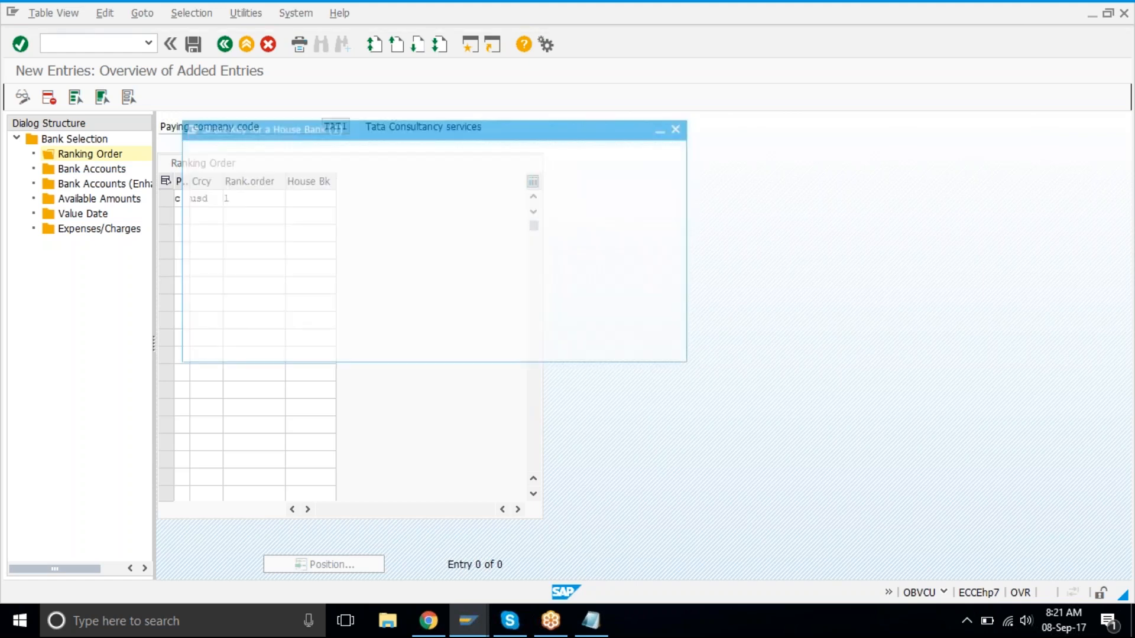
{"action": "key", "text": "Return"}
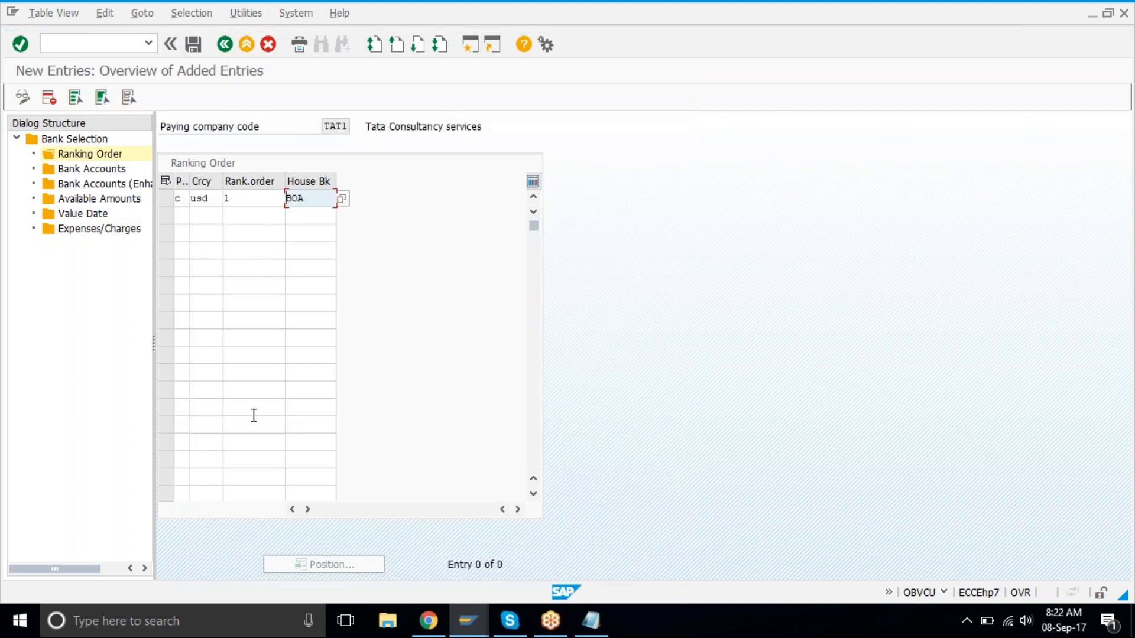
{"action": "left_click", "coordinate": [104, 184]}
- Open TAT1's Bank Accounts and start a row for house bank BOA, payment method c
{"action": "left_click", "coordinate": [120, 170]}
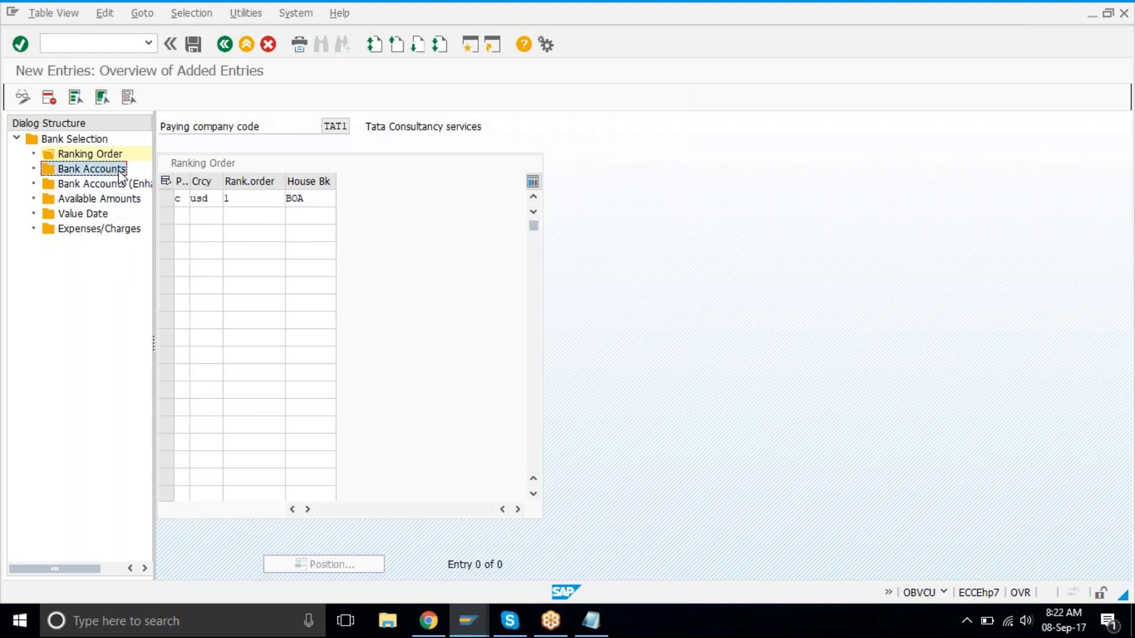
{"action": "double_click", "coordinate": [120, 170]}
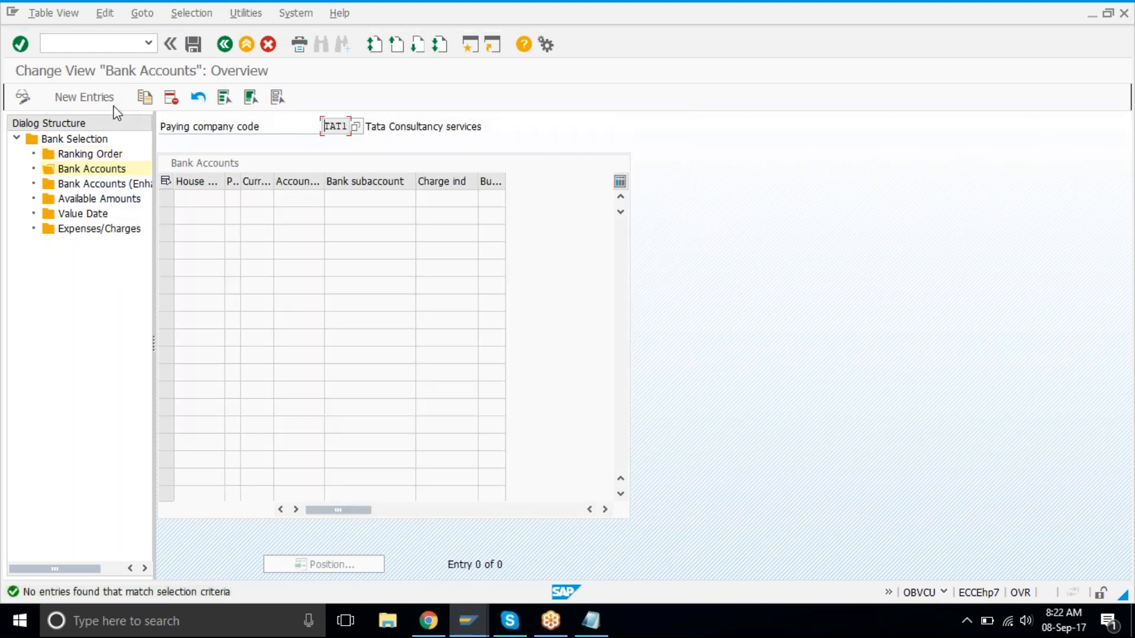
{"action": "left_click", "coordinate": [102, 99]}
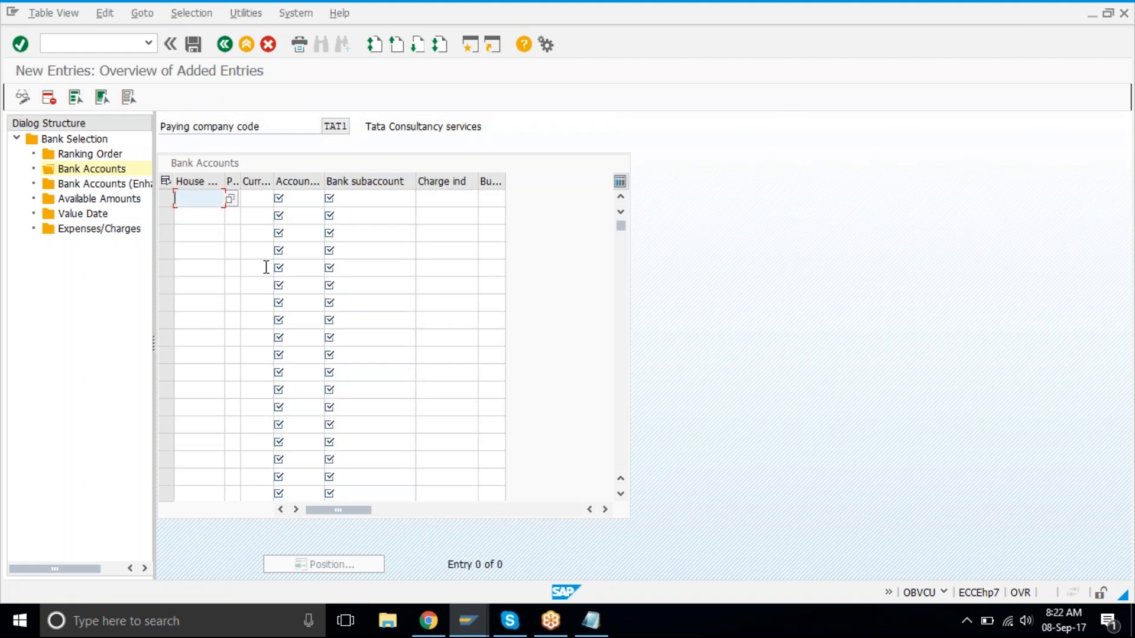
{"action": "left_click", "coordinate": [229, 198]}
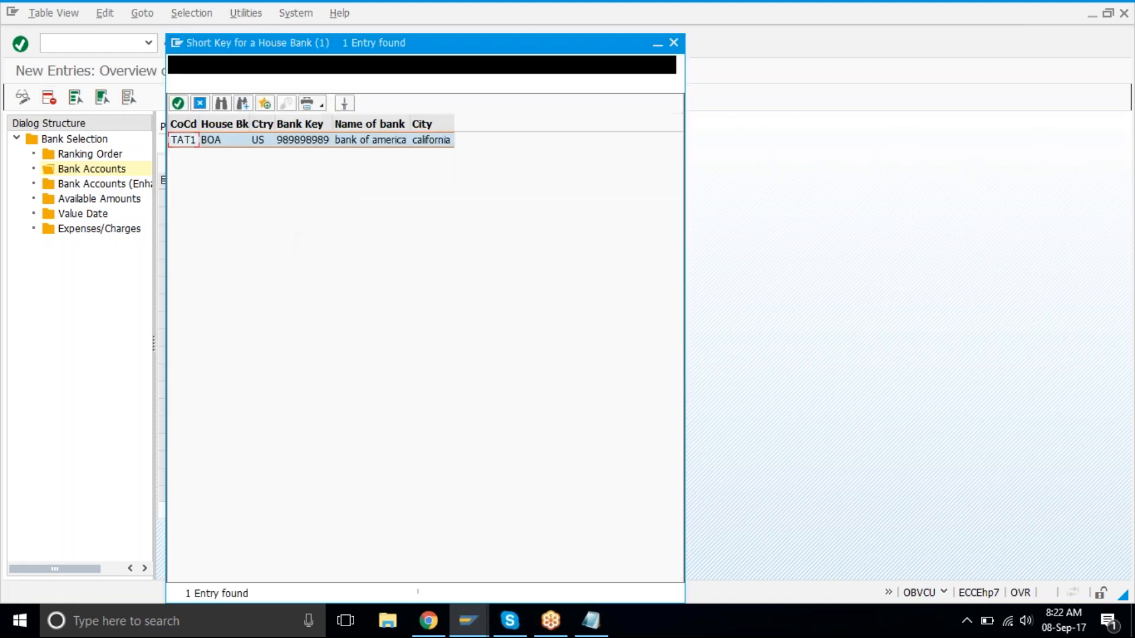
{"action": "double_click", "coordinate": [262, 140]}
{"action": "left_click", "coordinate": [232, 198]}
{"action": "type", "text": "c"}
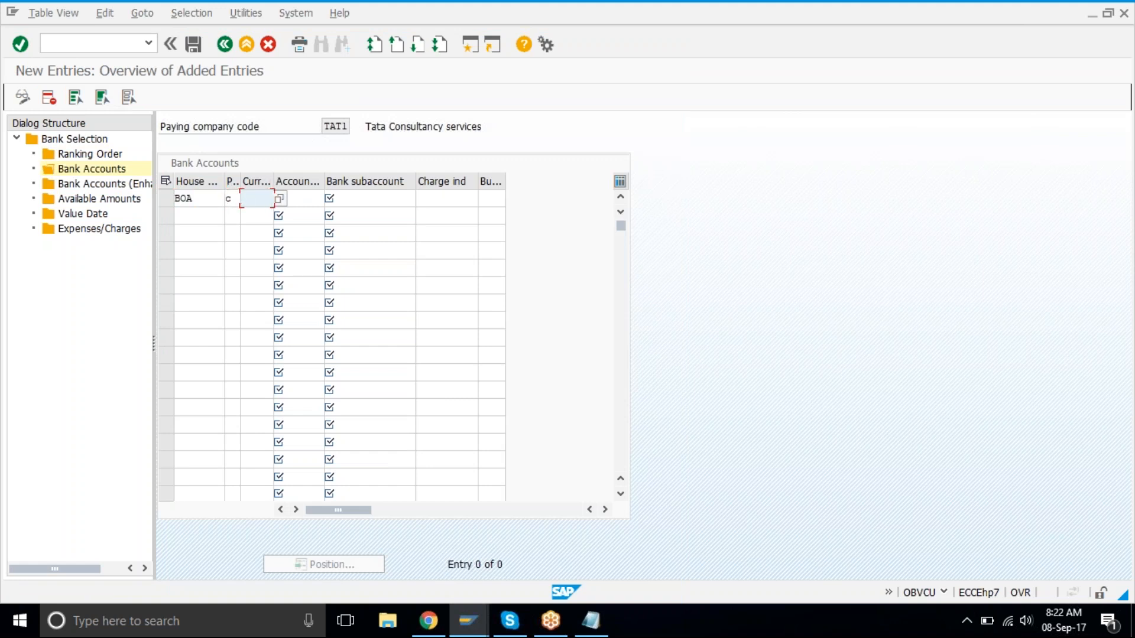
{"action": "type", "text": "d"}
{"action": "key", "text": "Tab"}
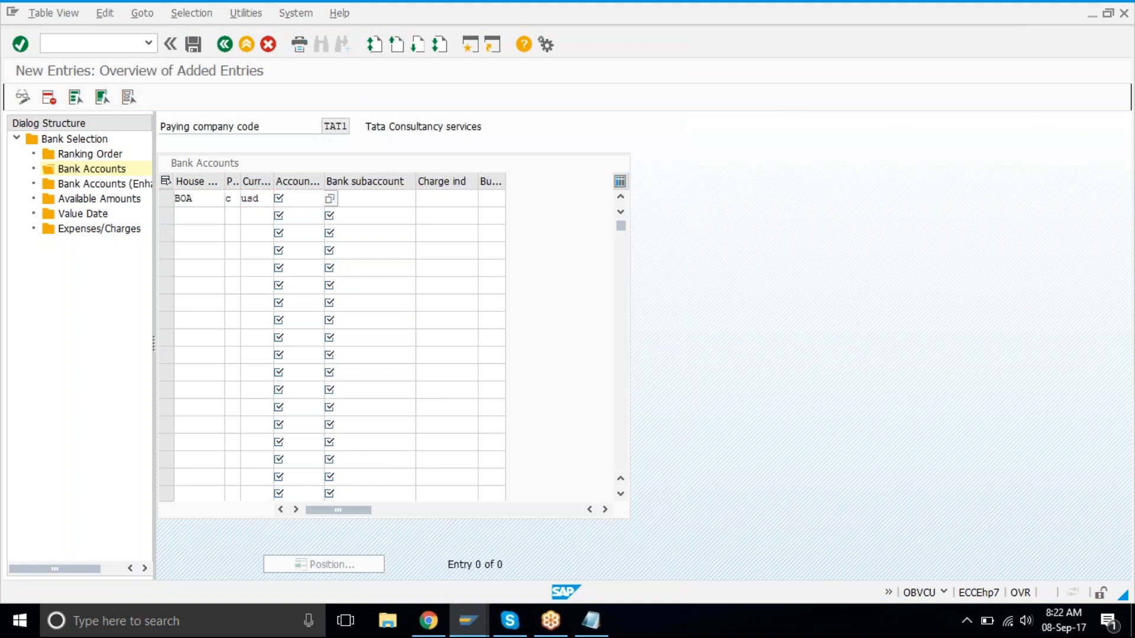
- Assign account ID 1000 and G/L subaccount 2010 (Bank Of America) to the row
{"action": "key", "text": "F4"}
{"action": "key", "text": "Return"}
{"action": "key", "text": "F4"}
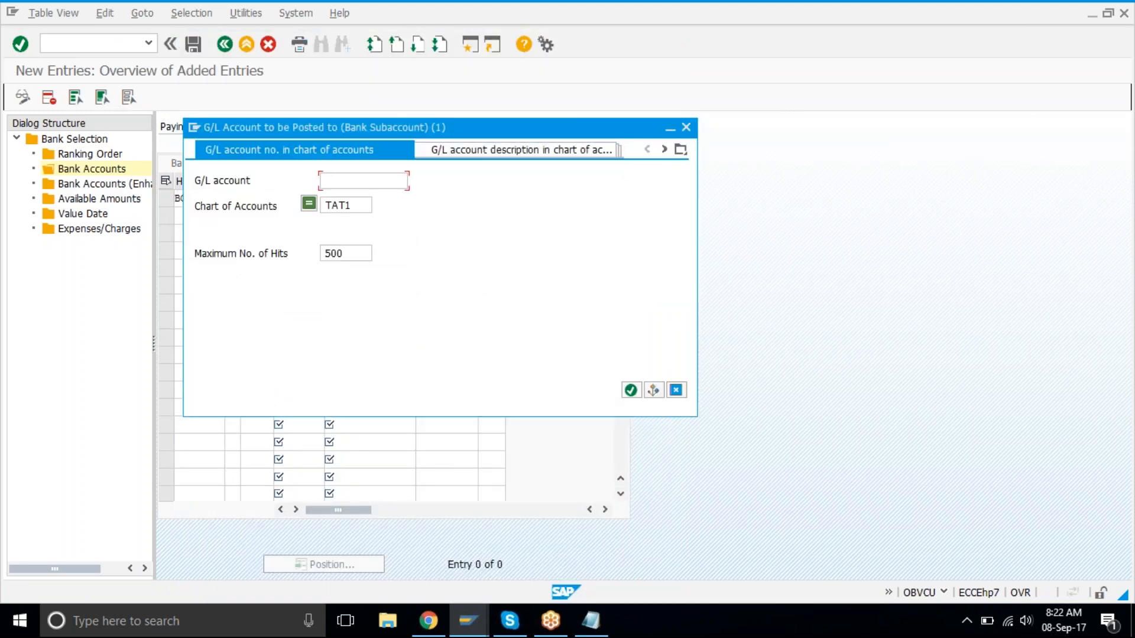
{"action": "left_click", "coordinate": [631, 390]}
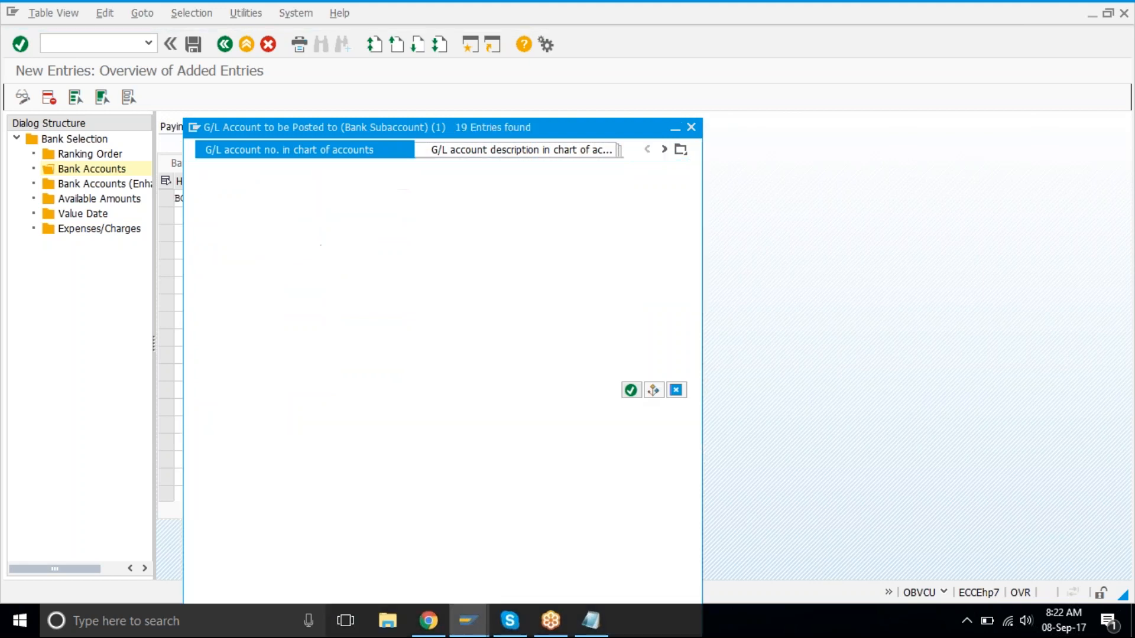
{"action": "left_click", "coordinate": [274, 171]}
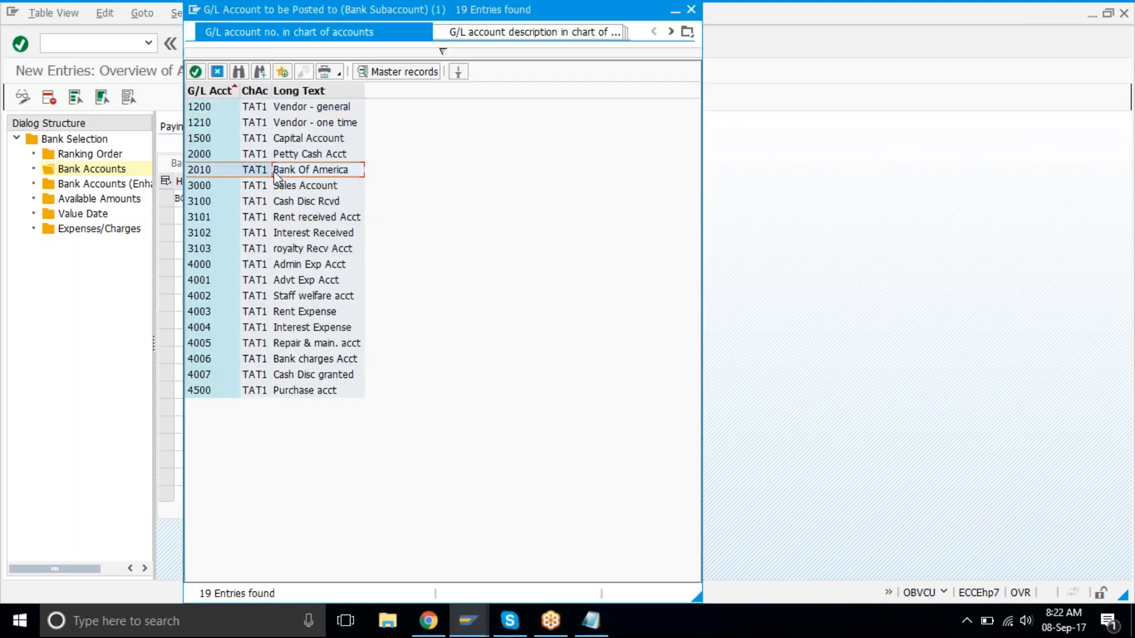
{"action": "double_click", "coordinate": [350, 173]}
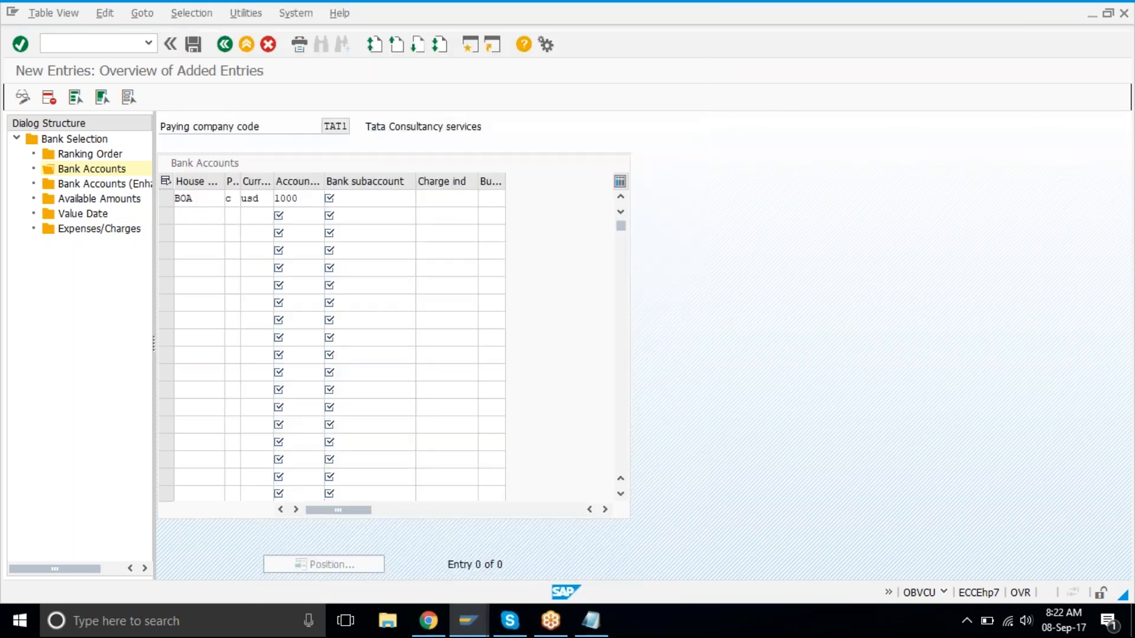
{"action": "left_click", "coordinate": [74, 187]}
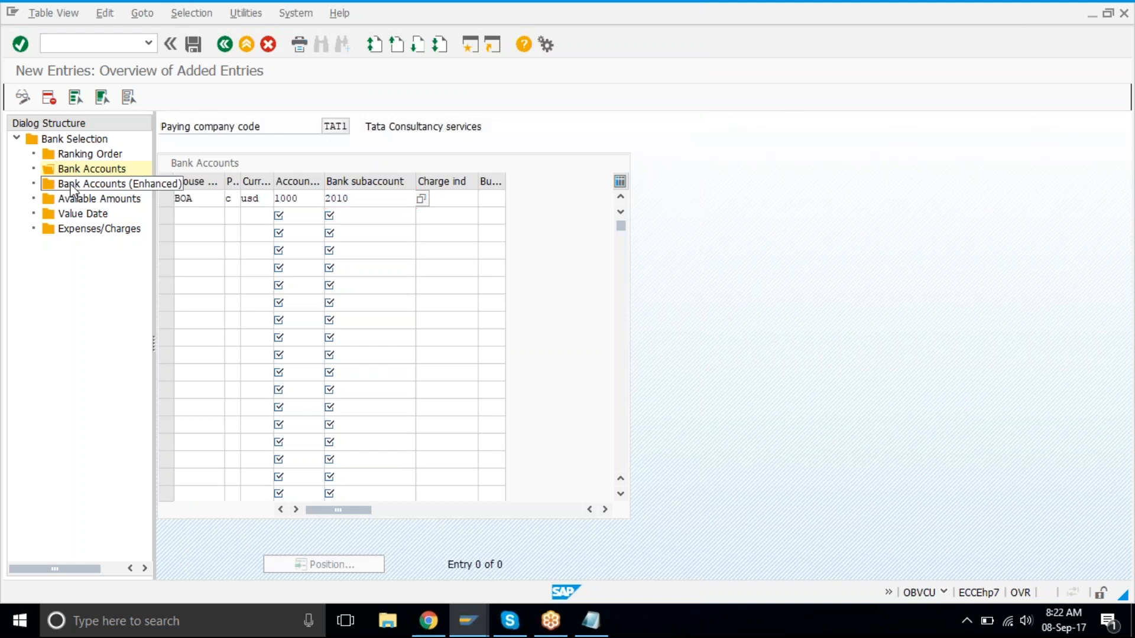
- Start an Available Amounts row for house bank BOA, account ID 1000
{"action": "left_click", "coordinate": [104, 201]}
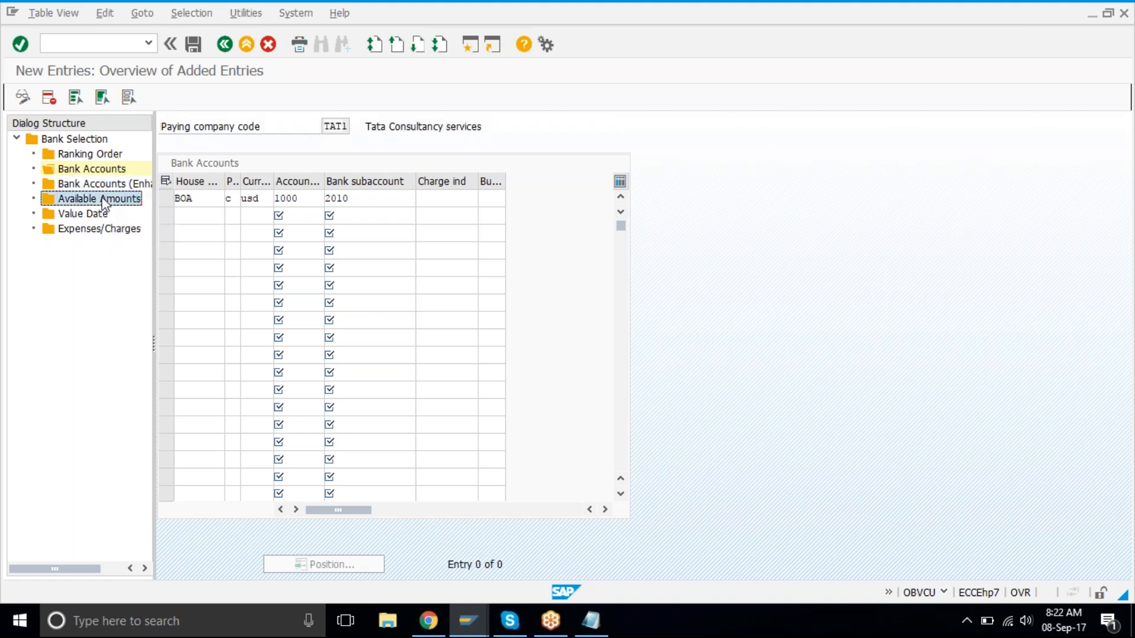
{"action": "double_click", "coordinate": [105, 202]}
{"action": "left_click", "coordinate": [80, 96]}
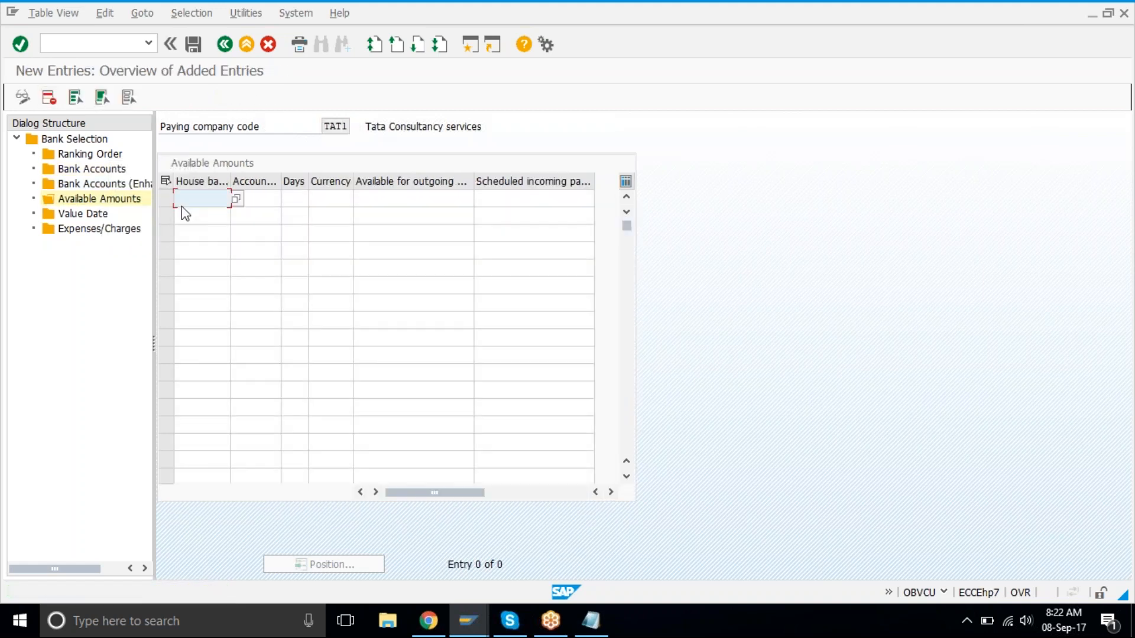
{"action": "left_click", "coordinate": [235, 199]}
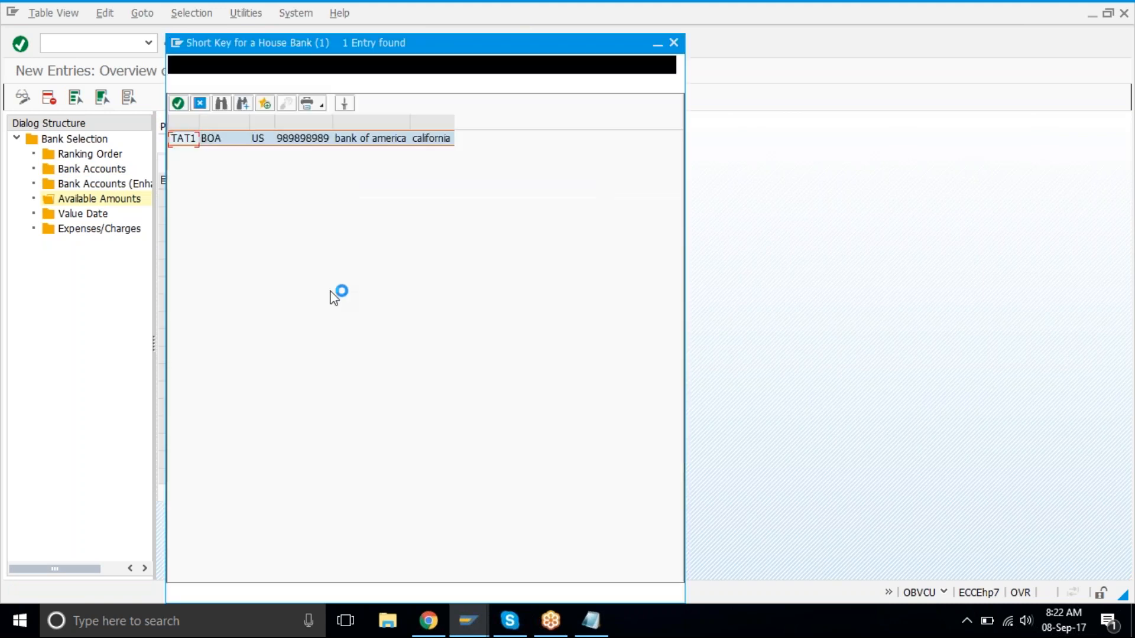
{"action": "double_click", "coordinate": [330, 139]}
{"action": "left_click", "coordinate": [272, 197]}
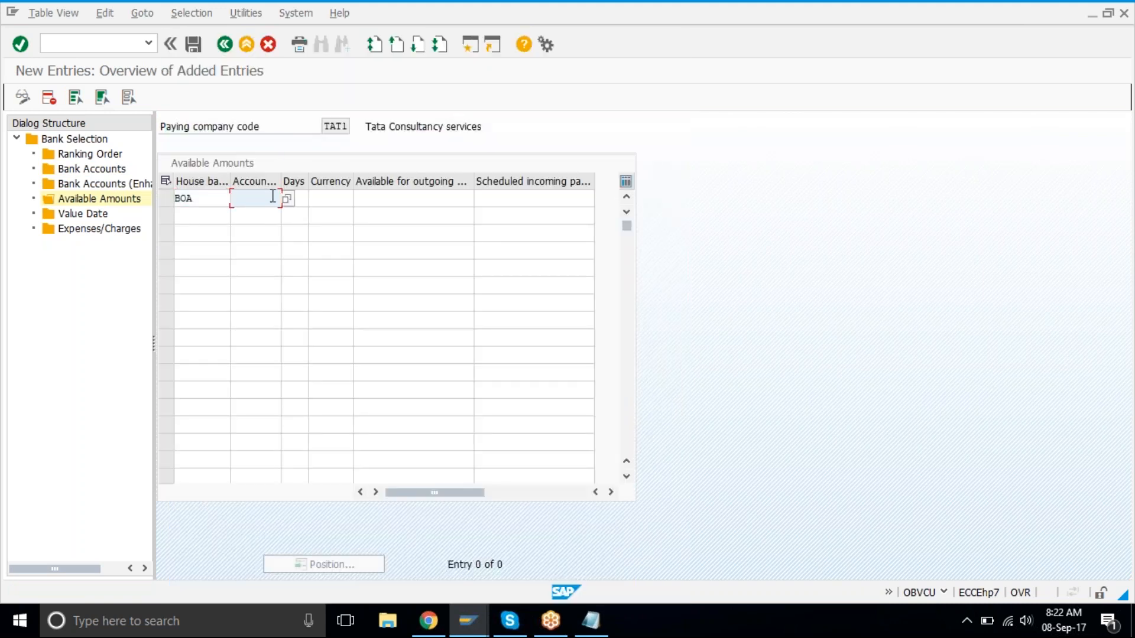
{"action": "left_click", "coordinate": [287, 199]}
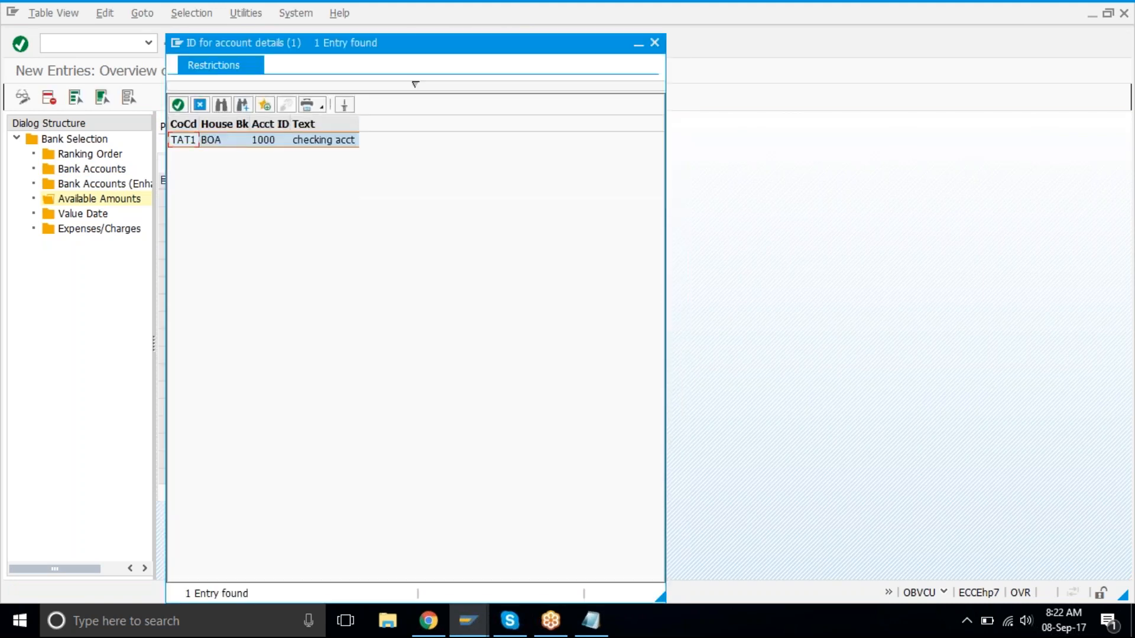
{"action": "double_click", "coordinate": [256, 141]}
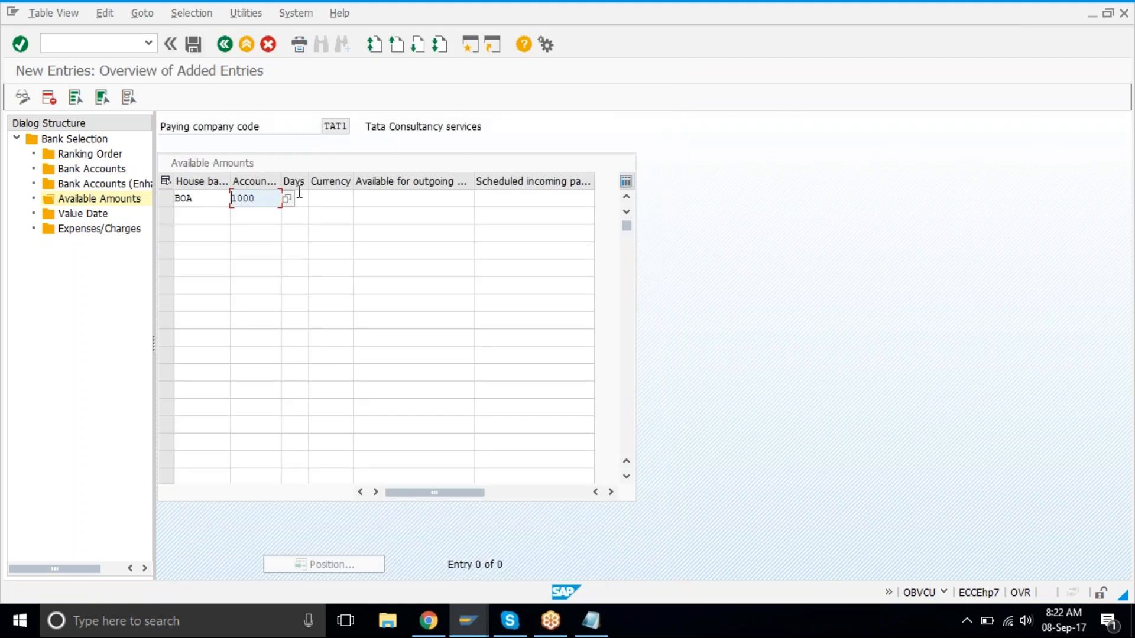
{"action": "left_click", "coordinate": [325, 198]}
{"action": "type", "text": "usd"}
{"action": "key", "text": "Tab"}
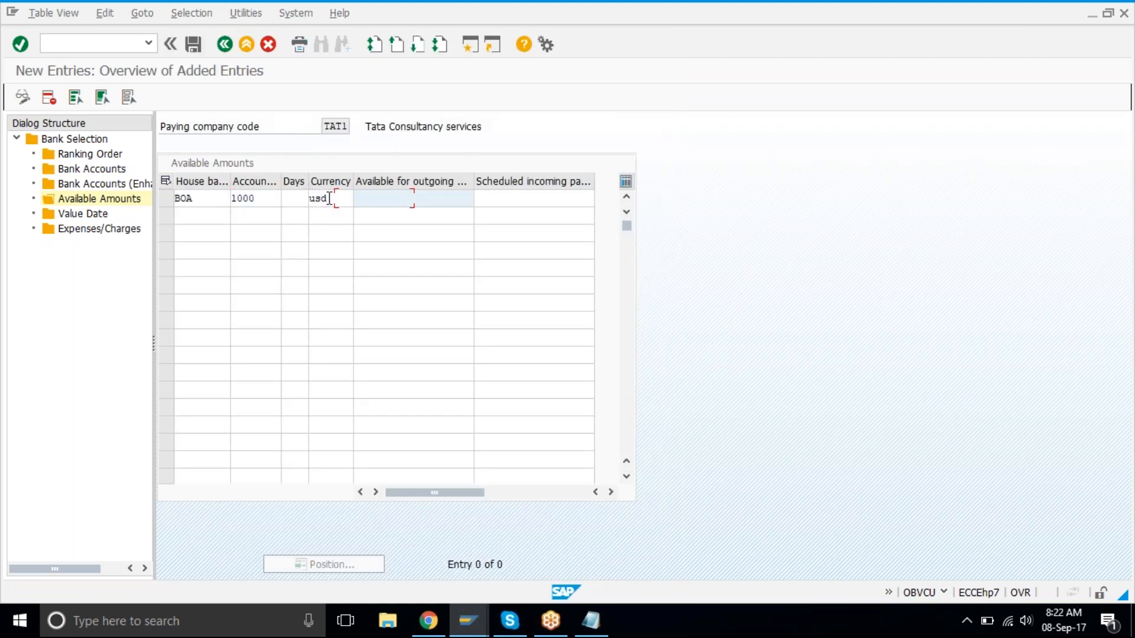
{"action": "type", "text": "999"}
{"action": "key", "text": "Down"}
{"action": "key", "text": "Return"}
{"action": "key", "text": "Return"}
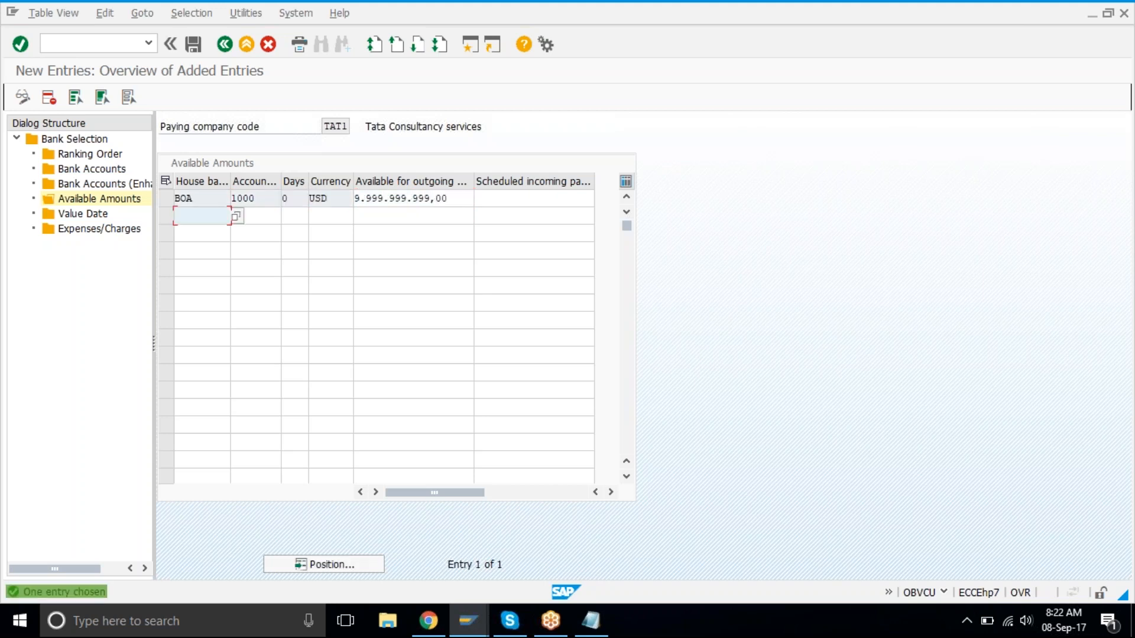
{"action": "key", "text": "ctrl+s"}
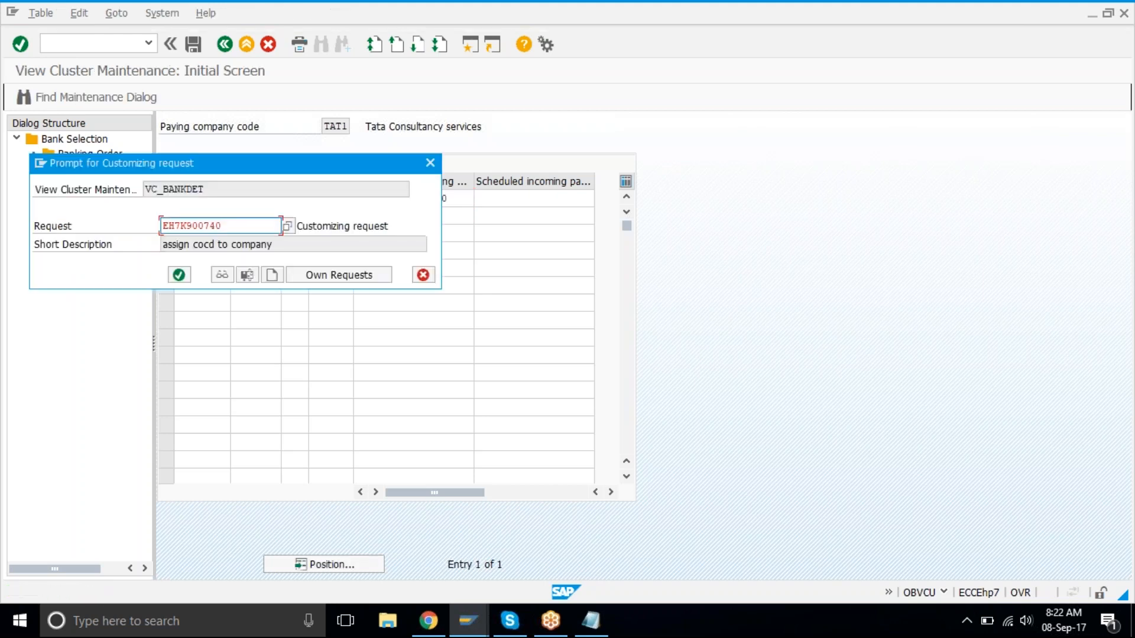
{"action": "key", "text": "Return"}
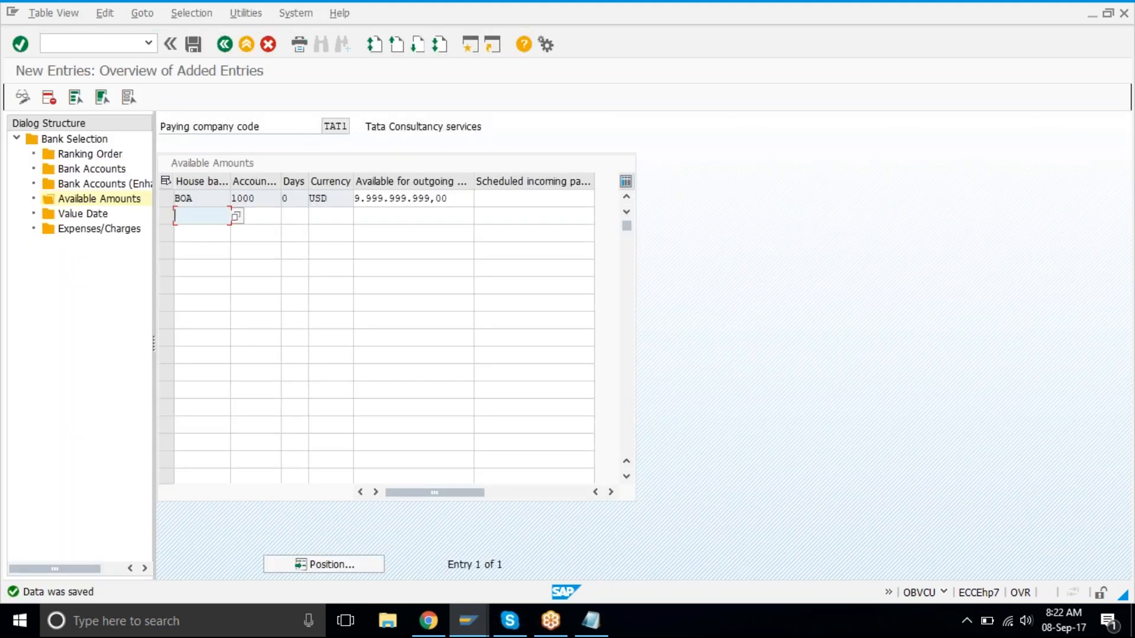
{"action": "left_click", "coordinate": [242, 51]}
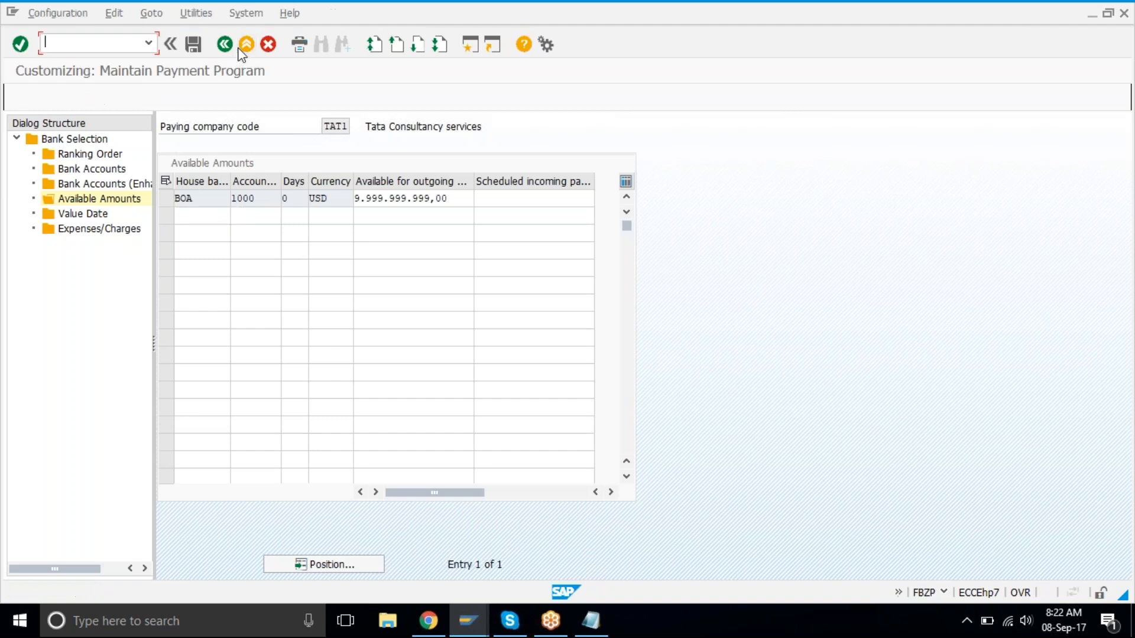
- Append 'done...' after 'no path' on the phase 1 FBZP line in Notepad
{"action": "left_click", "coordinate": [591, 620]}
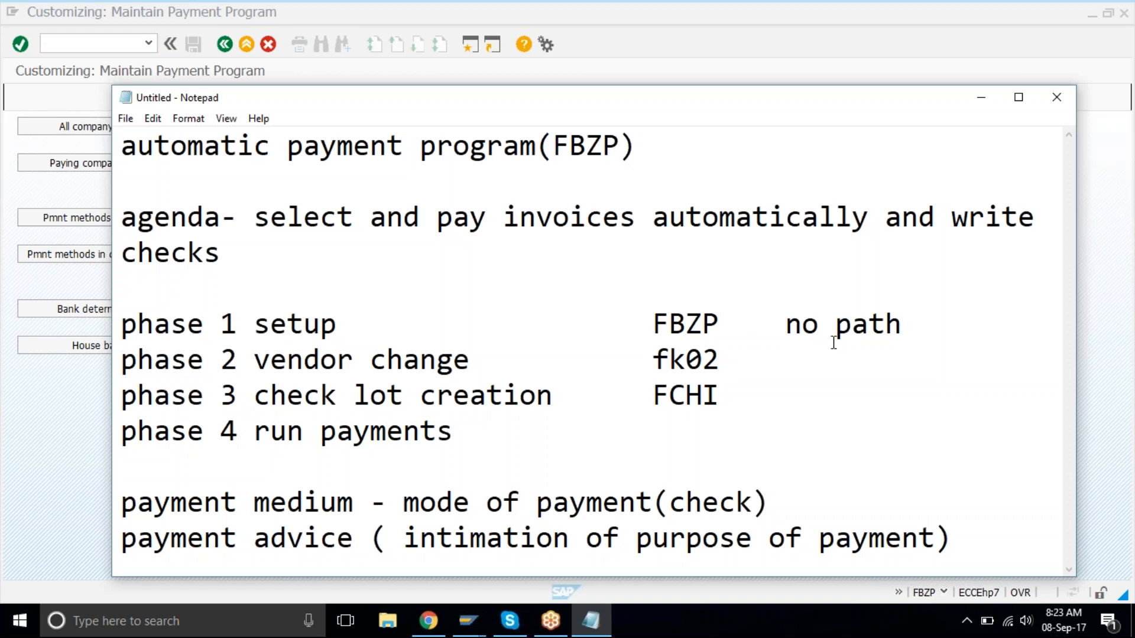
{"action": "left_click", "coordinate": [927, 322]}
{"action": "type", "text": "done..."}
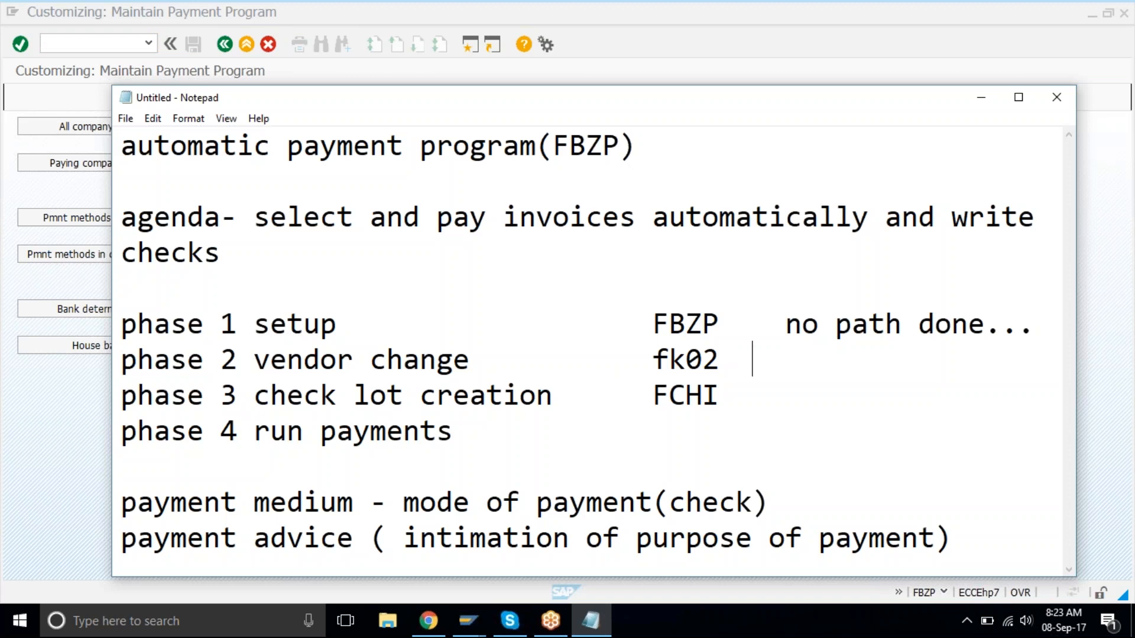
- Exit FBZP and launch FK02 – Change Vendor from Accounts Payable master records
{"action": "left_click", "coordinate": [233, 78]}
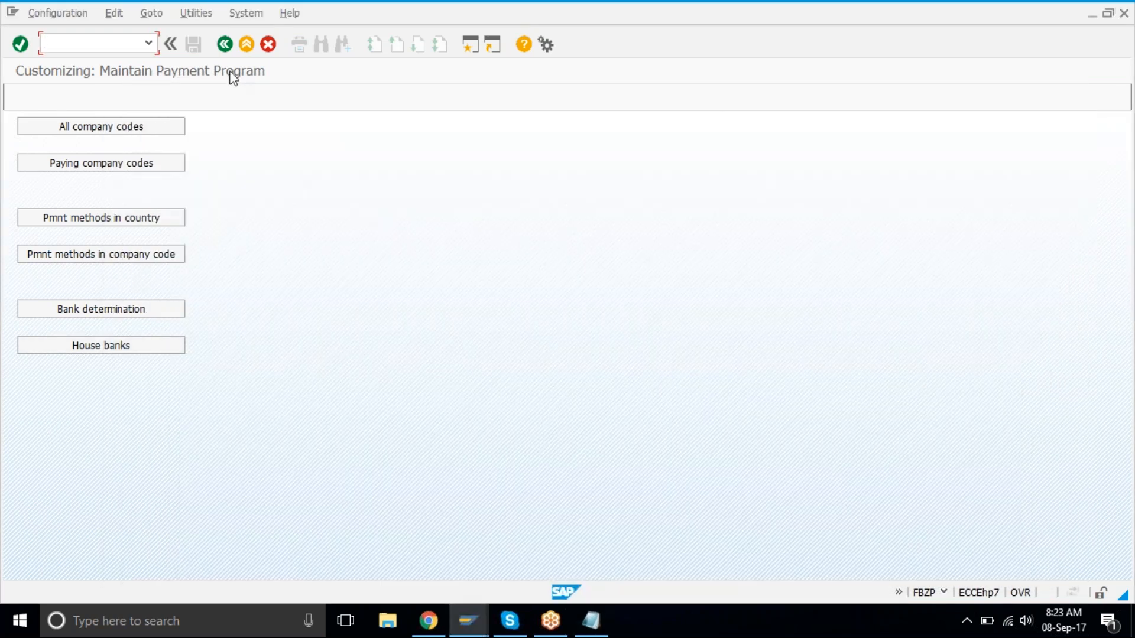
{"action": "left_click", "coordinate": [245, 45]}
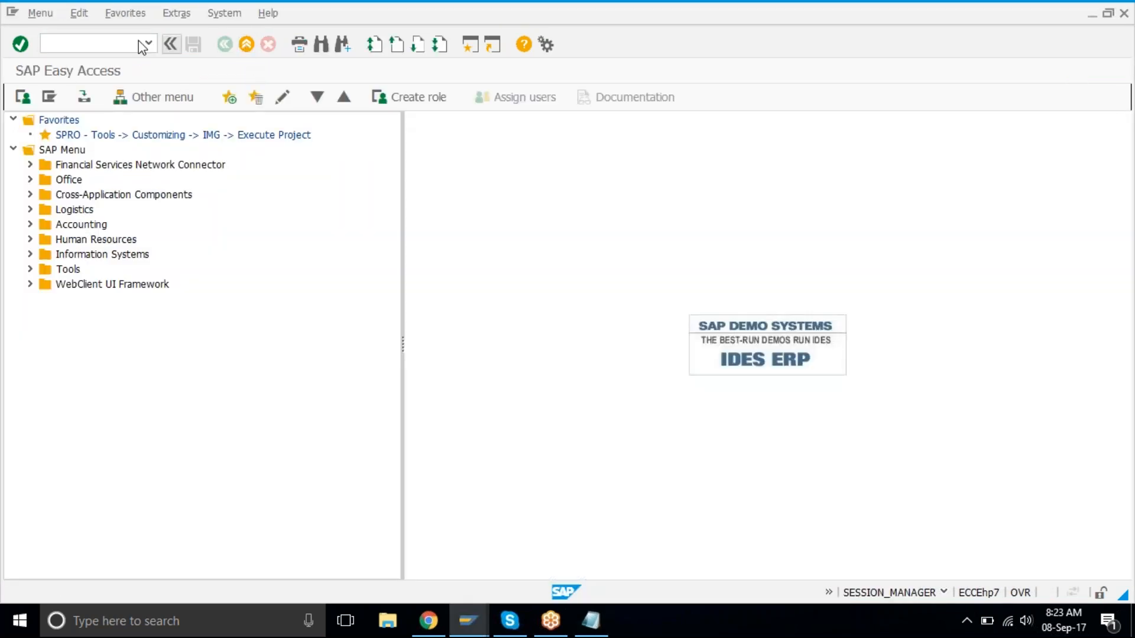
{"action": "left_click", "coordinate": [50, 226]}
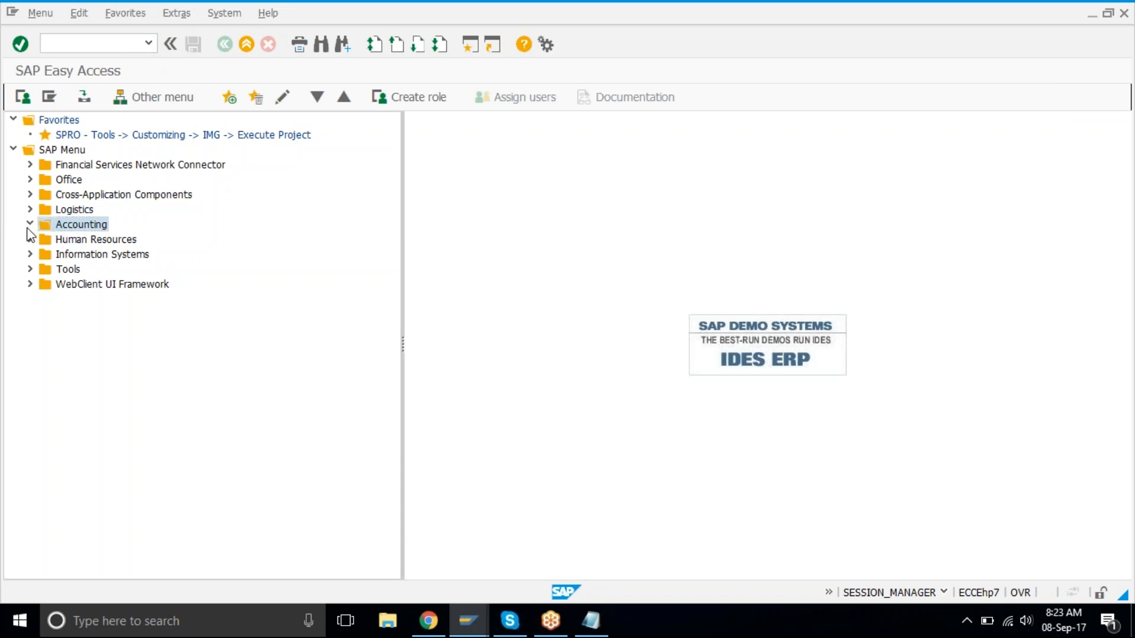
{"action": "left_click", "coordinate": [30, 225]}
{"action": "left_click", "coordinate": [46, 238]}
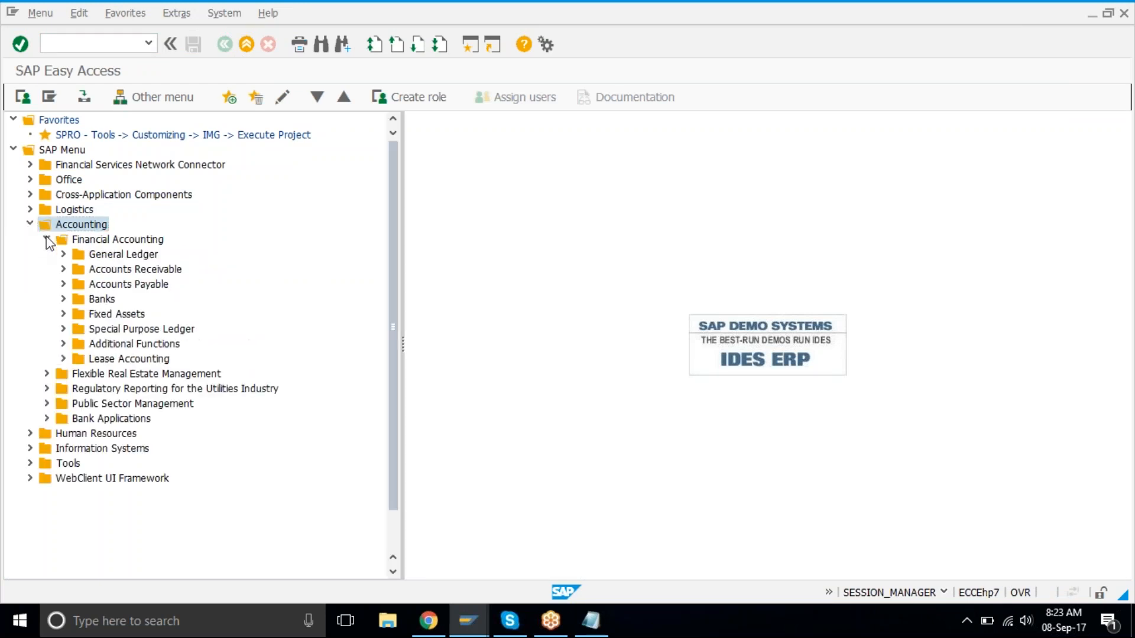
{"action": "left_click", "coordinate": [63, 284]}
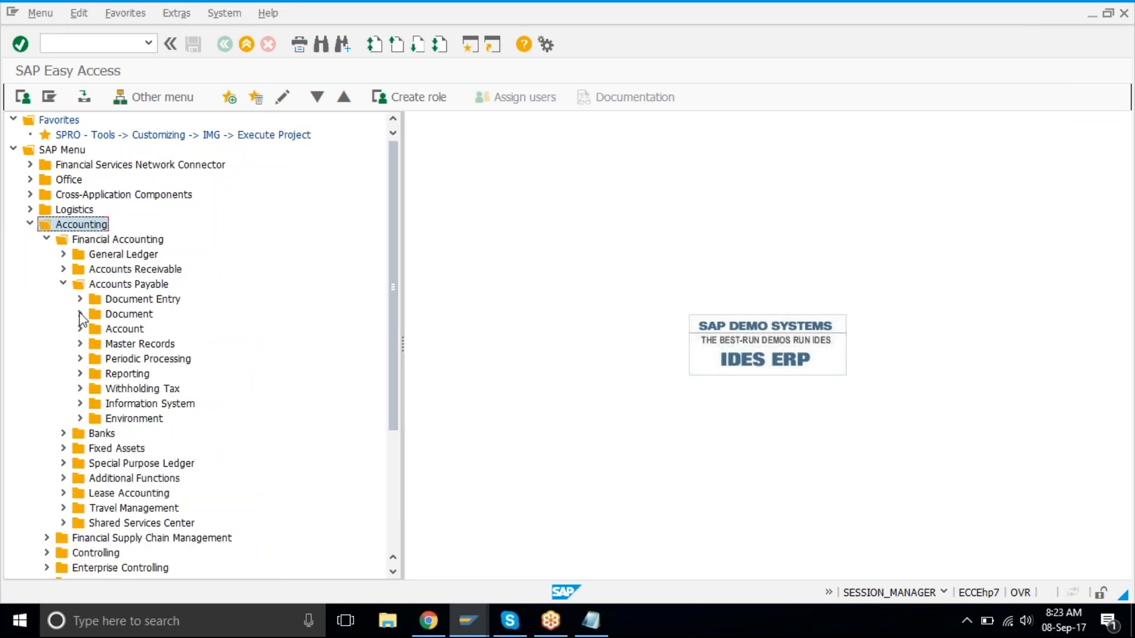
{"action": "left_click", "coordinate": [80, 343]}
{"action": "left_click", "coordinate": [161, 375]}
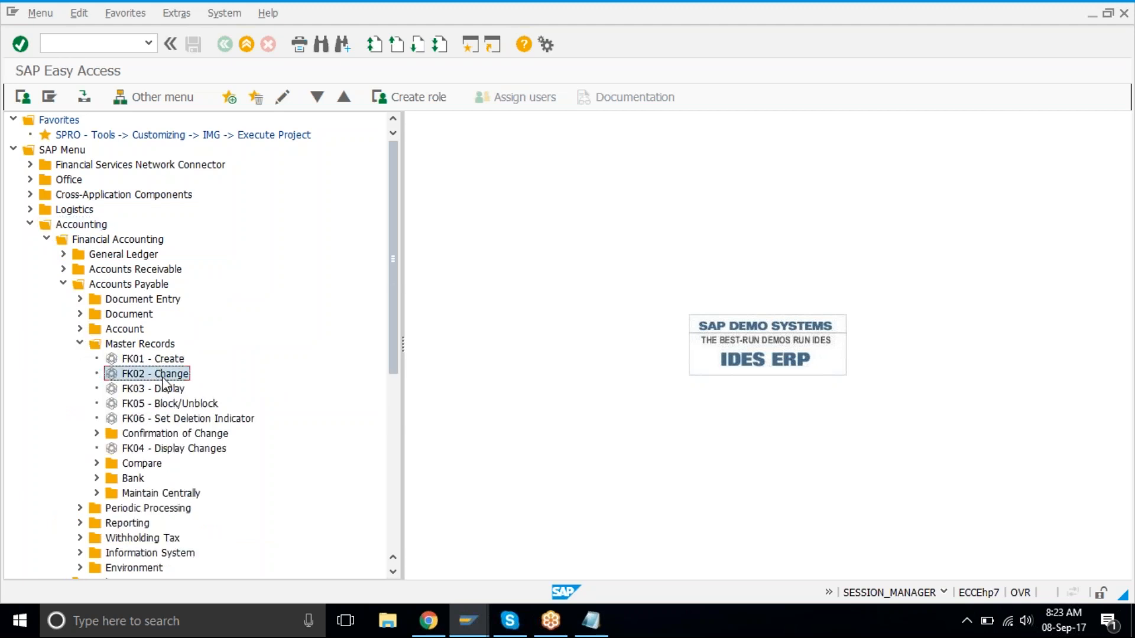
{"action": "double_click", "coordinate": [171, 377]}
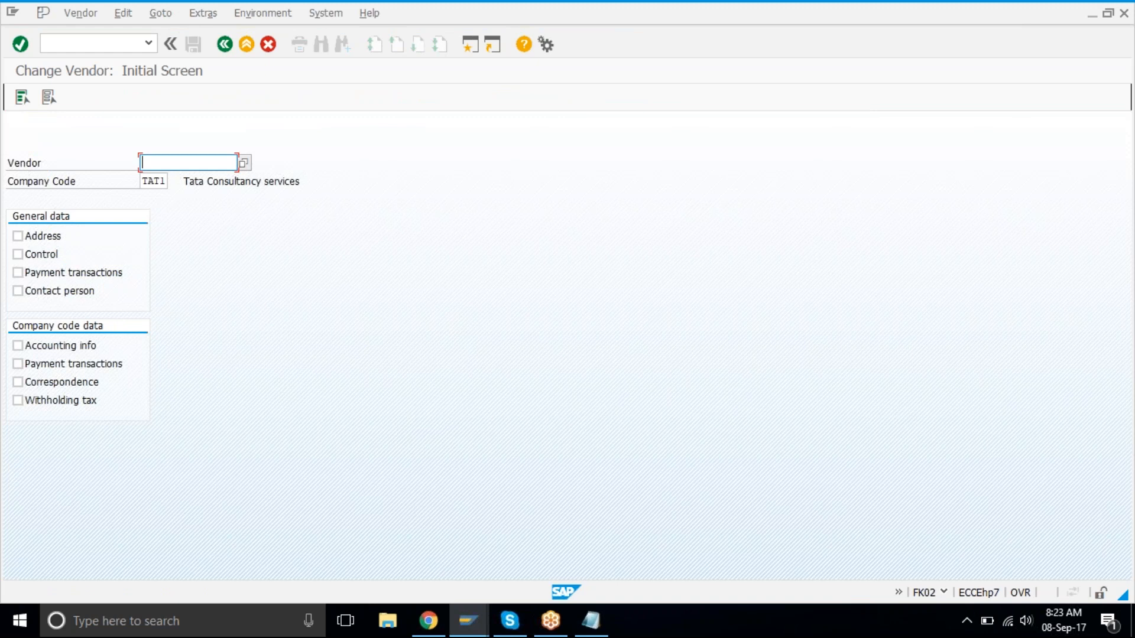
- Look up TAT1 vendors and choose the ONE TIME VENDOR
{"action": "left_click", "coordinate": [243, 163]}
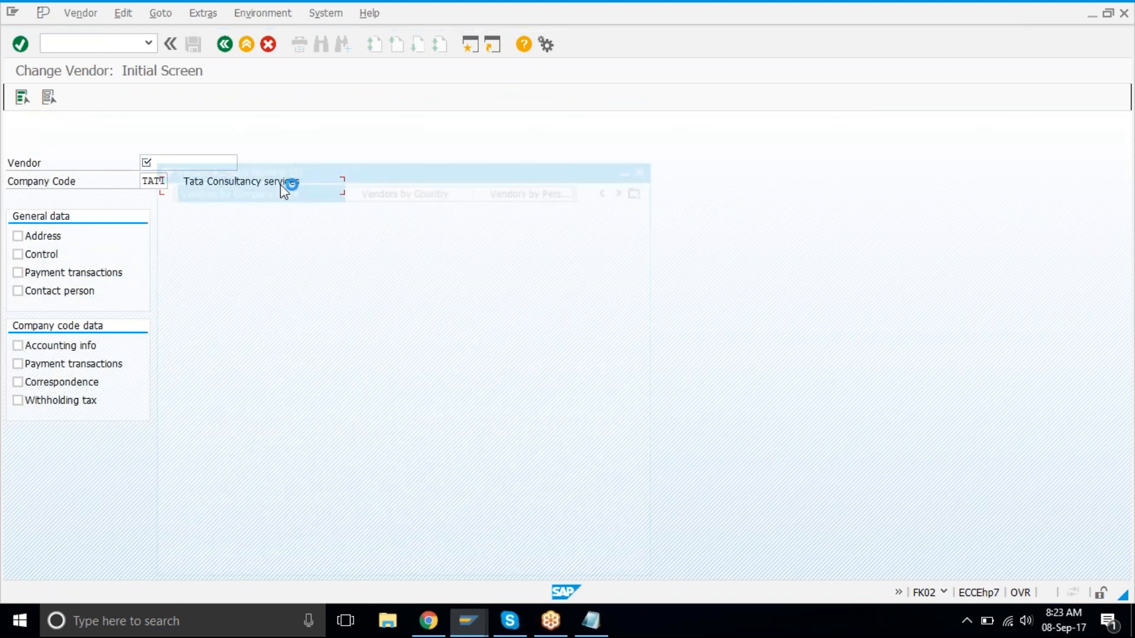
{"action": "left_click", "coordinate": [590, 555]}
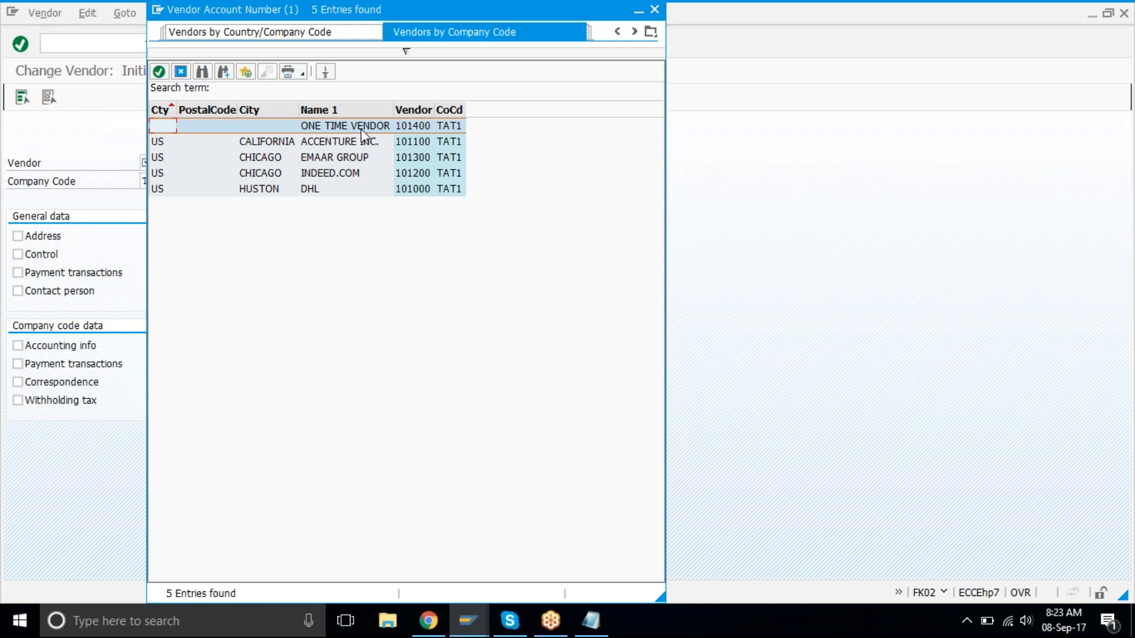
{"action": "double_click", "coordinate": [362, 130]}
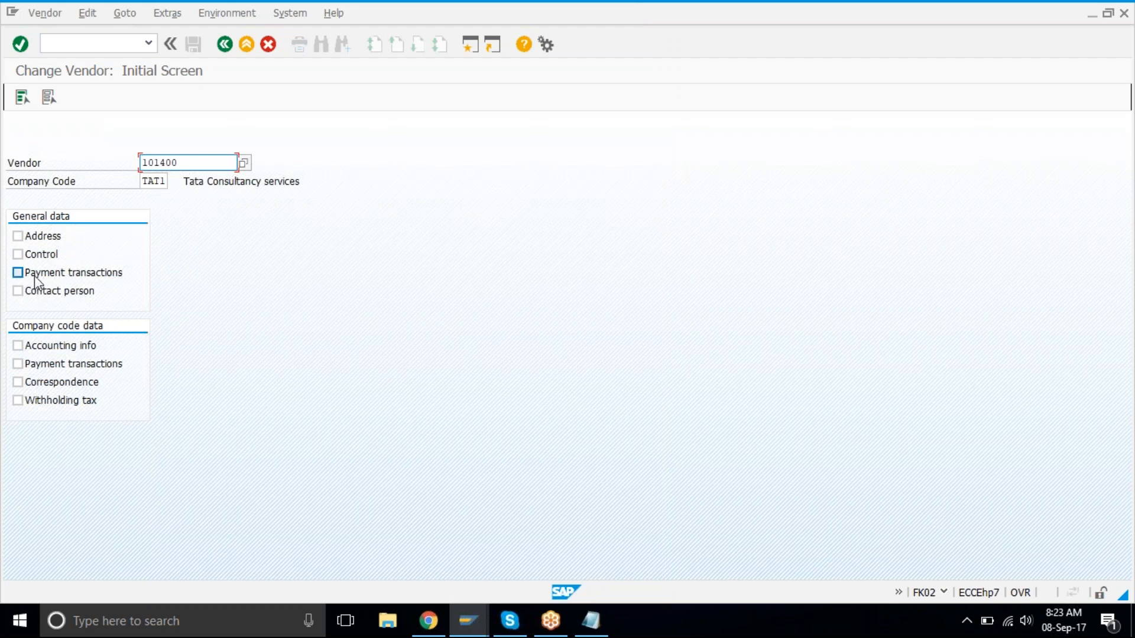
- Set payment method C (Check) in the payment transactions data of vendors 101400 and 101100
{"action": "left_click", "coordinate": [18, 364]}
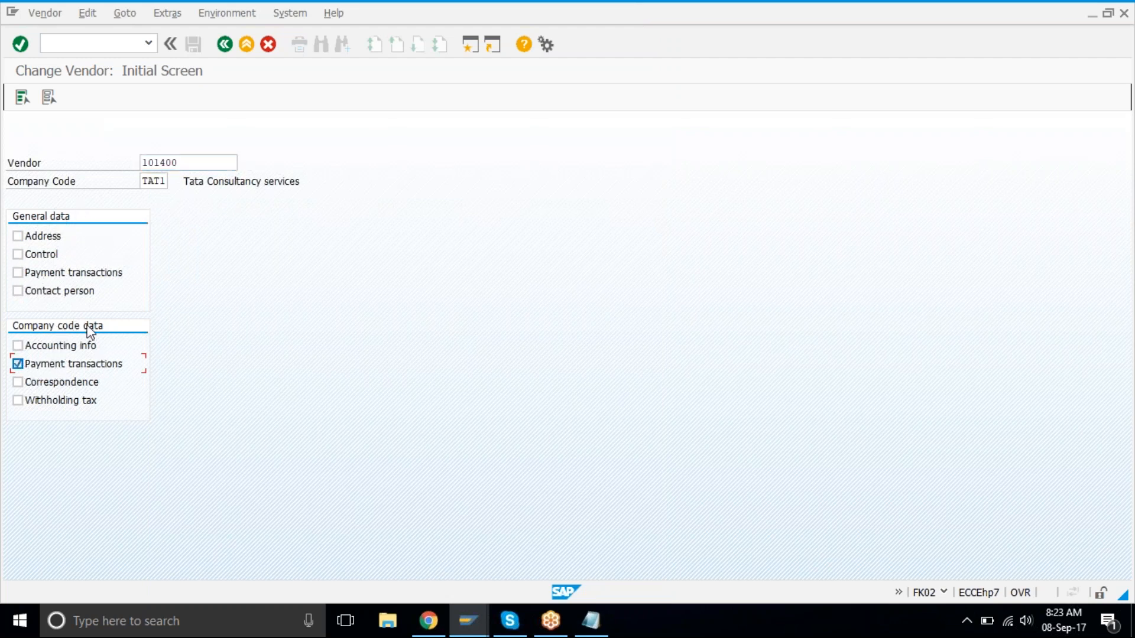
{"action": "left_click", "coordinate": [23, 49]}
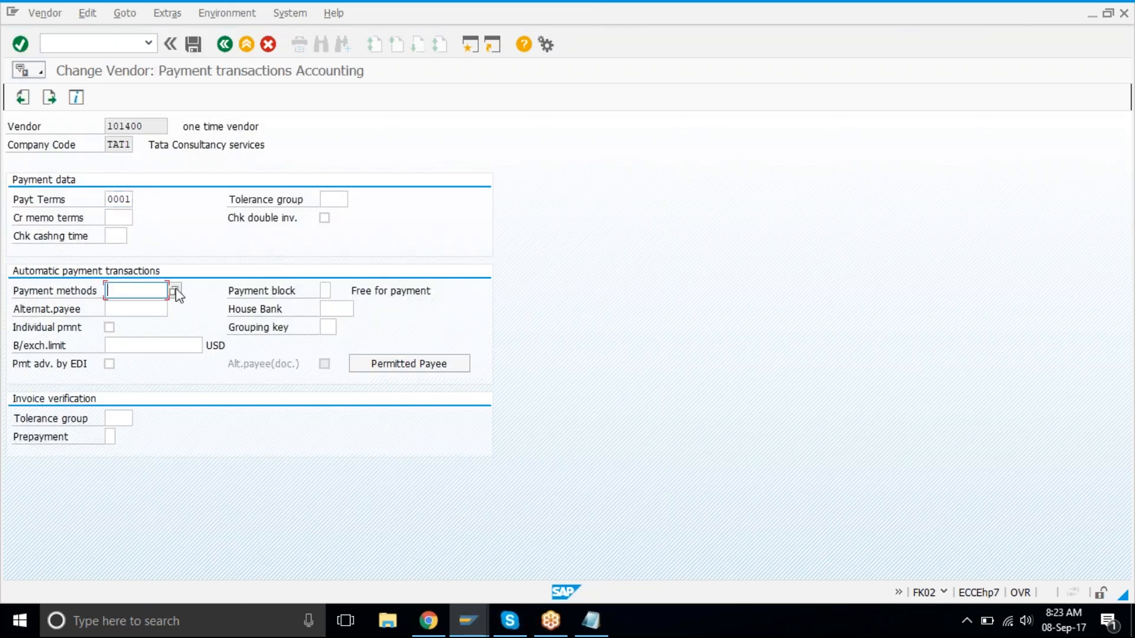
{"action": "left_click", "coordinate": [173, 288]}
{"action": "left_click", "coordinate": [40, 175]}
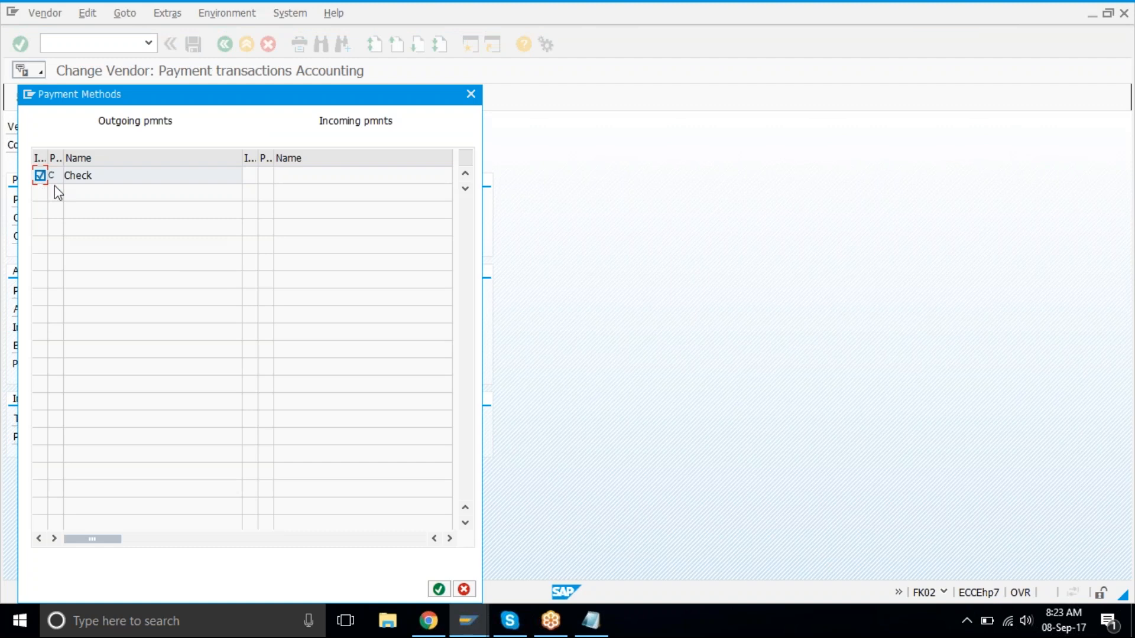
{"action": "left_click", "coordinate": [438, 590]}
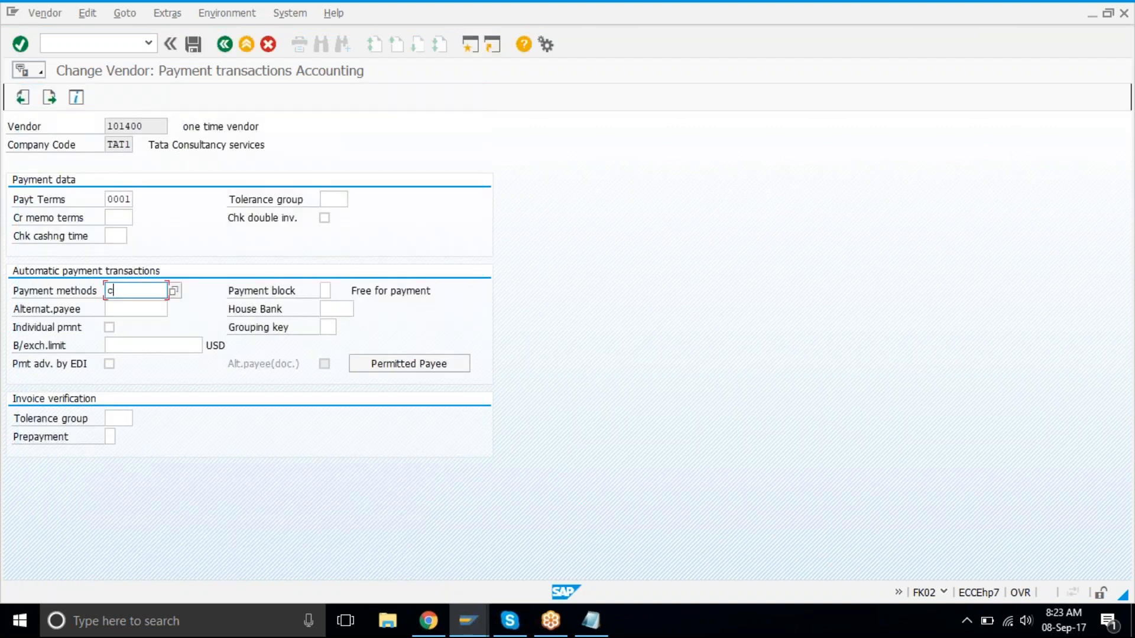
{"action": "key", "text": "Return"}
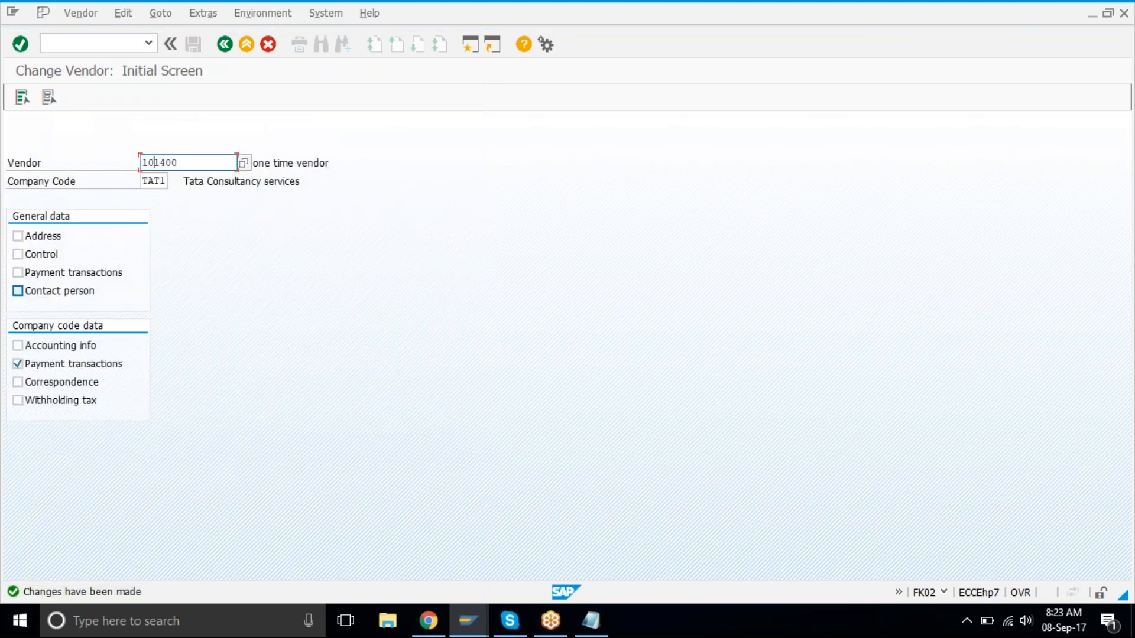
{"action": "key", "text": "Return"}
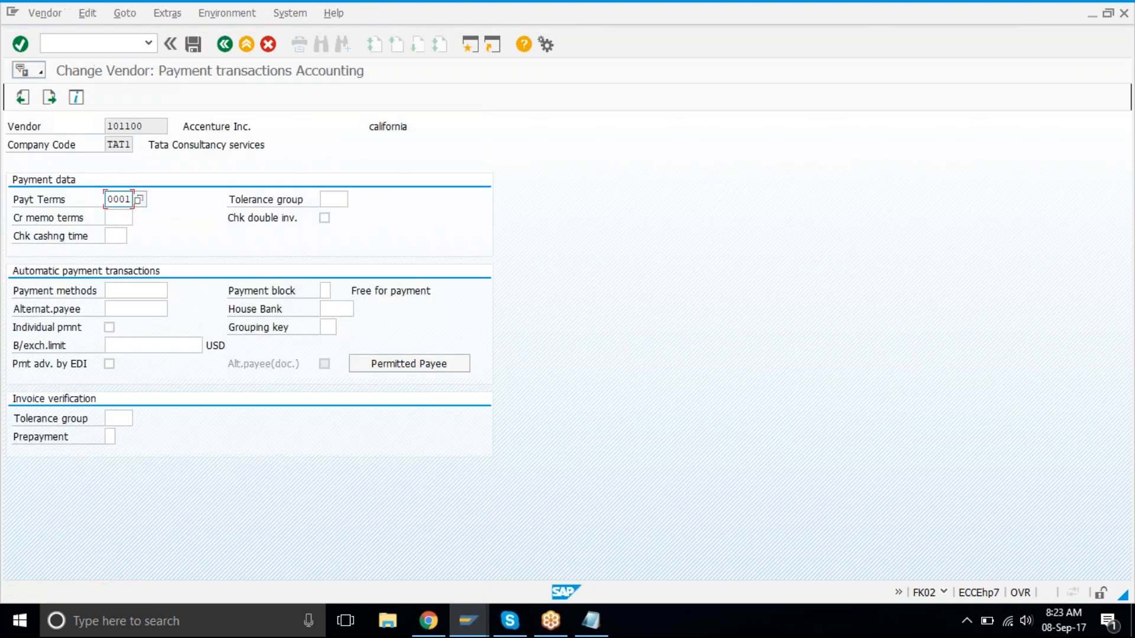
{"action": "key", "text": "Down"}
{"action": "key", "text": "Down"}
{"action": "key", "text": "Down"}
{"action": "key", "text": "Down"}
{"action": "key", "text": "Up"}
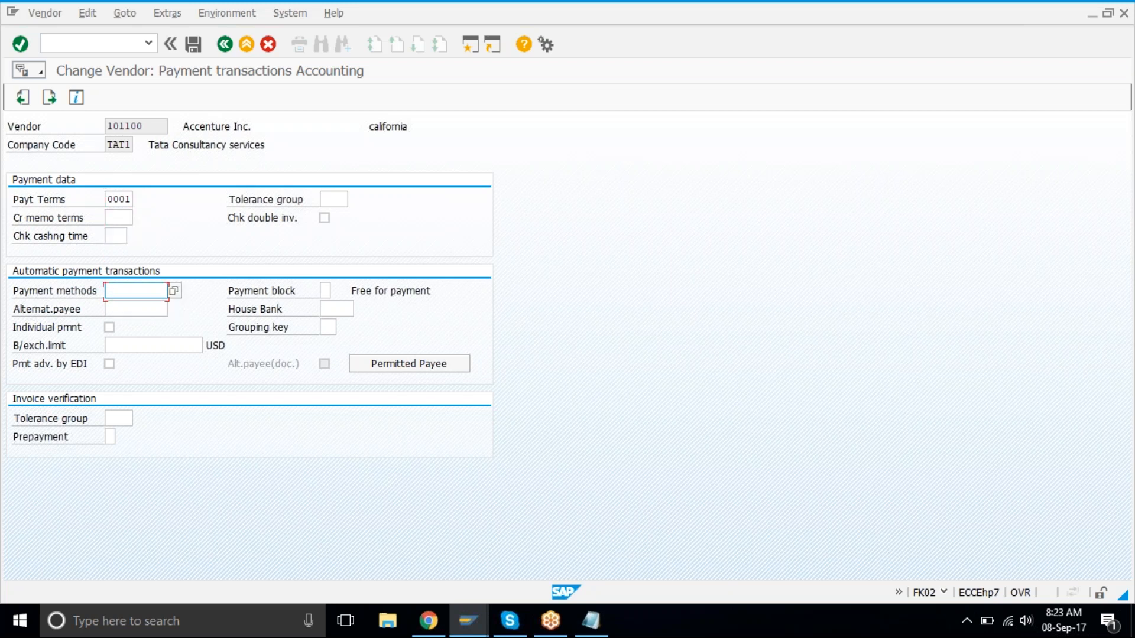
{"action": "type", "text": "c"}
{"action": "key", "text": "Return"}
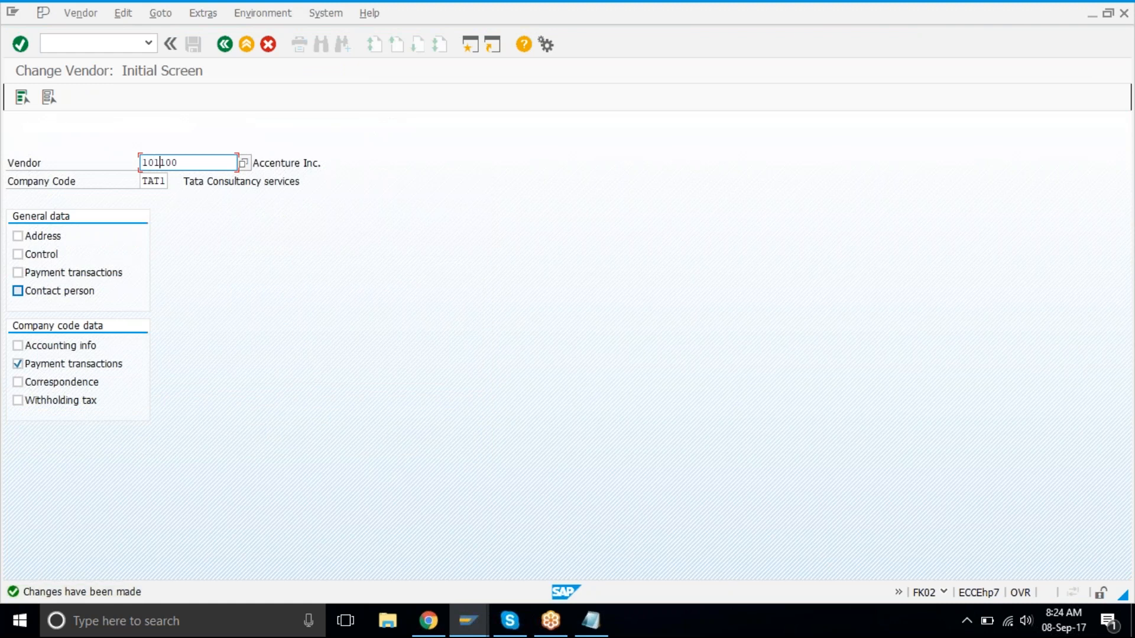
- Enter payment method C for vendors 101200 and 101300 and save each with Ctrl+S
{"action": "key", "text": "Return"}
{"action": "key", "text": "Down"}
{"action": "key", "text": "Down"}
{"action": "key", "text": "Down"}
{"action": "key", "text": "Down"}
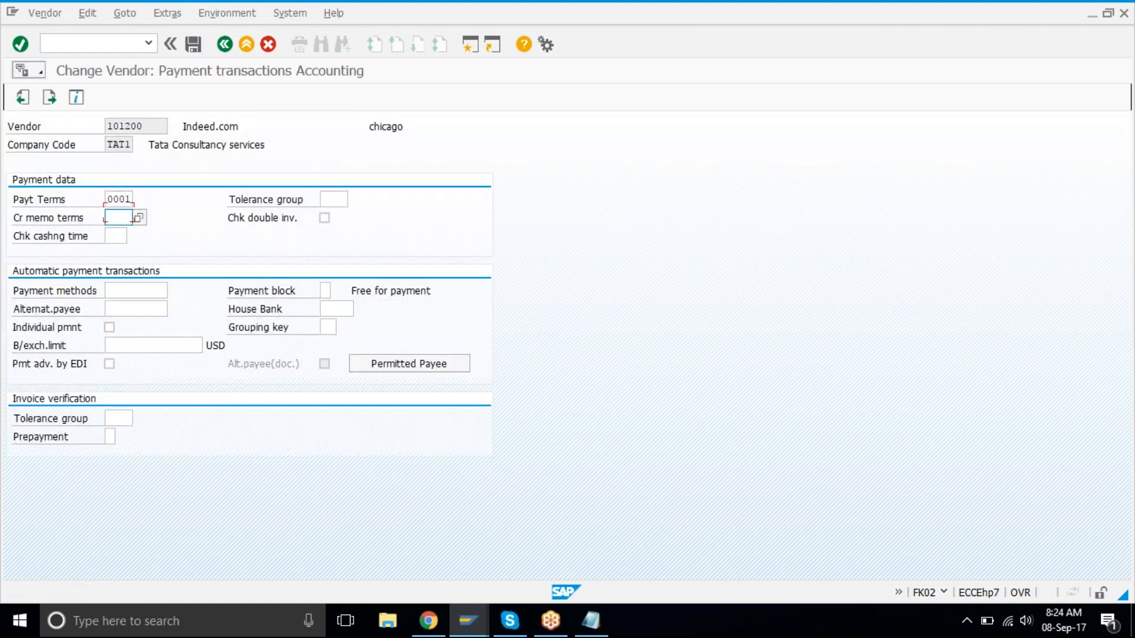
{"action": "key", "text": "Up"}
{"action": "type", "text": "c"}
{"action": "key", "text": "ctrl+s"}
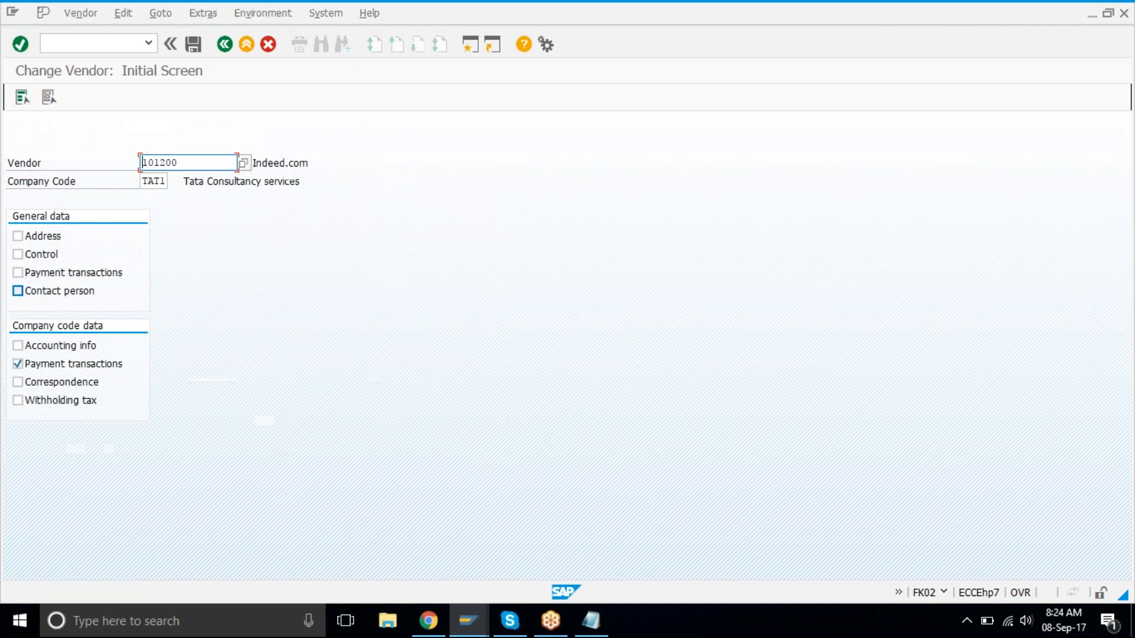
{"action": "type", "text": "3"}
{"action": "key", "text": "Return"}
{"action": "key", "text": "Down"}
{"action": "key", "text": "Down"}
{"action": "key", "text": "Down"}
{"action": "type", "text": "c"}
{"action": "key", "text": "ctrl+s"}
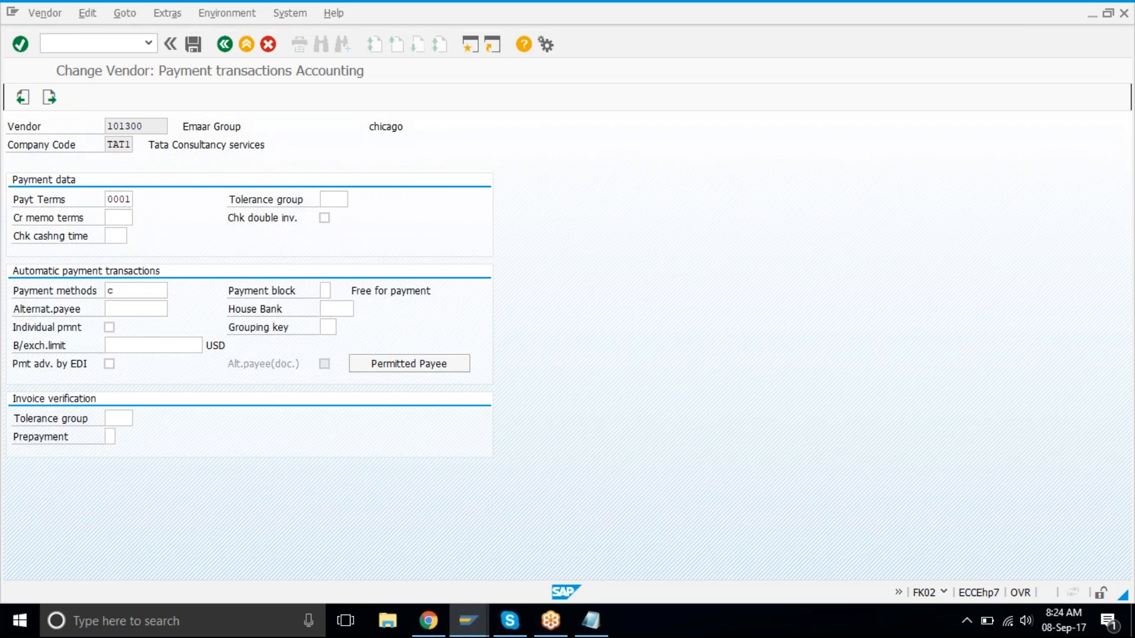
- Look up vendor DHL (101000) in TAT1, enter payment method C and save
{"action": "left_click", "coordinate": [247, 169]}
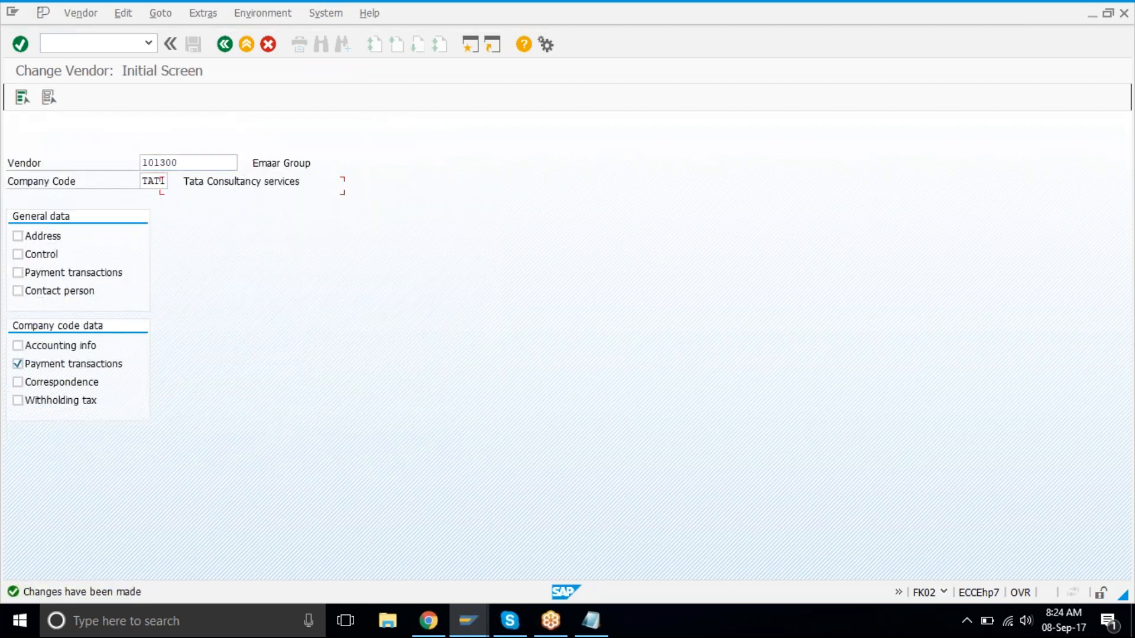
{"action": "key", "text": "F4"}
{"action": "key", "text": "Return"}
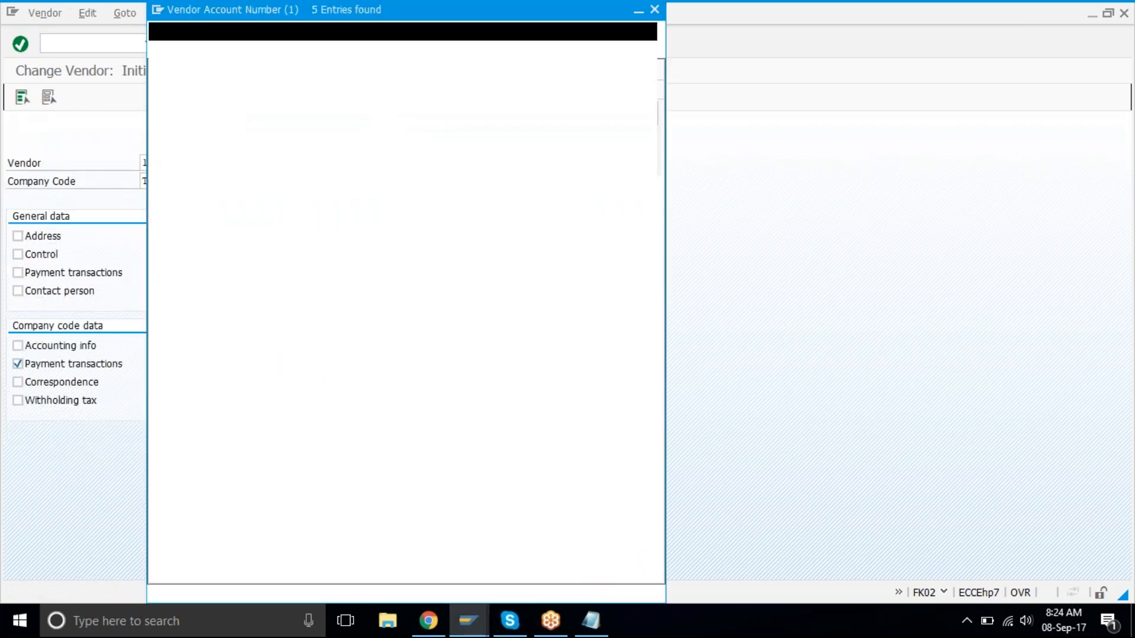
{"action": "double_click", "coordinate": [422, 189]}
{"action": "key", "text": "Return"}
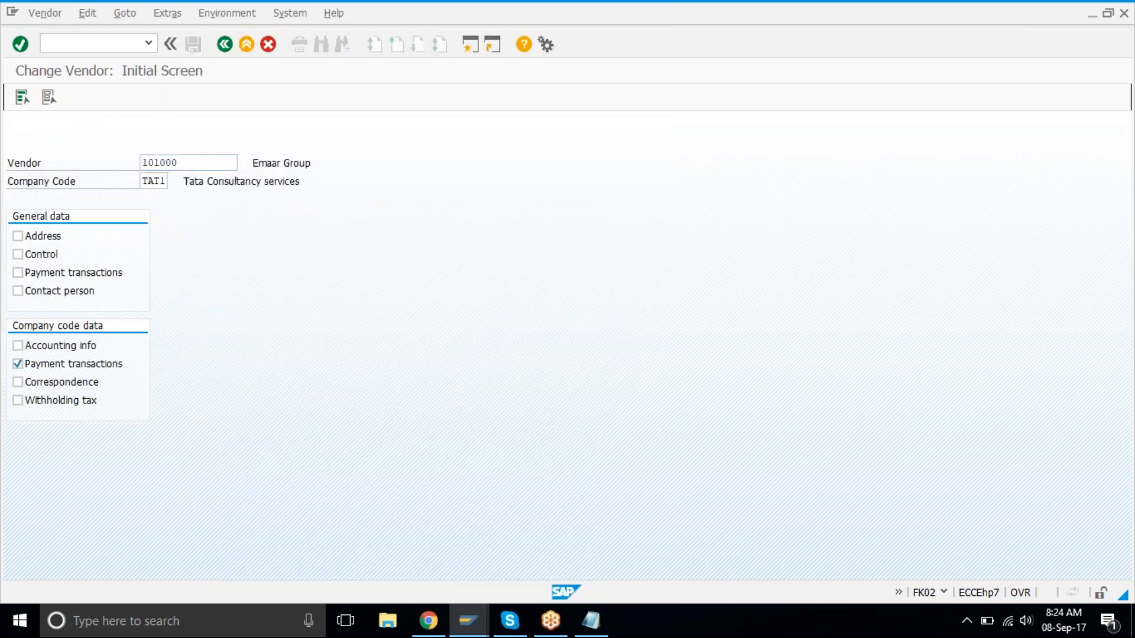
{"action": "left_click", "coordinate": [157, 292]}
{"action": "type", "text": "c"}
{"action": "key", "text": "ctrl+s"}
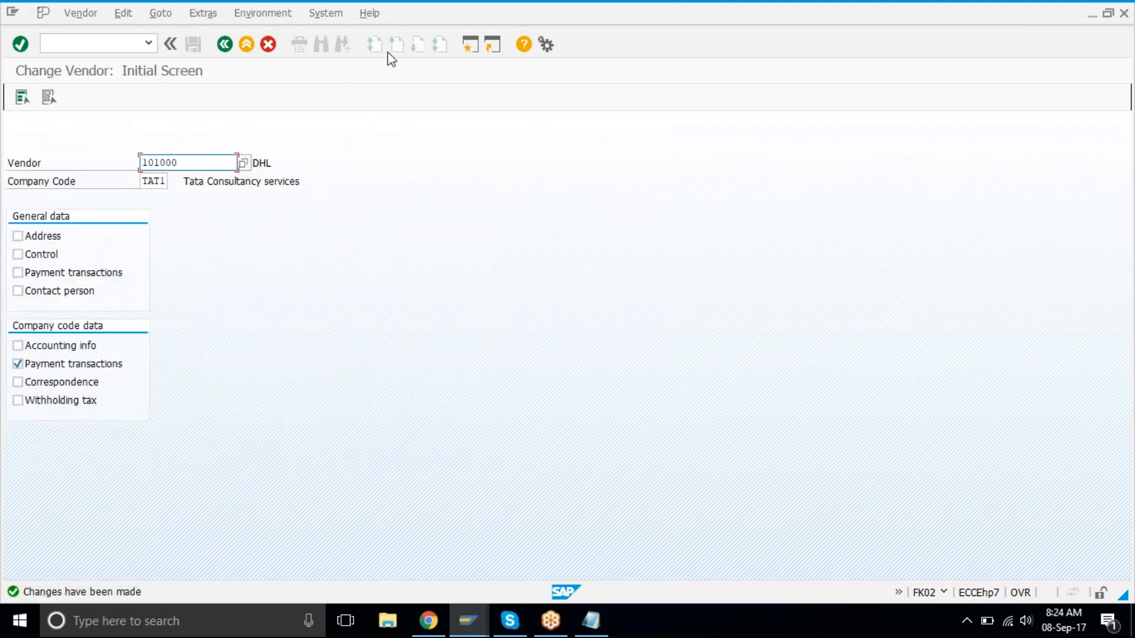
- Exit FK02 and collapse the Master Records and Accounts Payable menu folders
{"action": "left_click", "coordinate": [245, 46]}
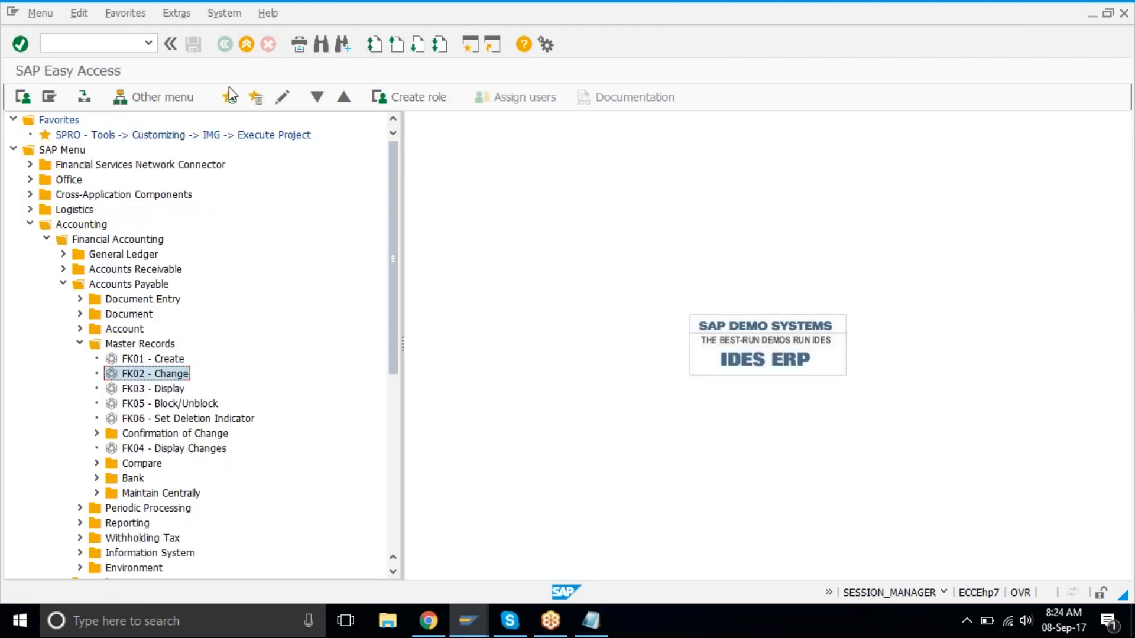
{"action": "left_click", "coordinate": [77, 347]}
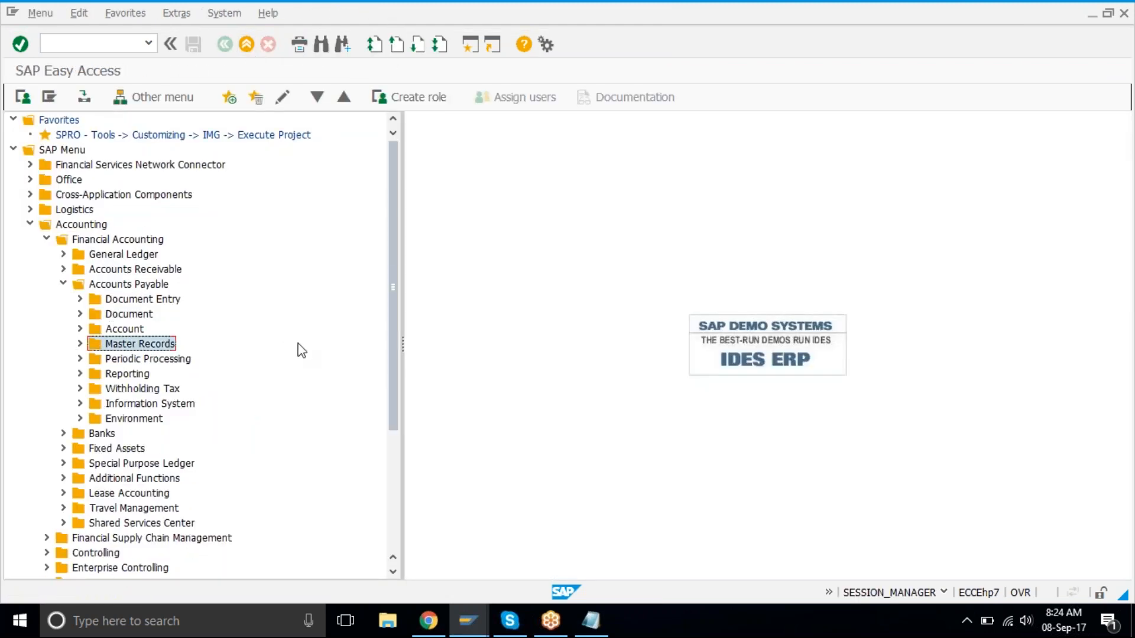
{"action": "left_click", "coordinate": [64, 284]}
- In Notepad, add 'done...' after fk02 and delete the payment medium and advice lines
{"action": "left_click", "coordinate": [589, 627]}
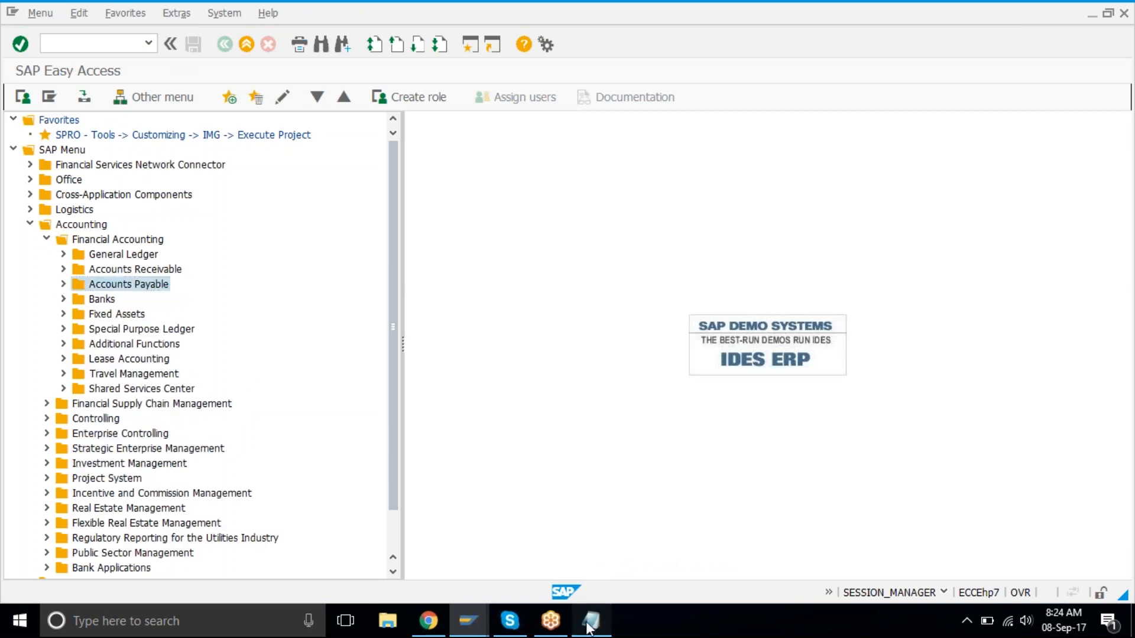
{"action": "left_click", "coordinate": [589, 626]}
{"action": "type", "text": "done..."}
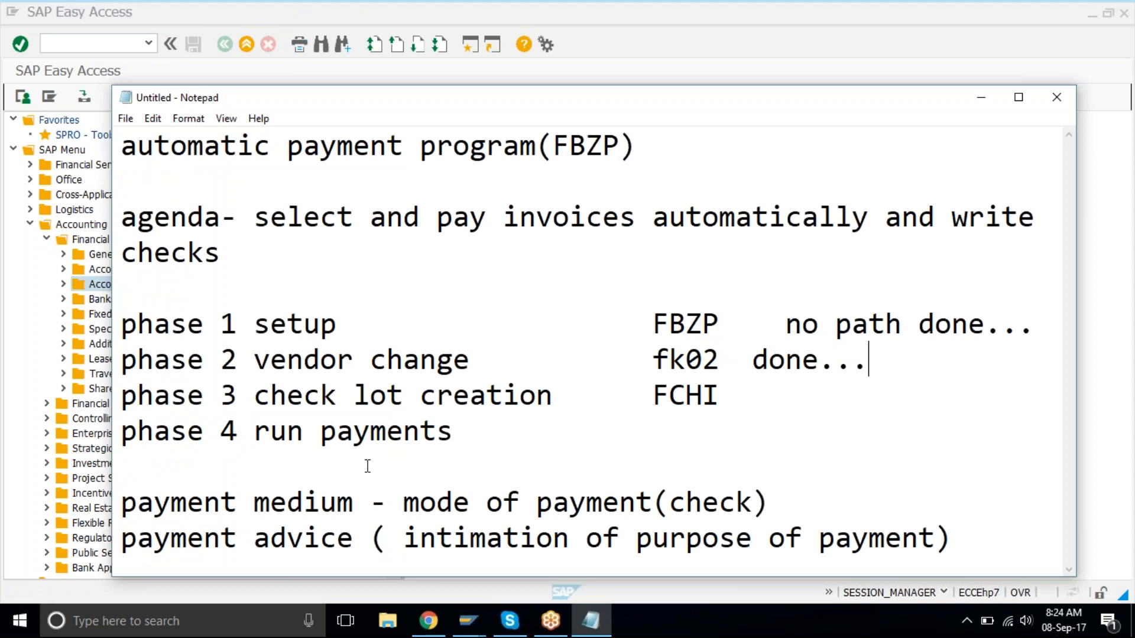
{"action": "left_click_drag", "start_coordinate": [203, 466], "coordinate": [952, 556]}
{"action": "key", "text": "Delete"}
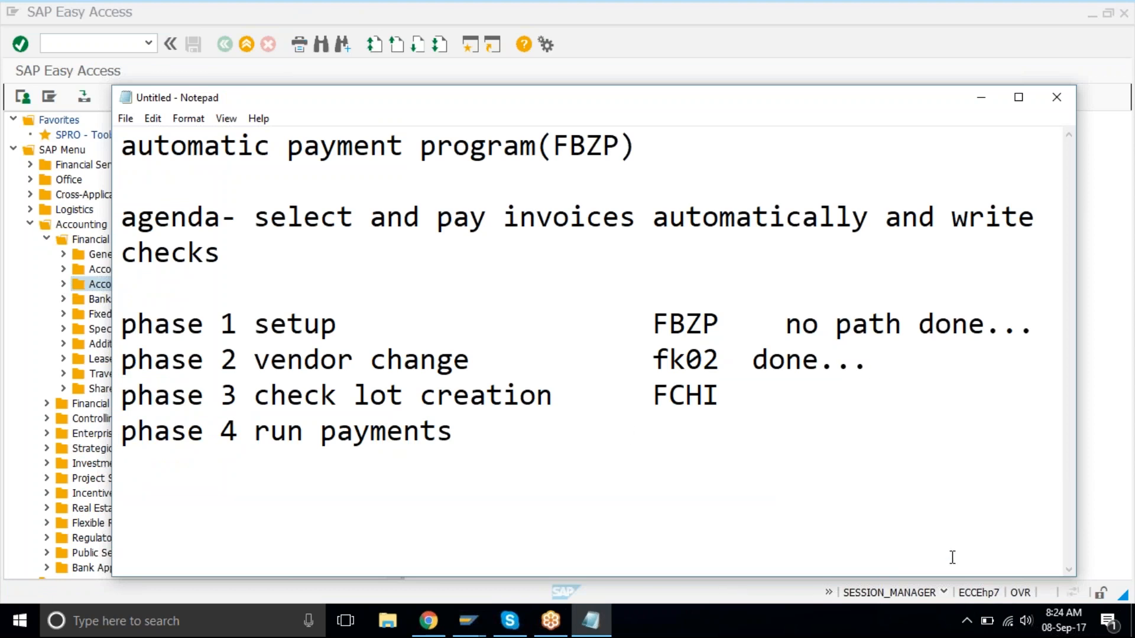
{"action": "left_click", "coordinate": [935, 362]}
{"action": "key", "text": "Return"}
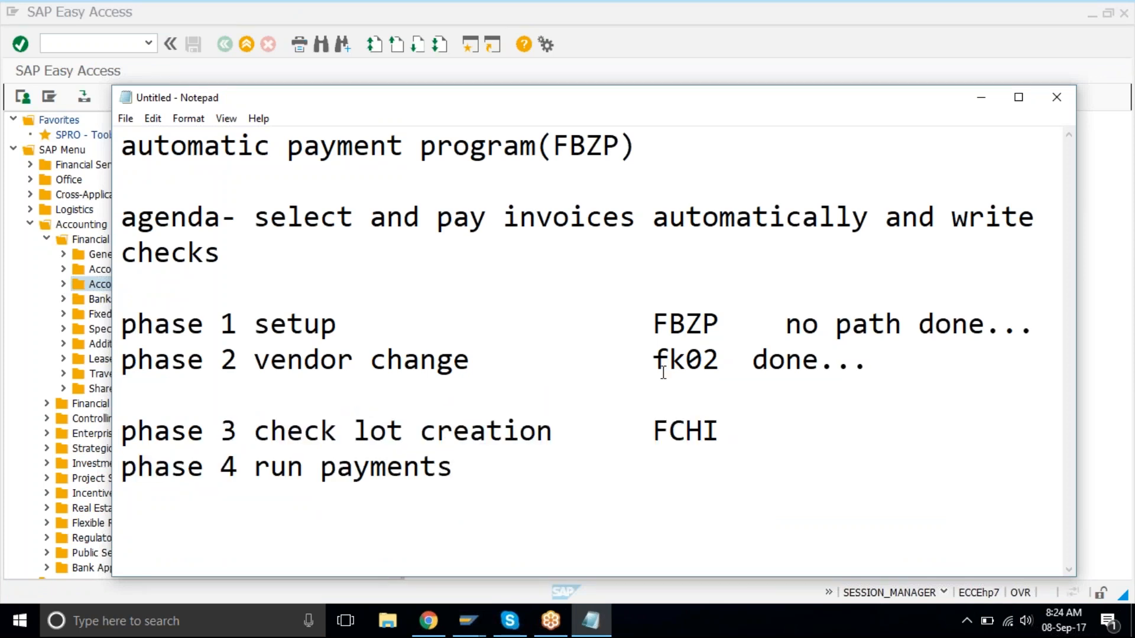
{"action": "left_click", "coordinate": [476, 8]}
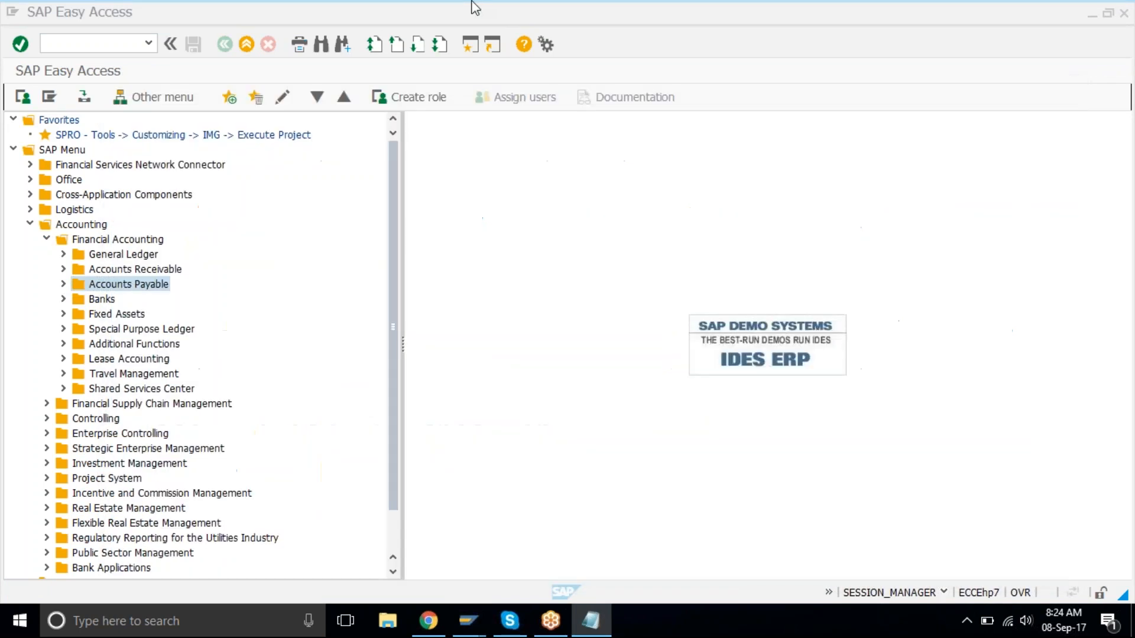
- Run FCHI with house bank BOA and account ID 1000 for TAT1, then enter change mode
{"action": "right_click", "coordinate": [106, 48]}
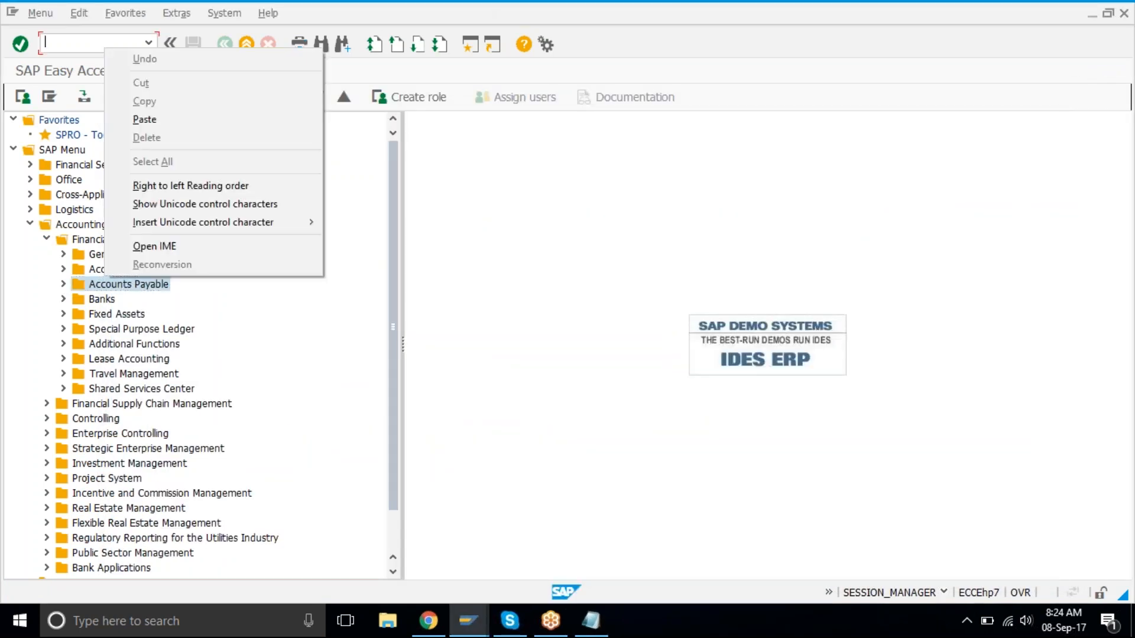
{"action": "left_click", "coordinate": [78, 48]}
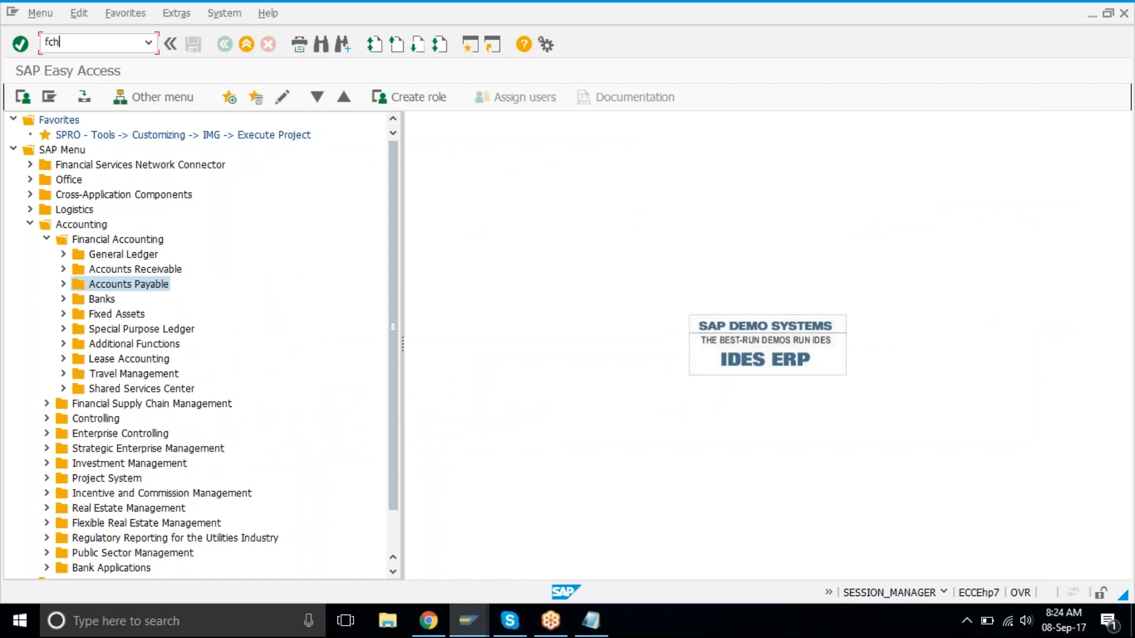
{"action": "key", "text": "Return"}
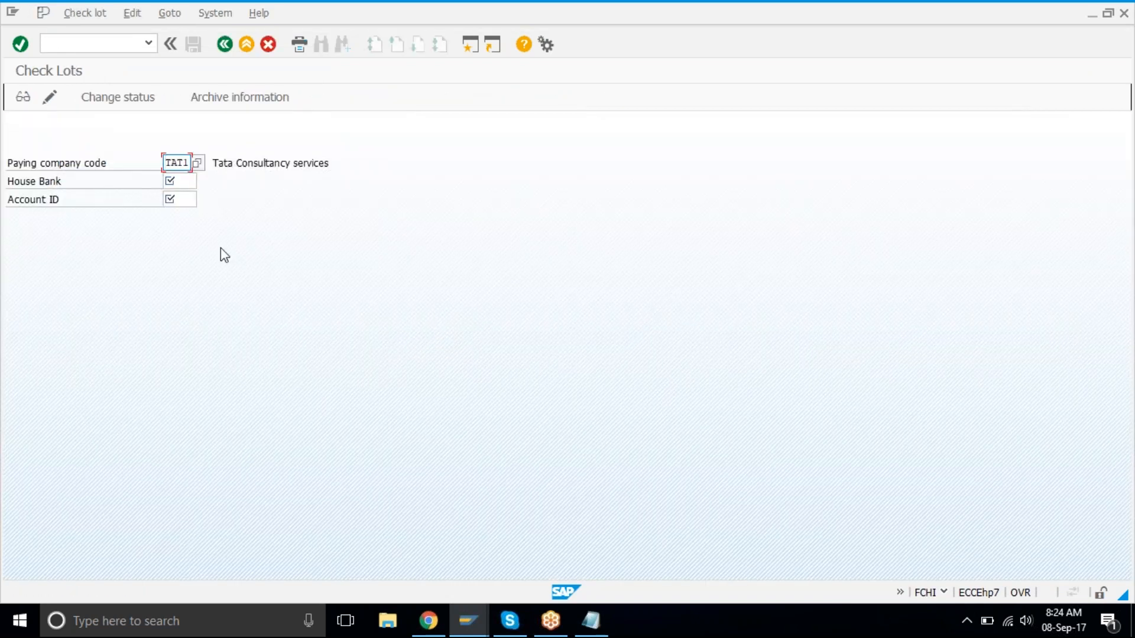
{"action": "left_click", "coordinate": [173, 181]}
{"action": "left_click", "coordinate": [201, 182]}
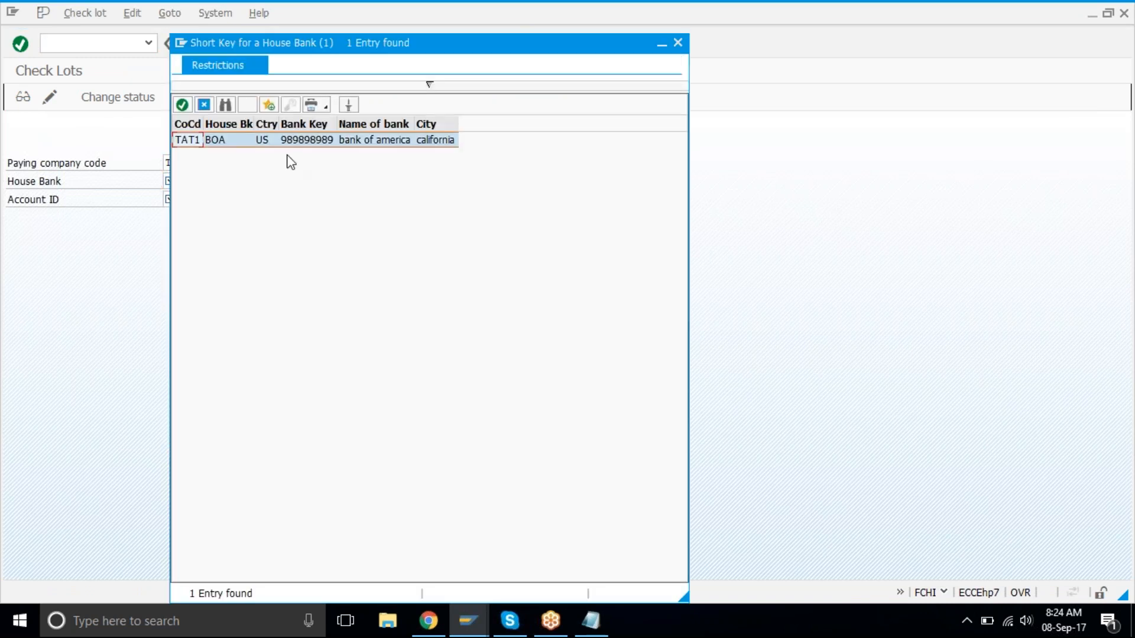
{"action": "double_click", "coordinate": [296, 140]}
{"action": "left_click", "coordinate": [195, 200]}
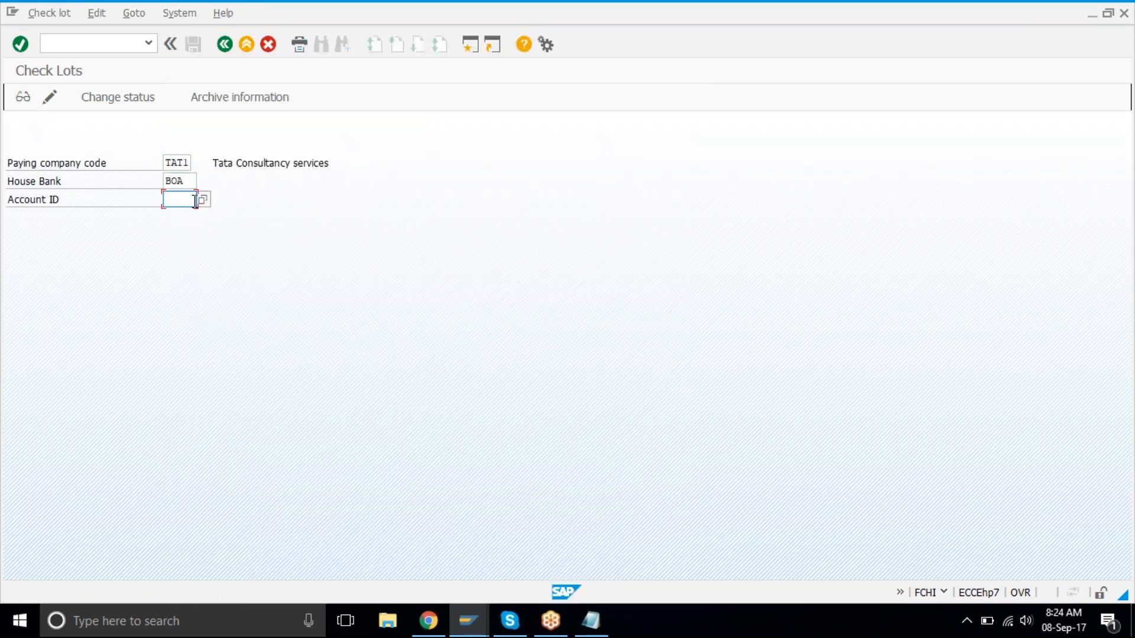
{"action": "left_click", "coordinate": [203, 202]}
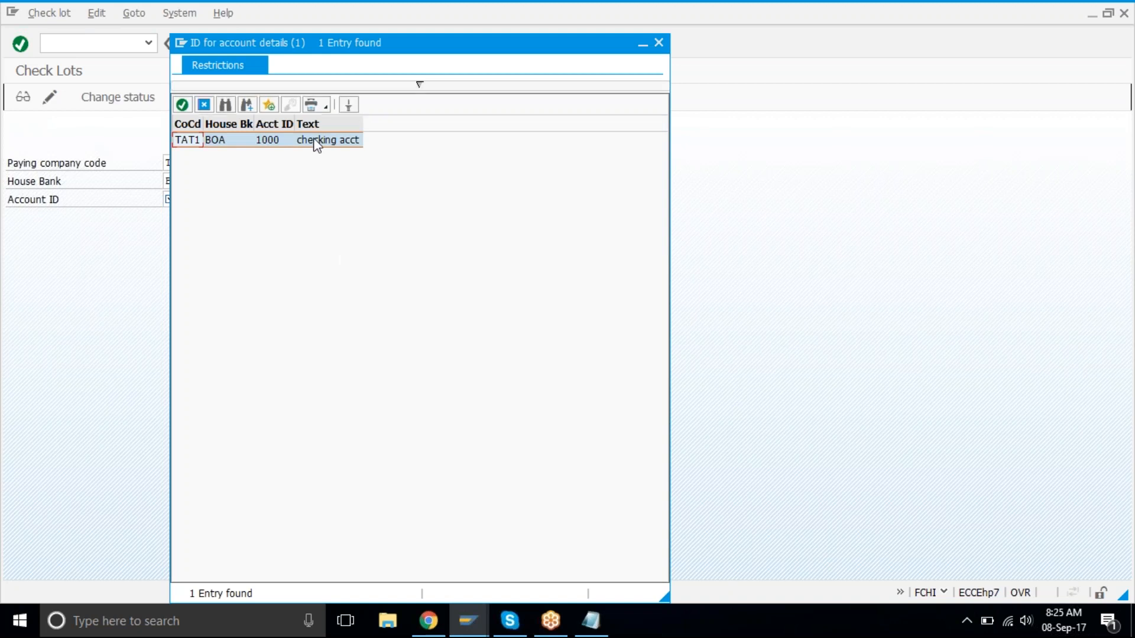
{"action": "double_click", "coordinate": [317, 142]}
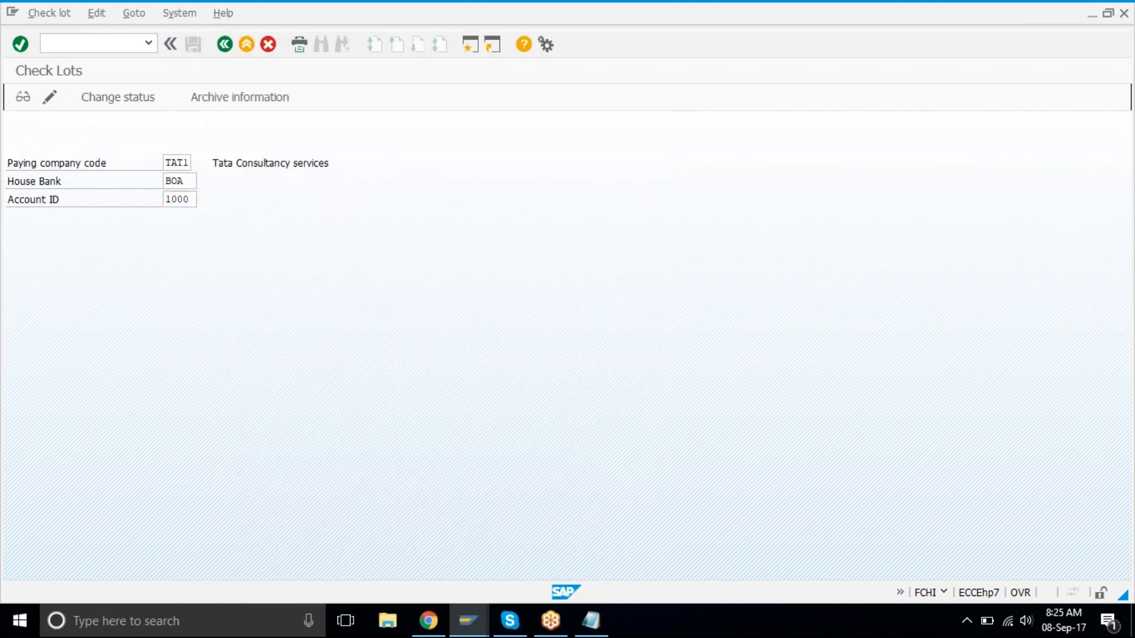
{"action": "key", "text": "Return"}
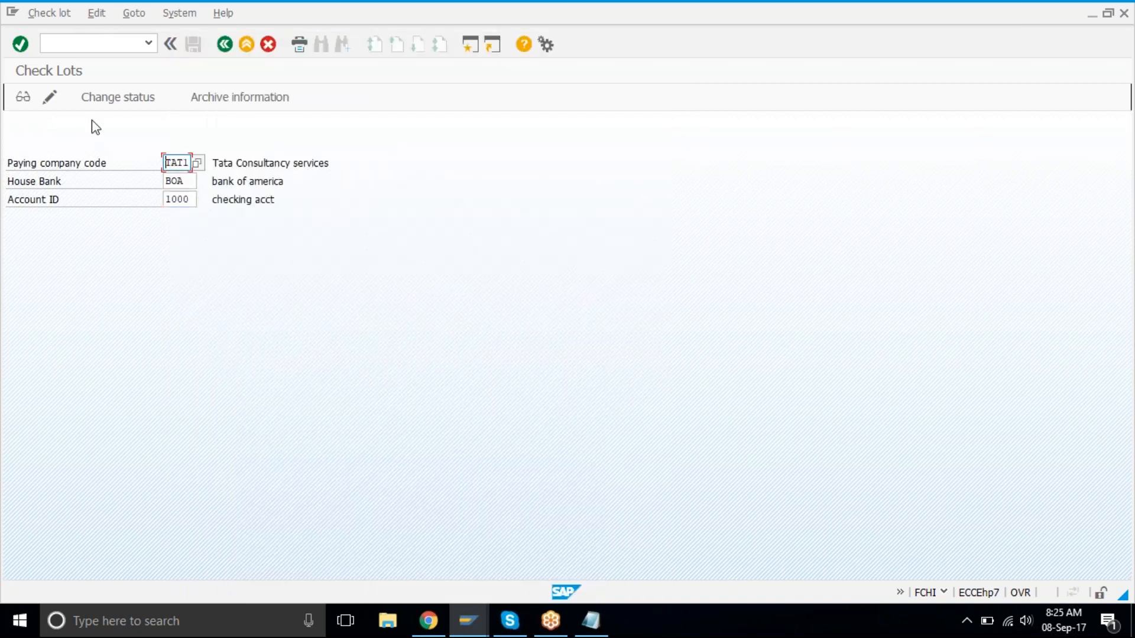
{"action": "left_click", "coordinate": [50, 98]}
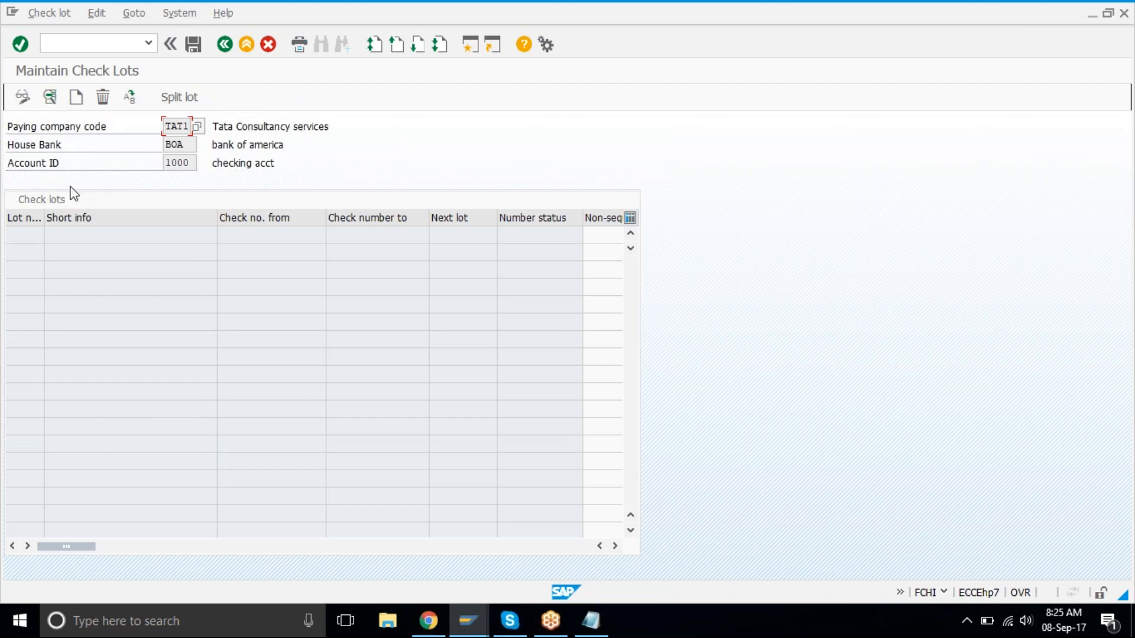
- Create check lot 1 for checks 101000–101999, short info BOA, purchase date 08.09.2017
{"action": "left_click", "coordinate": [75, 98]}
{"action": "type", "text": "1"}
{"action": "key", "text": "Tab"}
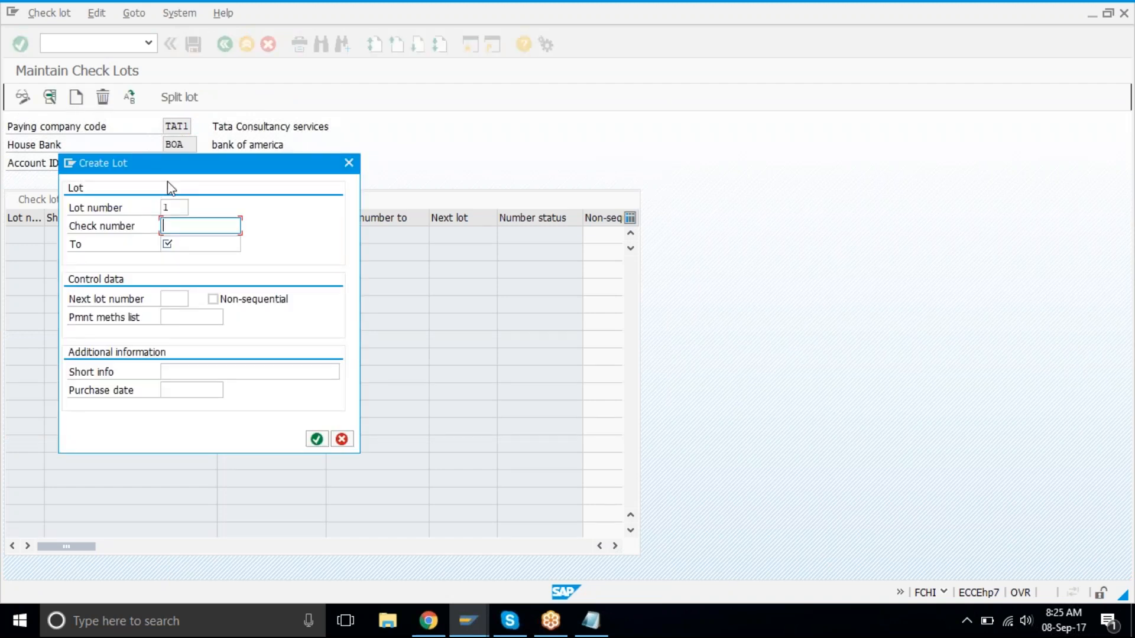
{"action": "type", "text": "10"}
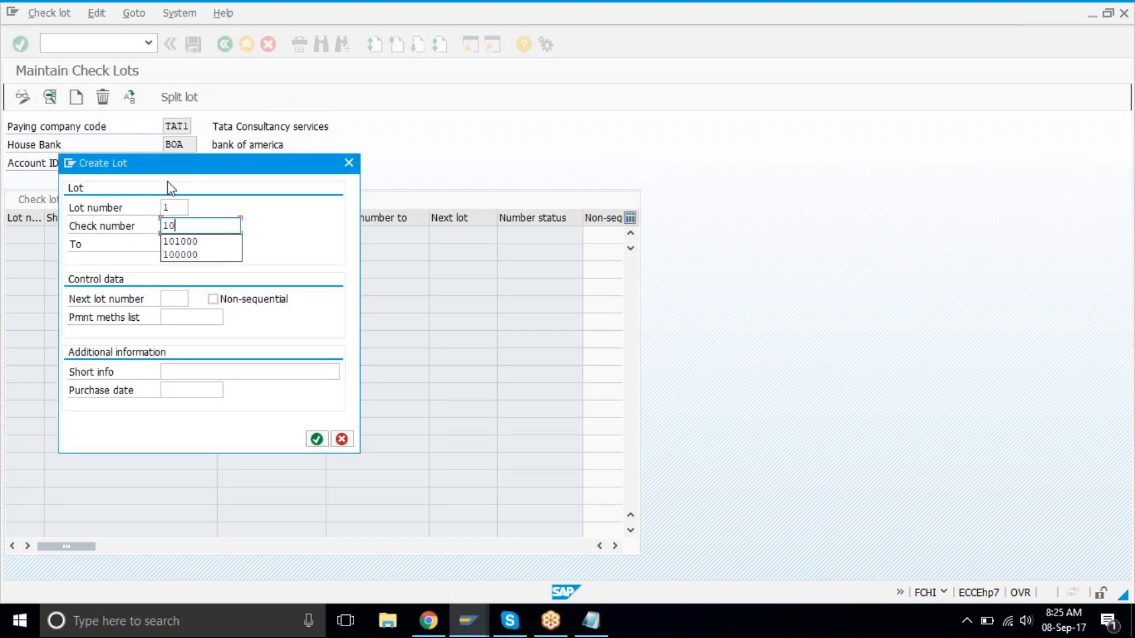
{"action": "type", "text": "1000"}
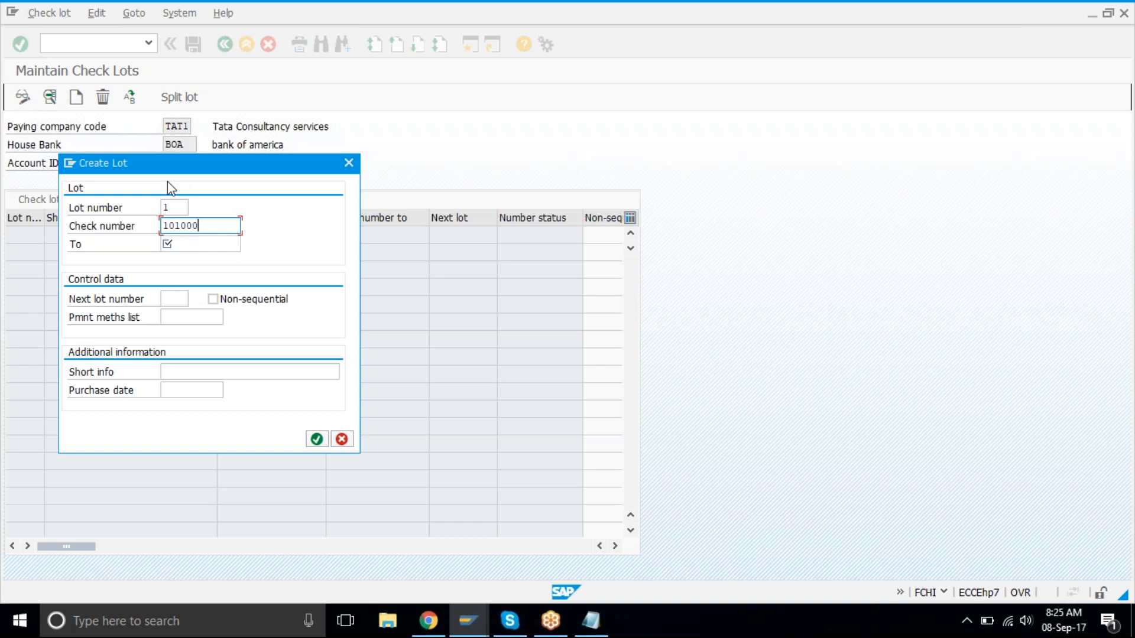
{"action": "key", "text": "Tab"}
{"action": "type", "text": "101999"}
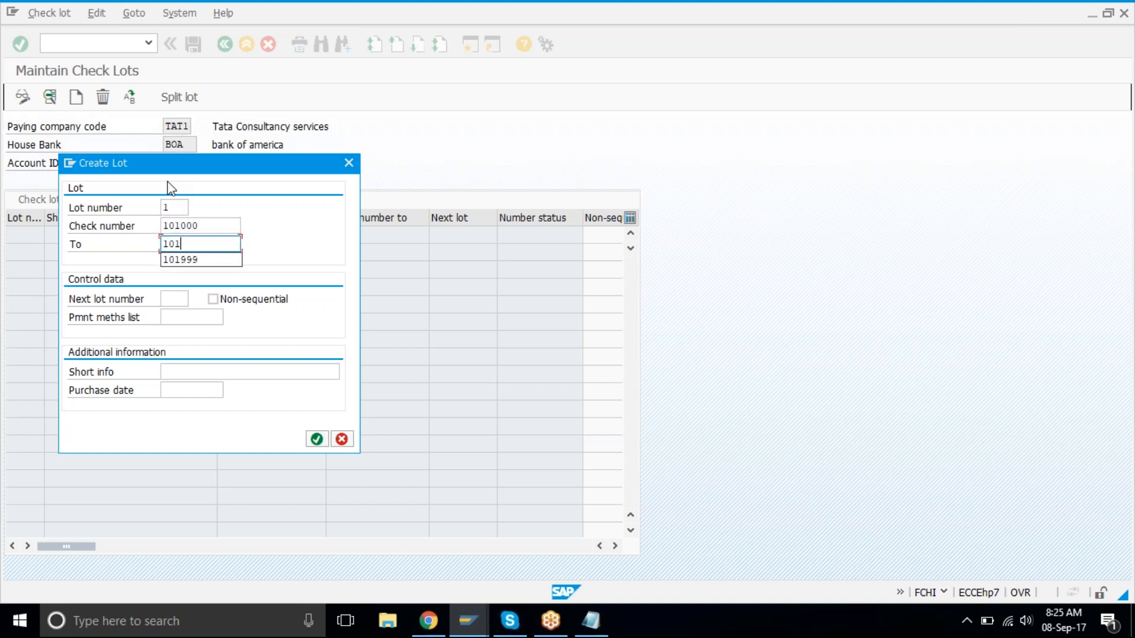
{"action": "key", "text": "Tab"}
{"action": "key", "text": "Tab"}
{"action": "key", "text": "Tab"}
{"action": "key", "text": "Tab"}
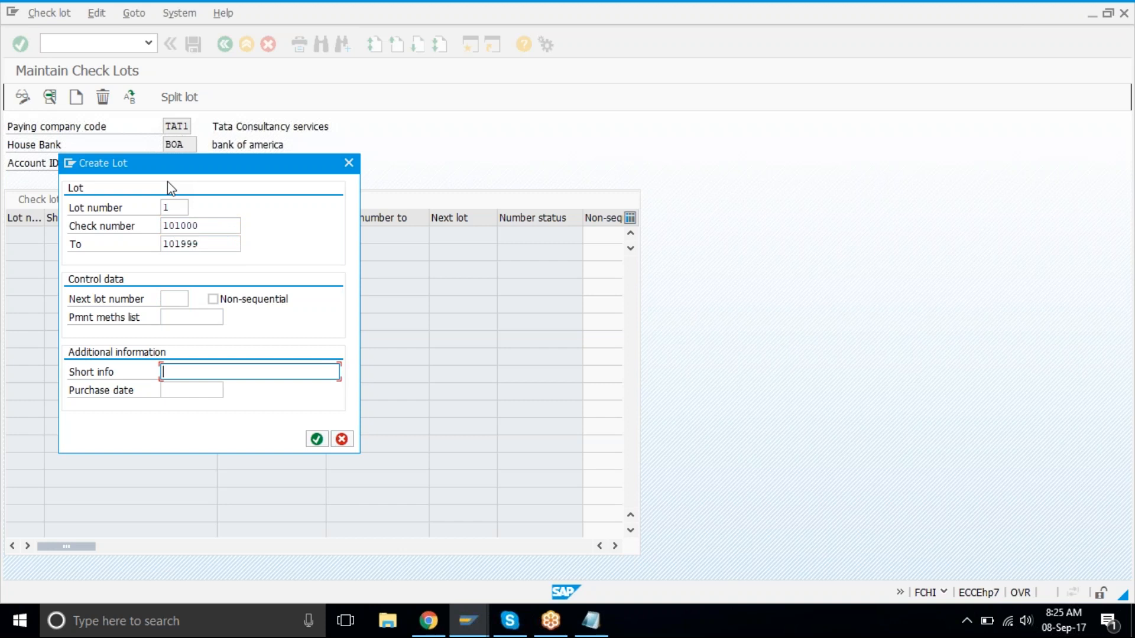
{"action": "type", "text": "BOA Check lot 1"}
{"action": "key", "text": "Tab"}
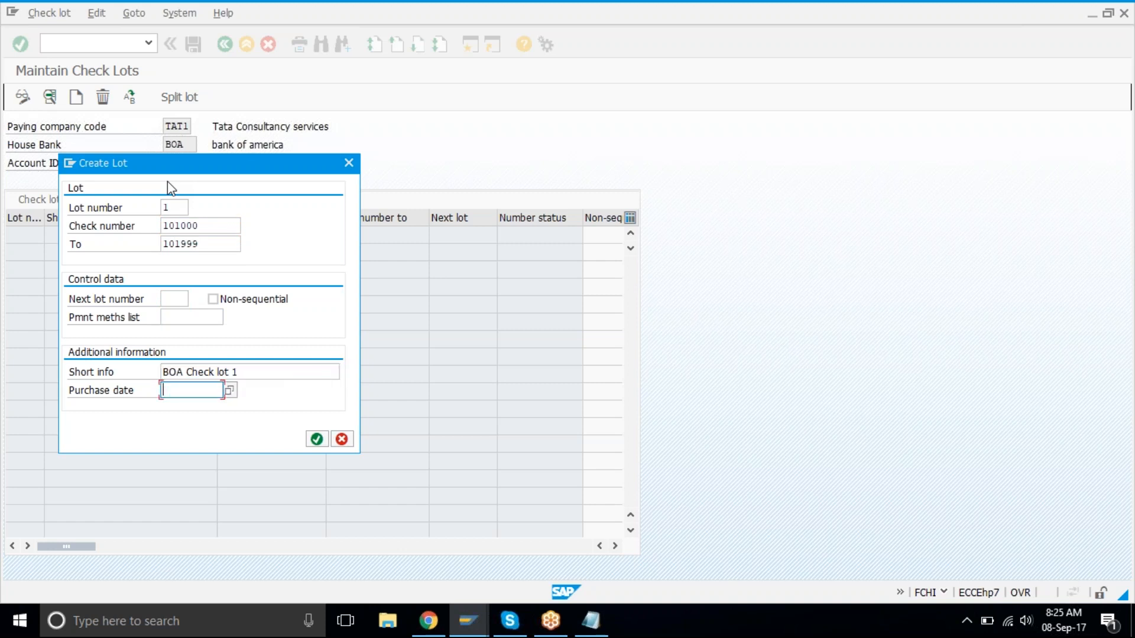
{"action": "key", "text": "Return"}
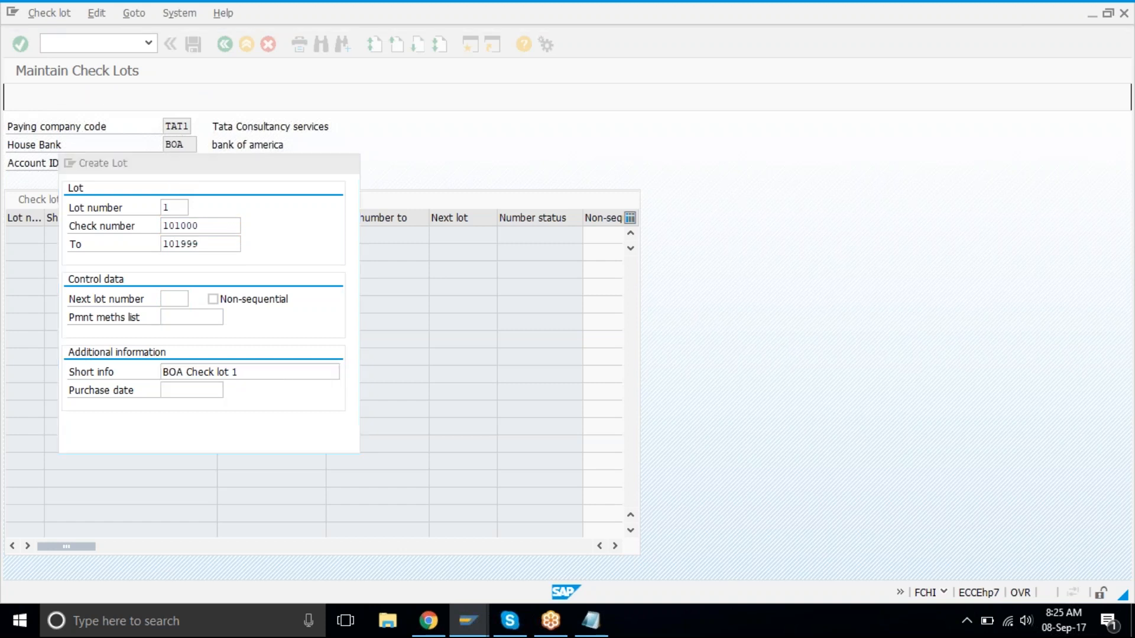
{"action": "key", "text": "Return"}
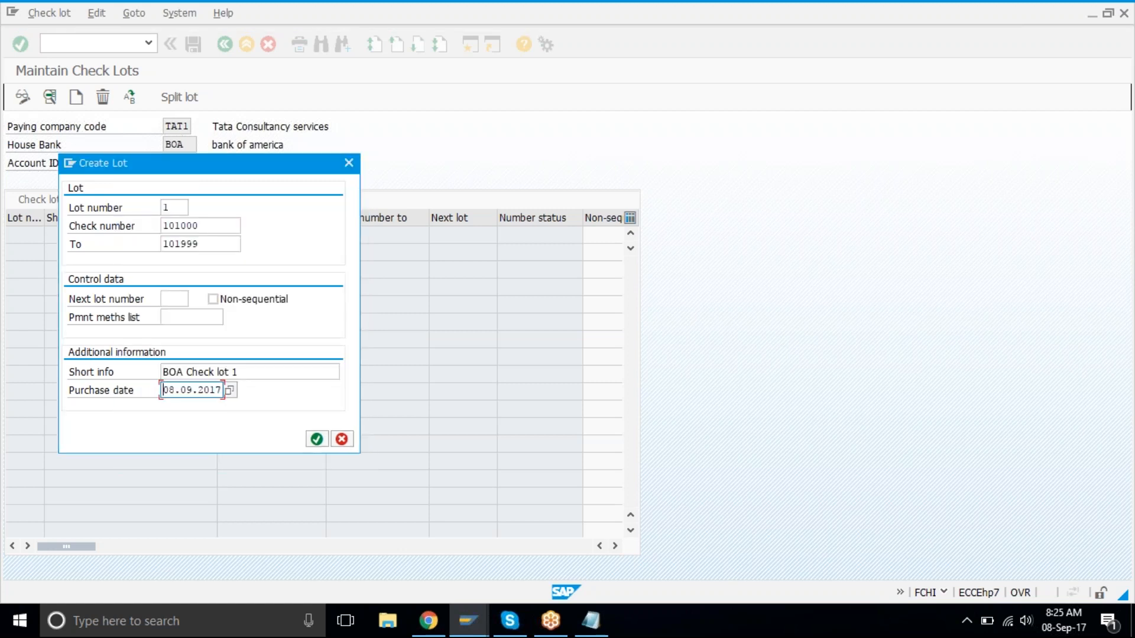
{"action": "key", "text": "Return"}
- Create check lot 2 for checks 102000–102999, described 'BOA Check lot 2', dated 08.09.2017
{"action": "left_click", "coordinate": [81, 99]}
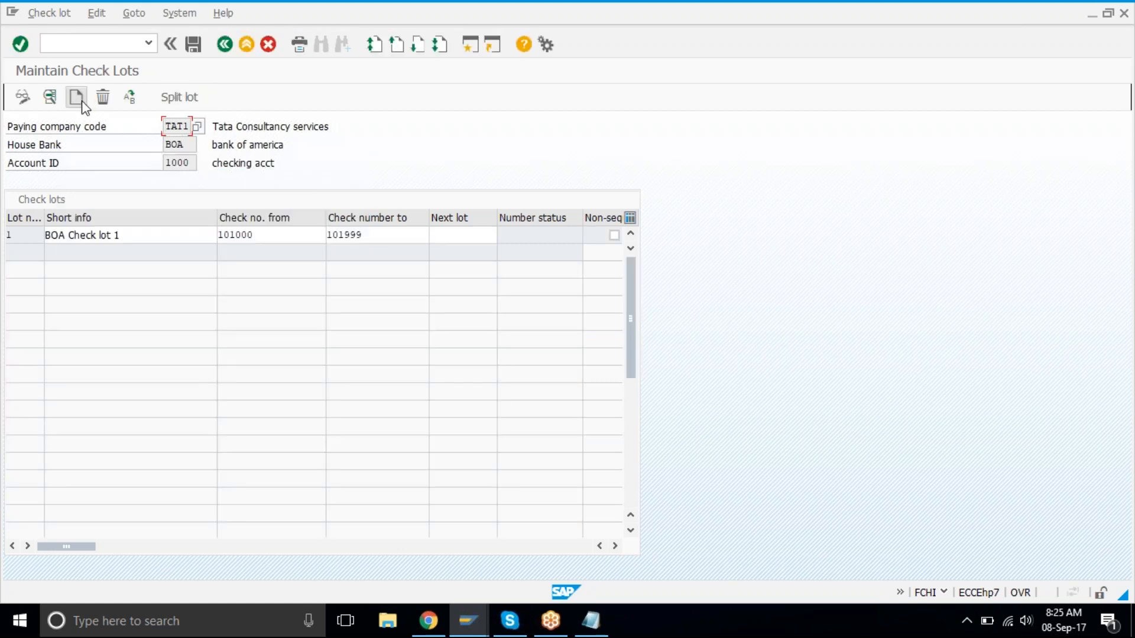
{"action": "type", "text": "2"}
{"action": "key", "text": "Tab"}
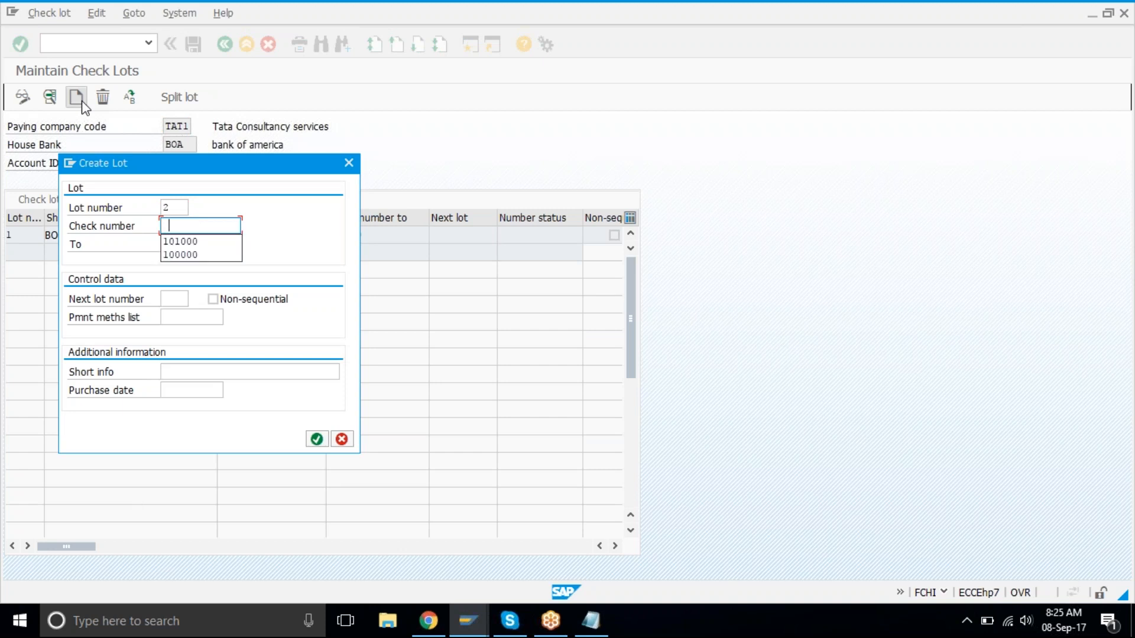
{"action": "key", "text": "Down"}
{"action": "key", "text": "Return"}
{"action": "type", "text": "2"}
{"action": "key", "text": "Tab"}
{"action": "type", "text": "102999"}
{"action": "key", "text": "Tab"}
{"action": "key", "text": "Tab"}
{"action": "key", "text": "Tab"}
{"action": "key", "text": "Tab"}
{"action": "key", "text": "shift+Tab"}
{"action": "key", "text": "Down"}
{"action": "key", "text": "Down"}
{"action": "key", "text": "Return"}
{"action": "key", "text": "BackSpace"}
{"action": "type", "text": "2"}
{"action": "key", "text": "Tab"}
{"action": "key", "text": "Down"}
{"action": "key", "text": "Down"}
{"action": "key", "text": "Return"}
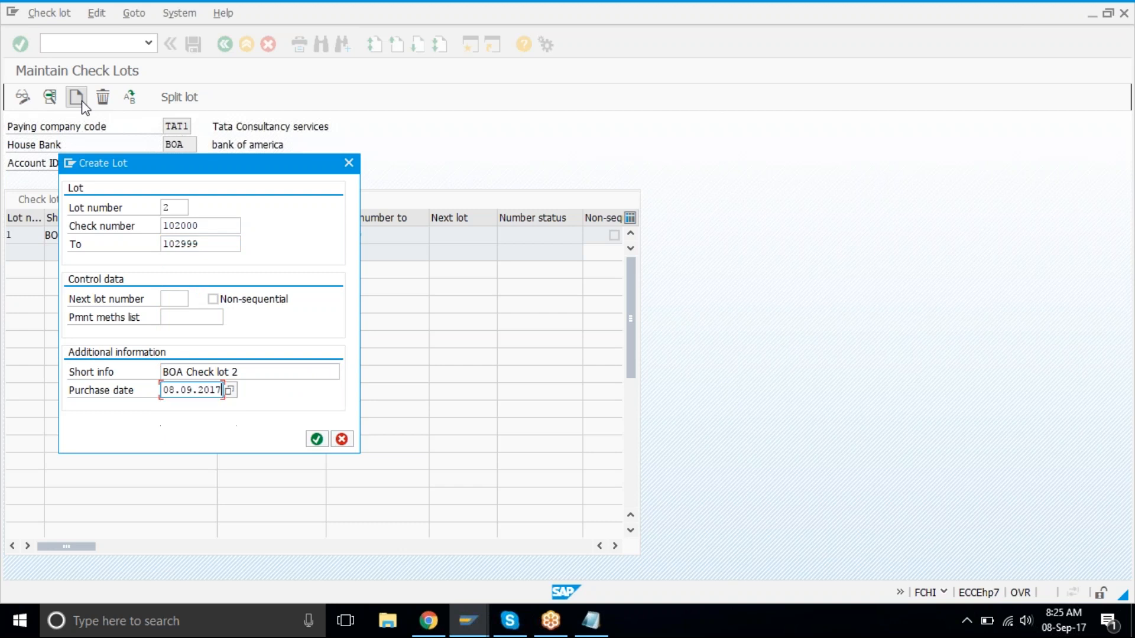
{"action": "left_click_drag", "start_coordinate": [193, 160], "coordinate": [550, 133]}
{"action": "left_click", "coordinate": [674, 412]}
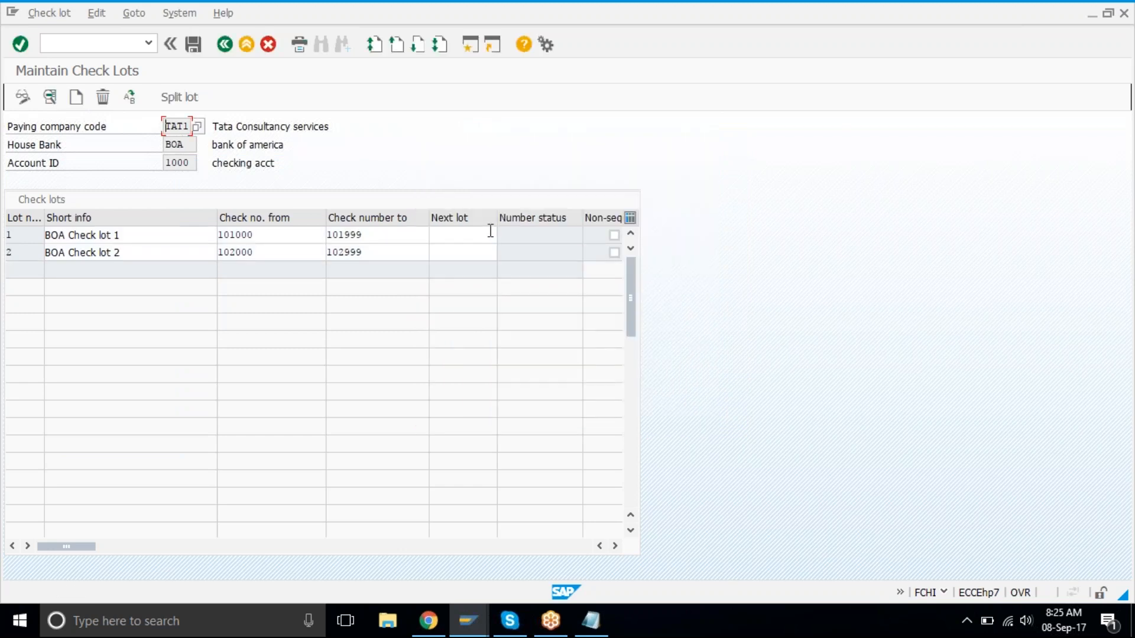
- Set lot 2 as lot 1's next lot, save both lots and return to Easy Access
{"action": "left_click", "coordinate": [473, 235]}
{"action": "type", "text": "2"}
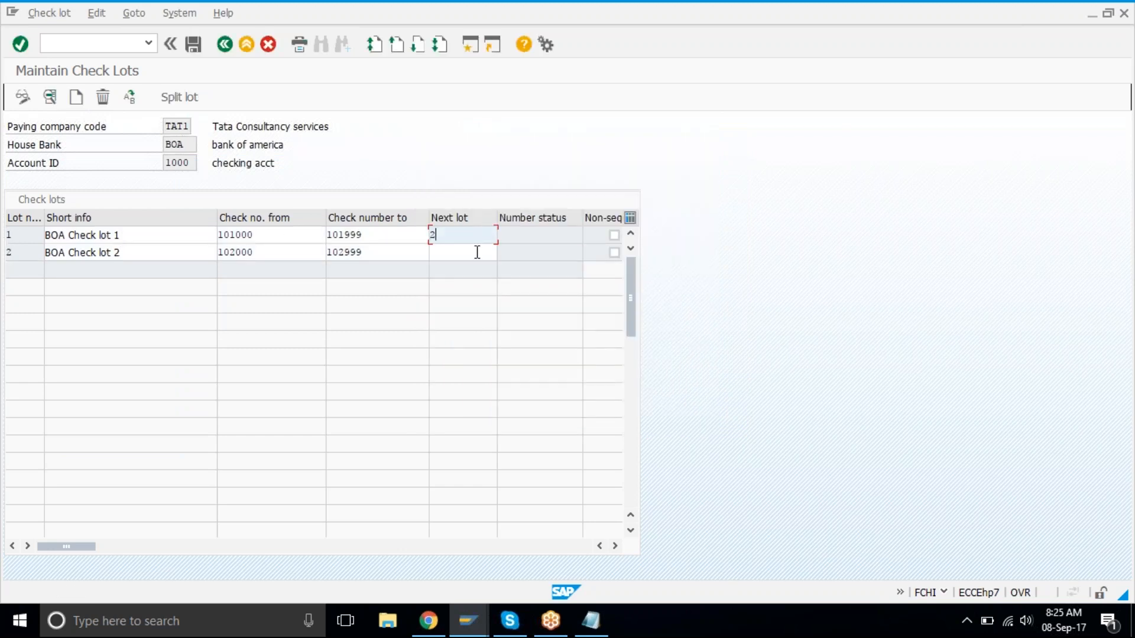
{"action": "left_click", "coordinate": [178, 237]}
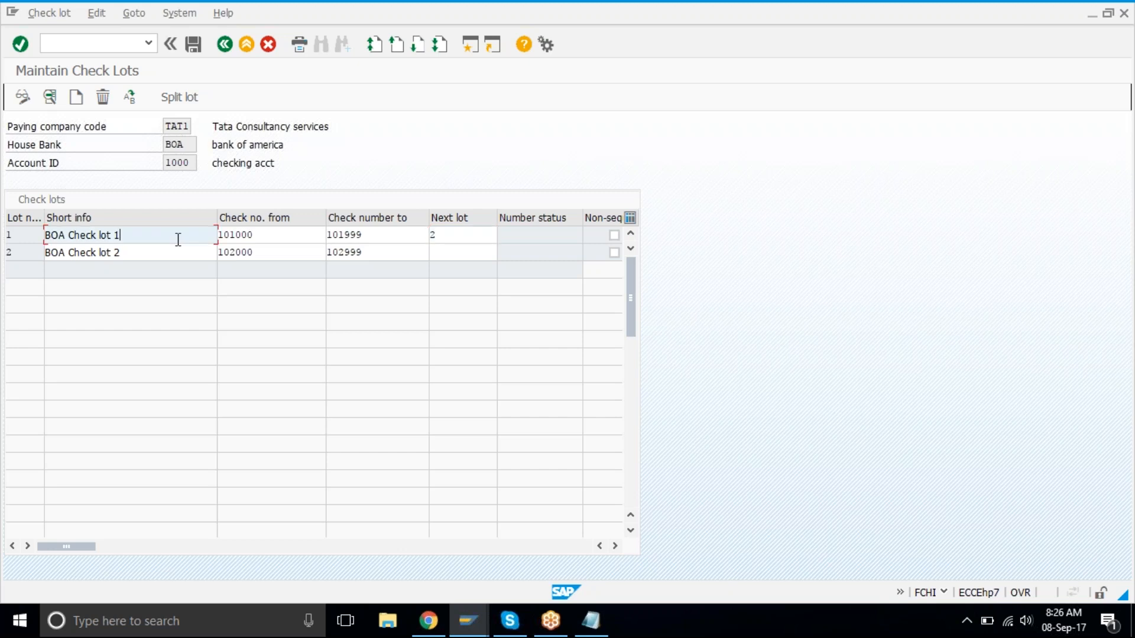
{"action": "left_click", "coordinate": [296, 234]}
{"action": "left_click", "coordinate": [375, 235]}
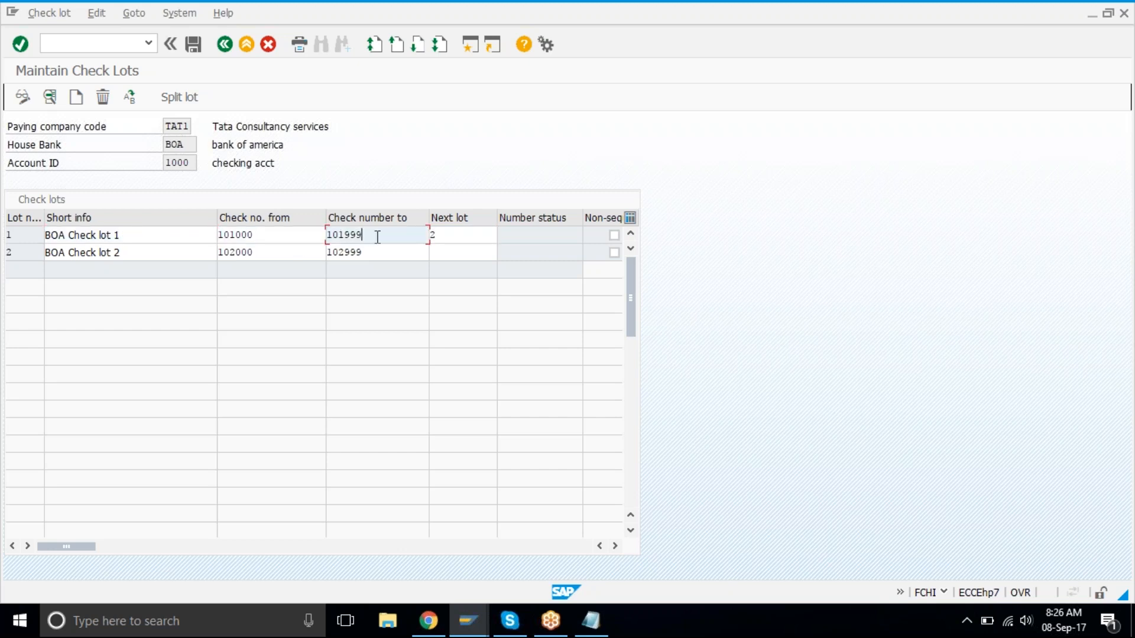
{"action": "left_click", "coordinate": [469, 233]}
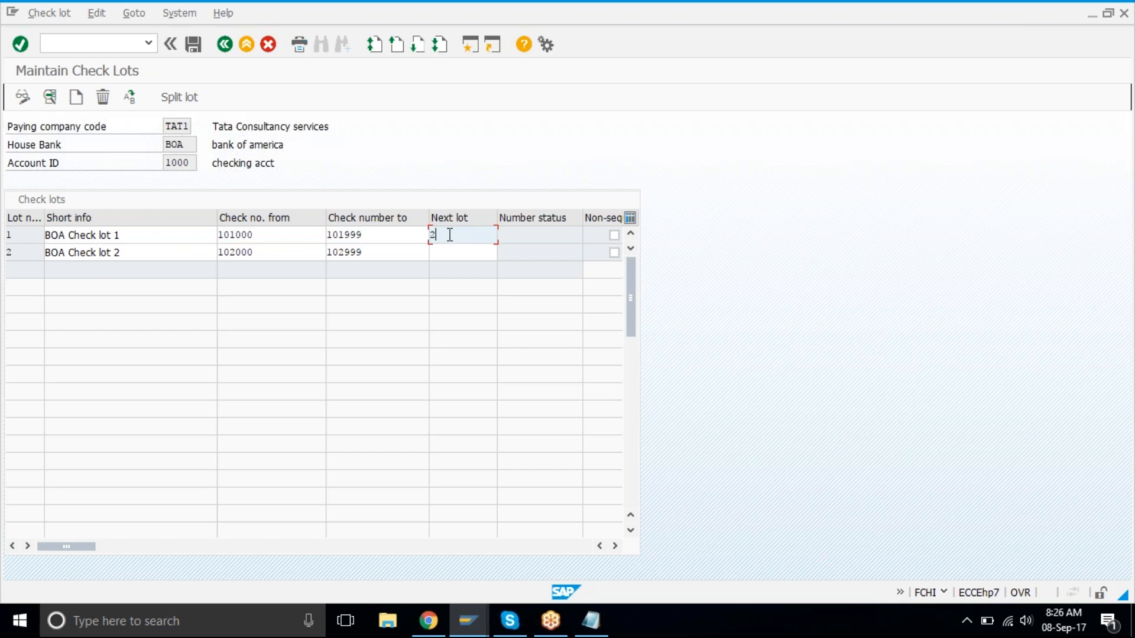
{"action": "left_click", "coordinate": [152, 253]}
{"action": "left_click", "coordinate": [193, 44]}
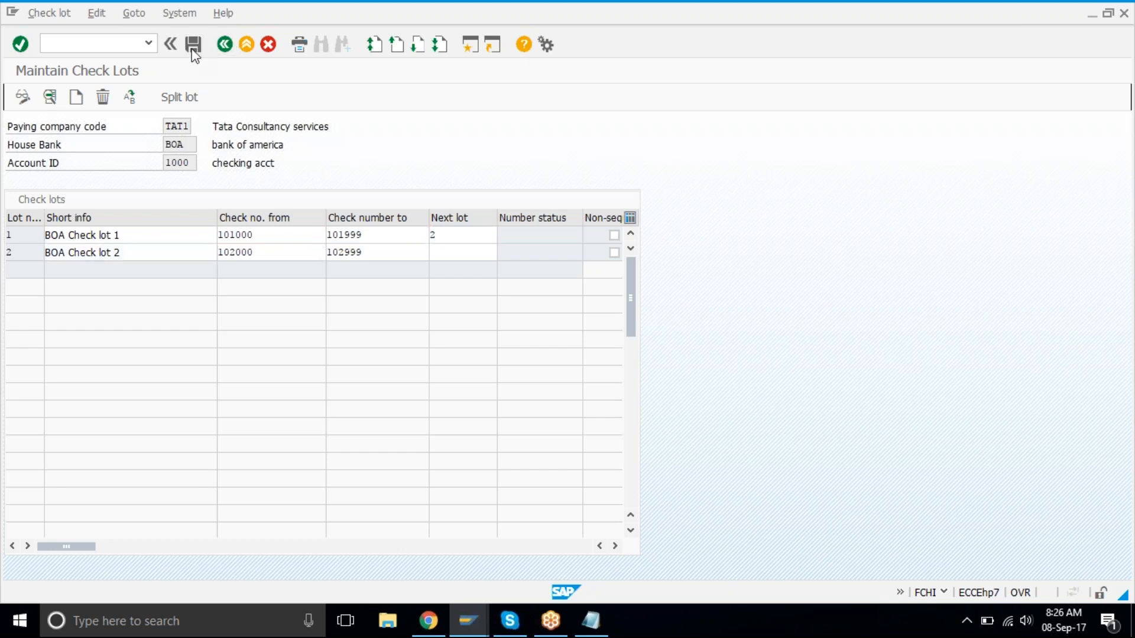
{"action": "left_click", "coordinate": [227, 49]}
{"action": "left_click", "coordinate": [228, 50]}
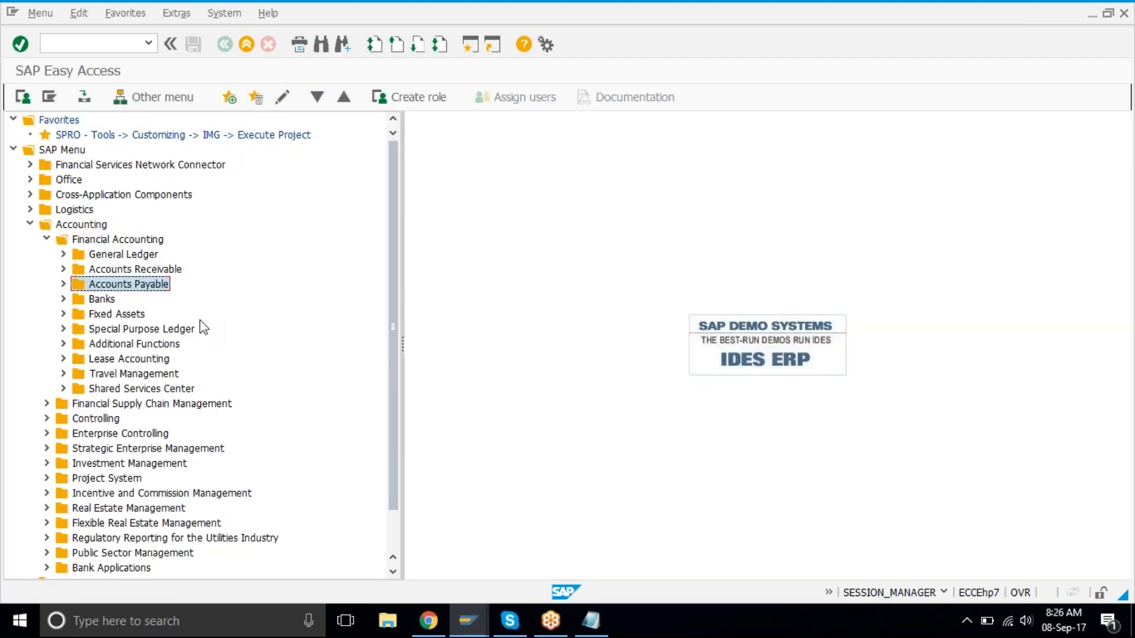
- Append 'done..' to the phase 3 FCHI check lot line in the Notepad agenda
{"action": "left_click", "coordinate": [856, 18]}
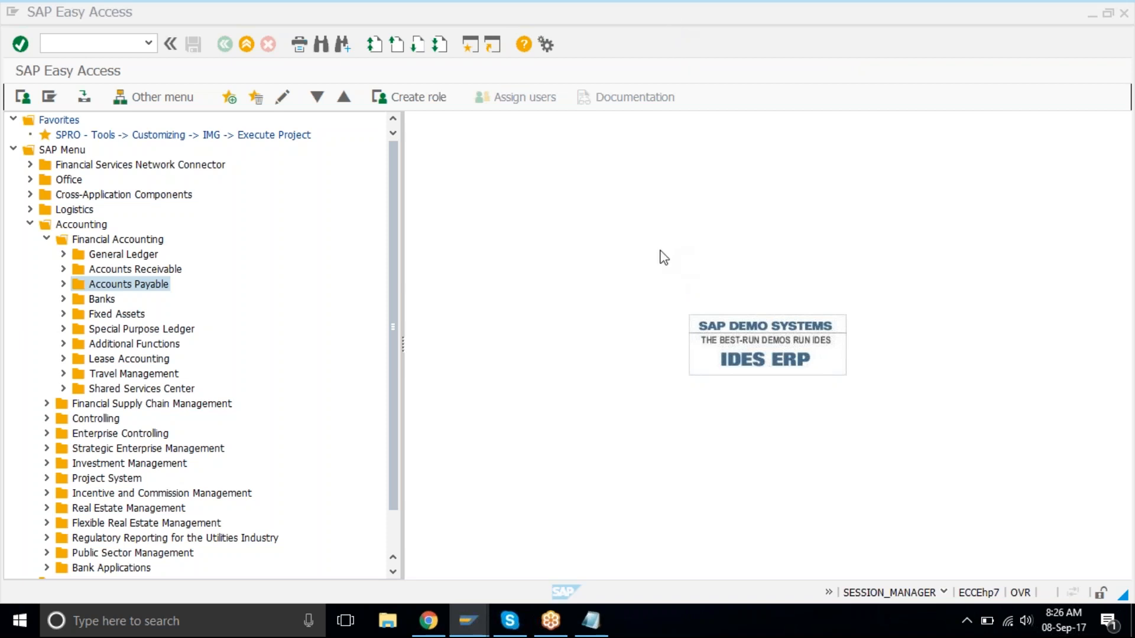
{"action": "left_click", "coordinate": [595, 256]}
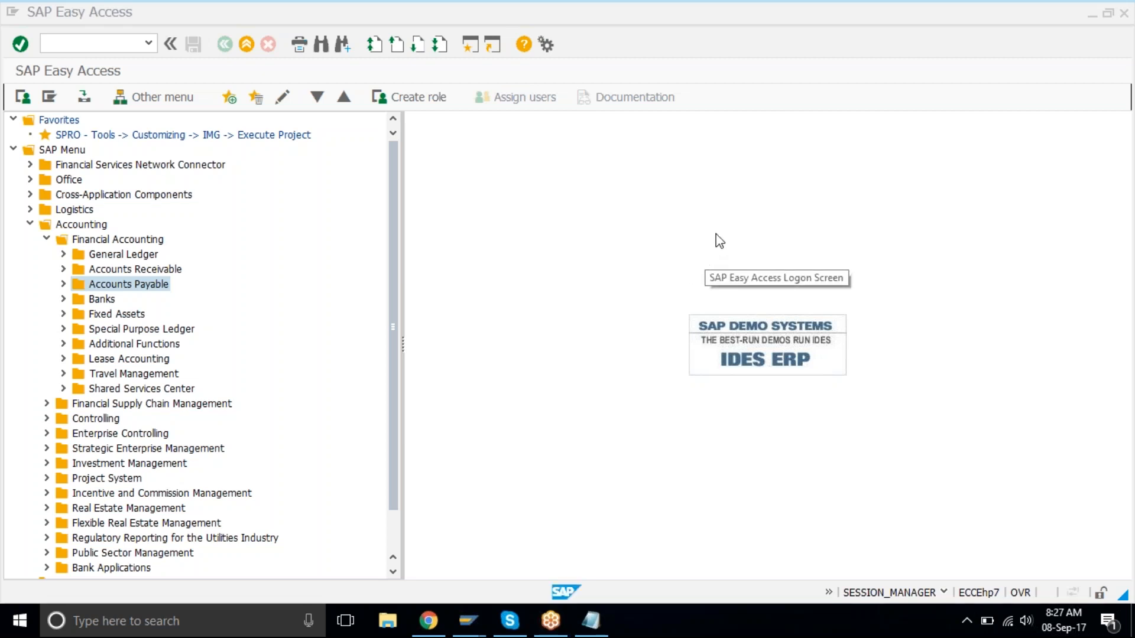
{"action": "left_click", "coordinate": [845, 82]}
{"action": "left_click", "coordinate": [779, 115]}
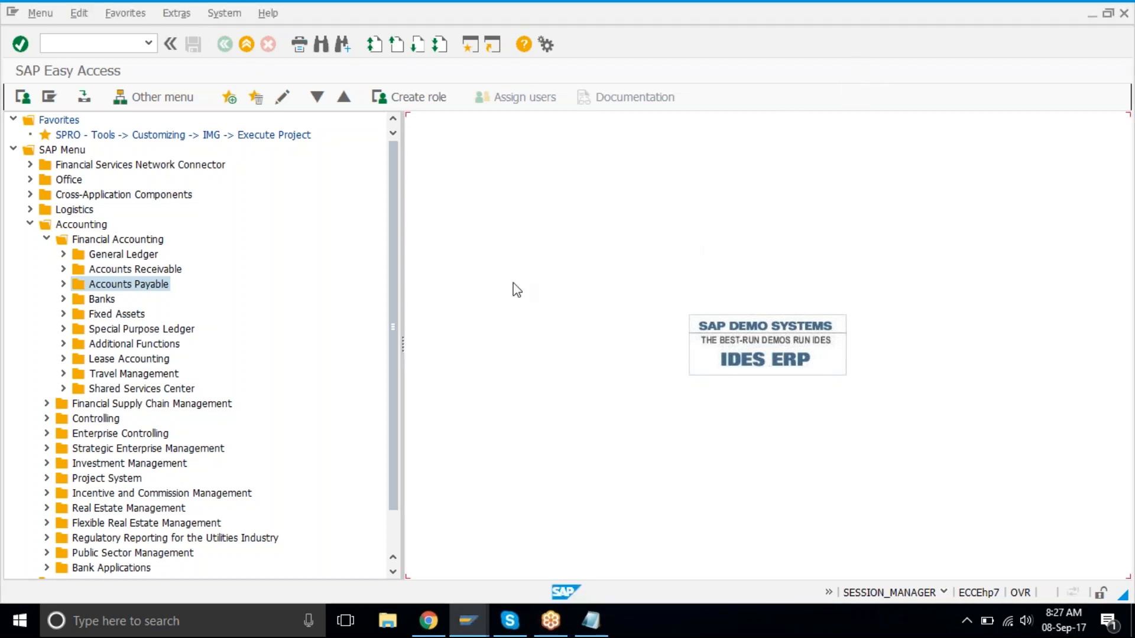
{"action": "left_click", "coordinate": [157, 289]}
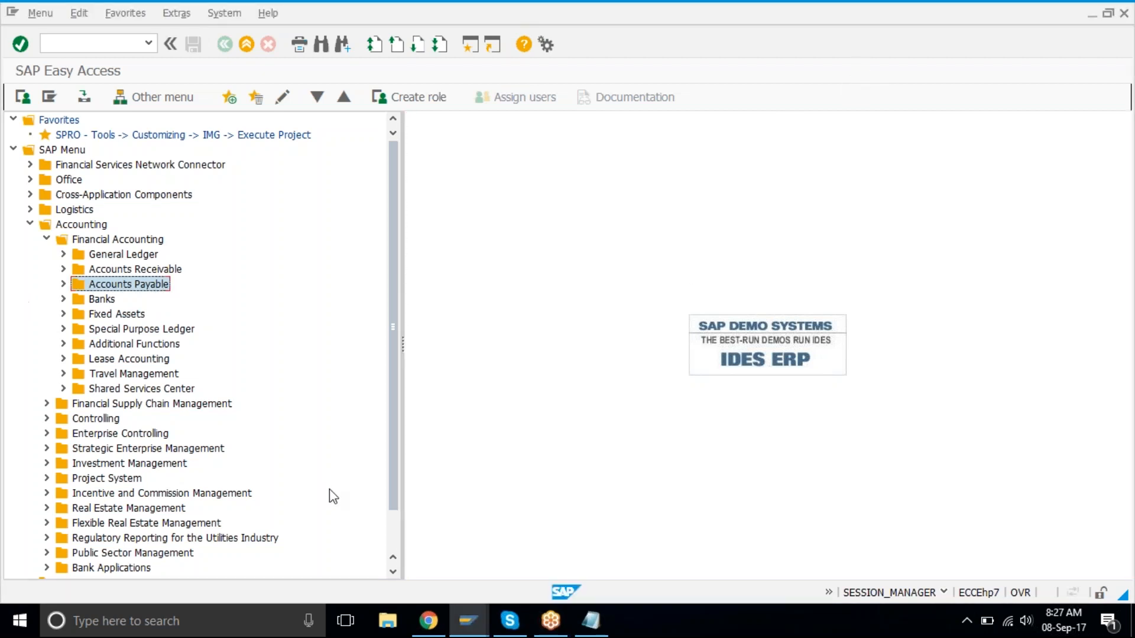
{"action": "left_click", "coordinate": [588, 624]}
{"action": "left_click", "coordinate": [736, 430]}
{"action": "type", "text": "done.."}
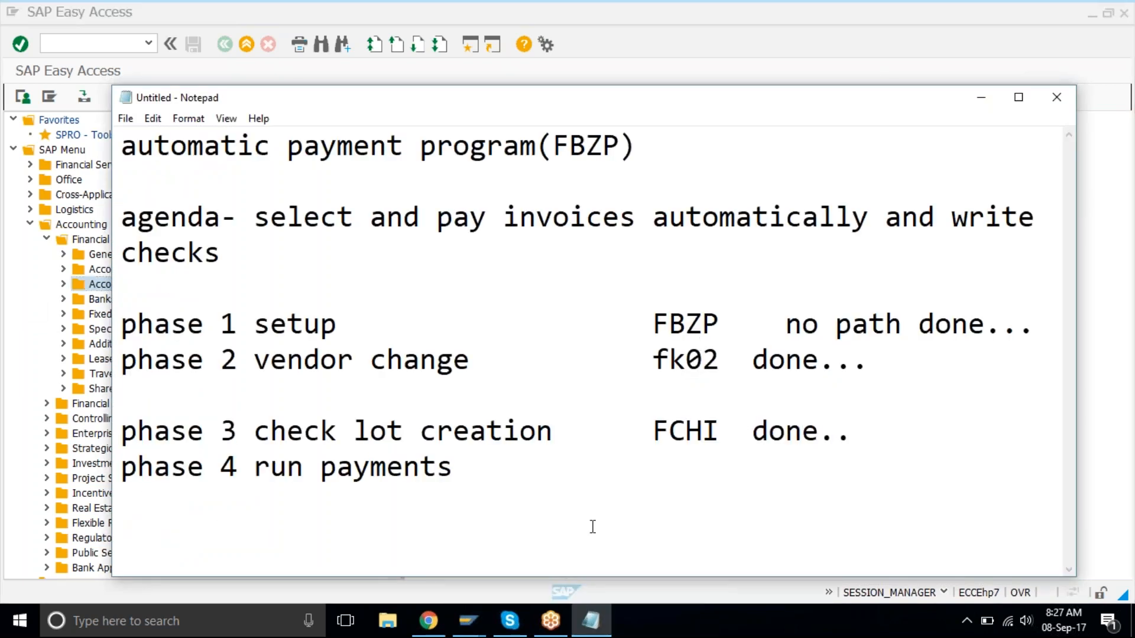
{"action": "left_click", "coordinate": [508, 452]}
- Launch FB60 vendor invoice entry from Accounts Payable Document Entry
{"action": "left_click", "coordinate": [468, 8]}
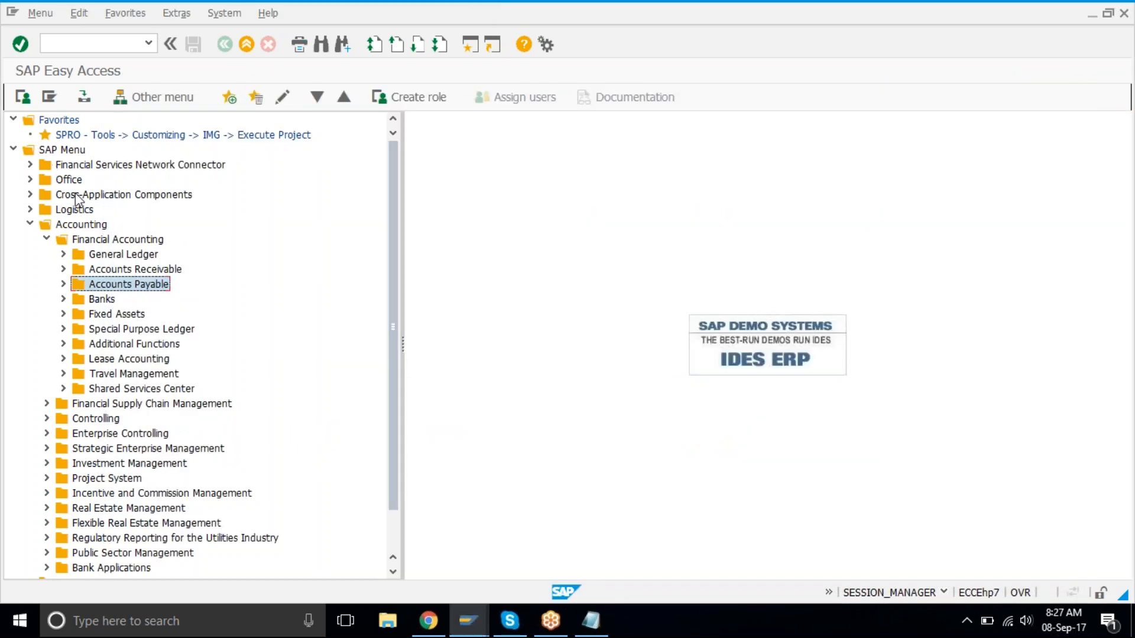
{"action": "left_click", "coordinate": [63, 254]}
{"action": "left_click", "coordinate": [63, 254]}
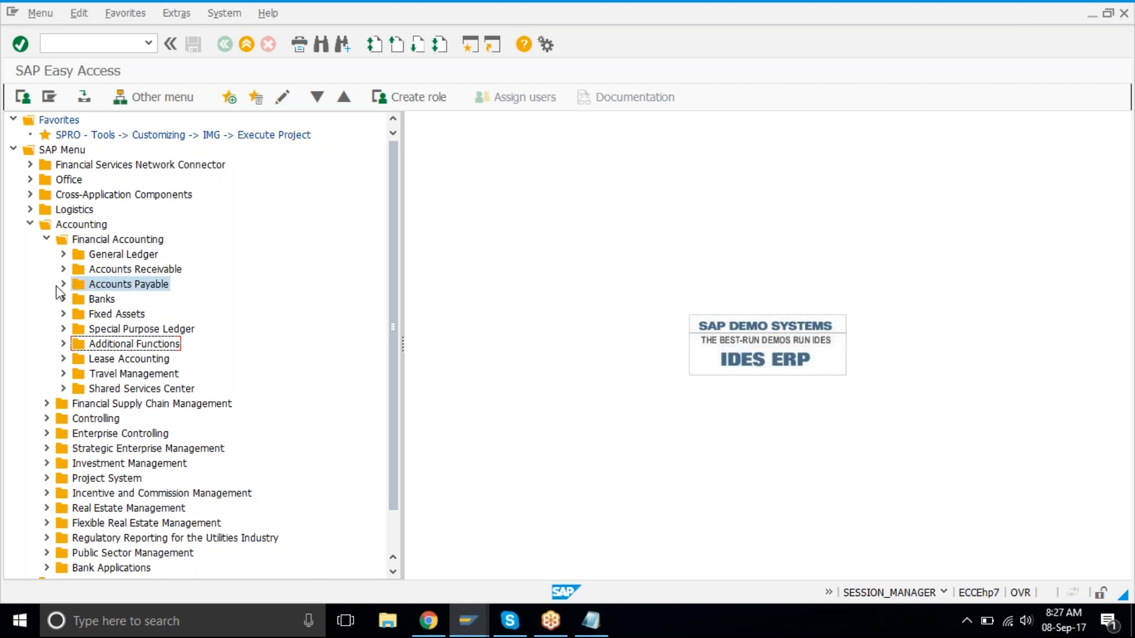
{"action": "left_click", "coordinate": [62, 284]}
{"action": "left_click", "coordinate": [79, 299]}
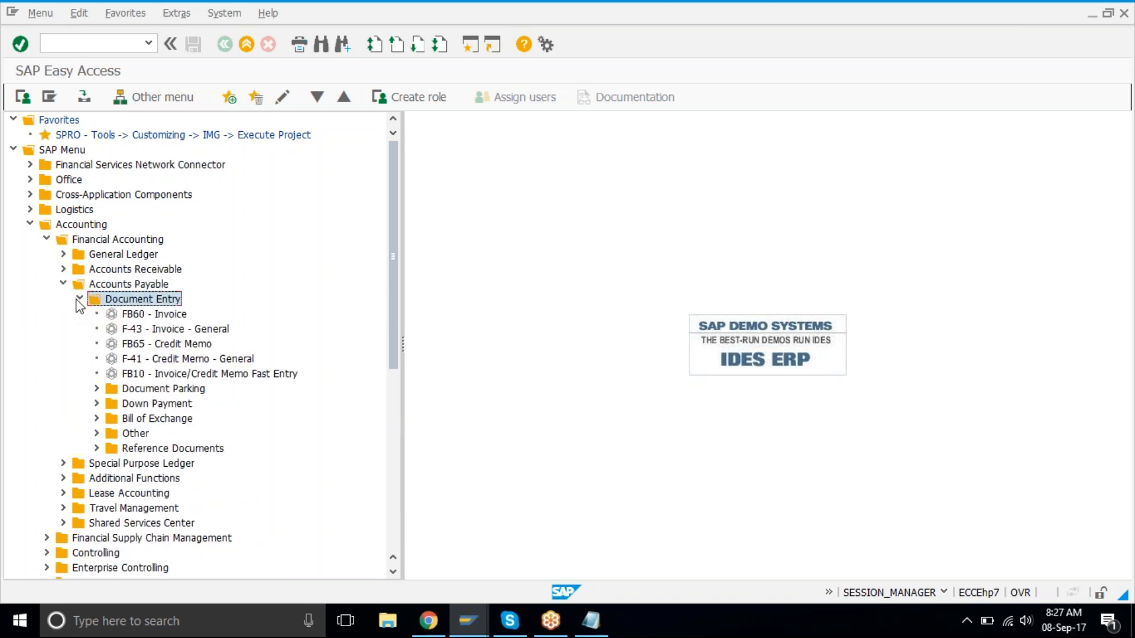
{"action": "left_click", "coordinate": [165, 314]}
{"action": "double_click", "coordinate": [168, 316]}
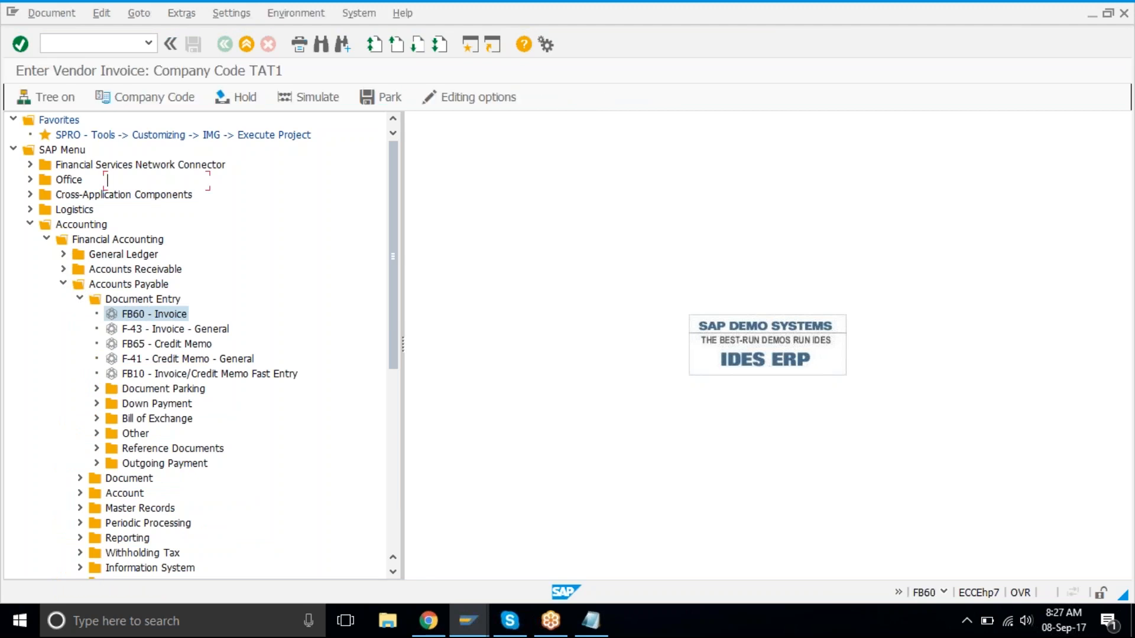
- Post a 90000 invoice for vendor 101000 dated 08.09.2017 to G/L account 4500
{"action": "type", "text": "101"}
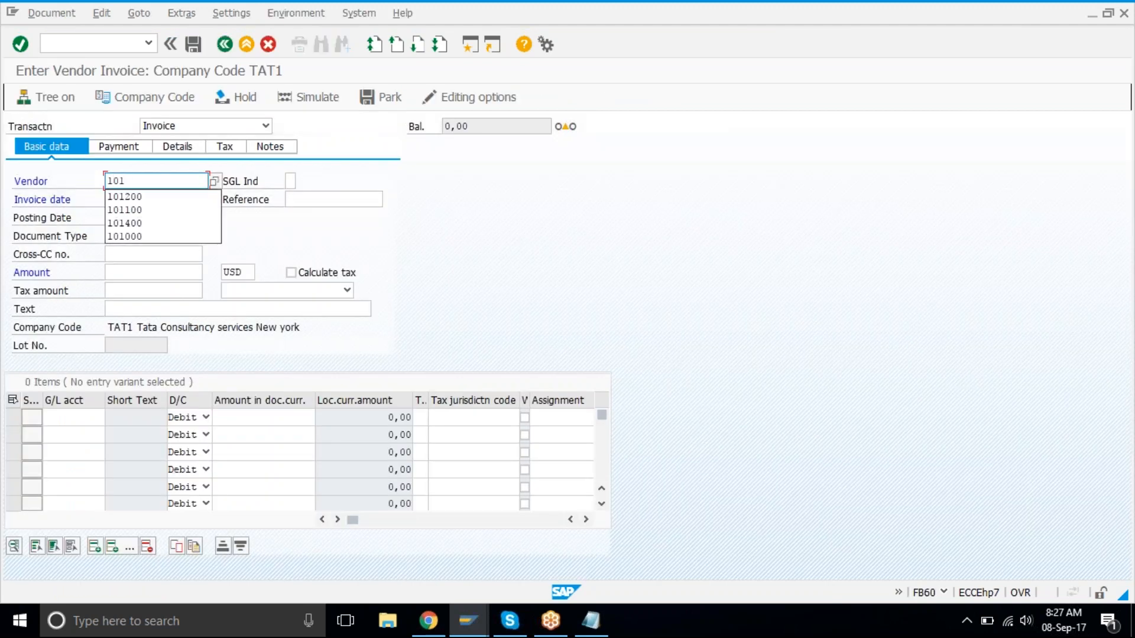
{"action": "type", "text": "0"}
{"action": "key", "text": "Down"}
{"action": "key", "text": "Return"}
{"action": "key", "text": "Tab"}
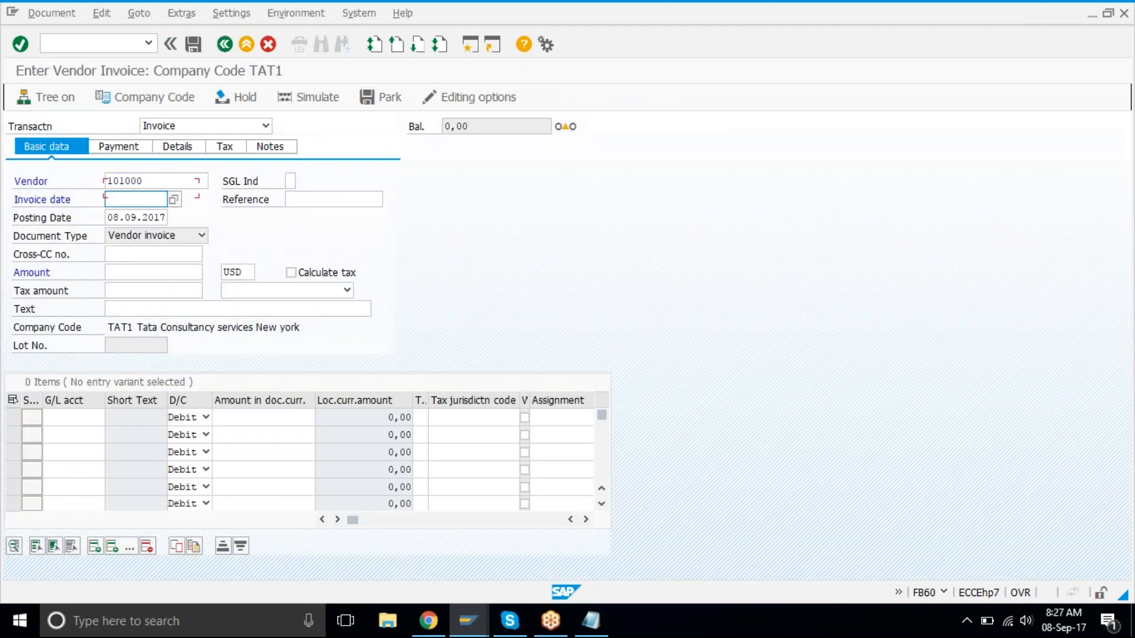
{"action": "type", "text": "08092017"}
{"action": "key", "text": "Tab"}
{"action": "key", "text": "Tab"}
{"action": "key", "text": "Tab"}
{"action": "type", "text": "90000"}
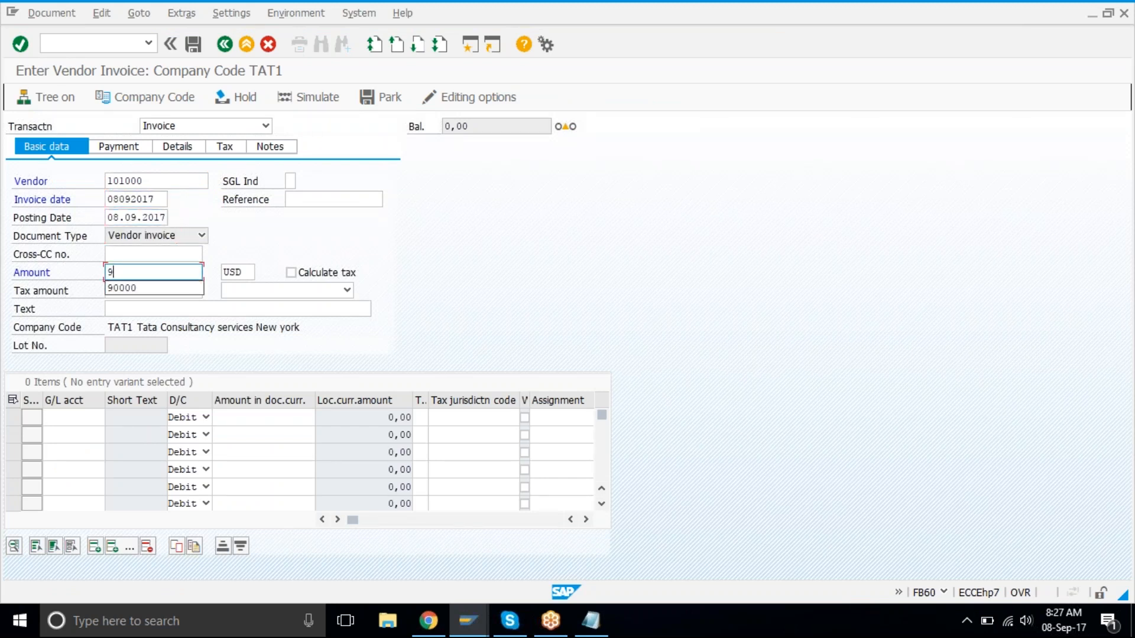
{"action": "key", "text": "Tab"}
{"action": "key", "text": "Tab"}
{"action": "key", "text": "Tab"}
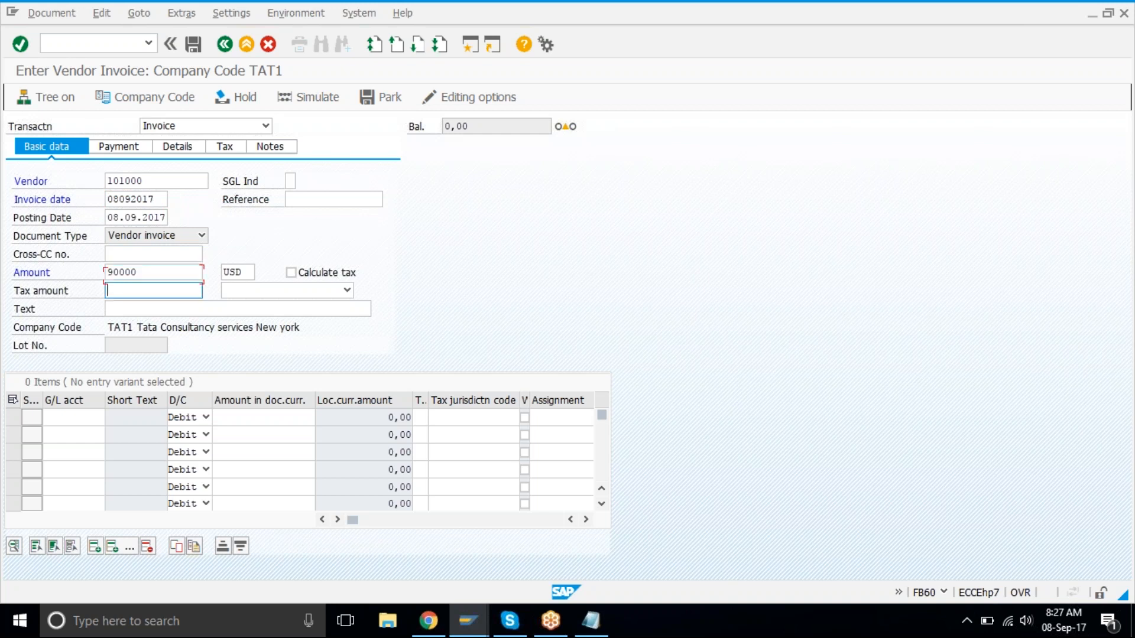
{"action": "type", "text": "4500"}
{"action": "key", "text": "Tab"}
{"action": "key", "text": "Tab"}
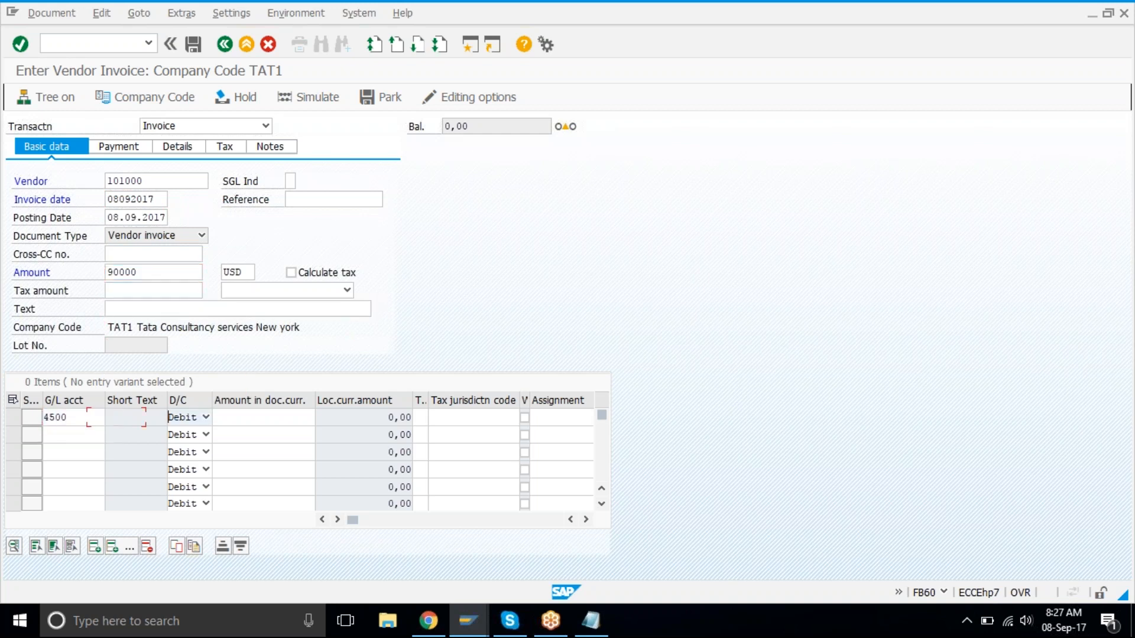
{"action": "type", "text": "*"}
{"action": "key", "text": "Return"}
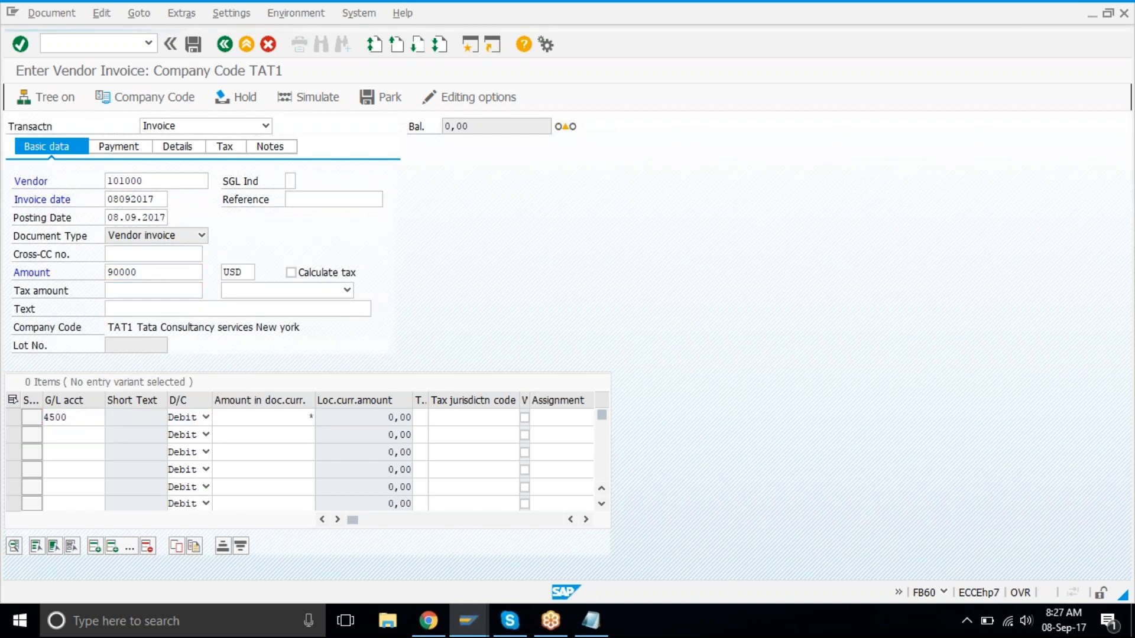
{"action": "key", "text": "ctrl+s"}
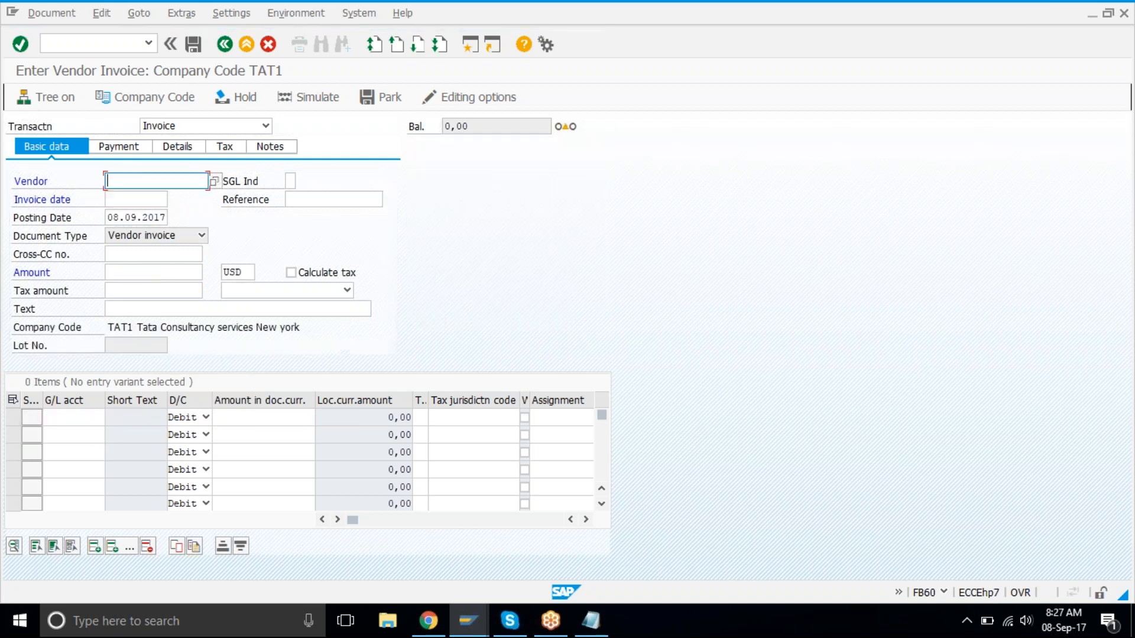
- Post vendor 101100's 80,000 USD invoice dated 08092017 to G/L 4500 as document 19008
{"action": "type", "text": "101100"}
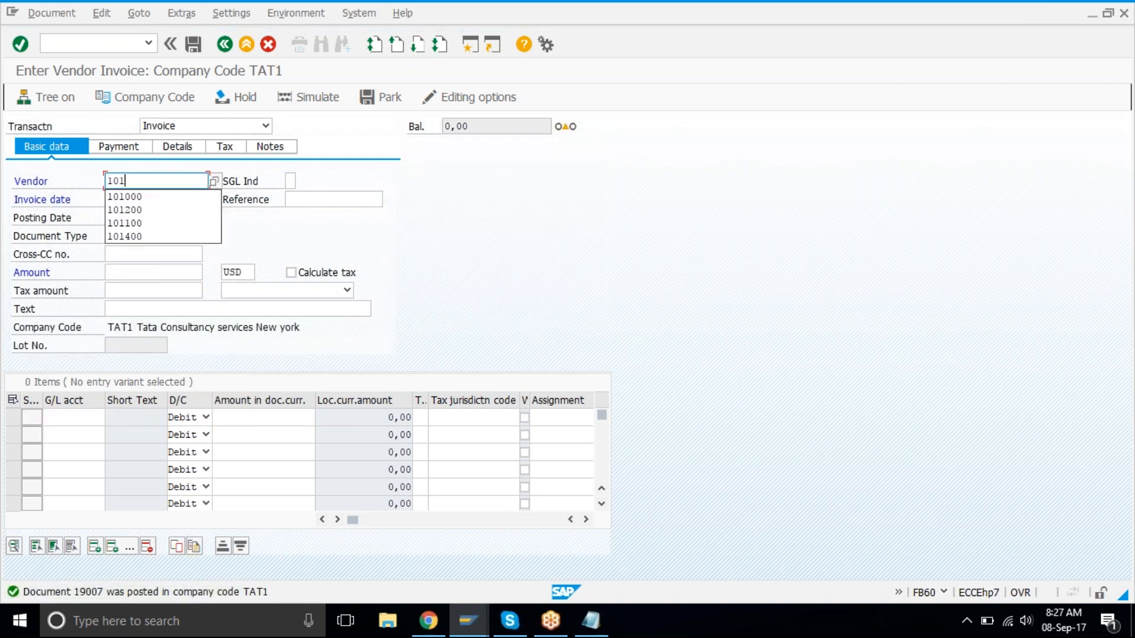
{"action": "key", "text": "Tab"}
{"action": "key", "text": "Tab"}
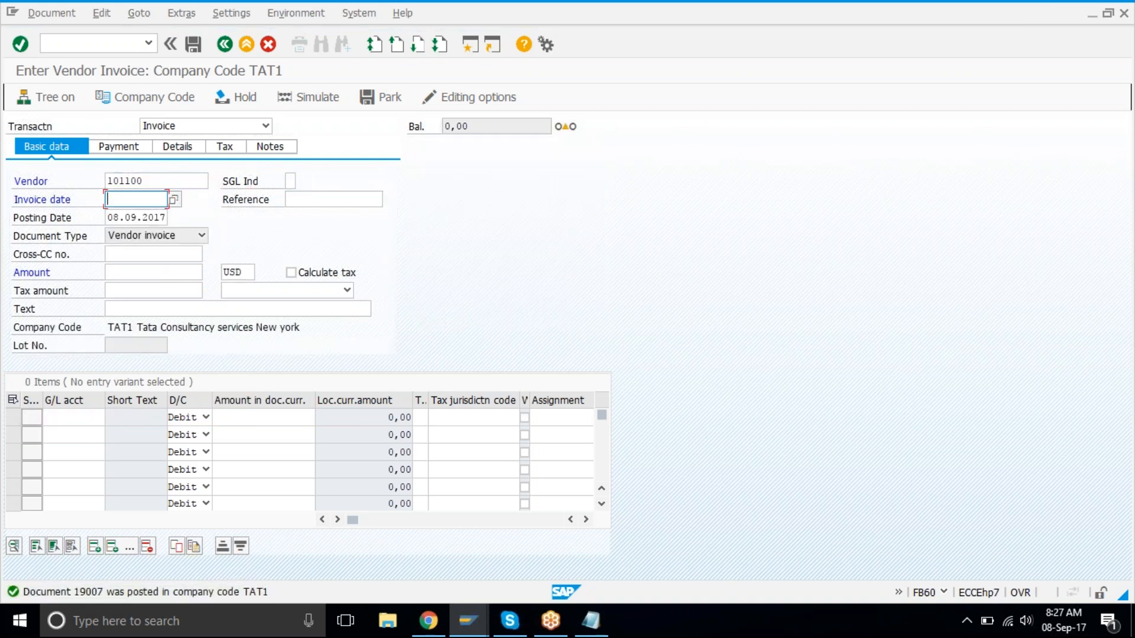
{"action": "type", "text": "08092017"}
{"action": "key", "text": "Return"}
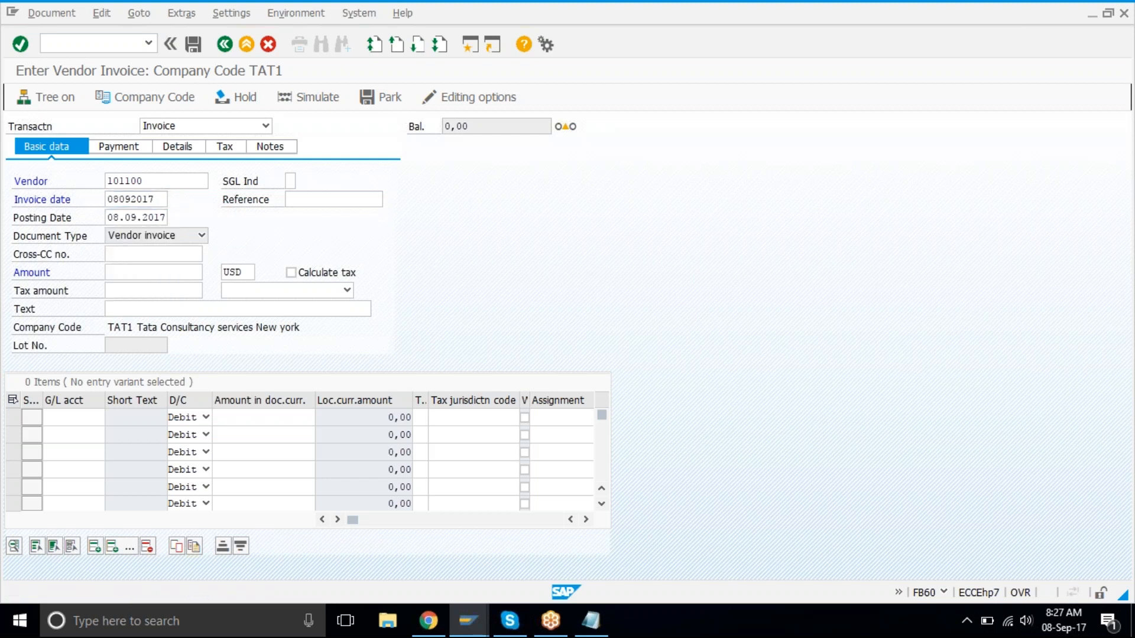
{"action": "type", "text": "80000"}
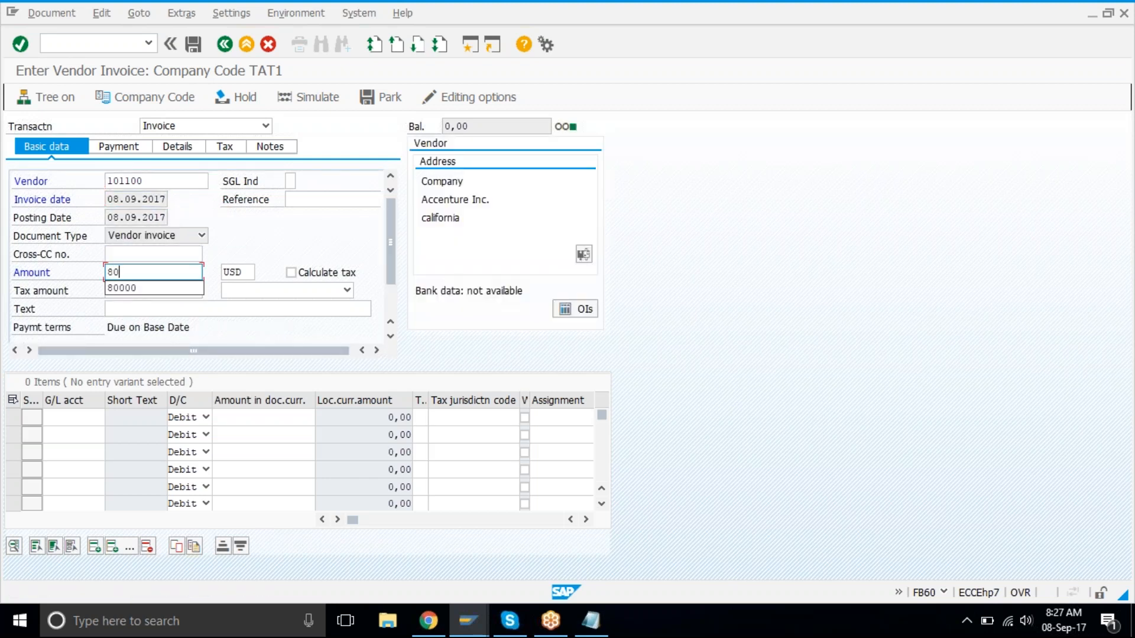
{"action": "key", "text": "Tab"}
{"action": "key", "text": "Tab"}
{"action": "key", "text": "Tab"}
{"action": "key", "text": "Tab"}
{"action": "key", "text": "Tab"}
{"action": "key", "text": "Tab"}
{"action": "key", "text": "Tab"}
{"action": "key", "text": "Tab"}
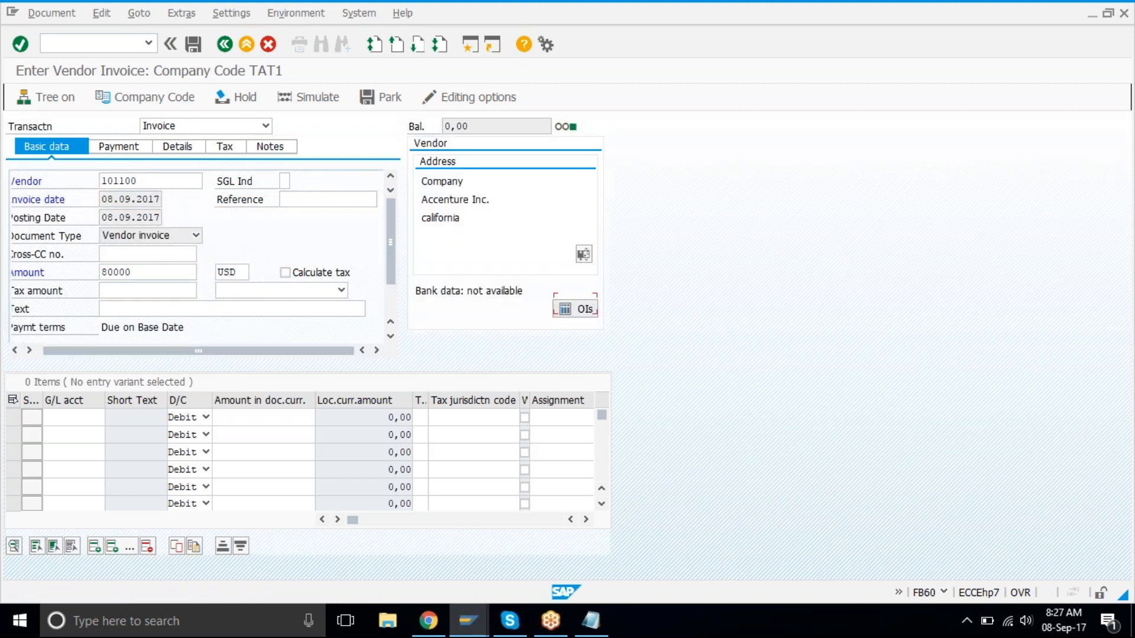
{"action": "type", "text": "4500"}
{"action": "key", "text": "Tab"}
{"action": "key", "text": "Tab"}
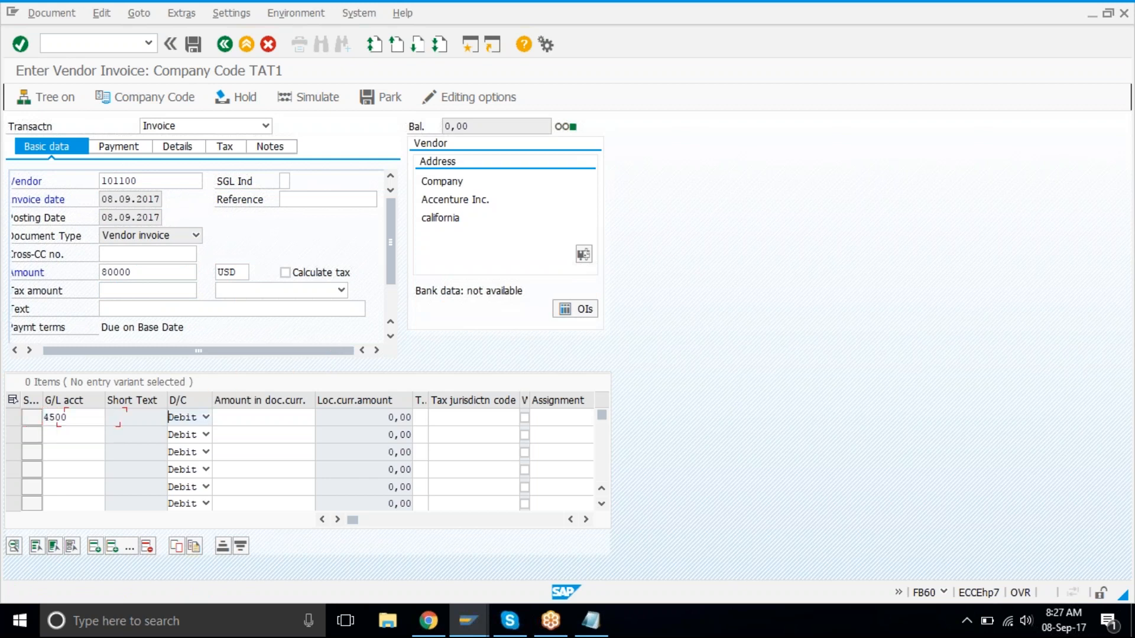
{"action": "type", "text": "*"}
{"action": "key", "text": "ctrl+s"}
- Post vendor 101200's 70,000 USD invoice to G/L 4500 as document 19009, then recall a vendor number
{"action": "type", "text": "101200"}
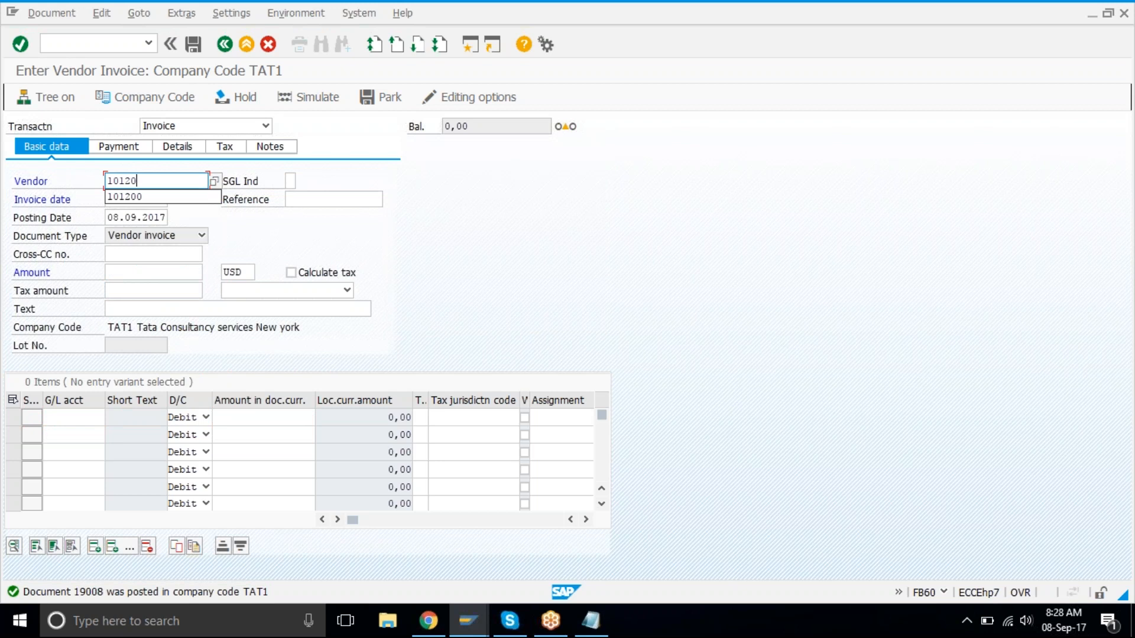
{"action": "key", "text": "Tab"}
{"action": "key", "text": "Tab"}
{"action": "type", "text": "08092017"}
{"action": "key", "text": "Tab"}
{"action": "key", "text": "Tab"}
{"action": "key", "text": "Tab"}
{"action": "key", "text": "Tab"}
{"action": "key", "text": "Tab"}
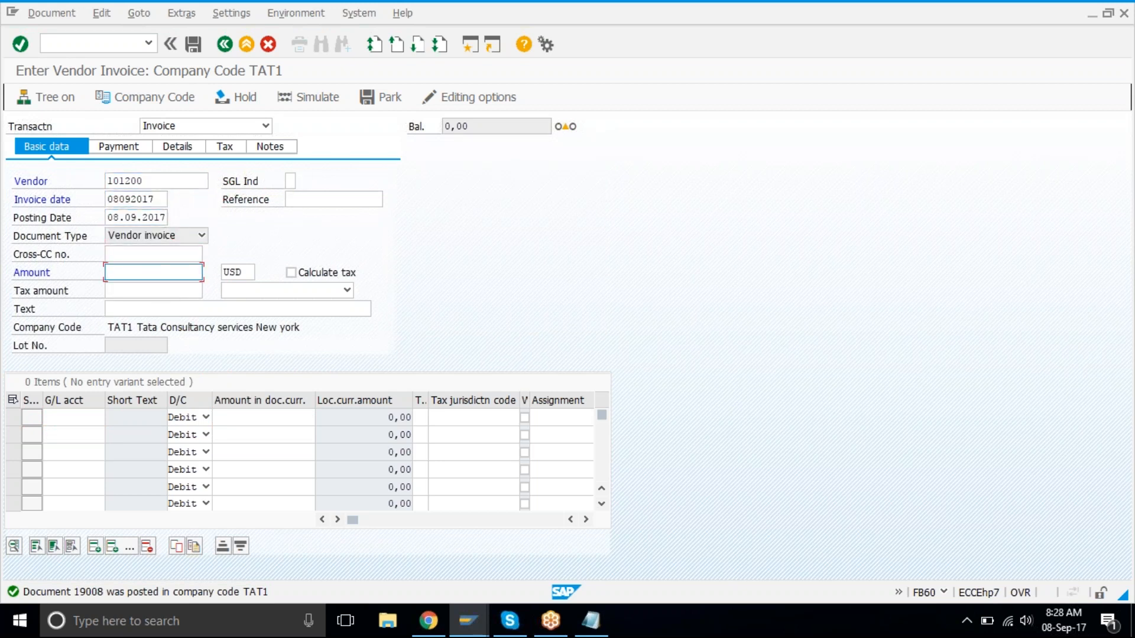
{"action": "type", "text": "70000"}
{"action": "key", "text": "Down"}
{"action": "key", "text": "Down"}
{"action": "key", "text": "Down"}
{"action": "key", "text": "Down"}
{"action": "key", "text": "Up"}
{"action": "key", "text": "Left"}
{"action": "type", "text": "4500"}
{"action": "key", "text": "Tab"}
{"action": "key", "text": "Tab"}
{"action": "key", "text": "Tab"}
{"action": "key", "text": "Tab"}
{"action": "key", "text": "ctrl+s"}
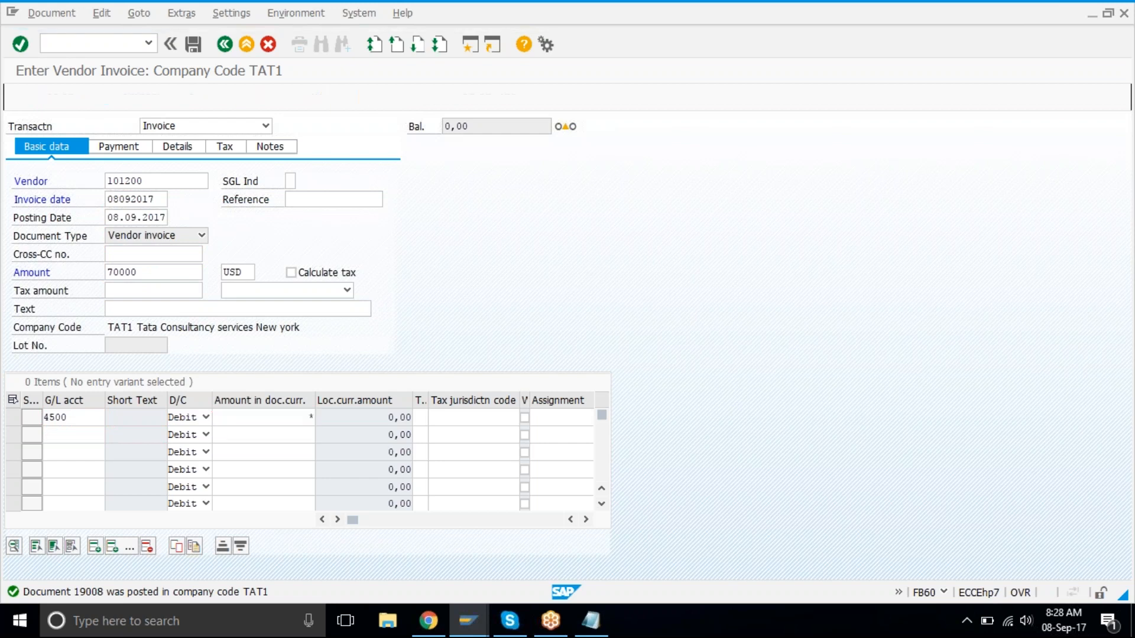
{"action": "key", "text": "Down"}
{"action": "key", "text": "Return"}
- Post vendor 101300's 15,000 USD invoice dated 08092017 to G/L 4500 as document 19010
{"action": "key", "text": "BackSpace"}
{"action": "key", "text": "BackSpace"}
{"action": "key", "text": "BackSpace"}
{"action": "type", "text": "300"}
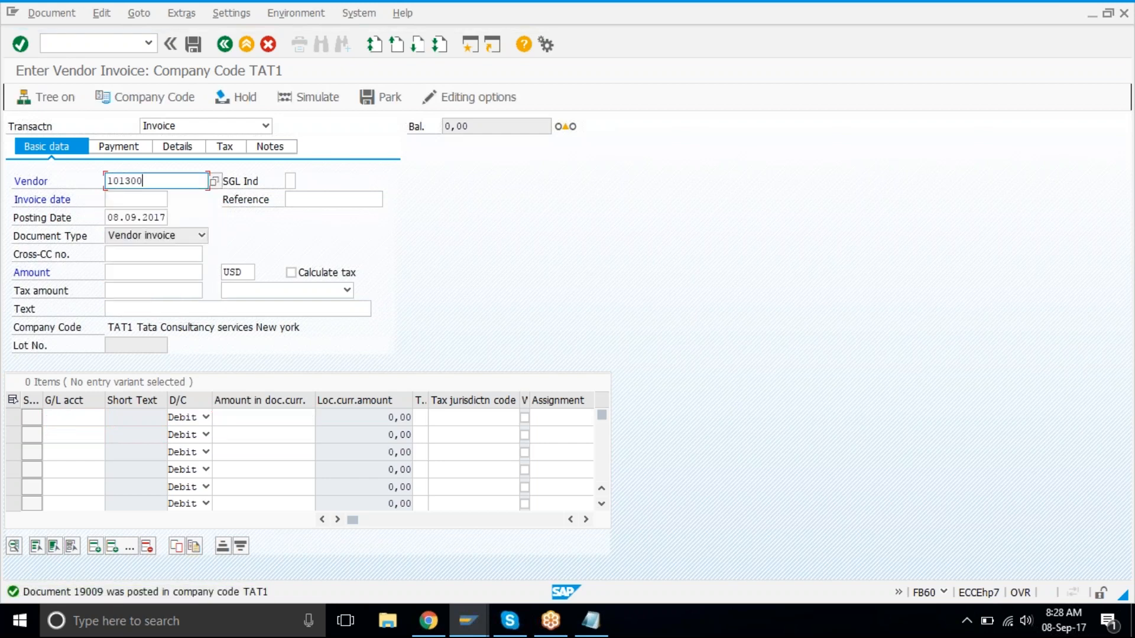
{"action": "key", "text": "Tab"}
{"action": "key", "text": "Down"}
{"action": "key", "text": "Return"}
{"action": "key", "text": "Tab"}
{"action": "key", "text": "Tab"}
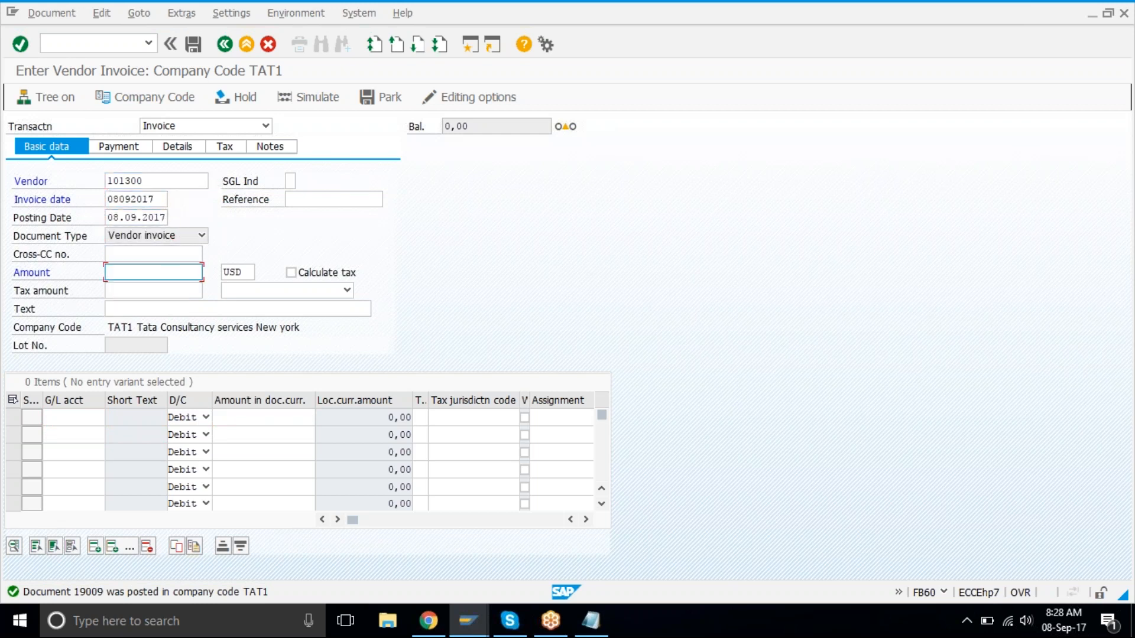
{"action": "type", "text": "15000"}
{"action": "key", "text": "Tab"}
{"action": "key", "text": "Tab"}
{"action": "key", "text": "Tab"}
{"action": "key", "text": "Tab"}
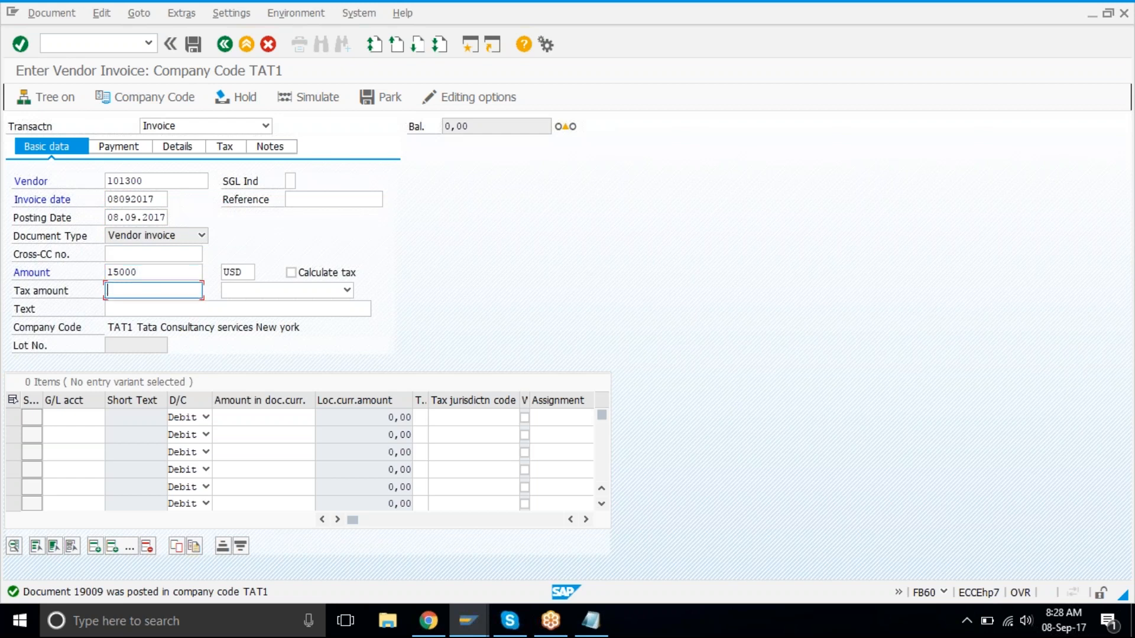
{"action": "type", "text": "4500"}
{"action": "key", "text": "Tab"}
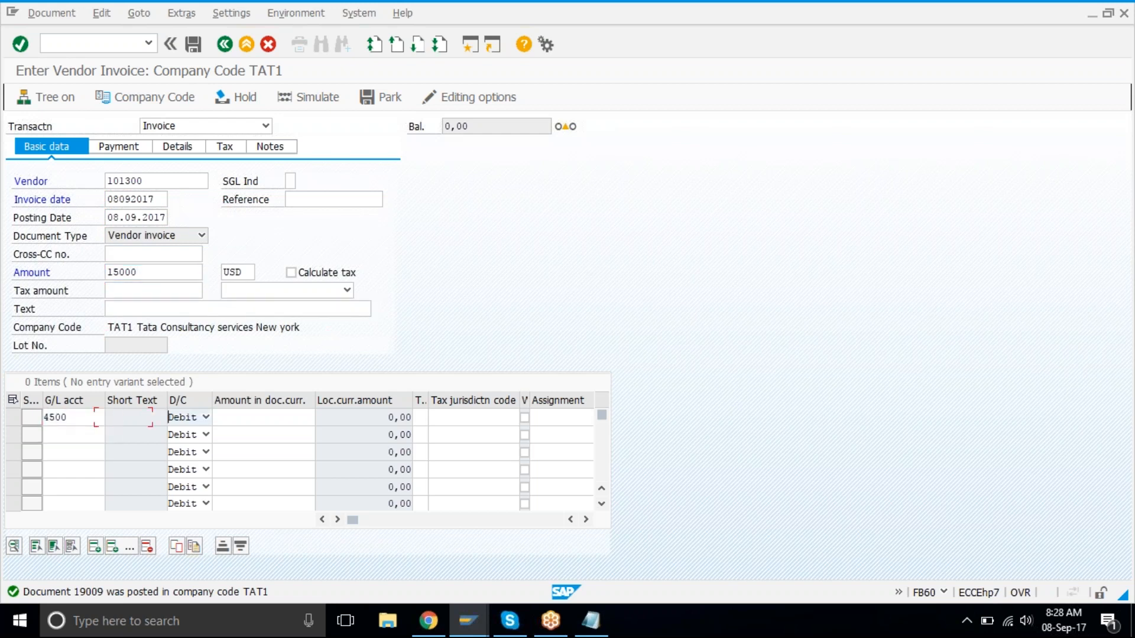
{"action": "key", "text": "Tab"}
{"action": "key", "text": "ctrl+s"}
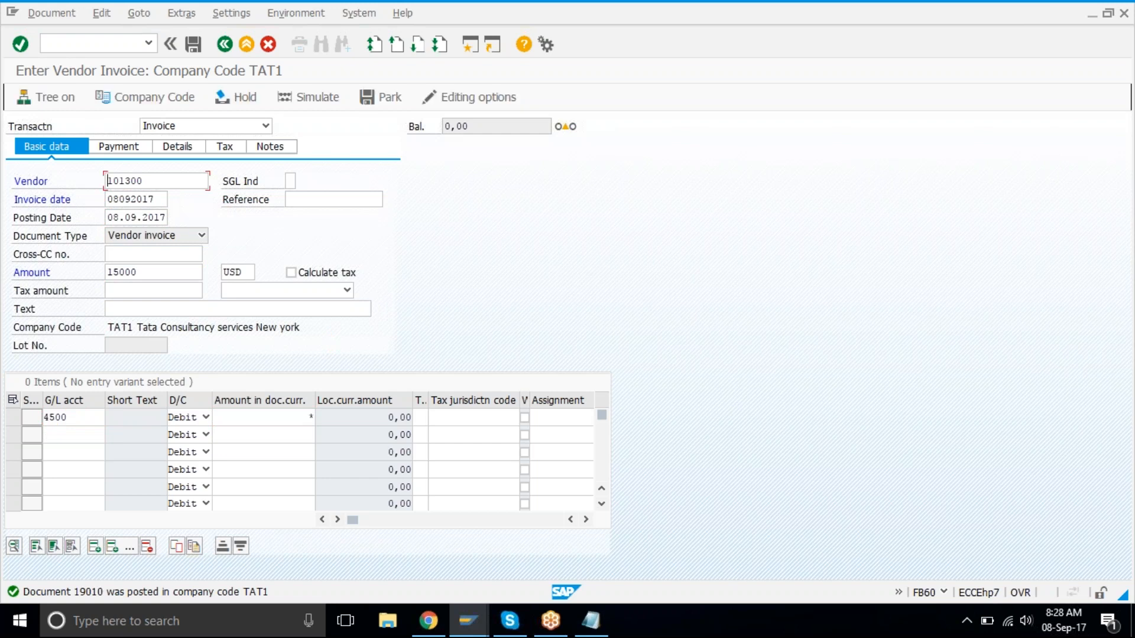
- Enter the header for vendor 101400's 85,000 USD invoice dated 08092017
{"action": "type", "text": "101400"}
{"action": "key", "text": "Tab"}
{"action": "type", "text": "08092017"}
{"action": "key", "text": "Tab"}
{"action": "key", "text": "Tab"}
{"action": "key", "text": "Tab"}
{"action": "key", "text": "Tab"}
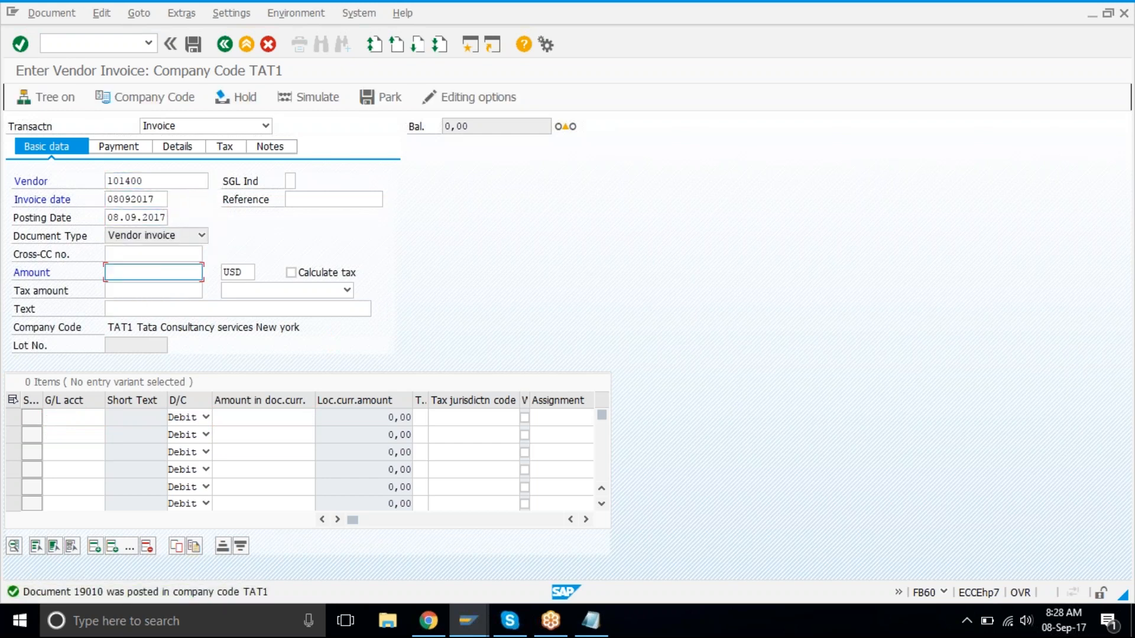
{"action": "type", "text": "85000"}
{"action": "key", "text": "Return"}
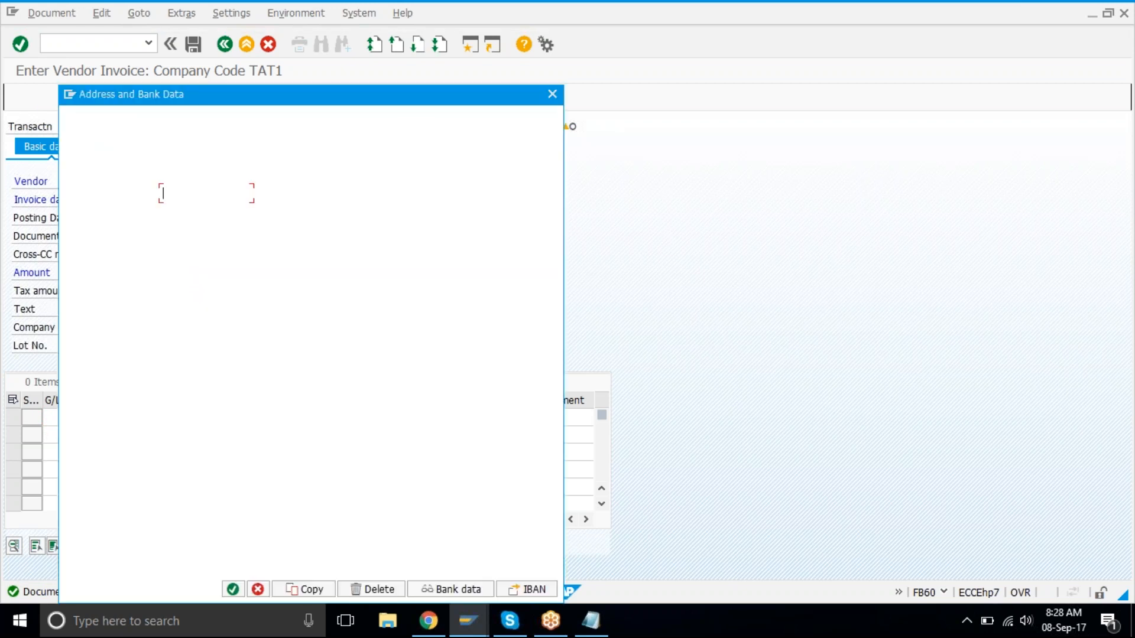
- Fill the one-time vendor address with title 'company', name 'Nokia' and city 'california'
{"action": "type", "text": "company"}
{"action": "key", "text": "Tab"}
{"action": "type", "text": "Nokia"}
{"action": "key", "text": "Tab"}
{"action": "key", "text": "Tab"}
{"action": "key", "text": "Tab"}
{"action": "key", "text": "Tab"}
{"action": "key", "text": "Tab"}
{"action": "key", "text": "Tab"}
{"action": "key", "text": "Tab"}
{"action": "type", "text": "california"}
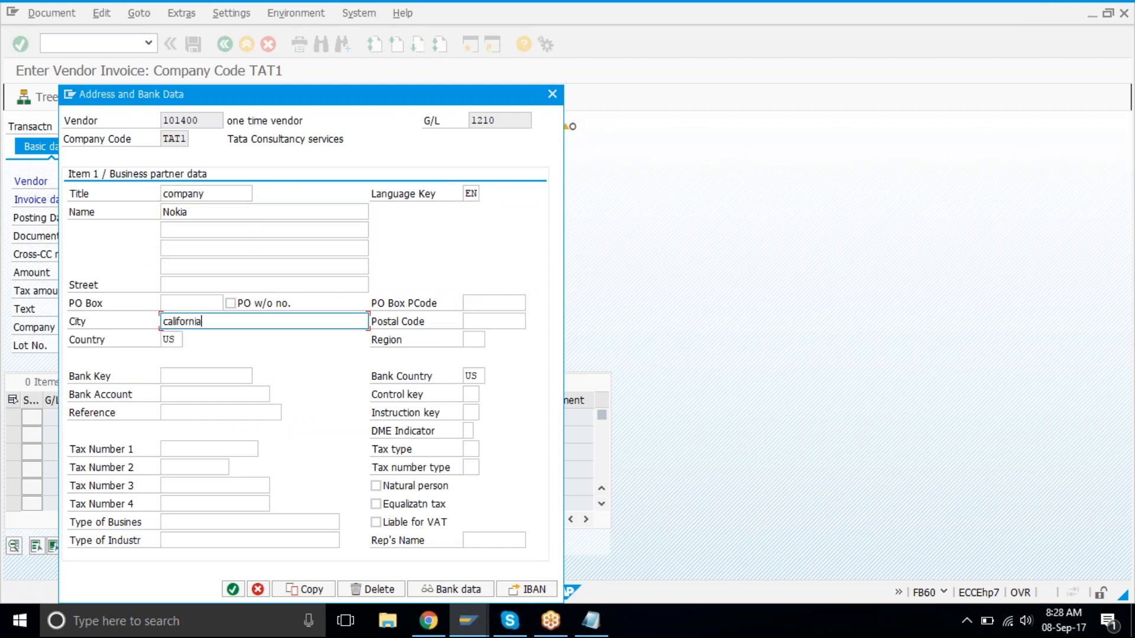
{"action": "key", "text": "Return"}
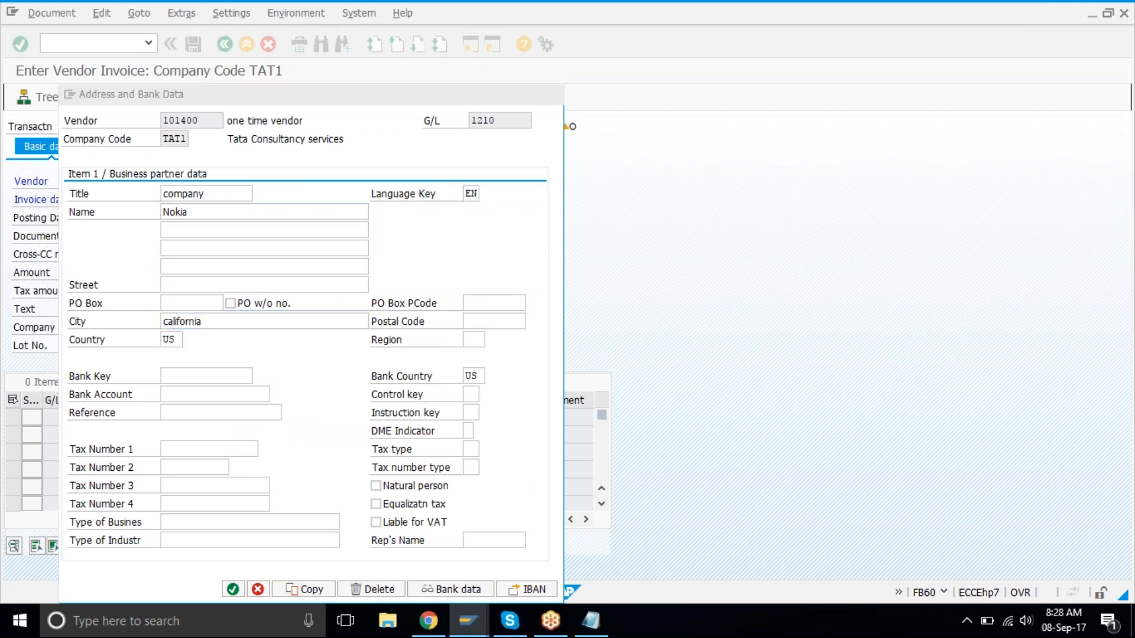
- Add a G/L 4500 line balanced with *, post as document 19011, and return via /n
{"action": "key", "text": "Tab"}
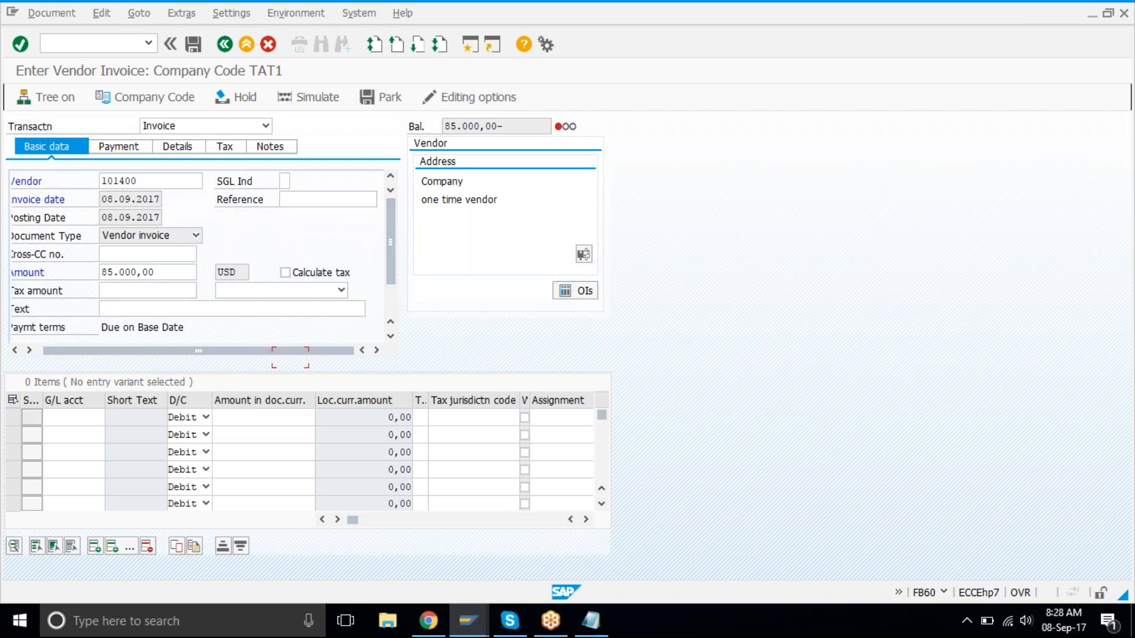
{"action": "key", "text": "Tab"}
{"action": "type", "text": "4500"}
{"action": "key", "text": "Tab"}
{"action": "key", "text": "Tab"}
{"action": "type", "text": "*"}
{"action": "key", "text": "Return"}
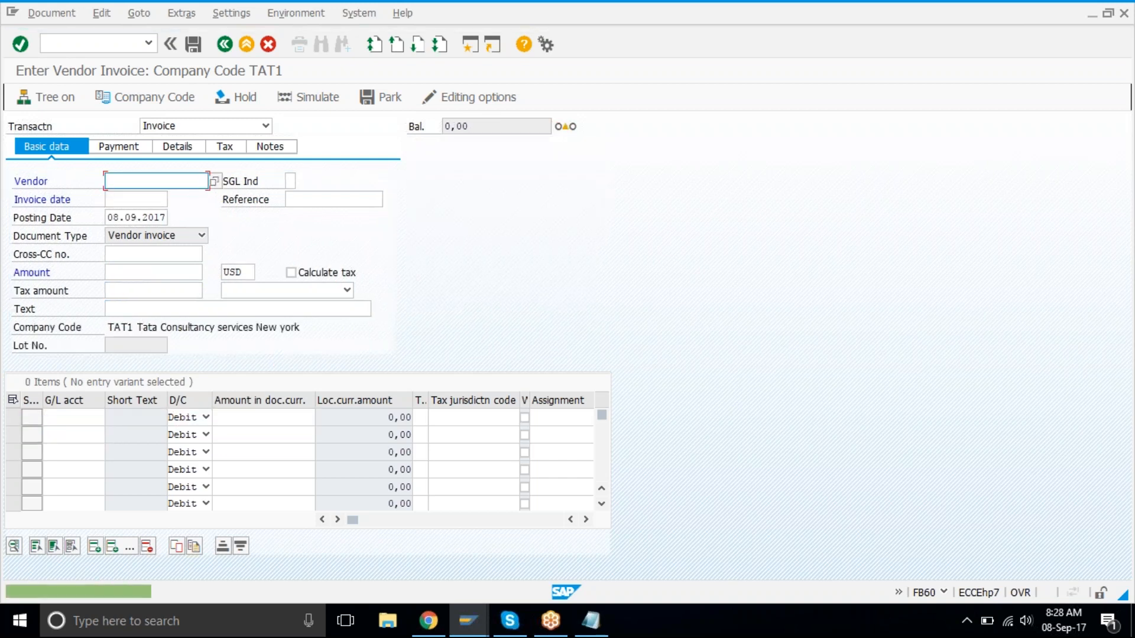
{"action": "left_click", "coordinate": [183, 306]}
{"action": "left_click", "coordinate": [126, 44]}
{"action": "type", "text": "/n"}
{"action": "key", "text": "Return"}
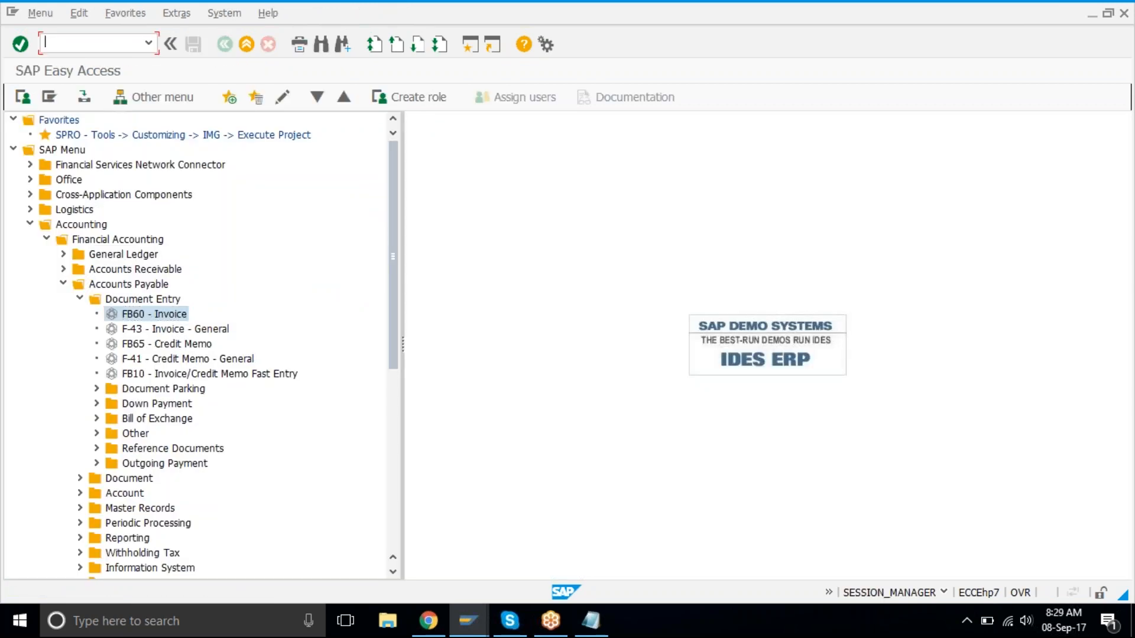
- Run FBL1N to display open vendor line items for company code TAT1
{"action": "left_click", "coordinate": [79, 298]}
{"action": "left_click", "coordinate": [80, 328]}
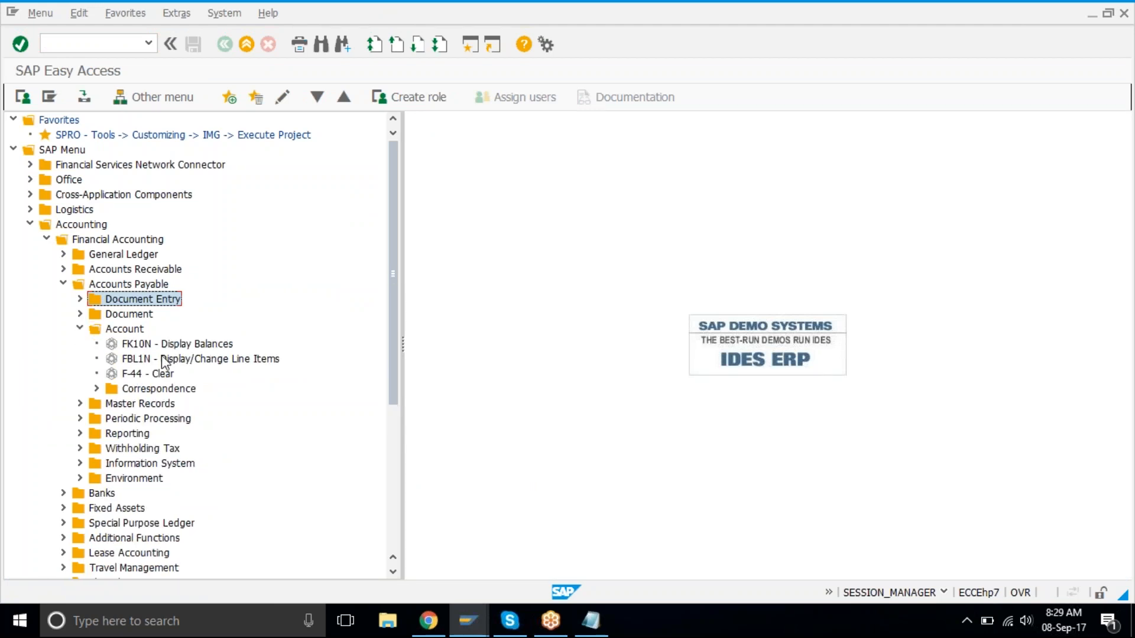
{"action": "left_click", "coordinate": [161, 358]}
{"action": "double_click", "coordinate": [162, 358]}
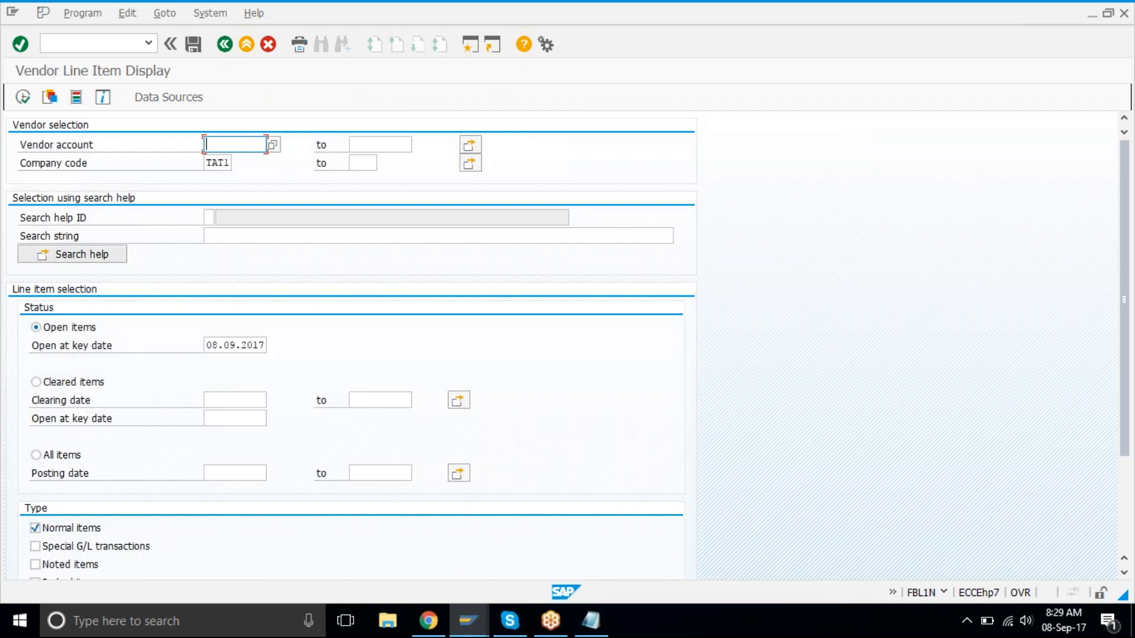
{"action": "left_click", "coordinate": [23, 99]}
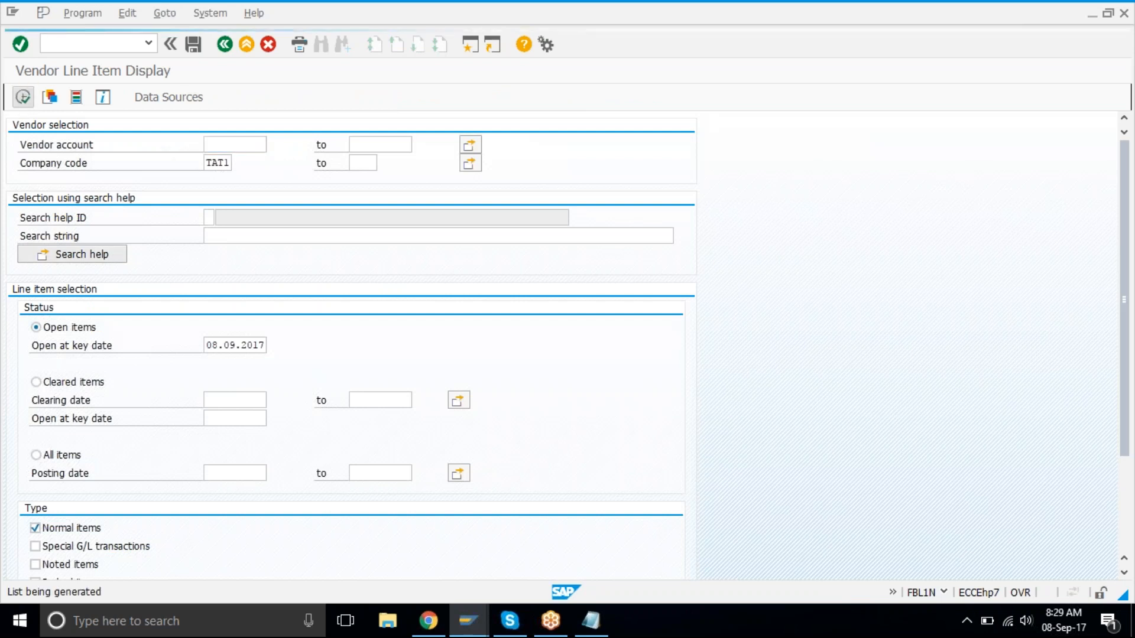
- Sort the six open invoices by document number, check the 342,000 USD total, then exit
{"action": "left_click", "coordinate": [202, 324]}
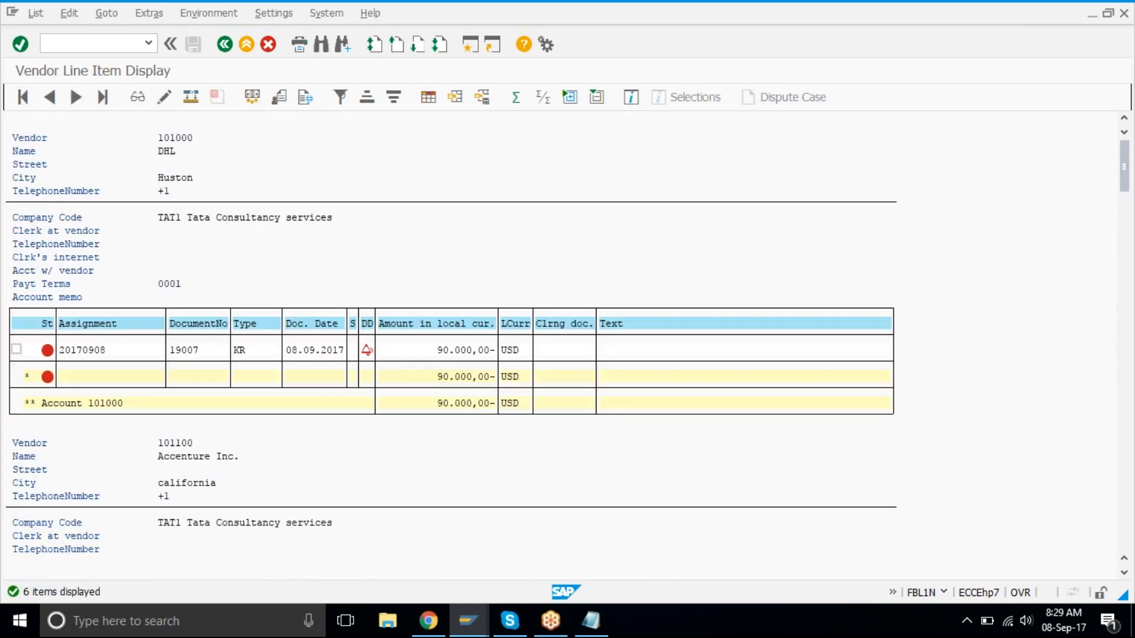
{"action": "left_click", "coordinate": [367, 98]}
{"action": "left_click", "coordinate": [389, 442]}
{"action": "left_click_drag", "start_coordinate": [389, 440], "coordinate": [471, 447]}
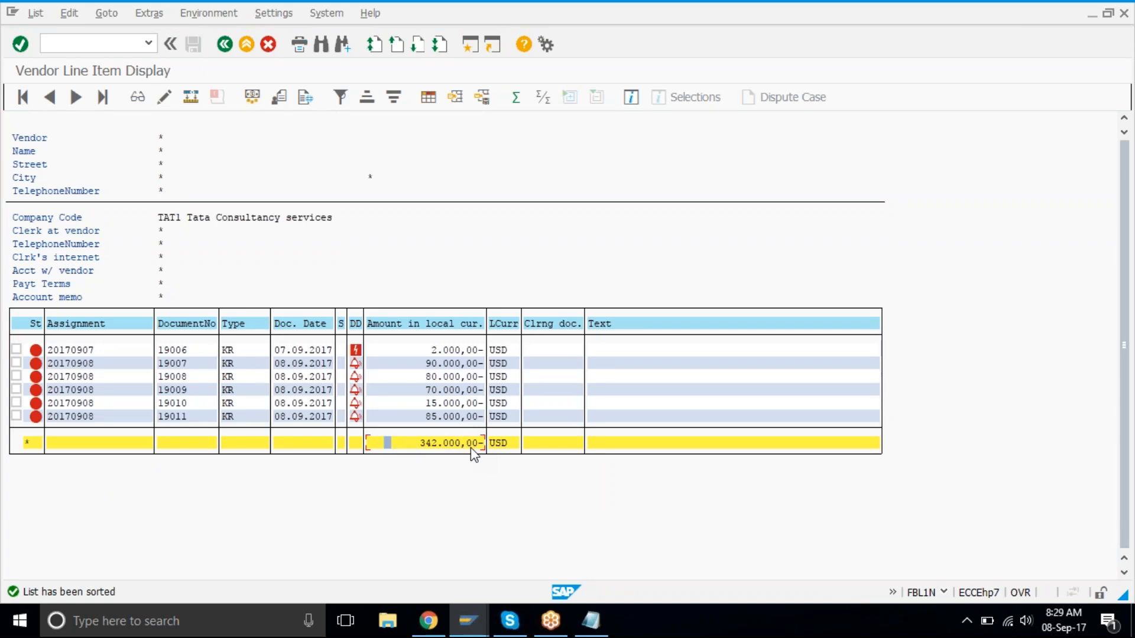
{"action": "key", "text": "alt+Tab"}
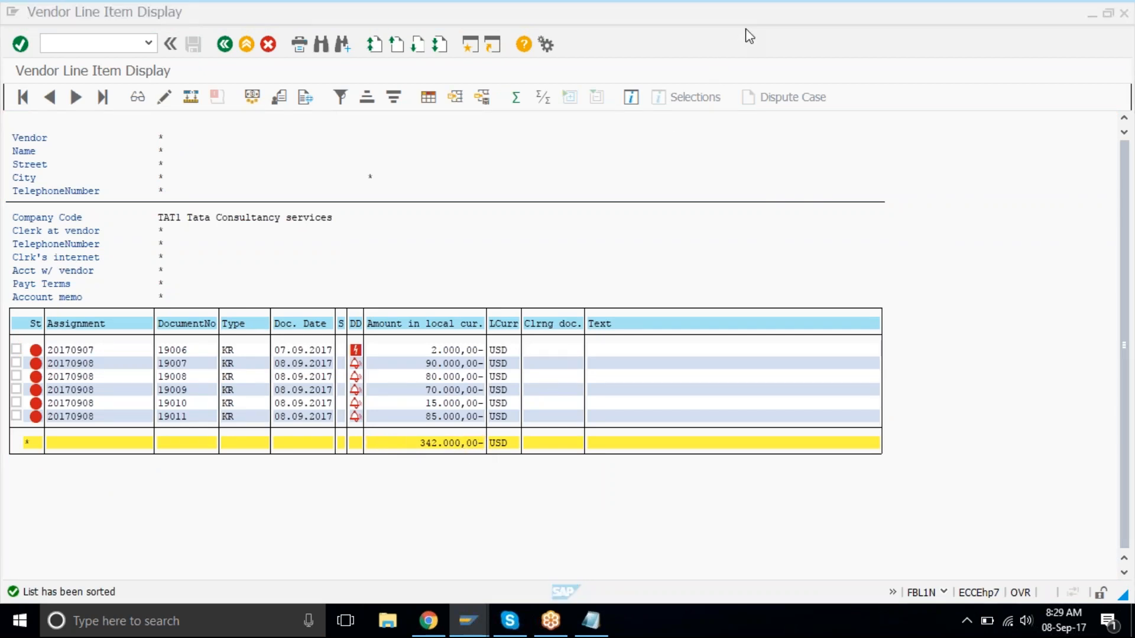
{"action": "left_click", "coordinate": [585, 230]}
{"action": "left_click", "coordinate": [244, 44]}
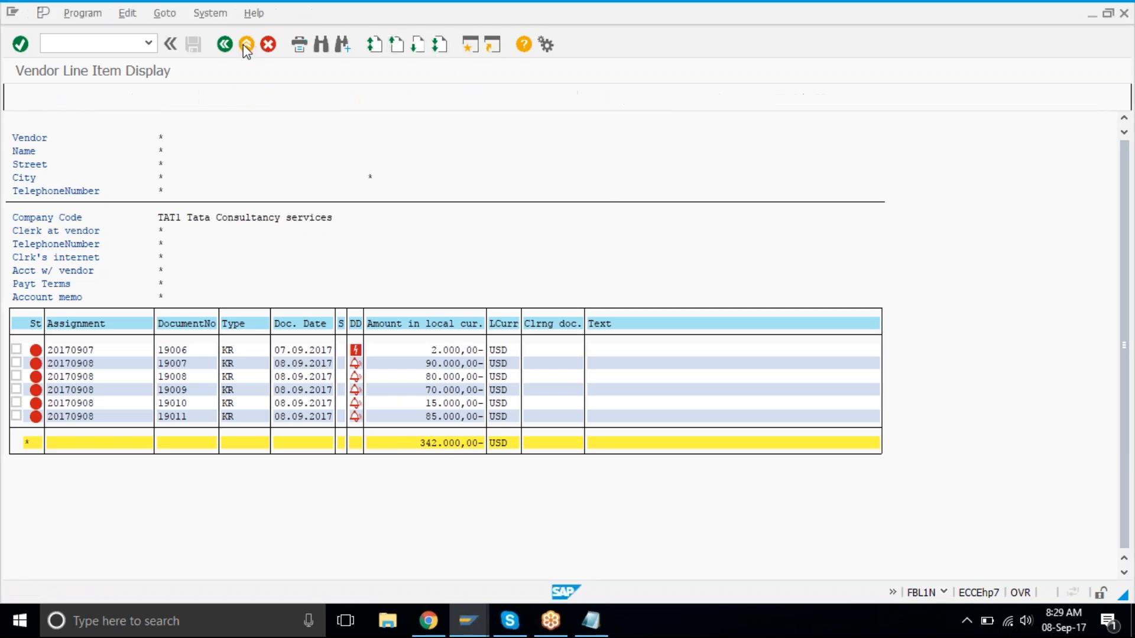
{"action": "left_click", "coordinate": [246, 45]}
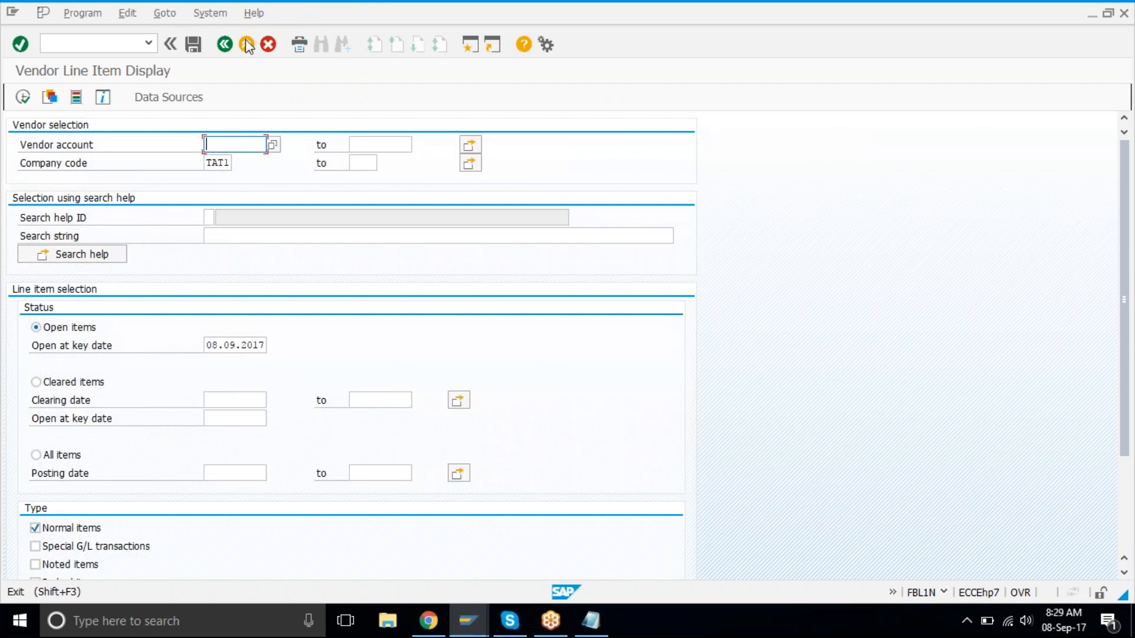
- Launch F110 Payments with run date 08.09.2017 and identification TAT10, then show its parameters
{"action": "left_click", "coordinate": [80, 330]}
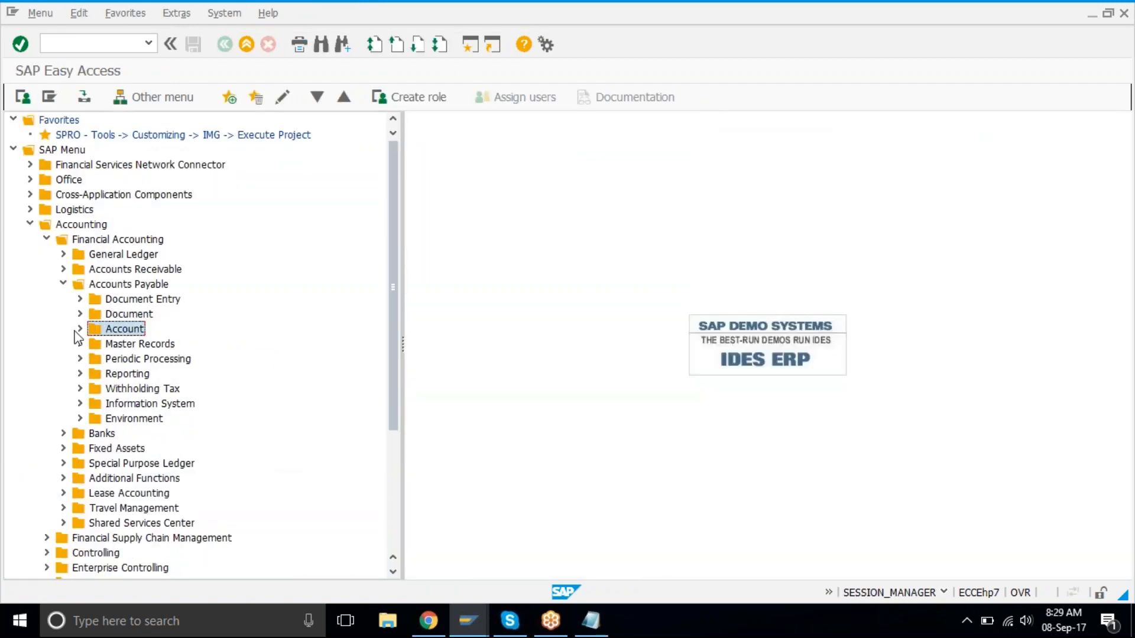
{"action": "left_click", "coordinate": [128, 362]}
{"action": "left_click", "coordinate": [79, 359]}
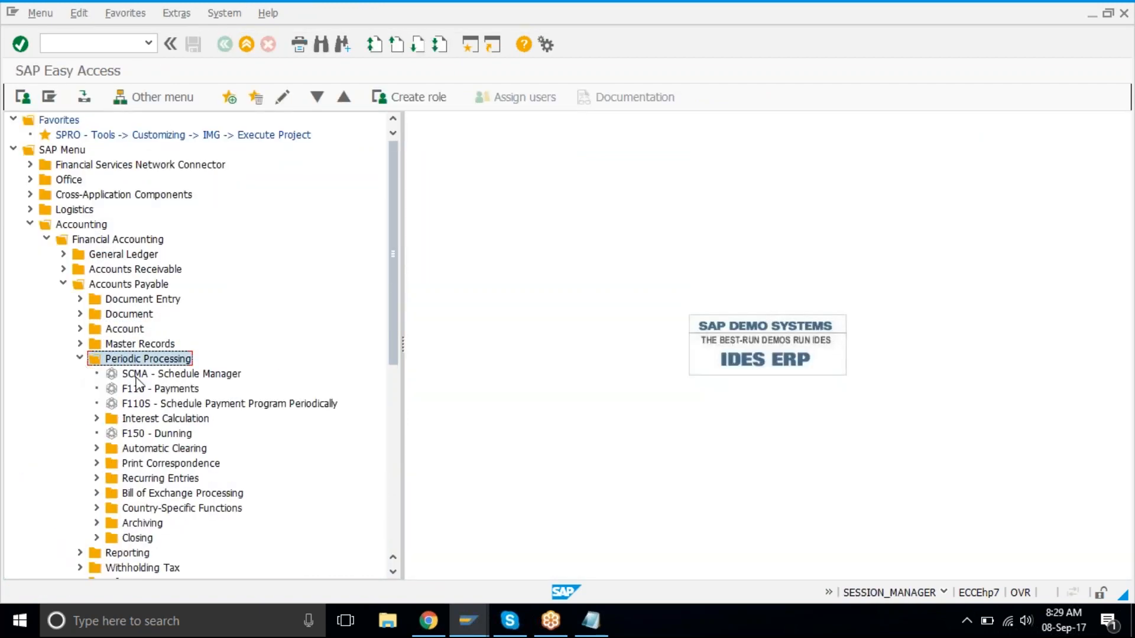
{"action": "left_click", "coordinate": [149, 391]}
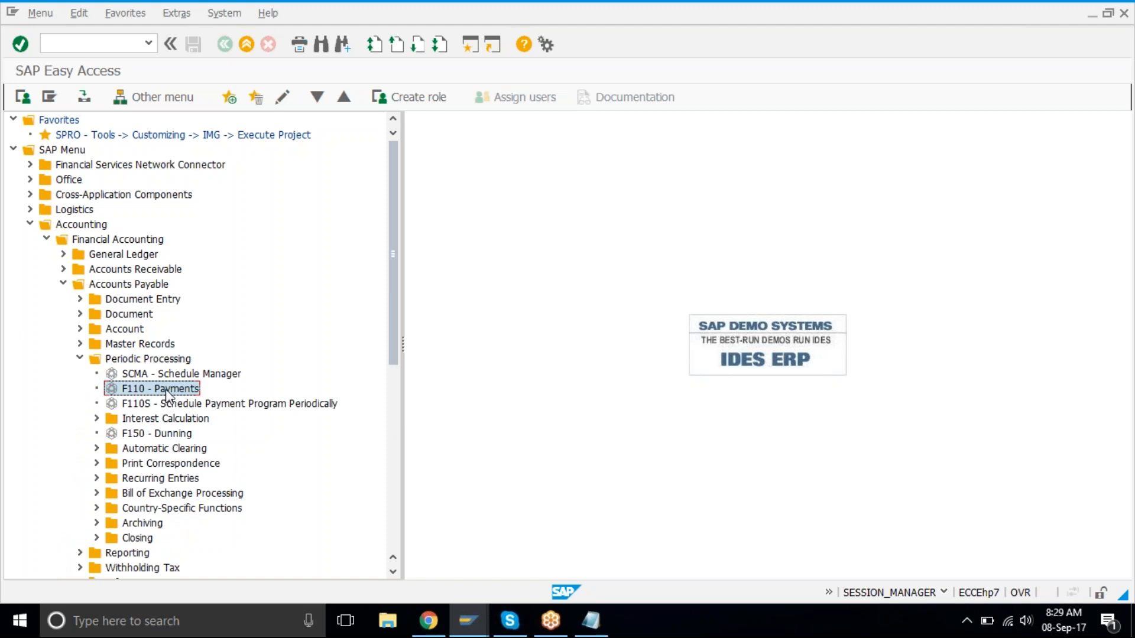
{"action": "double_click", "coordinate": [159, 390]}
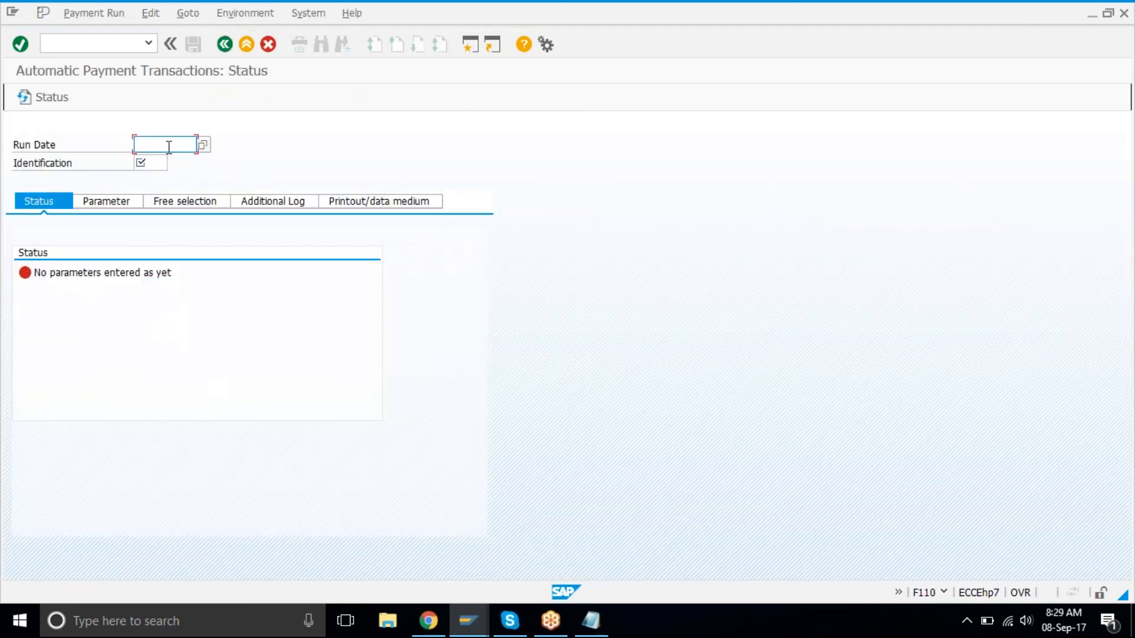
{"action": "type", "text": "08.09.2017"}
{"action": "key", "text": "Tab"}
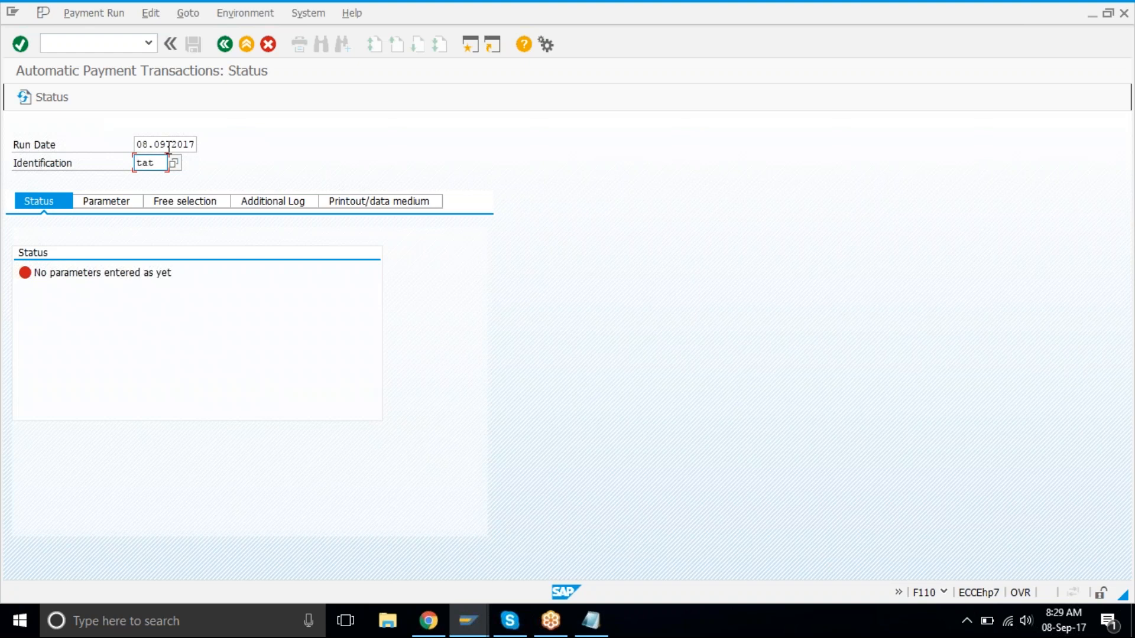
{"action": "key", "text": "Return"}
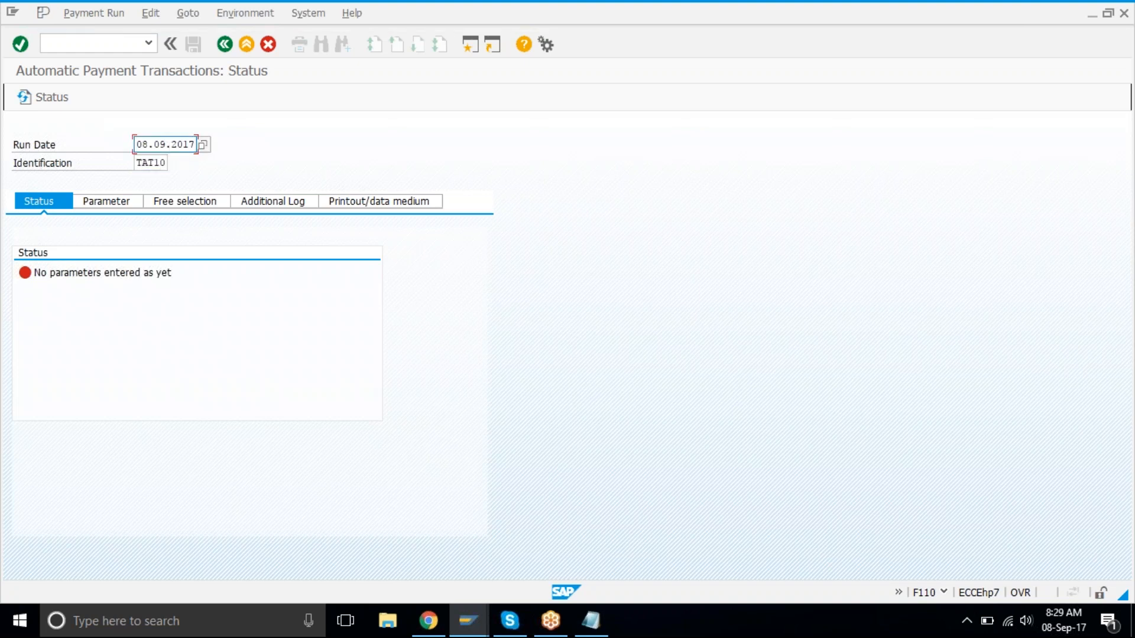
{"action": "left_click", "coordinate": [165, 161]}
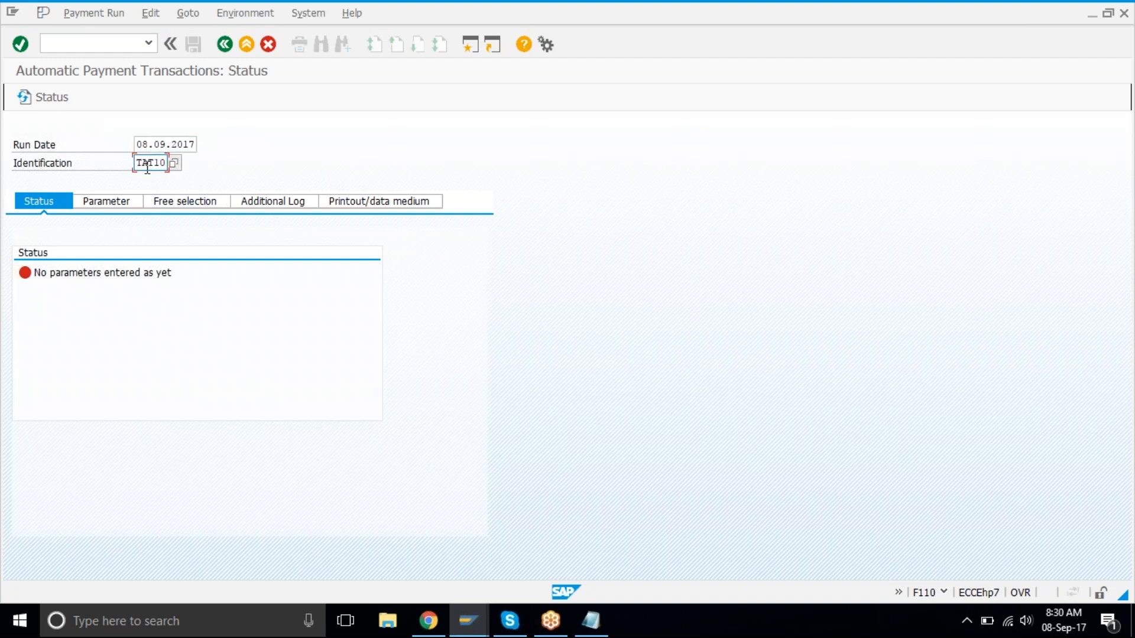
{"action": "left_click", "coordinate": [111, 202]}
- Enter company code TAT1 with payment method C and next payment date 09.09.2017
{"action": "left_click", "coordinate": [108, 305]}
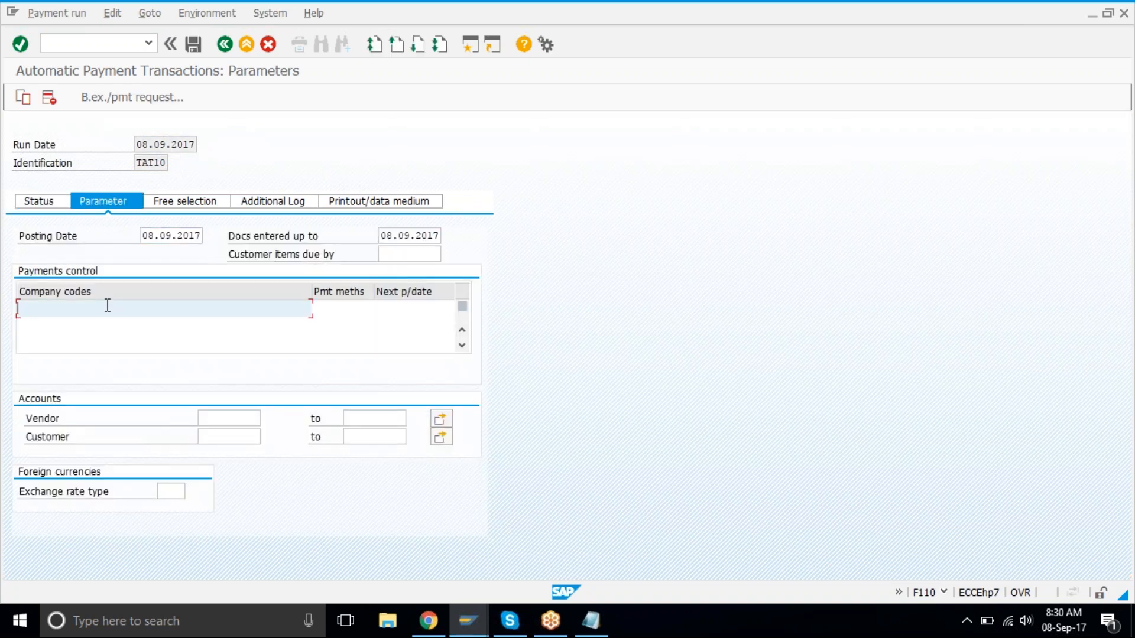
{"action": "type", "text": "tat1"}
{"action": "key", "text": "Tab"}
{"action": "type", "text": "c"}
{"action": "key", "text": "Tab"}
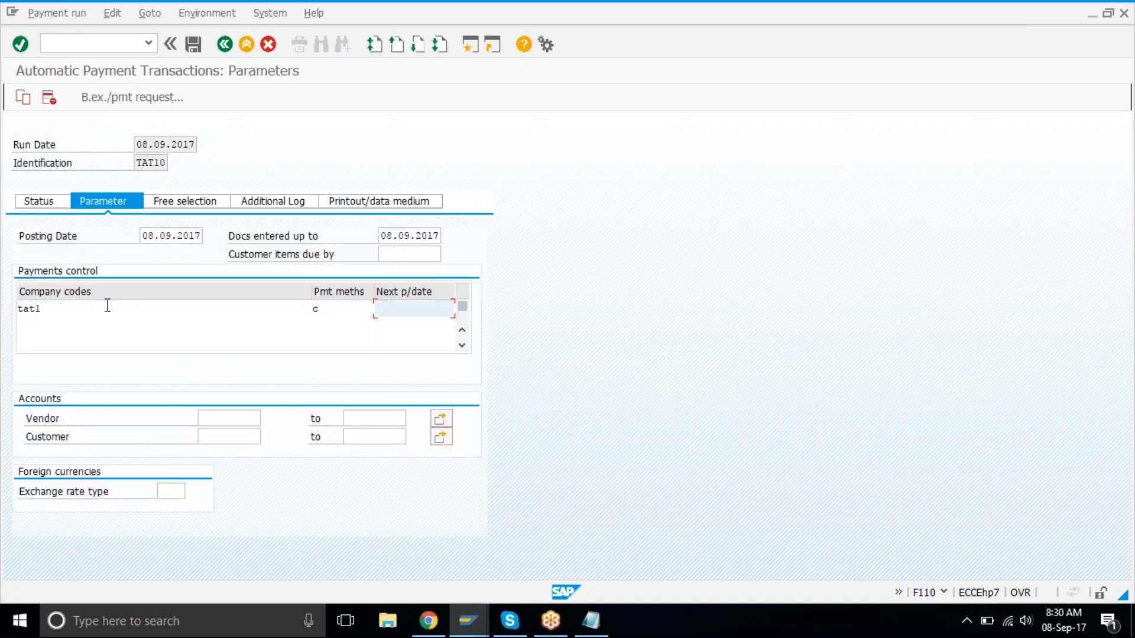
{"action": "type", "text": "09.09.2017"}
{"action": "key", "text": "Down"}
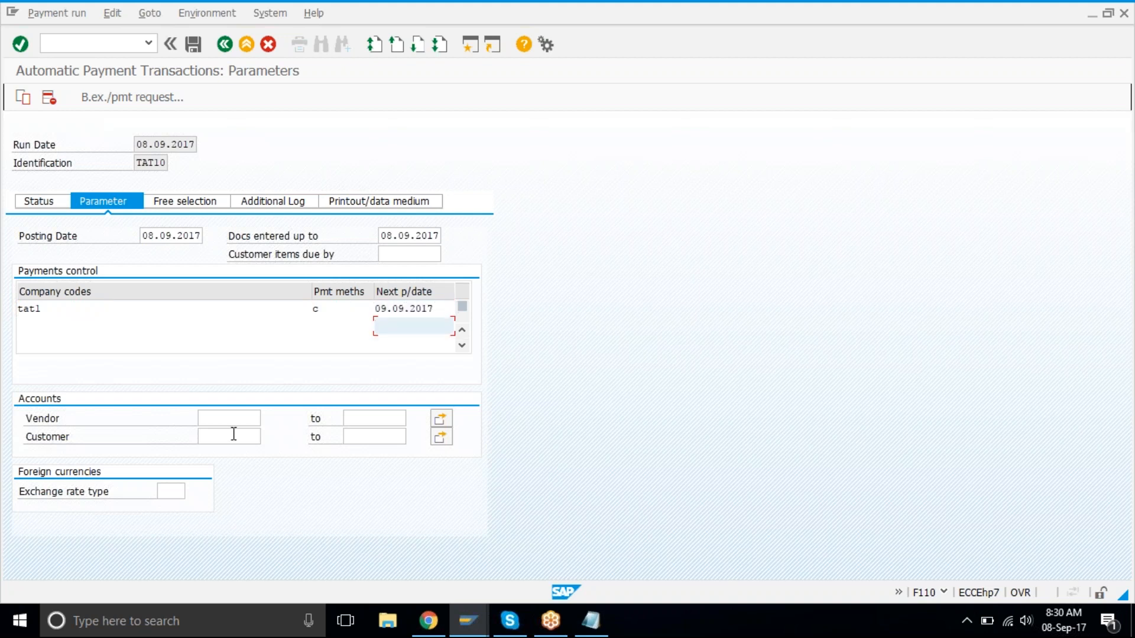
{"action": "left_click", "coordinate": [253, 418]}
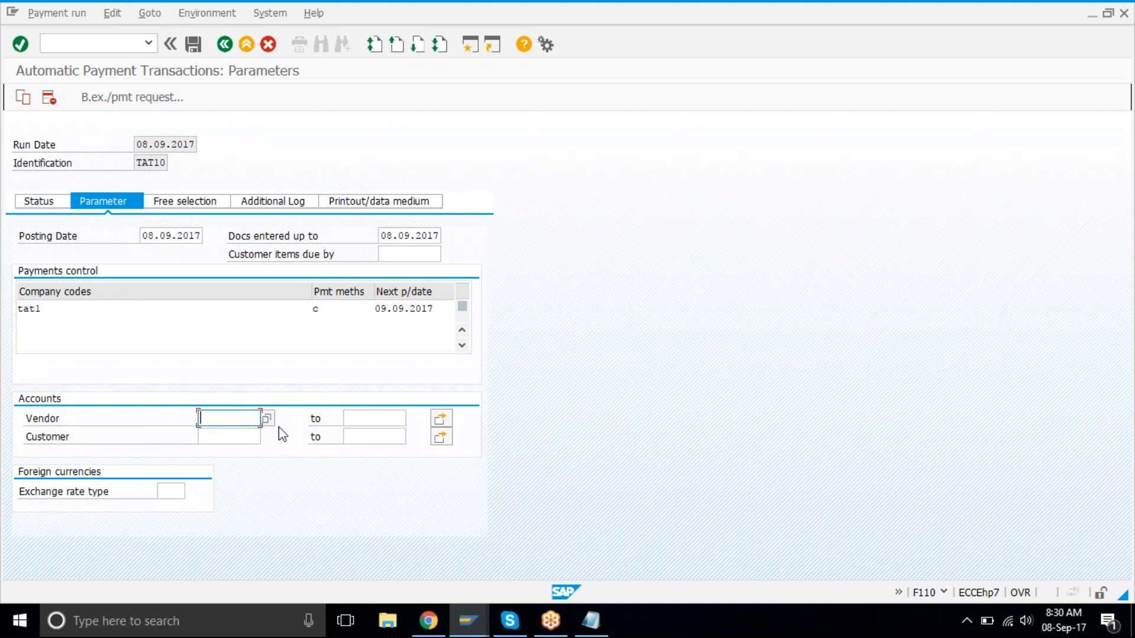
{"action": "left_click", "coordinate": [268, 419]}
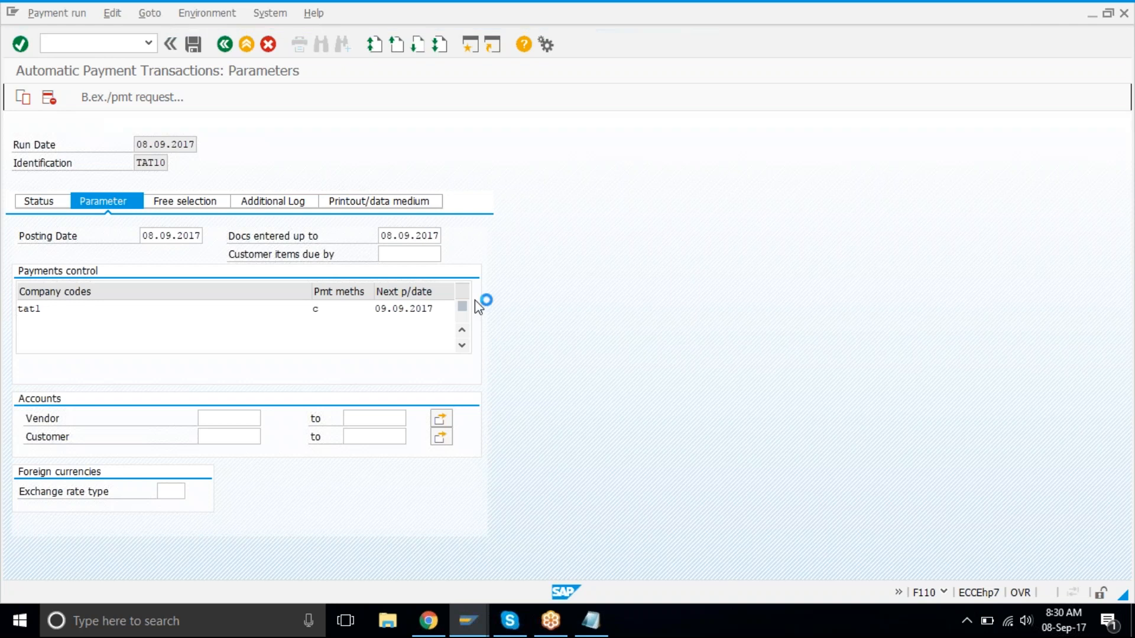
{"action": "left_click", "coordinate": [646, 576]}
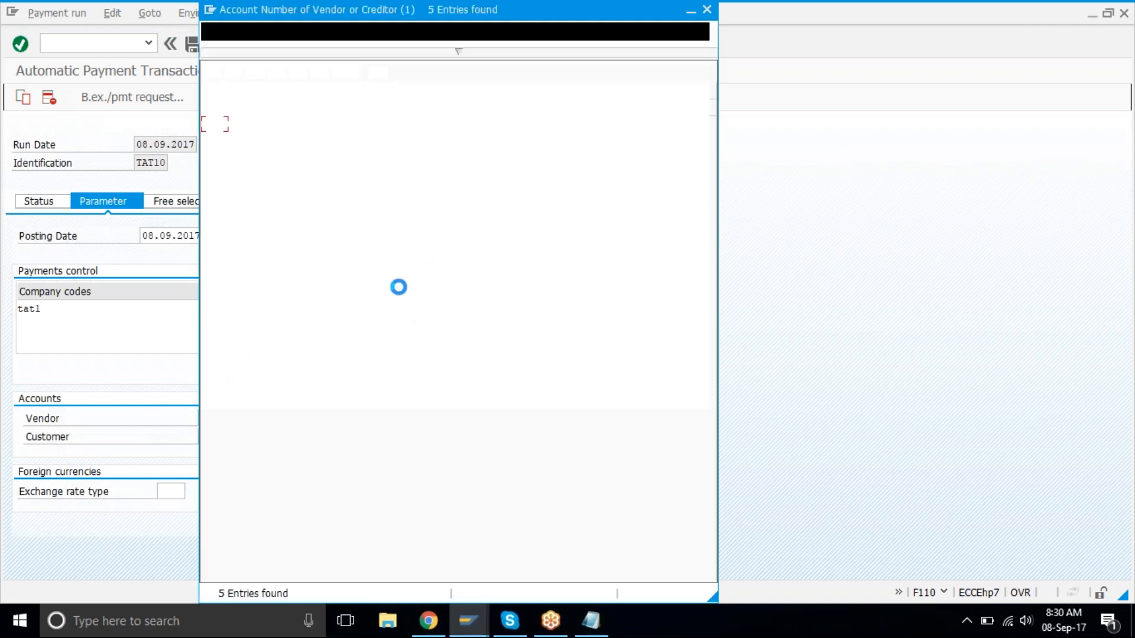
{"action": "left_click", "coordinate": [466, 110]}
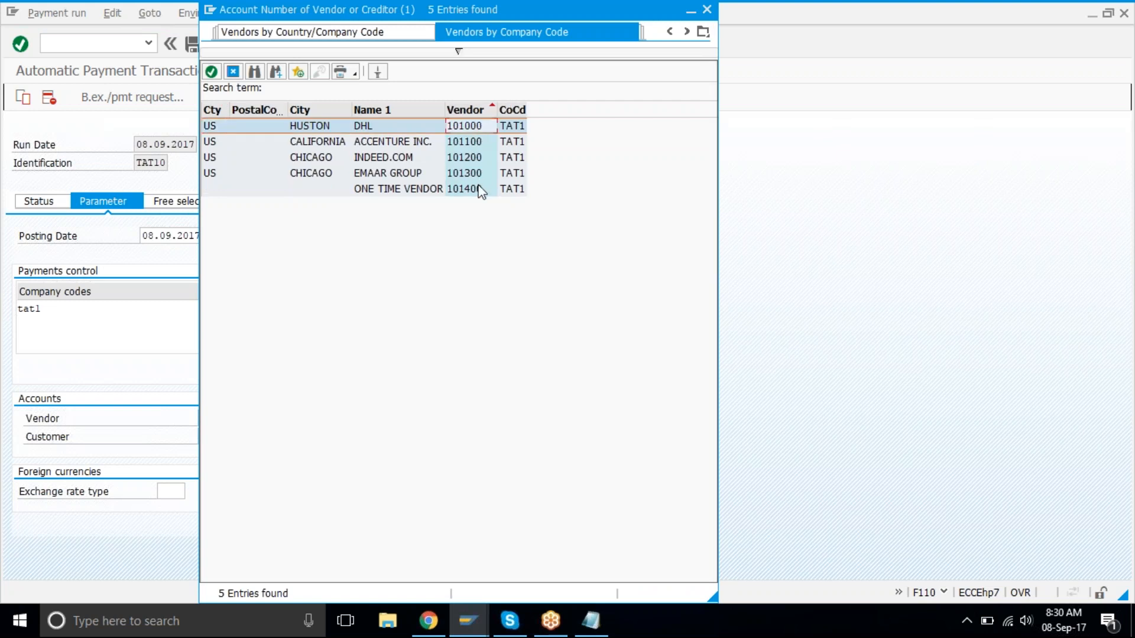
{"action": "left_click", "coordinate": [480, 189]}
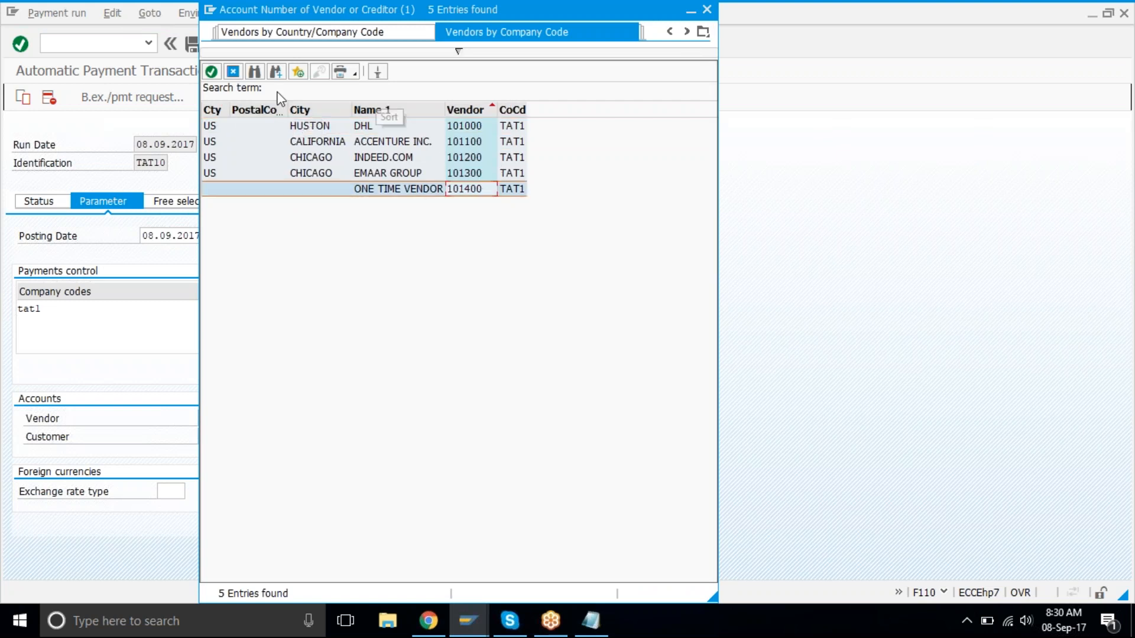
{"action": "left_click", "coordinate": [237, 72]}
{"action": "type", "text": "1"}
{"action": "key", "text": "Tab"}
{"action": "type", "text": "9999999999"}
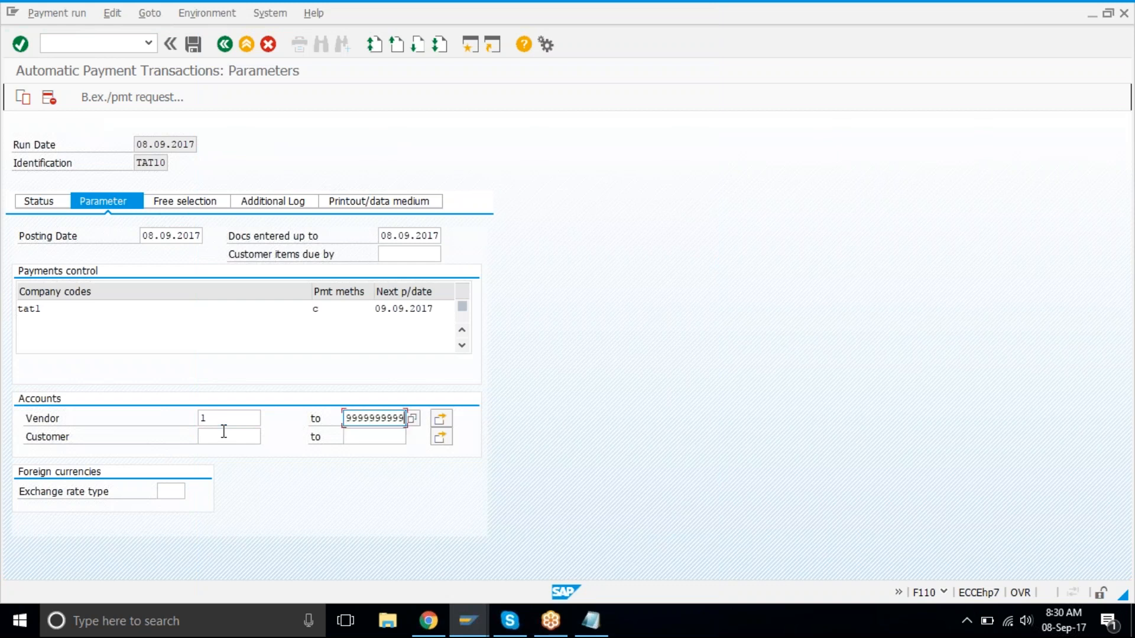
{"action": "key", "text": "Return"}
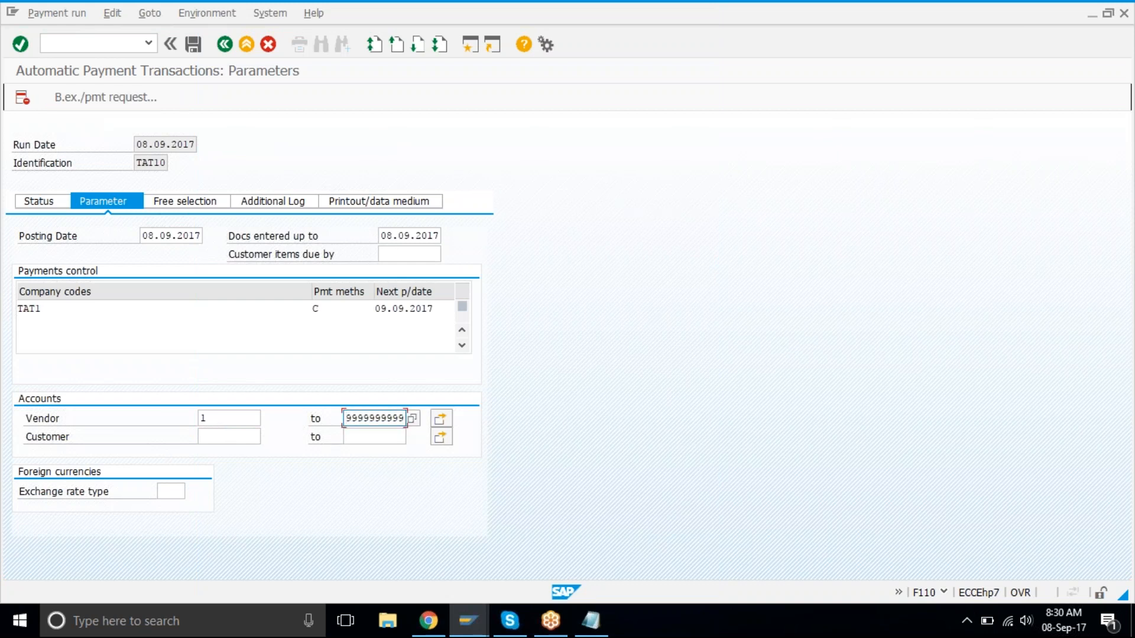
- In the Additional Log, enable logging of due date check and payment method selection
{"action": "left_click", "coordinate": [291, 200]}
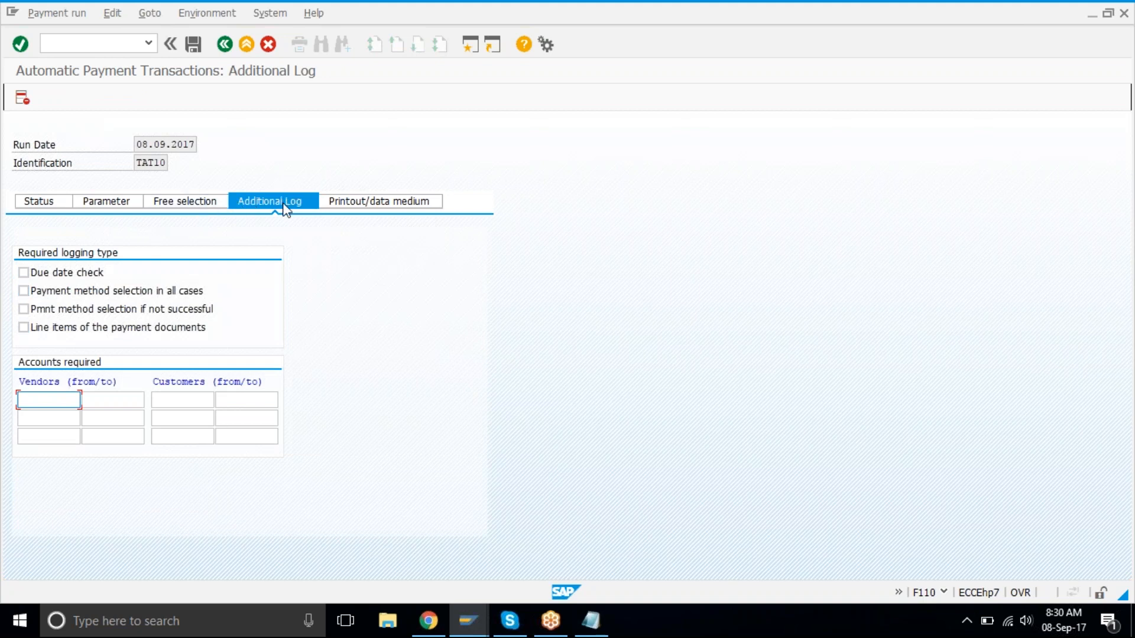
{"action": "left_click", "coordinate": [23, 273]}
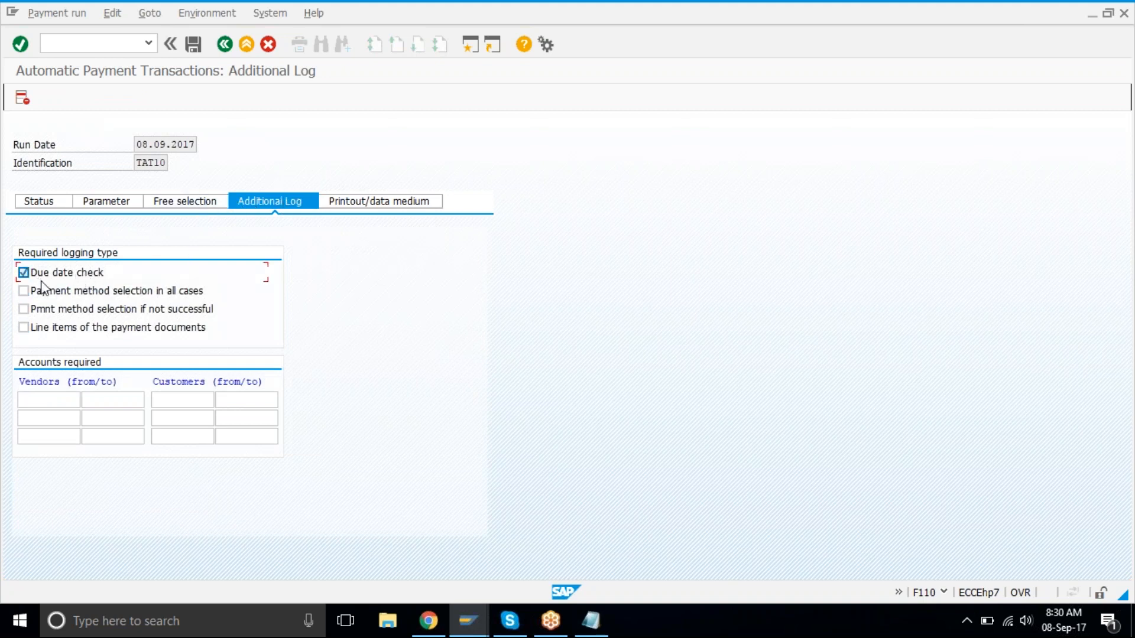
{"action": "left_click", "coordinate": [24, 291]}
{"action": "left_click", "coordinate": [50, 398]}
{"action": "type", "text": "1"}
{"action": "key", "text": "Tab"}
{"action": "type", "text": "9999999999"}
{"action": "key", "text": "shift+Tab"}
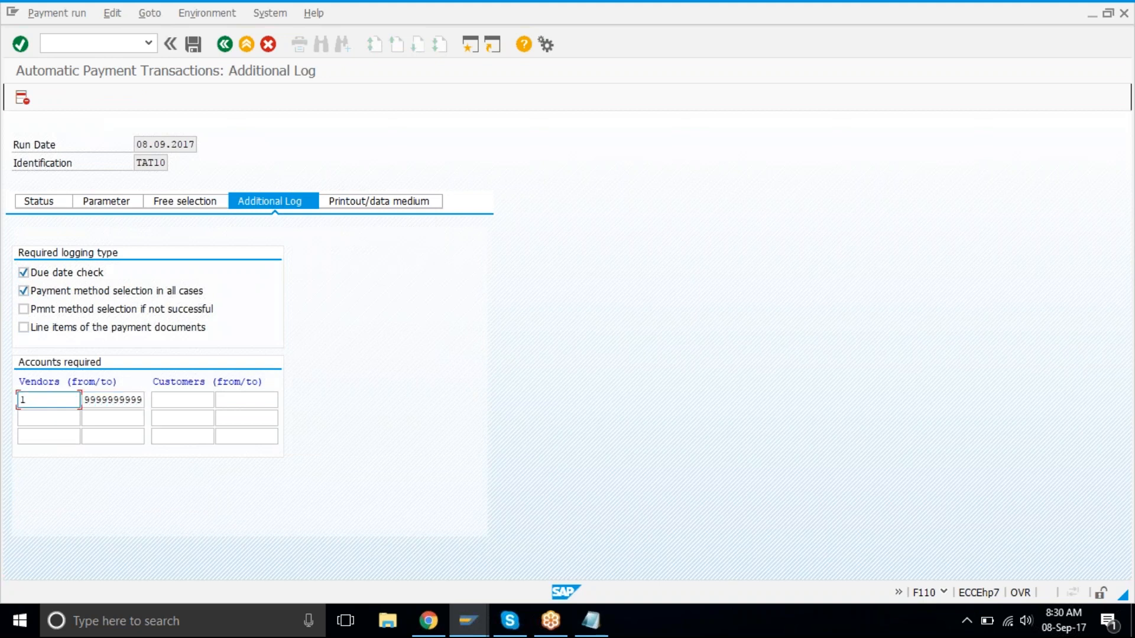
{"action": "left_click", "coordinate": [51, 410]}
{"action": "left_click", "coordinate": [20, 436]}
{"action": "left_click", "coordinate": [124, 430]}
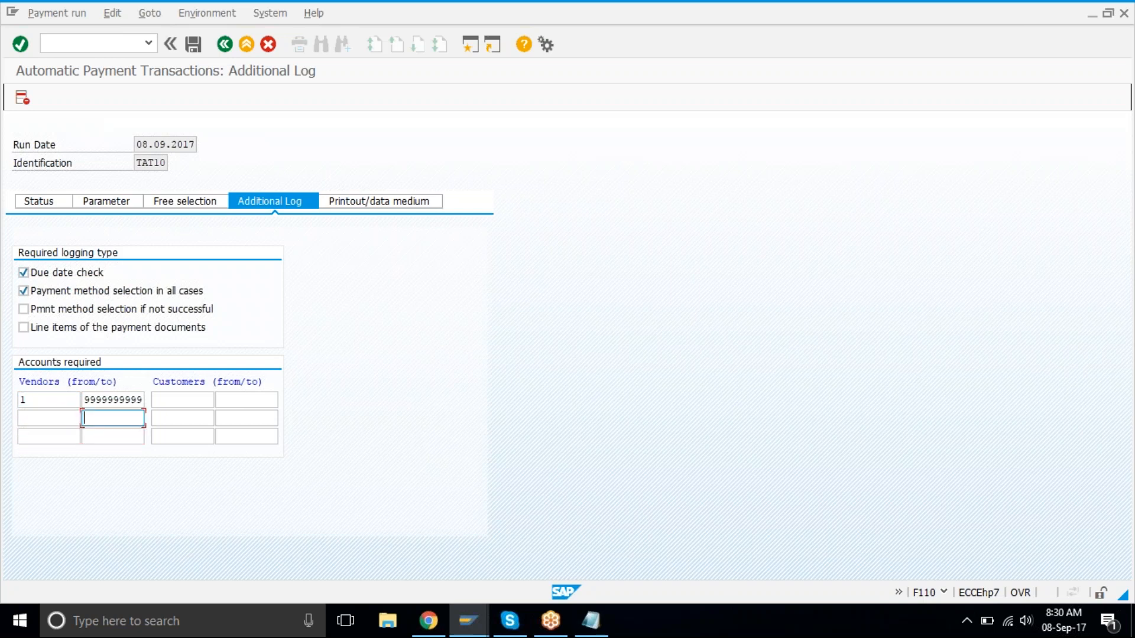
{"action": "left_click", "coordinate": [67, 206]}
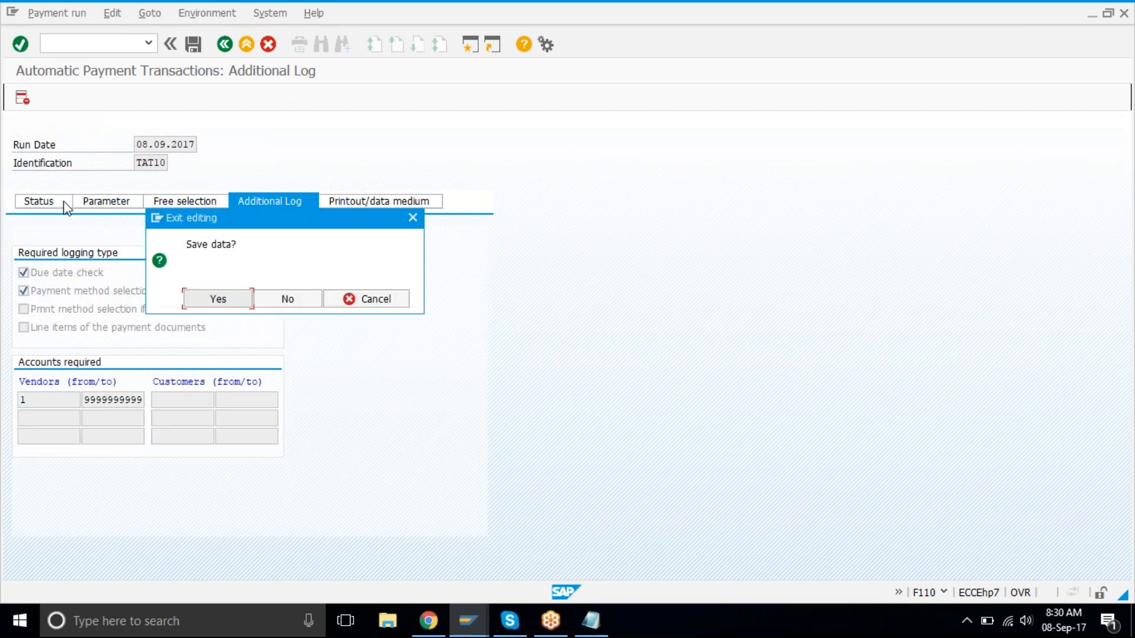
{"action": "left_click", "coordinate": [214, 299]}
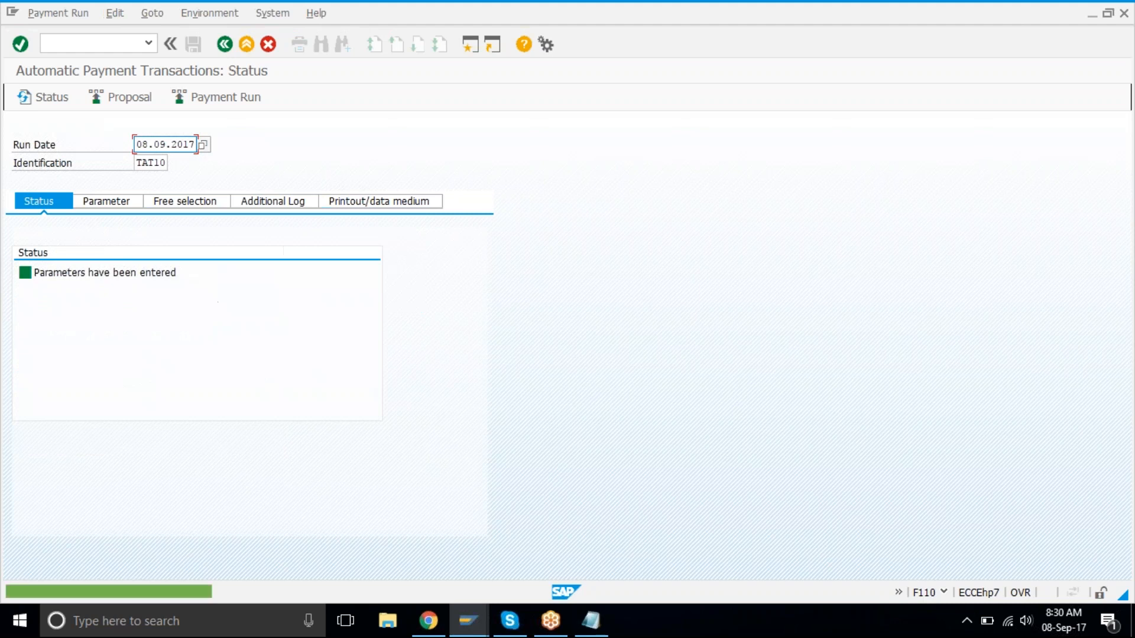
- On the Printout/data medium tab, enter variant boa1 (BOALOT1) for check program RFFOUS_C
{"action": "left_click", "coordinate": [383, 203]}
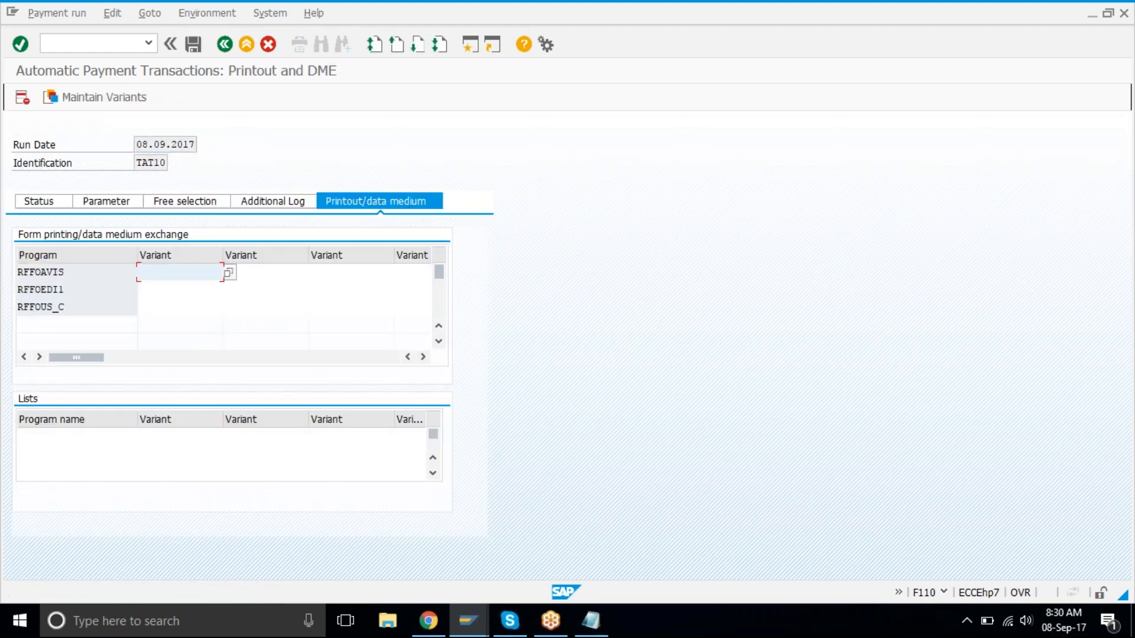
{"action": "left_click", "coordinate": [19, 306]}
{"action": "left_click_drag", "start_coordinate": [19, 306], "coordinate": [71, 306]}
{"action": "left_click", "coordinate": [70, 306]}
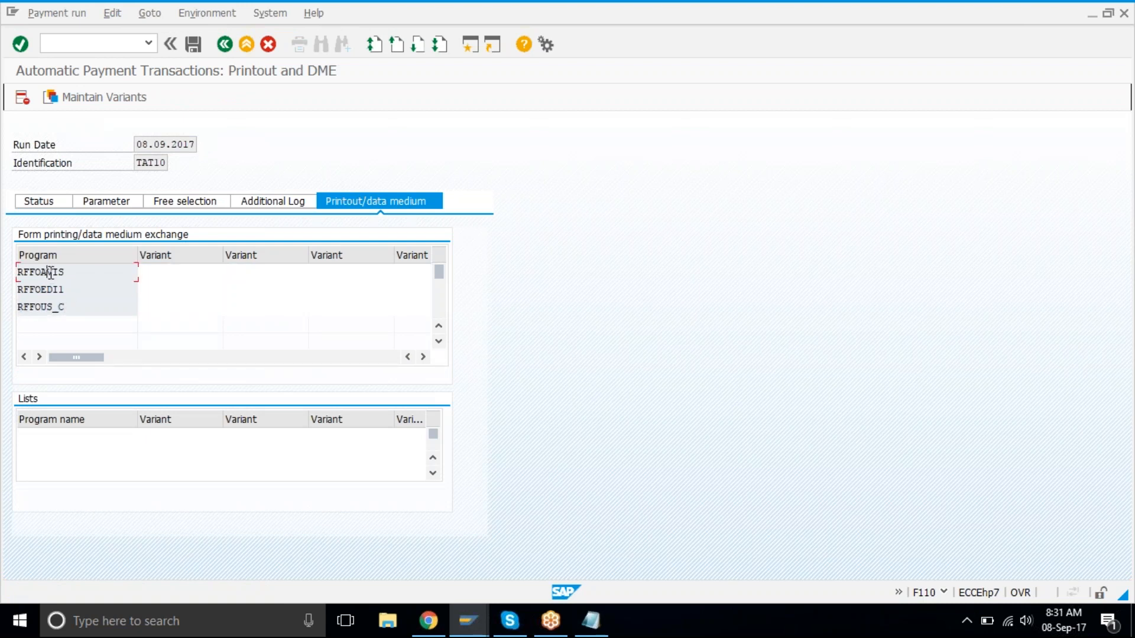
{"action": "left_click", "coordinate": [51, 304]}
{"action": "left_click", "coordinate": [154, 304]}
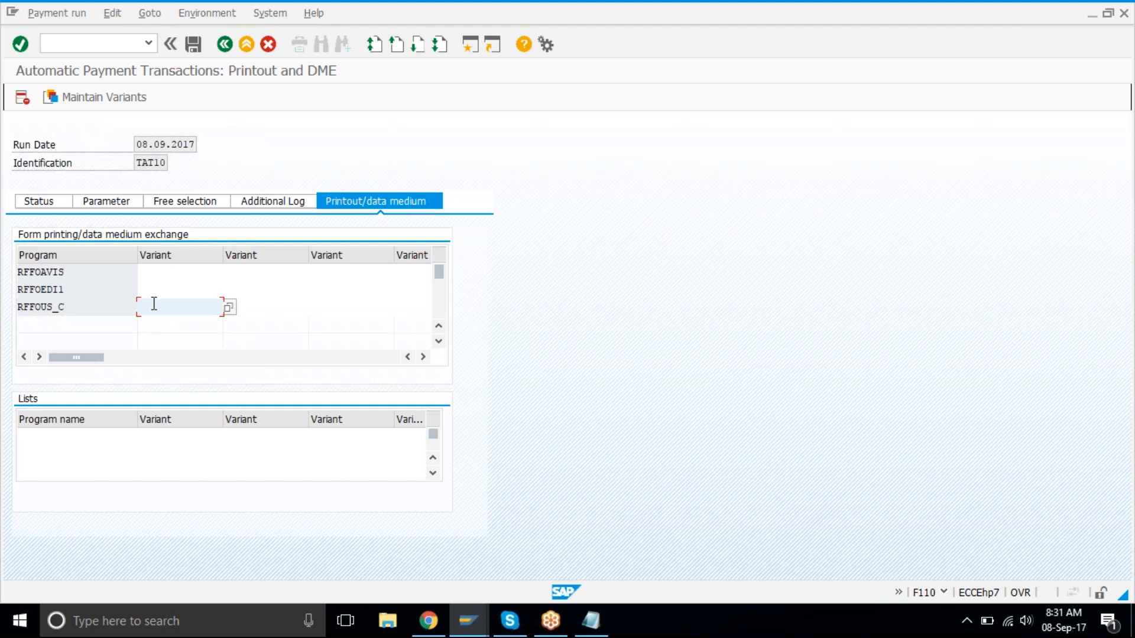
{"action": "type", "text": "boa1"}
- Assign variant BOALOT1 to all selection screens; enter run date 08.09.2017, ID TAT, company code TAT1
{"action": "left_click", "coordinate": [100, 101]}
{"action": "left_click", "coordinate": [168, 212]}
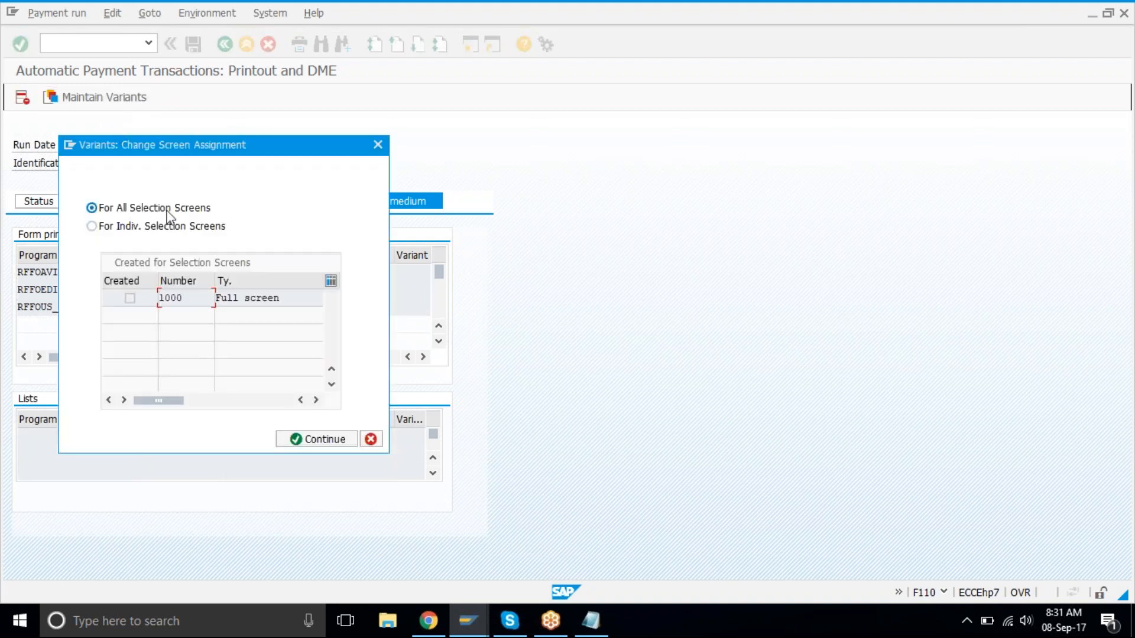
{"action": "left_click", "coordinate": [324, 442]}
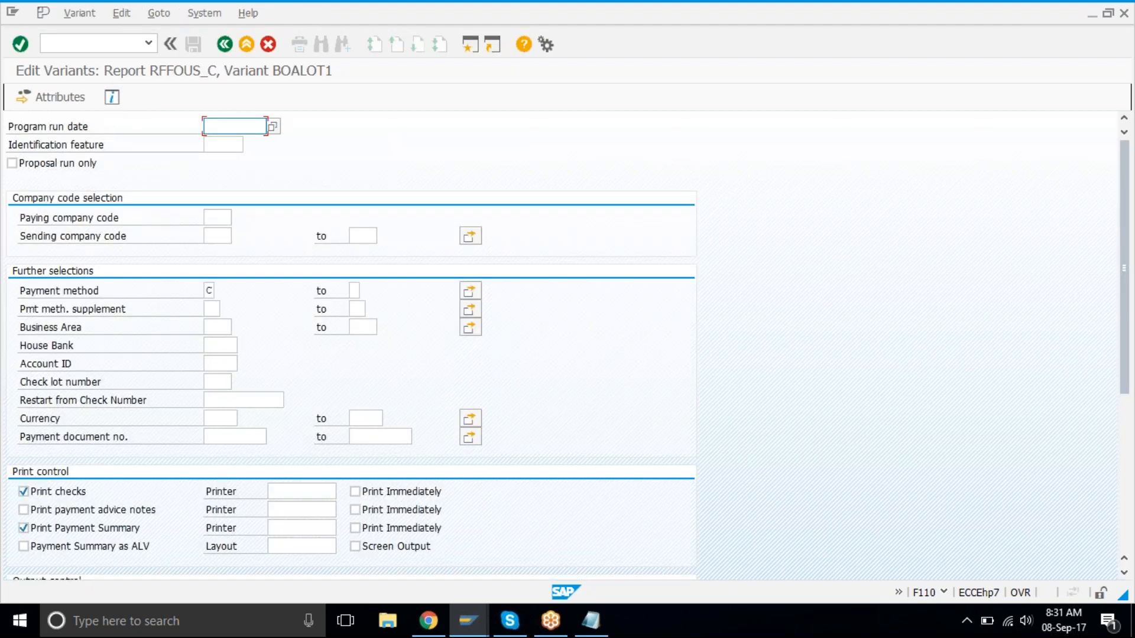
{"action": "type", "text": "08.09.2017"}
{"action": "key", "text": "Tab"}
{"action": "type", "text": "tat"}
{"action": "key", "text": "Tab"}
{"action": "key", "text": "Tab"}
{"action": "type", "text": "tat1"}
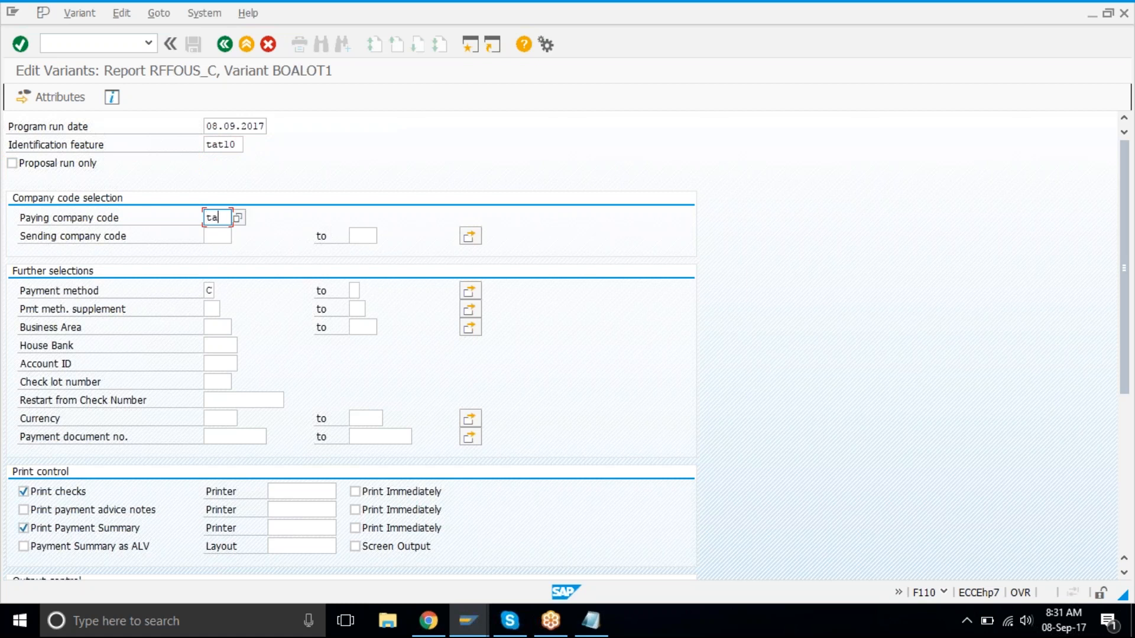
{"action": "key", "text": "Tab"}
{"action": "key", "text": "Tab"}
{"action": "key", "text": "Tab"}
{"action": "key", "text": "Tab"}
{"action": "key", "text": "Tab"}
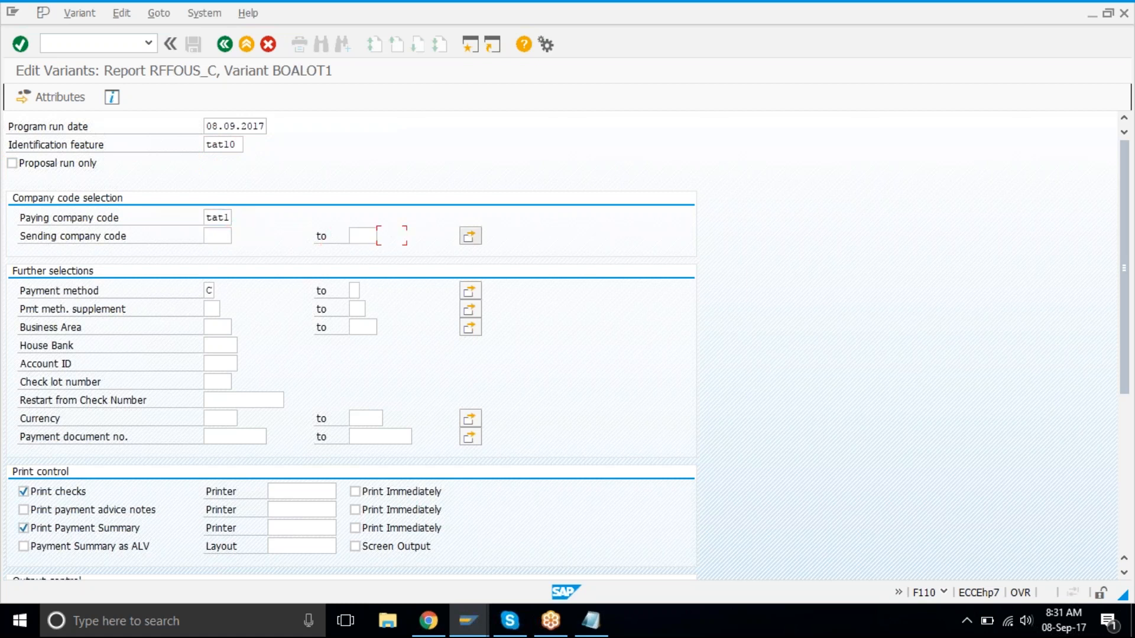
{"action": "key", "text": "Tab"}
{"action": "key", "text": "Down"}
{"action": "key", "text": "Down"}
{"action": "key", "text": "Down"}
{"action": "key", "text": "Up"}
- Select house bank BOA, account ID 1000 and BOA check lot 1
{"action": "left_click", "coordinate": [244, 346]}
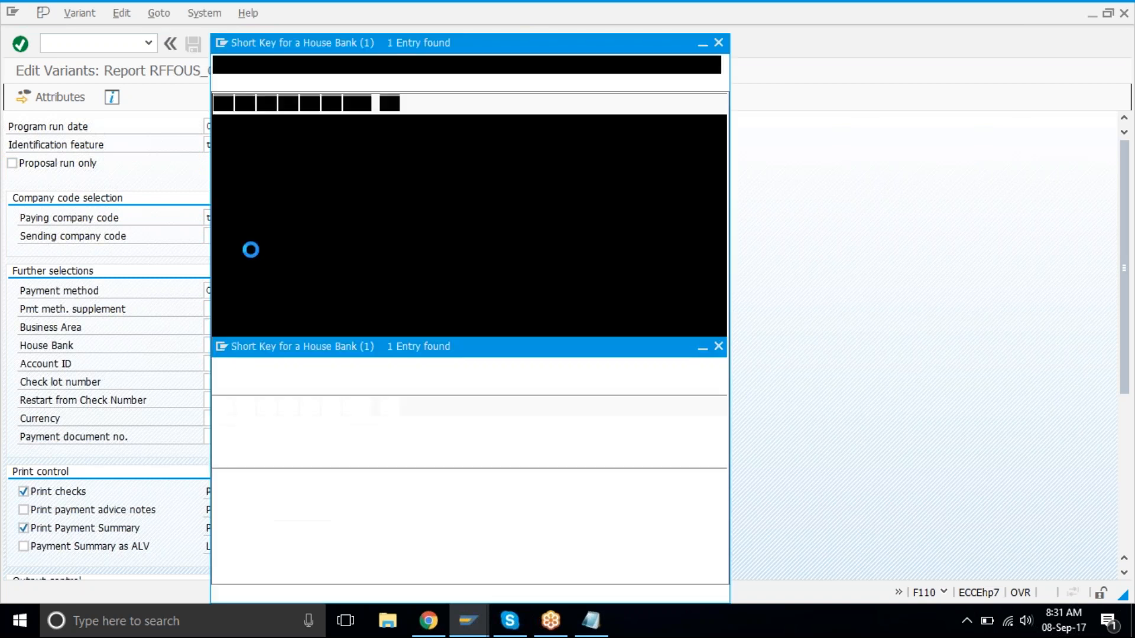
{"action": "double_click", "coordinate": [274, 144]}
{"action": "left_click", "coordinate": [231, 364]}
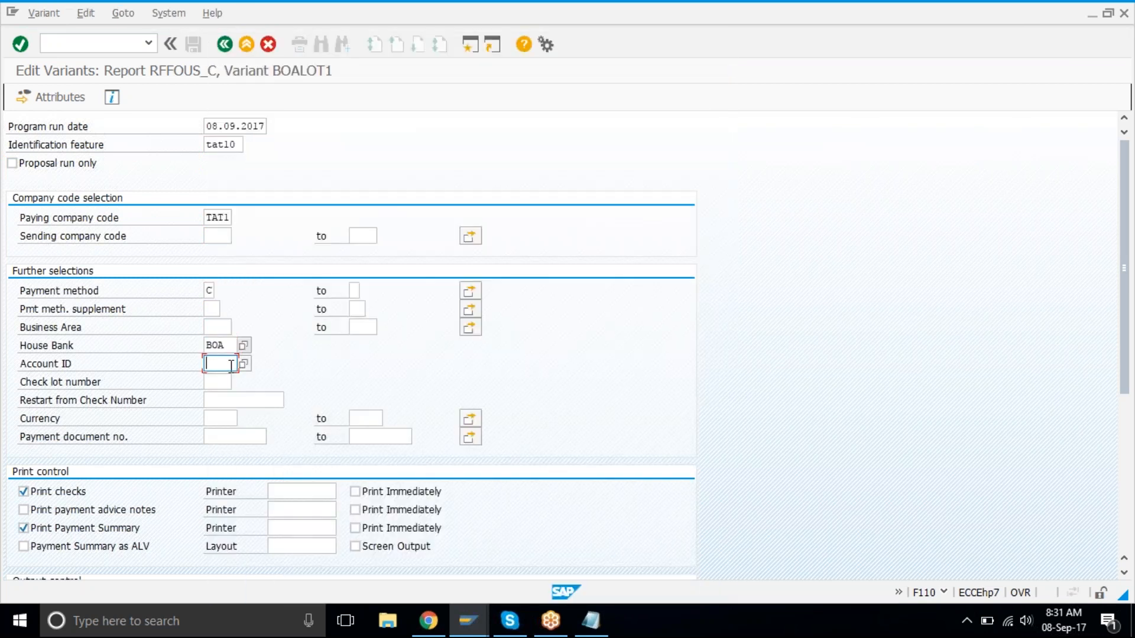
{"action": "left_click", "coordinate": [243, 363]}
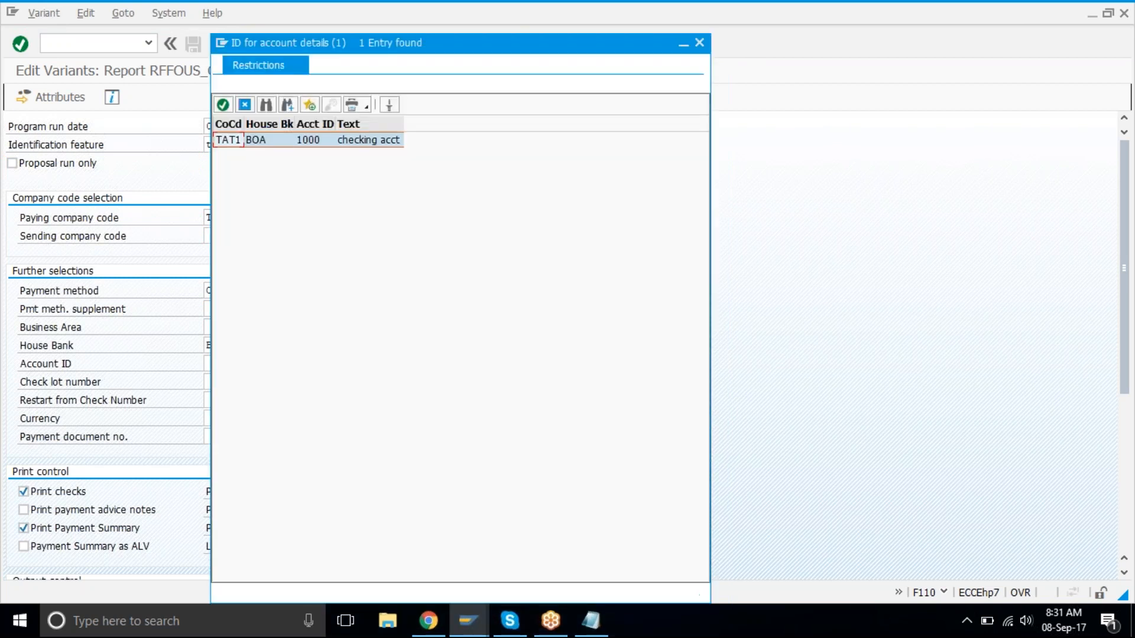
{"action": "double_click", "coordinate": [330, 145]}
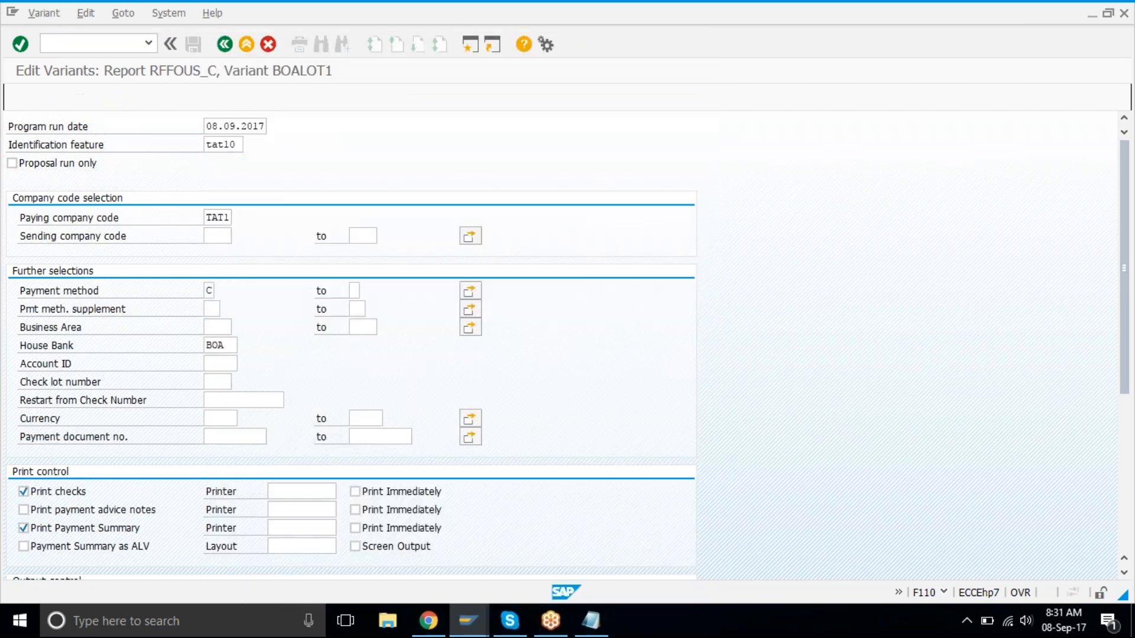
{"action": "left_click", "coordinate": [233, 382]}
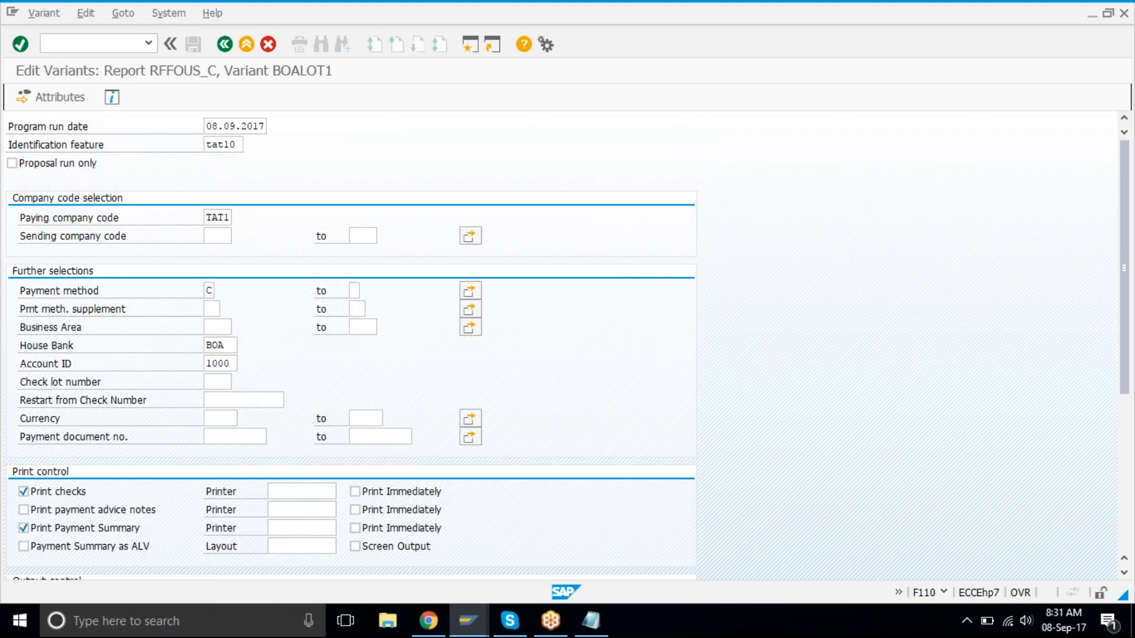
{"action": "key", "text": "F4"}
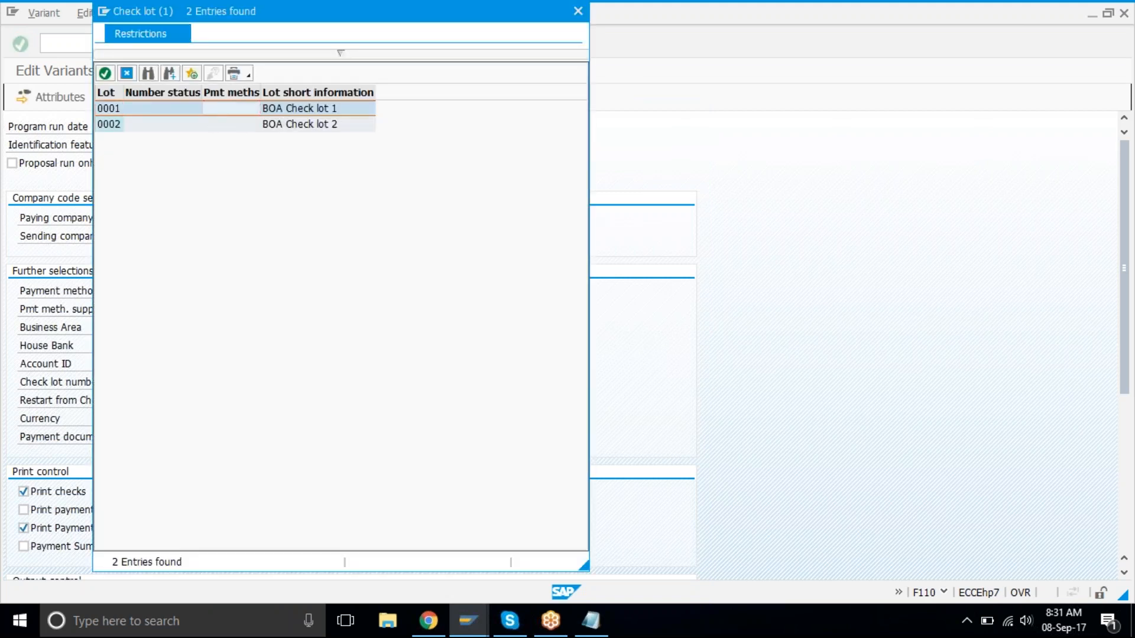
{"action": "double_click", "coordinate": [208, 110]}
- Set currency USD, enable advice notes, and use printer LP01 for checks, advices and summary
{"action": "left_click", "coordinate": [226, 418]}
{"action": "type", "text": "usd"}
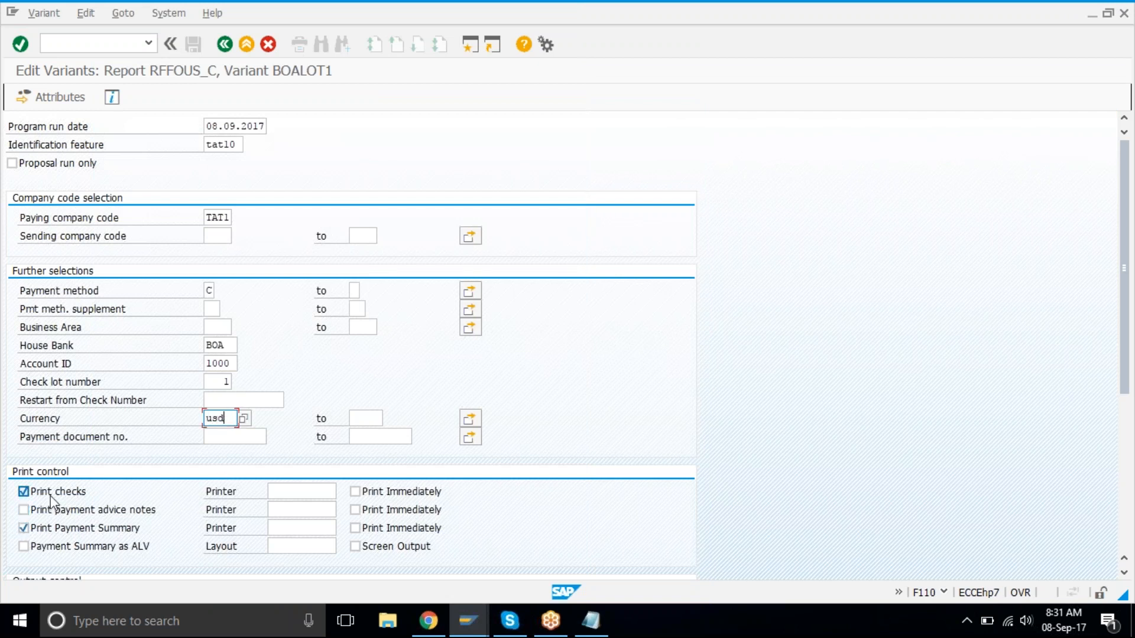
{"action": "left_click", "coordinate": [24, 509]}
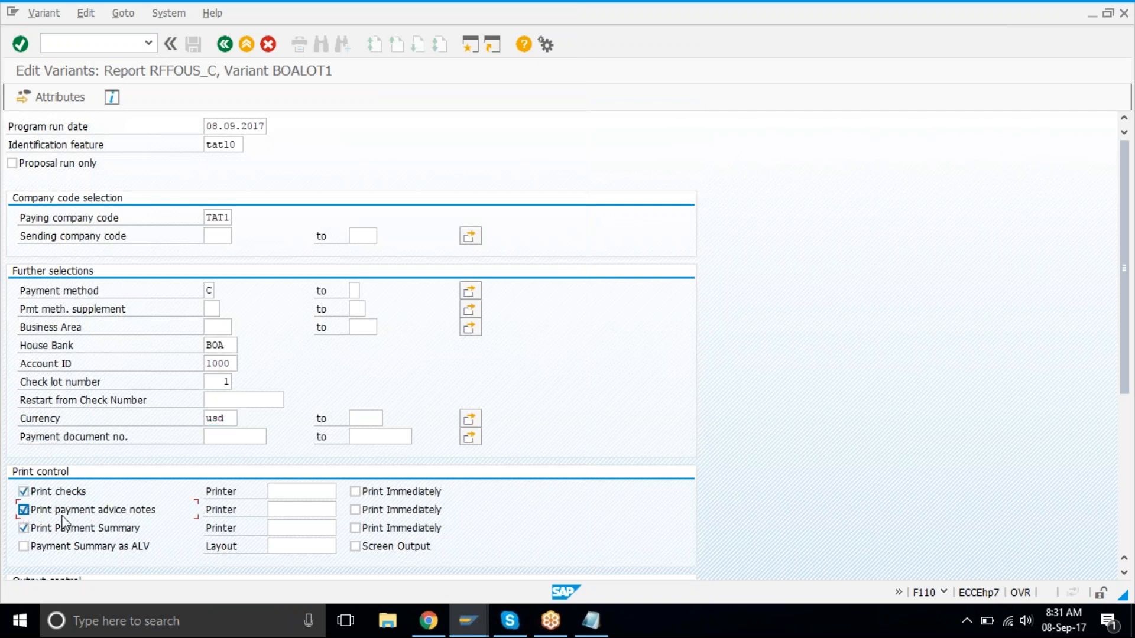
{"action": "left_click", "coordinate": [283, 493]}
{"action": "type", "text": "lo"}
{"action": "key", "text": "BackSpace"}
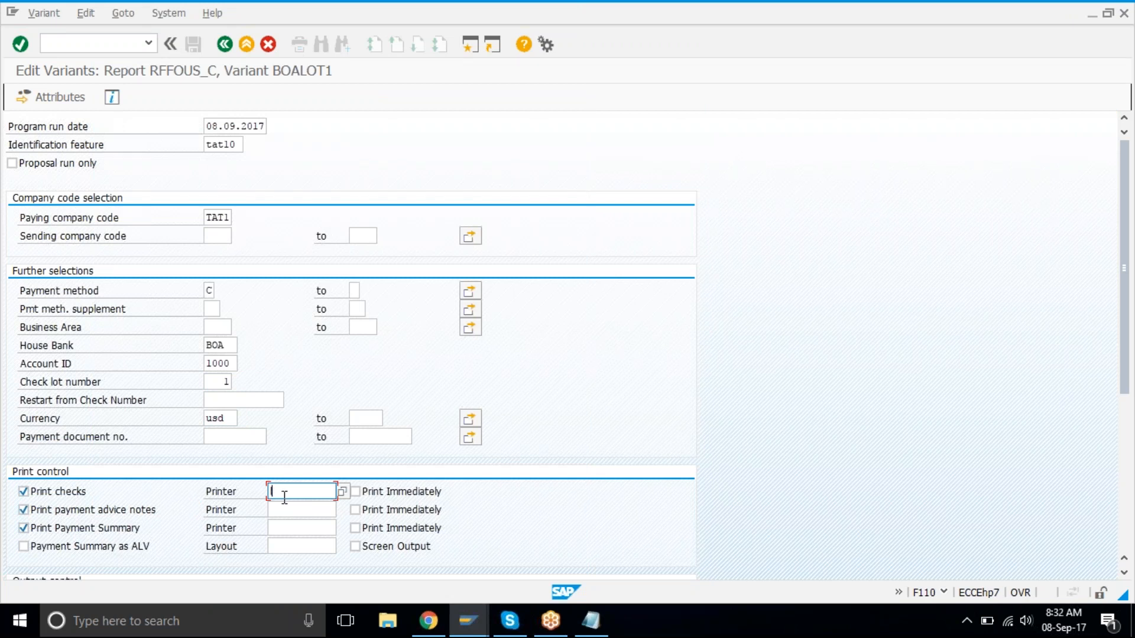
{"action": "type", "text": "p01"}
{"action": "key", "text": "Down"}
{"action": "type", "text": "lp01"}
{"action": "key", "text": "Down"}
{"action": "type", "text": "lp01"}
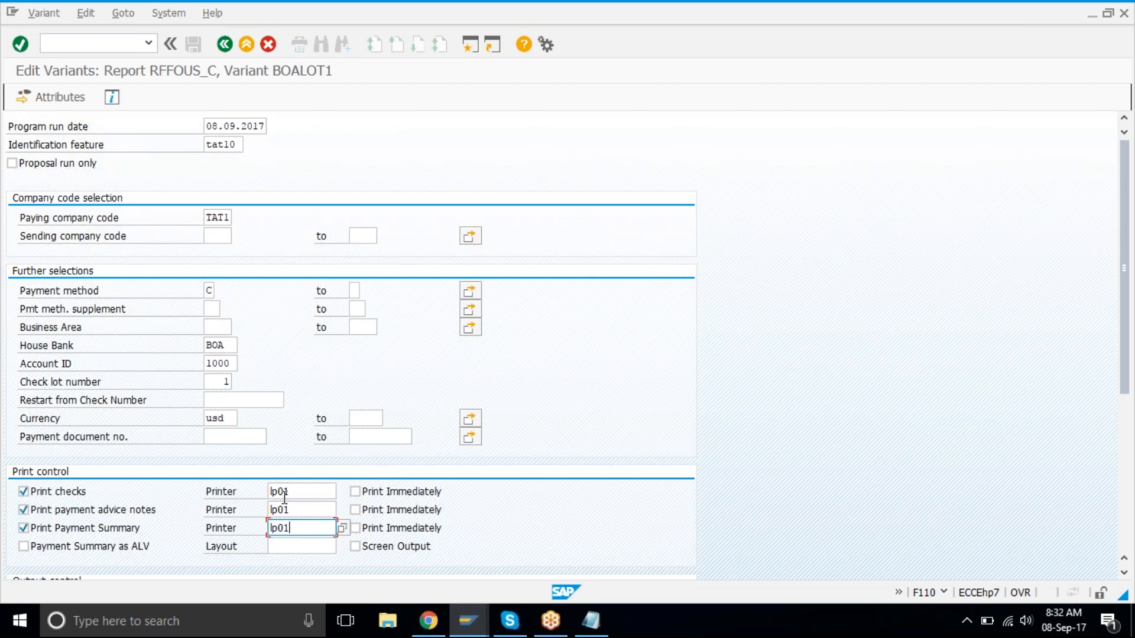
{"action": "key", "text": "Return"}
- Have checks, advice notes and the payment summary print immediately, and prevent voiding of checks
{"action": "left_click", "coordinate": [354, 491]}
{"action": "left_click", "coordinate": [354, 510]}
{"action": "left_click", "coordinate": [355, 528]}
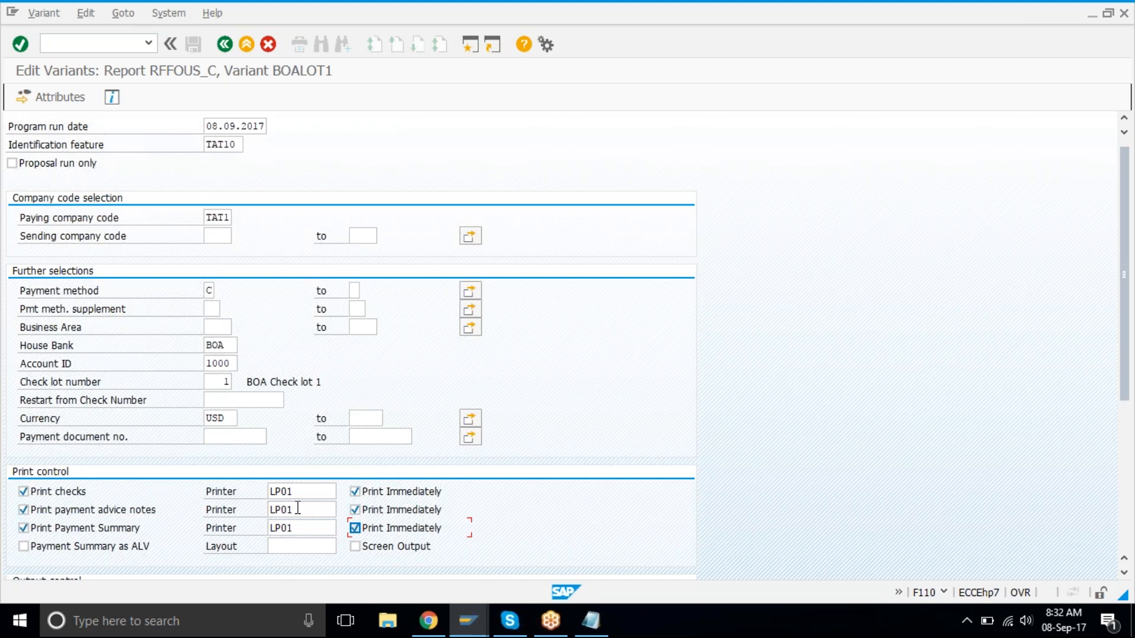
{"action": "scroll", "coordinate": [298, 508], "scroll_direction": "down", "scroll_amount": 1}
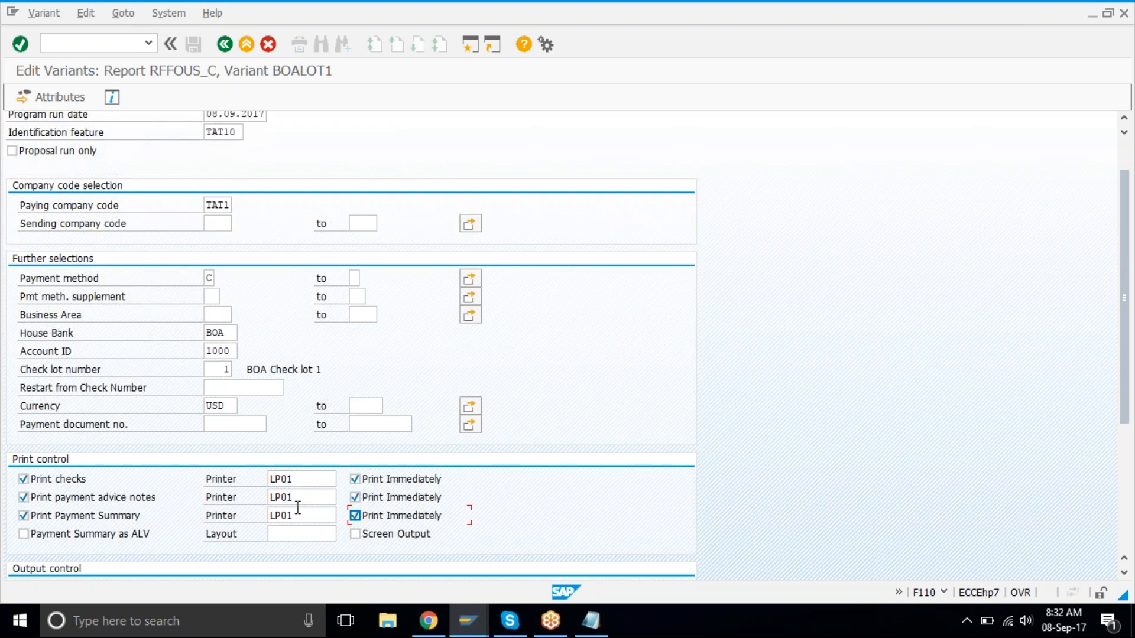
{"action": "scroll", "coordinate": [298, 508], "scroll_direction": "down", "scroll_amount": 3}
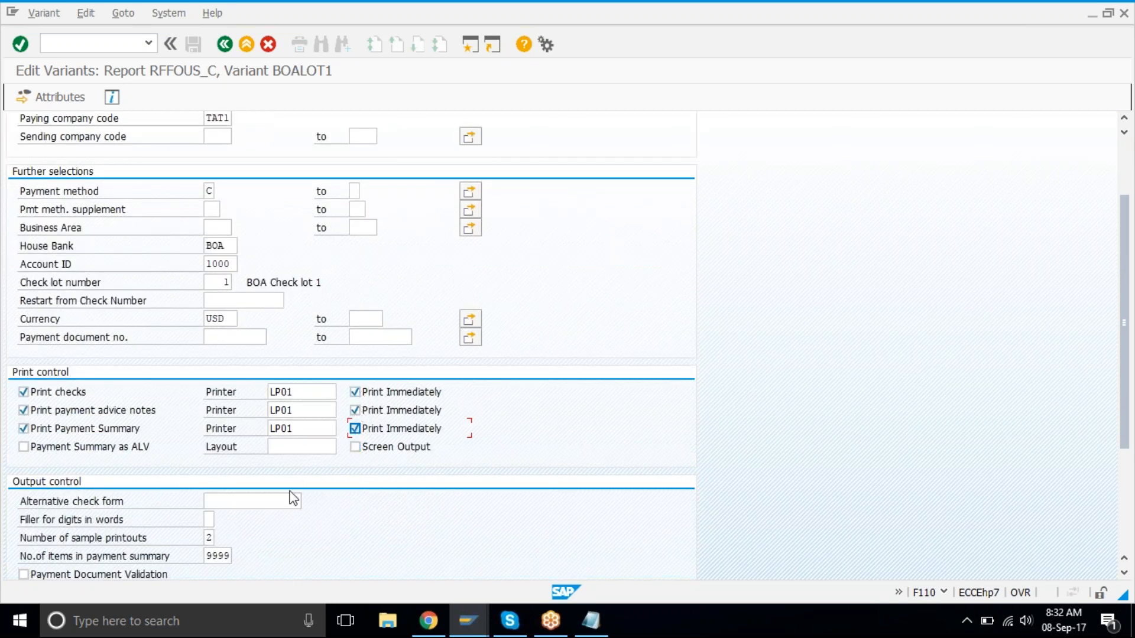
{"action": "scroll", "coordinate": [294, 498], "scroll_direction": "down", "scroll_amount": 1}
{"action": "left_click", "coordinate": [180, 469]}
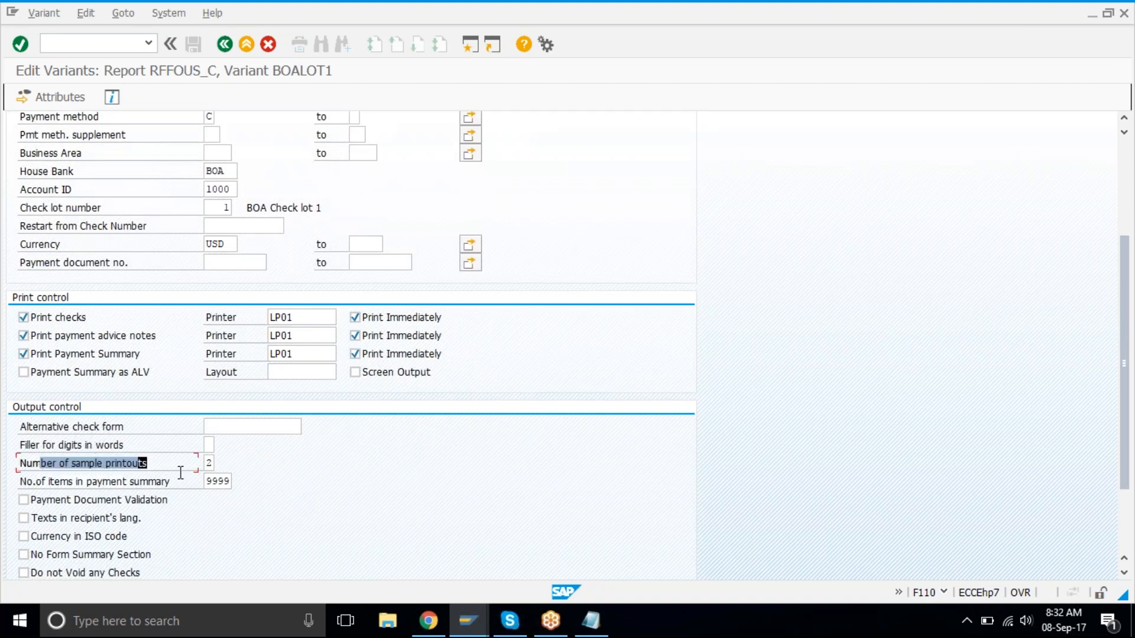
{"action": "left_click", "coordinate": [209, 463]}
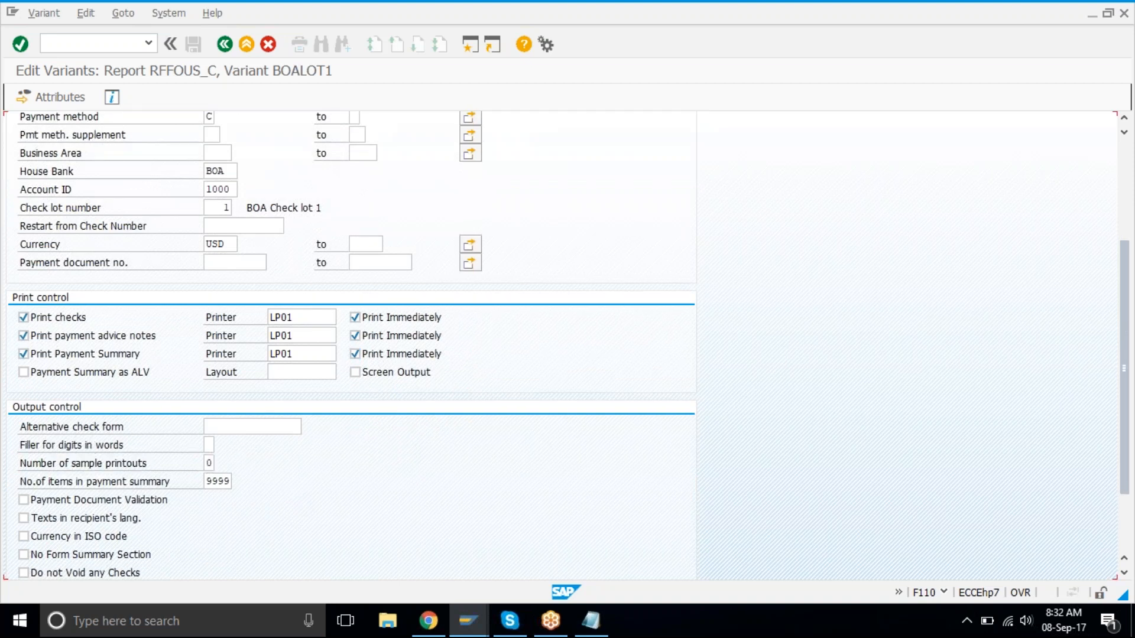
{"action": "scroll", "coordinate": [150, 426], "scroll_direction": "down", "scroll_amount": 1}
{"action": "left_click", "coordinate": [104, 567]}
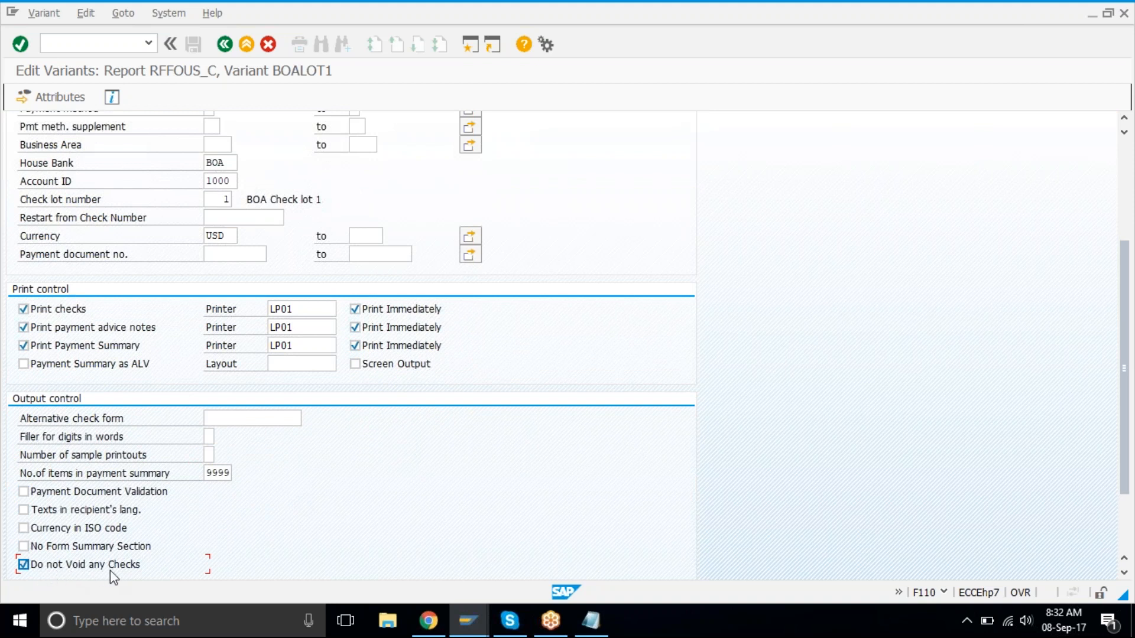
{"action": "scroll", "coordinate": [349, 446], "scroll_direction": "up", "scroll_amount": 1}
{"action": "scroll", "coordinate": [348, 447], "scroll_direction": "up", "scroll_amount": 1}
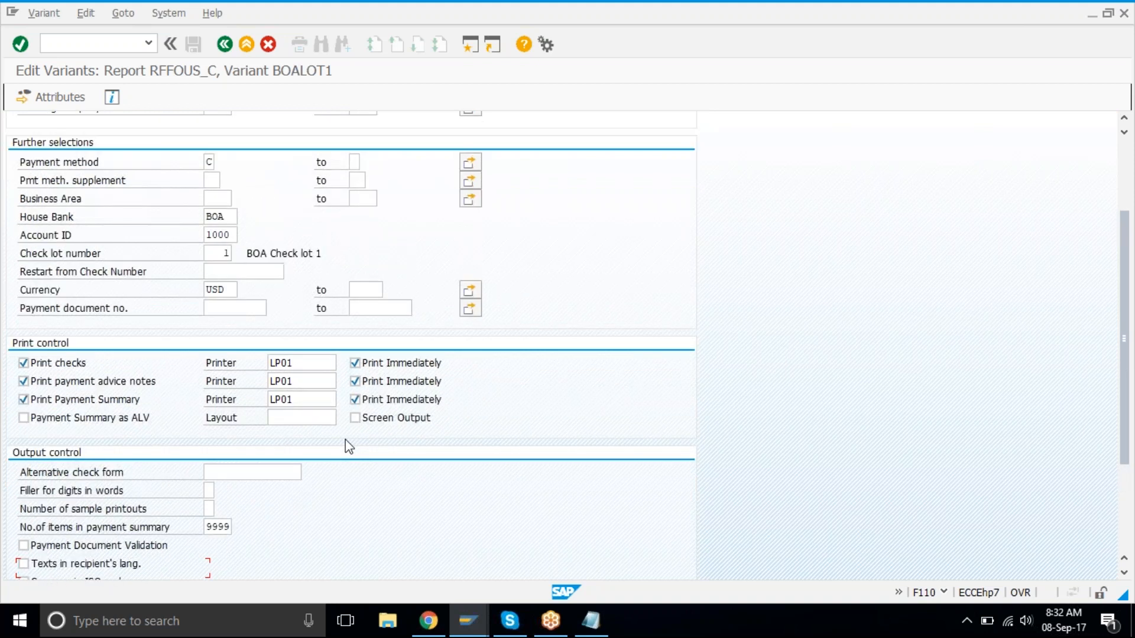
{"action": "scroll", "coordinate": [348, 446], "scroll_direction": "up", "scroll_amount": 3}
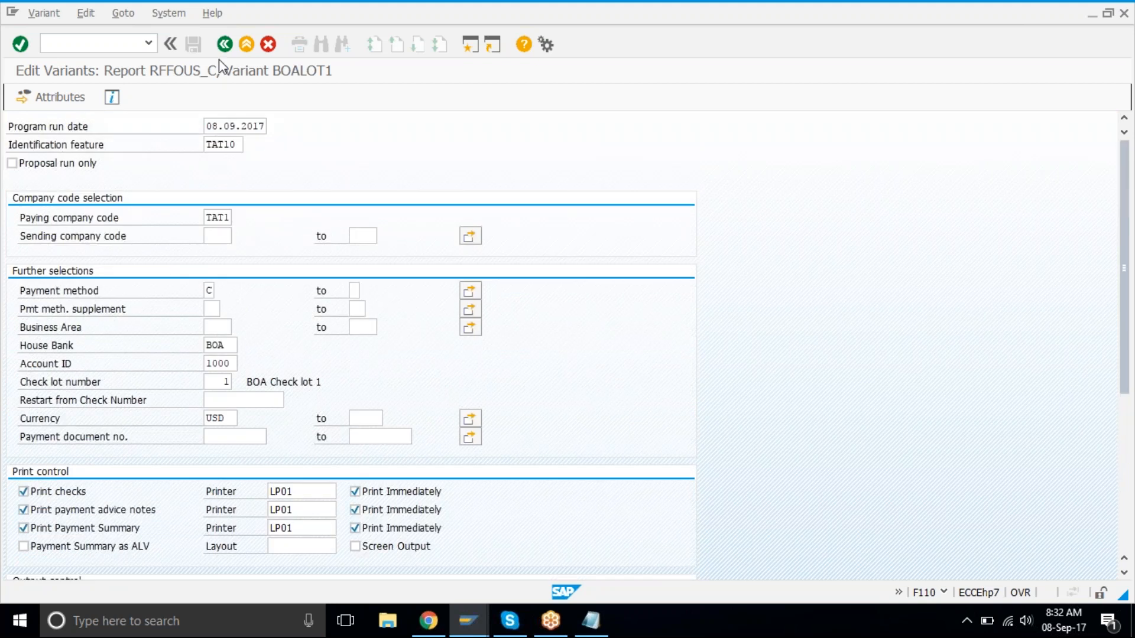
- Give the variant the description 'payment' and save it
{"action": "left_click", "coordinate": [82, 100]}
{"action": "type", "text": "payment"}
{"action": "key", "text": "Return"}
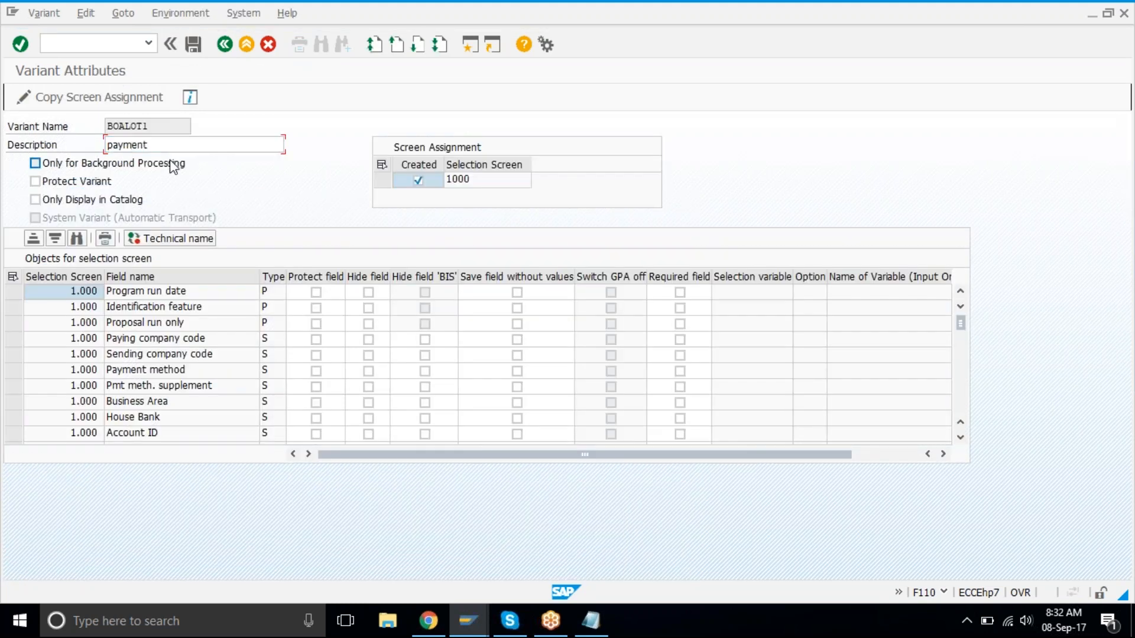
{"action": "left_click", "coordinate": [193, 43]}
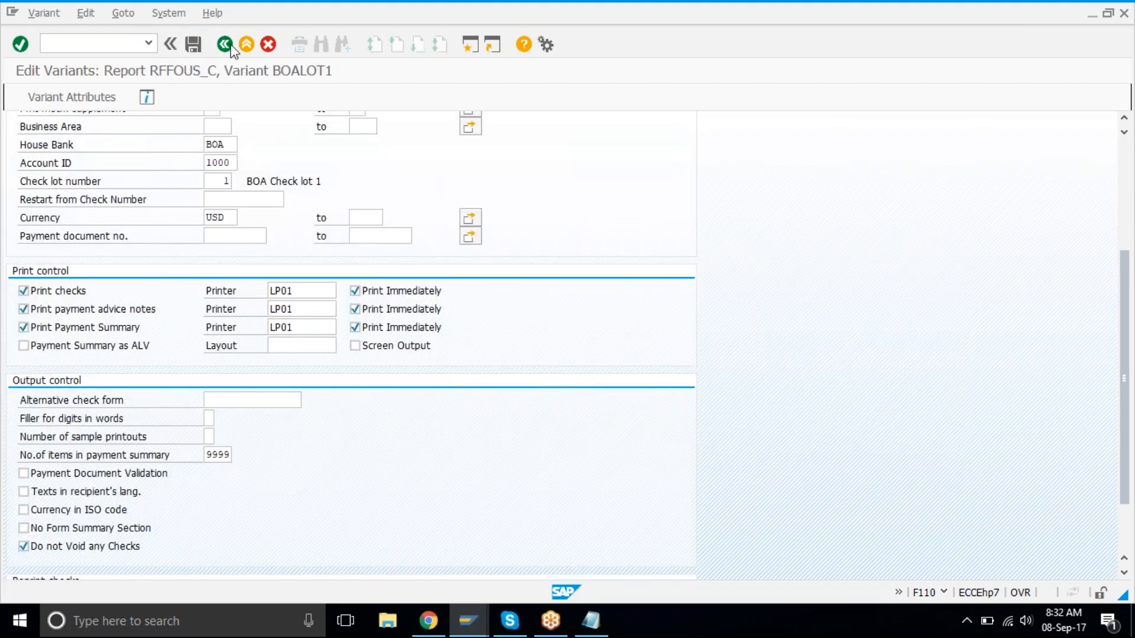
{"action": "left_click", "coordinate": [229, 45]}
{"action": "left_click", "coordinate": [225, 44]}
- Save the TAT10 run parameters, cancel a first scheduling attempt, and check today's date
{"action": "left_click", "coordinate": [195, 44]}
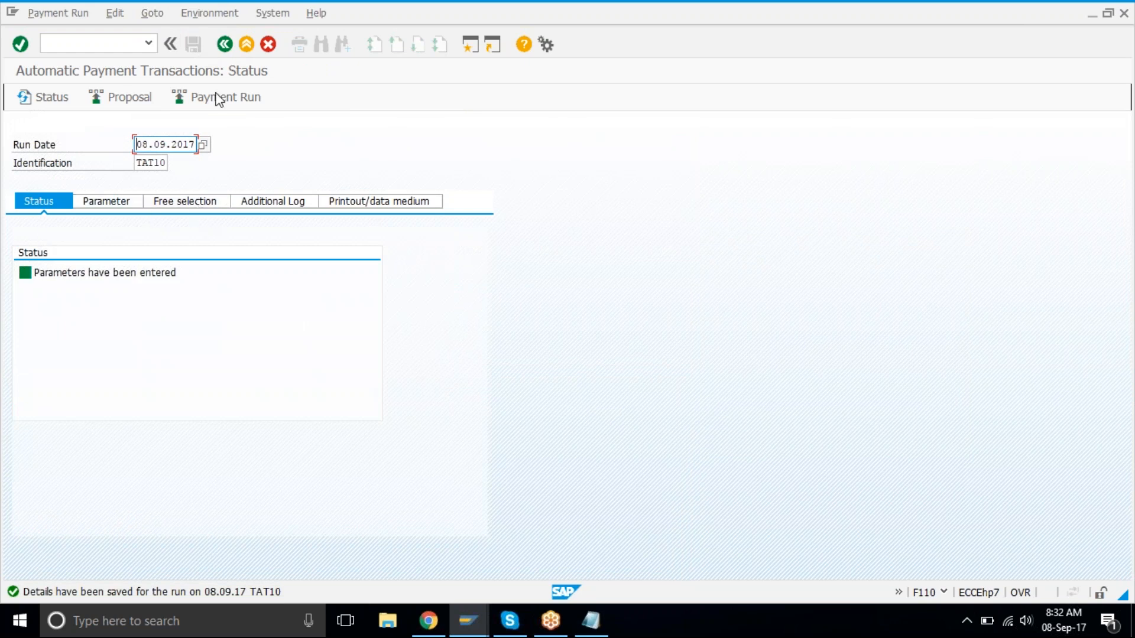
{"action": "left_click", "coordinate": [303, 399]}
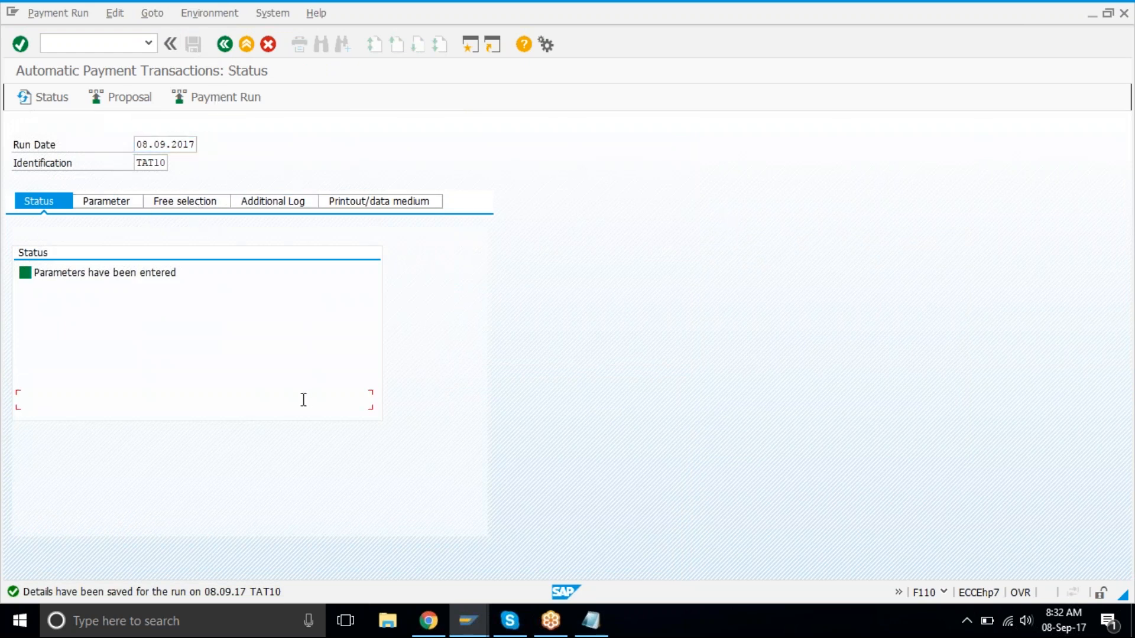
{"action": "left_click", "coordinate": [147, 102]}
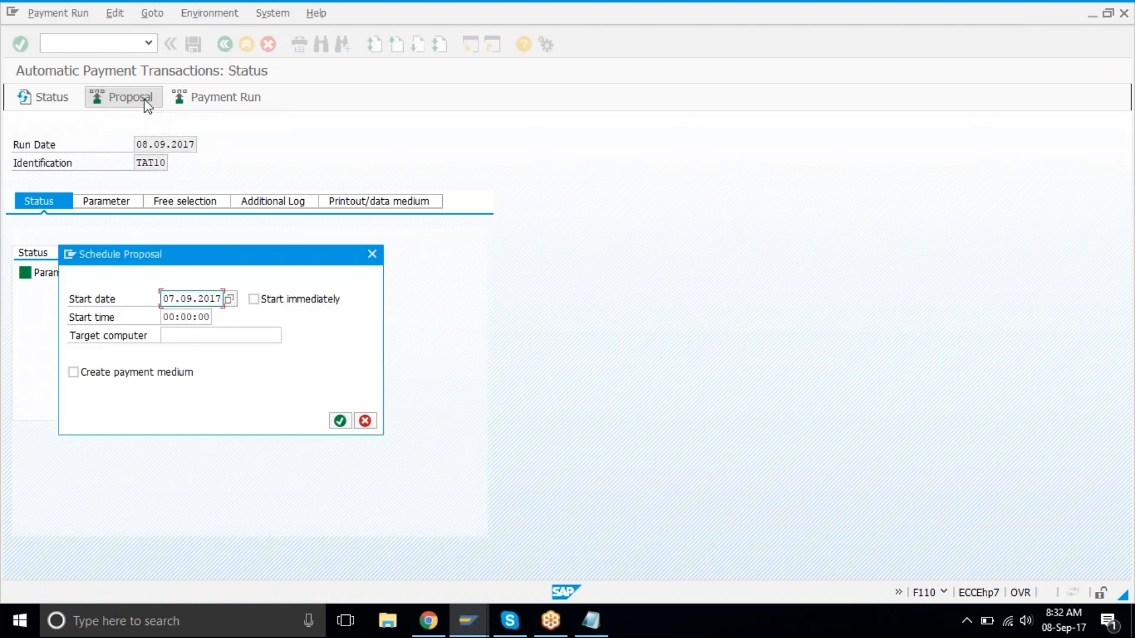
{"action": "left_click", "coordinate": [267, 302]}
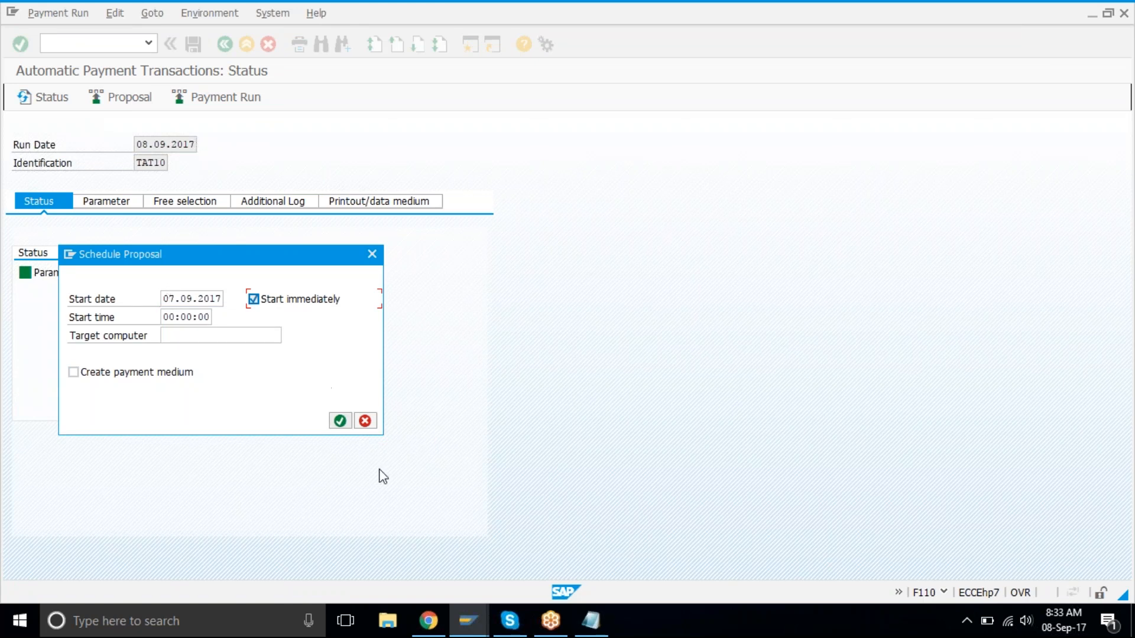
{"action": "left_click", "coordinate": [365, 420]}
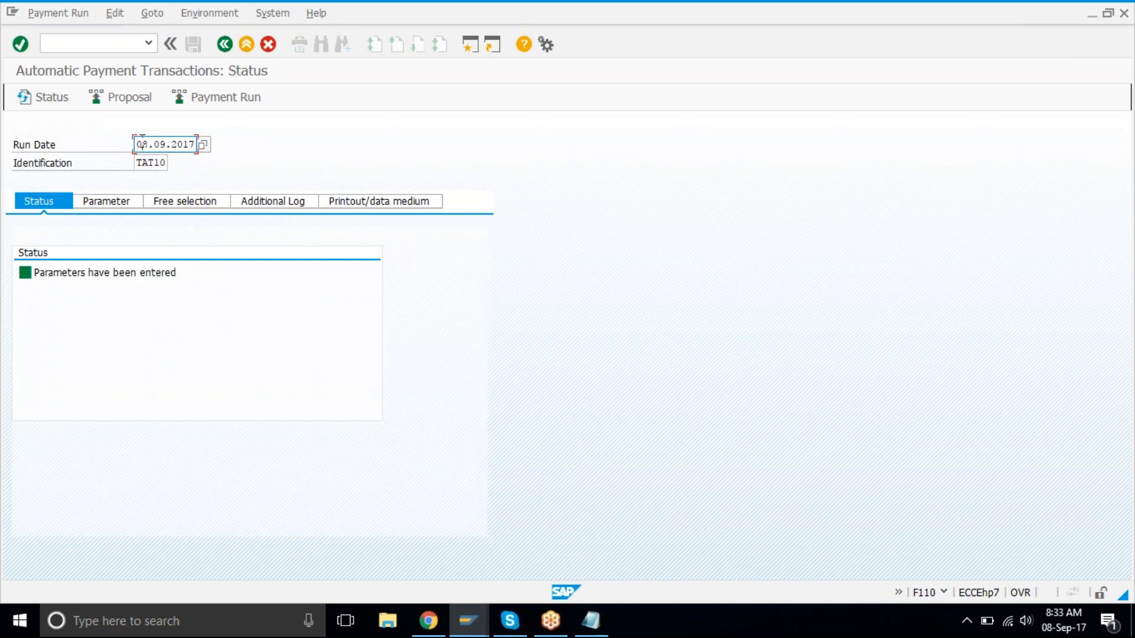
{"action": "type", "text": "7"}
{"action": "left_click", "coordinate": [1056, 628]}
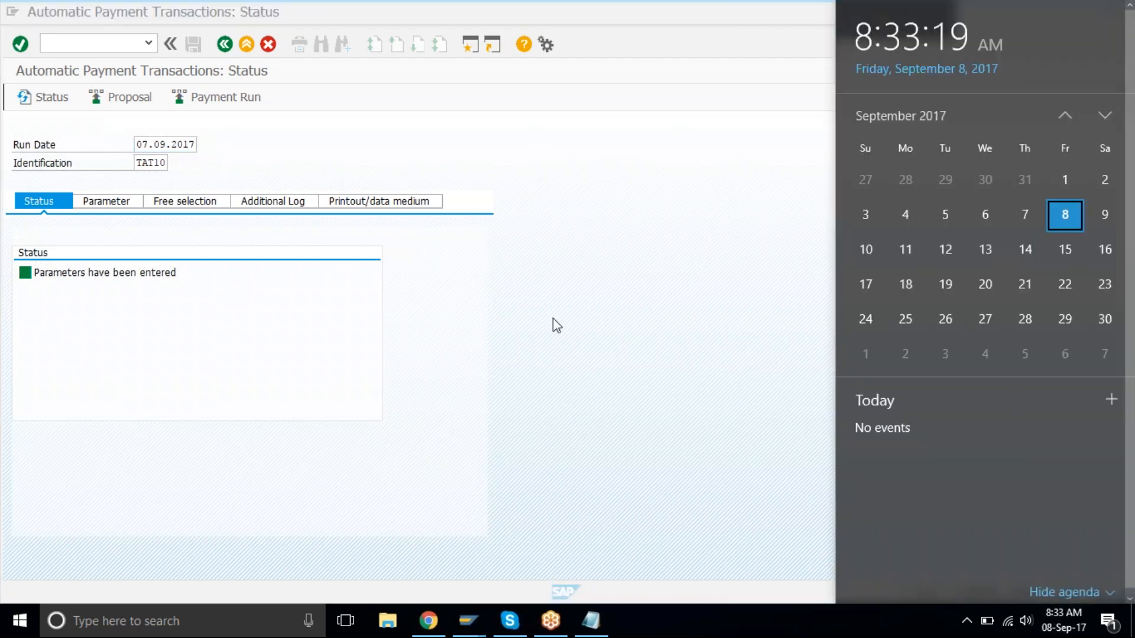
{"action": "left_click", "coordinate": [554, 322]}
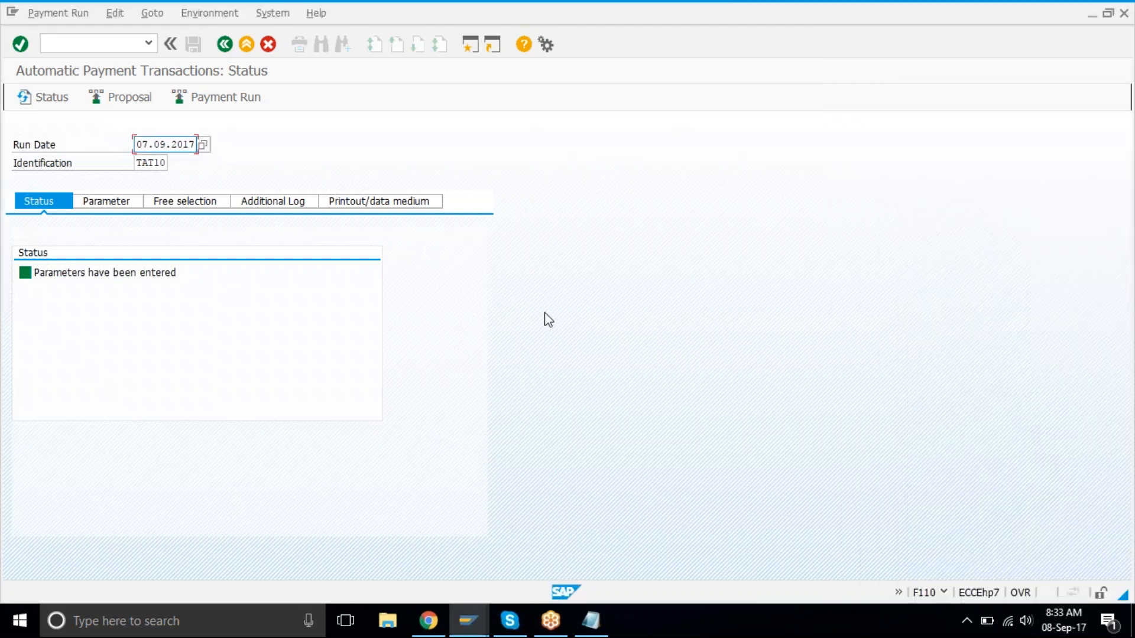
- Open and close an FB60 session, then schedule the proposal to start immediately
{"action": "left_click", "coordinate": [470, 45]}
{"action": "type", "text": "fb60"}
{"action": "key", "text": "Return"}
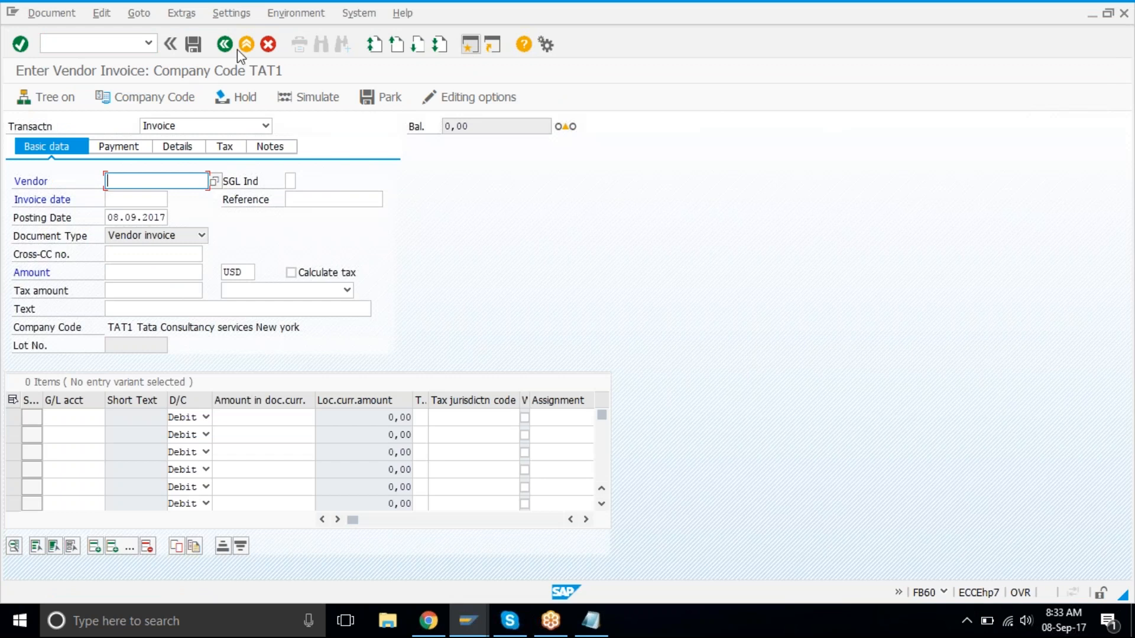
{"action": "left_click", "coordinate": [373, 52]}
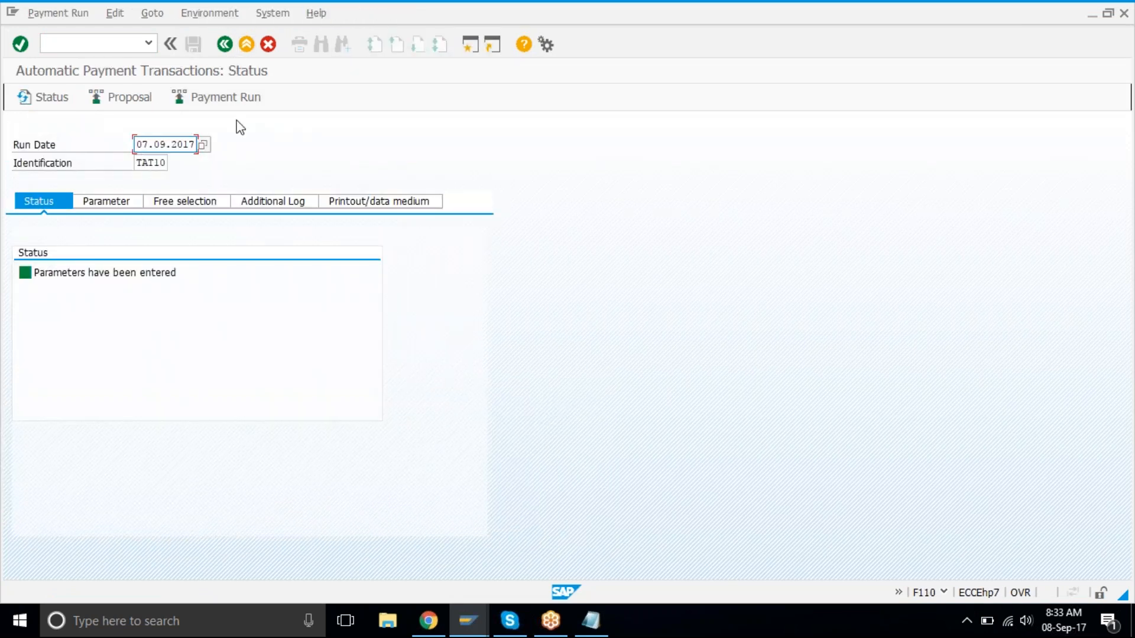
{"action": "left_click", "coordinate": [140, 102]}
{"action": "left_click", "coordinate": [253, 299]}
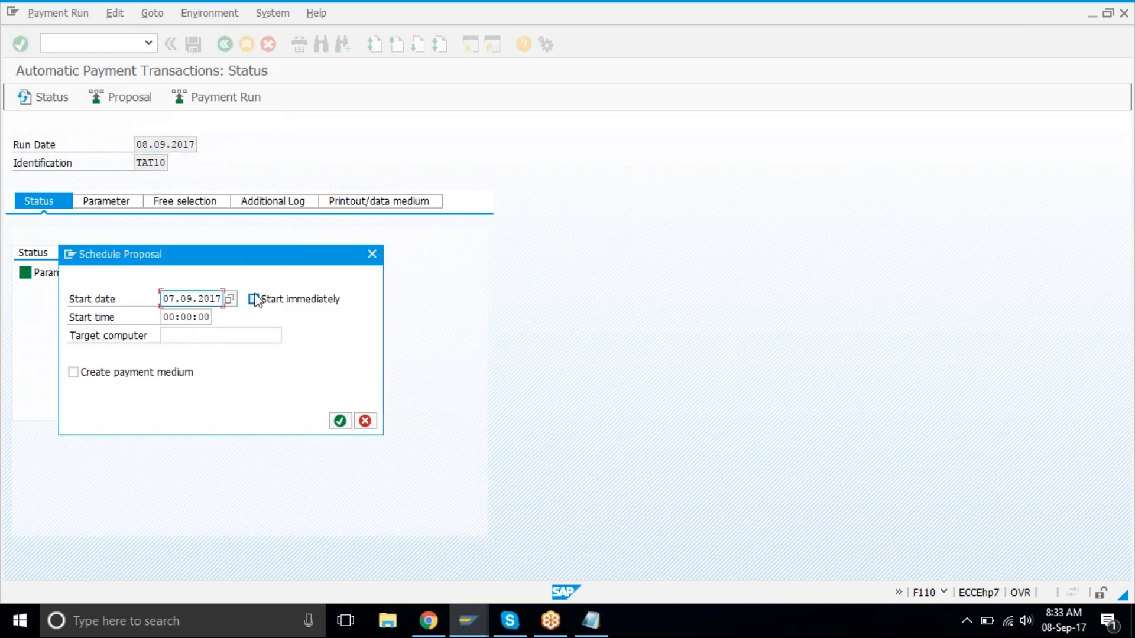
{"action": "left_click", "coordinate": [341, 422]}
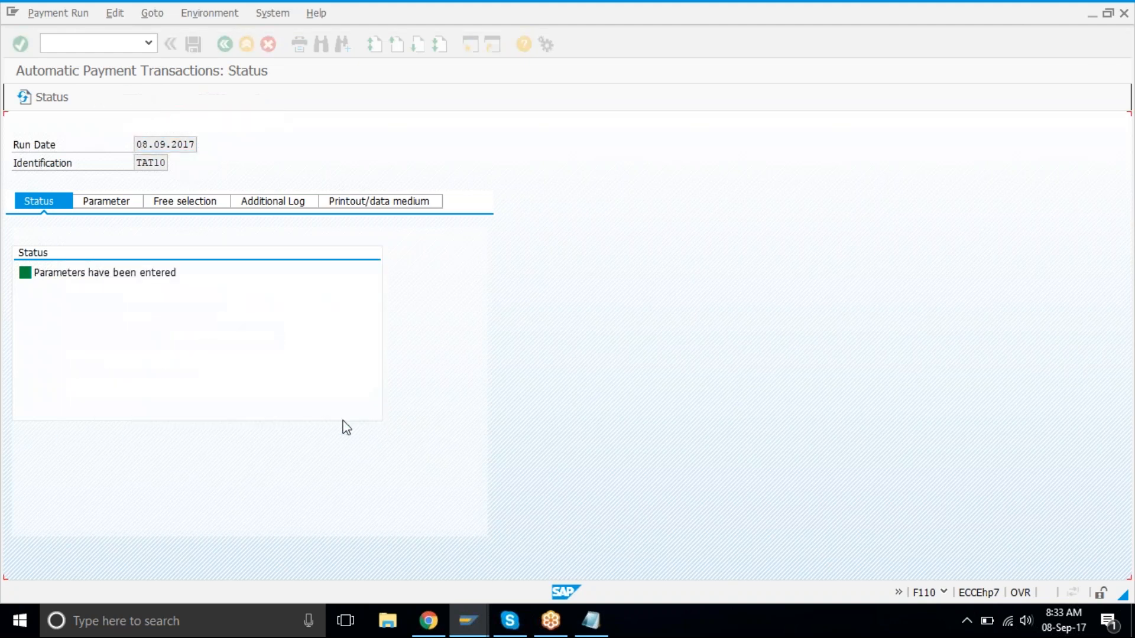
- Refresh the TAT10 run status until it shows the proposal has been created
{"action": "key", "text": "Return"}
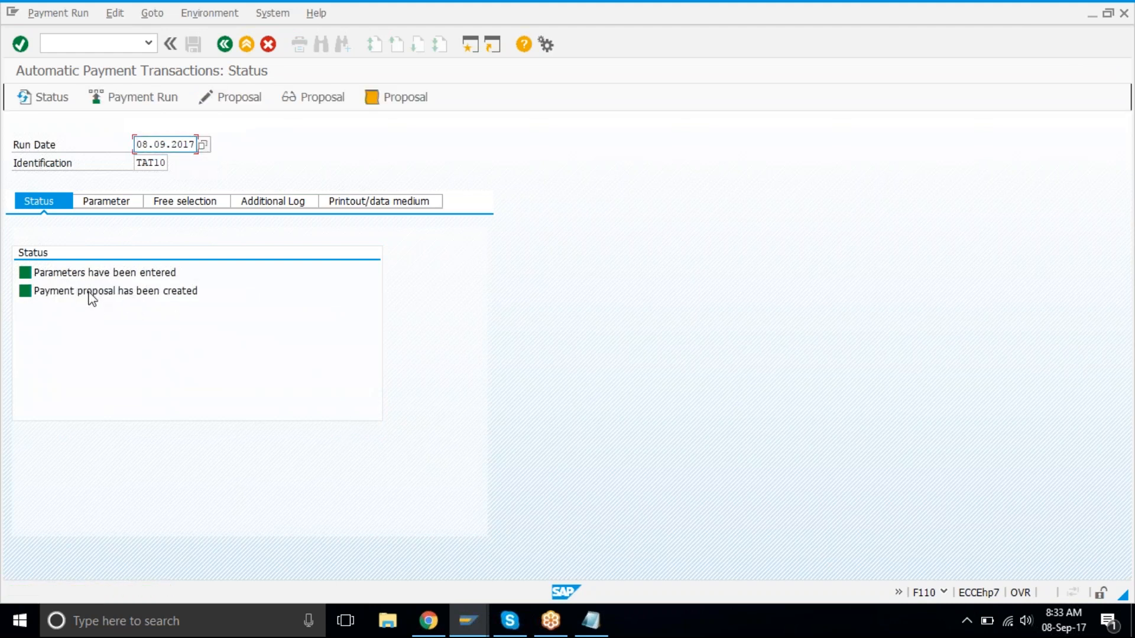
{"action": "left_click_drag", "start_coordinate": [79, 292], "coordinate": [270, 301]}
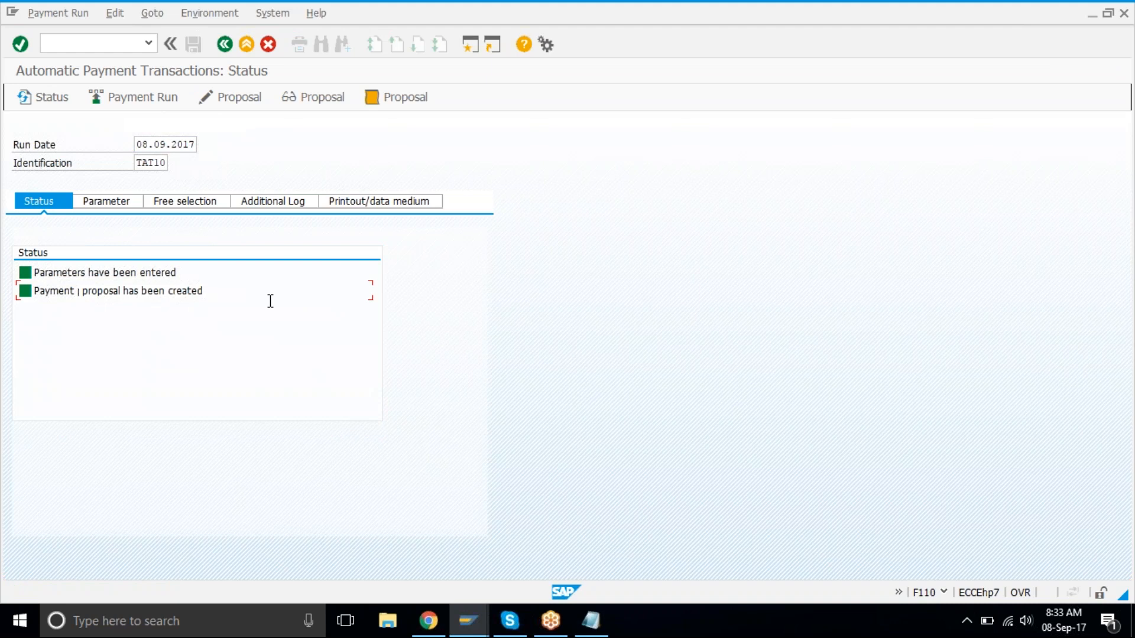
{"action": "key", "text": "Return"}
{"action": "left_click", "coordinate": [229, 291]}
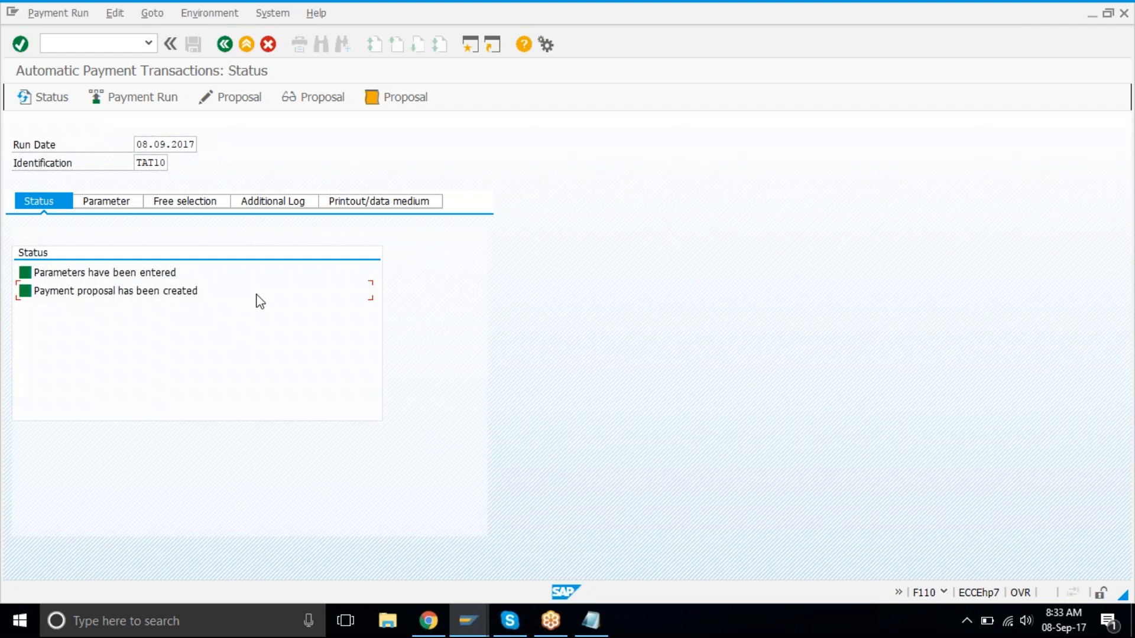
{"action": "key", "text": "Return"}
- Review the five proposed payments and the paid item details for DHL vendor 101000
{"action": "left_click", "coordinate": [293, 89]}
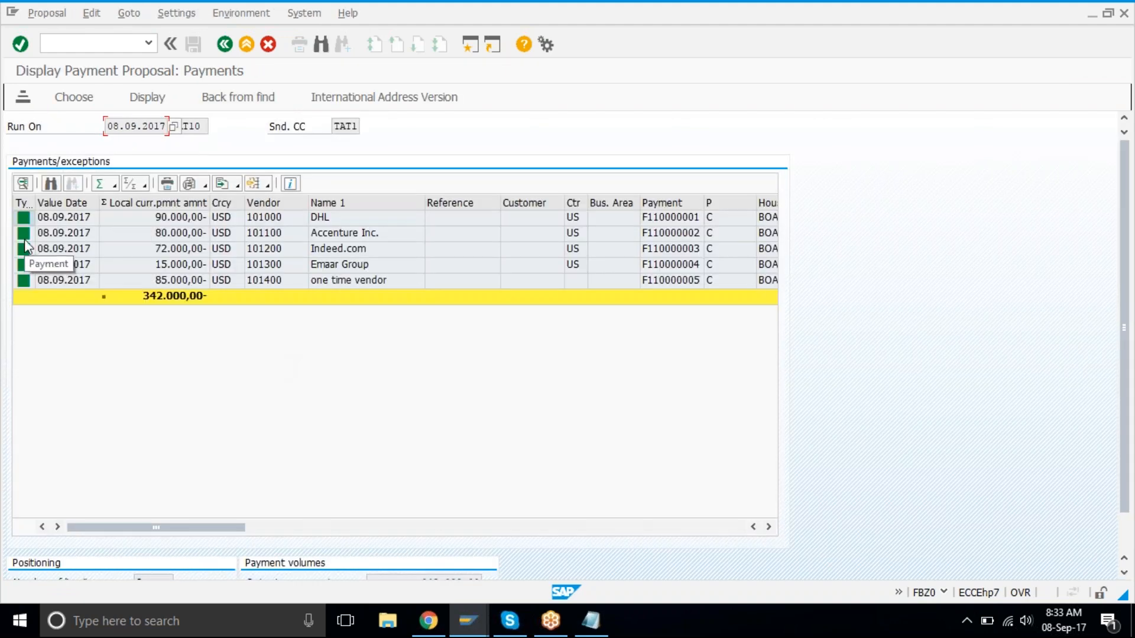
{"action": "left_click", "coordinate": [24, 253]}
{"action": "left_click", "coordinate": [23, 264]}
{"action": "left_click", "coordinate": [24, 280]}
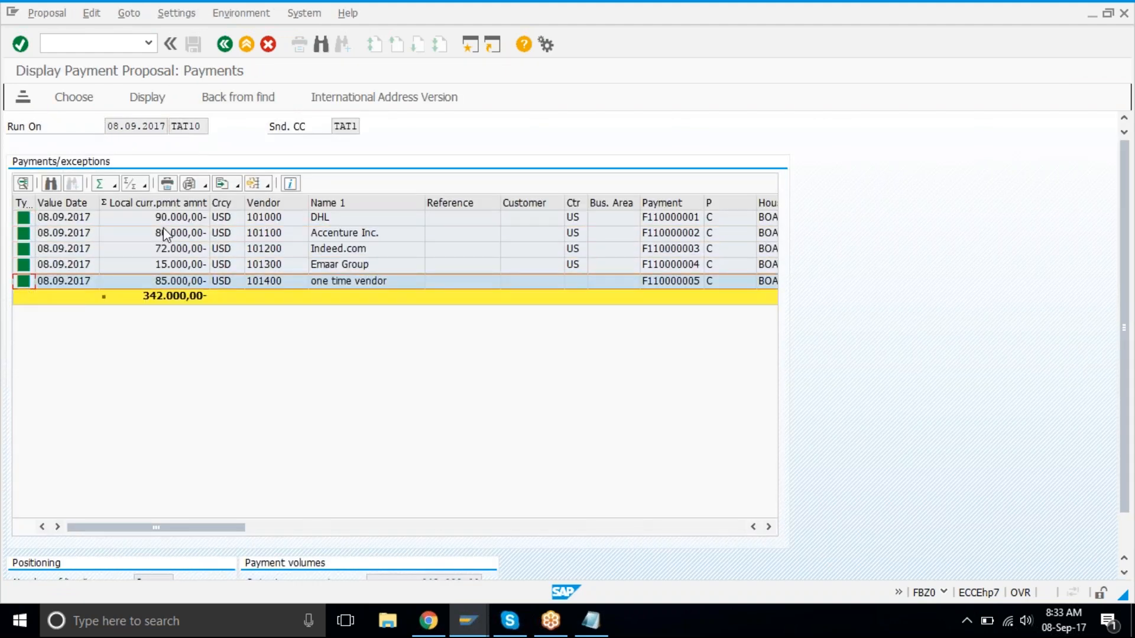
{"action": "left_click", "coordinate": [101, 218]}
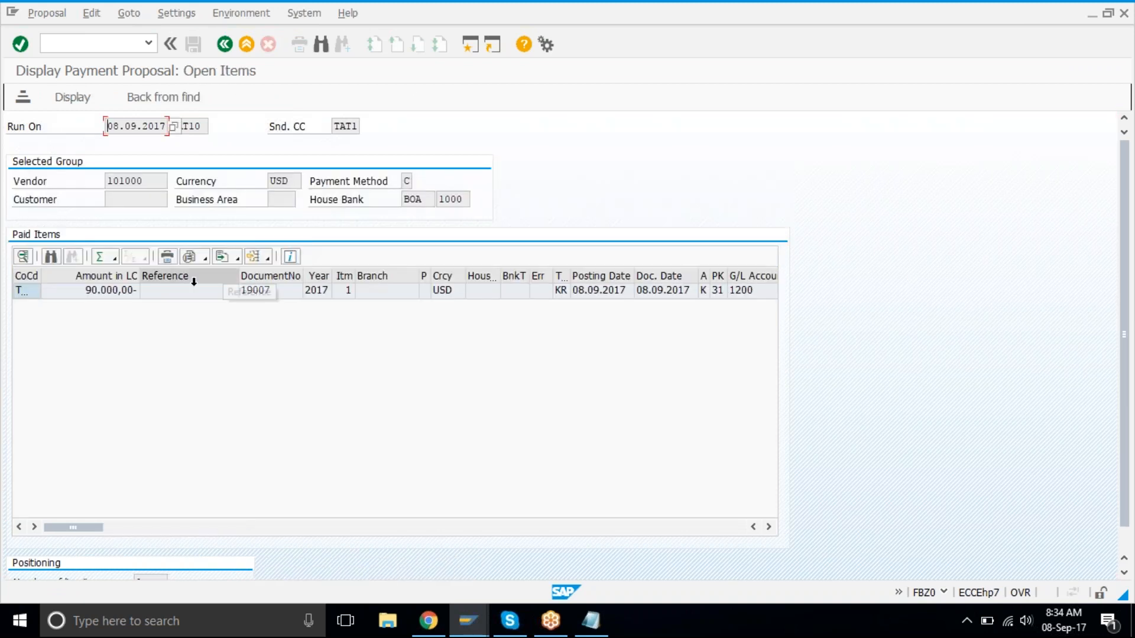
{"action": "left_click", "coordinate": [192, 293]}
{"action": "double_click", "coordinate": [192, 295]}
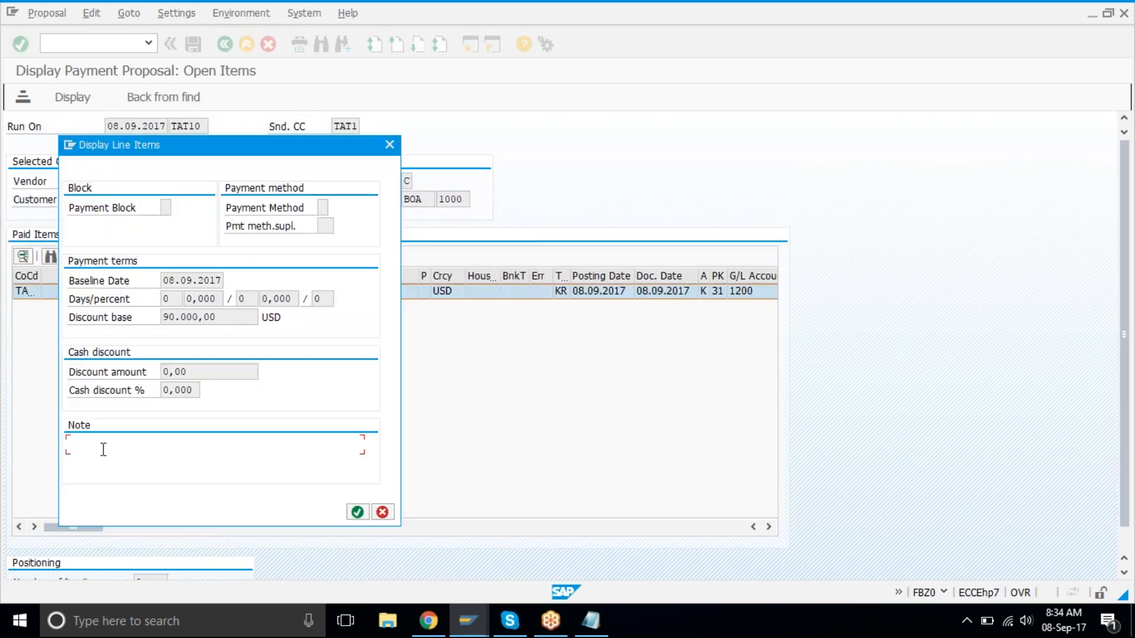
{"action": "left_click", "coordinate": [74, 439]}
{"action": "left_click", "coordinate": [358, 512]}
{"action": "left_click", "coordinate": [383, 513]}
{"action": "left_click", "coordinate": [224, 45]}
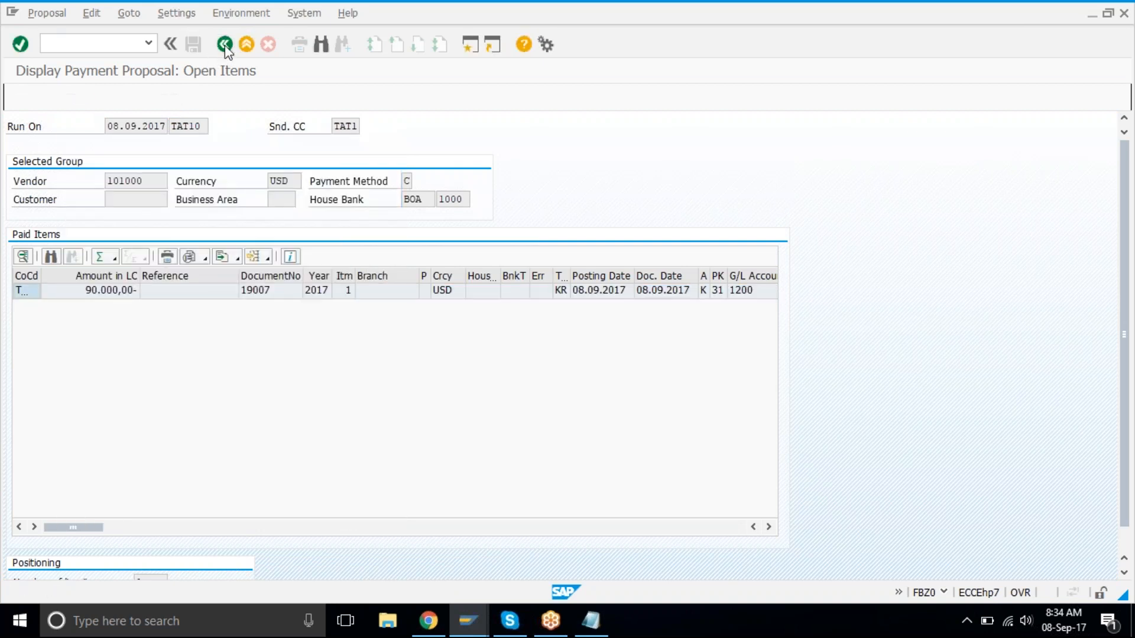
{"action": "left_click", "coordinate": [225, 45]}
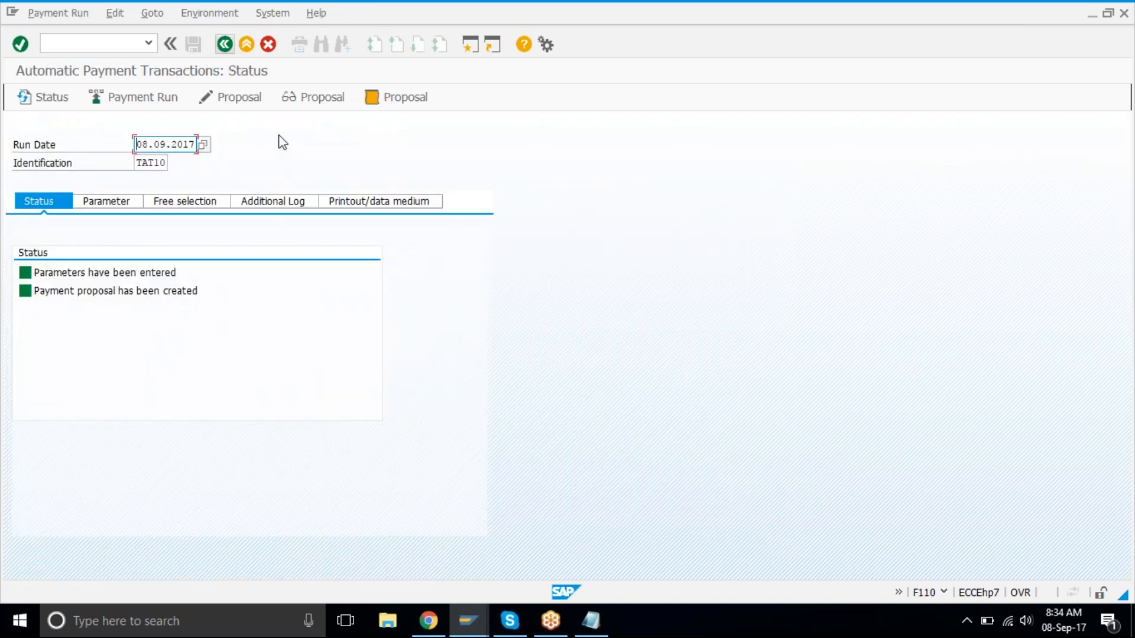
{"action": "left_click", "coordinate": [393, 98]}
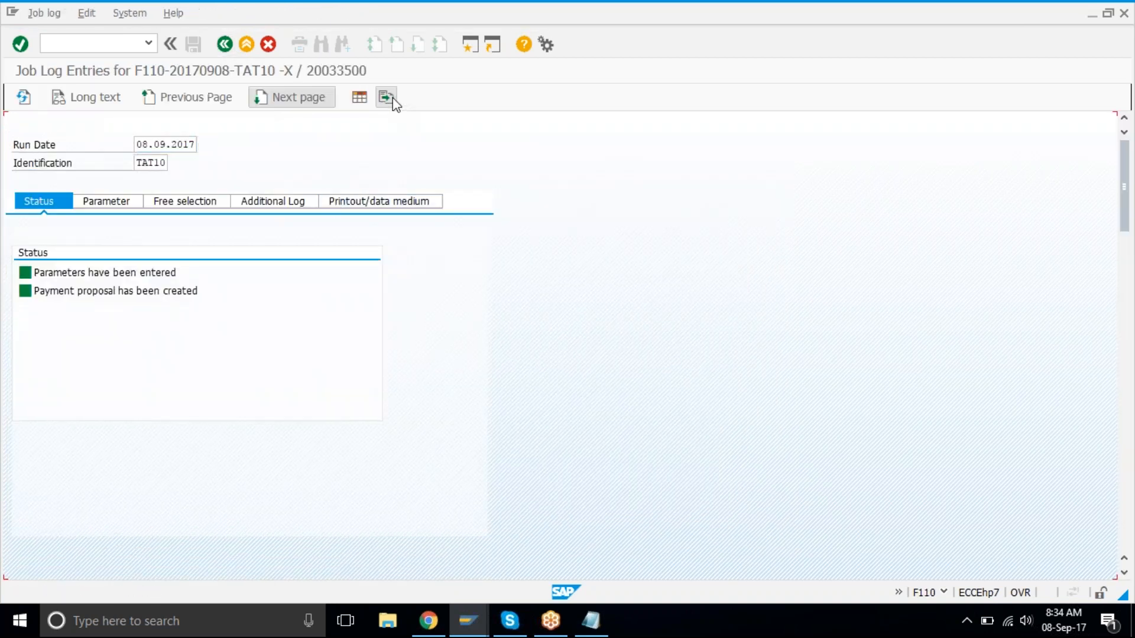
{"action": "left_click", "coordinate": [392, 97]}
{"action": "left_click_drag", "start_coordinate": [346, 512], "coordinate": [126, 476]}
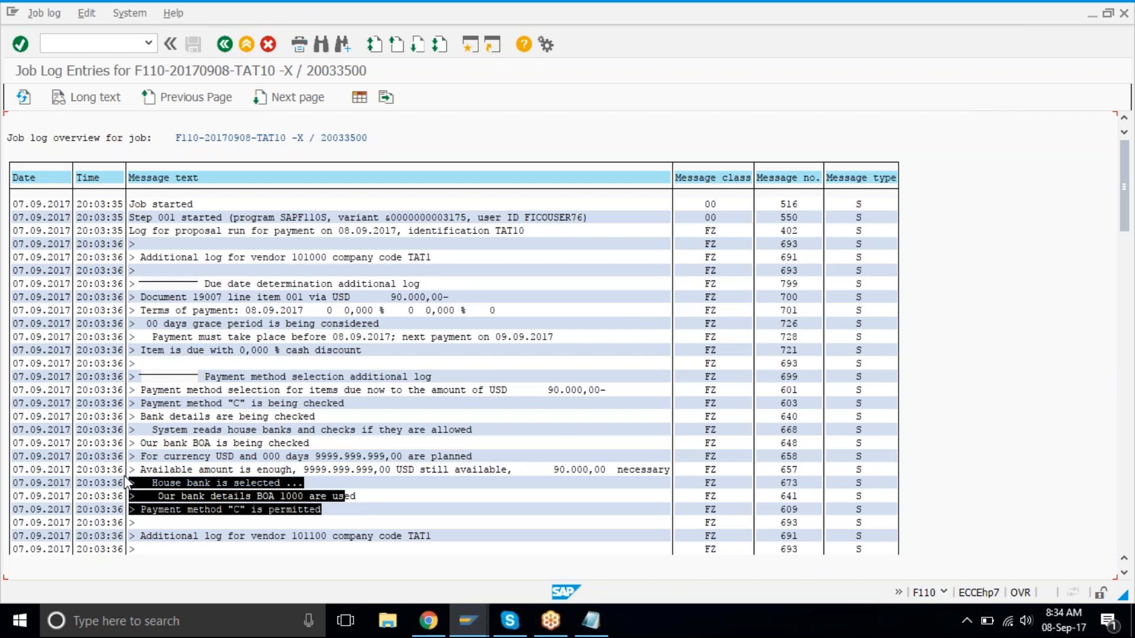
{"action": "left_click_drag", "start_coordinate": [124, 476], "coordinate": [126, 362]}
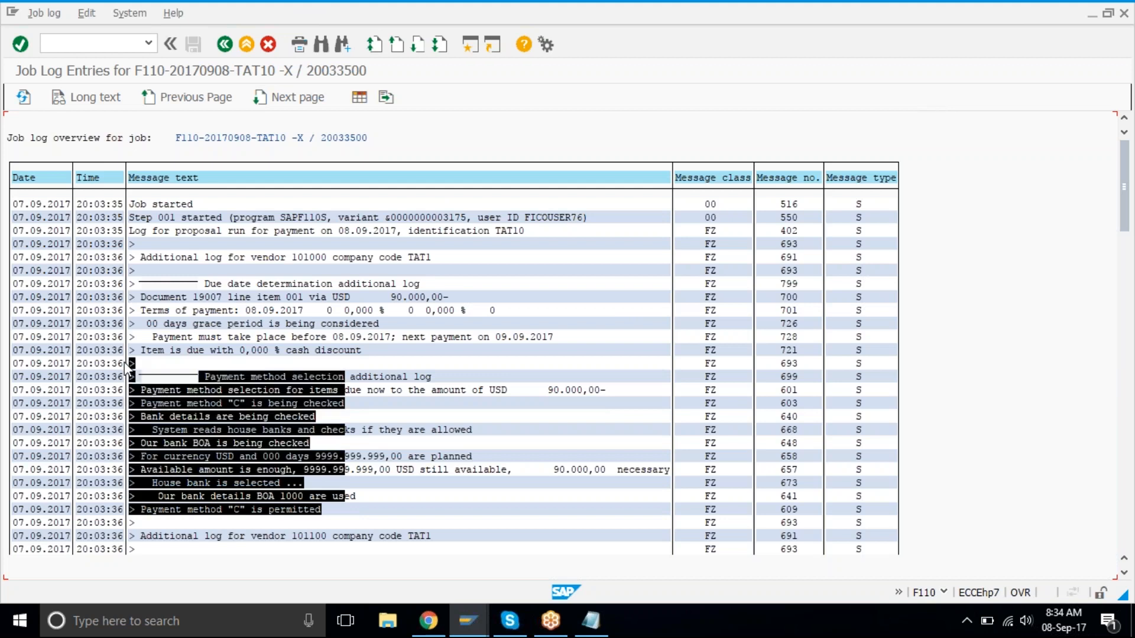
{"action": "left_click", "coordinate": [1033, 210]}
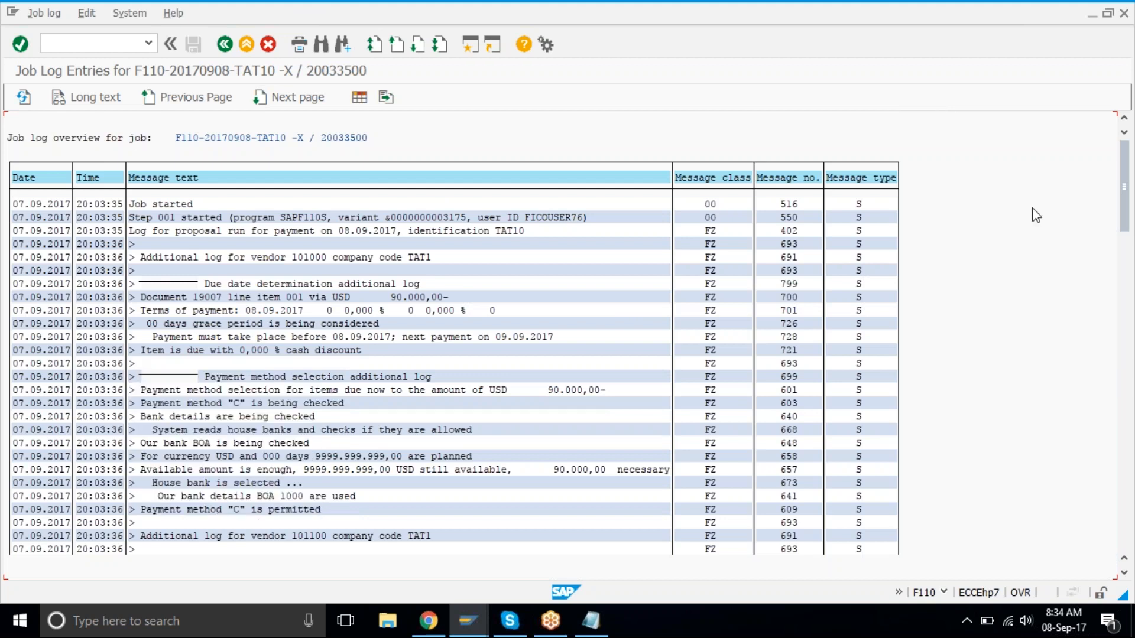
{"action": "left_click_drag", "start_coordinate": [1124, 171], "coordinate": [1125, 265]}
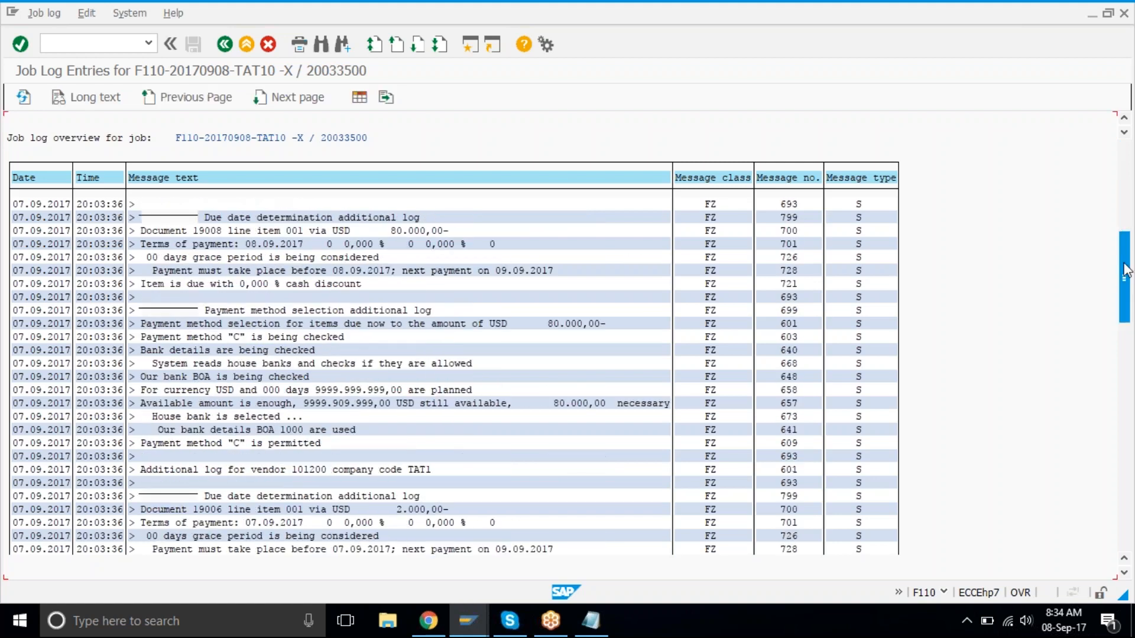
{"action": "left_click", "coordinate": [177, 447]}
{"action": "scroll", "coordinate": [364, 417], "scroll_direction": "down", "scroll_amount": 1}
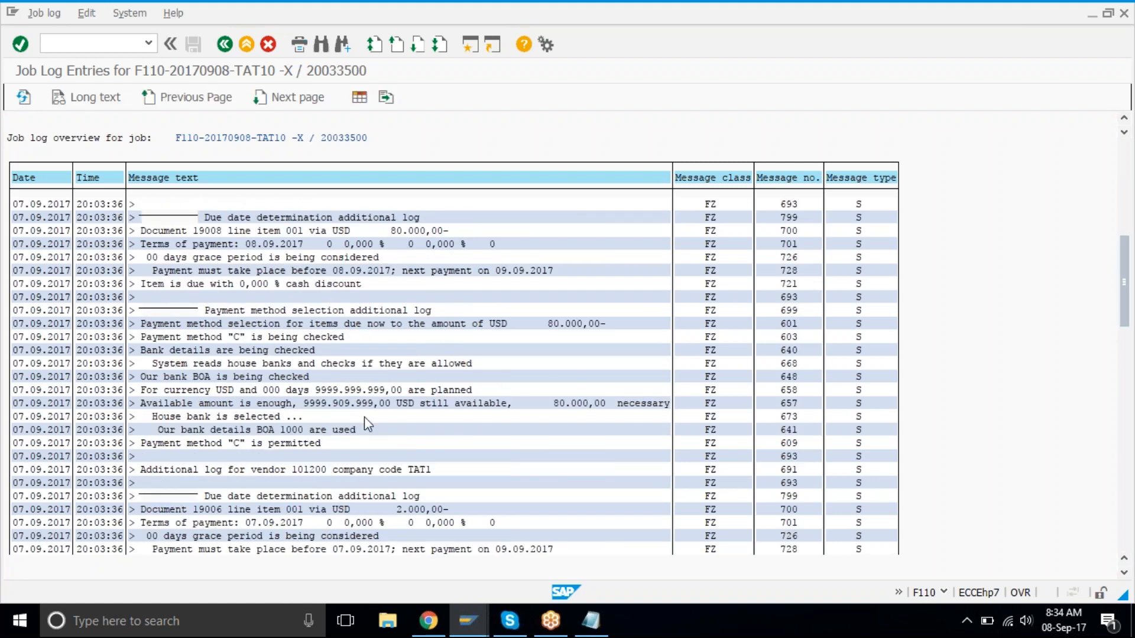
{"action": "scroll", "coordinate": [364, 417], "scroll_direction": "down", "scroll_amount": 4}
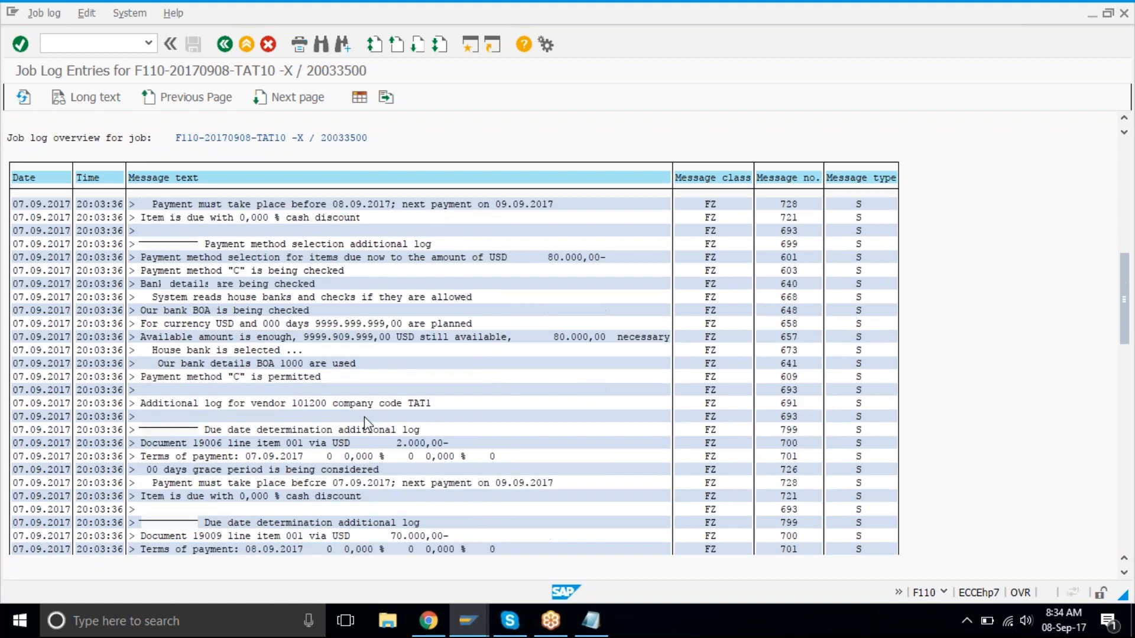
{"action": "scroll", "coordinate": [364, 418], "scroll_direction": "down", "scroll_amount": 5}
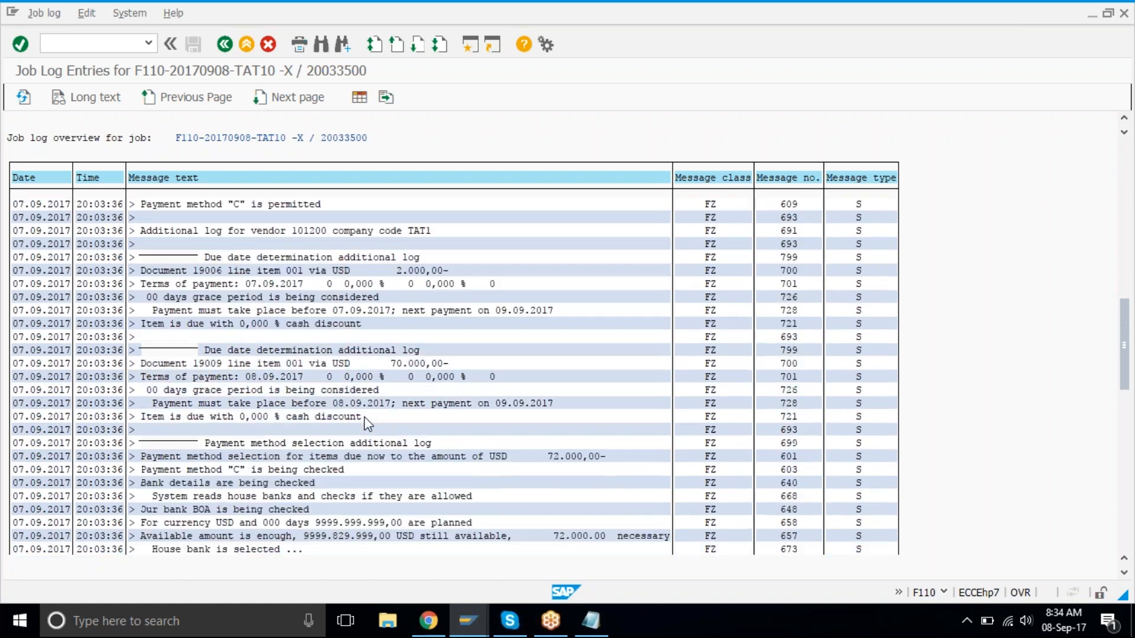
{"action": "scroll", "coordinate": [364, 416], "scroll_direction": "down", "scroll_amount": 2}
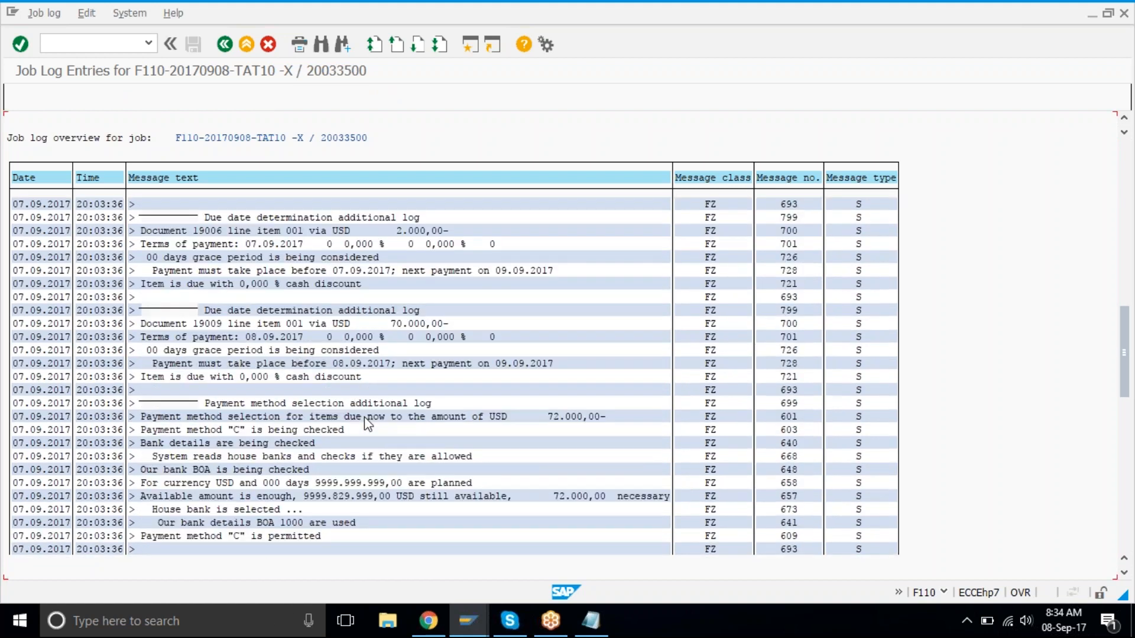
{"action": "left_click_drag", "start_coordinate": [147, 483], "coordinate": [389, 516]}
{"action": "left_click", "coordinate": [389, 512]}
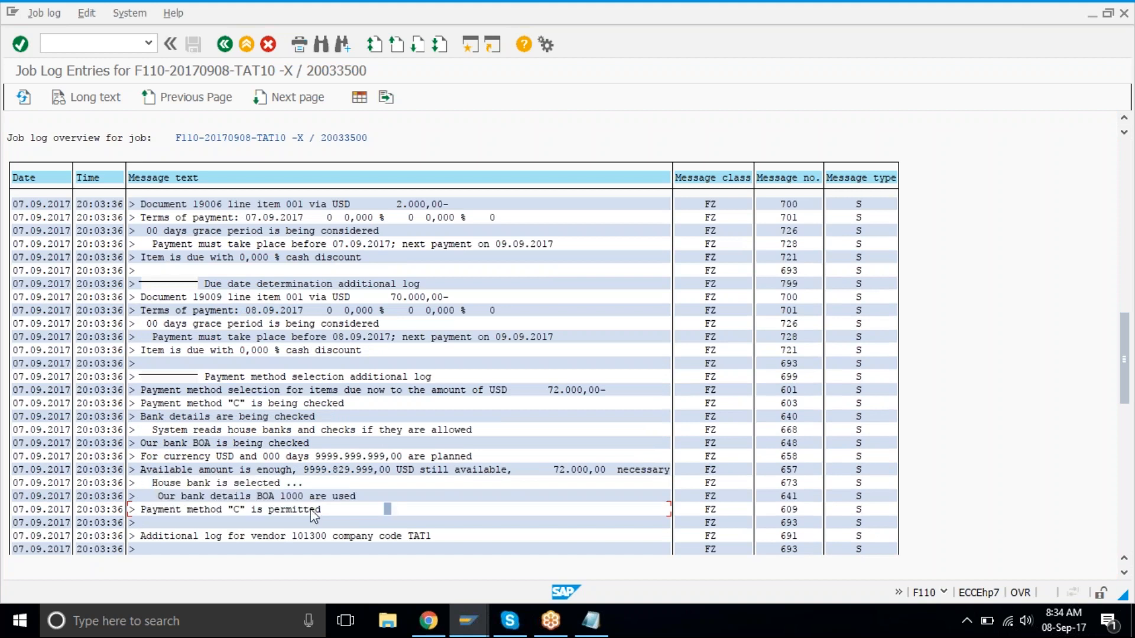
{"action": "left_click_drag", "start_coordinate": [319, 512], "coordinate": [139, 485]}
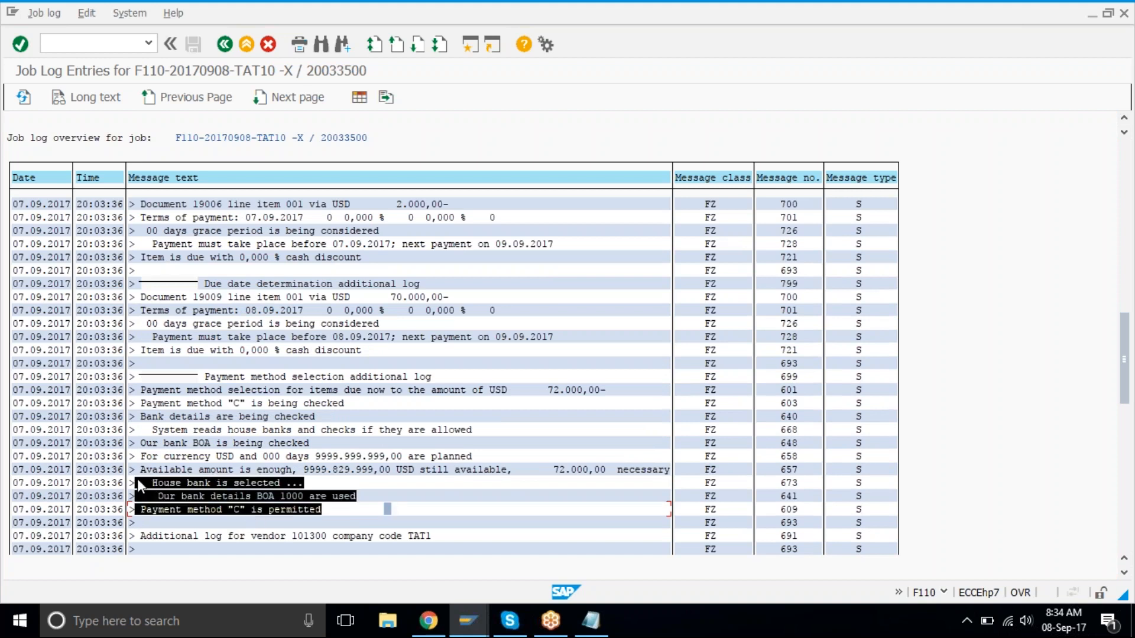
{"action": "left_click", "coordinate": [137, 480]}
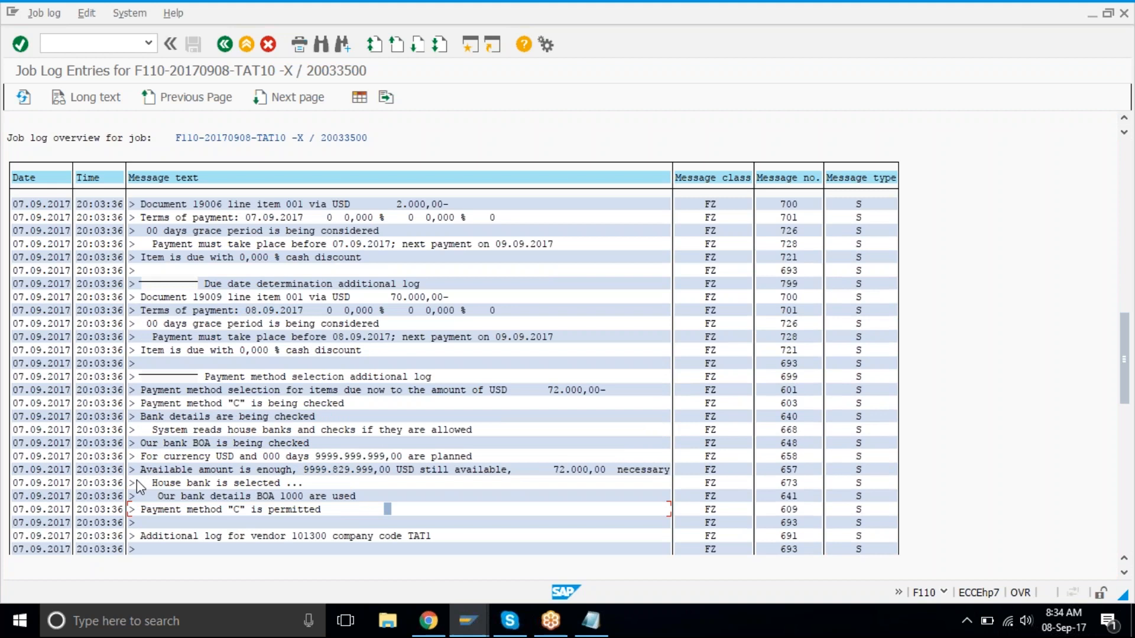
{"action": "left_click_drag", "start_coordinate": [201, 285], "coordinate": [458, 298]}
{"action": "left_click", "coordinate": [458, 299]}
{"action": "left_click_drag", "start_coordinate": [205, 377], "coordinate": [413, 373]}
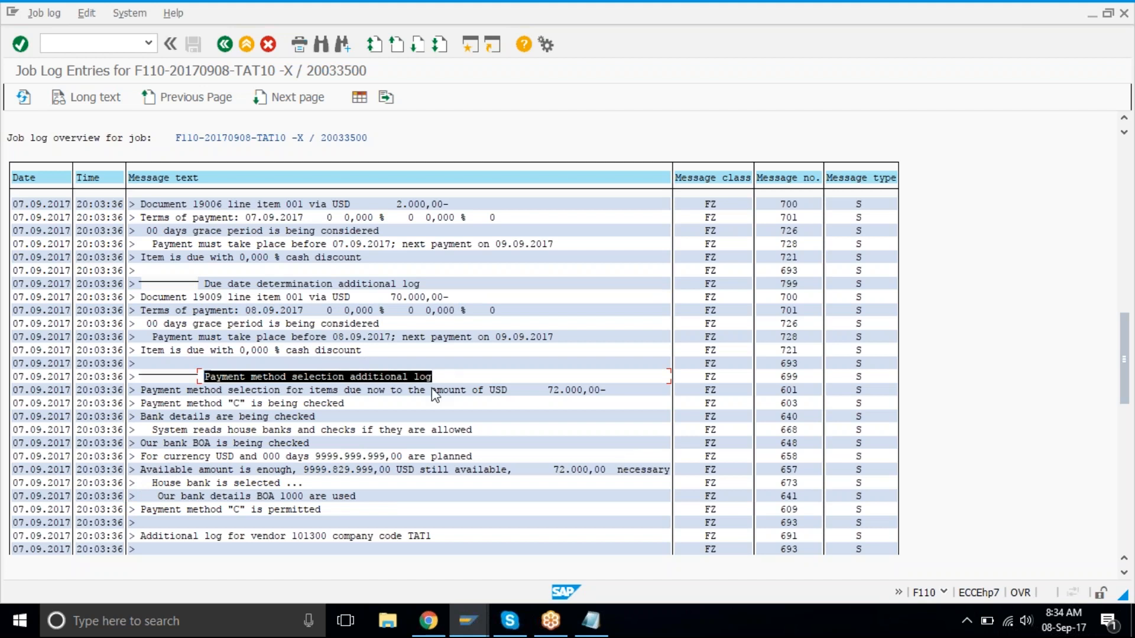
{"action": "left_click_drag", "start_coordinate": [432, 388], "coordinate": [16, 367]}
{"action": "left_click", "coordinate": [343, 513]}
- Delete the TAT10 proposal via Edit > Proposal > Delete and reschedule it to start immediately
{"action": "key", "text": "ctrl+c"}
{"action": "left_click", "coordinate": [225, 45]}
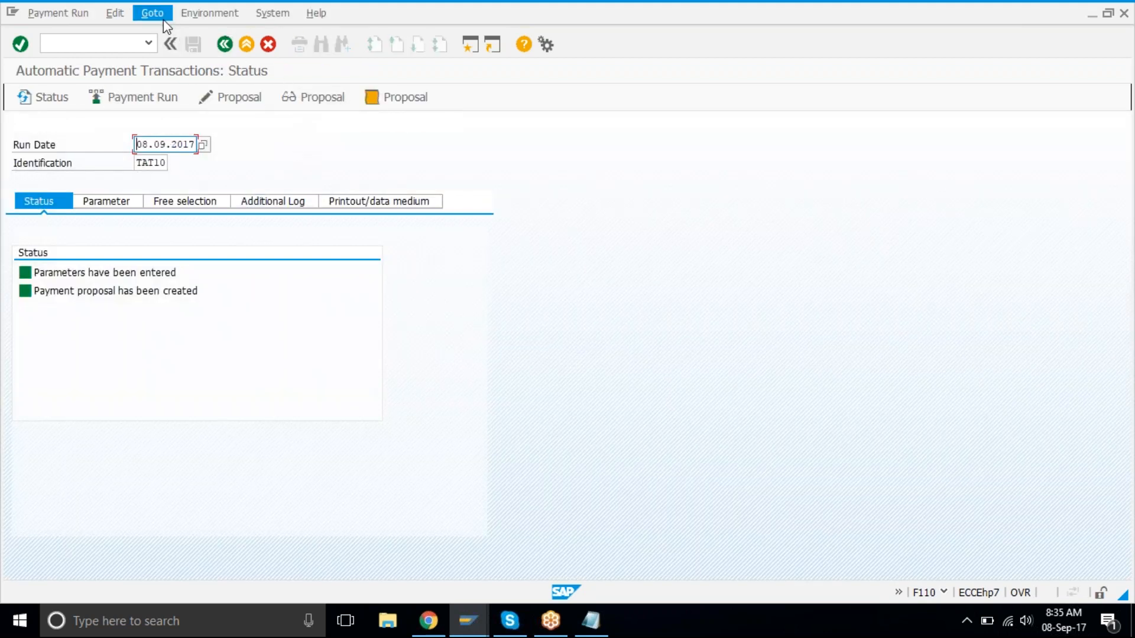
{"action": "left_click", "coordinate": [118, 17]}
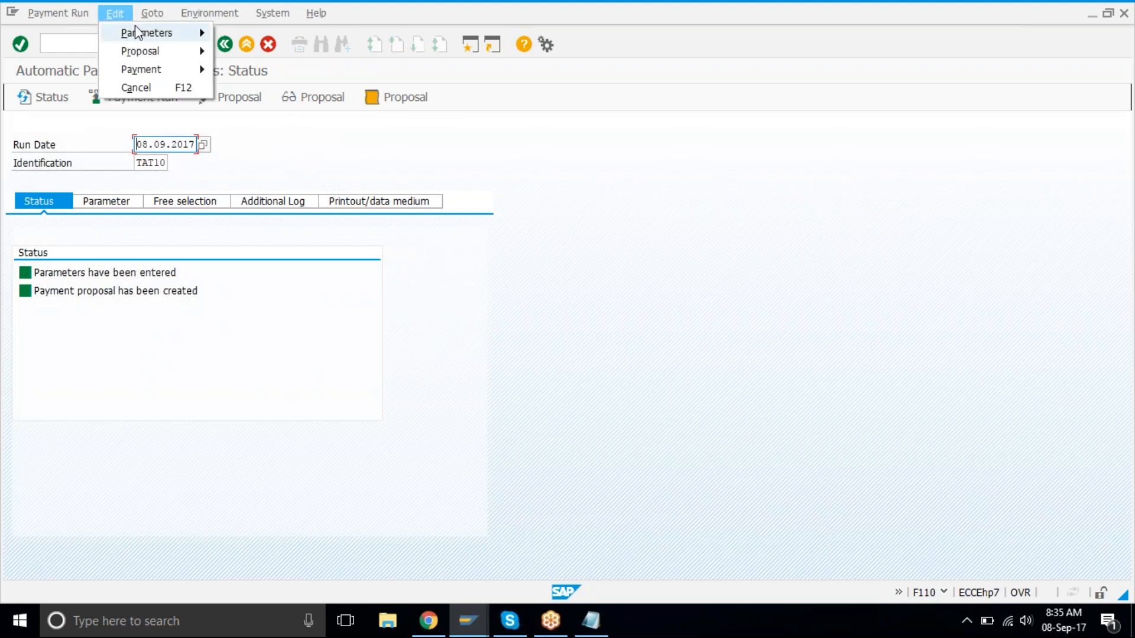
{"action": "mouse_move", "coordinate": [153, 50]}
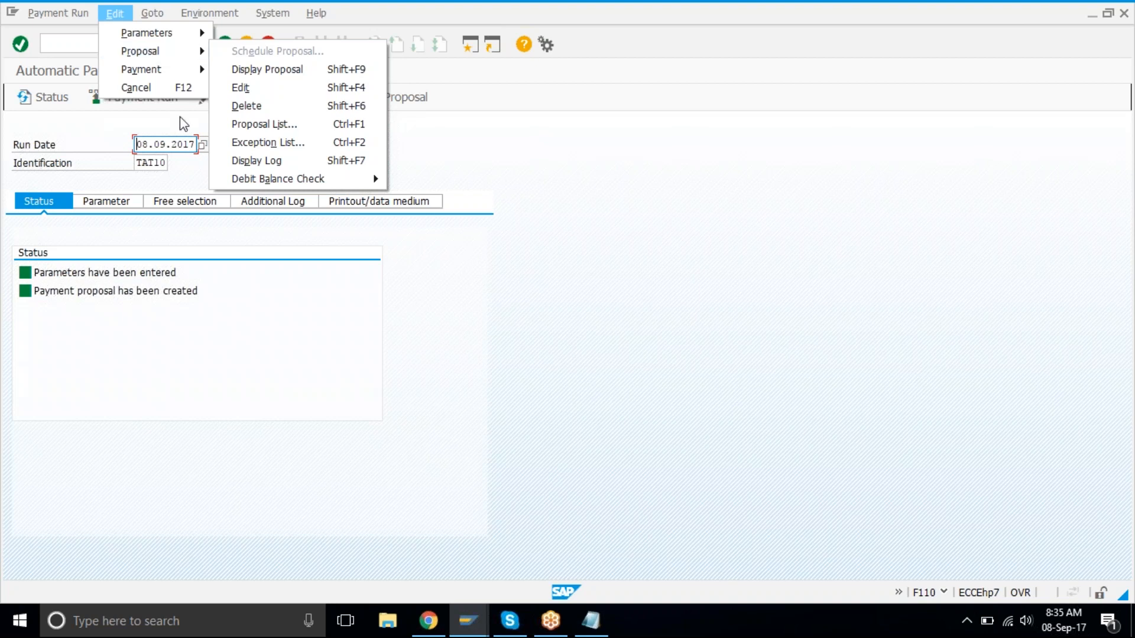
{"action": "left_click", "coordinate": [305, 109]}
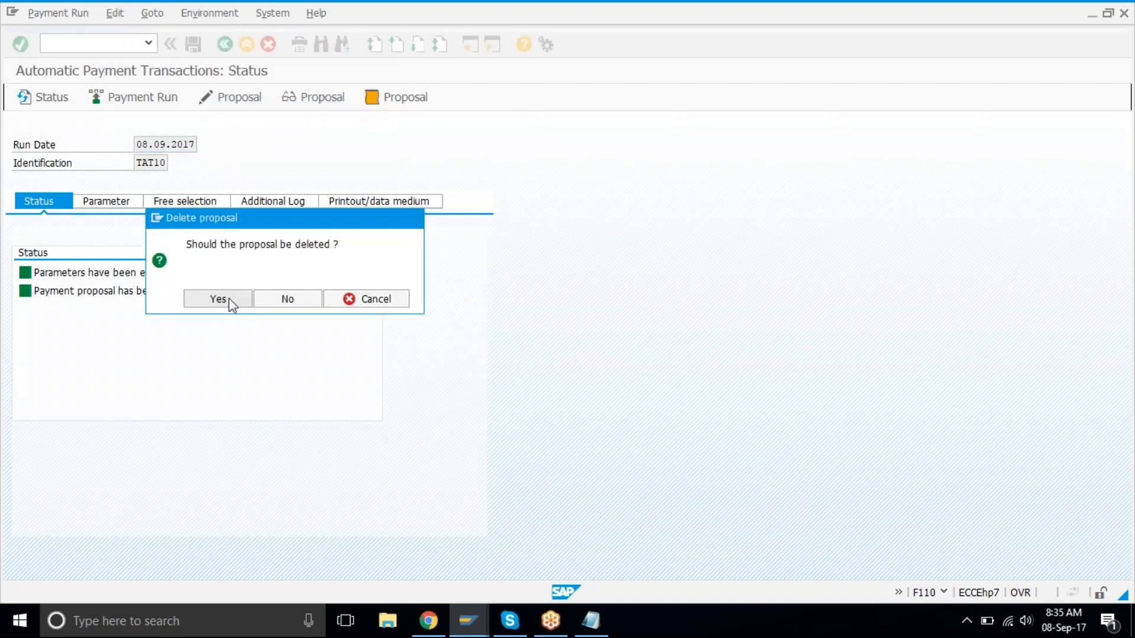
{"action": "left_click", "coordinate": [218, 298]}
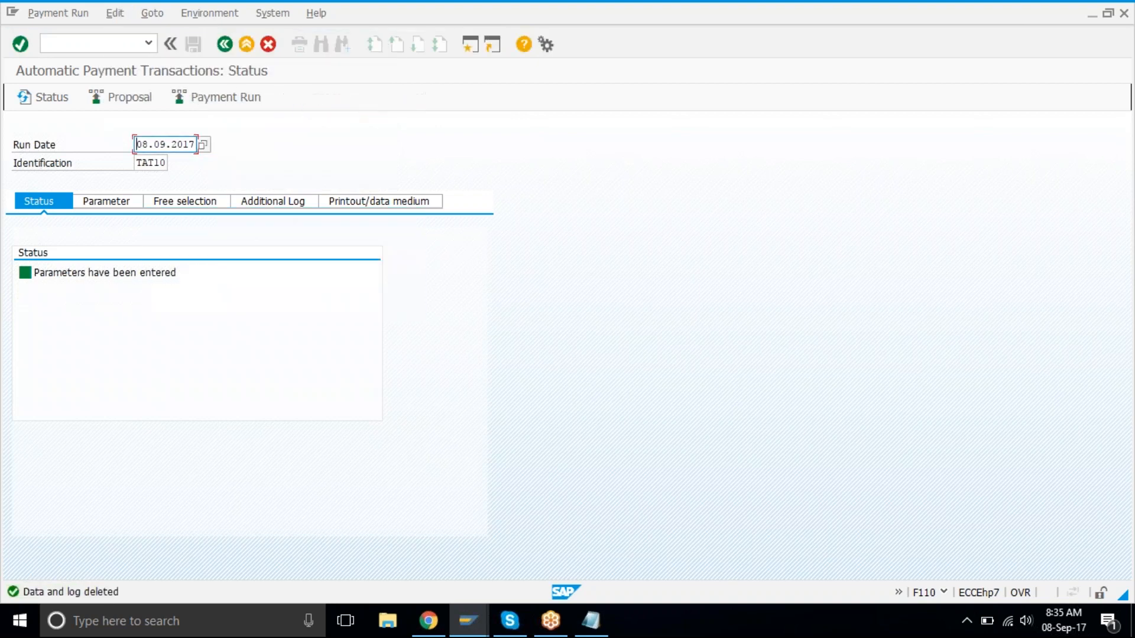
{"action": "left_click", "coordinate": [138, 98]}
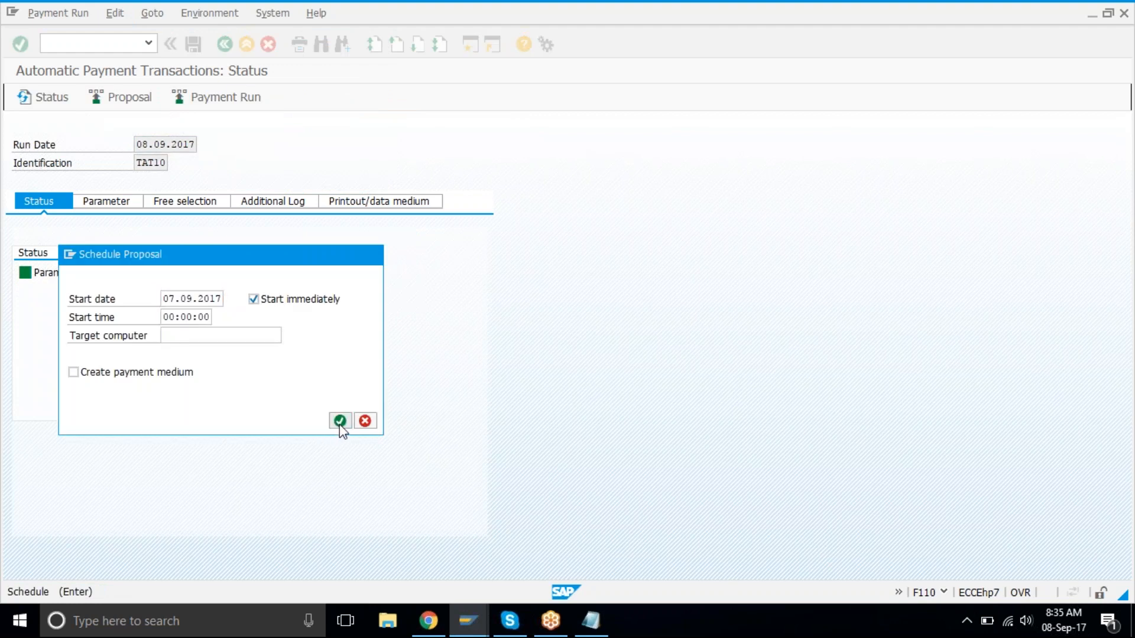
{"action": "left_click", "coordinate": [340, 421]}
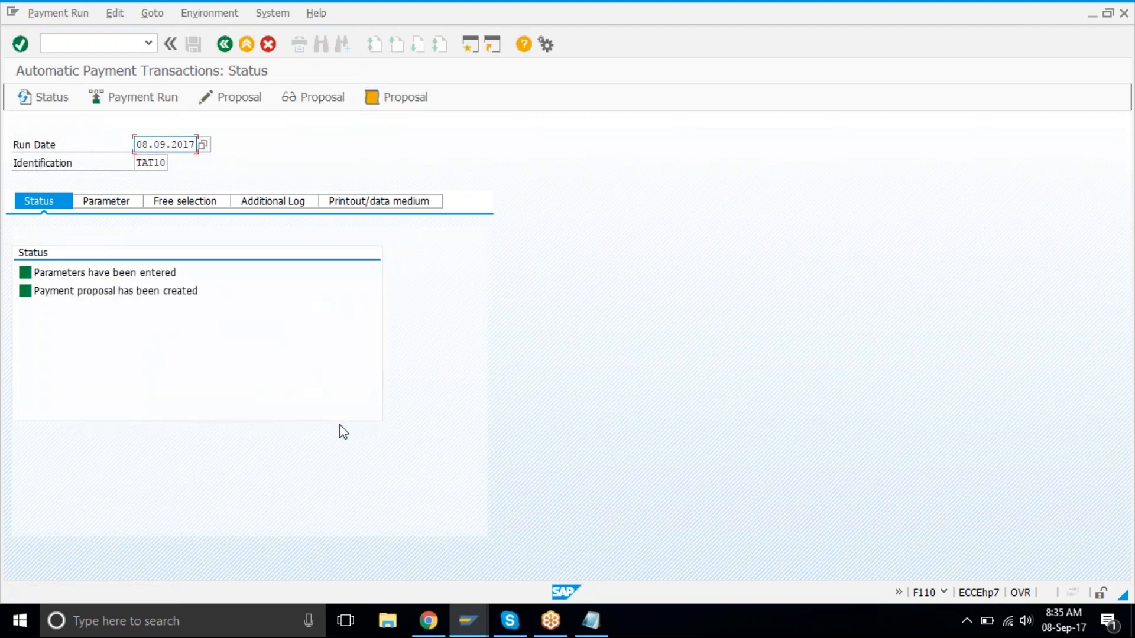
{"action": "left_click", "coordinate": [319, 97]}
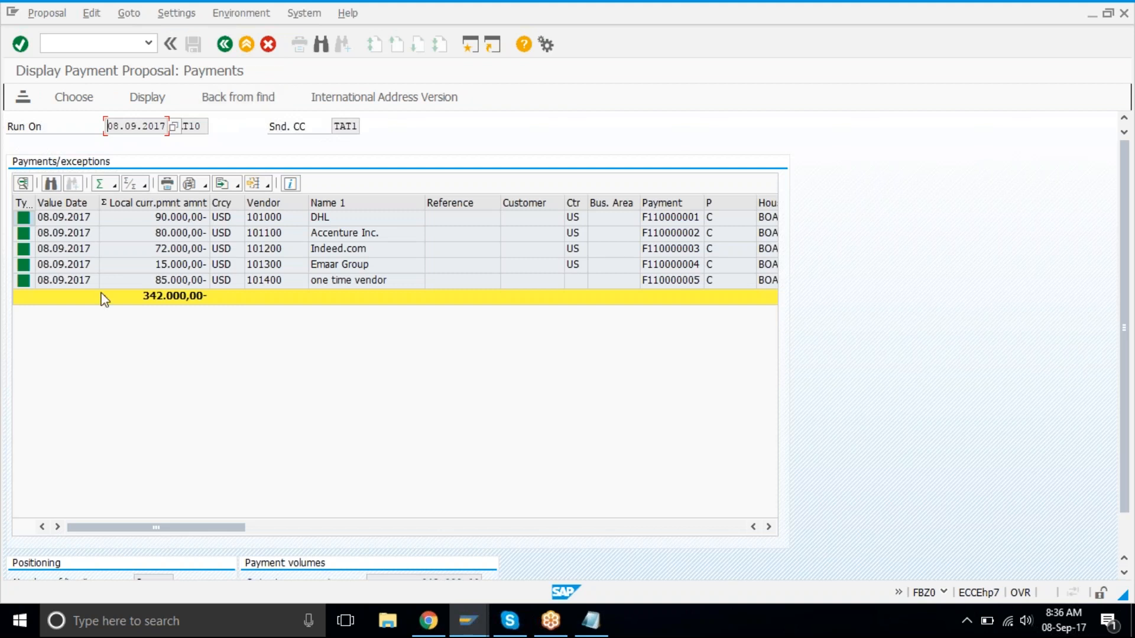
{"action": "left_click", "coordinate": [188, 197]}
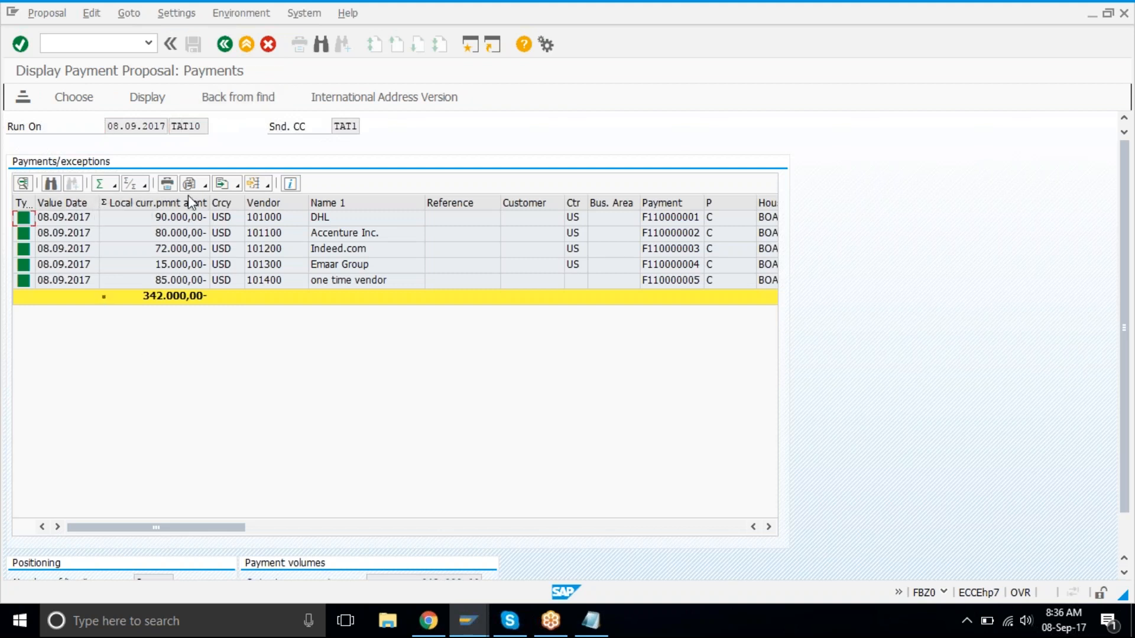
{"action": "left_click", "coordinate": [225, 49]}
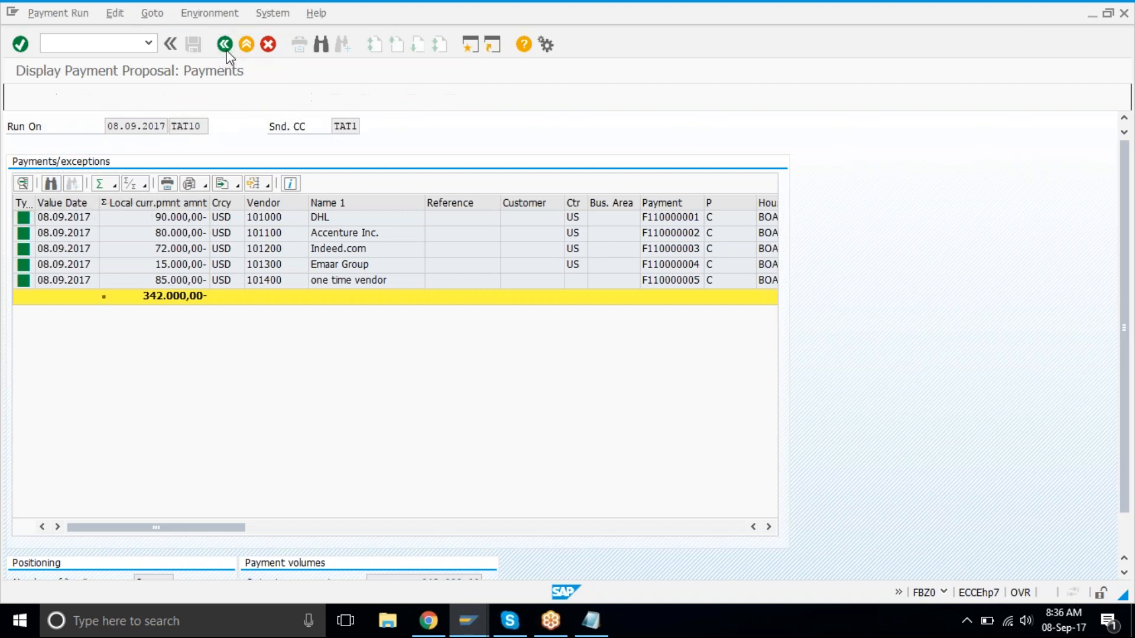
{"action": "left_click", "coordinate": [303, 100]}
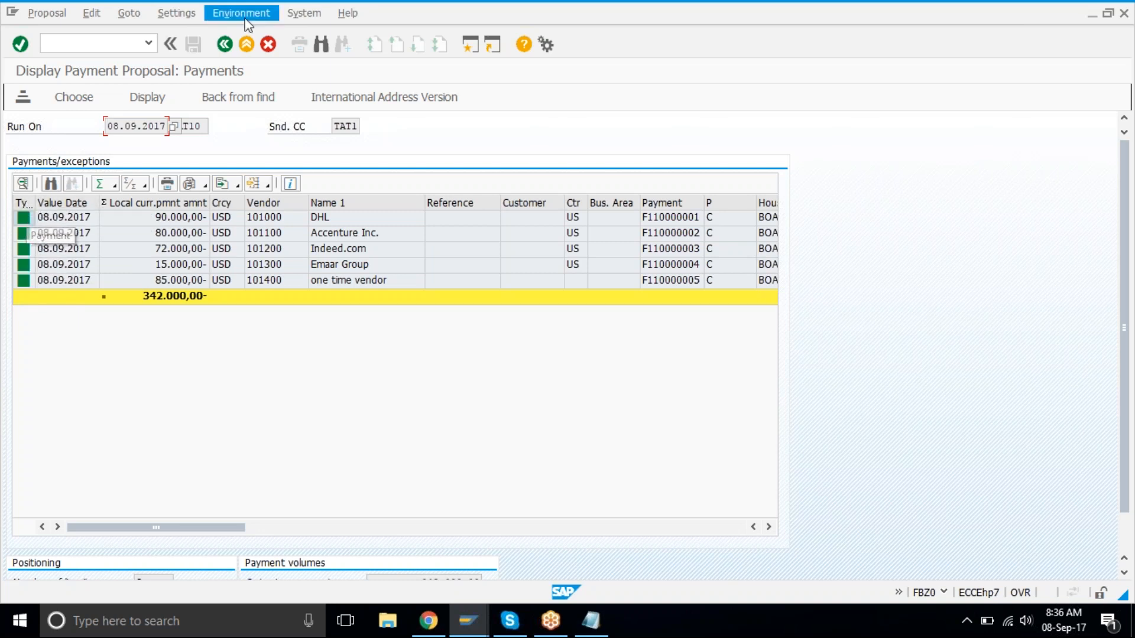
{"action": "left_click", "coordinate": [224, 45]}
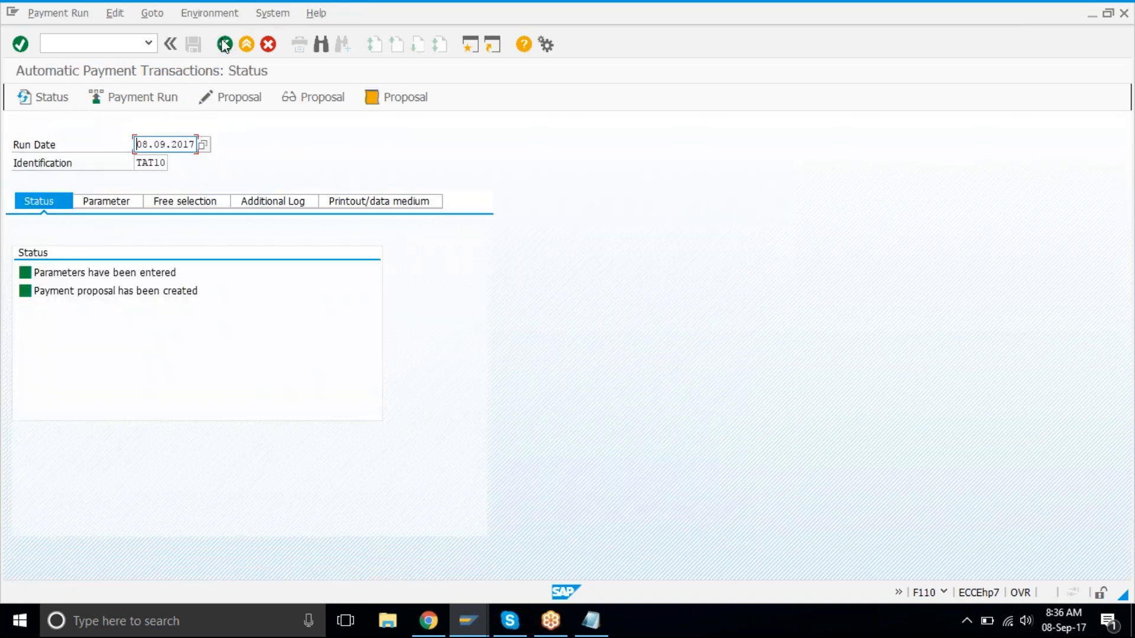
{"action": "left_click", "coordinate": [408, 97]}
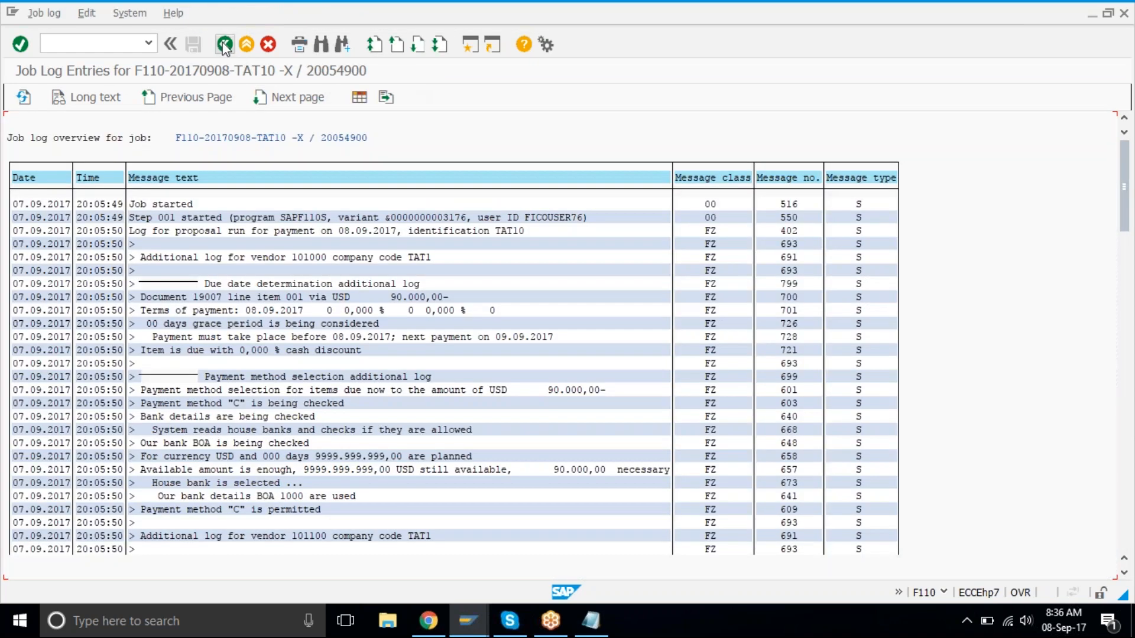
{"action": "left_click", "coordinate": [224, 46]}
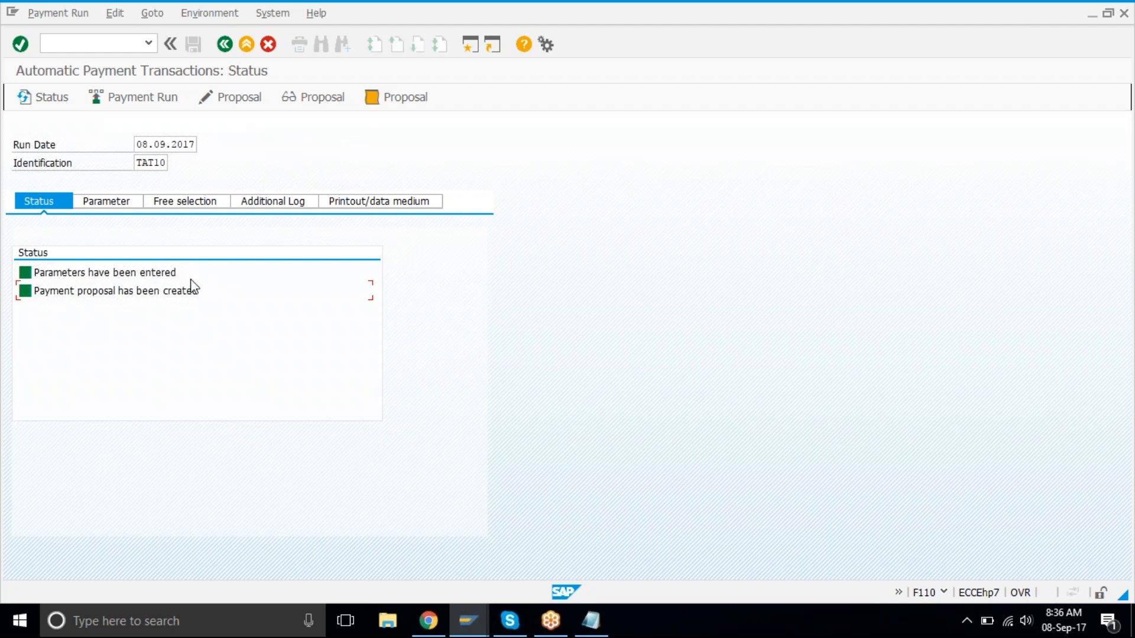
- Start the TAT10 payment run immediately, verify 5 posting orders generated and completed, open a new session
{"action": "left_click", "coordinate": [155, 99]}
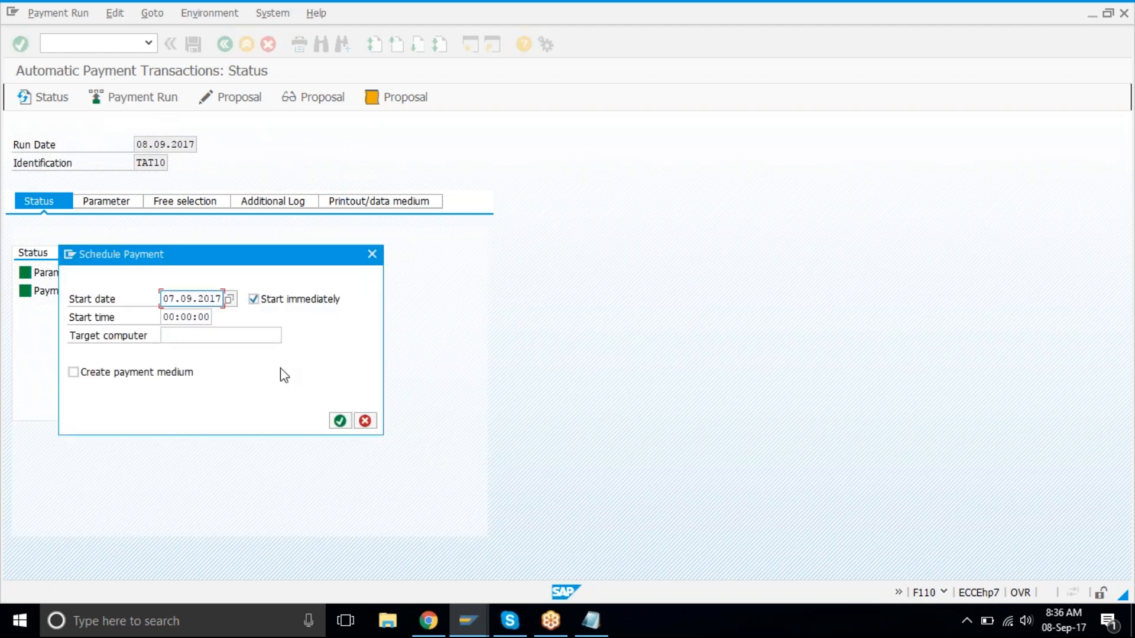
{"action": "left_click", "coordinate": [340, 421]}
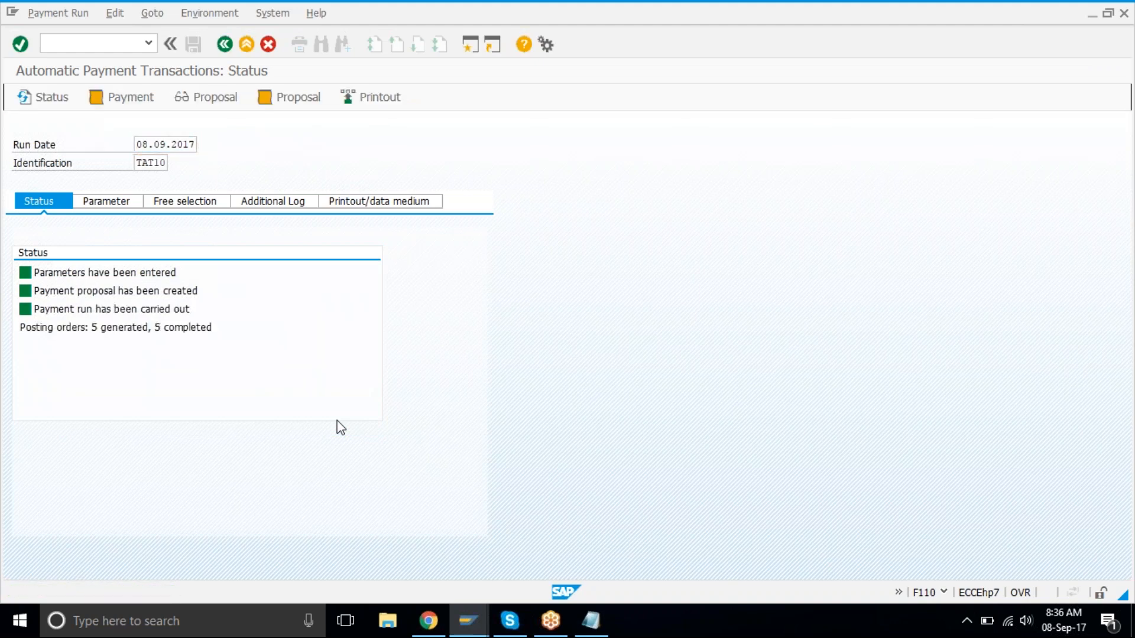
{"action": "left_click", "coordinate": [77, 326]}
{"action": "left_click_drag", "start_coordinate": [77, 327], "coordinate": [254, 337]}
{"action": "left_click", "coordinate": [256, 338]}
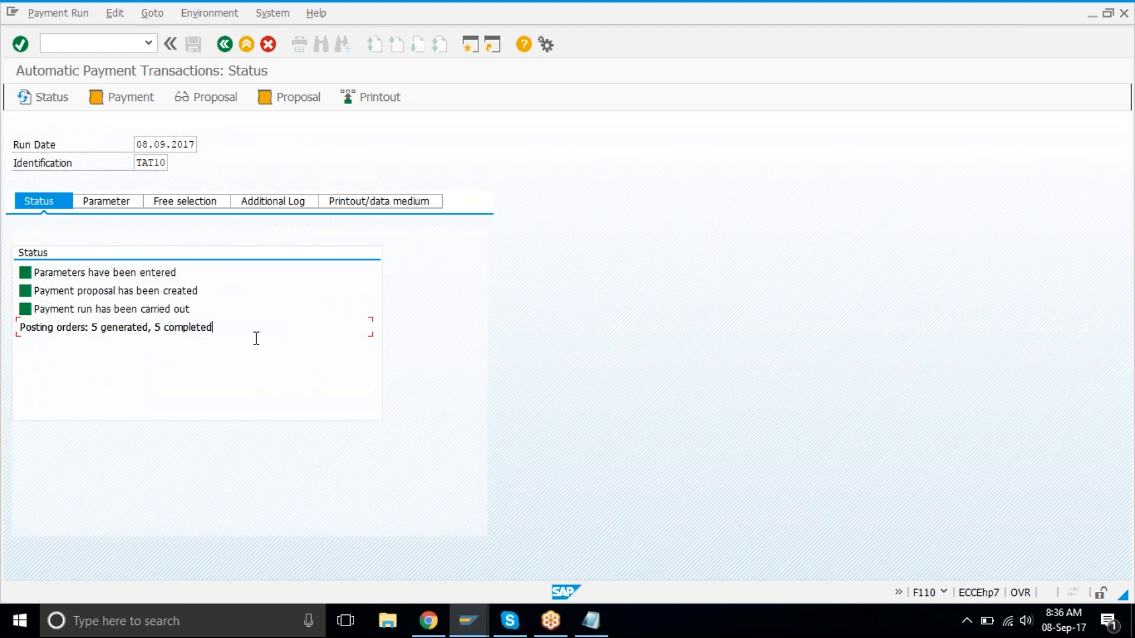
{"action": "left_click", "coordinate": [475, 44]}
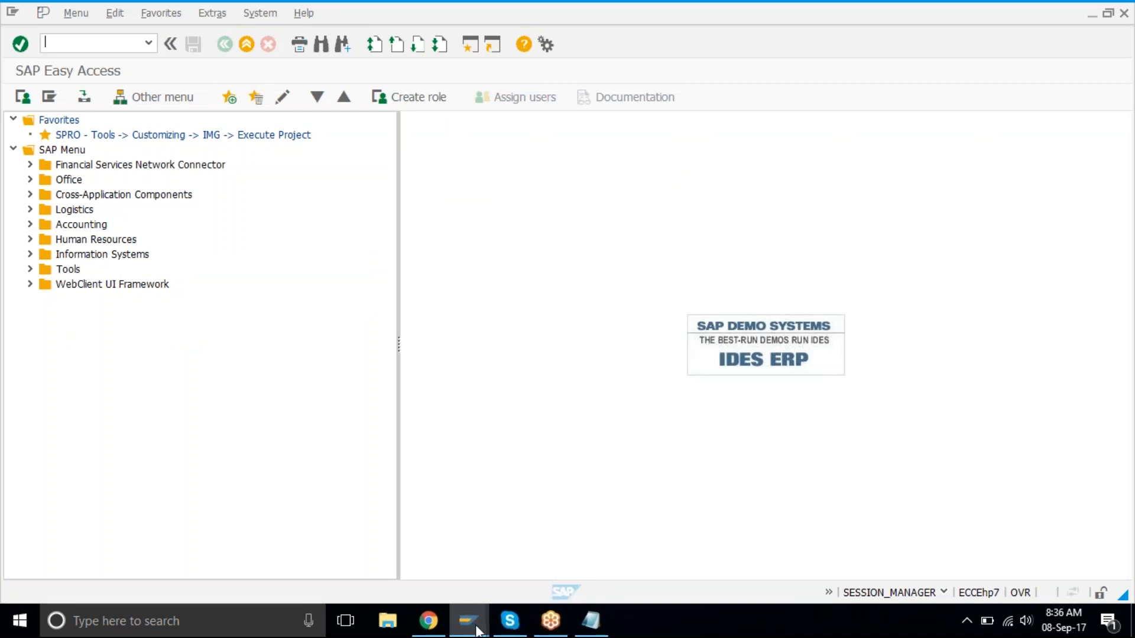
{"action": "type", "text": "fbl1n"}
{"action": "key", "text": "Return"}
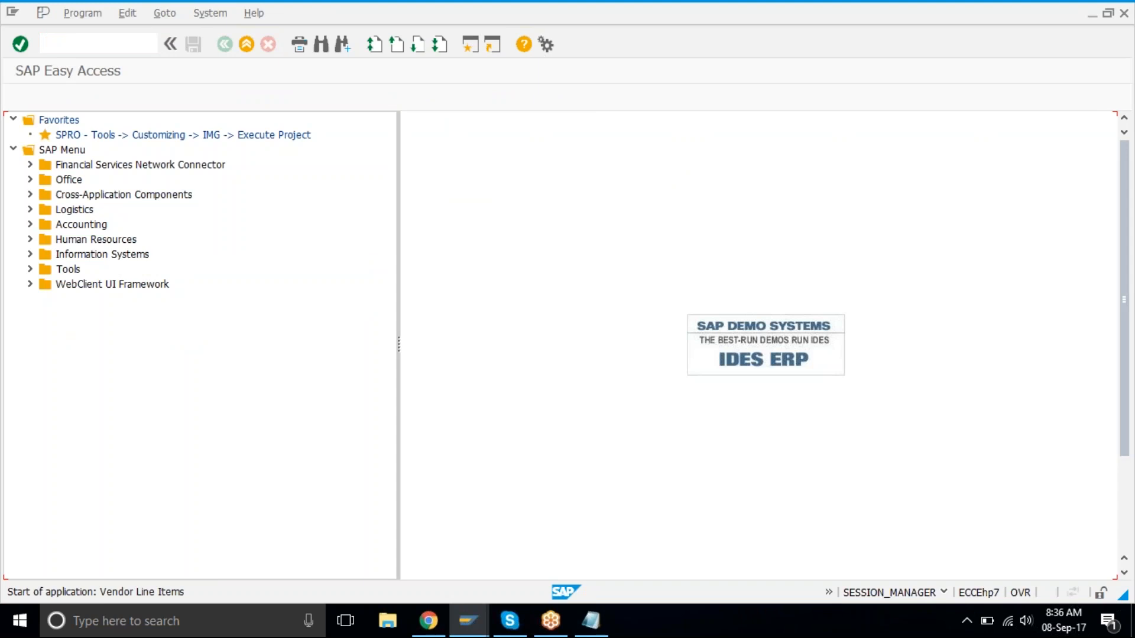
{"action": "left_click", "coordinate": [18, 103]}
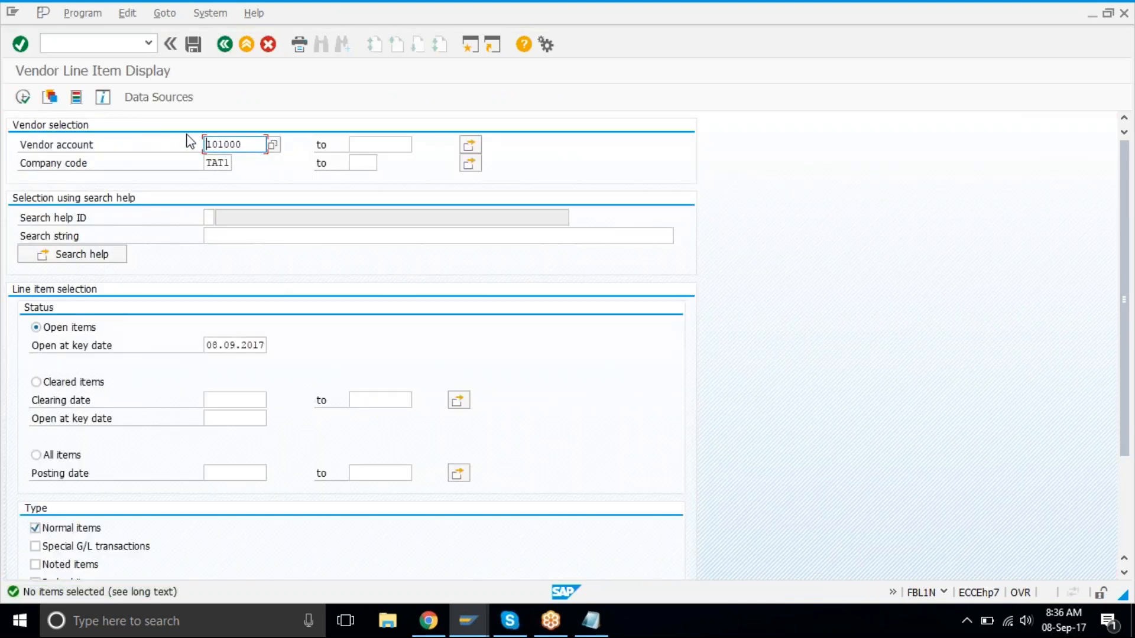
{"action": "key", "text": "Delete"}
{"action": "key", "text": "Delete"}
{"action": "key", "text": "Delete"}
{"action": "key", "text": "Delete"}
{"action": "key", "text": "Delete"}
{"action": "key", "text": "Delete"}
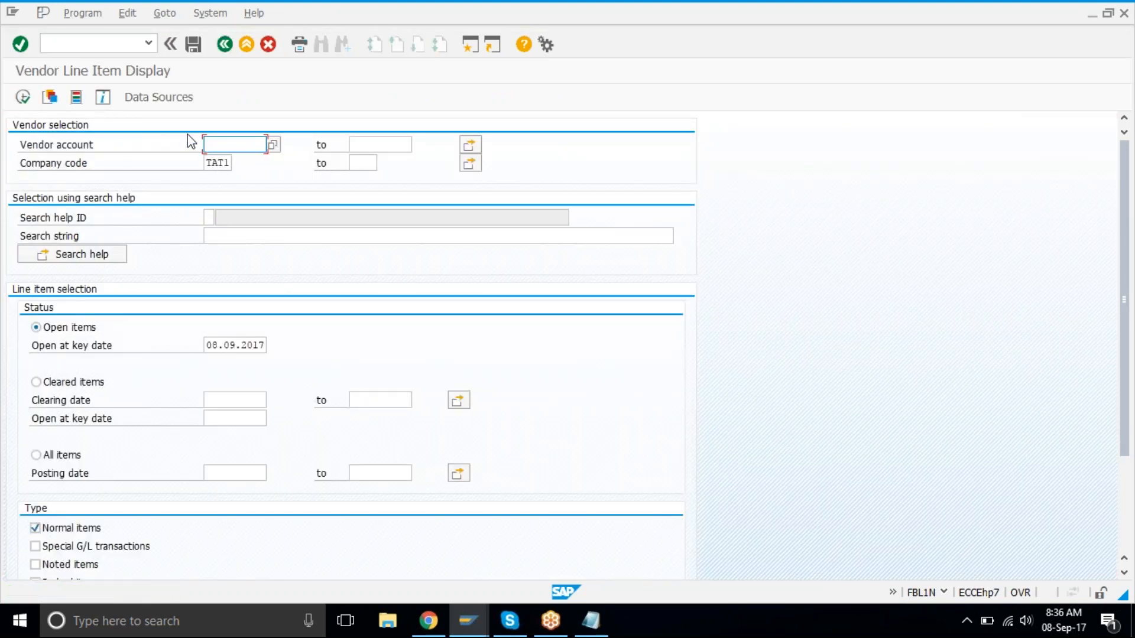
{"action": "left_click", "coordinate": [23, 98]}
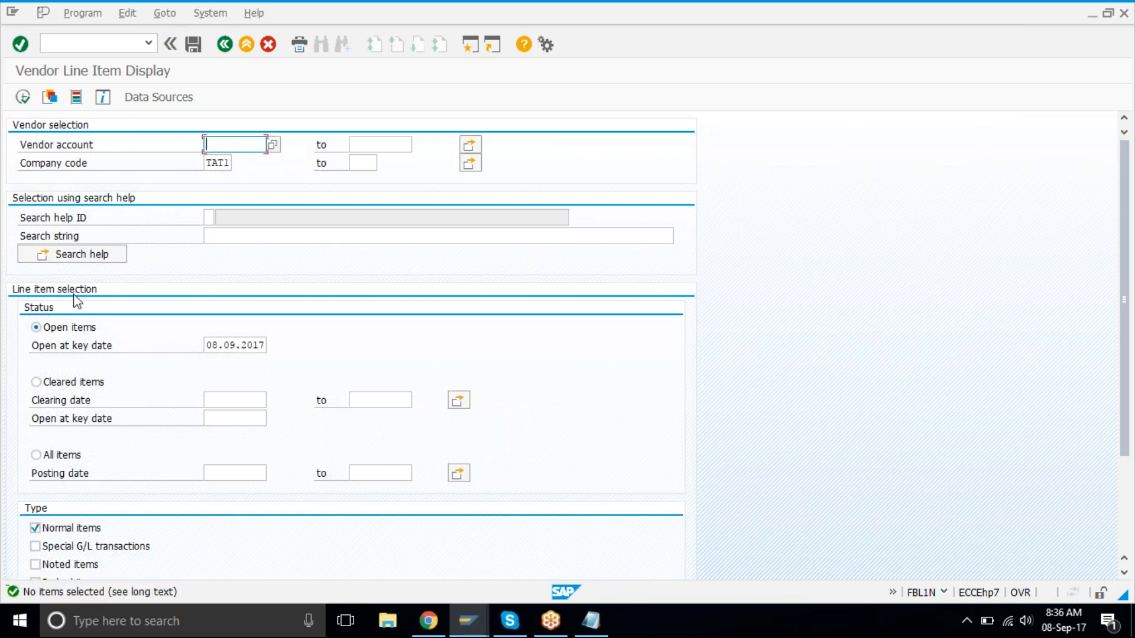
{"action": "left_click", "coordinate": [82, 455]}
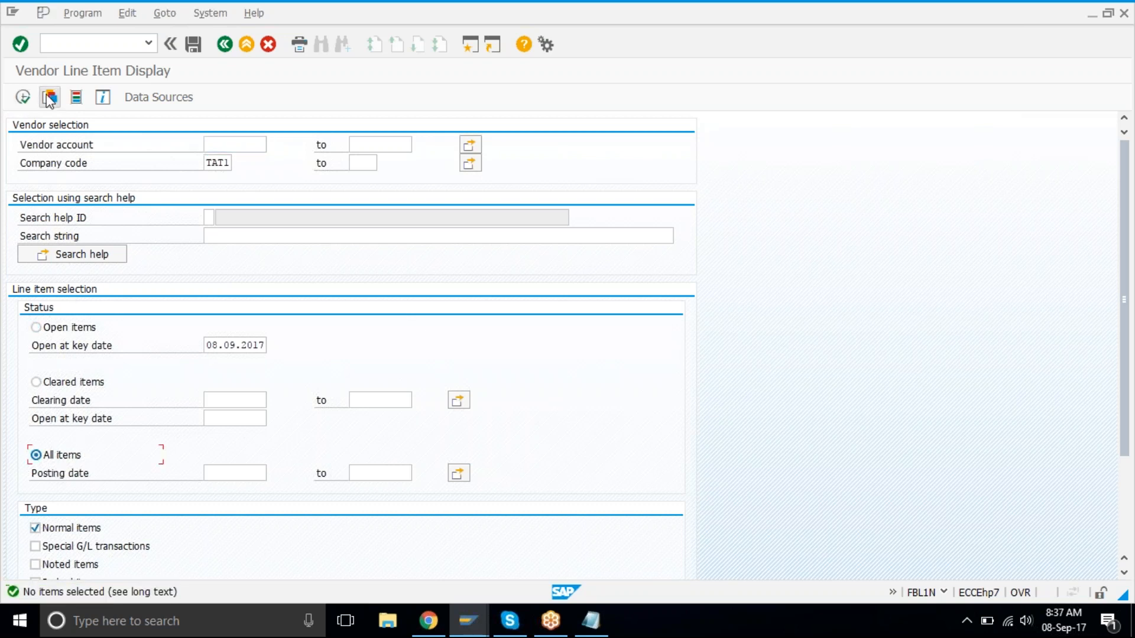
{"action": "left_click", "coordinate": [22, 97]}
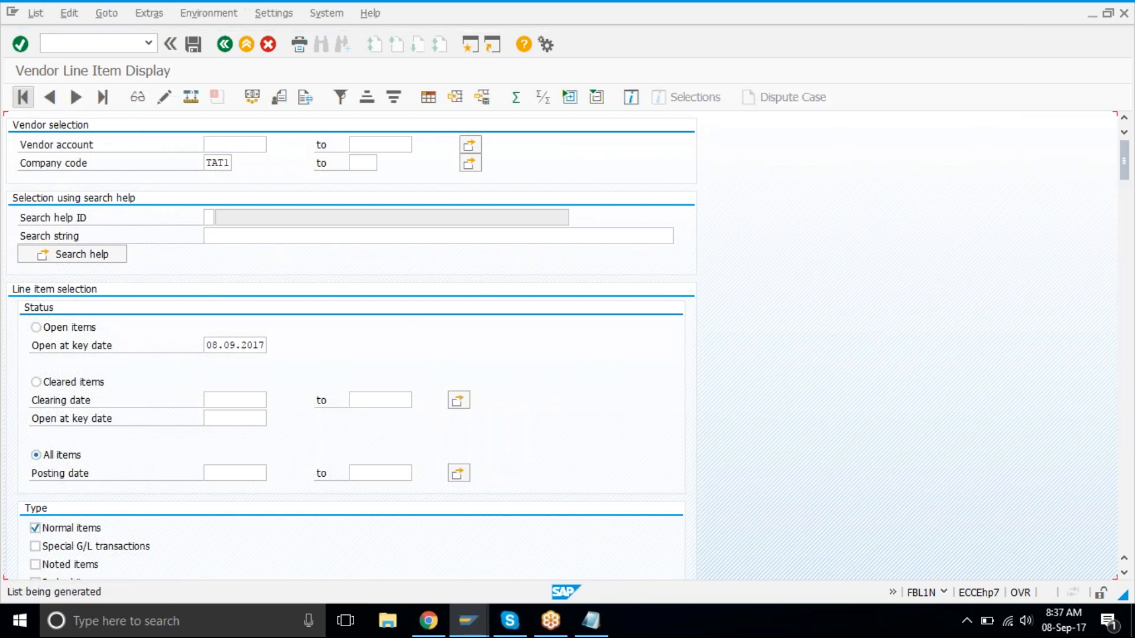
{"action": "left_click_drag", "start_coordinate": [208, 350], "coordinate": [247, 348]}
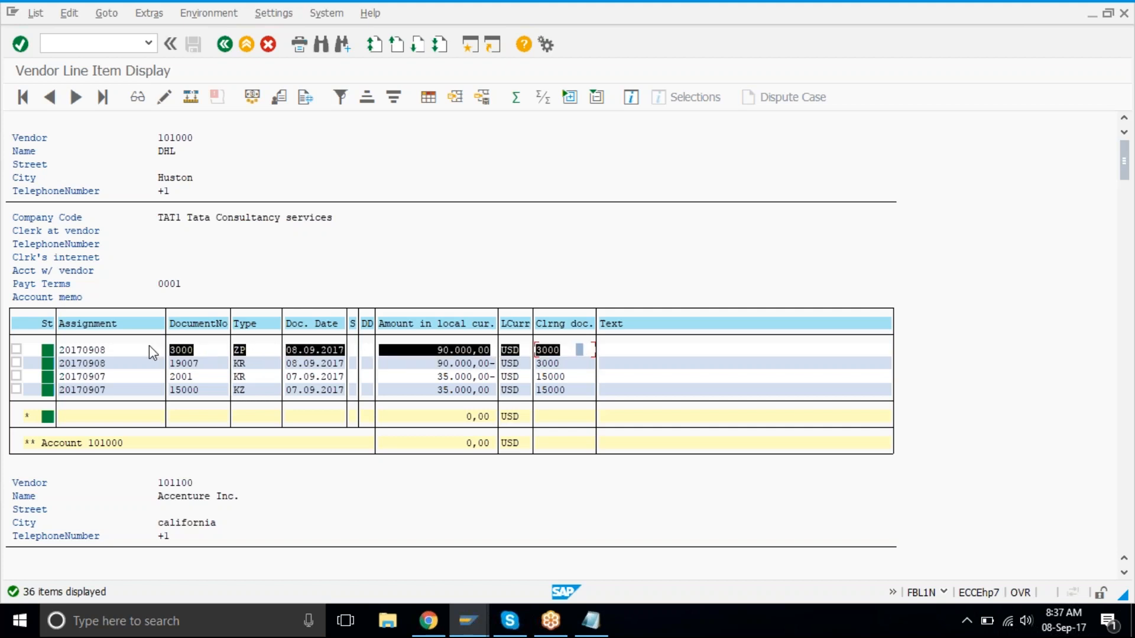
{"action": "left_click_drag", "start_coordinate": [151, 347], "coordinate": [248, 338]}
{"action": "left_click_drag", "start_coordinate": [218, 392], "coordinate": [286, 394]}
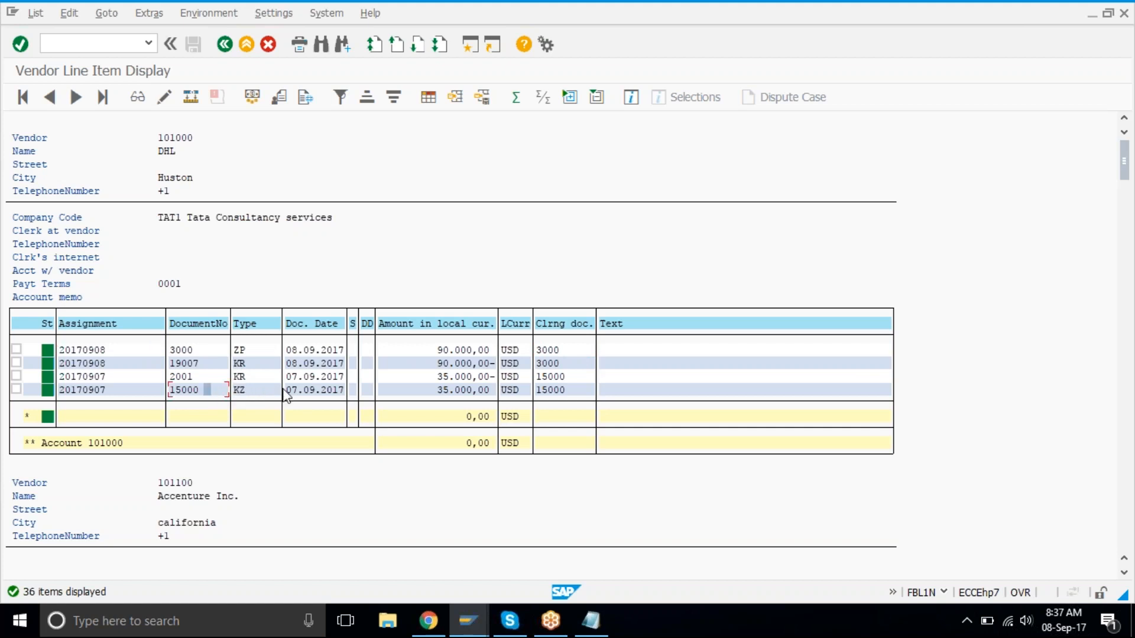
{"action": "left_click", "coordinate": [188, 393]}
{"action": "left_click_drag", "start_coordinate": [258, 347], "coordinate": [231, 354]}
{"action": "left_click_drag", "start_coordinate": [528, 350], "coordinate": [579, 365]}
{"action": "left_click", "coordinate": [577, 364]}
{"action": "left_click", "coordinate": [223, 45]}
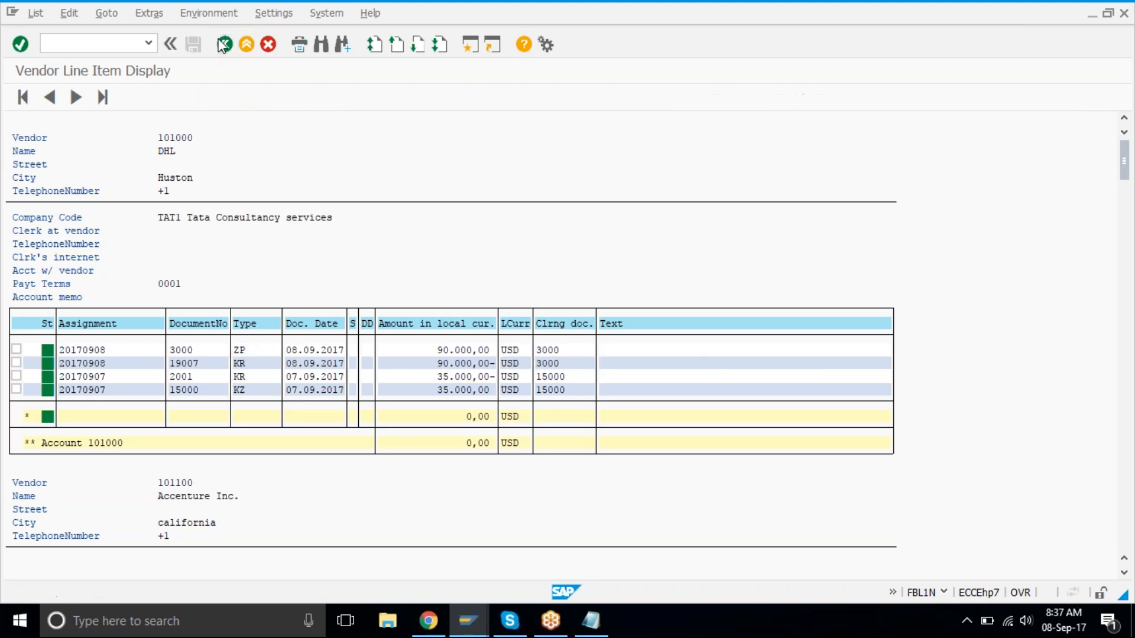
{"action": "left_click", "coordinate": [225, 45]}
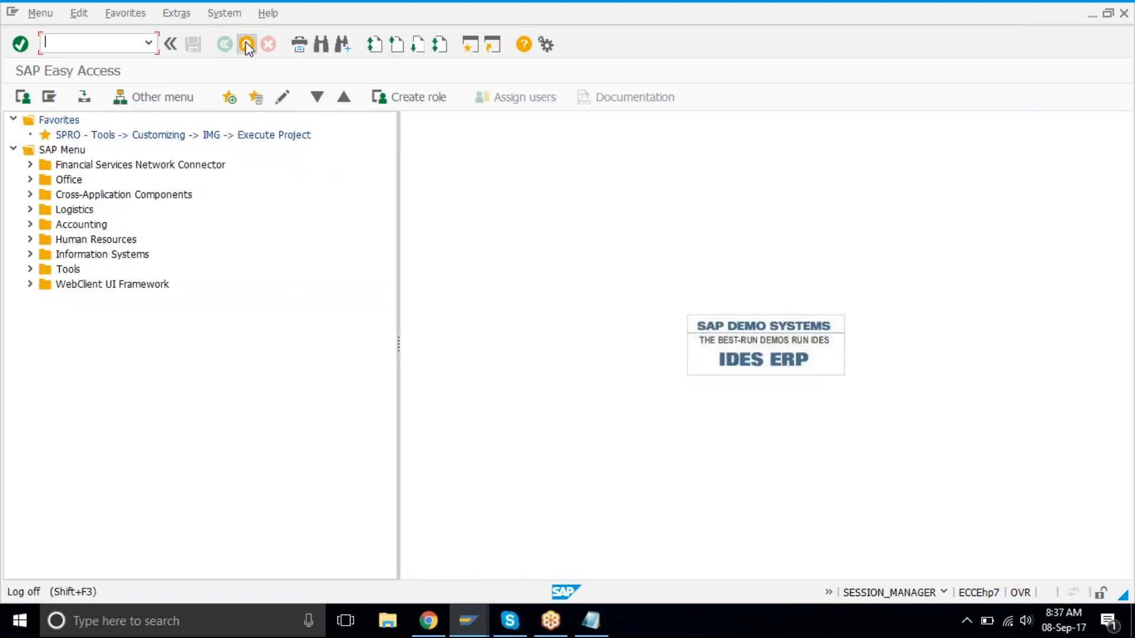
- Close the extra session and schedule check printout job 'tat1-08/09/2017' to start immediately
{"action": "left_click", "coordinate": [246, 44]}
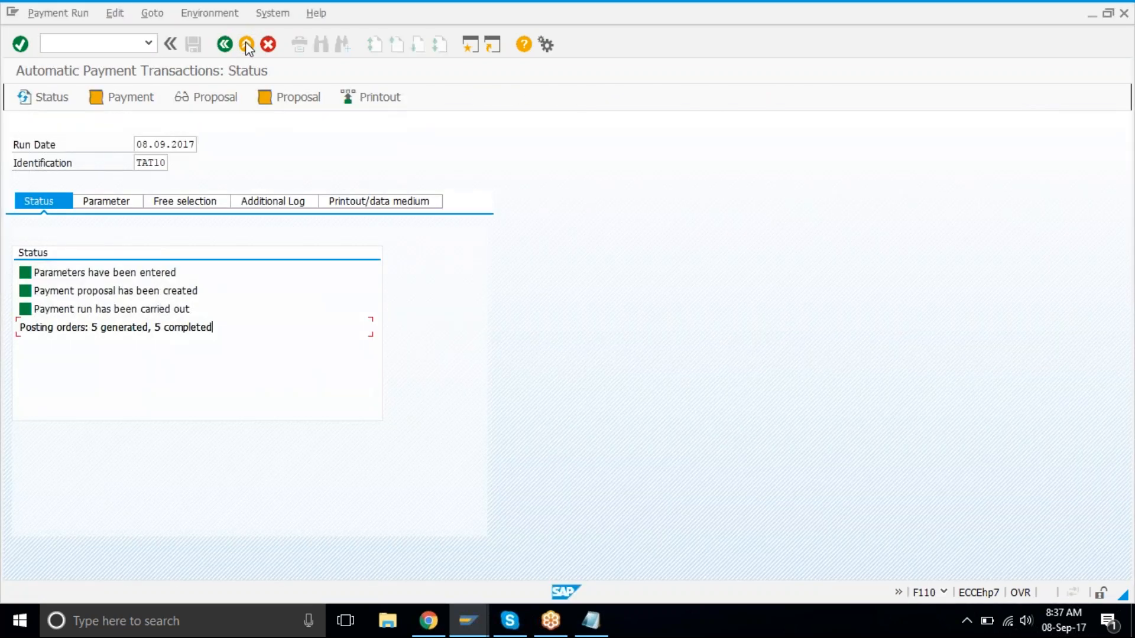
{"action": "left_click", "coordinate": [387, 97]}
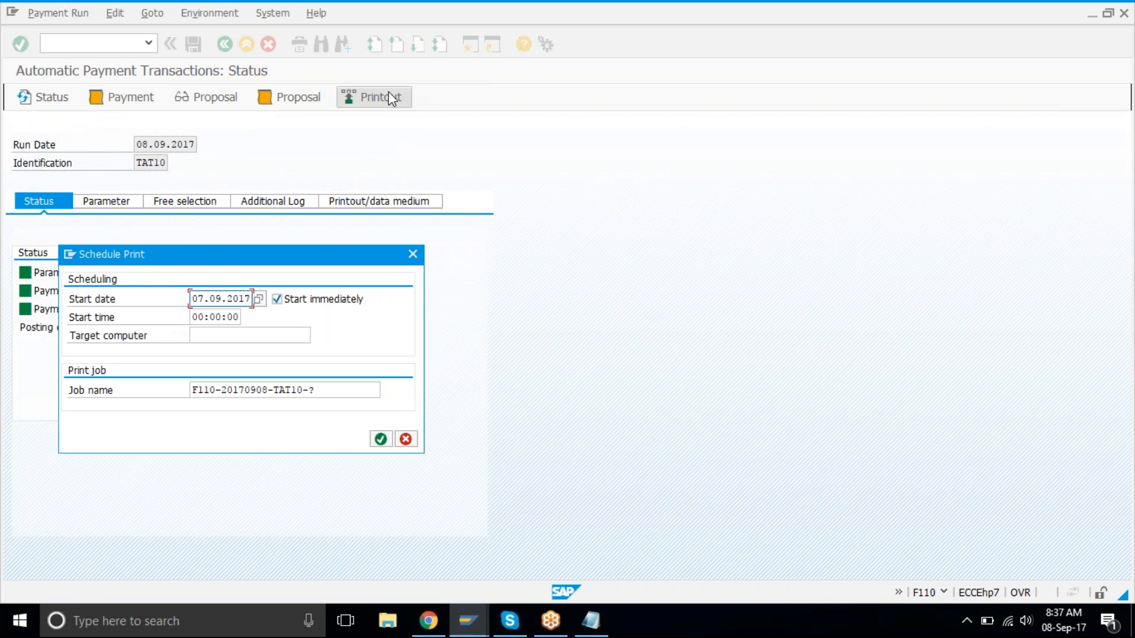
{"action": "left_click", "coordinate": [326, 390]}
{"action": "key", "text": "BackSpace"}
{"action": "key", "text": "BackSpace"}
{"action": "key", "text": "BackSpace"}
{"action": "key", "text": "BackSpace"}
{"action": "key", "text": "BackSpace"}
{"action": "key", "text": "BackSpace"}
{"action": "key", "text": "BackSpace"}
{"action": "key", "text": "BackSpace"}
{"action": "key", "text": "BackSpace"}
{"action": "key", "text": "BackSpace"}
{"action": "key", "text": "BackSpace"}
{"action": "key", "text": "BackSpace"}
{"action": "key", "text": "BackSpace"}
{"action": "key", "text": "BackSpace"}
{"action": "key", "text": "BackSpace"}
{"action": "key", "text": "BackSpace"}
{"action": "key", "text": "BackSpace"}
{"action": "key", "text": "BackSpace"}
{"action": "key", "text": "BackSpace"}
{"action": "key", "text": "BackSpace"}
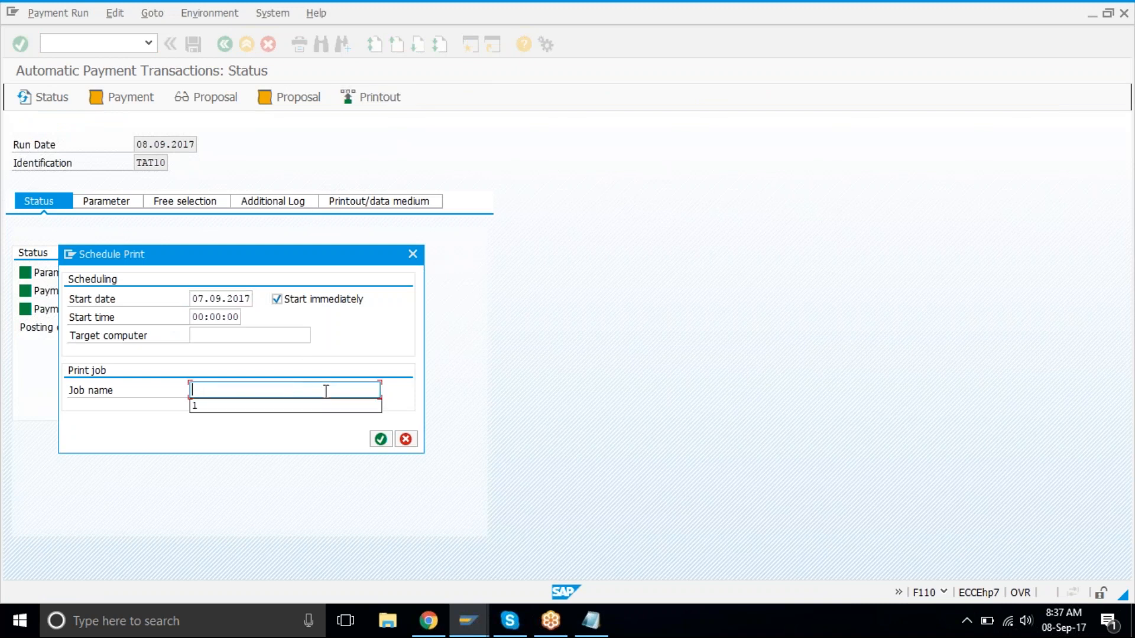
{"action": "type", "text": "tat1"}
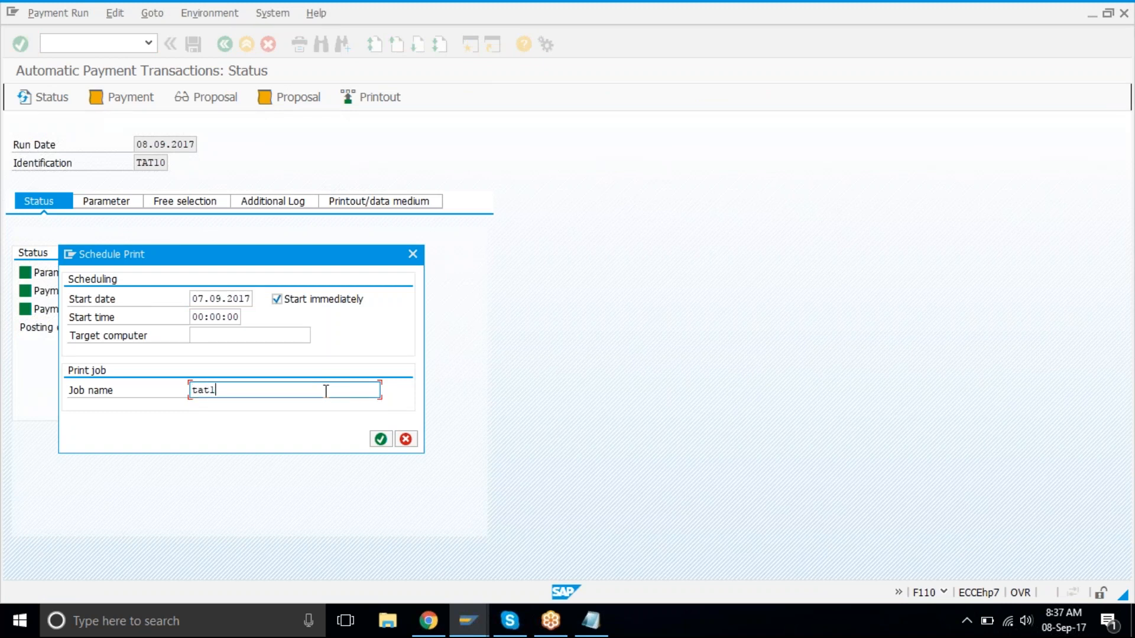
{"action": "type", "text": "-08/09/2017"}
{"action": "key", "text": "Return"}
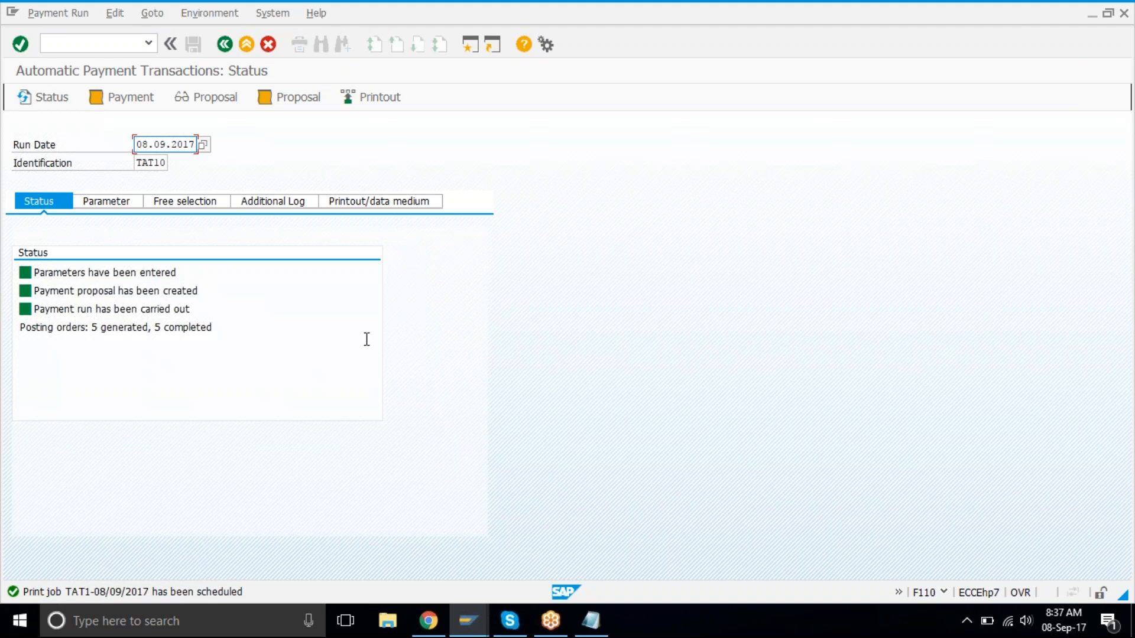
- List the spool requests in the output controller via System > Services > Output Control
{"action": "left_click", "coordinate": [276, 14]}
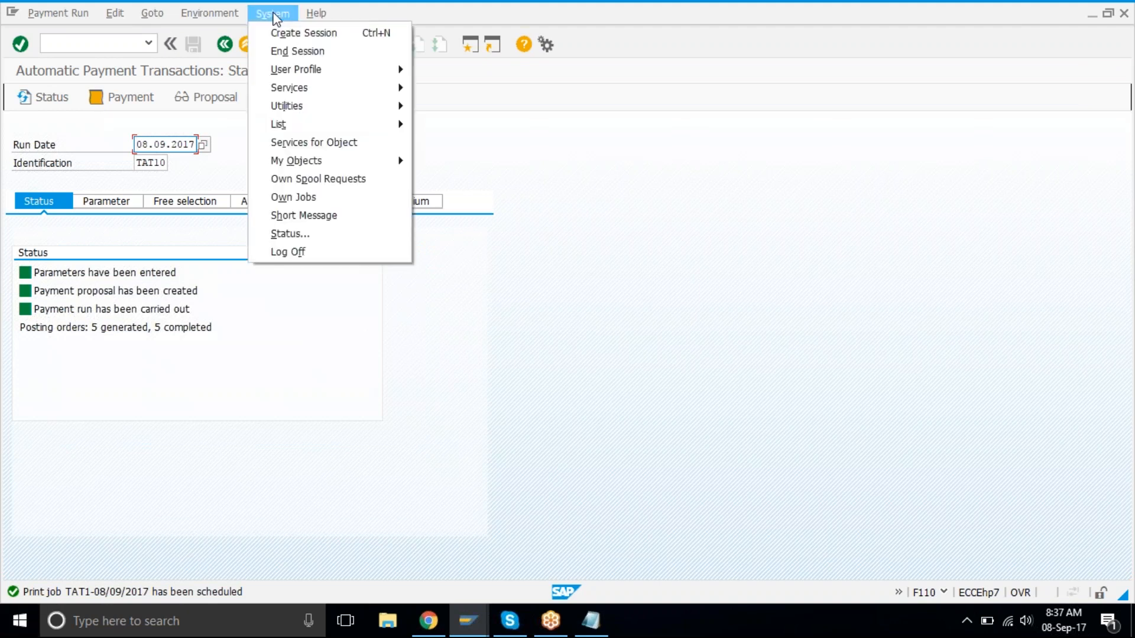
{"action": "mouse_move", "coordinate": [354, 88]}
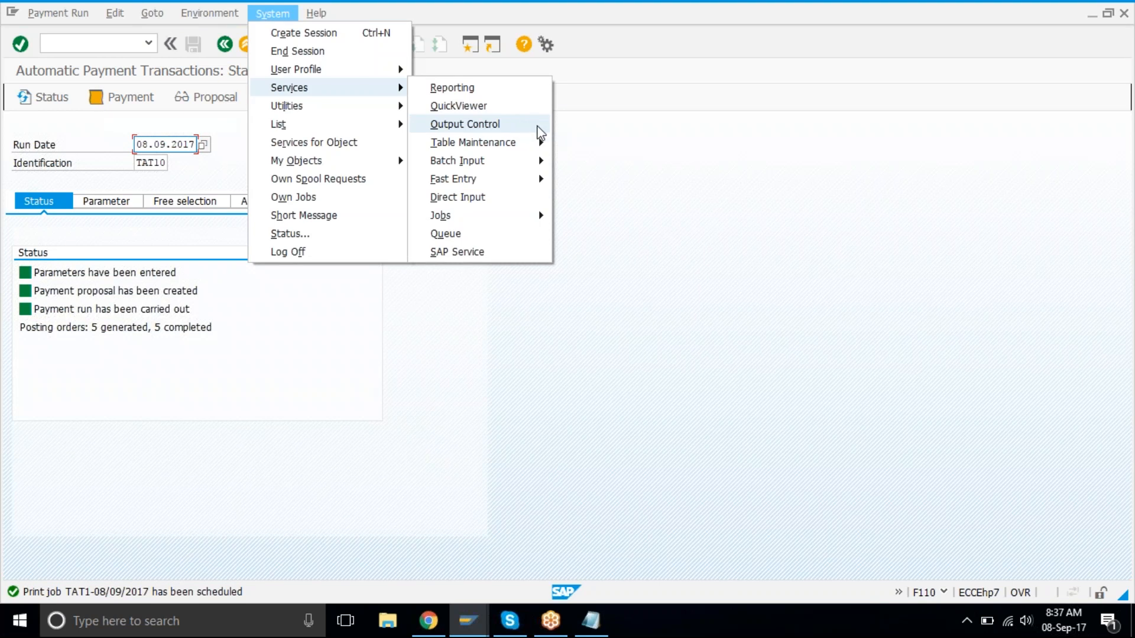
{"action": "left_click", "coordinate": [538, 125]}
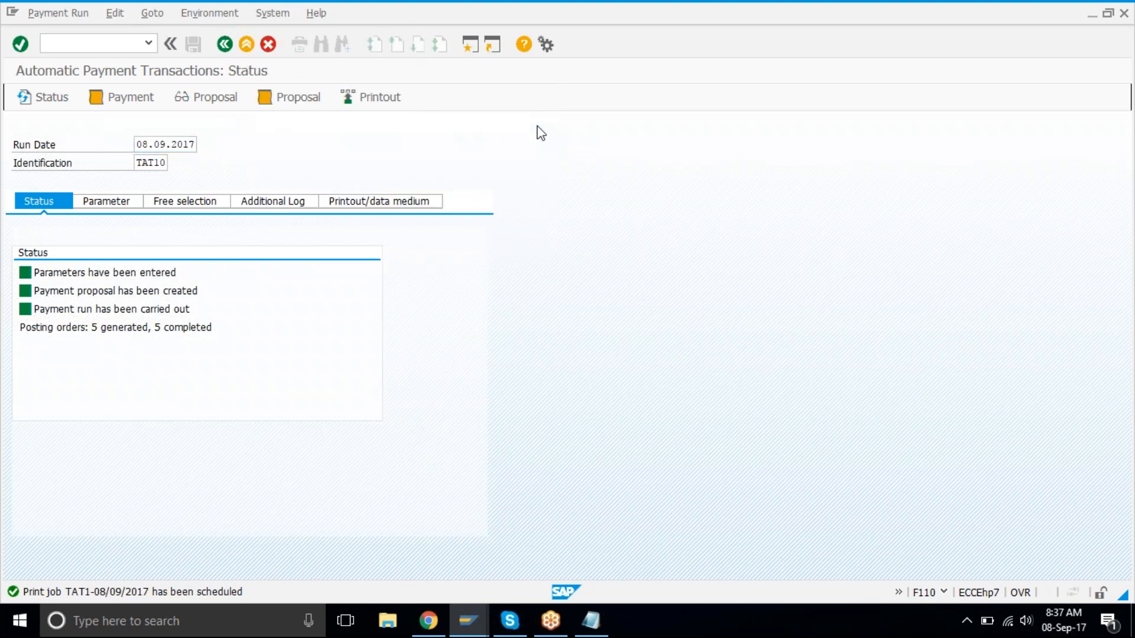
{"action": "left_click", "coordinate": [23, 98]}
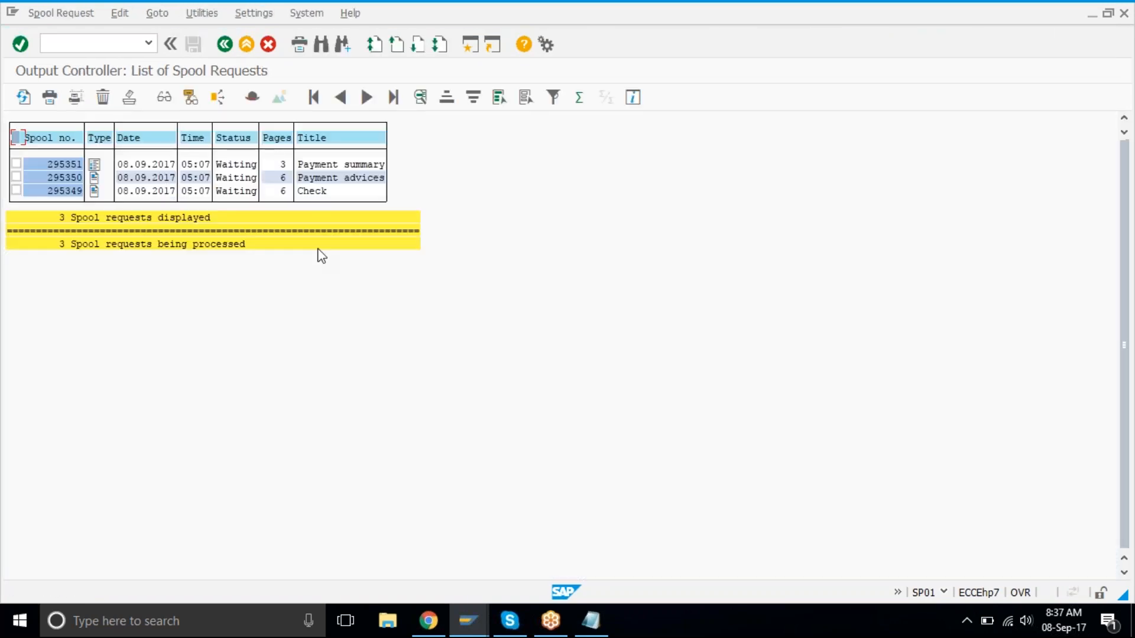
- Preview the Check spool request showing the 90,000.00 USD check to DHL for payment 3000
{"action": "left_click", "coordinate": [302, 192]}
{"action": "left_click", "coordinate": [366, 177]}
{"action": "left_click", "coordinate": [94, 193]}
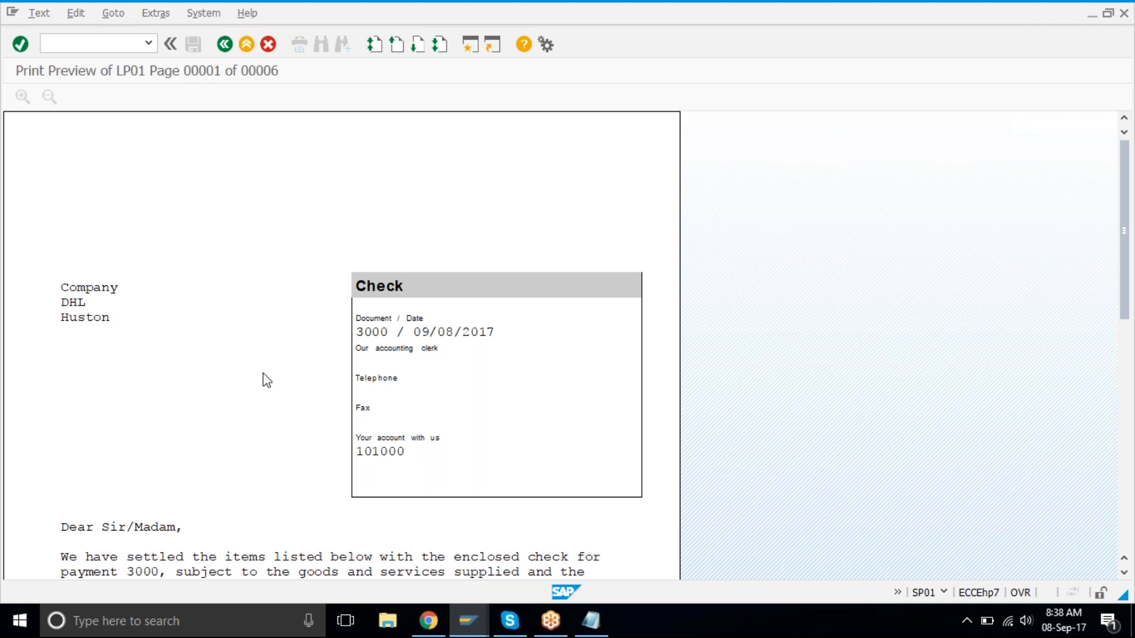
{"action": "scroll", "coordinate": [267, 380], "scroll_direction": "down", "scroll_amount": 5}
{"action": "scroll", "coordinate": [264, 380], "scroll_direction": "down", "scroll_amount": 2}
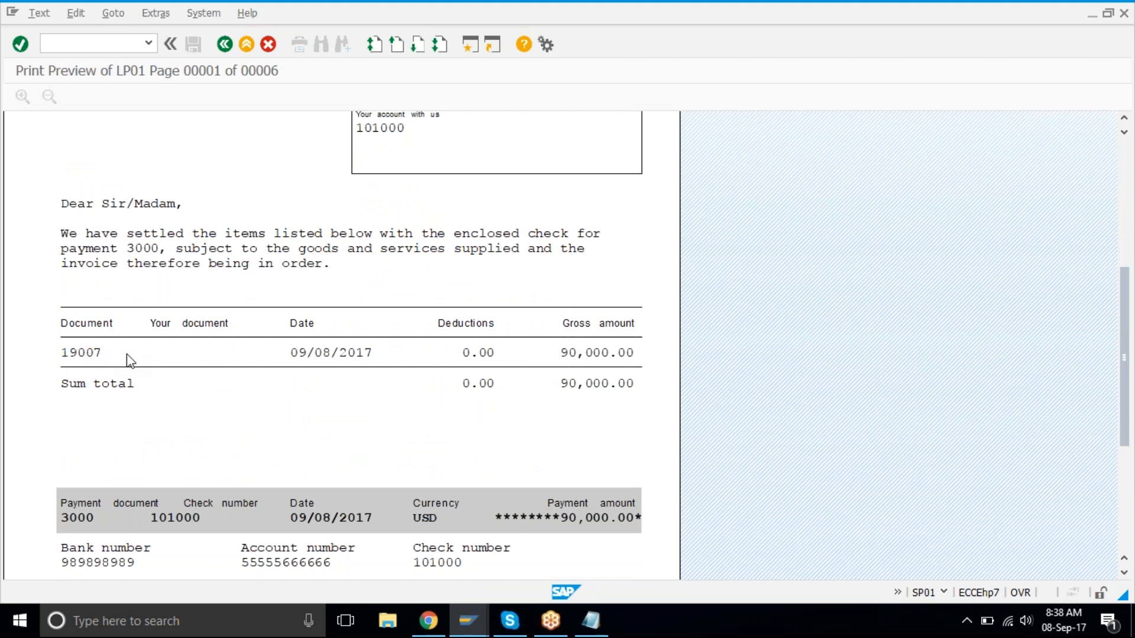
{"action": "scroll", "coordinate": [129, 358], "scroll_direction": "down", "scroll_amount": 5}
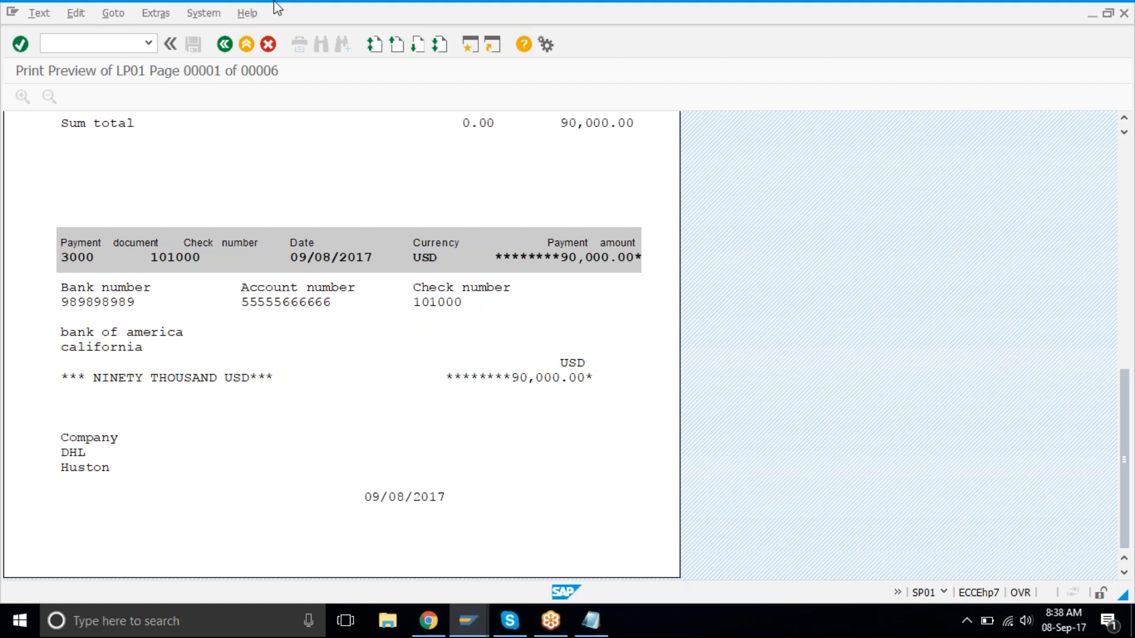
- Page through the printed checks up to the Nokia check page
{"action": "left_click", "coordinate": [420, 47]}
{"action": "left_click", "coordinate": [420, 47]}
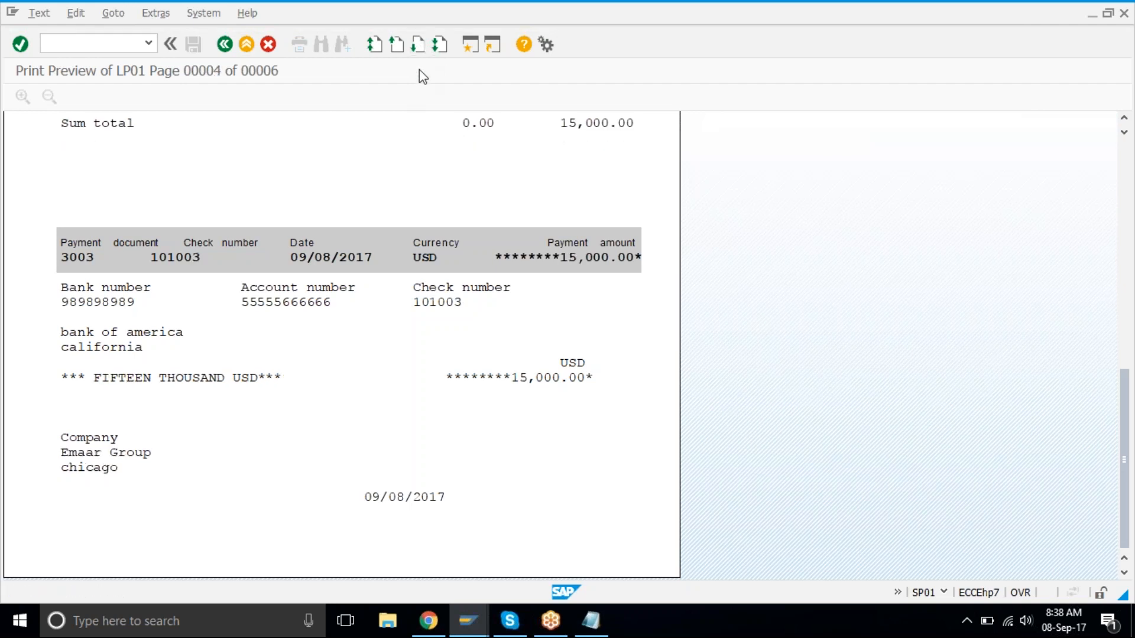
{"action": "scroll", "coordinate": [408, 212], "scroll_direction": "up", "scroll_amount": 10}
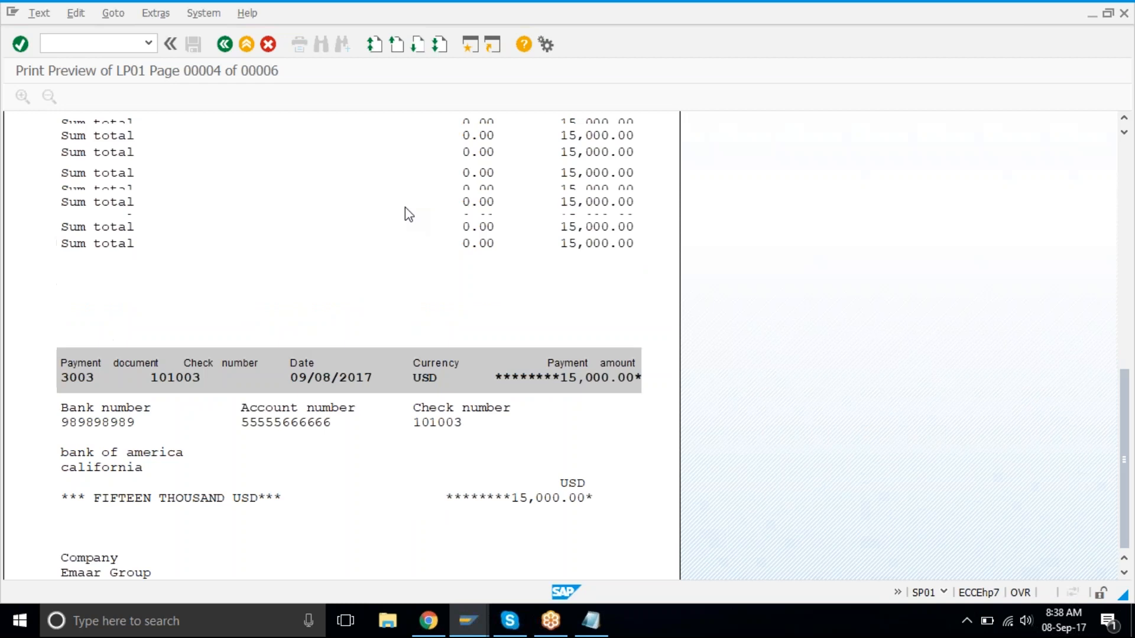
{"action": "scroll", "coordinate": [405, 214], "scroll_direction": "up", "scroll_amount": 5}
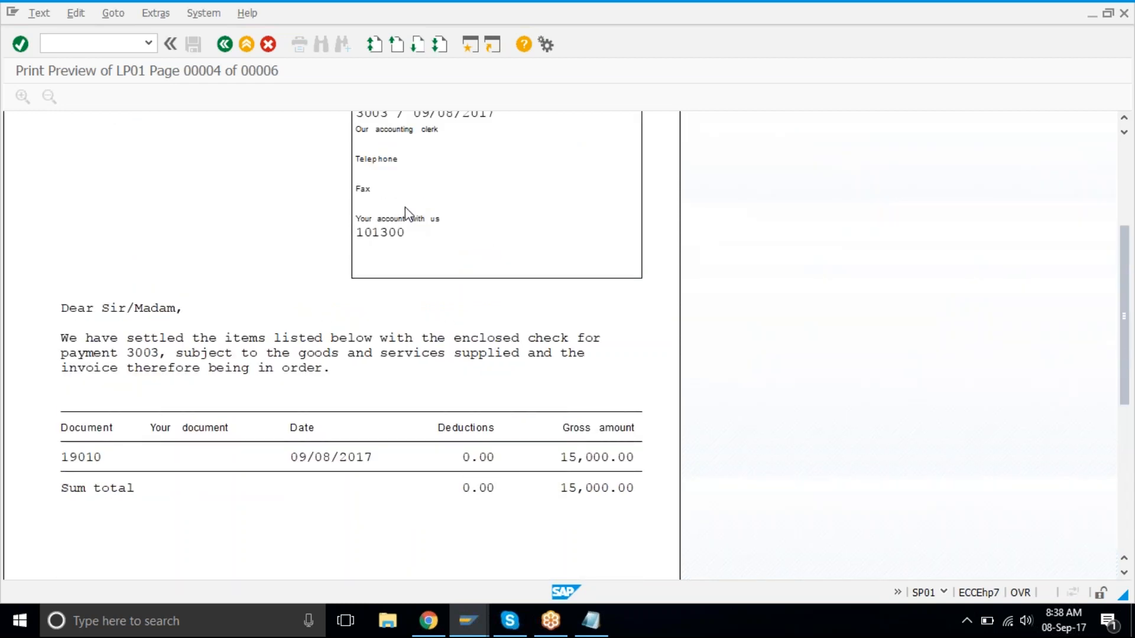
{"action": "left_click", "coordinate": [418, 48]}
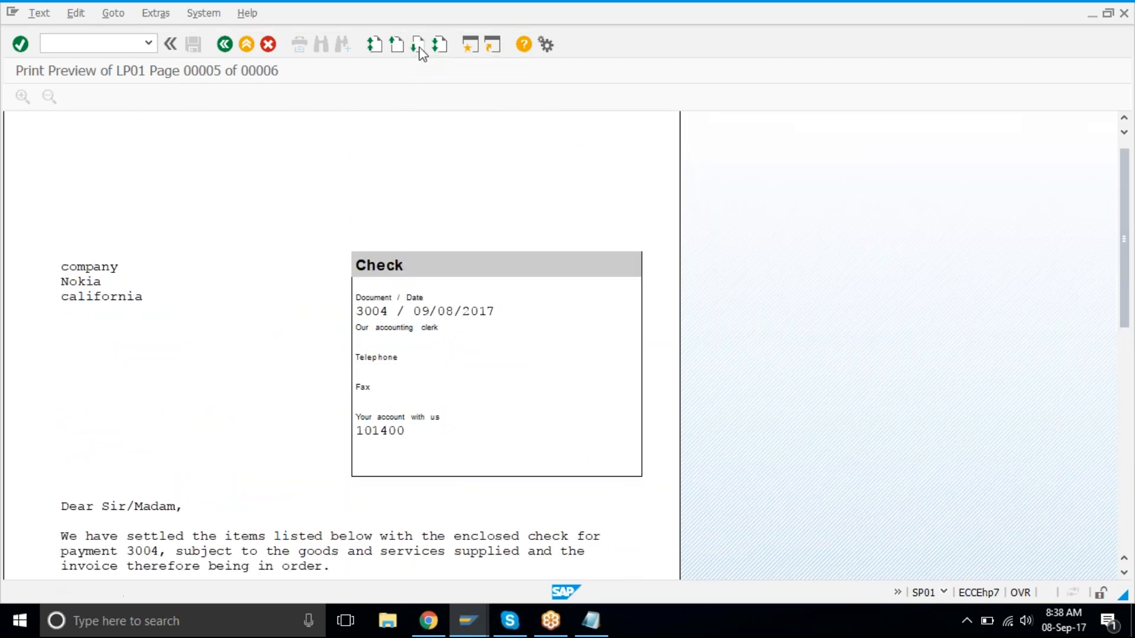
{"action": "scroll", "coordinate": [374, 387], "scroll_direction": "down", "scroll_amount": 5}
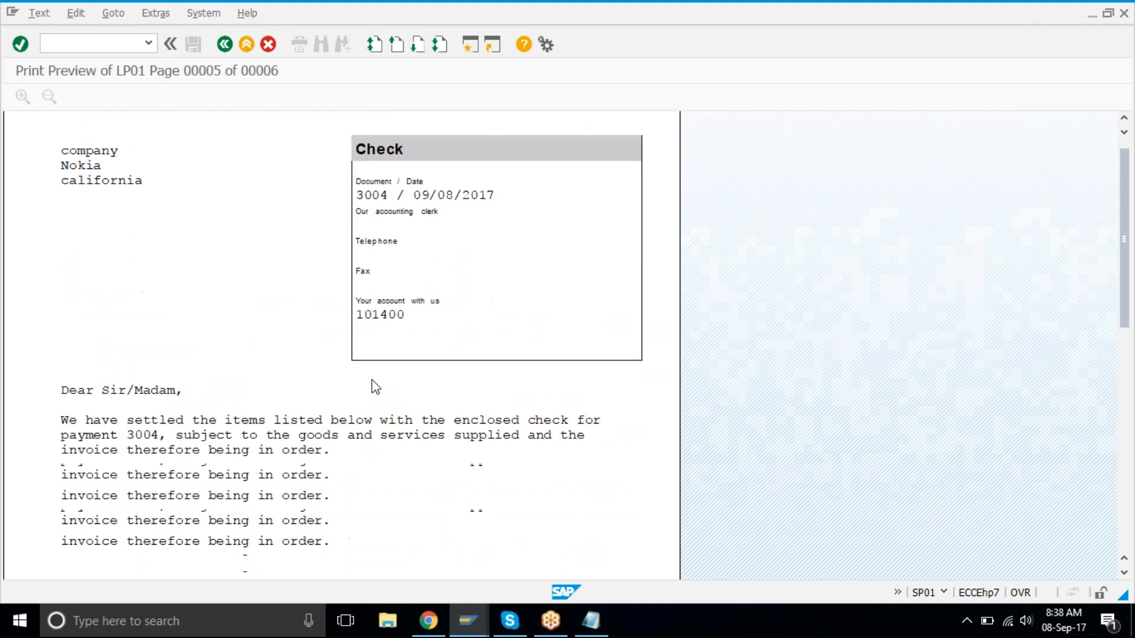
{"action": "scroll", "coordinate": [375, 387], "scroll_direction": "down", "scroll_amount": 5}
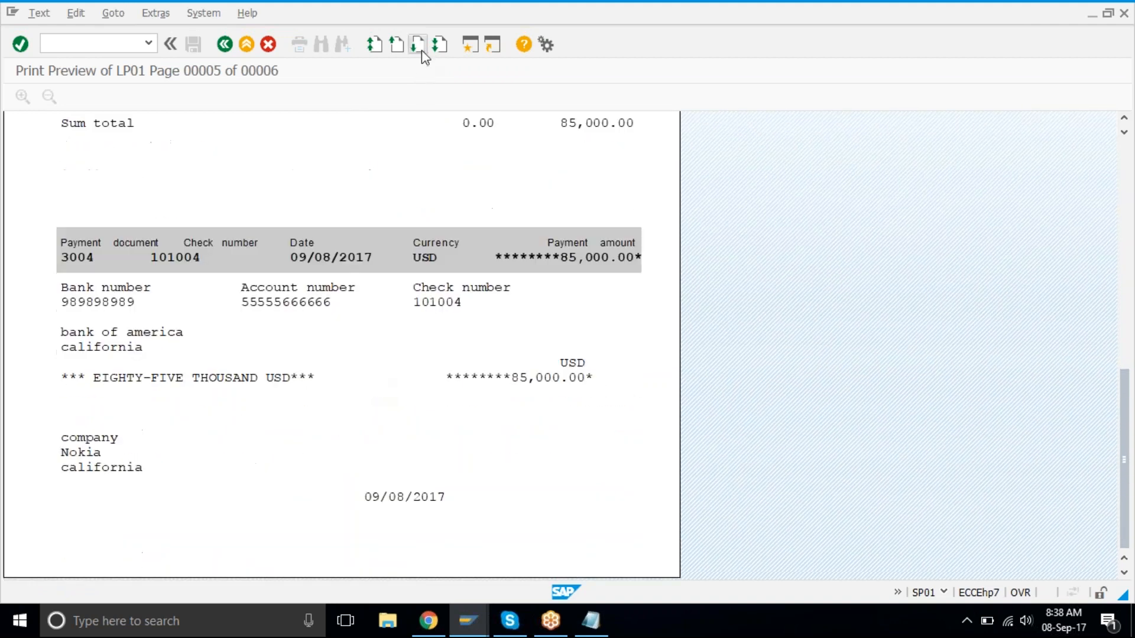
- Advance to the voided check and scroll to the form summary: 5 checks, 342,000.00 USD
{"action": "left_click", "coordinate": [421, 49]}
{"action": "scroll", "coordinate": [417, 255], "scroll_direction": "up", "scroll_amount": 5}
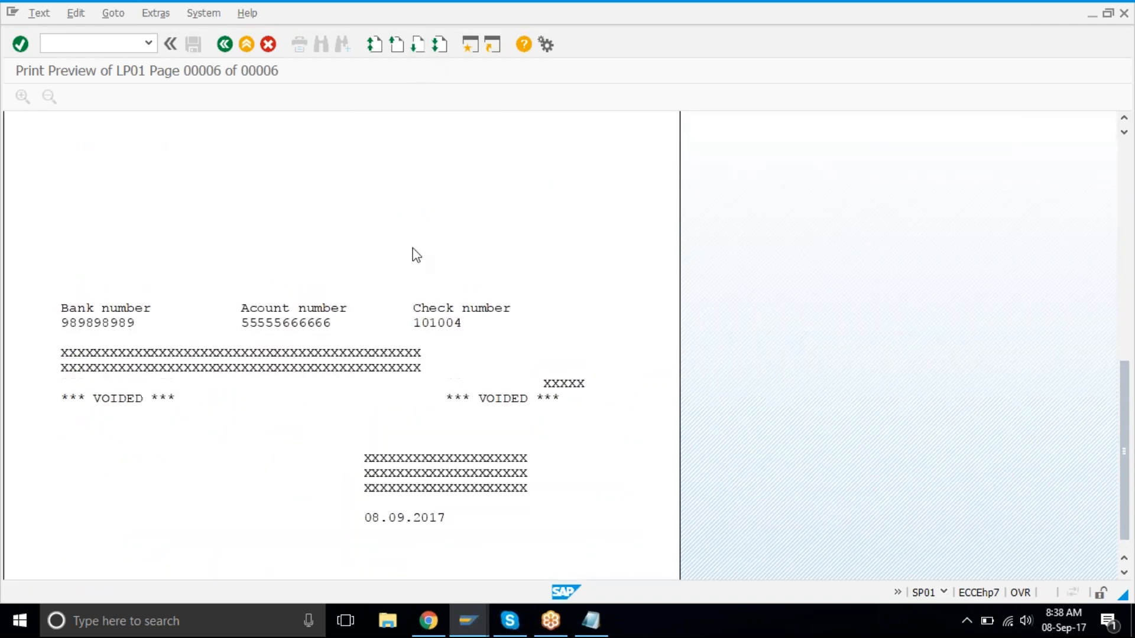
{"action": "scroll", "coordinate": [417, 256], "scroll_direction": "up", "scroll_amount": 10}
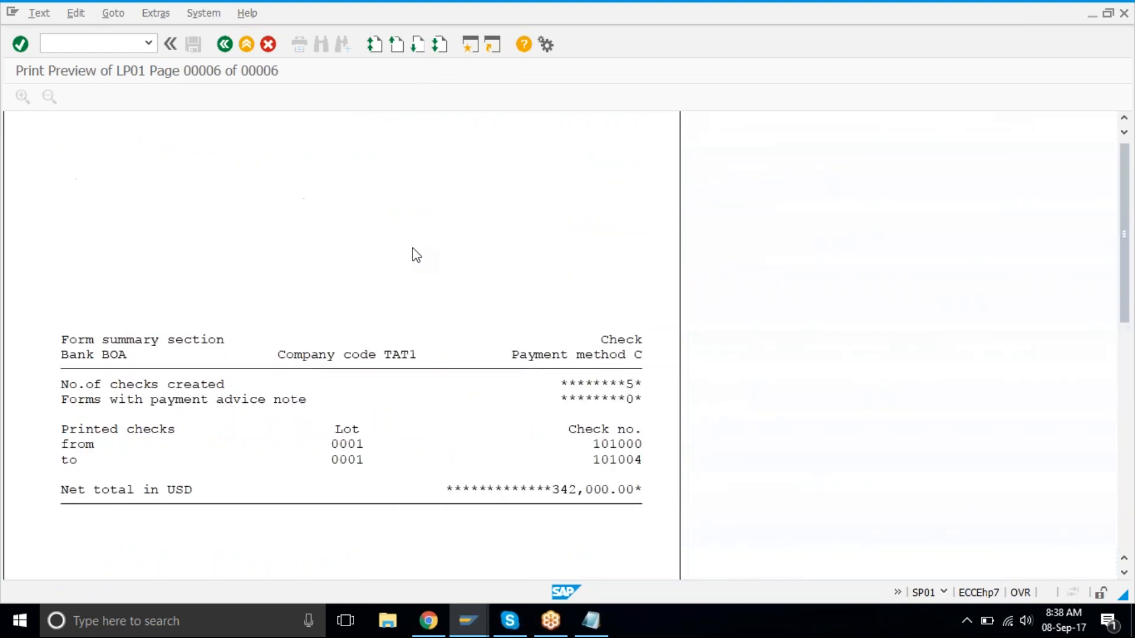
{"action": "scroll", "coordinate": [417, 255], "scroll_direction": "down", "scroll_amount": 3}
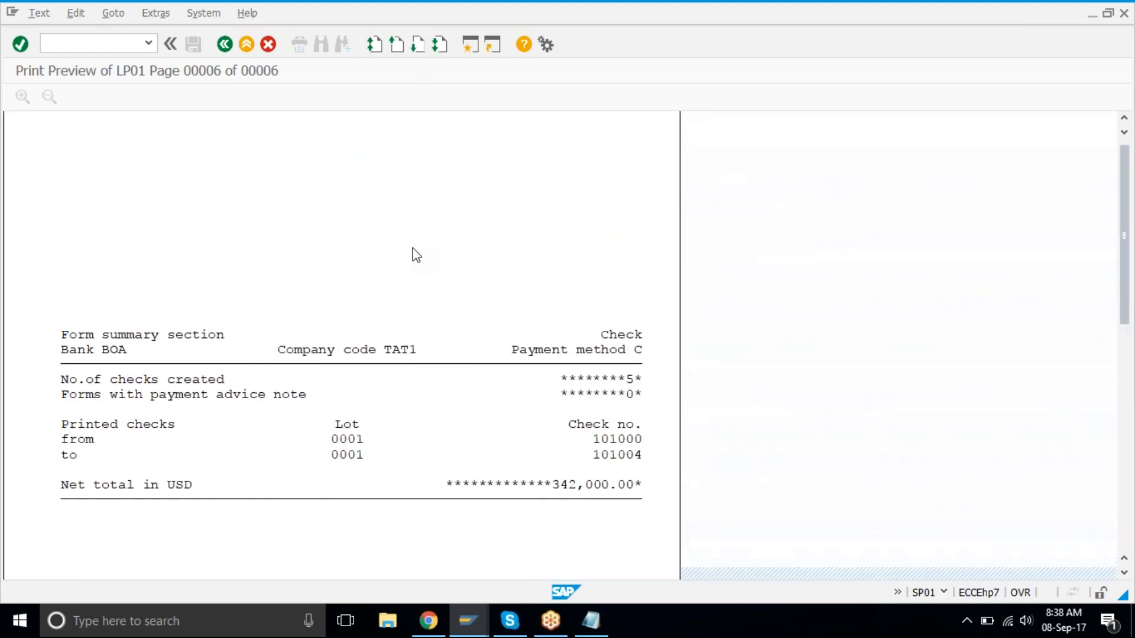
{"action": "scroll", "coordinate": [417, 255], "scroll_direction": "down", "scroll_amount": 1}
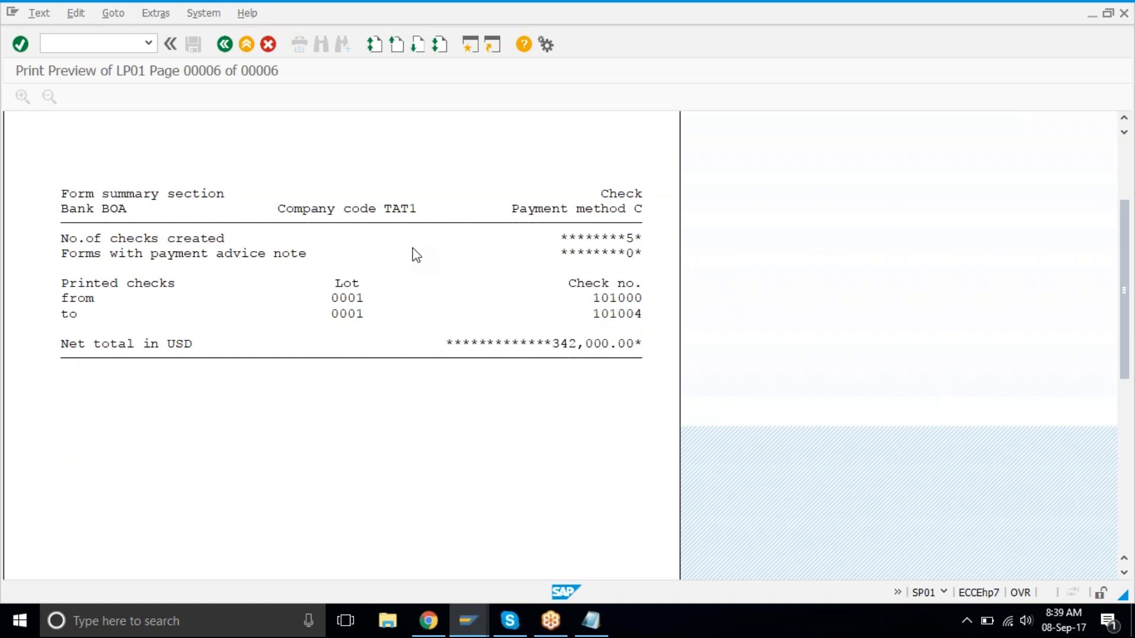
{"action": "scroll", "coordinate": [416, 255], "scroll_direction": "down", "scroll_amount": 6}
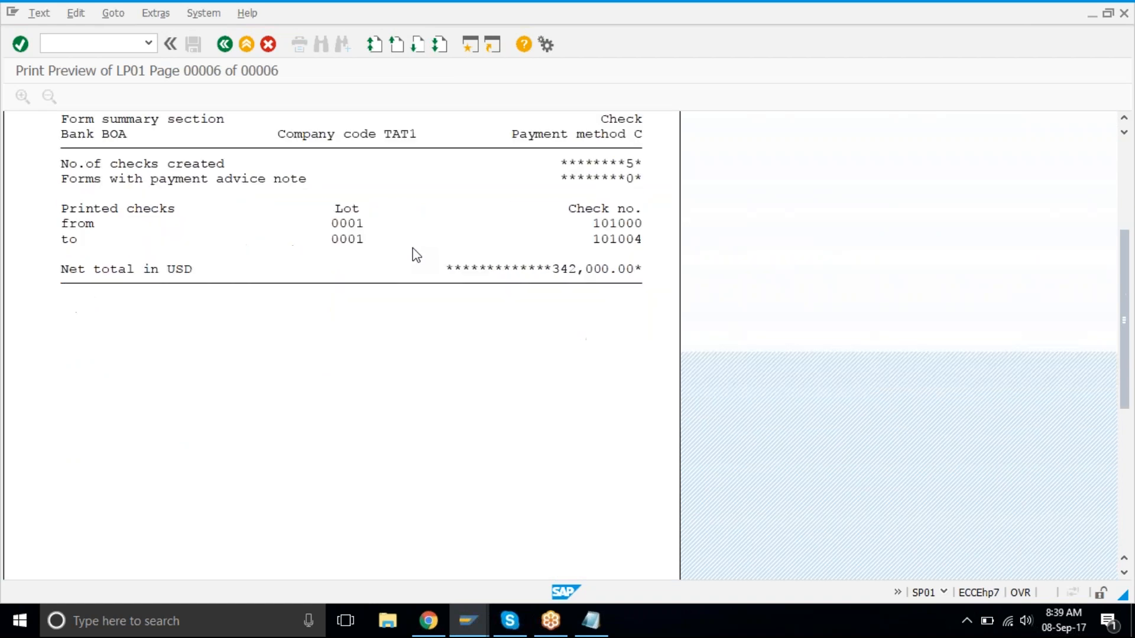
{"action": "scroll", "coordinate": [417, 255], "scroll_direction": "up", "scroll_amount": 6}
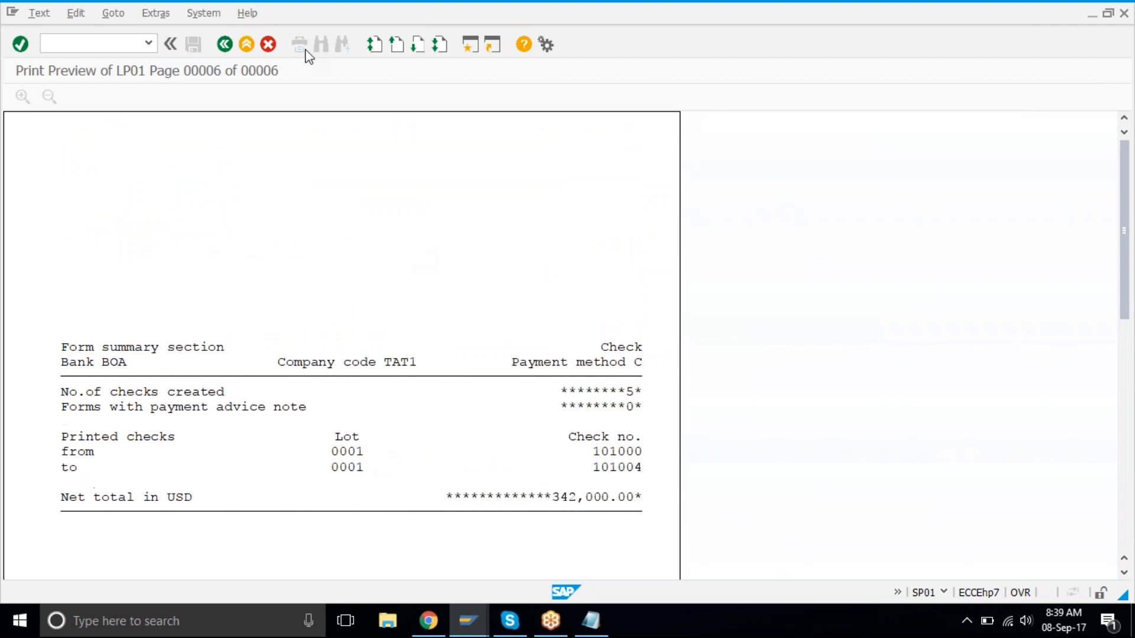
- Open the Payment advices spool 295350 in print preview and review its first page
{"action": "left_click", "coordinate": [224, 45]}
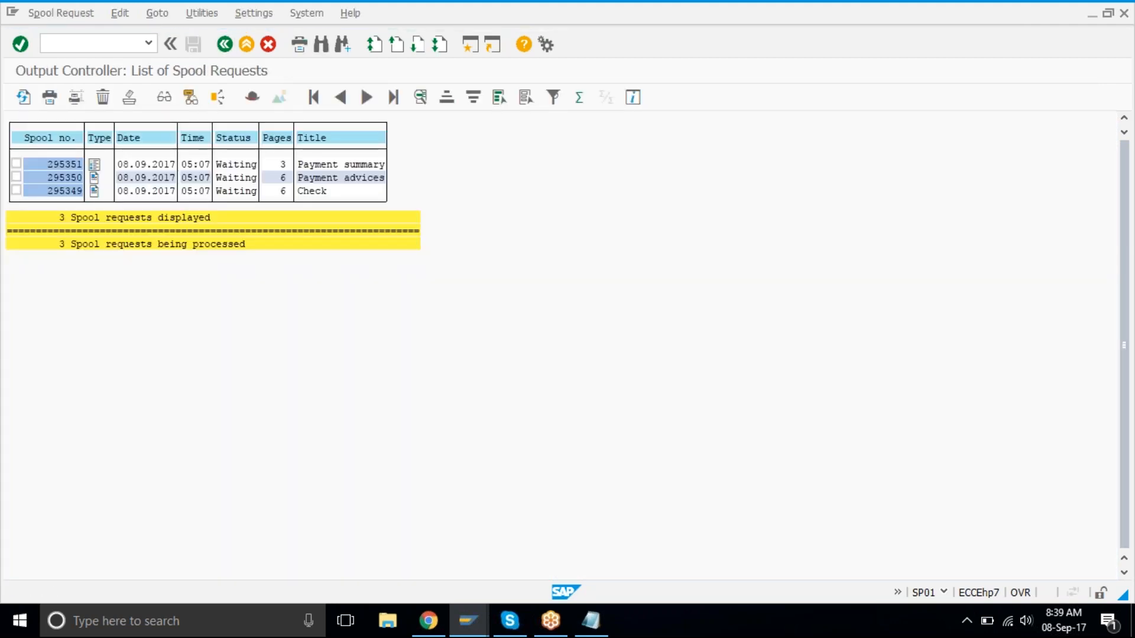
{"action": "left_click", "coordinate": [94, 178]}
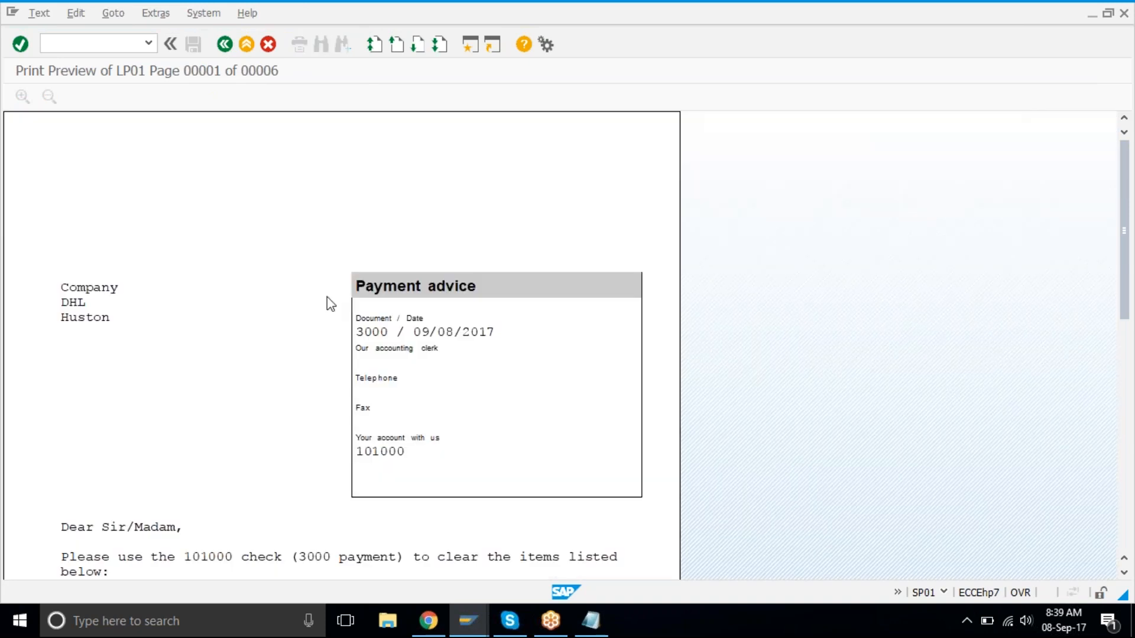
{"action": "scroll", "coordinate": [330, 303], "scroll_direction": "down", "scroll_amount": 1}
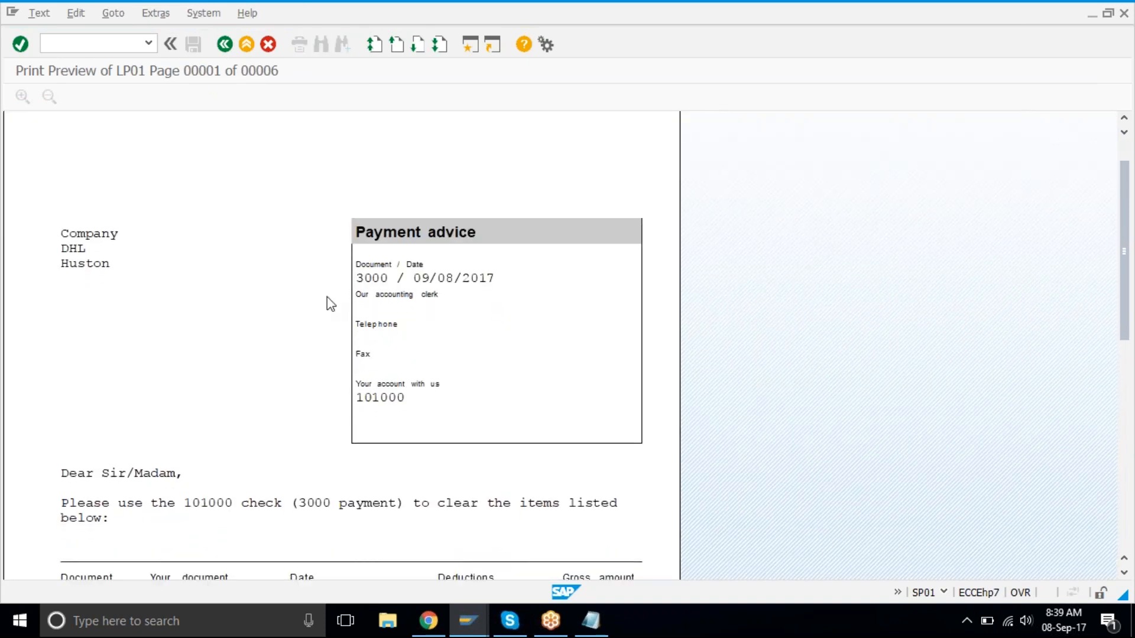
{"action": "scroll", "coordinate": [327, 297], "scroll_direction": "down", "scroll_amount": 10}
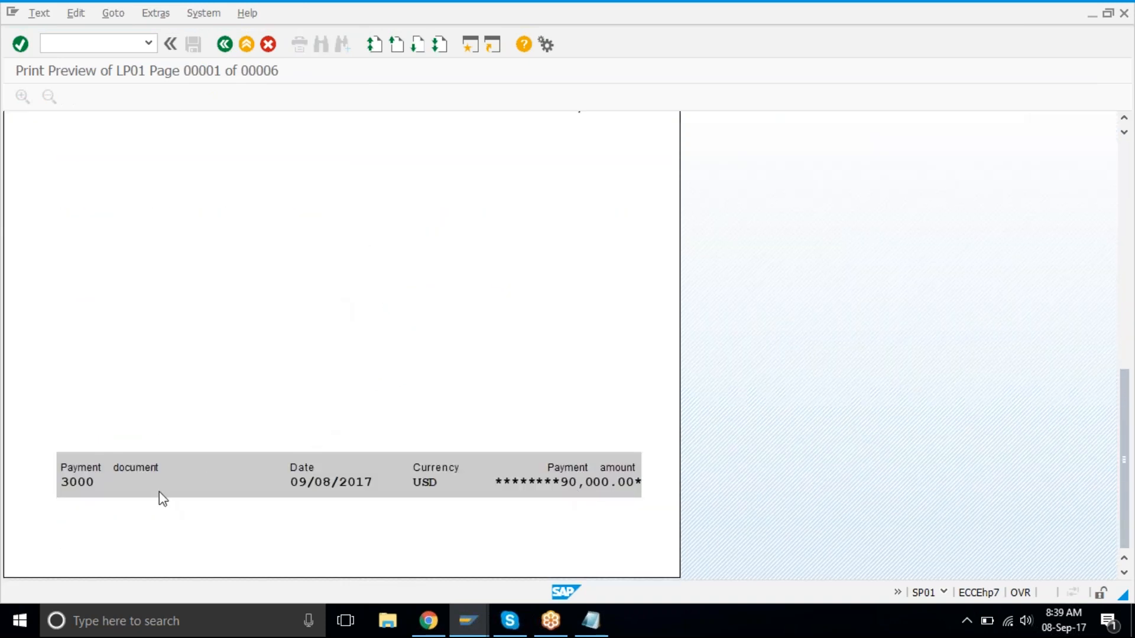
{"action": "scroll", "coordinate": [251, 471], "scroll_direction": "up", "scroll_amount": 8}
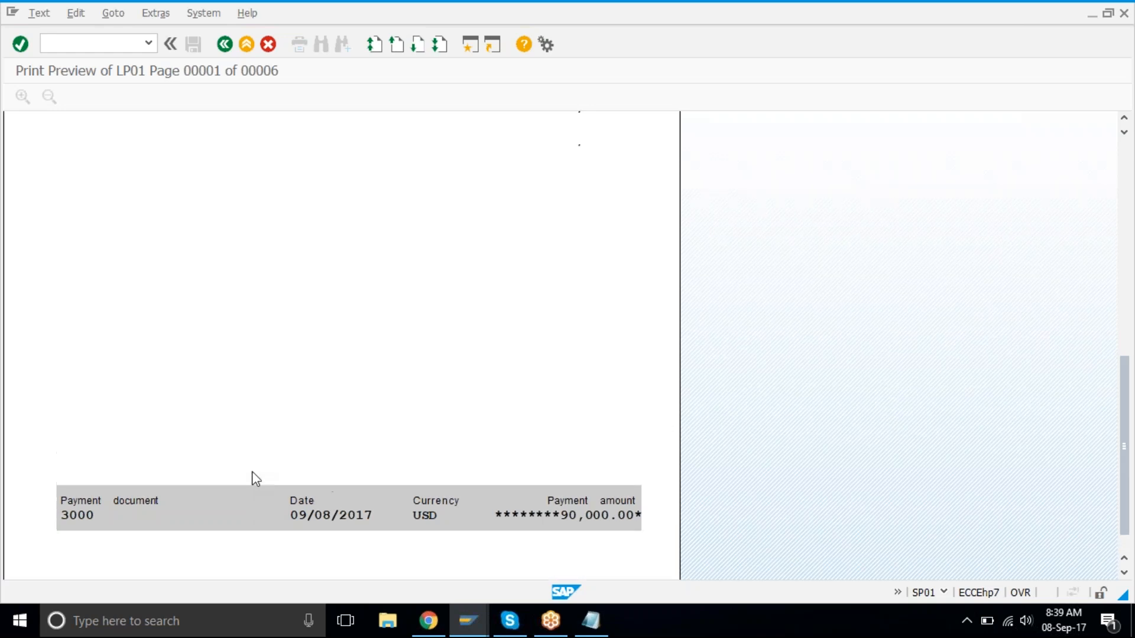
{"action": "scroll", "coordinate": [255, 479], "scroll_direction": "up", "scroll_amount": 5}
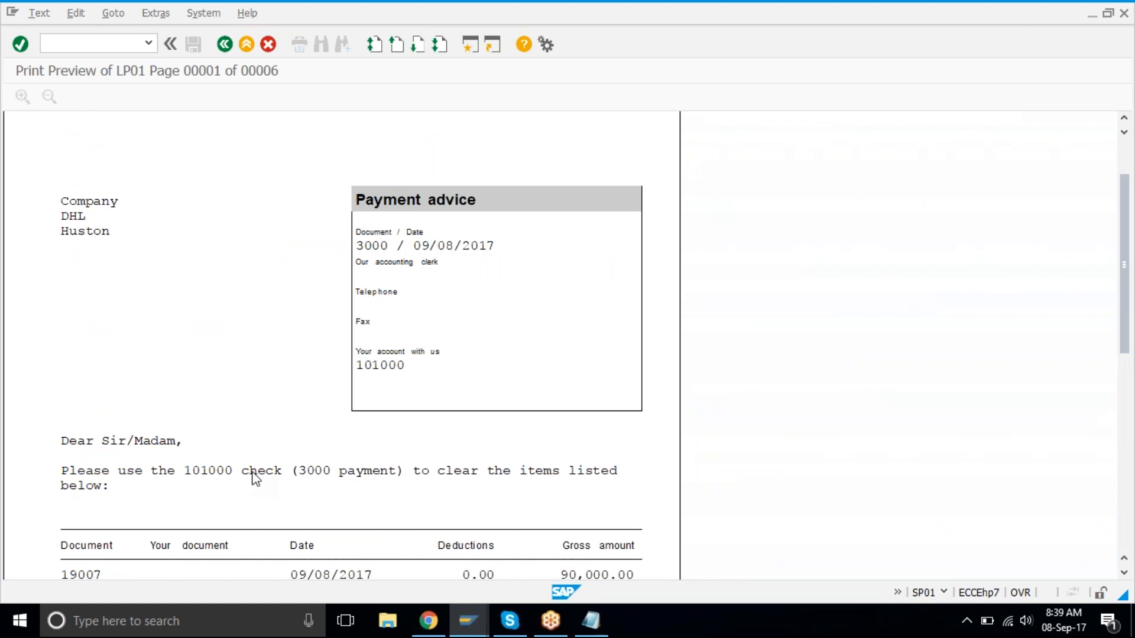
{"action": "scroll", "coordinate": [255, 478], "scroll_direction": "down", "scroll_amount": 5}
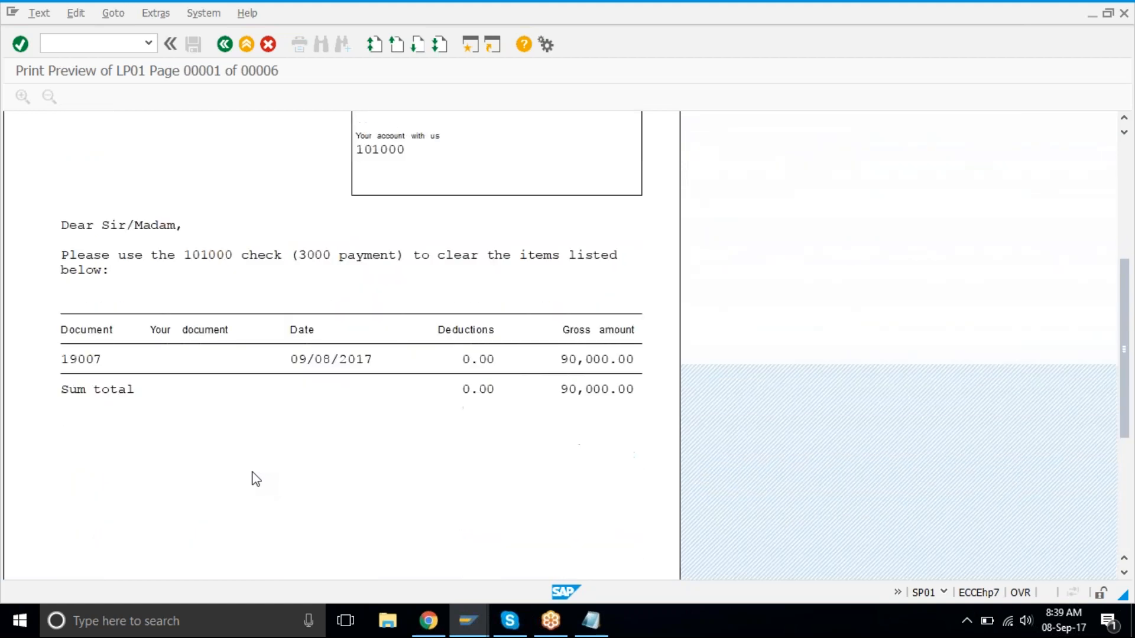
- Page to the final summary showing 5 advice notes totalling 342,000.00 USD, then return to the spool list
{"action": "left_click", "coordinate": [417, 44]}
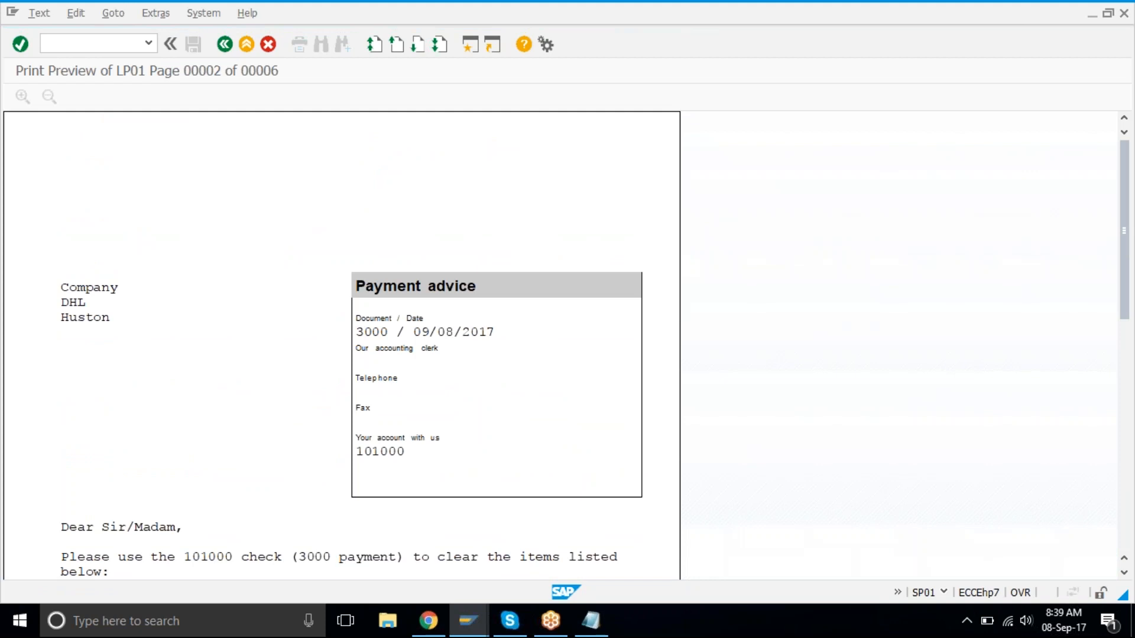
{"action": "left_click", "coordinate": [417, 45]}
{"action": "left_click", "coordinate": [417, 44]}
{"action": "left_click", "coordinate": [417, 44]}
{"action": "left_click", "coordinate": [417, 44]}
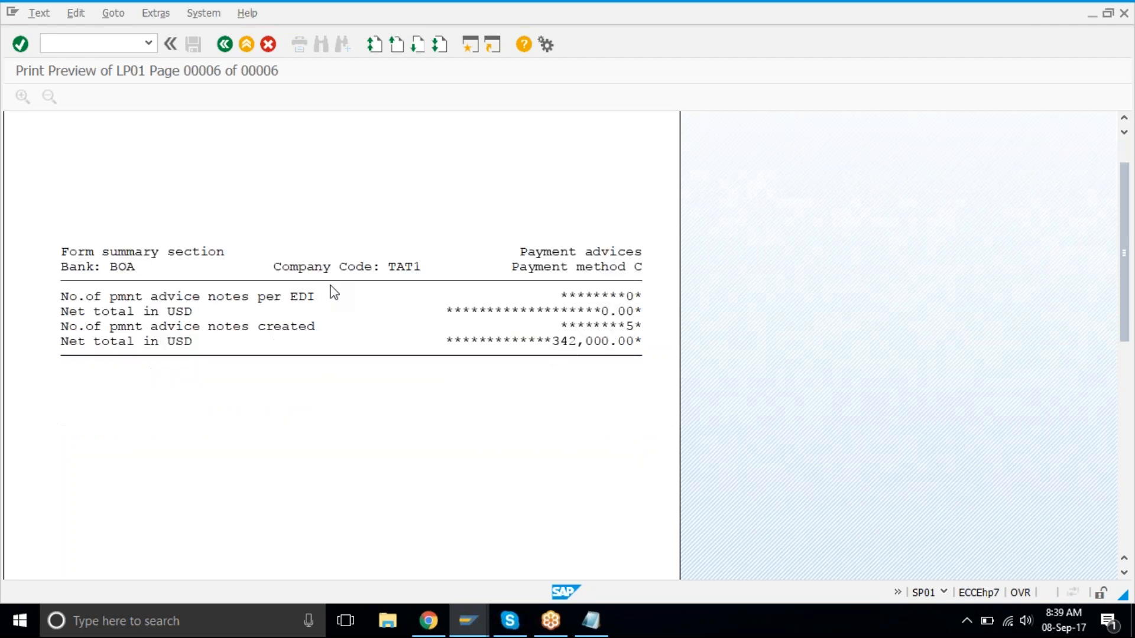
{"action": "left_click", "coordinate": [224, 44]}
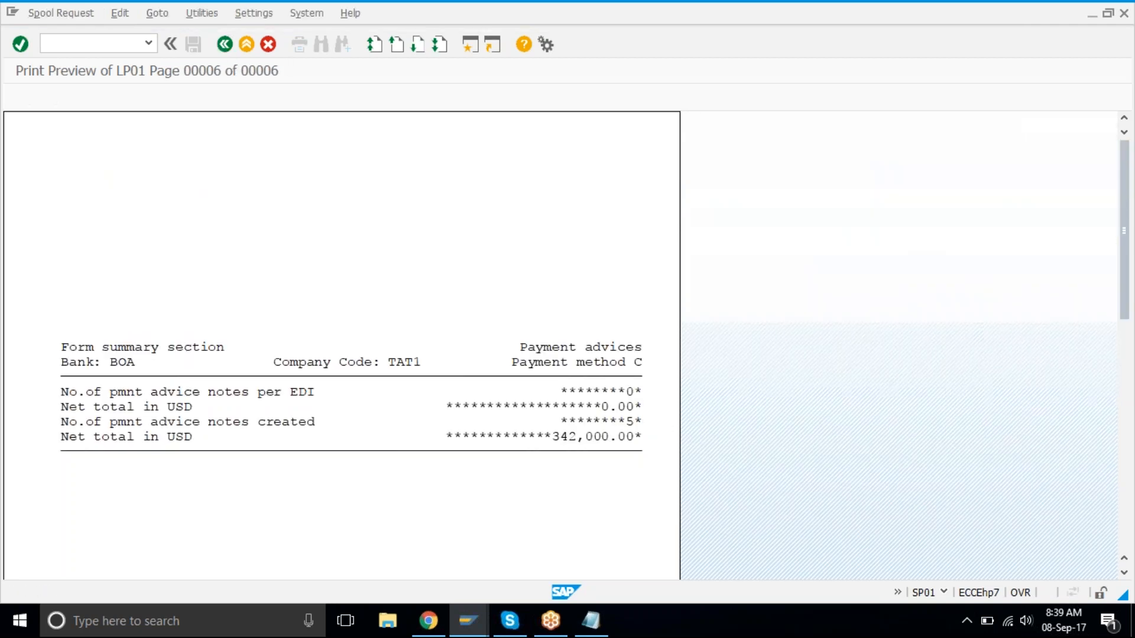
- Open Payment summary spool 295351, mark the payment rows 3000–3004, then return to the spool list
{"action": "left_click", "coordinate": [94, 164]}
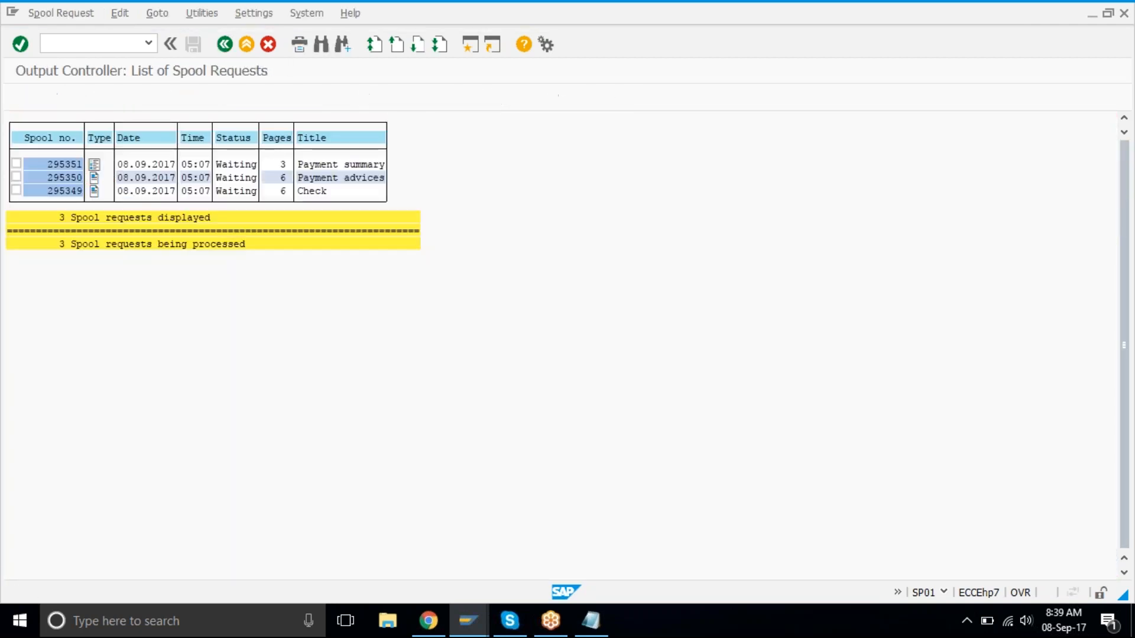
{"action": "left_click_drag", "start_coordinate": [124, 213], "coordinate": [776, 286]}
{"action": "key", "text": "ctrl+c"}
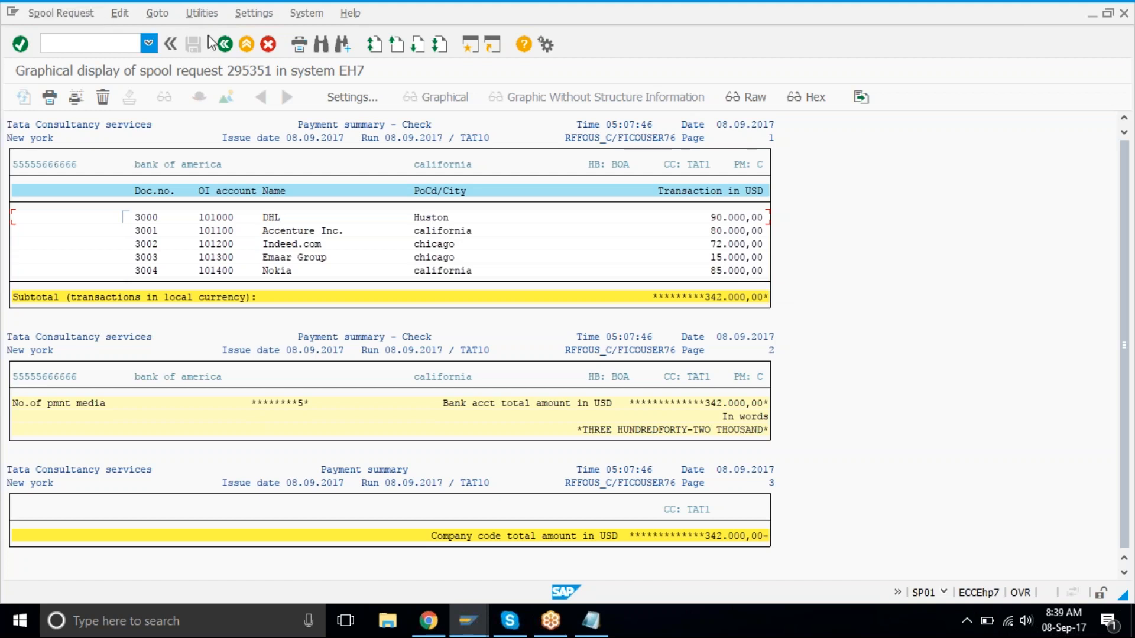
{"action": "left_click", "coordinate": [223, 48]}
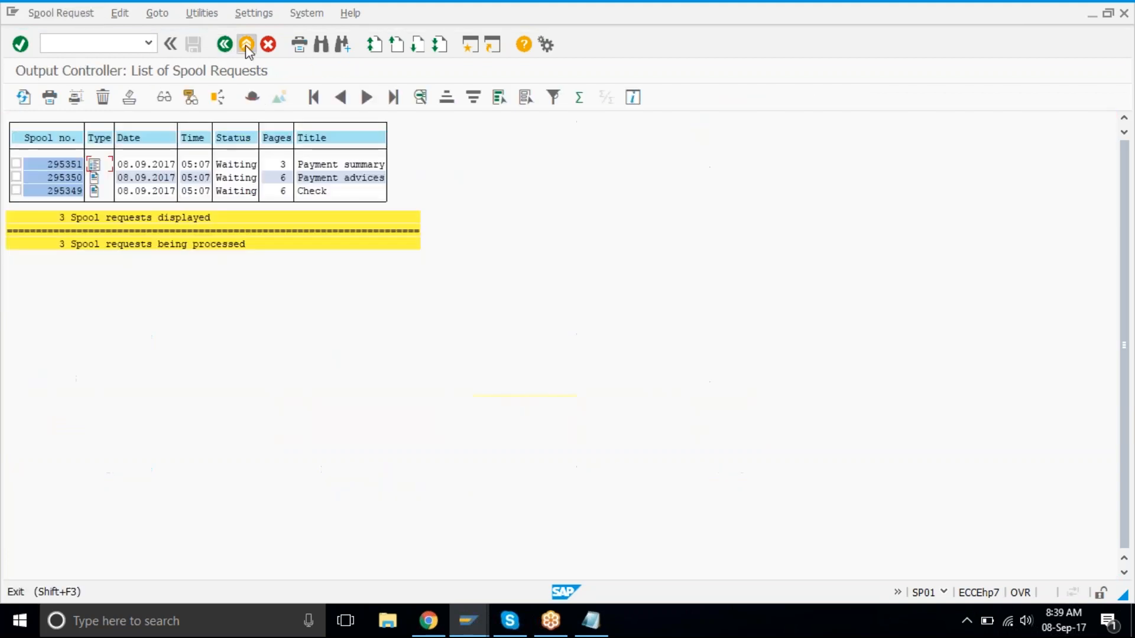
- Expand Financial Accounting > Accounts Payable > Environment > Check Information > Display to list FCH1, FCH2 and FCHN
{"action": "left_click", "coordinate": [246, 45]}
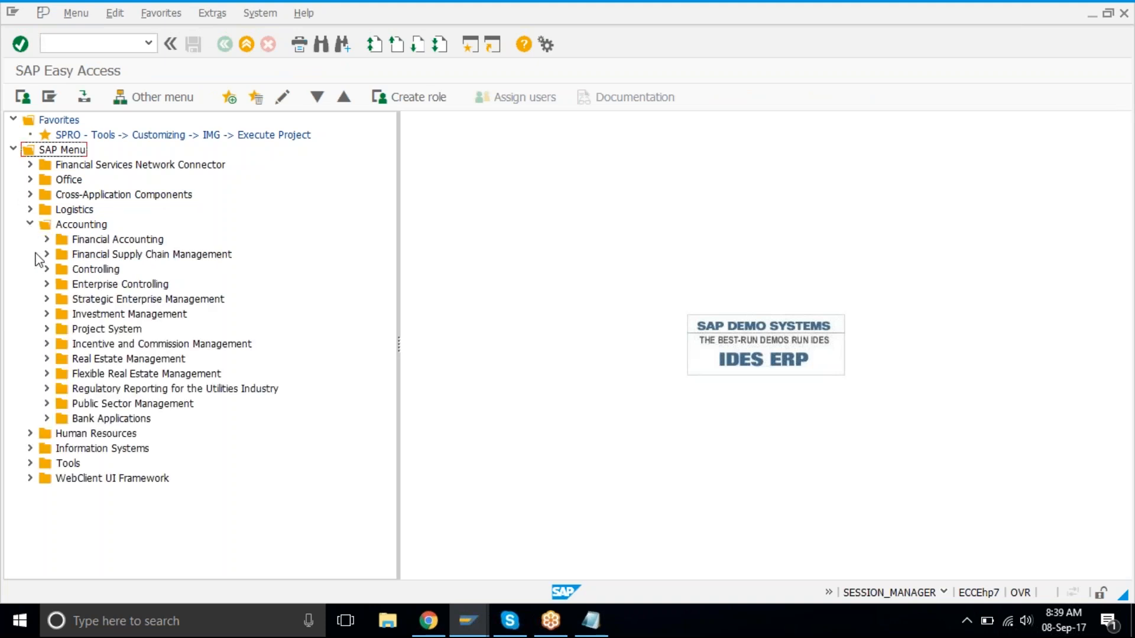
{"action": "left_click", "coordinate": [47, 240]}
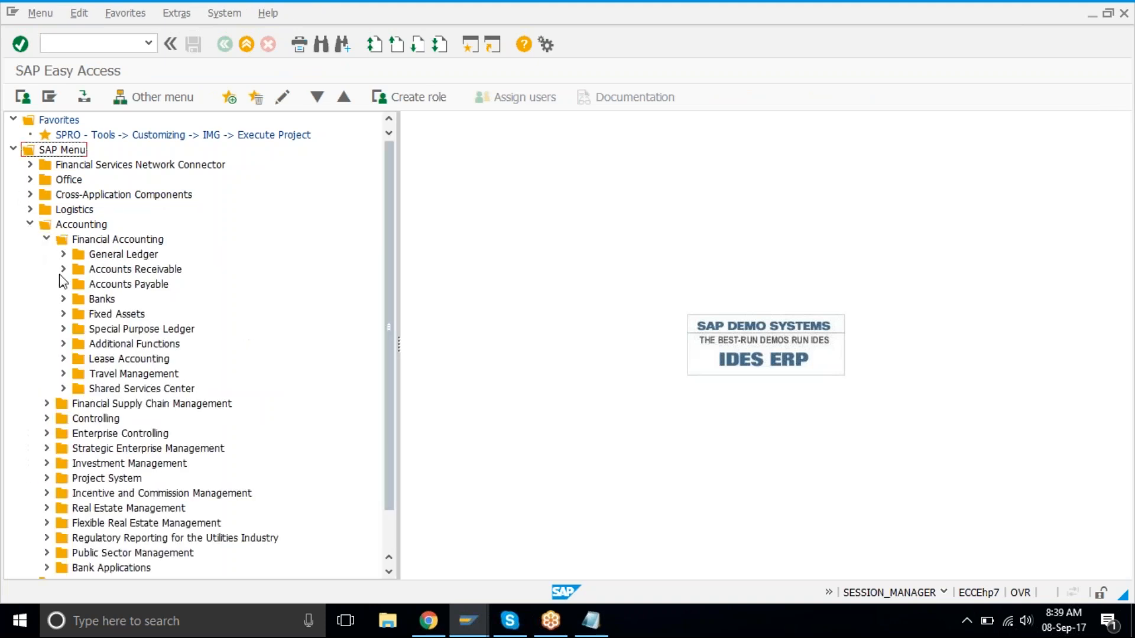
{"action": "left_click", "coordinate": [62, 283]}
{"action": "left_click", "coordinate": [80, 419]}
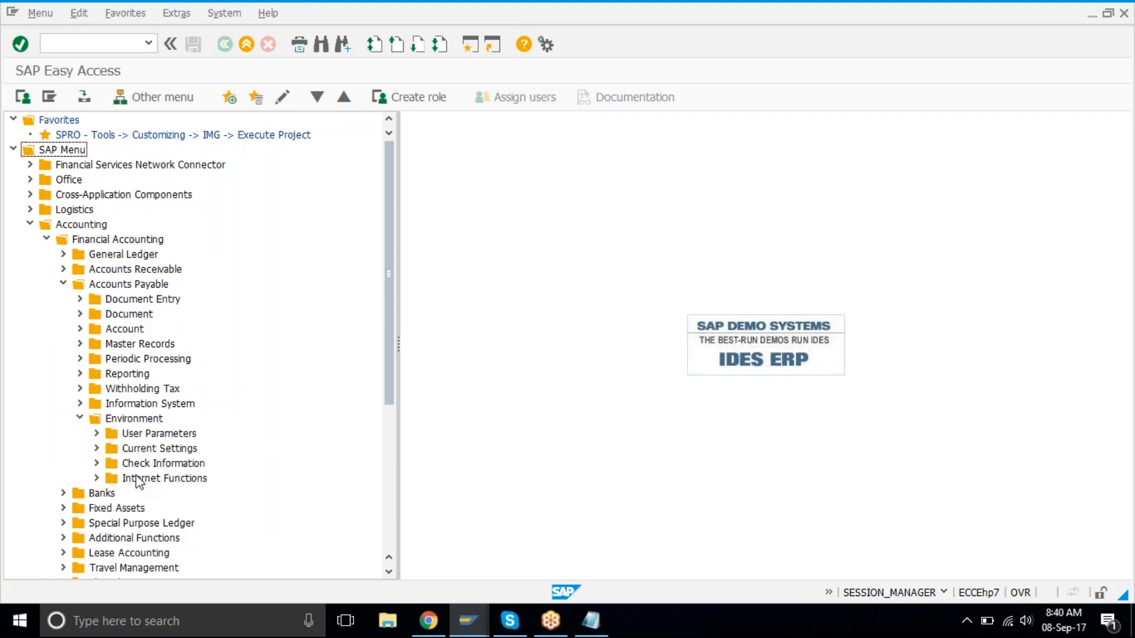
{"action": "left_click", "coordinate": [96, 464]}
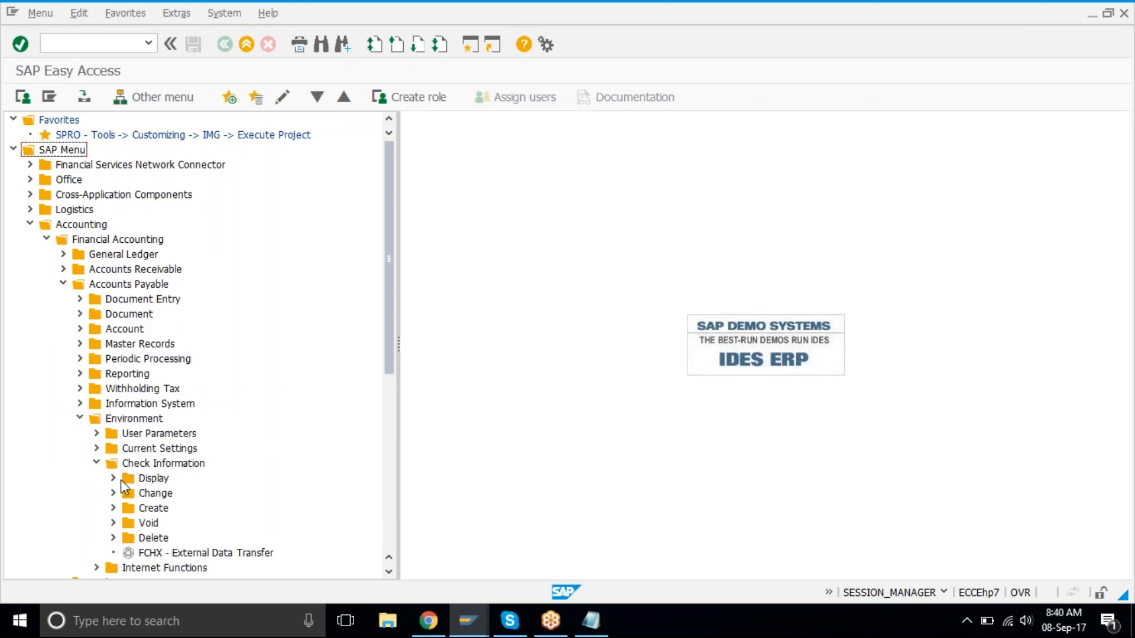
{"action": "scroll", "coordinate": [142, 532], "scroll_direction": "down", "scroll_amount": 1}
{"action": "scroll", "coordinate": [142, 532], "scroll_direction": "down", "scroll_amount": 3}
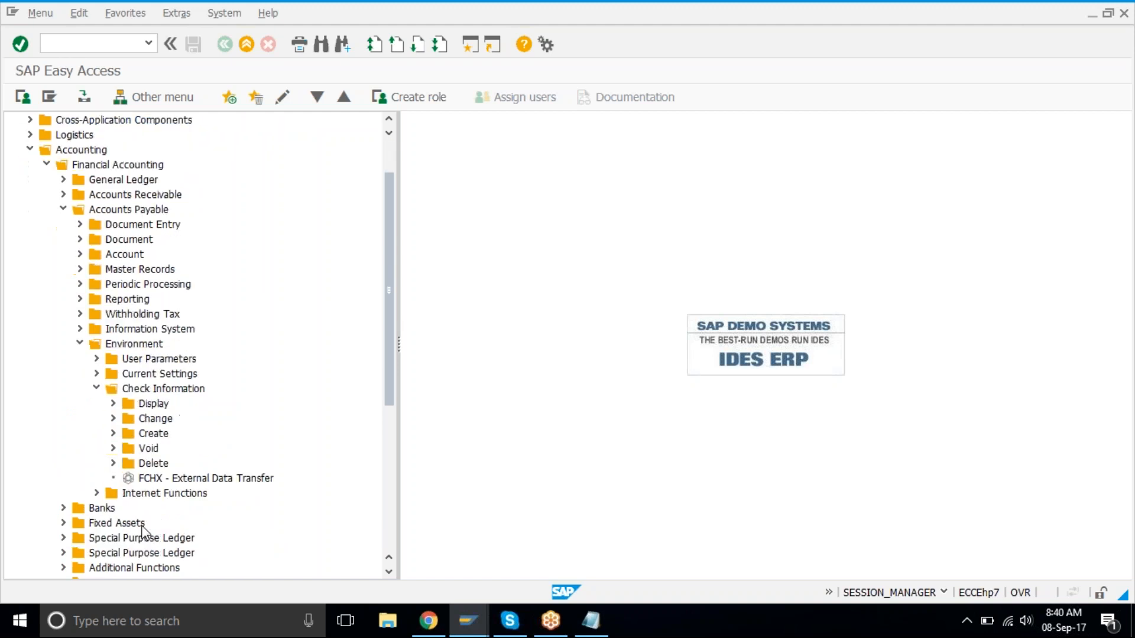
{"action": "left_click", "coordinate": [113, 328]}
{"action": "left_click", "coordinate": [137, 332]}
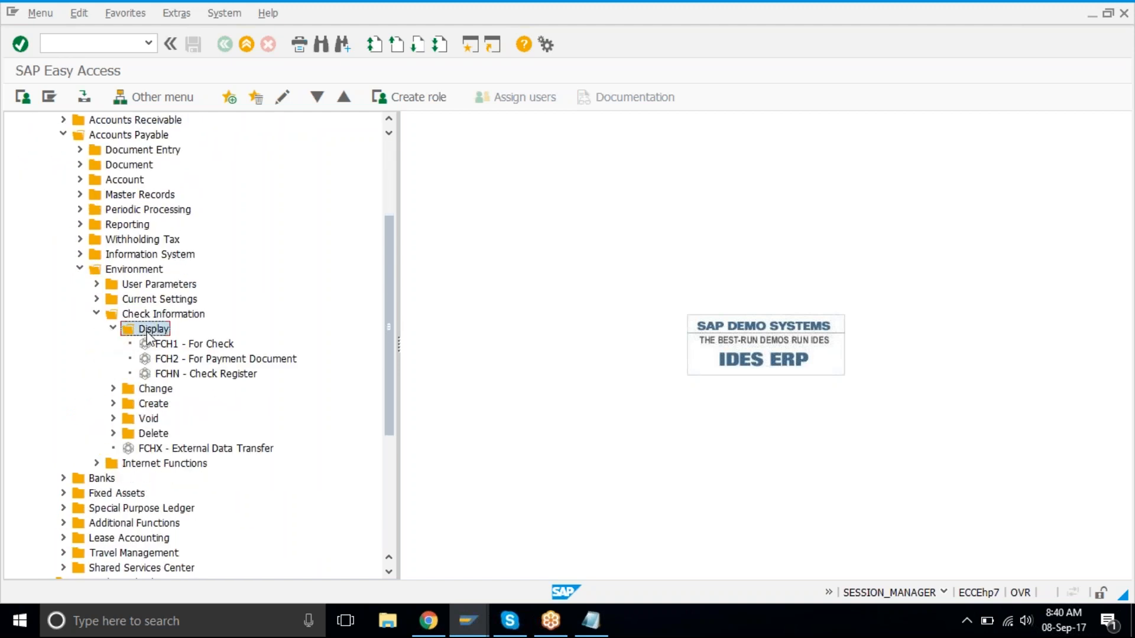
- Run FCHN for TAT1, give DHL's check 101000 encashment date 08.09.2017, save, and back out
{"action": "double_click", "coordinate": [204, 375]}
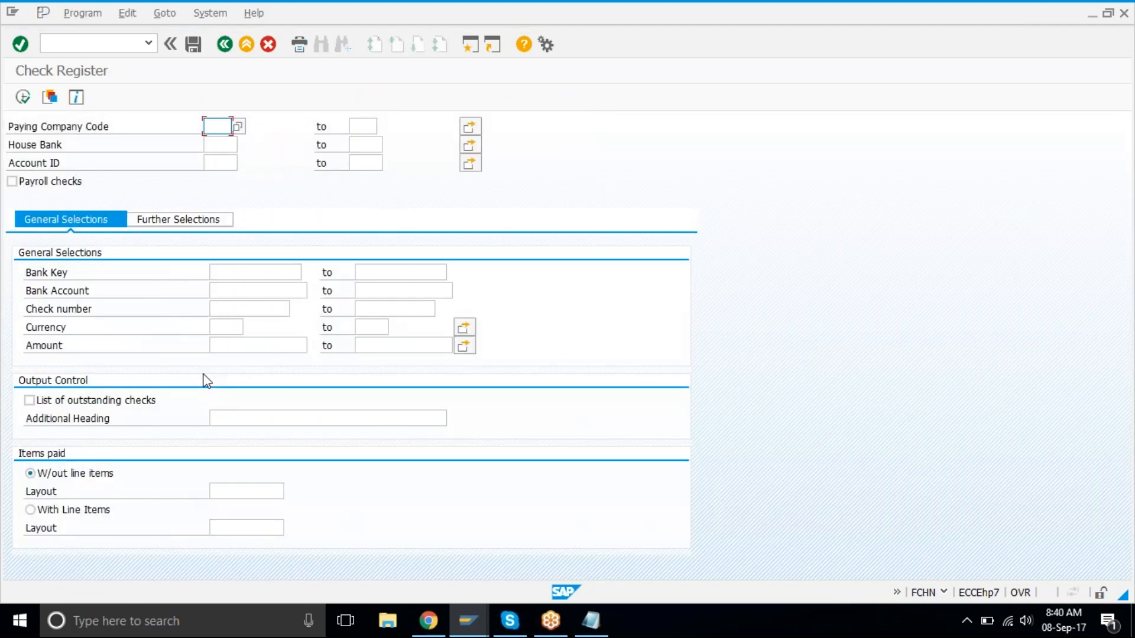
{"action": "key", "text": "F8"}
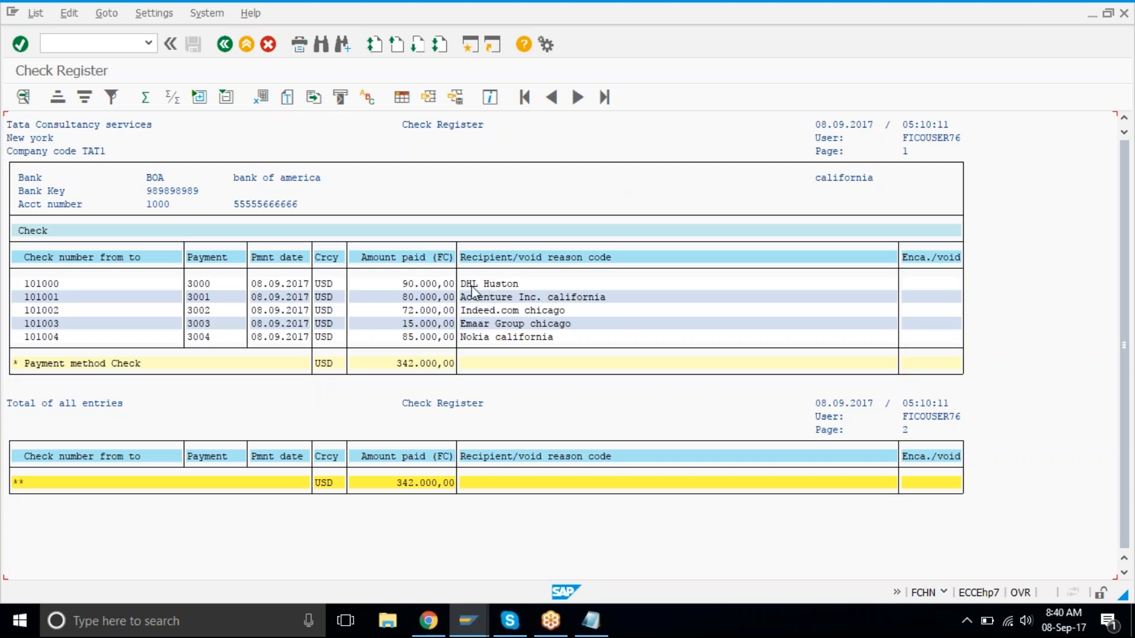
{"action": "double_click", "coordinate": [378, 285]}
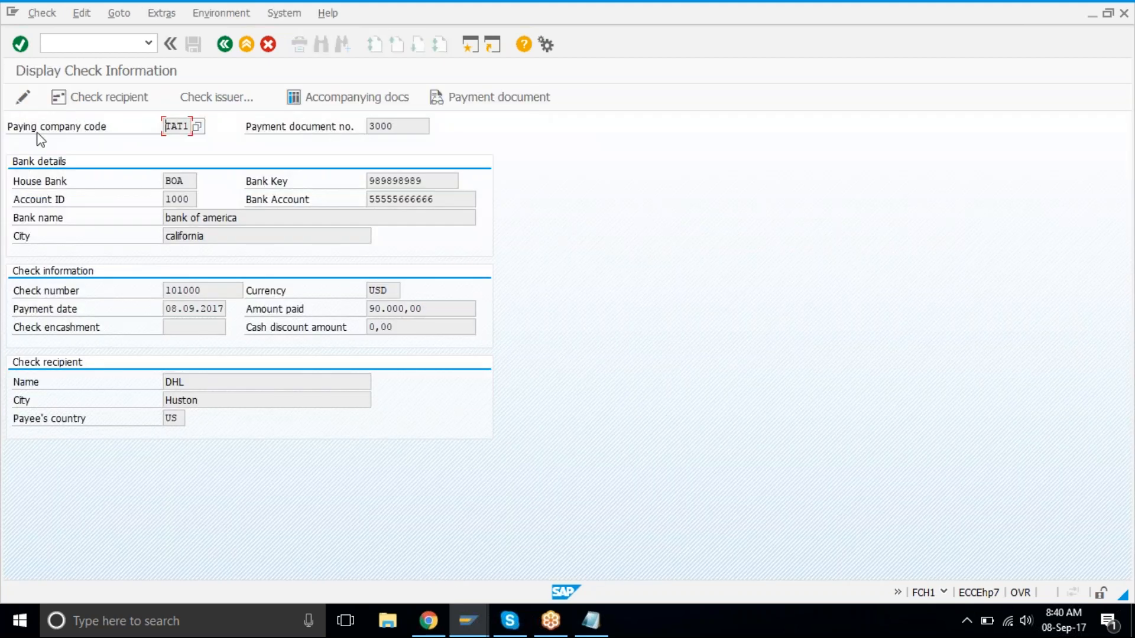
{"action": "left_click", "coordinate": [23, 98]}
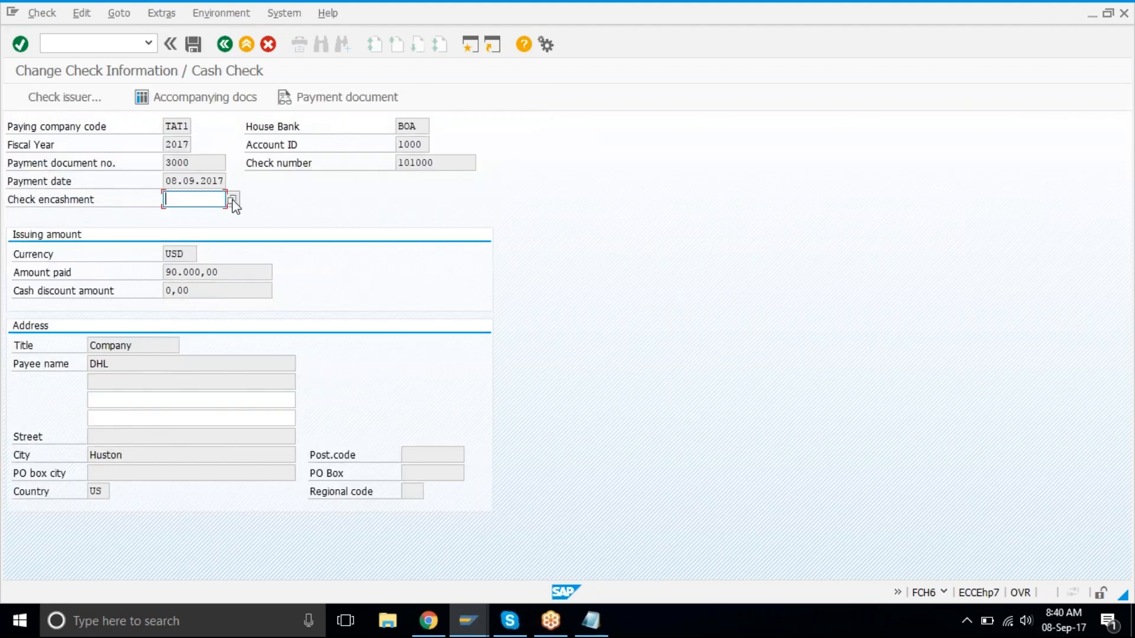
{"action": "left_click", "coordinate": [232, 201]}
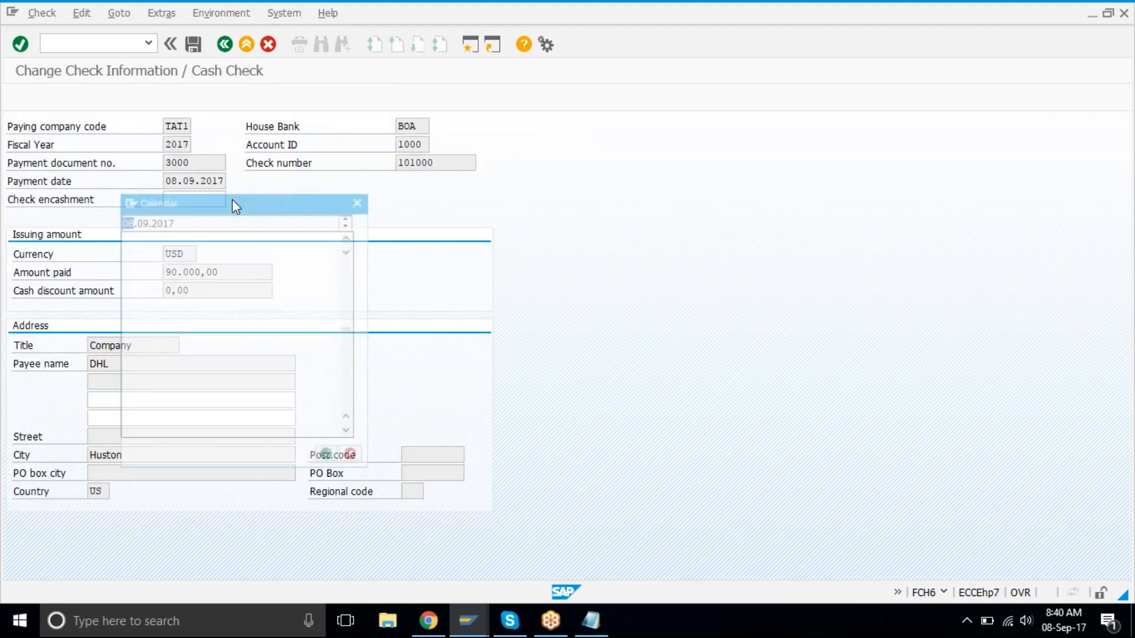
{"action": "double_click", "coordinate": [277, 332]}
{"action": "left_click", "coordinate": [200, 52]}
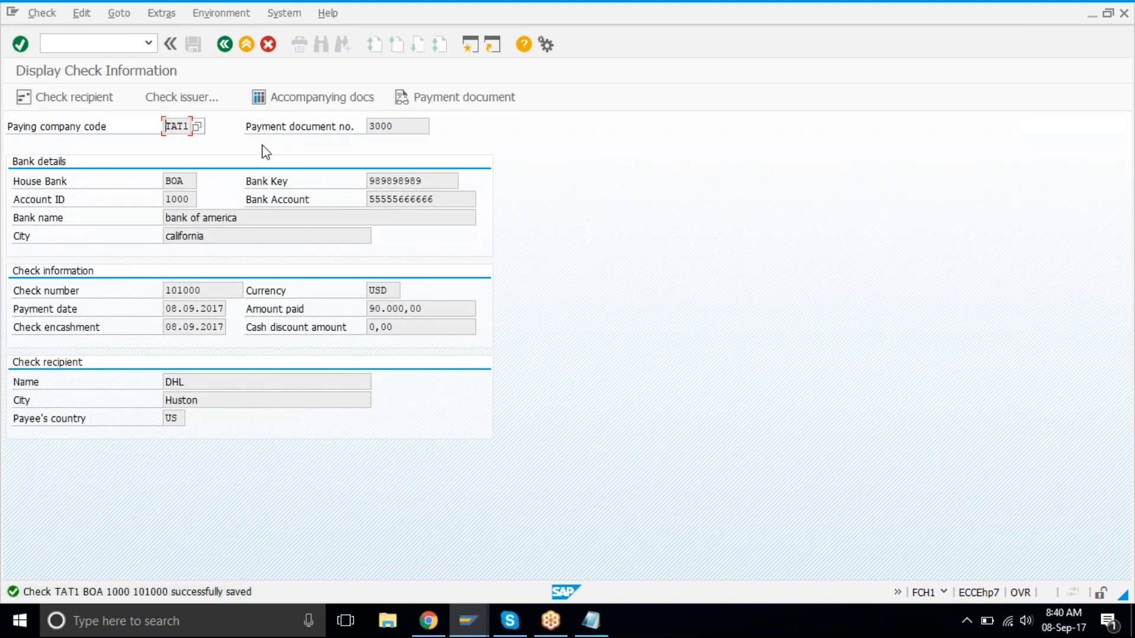
{"action": "left_click", "coordinate": [225, 47]}
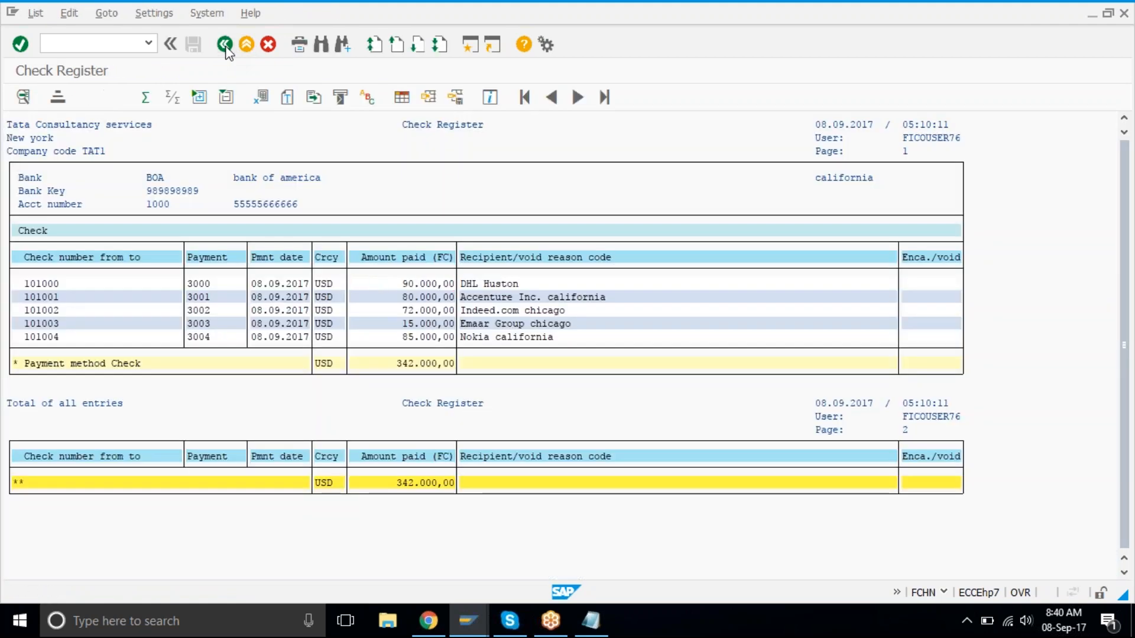
{"action": "left_click", "coordinate": [225, 46]}
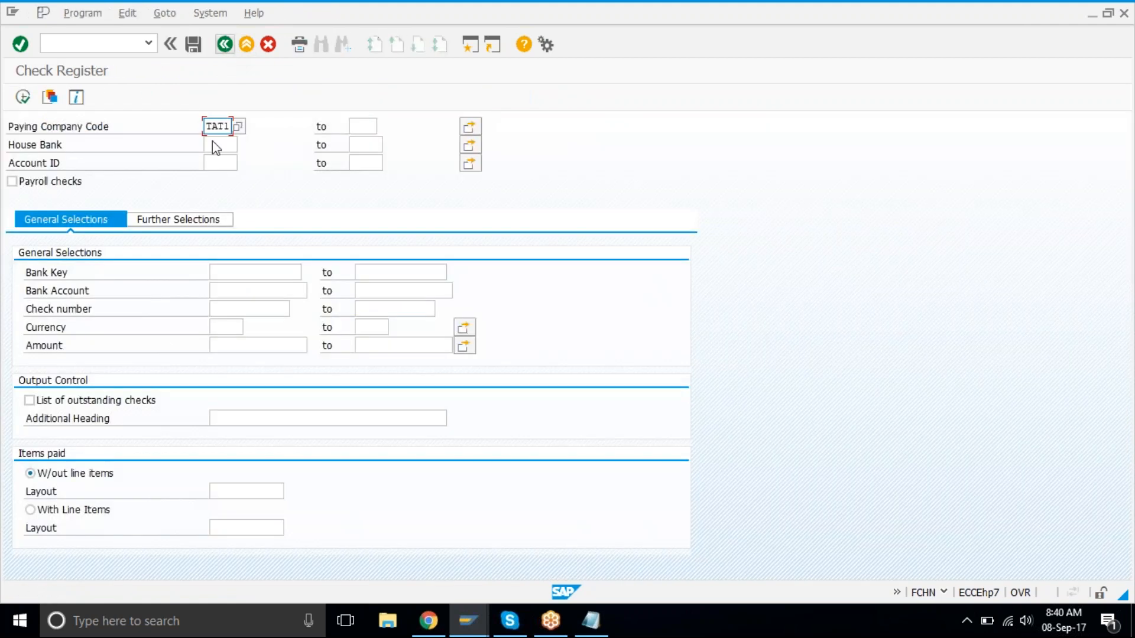
- Start the FCH7 Reprint Check transaction from the Check Information Change folder
{"action": "left_click", "coordinate": [224, 46]}
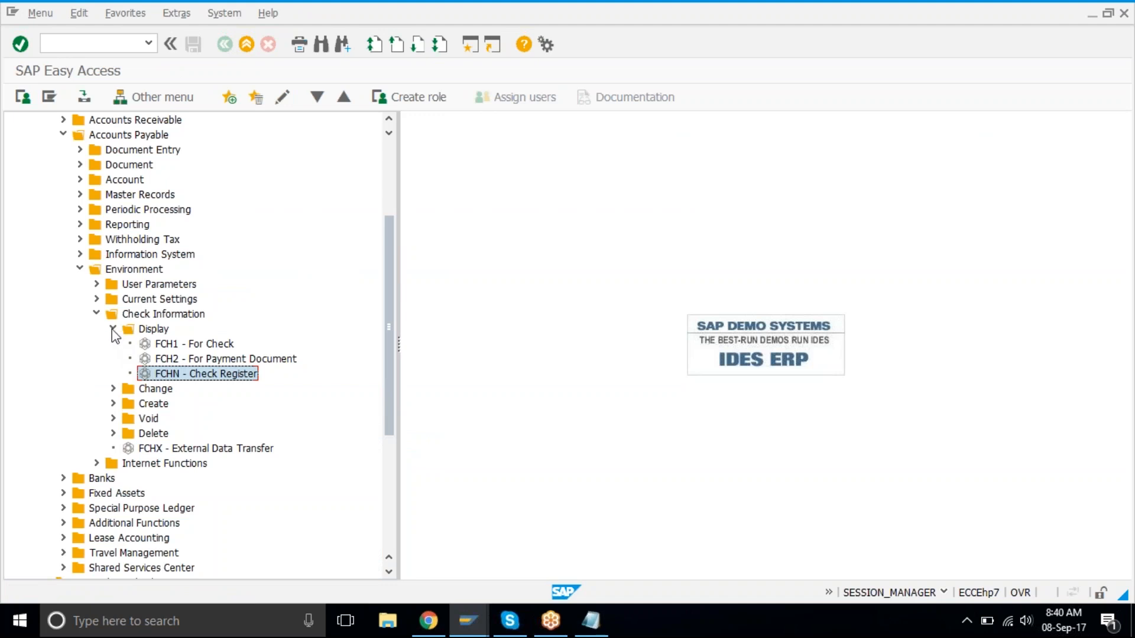
{"action": "left_click", "coordinate": [111, 328]}
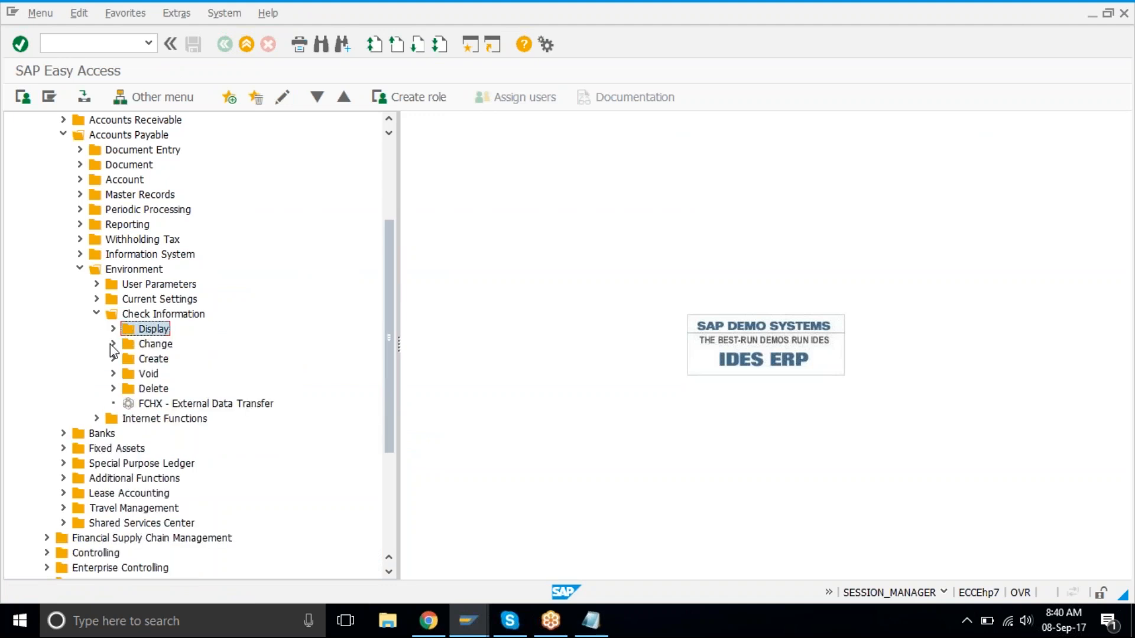
{"action": "left_click", "coordinate": [112, 343]}
{"action": "left_click", "coordinate": [193, 358]}
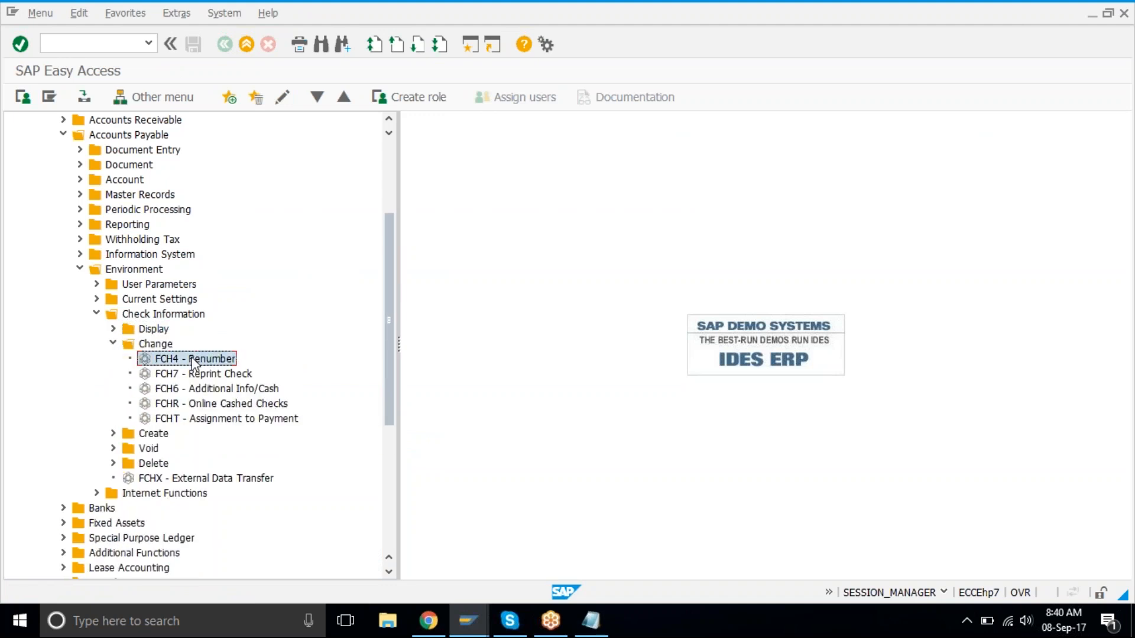
{"action": "left_click", "coordinate": [211, 375]}
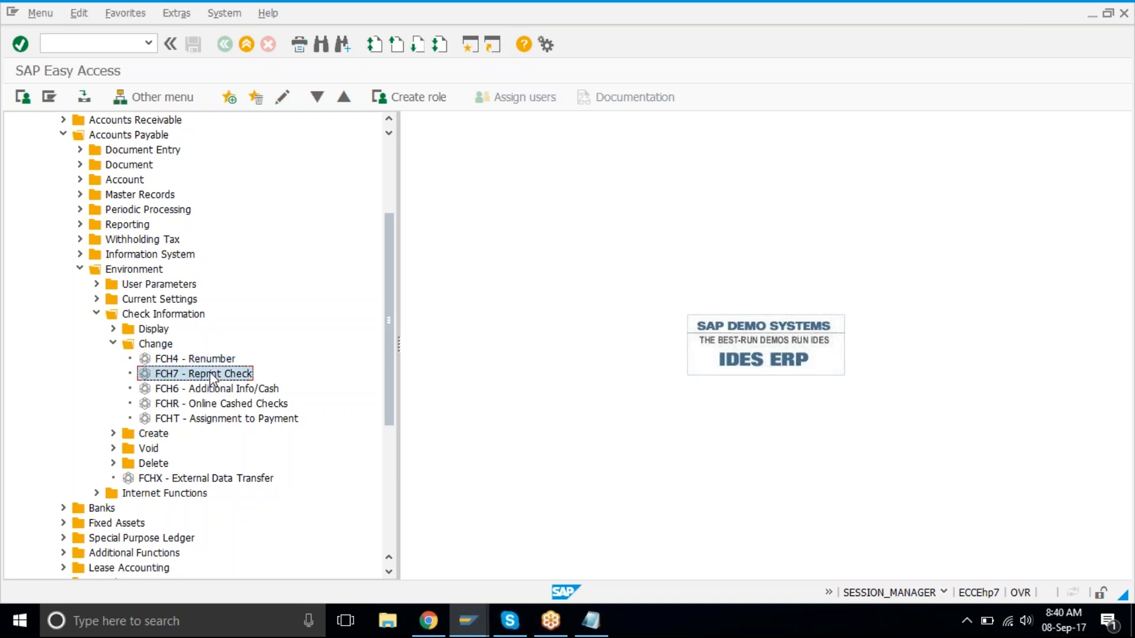
{"action": "double_click", "coordinate": [212, 375]}
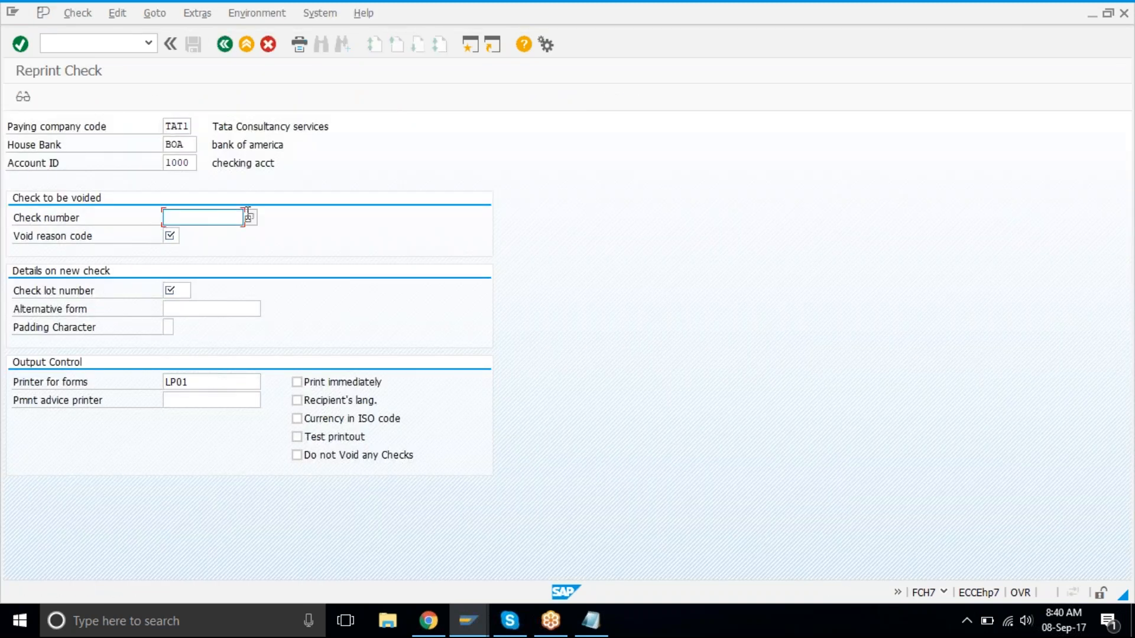
- Select Accenture Inc. check 101001 to void, with void reason 04 Ripped during printing
{"action": "left_click", "coordinate": [251, 218]}
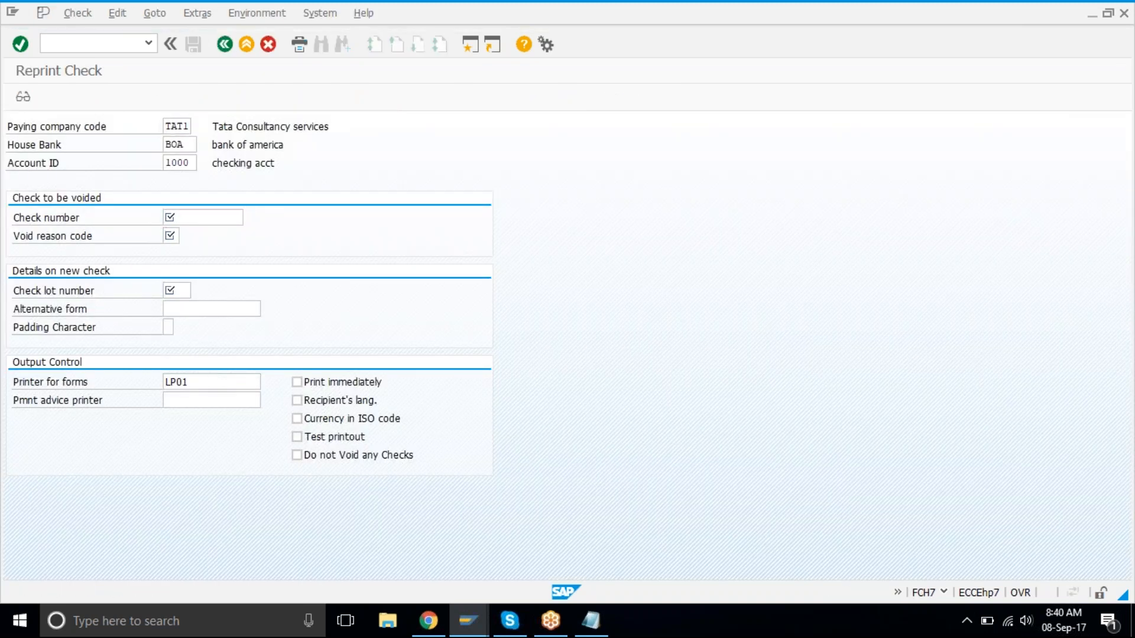
{"action": "left_click", "coordinate": [315, 164]}
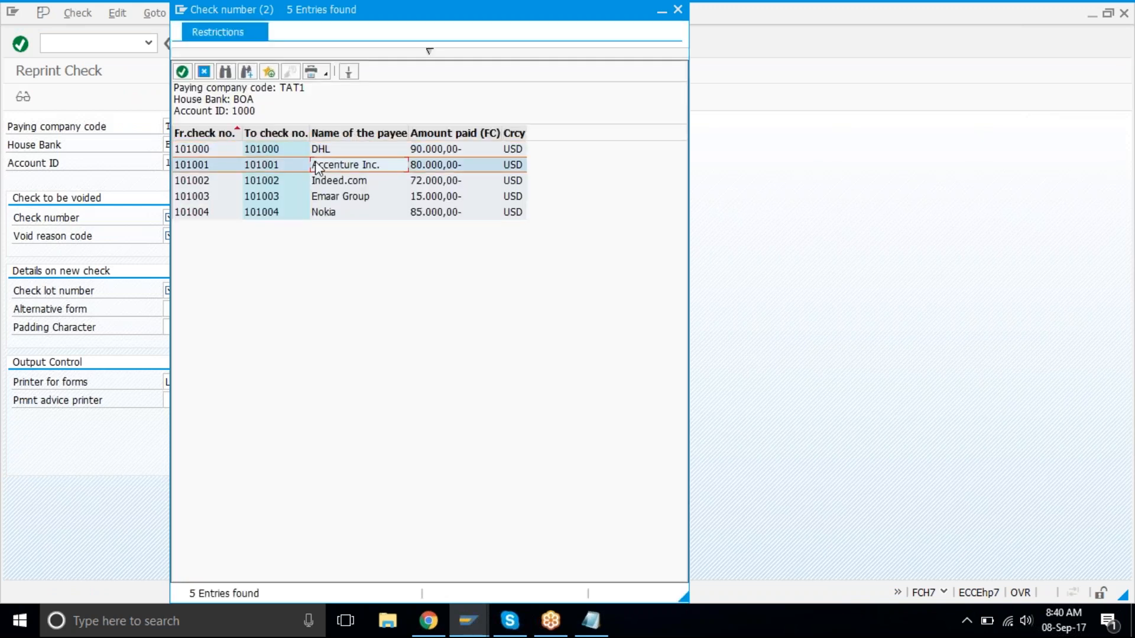
{"action": "double_click", "coordinate": [315, 163]}
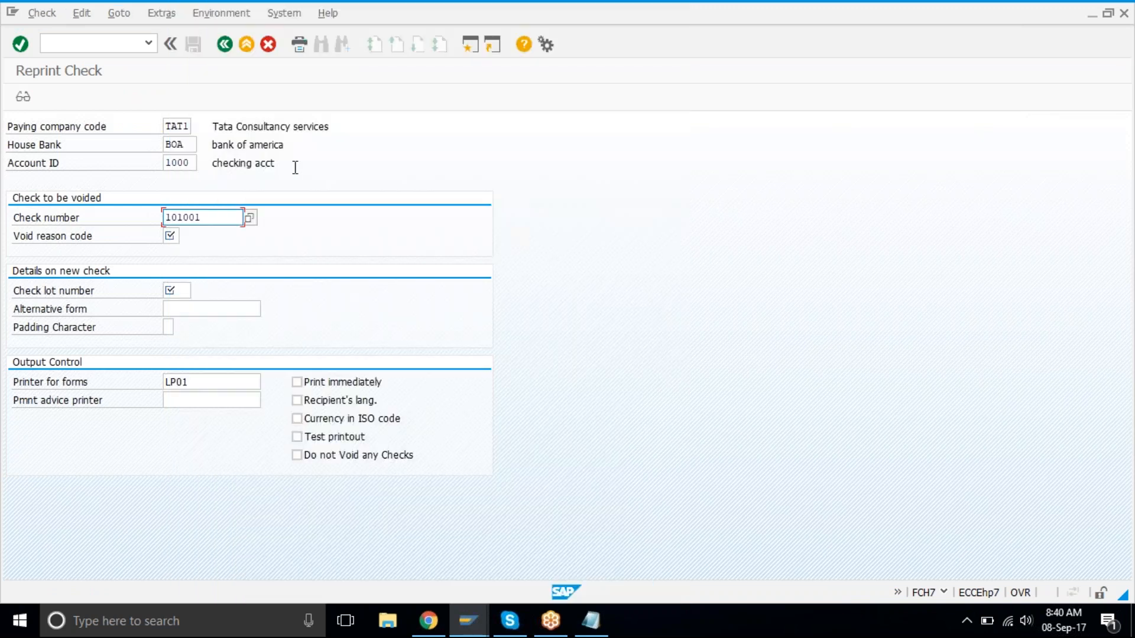
{"action": "left_click", "coordinate": [176, 238]}
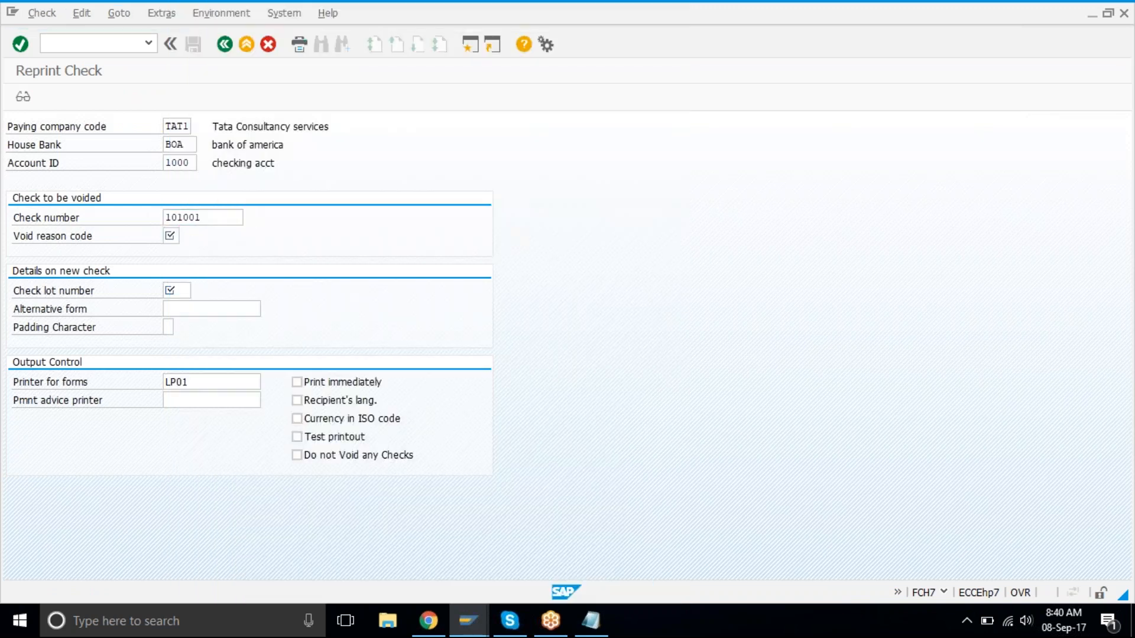
{"action": "left_click", "coordinate": [170, 235]}
{"action": "left_click", "coordinate": [266, 255]}
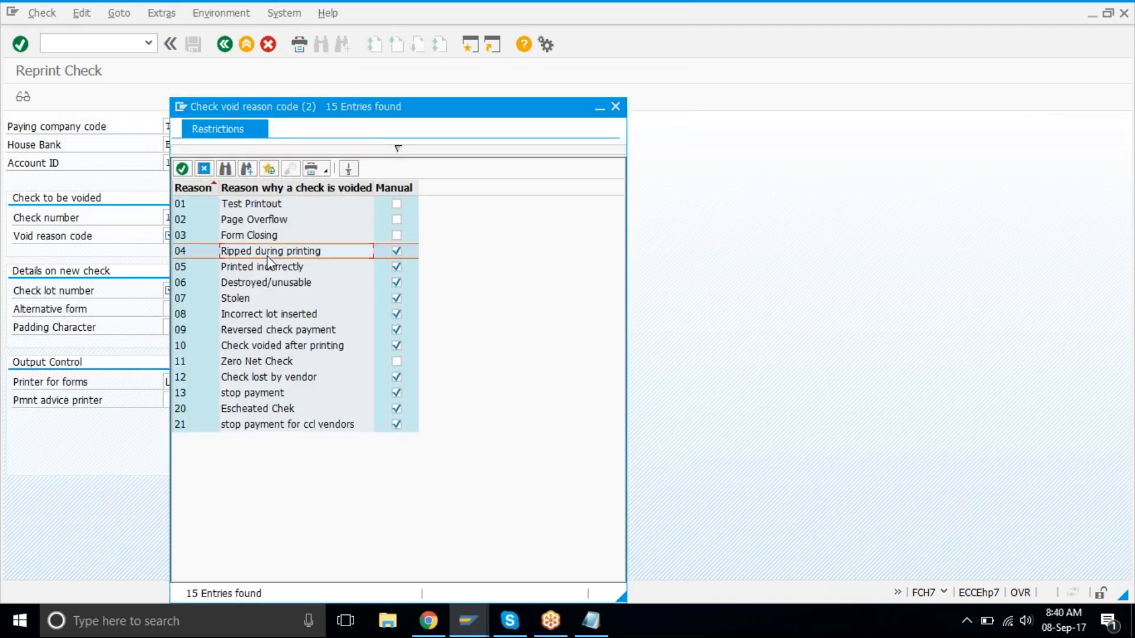
{"action": "double_click", "coordinate": [329, 256]}
- Choose check lot 1, set the payment advice printer to lp01, and enable Print immediately
{"action": "left_click", "coordinate": [180, 289]}
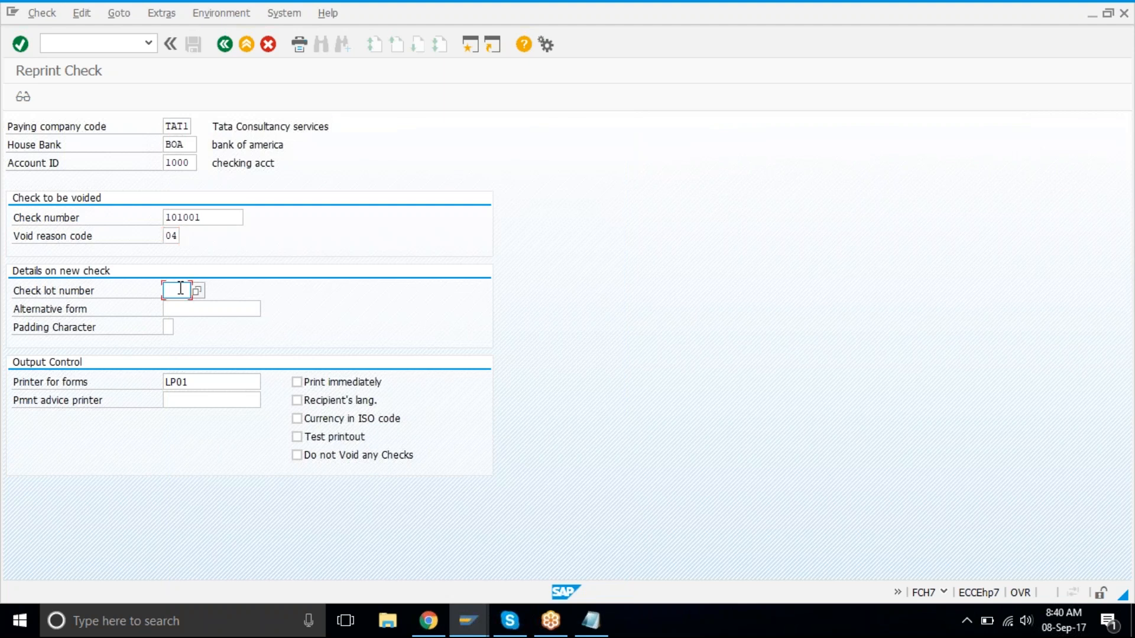
{"action": "left_click", "coordinate": [197, 290]}
{"action": "double_click", "coordinate": [178, 107]}
{"action": "left_click", "coordinate": [177, 309]}
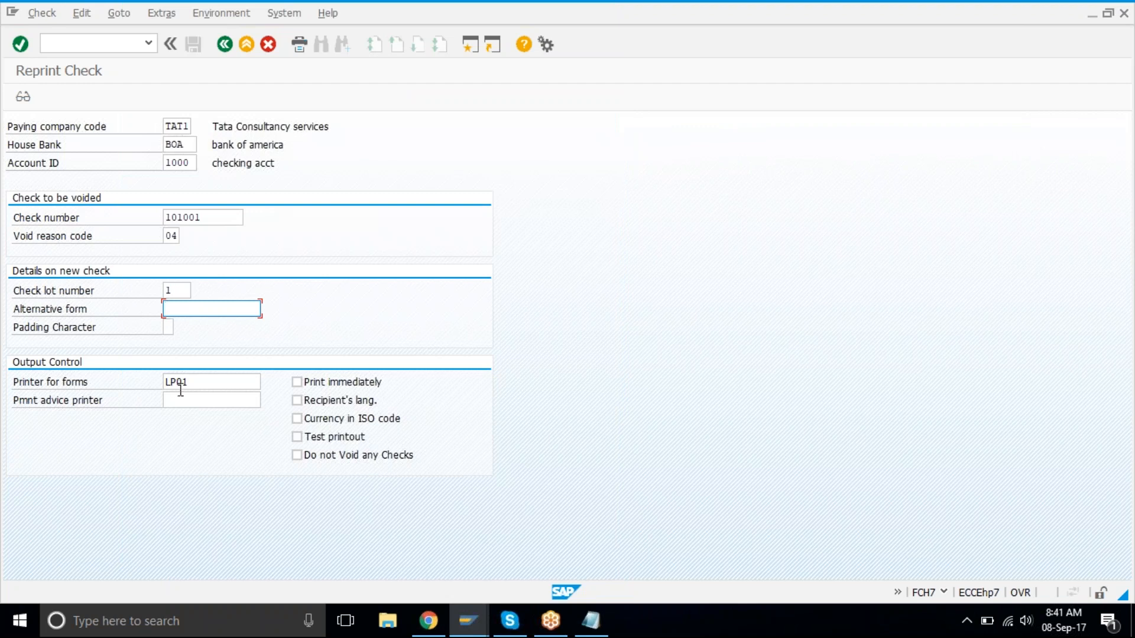
{"action": "left_click", "coordinate": [234, 402]}
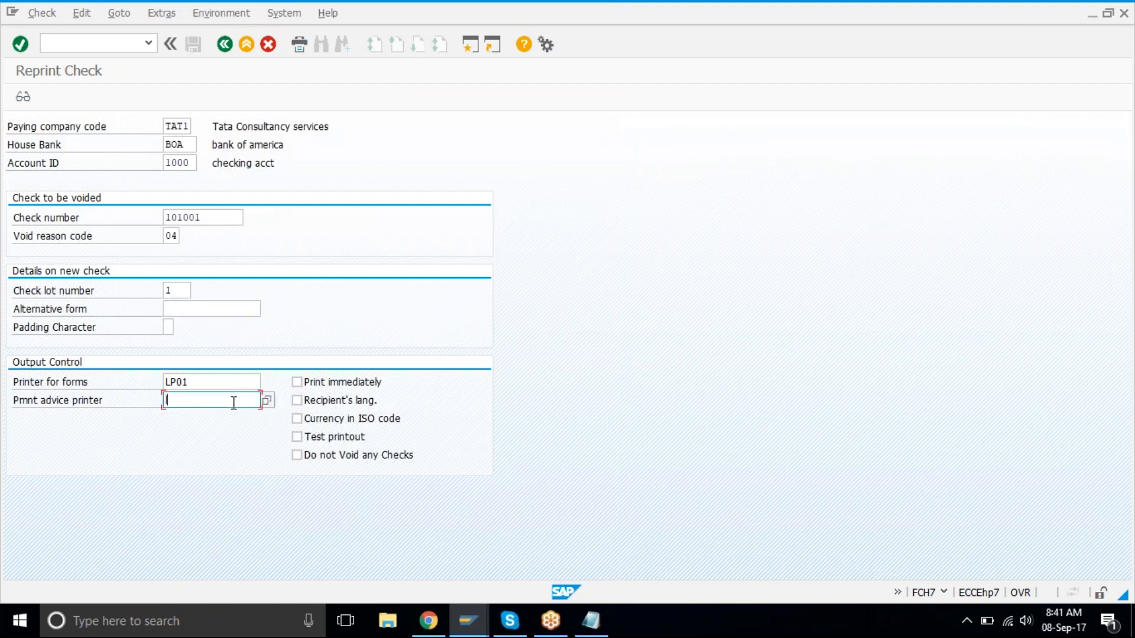
{"action": "left_click", "coordinate": [335, 382]}
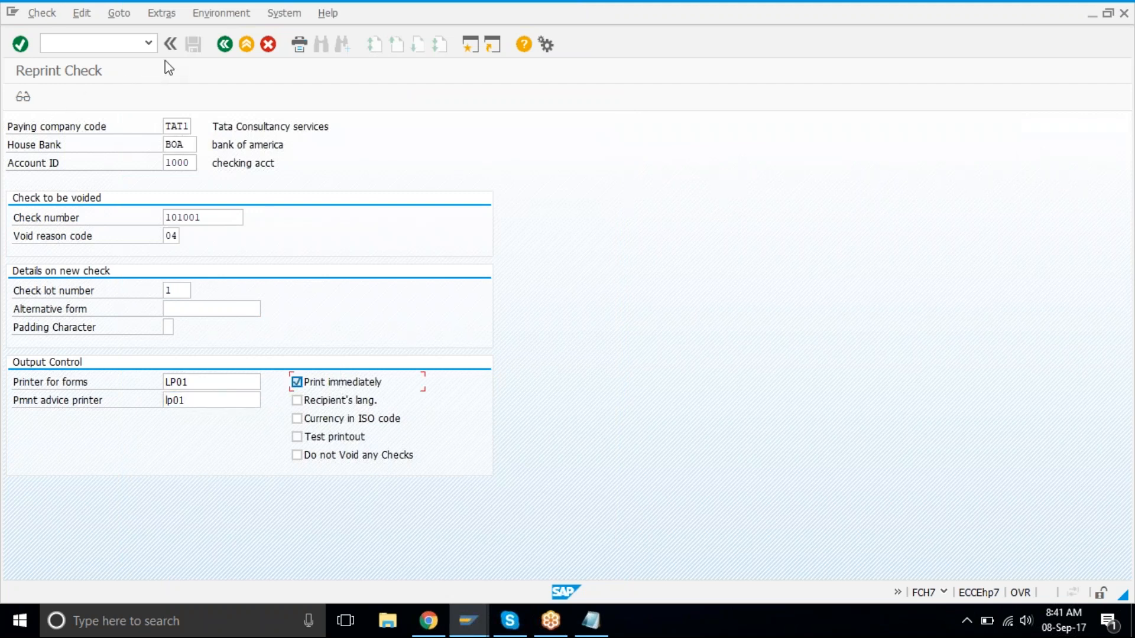
- Cancel the accidentally opened Create Check screen and return to Reprint Check
{"action": "left_click", "coordinate": [56, 30]}
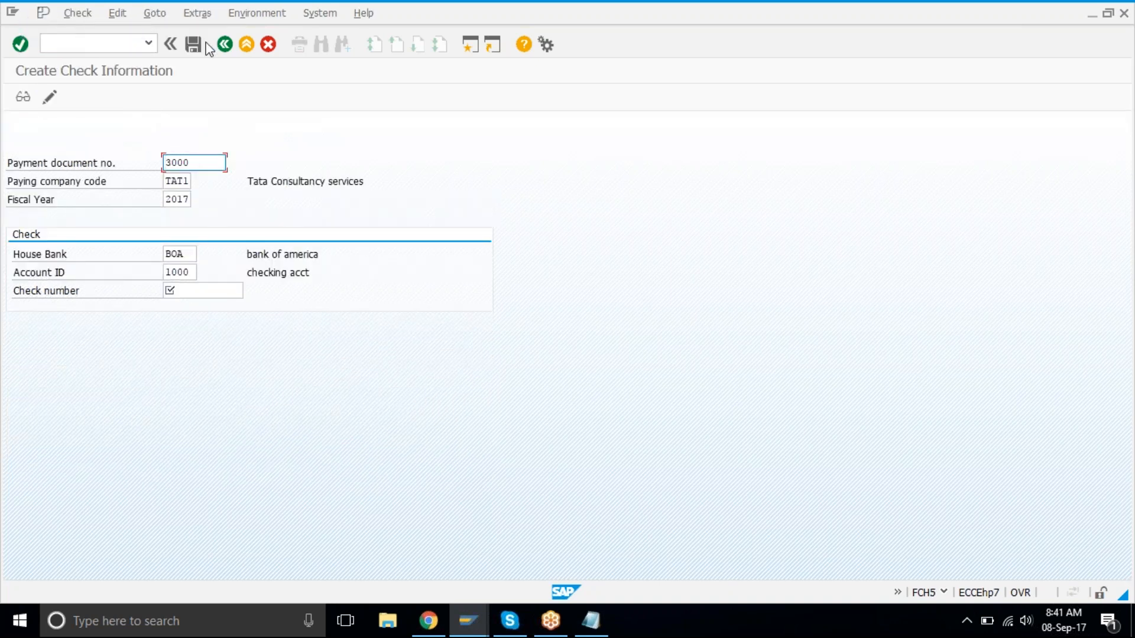
{"action": "left_click", "coordinate": [224, 47]}
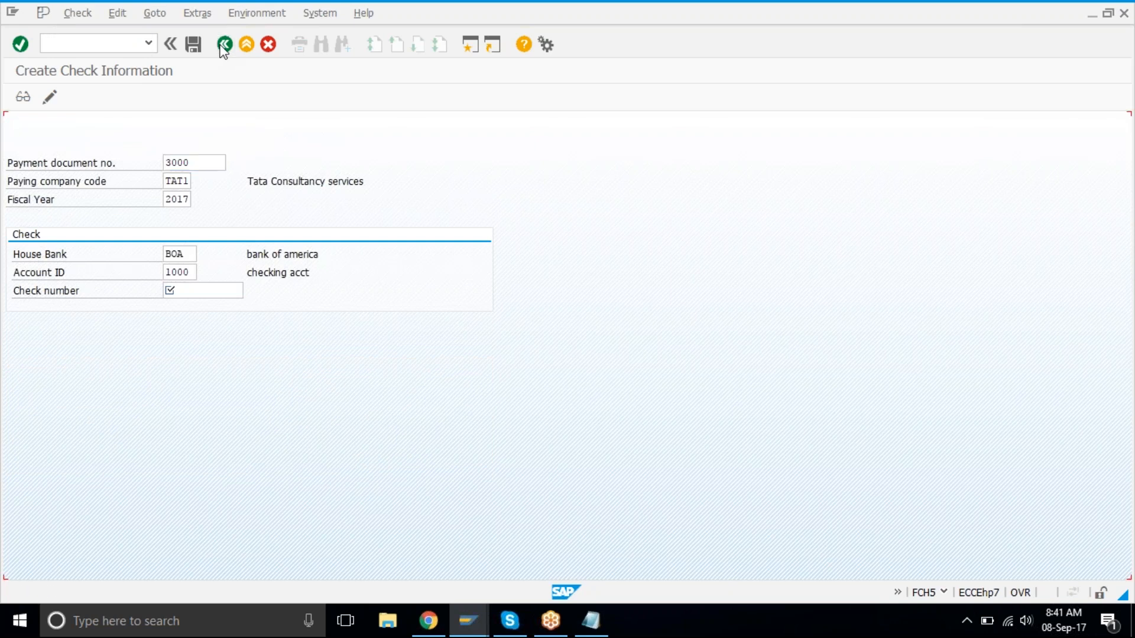
{"action": "left_click", "coordinate": [267, 45]}
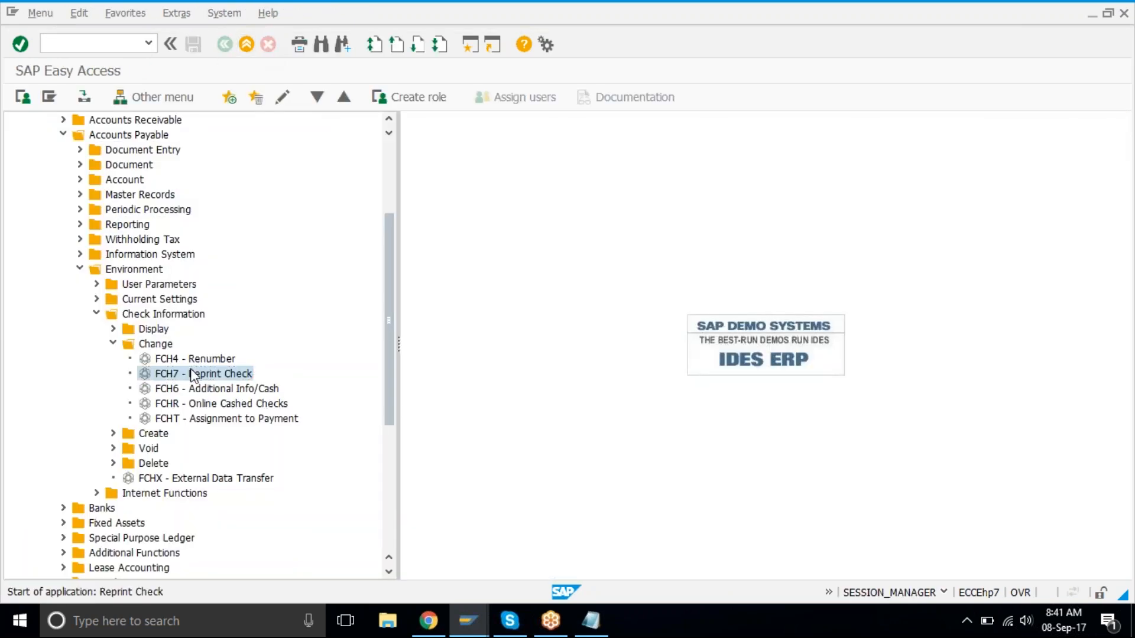
- Enter check 101001, reason 04, lot 1, Print immediately, and run Check > Reprint
{"action": "key", "text": "Tab"}
{"action": "key", "text": "Tab"}
{"action": "key", "text": "Tab"}
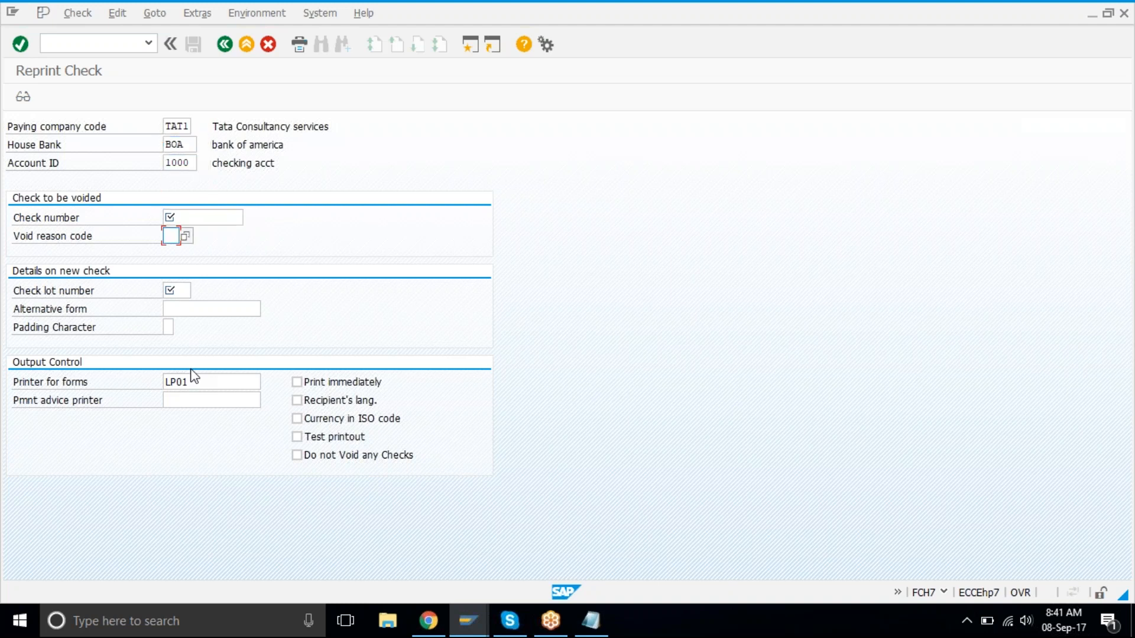
{"action": "type", "text": "101001"}
{"action": "key", "text": "Tab"}
{"action": "type", "text": "04"}
{"action": "key", "text": "Tab"}
{"action": "type", "text": "1"}
{"action": "key", "text": "Tab"}
{"action": "key", "text": "Tab"}
{"action": "key", "text": "Tab"}
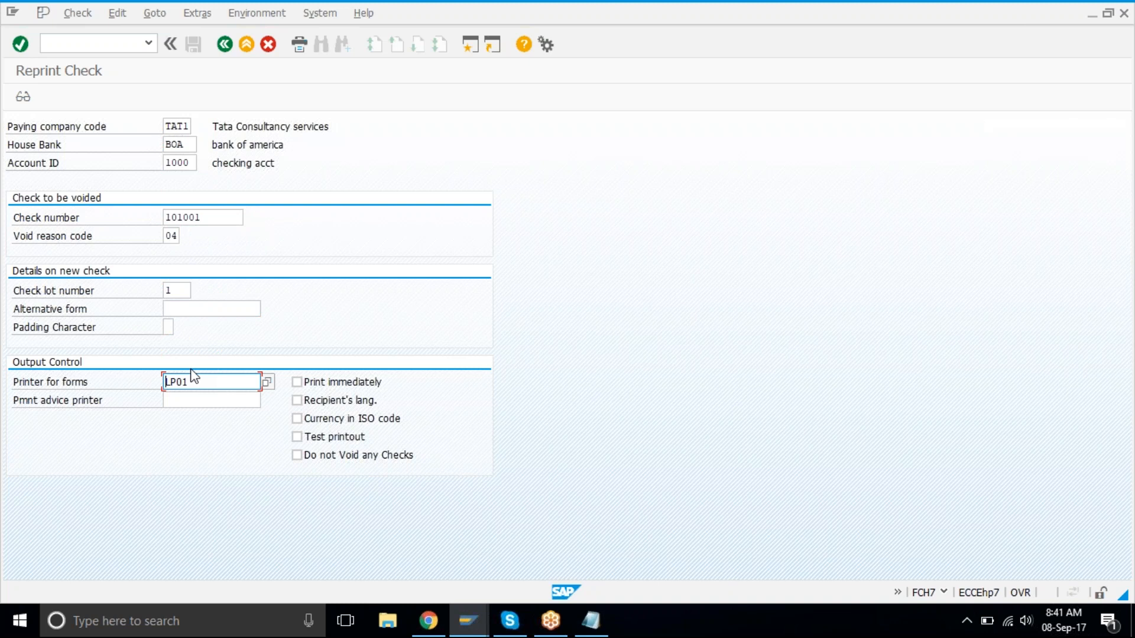
{"action": "left_click", "coordinate": [331, 383]}
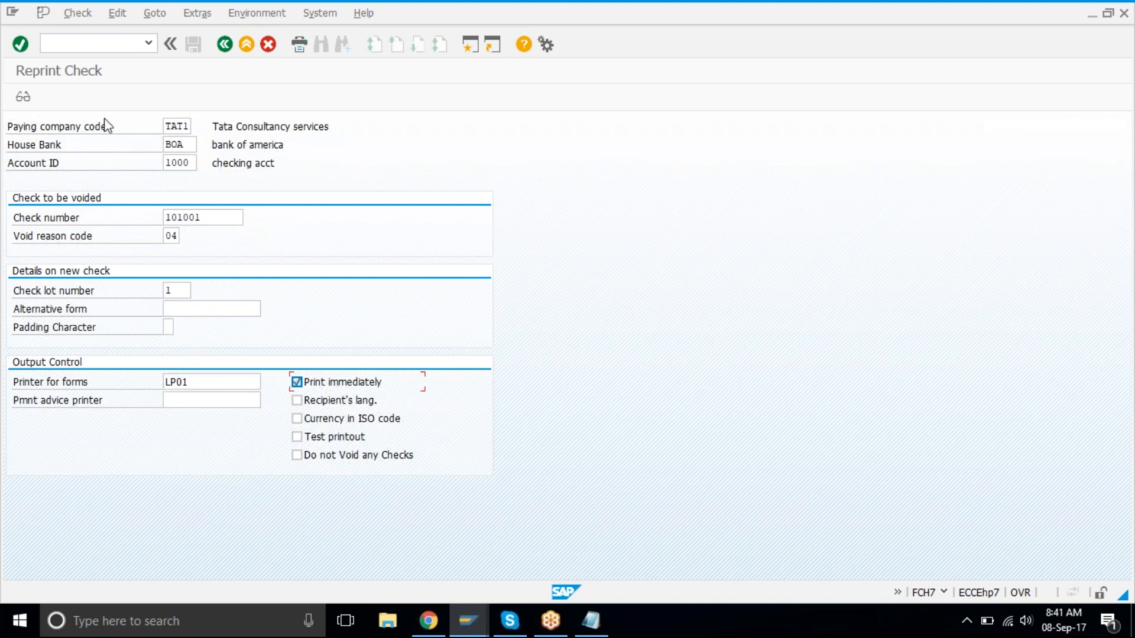
{"action": "left_click", "coordinate": [77, 12]}
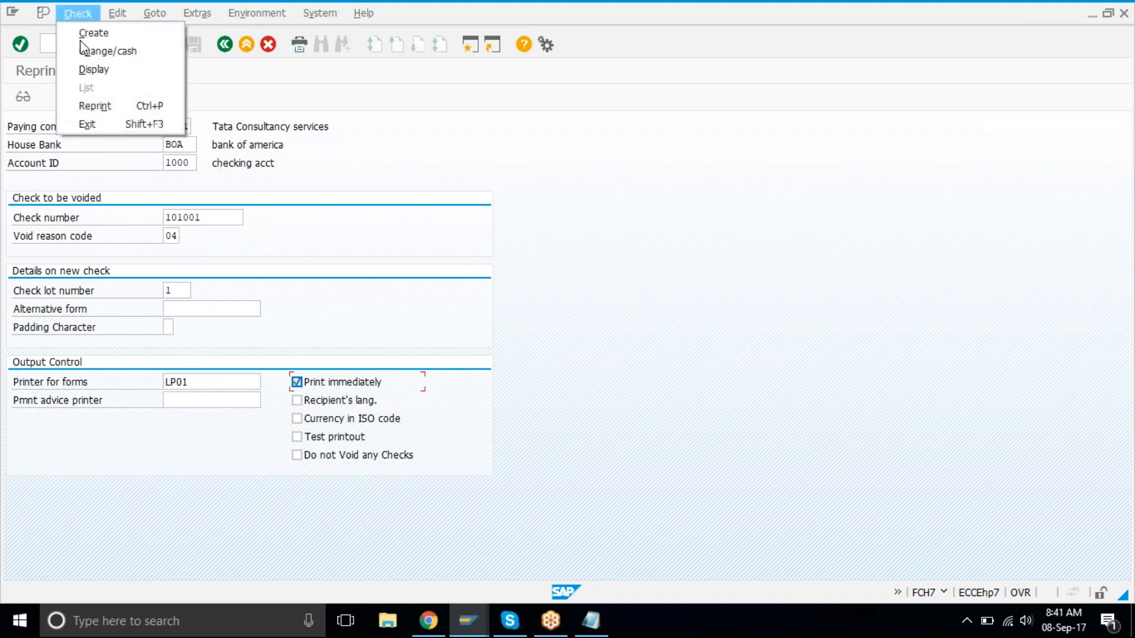
{"action": "left_click", "coordinate": [89, 104]}
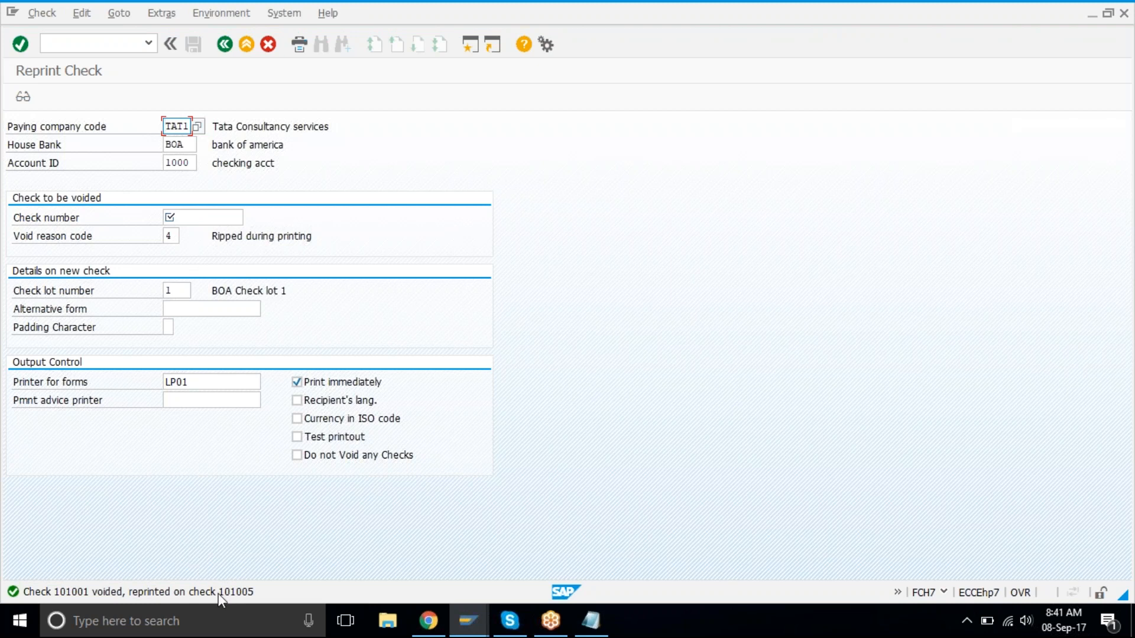
- Expand Check Information > Create to show FCH5 - Manual Checks, then open a new session
{"action": "left_click", "coordinate": [251, 50]}
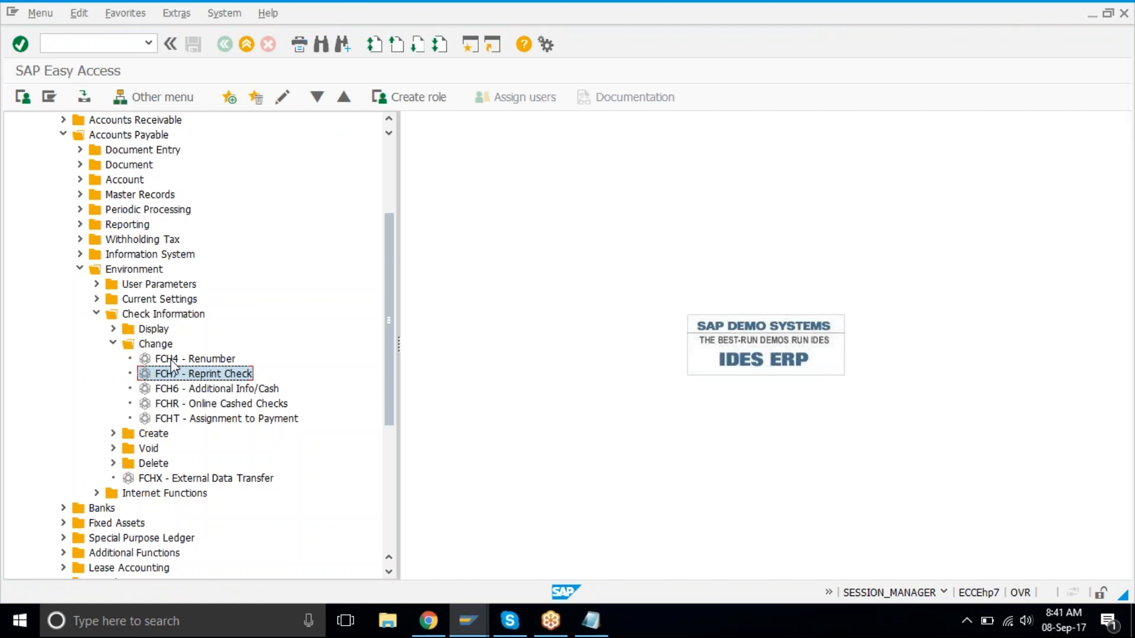
{"action": "left_click", "coordinate": [171, 359]}
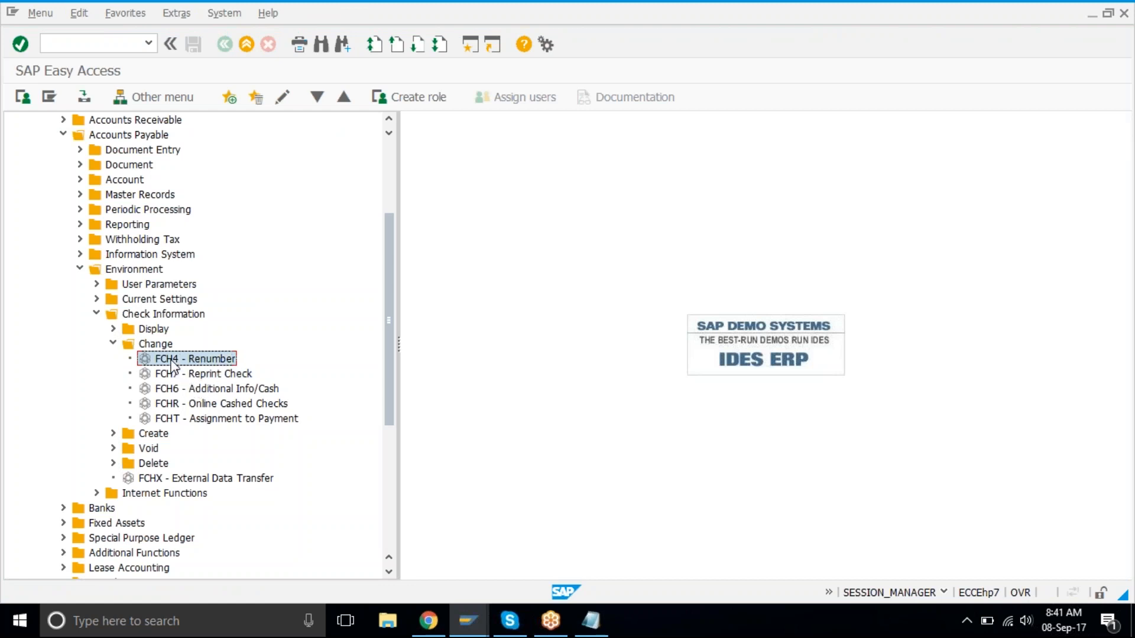
{"action": "left_click", "coordinate": [113, 434]}
{"action": "left_click", "coordinate": [197, 450]}
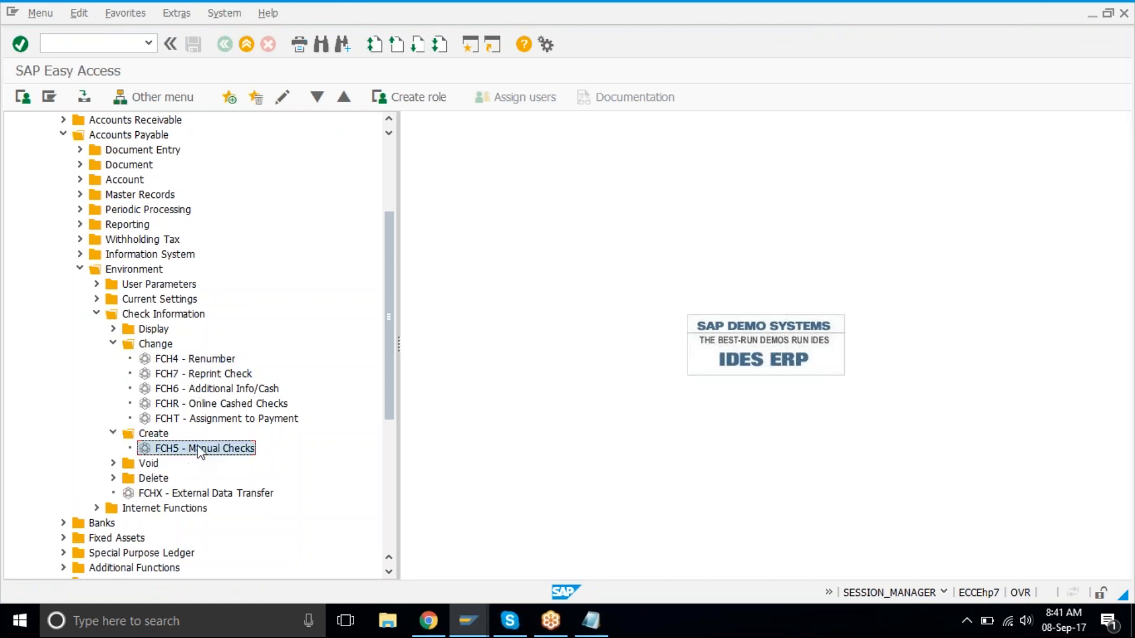
{"action": "left_click", "coordinate": [475, 52]}
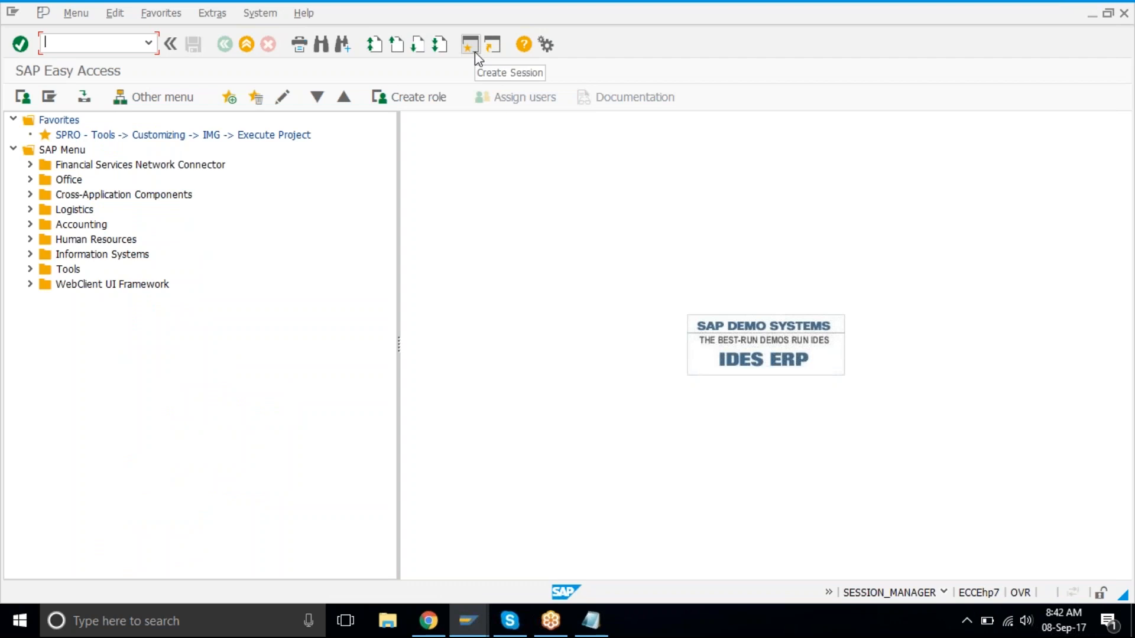
- In FS00, mark G/L account 2010 Bank Of America as relevant to cash flow and save
{"action": "type", "text": "fs00"}
{"action": "key", "text": "Return"}
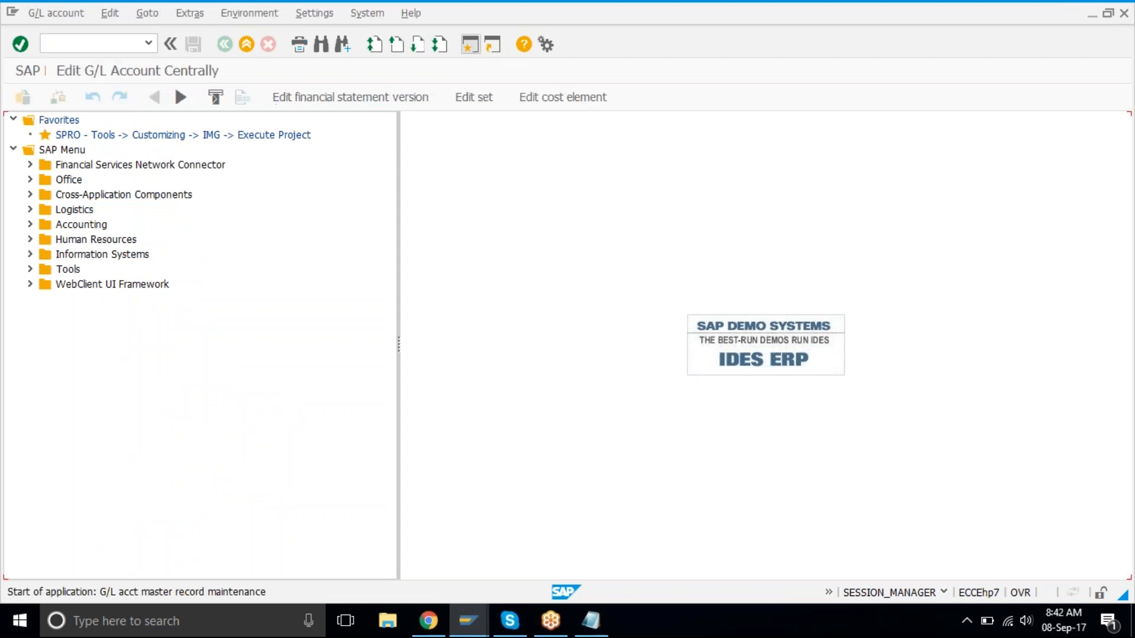
{"action": "type", "text": "2010"}
{"action": "key", "text": "Return"}
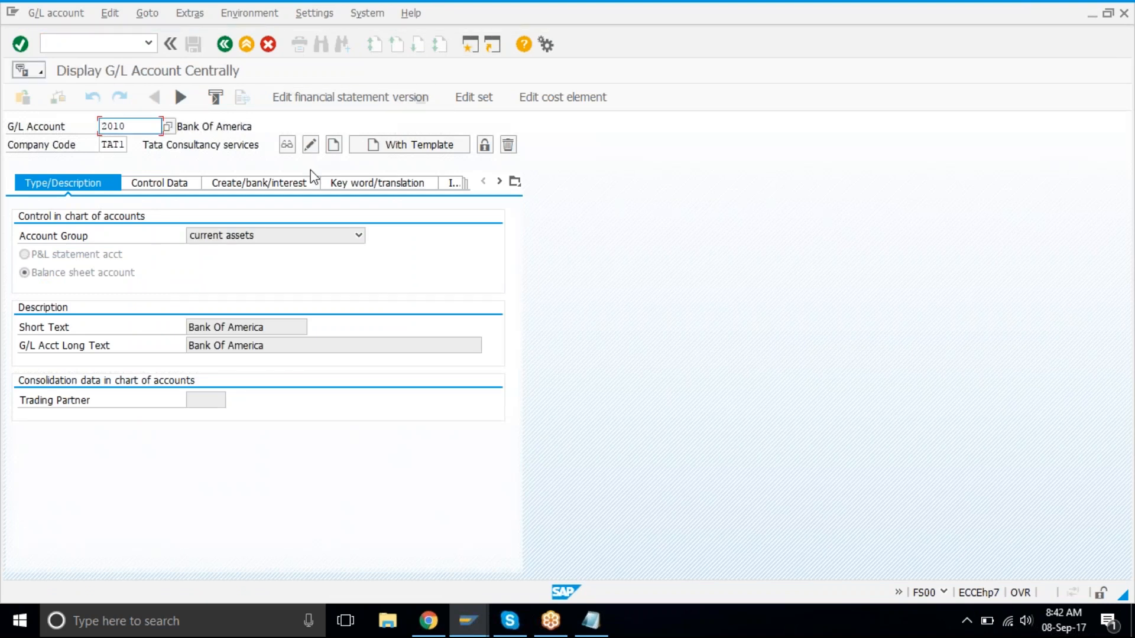
{"action": "left_click", "coordinate": [305, 189]}
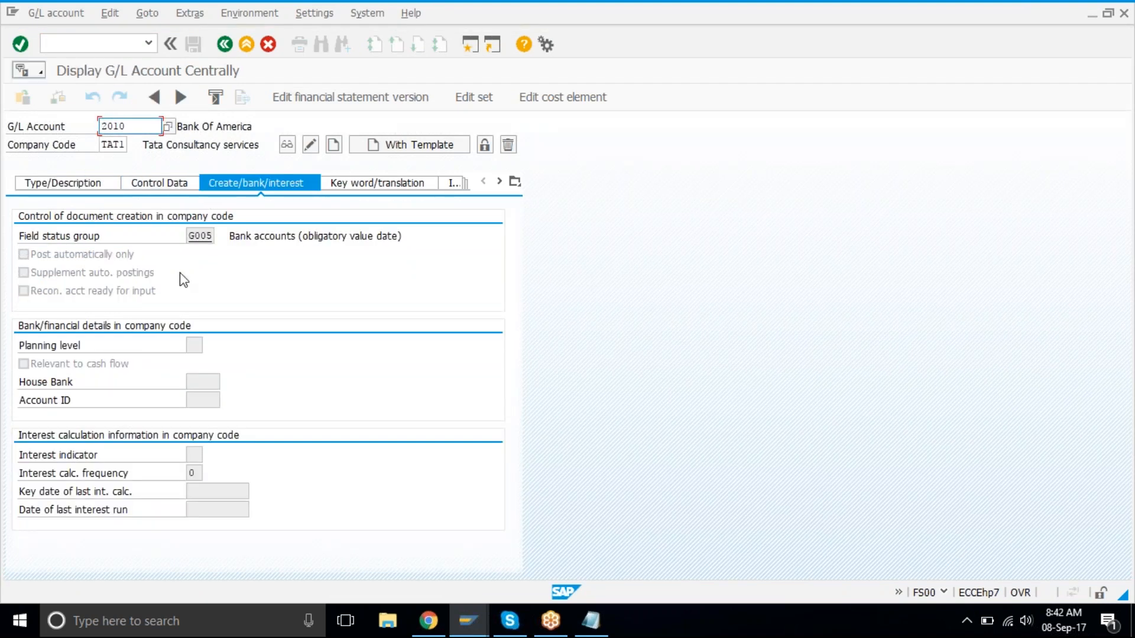
{"action": "left_click", "coordinate": [308, 147]}
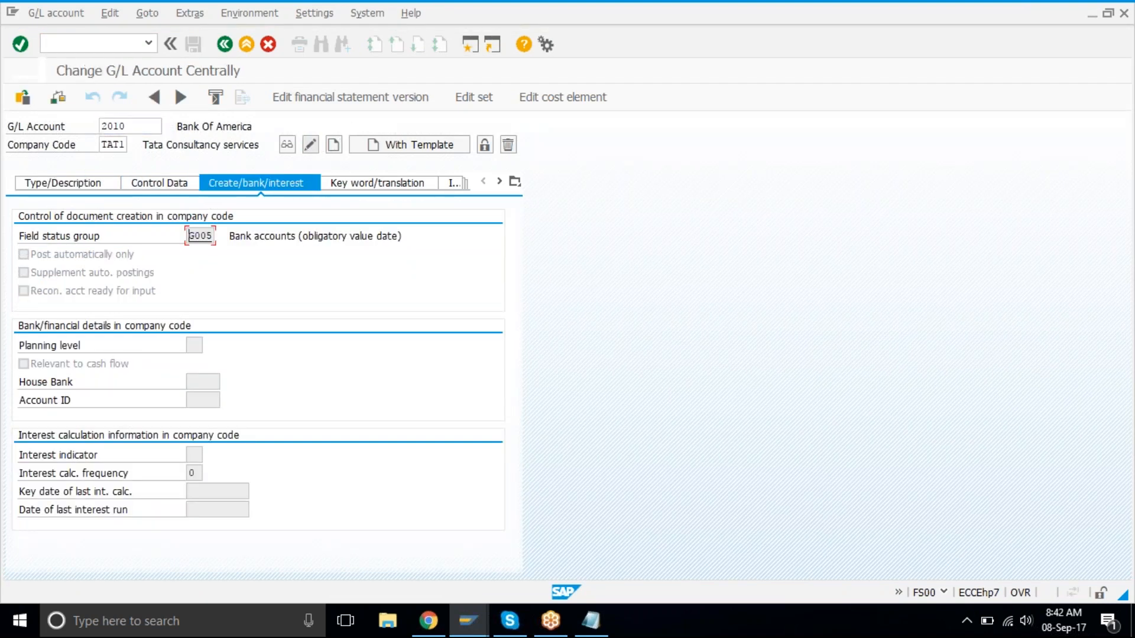
{"action": "left_click", "coordinate": [23, 364]}
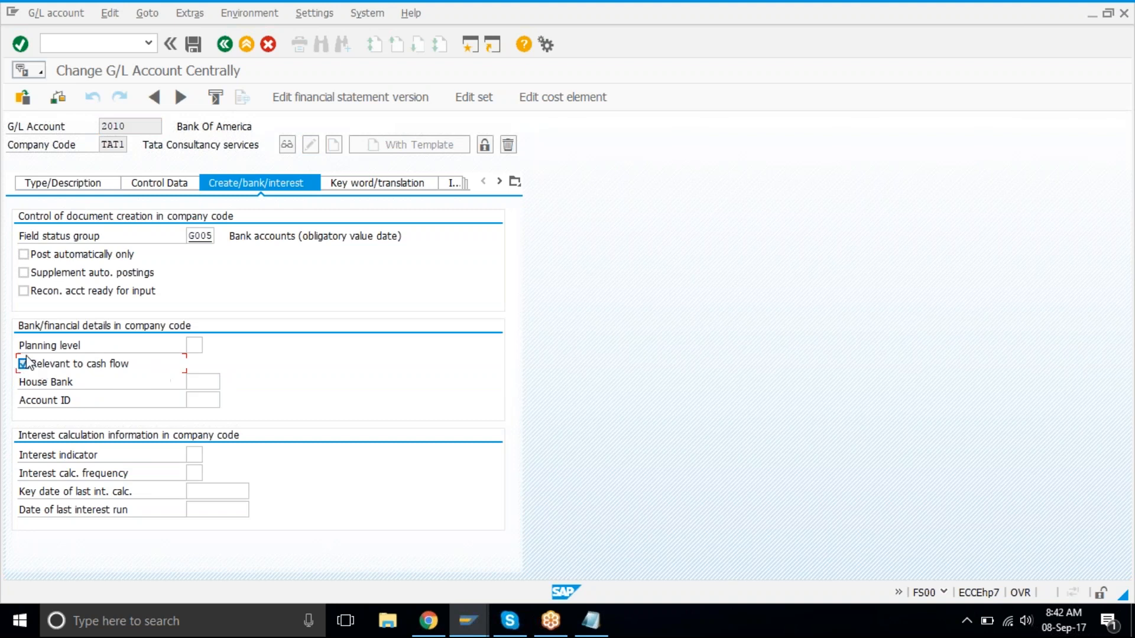
{"action": "left_click", "coordinate": [195, 46]}
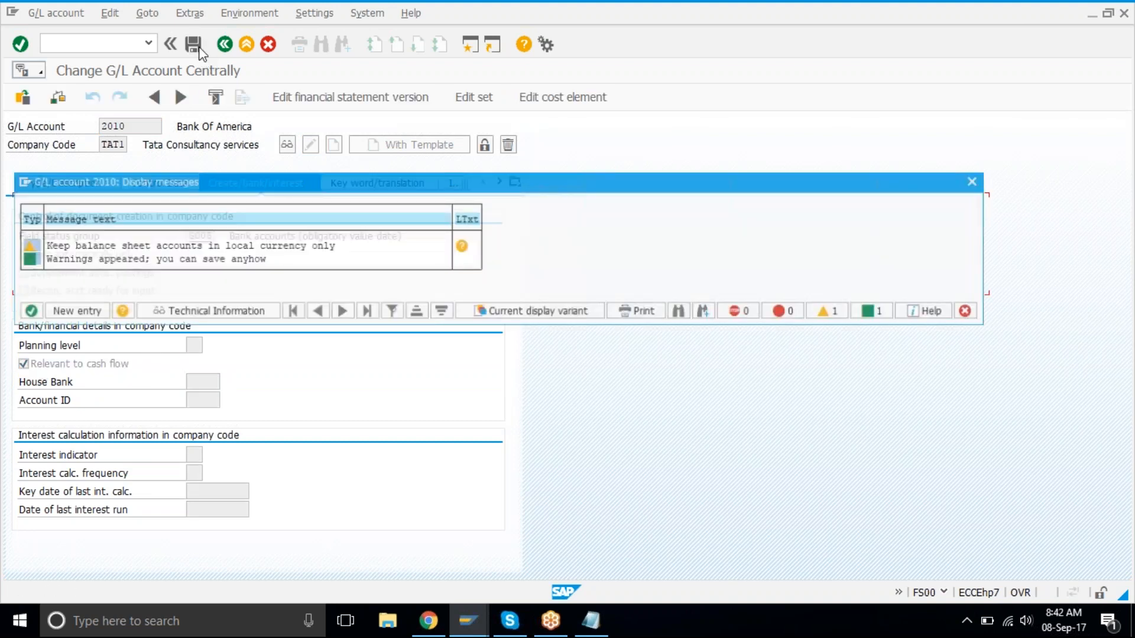
{"action": "key", "text": "Return"}
- Start an F-02 G/L account posting and enter the document date 08092017
{"action": "left_click", "coordinate": [82, 43]}
{"action": "type", "text": "/nf-02"}
{"action": "key", "text": "Return"}
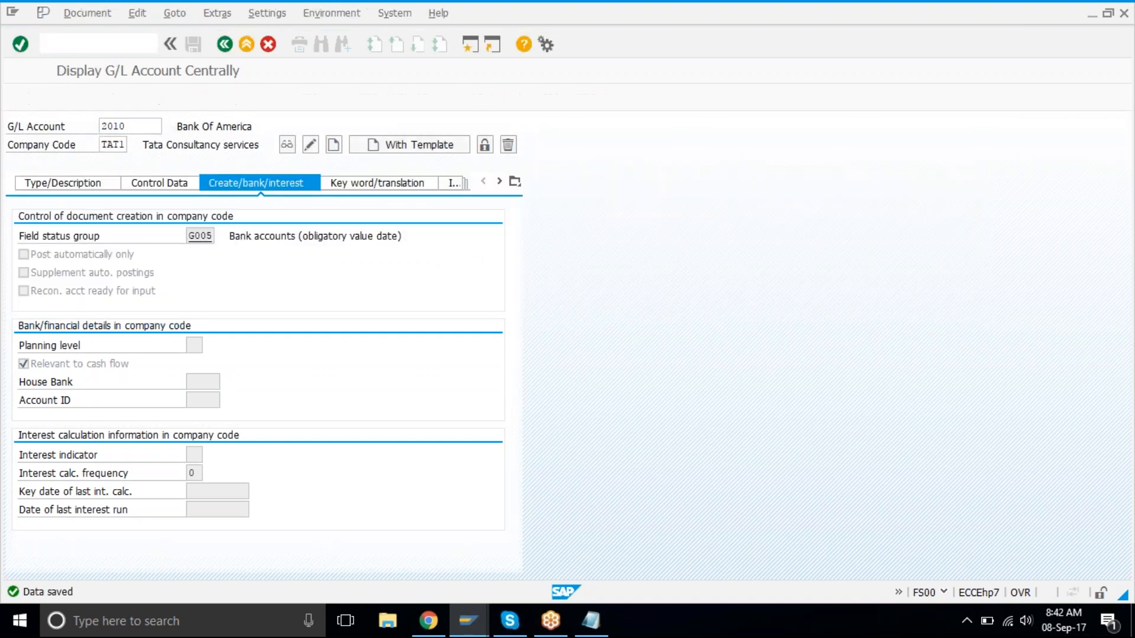
{"action": "type", "text": "08092017"}
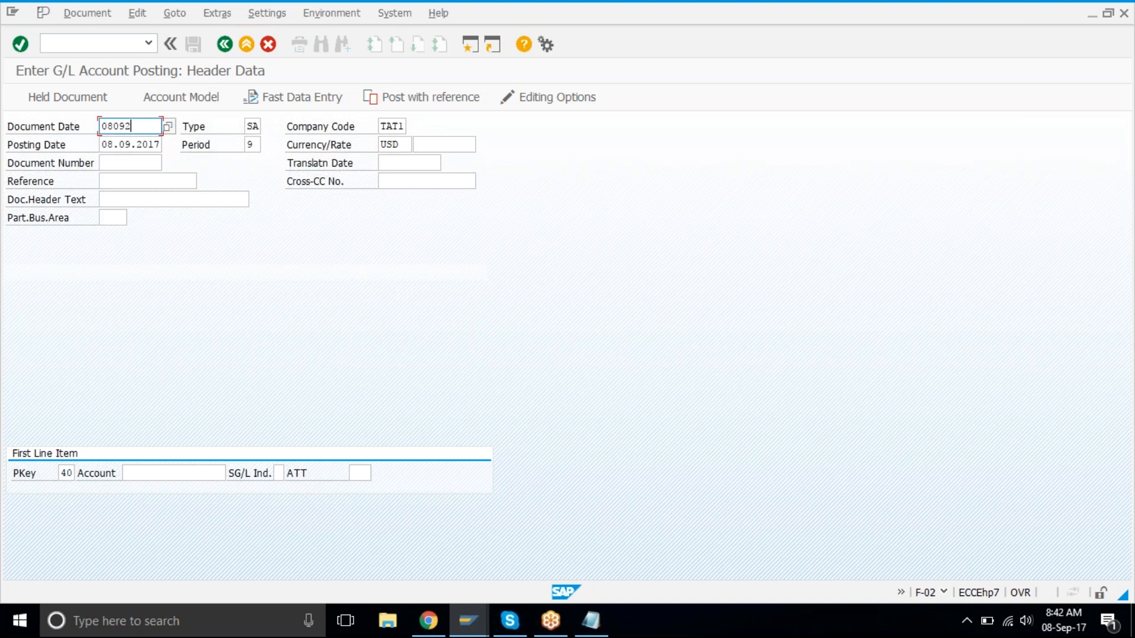
- Set the debit account to Rent Expense 4003 and header text 'rent paid'
{"action": "left_click", "coordinate": [162, 474]}
{"action": "key", "text": "F4"}
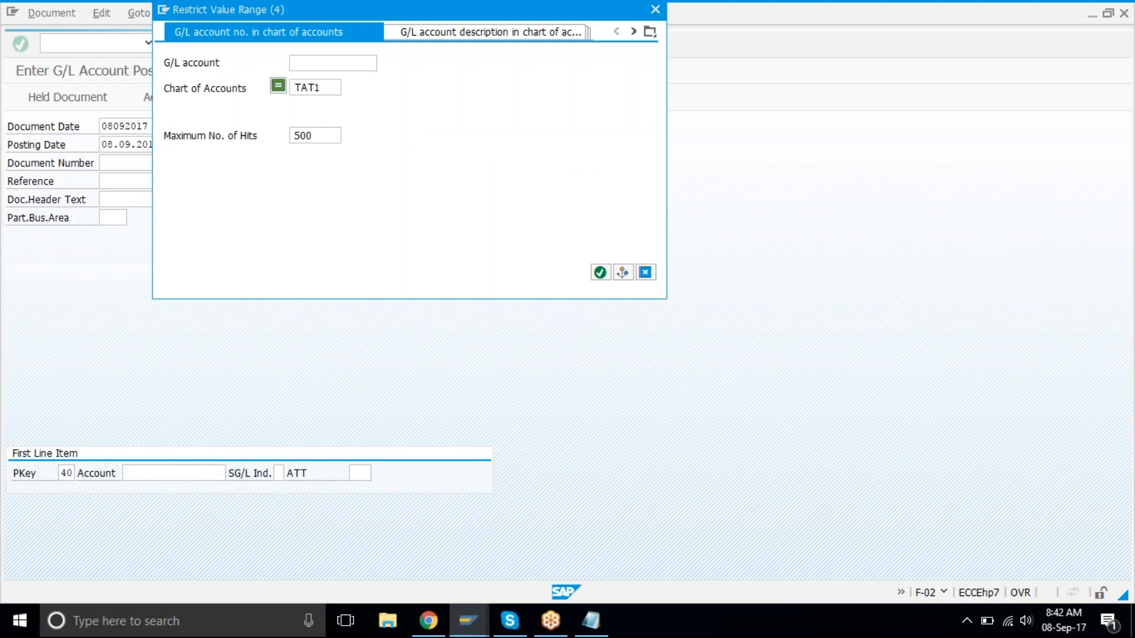
{"action": "key", "text": "Return"}
{"action": "double_click", "coordinate": [278, 314]}
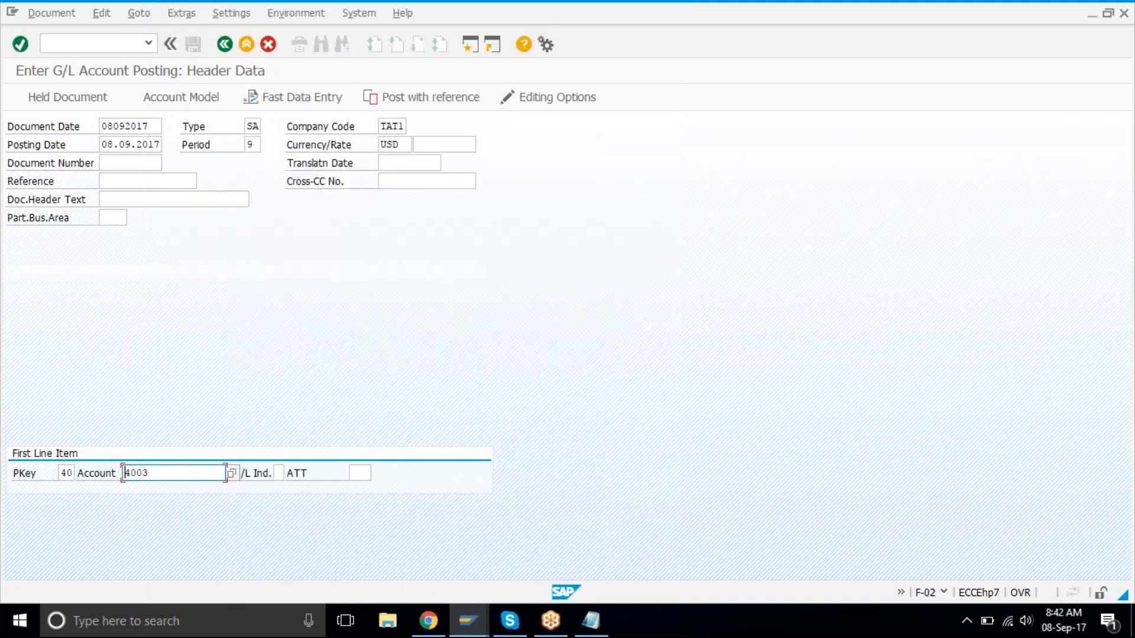
{"action": "left_click", "coordinate": [242, 196]}
{"action": "type", "text": "rent paid"}
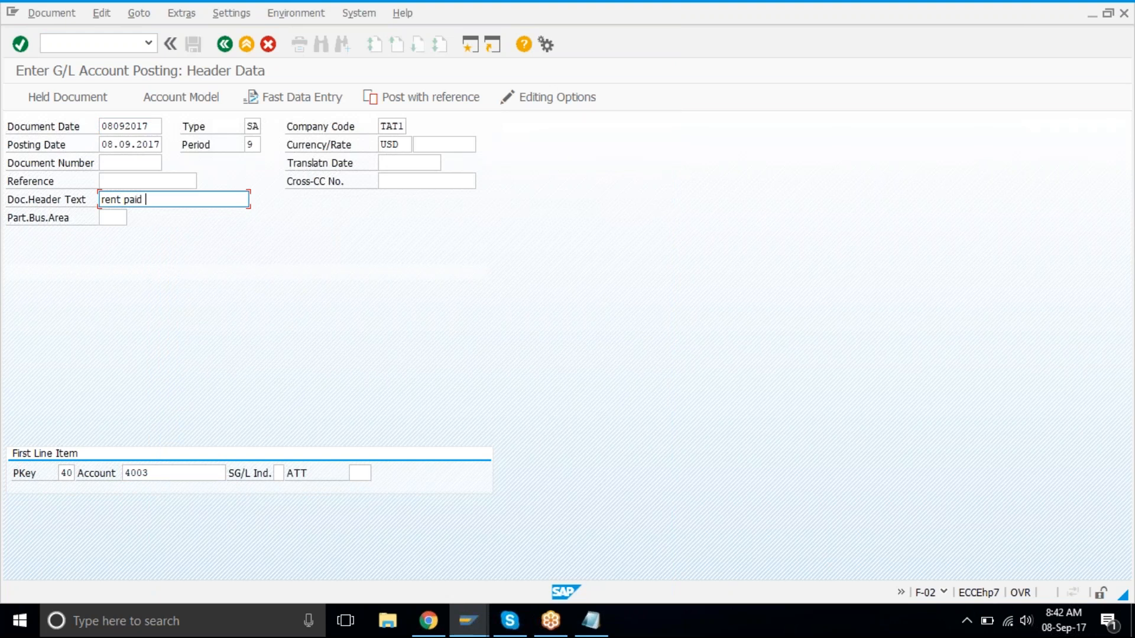
{"action": "key", "text": "Return"}
- Give the debit line amount 5000 and item text 'rent paid via cheque'
{"action": "type", "text": "50000"}
{"action": "key", "text": "Tab"}
{"action": "key", "text": "shift+Tab"}
{"action": "key", "text": "BackSpace"}
{"action": "key", "text": "Tab"}
{"action": "key", "text": "Tab"}
{"action": "key", "text": "Tab"}
{"action": "key", "text": "Tab"}
{"action": "key", "text": "Tab"}
{"action": "key", "text": "Tab"}
{"action": "key", "text": "Tab"}
{"action": "key", "text": "shift+Tab"}
{"action": "type", "text": "r"}
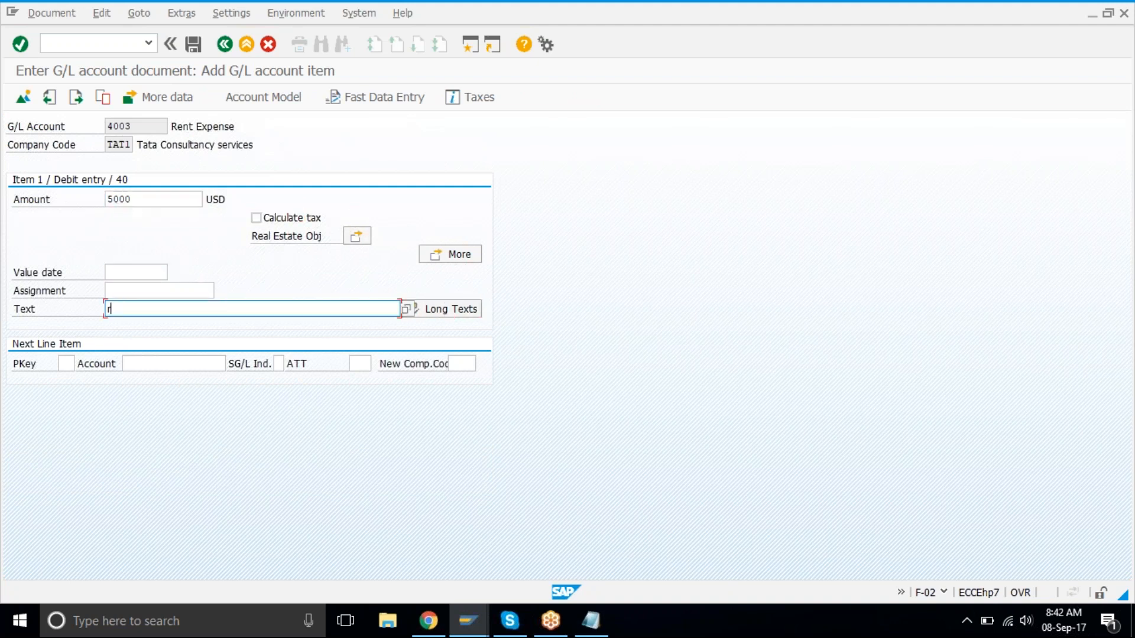
{"action": "type", "text": "ent paid via cheque"}
{"action": "key", "text": "BackSpace"}
{"action": "key", "text": "BackSpace"}
{"action": "key", "text": "BackSpace"}
{"action": "key", "text": "BackSpace"}
{"action": "key", "text": "BackSpace"}
{"action": "type", "text": "hec"}
- Add credit line key 50 to Bank Of America 2010 with amount * and post document 1027
{"action": "left_click", "coordinate": [63, 364]}
{"action": "type", "text": "50"}
{"action": "key", "text": "Tab"}
{"action": "type", "text": "2010"}
{"action": "key", "text": "Return"}
{"action": "type", "text": "*"}
{"action": "key", "text": "Return"}
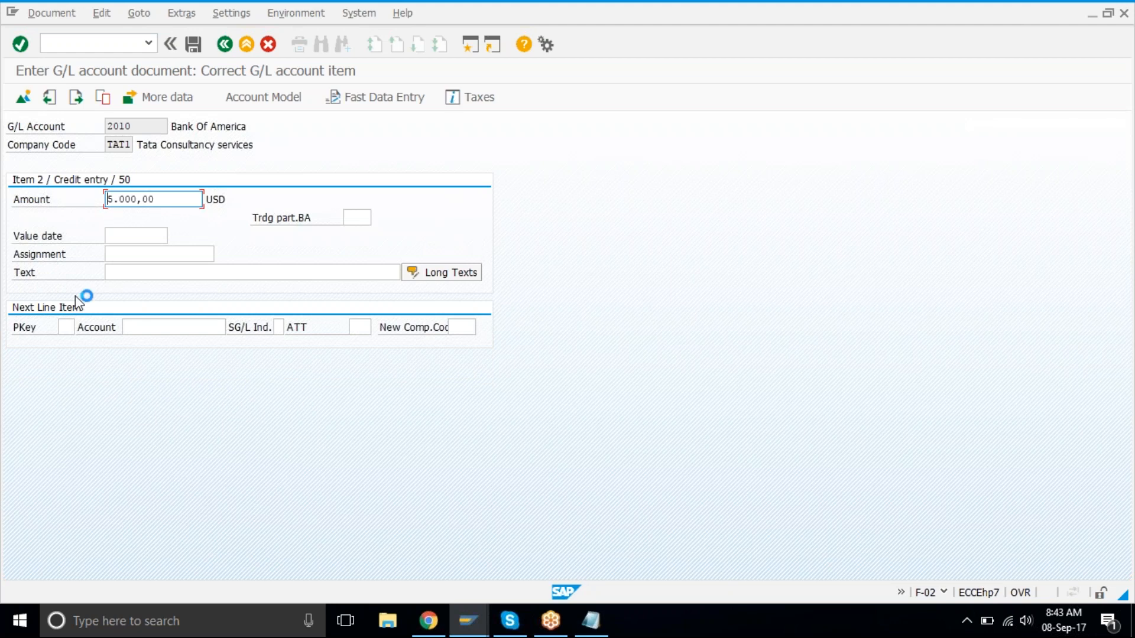
{"action": "left_click", "coordinate": [193, 45]}
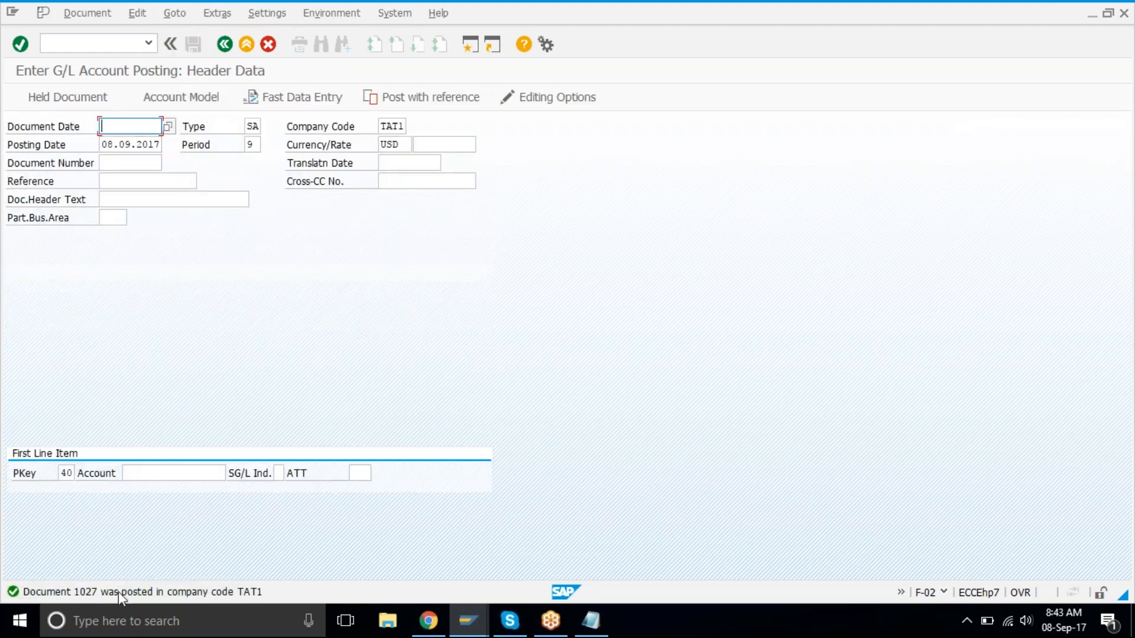
{"action": "left_click", "coordinate": [466, 624]}
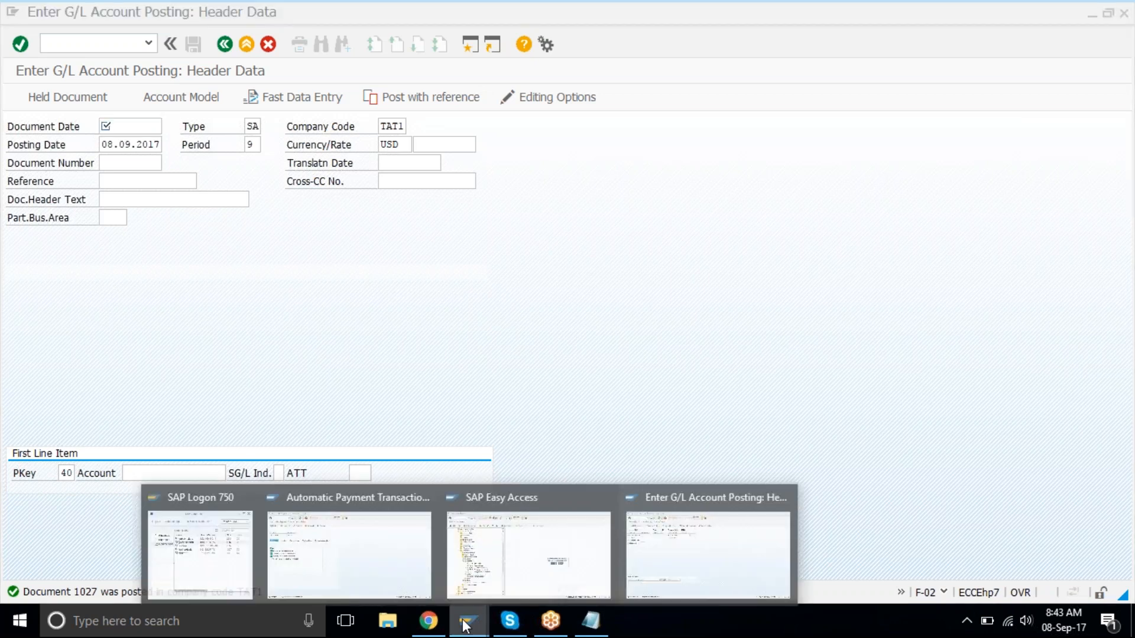
- Start manual check creation and set check number 101006 from the last issued number 101005
{"action": "left_click", "coordinate": [510, 530]}
{"action": "double_click", "coordinate": [202, 445]}
{"action": "left_click", "coordinate": [191, 291]}
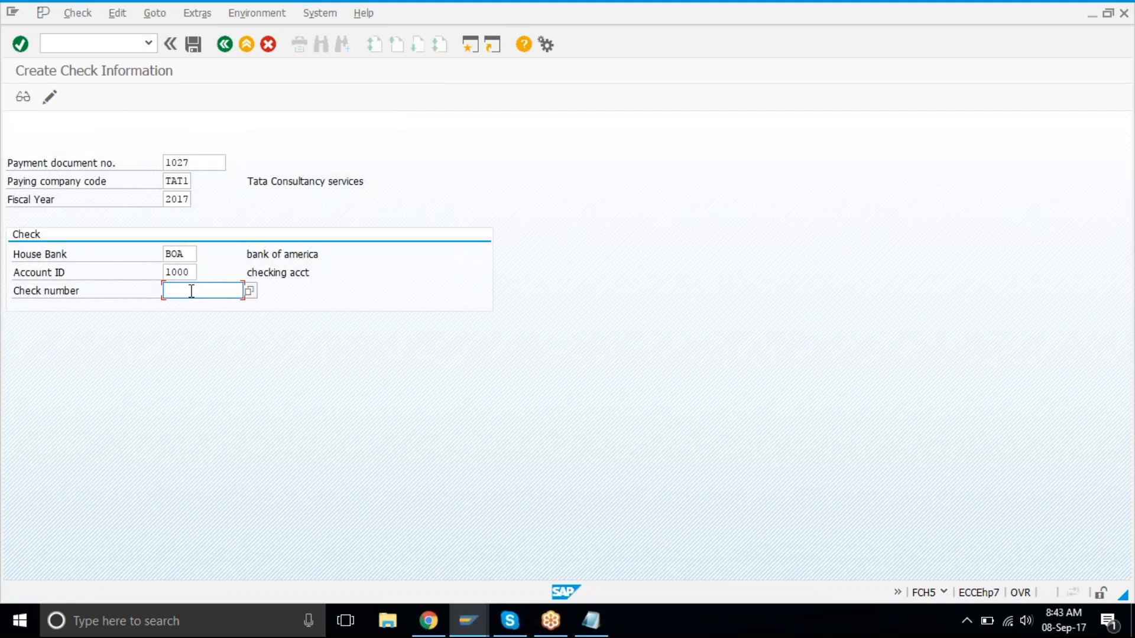
{"action": "left_click", "coordinate": [251, 291]}
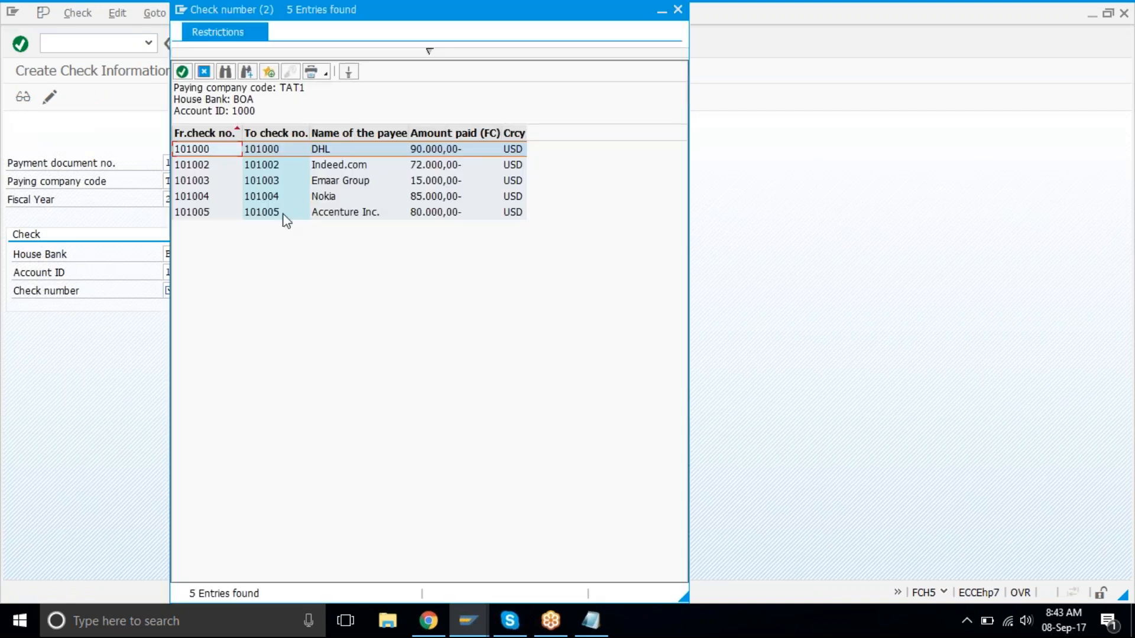
{"action": "double_click", "coordinate": [282, 216]}
{"action": "key", "text": "BackSpace"}
{"action": "type", "text": "6"}
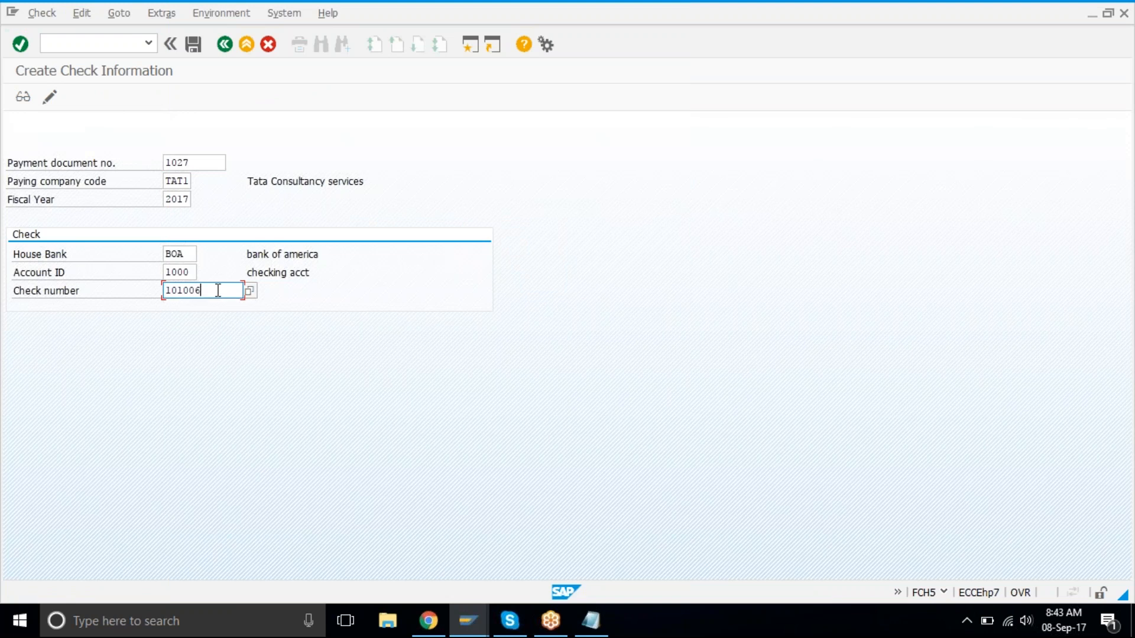
{"action": "left_click", "coordinate": [192, 46]}
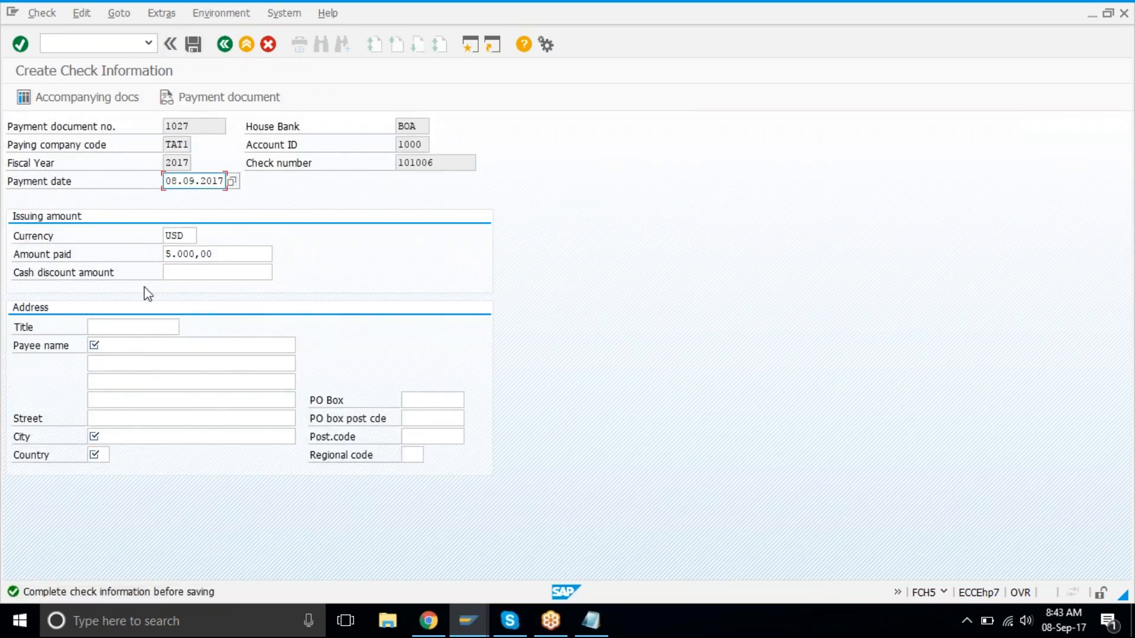
- Enter payee title Mr., the payee's name, city california and country us, then save the check
{"action": "left_click", "coordinate": [144, 327]}
{"action": "type", "text": "comopany"}
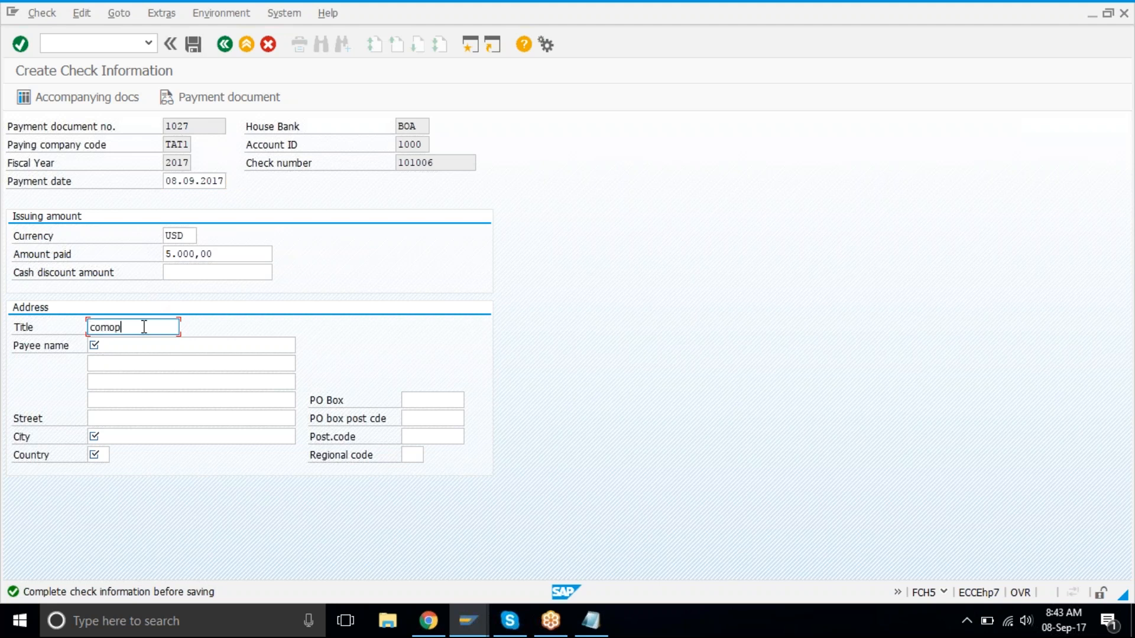
{"action": "key", "text": "BackSpace"}
{"action": "key", "text": "BackSpace"}
{"action": "key", "text": "BackSpace"}
{"action": "key", "text": "BackSpace"}
{"action": "key", "text": "BackSpace"}
{"action": "type", "text": "pan"}
{"action": "key", "text": "BackSpace"}
{"action": "key", "text": "BackSpace"}
{"action": "key", "text": "BackSpace"}
{"action": "key", "text": "BackSpace"}
{"action": "key", "text": "BackSpace"}
{"action": "type", "text": "per"}
{"action": "key", "text": "BackSpace"}
{"action": "key", "text": "BackSpace"}
{"action": "type", "text": "Mr."}
{"action": "key", "text": "Tab"}
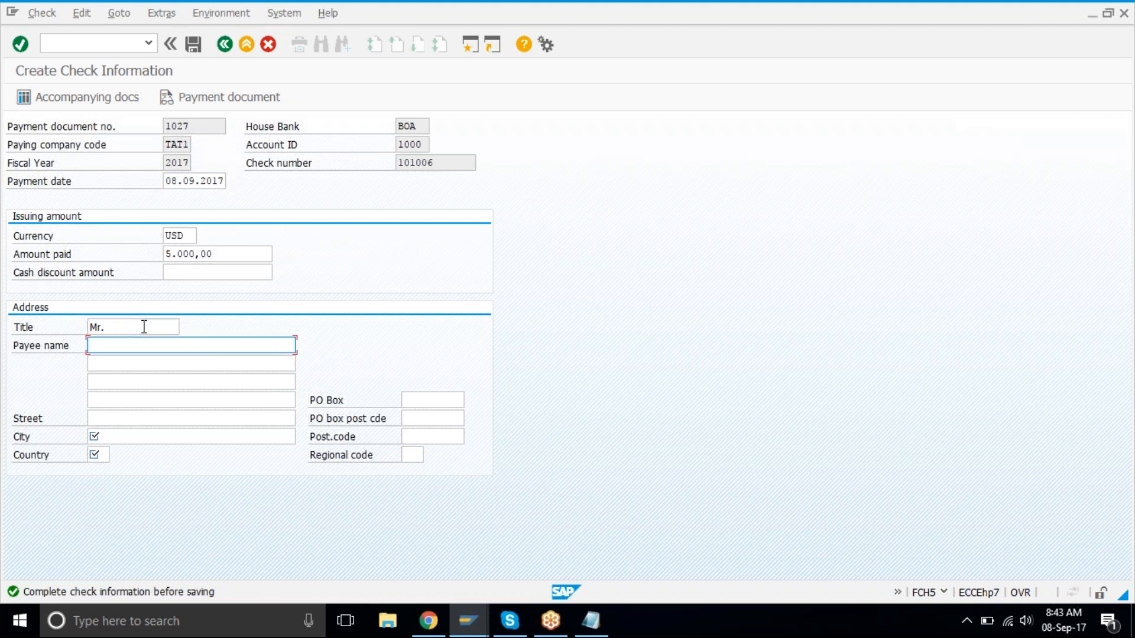
{"action": "type", "text": "David"}
{"action": "key", "text": "Tab"}
{"action": "key", "text": "Tab"}
{"action": "key", "text": "Tab"}
{"action": "key", "text": "Tab"}
{"action": "key", "text": "Tab"}
{"action": "key", "text": "Tab"}
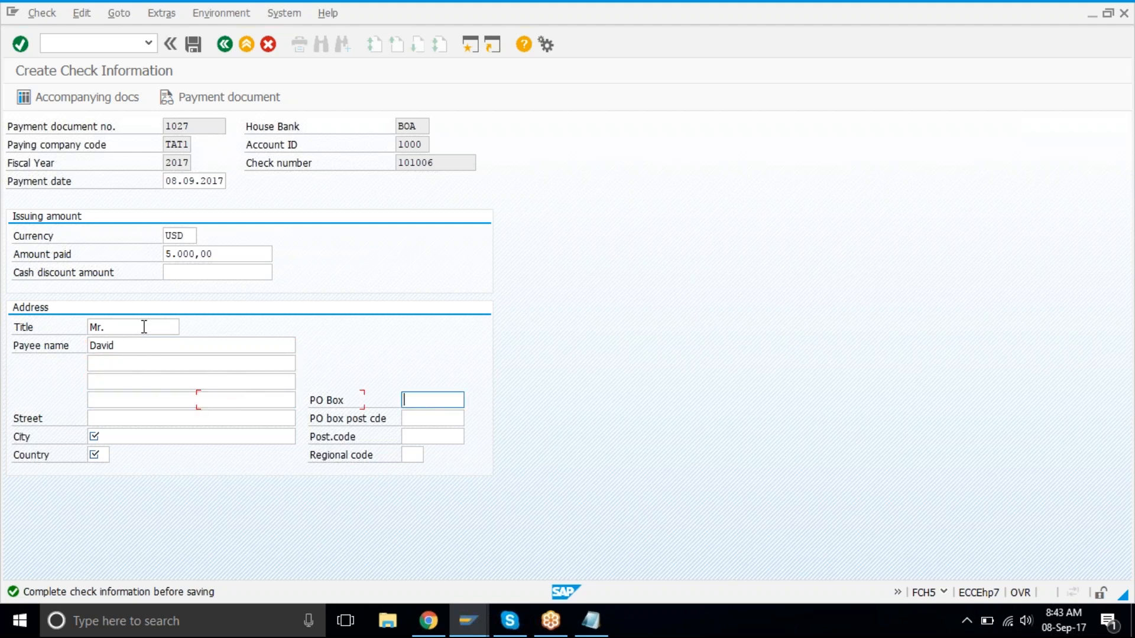
{"action": "key", "text": "Tab"}
{"action": "type", "text": "c"}
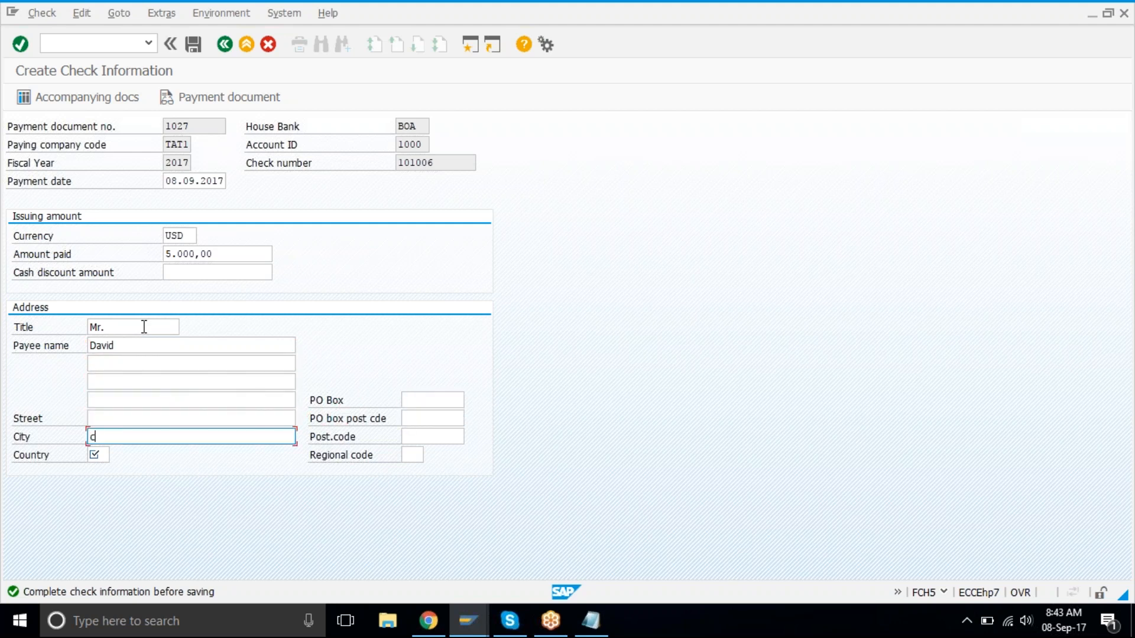
{"action": "type", "text": "alifornia"}
{"action": "key", "text": "Tab"}
{"action": "key", "text": "Tab"}
{"action": "type", "text": "us"}
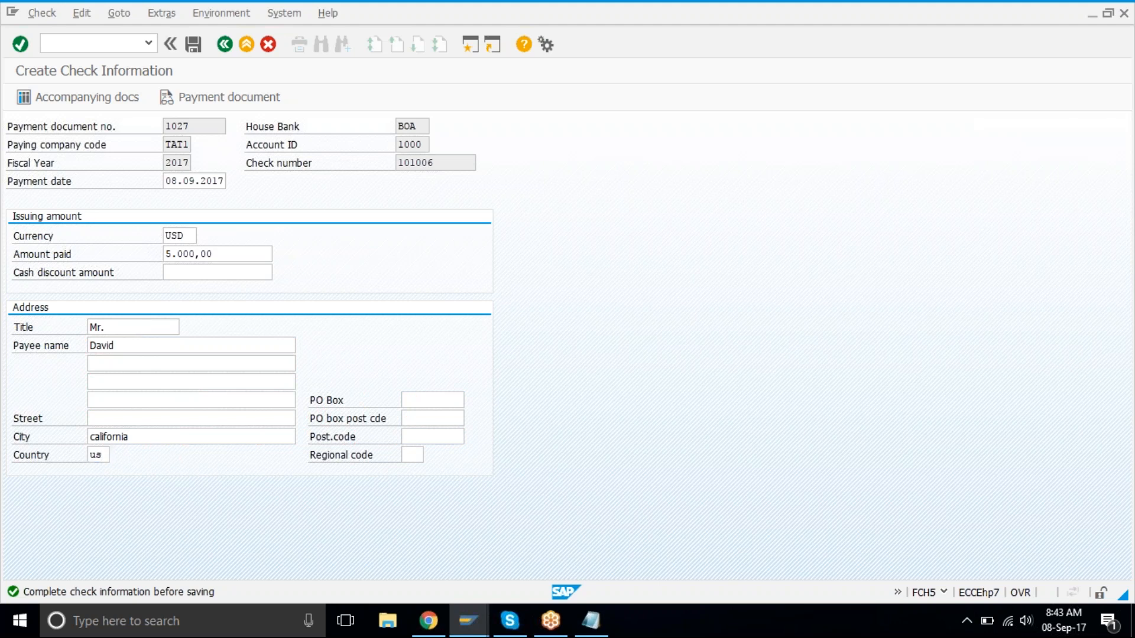
{"action": "key", "text": "ctrl+s"}
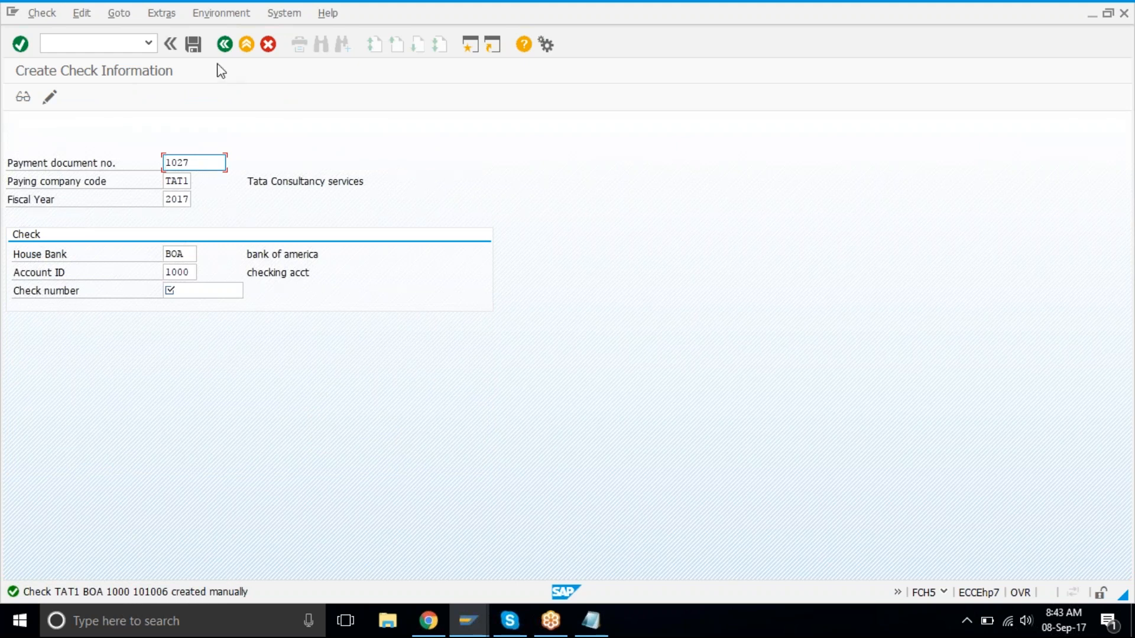
- Open the FCHN check register and run it for company code TAT1
{"action": "left_click", "coordinate": [247, 45]}
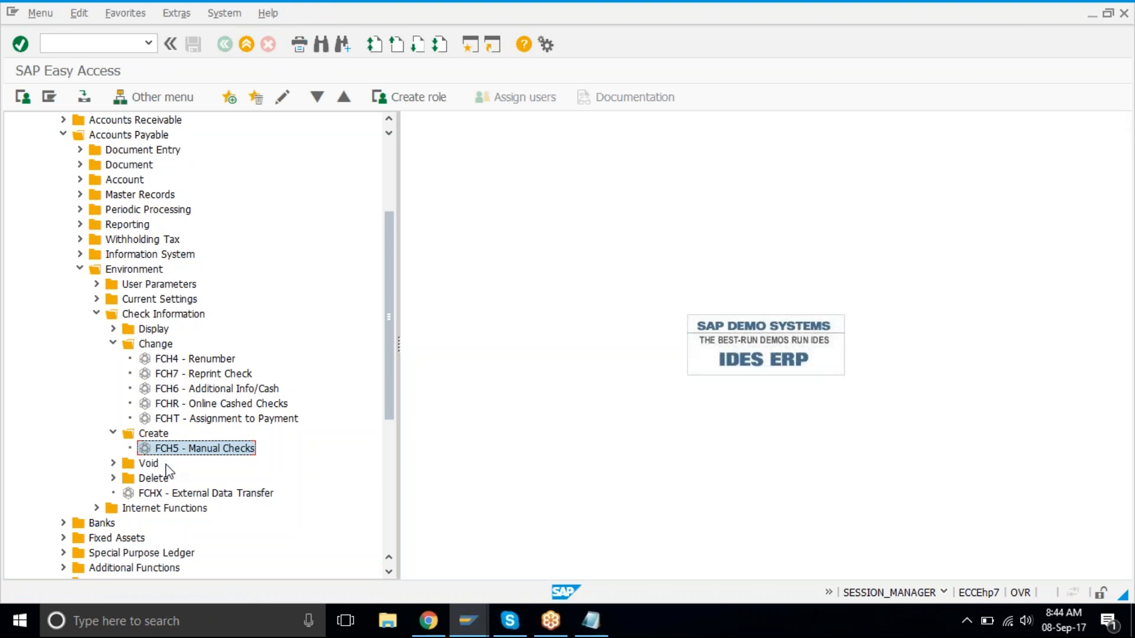
{"action": "left_click", "coordinate": [113, 328]}
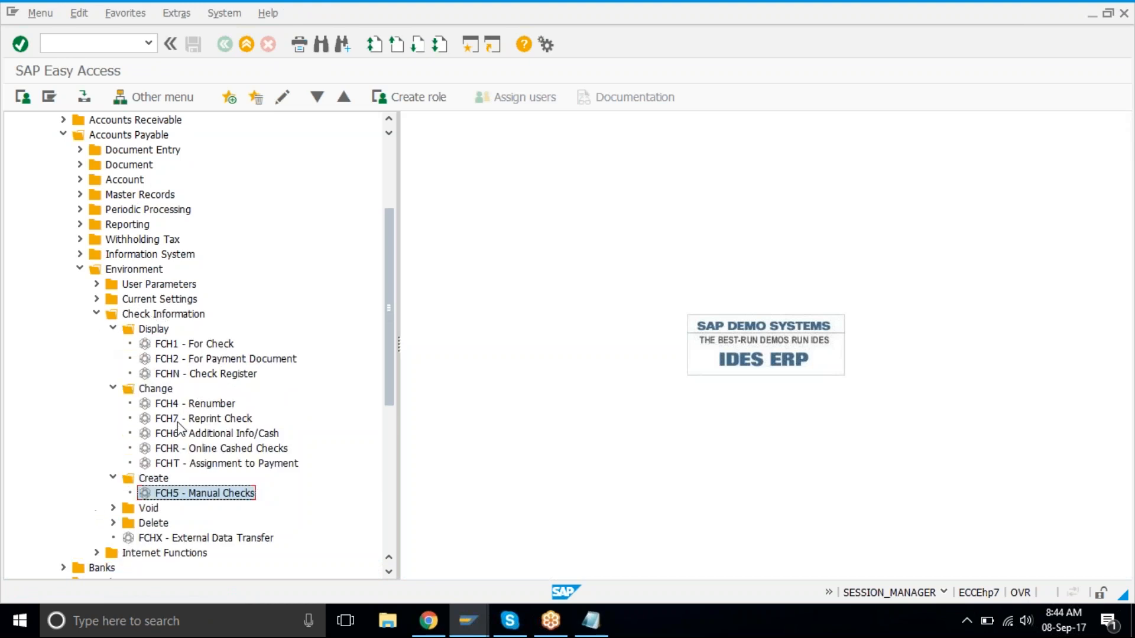
{"action": "left_click", "coordinate": [215, 374]}
{"action": "double_click", "coordinate": [215, 374]}
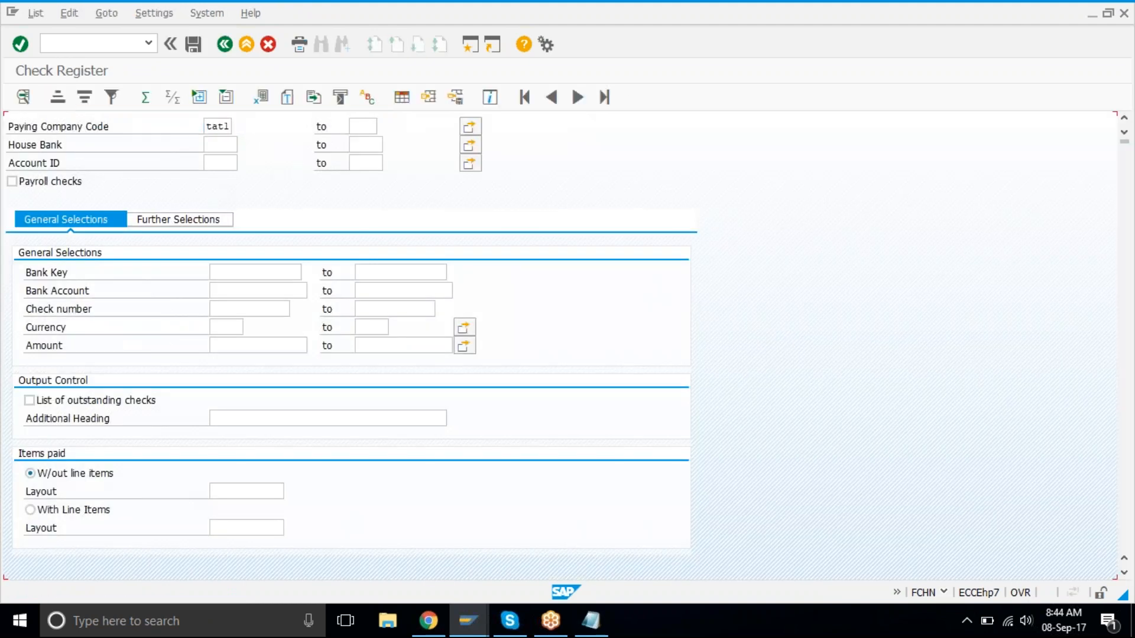
{"action": "key", "text": "F8"}
- Review the register to confirm manual check 101006 and its recipient, then exit the report
{"action": "left_click_drag", "start_coordinate": [187, 278], "coordinate": [464, 368]}
{"action": "left_click", "coordinate": [470, 372]}
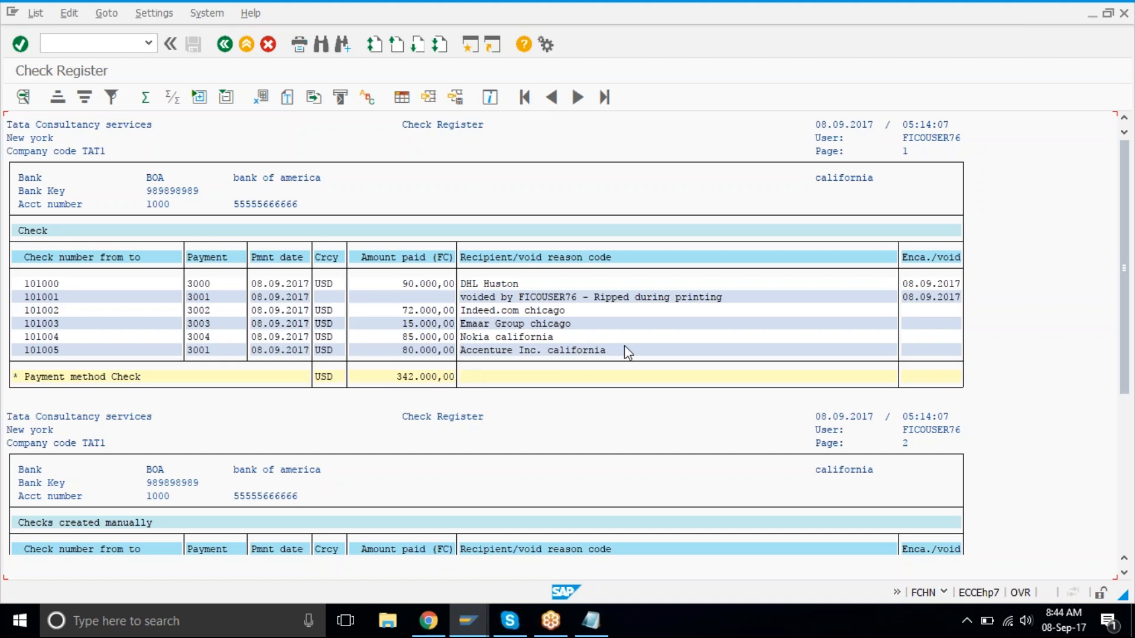
{"action": "scroll", "coordinate": [547, 467], "scroll_direction": "down", "scroll_amount": 1}
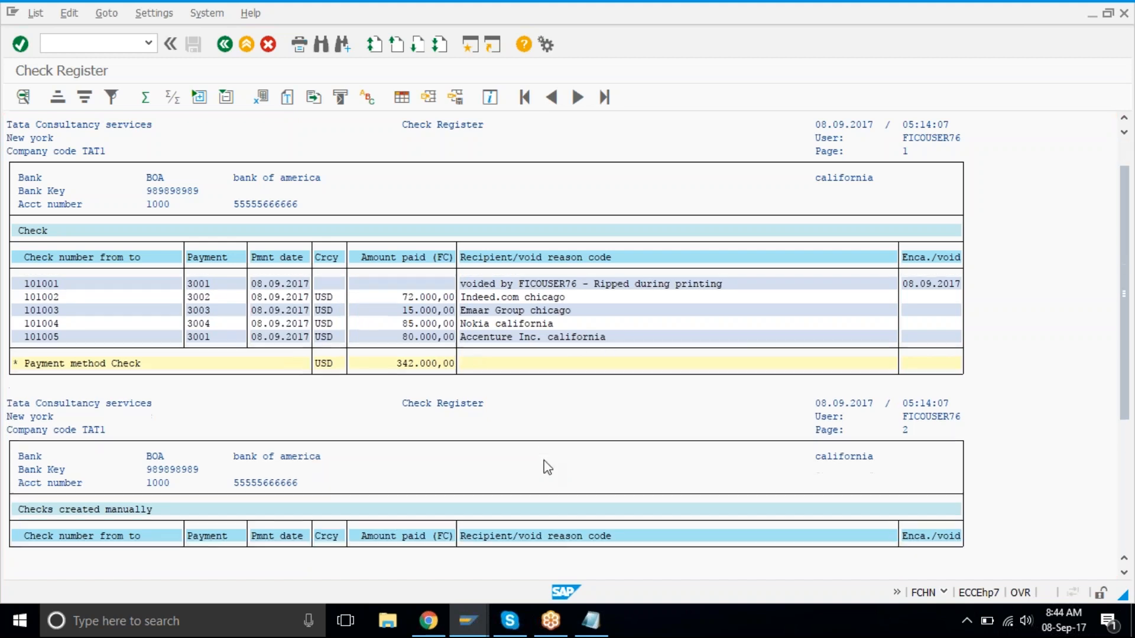
{"action": "scroll", "coordinate": [547, 468], "scroll_direction": "down", "scroll_amount": 2}
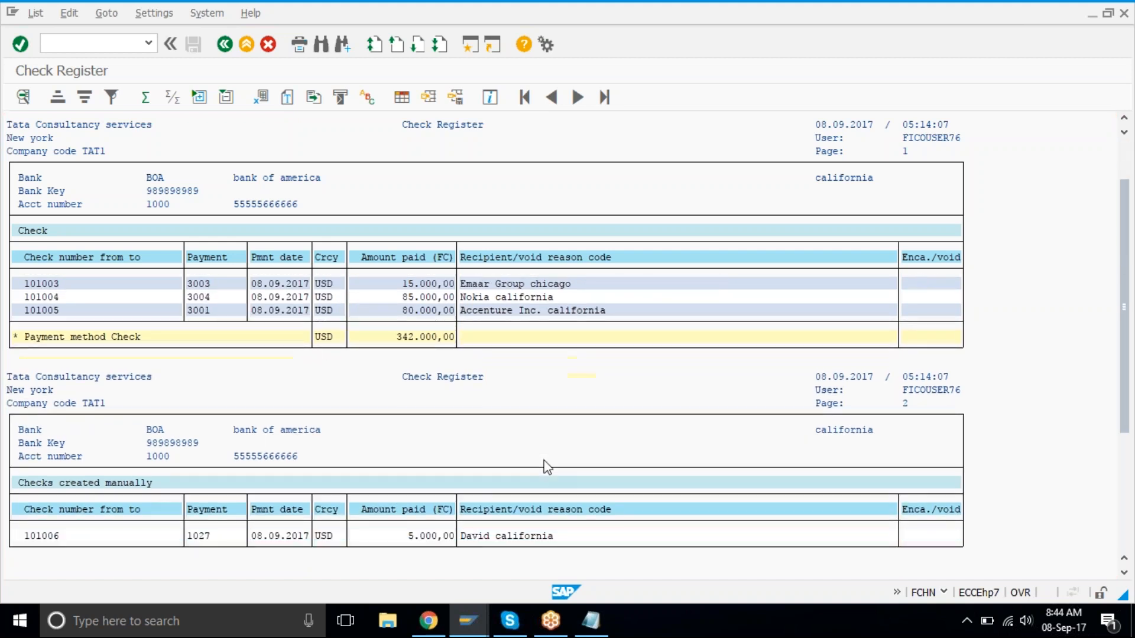
{"action": "scroll", "coordinate": [547, 467], "scroll_direction": "down", "scroll_amount": 3}
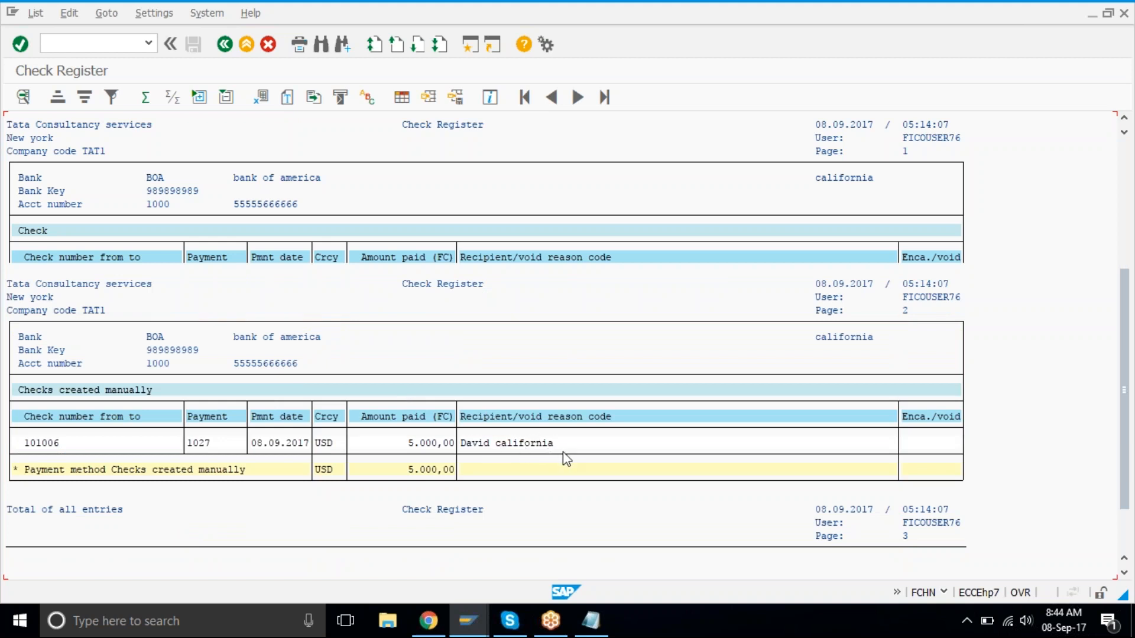
{"action": "left_click_drag", "start_coordinate": [559, 448], "coordinate": [161, 452]}
{"action": "scroll", "coordinate": [356, 301], "scroll_direction": "up", "scroll_amount": 2}
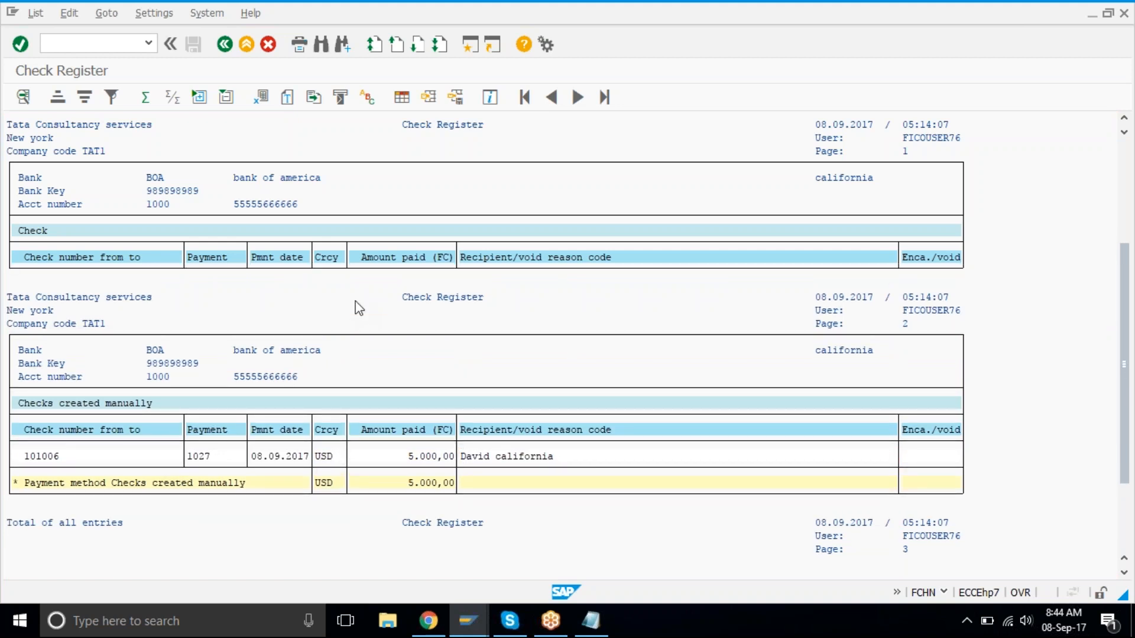
{"action": "scroll", "coordinate": [359, 308], "scroll_direction": "up", "scroll_amount": 1}
{"action": "scroll", "coordinate": [357, 307], "scroll_direction": "up", "scroll_amount": 3}
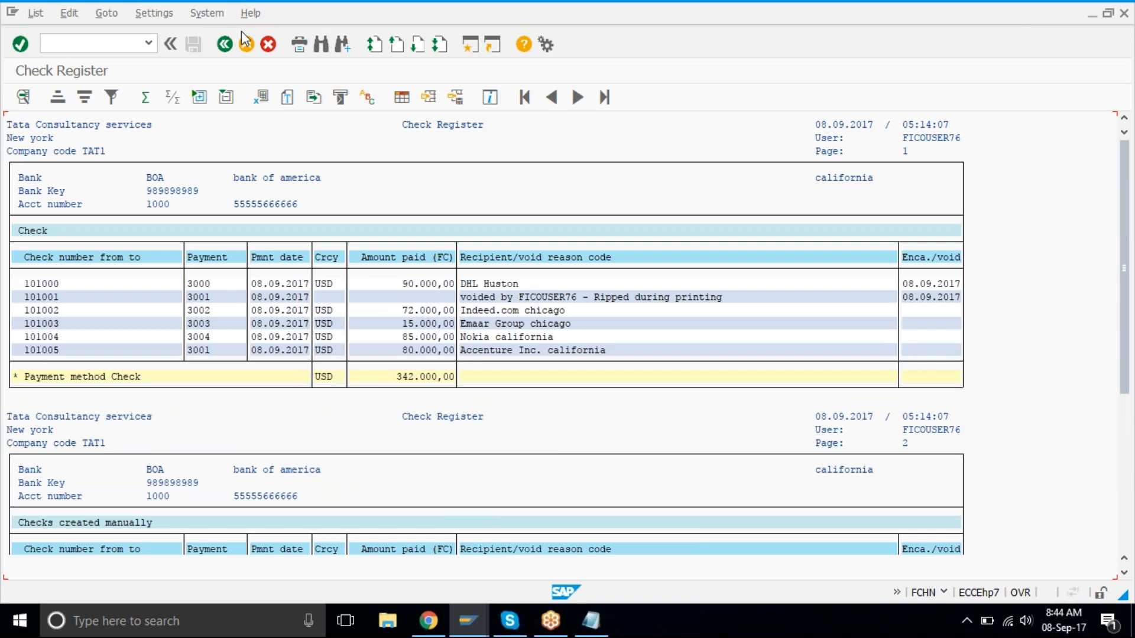
{"action": "left_click", "coordinate": [243, 47]}
{"action": "left_click", "coordinate": [243, 47]}
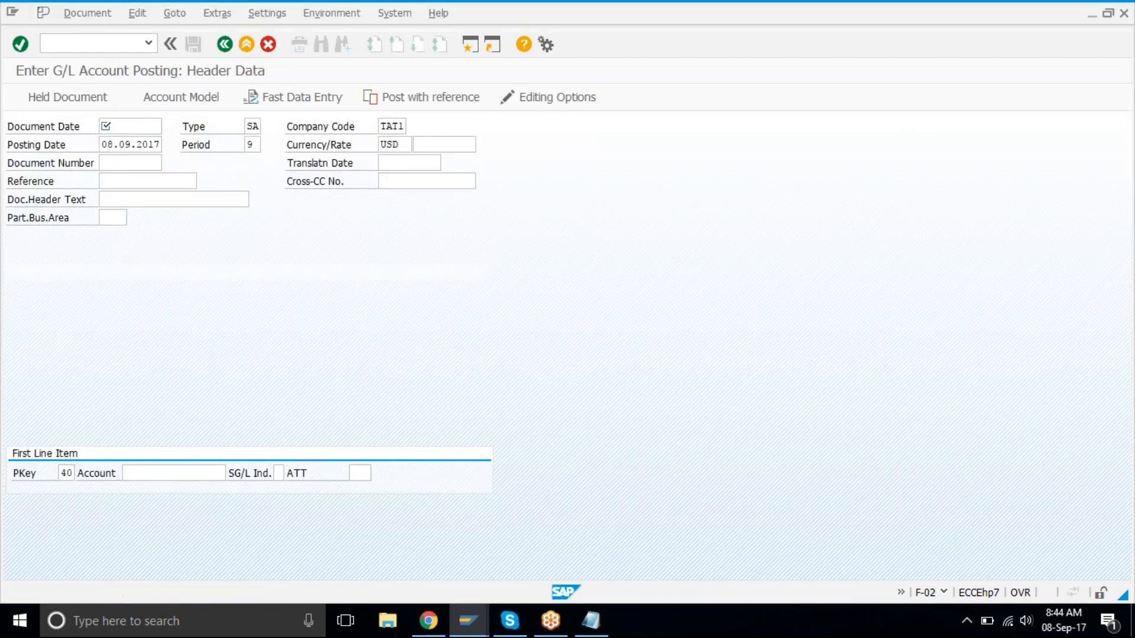
- Exit the F-02 posting without saving and log off SAP
{"action": "key", "text": "F3"}
{"action": "left_click", "coordinate": [242, 335]}
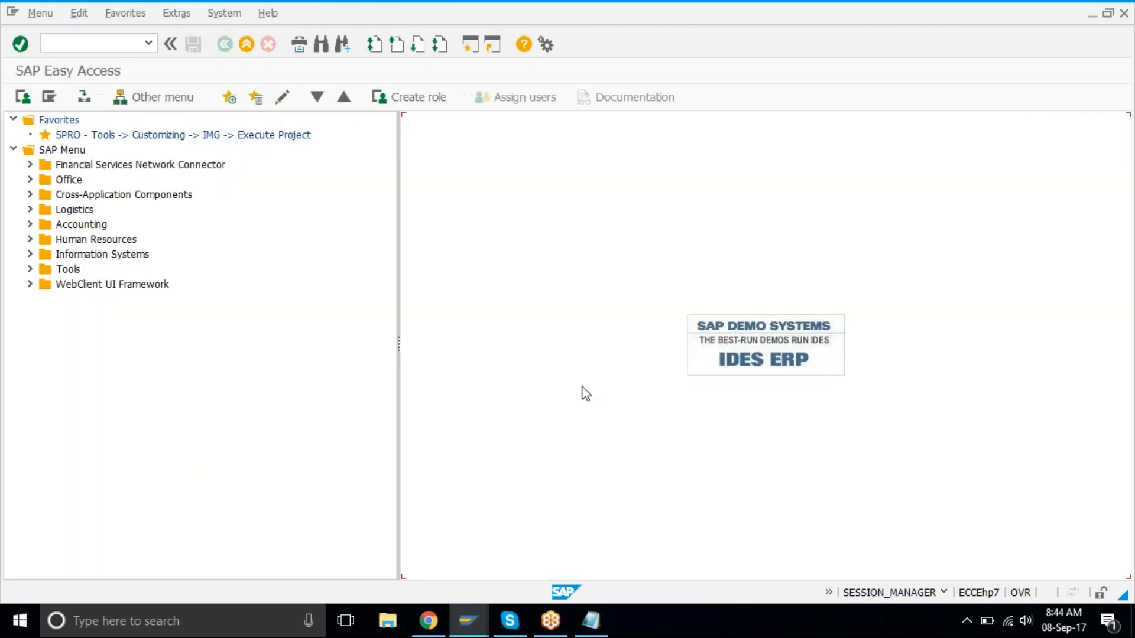
{"action": "left_click_drag", "start_coordinate": [398, 344], "coordinate": [335, 347]}
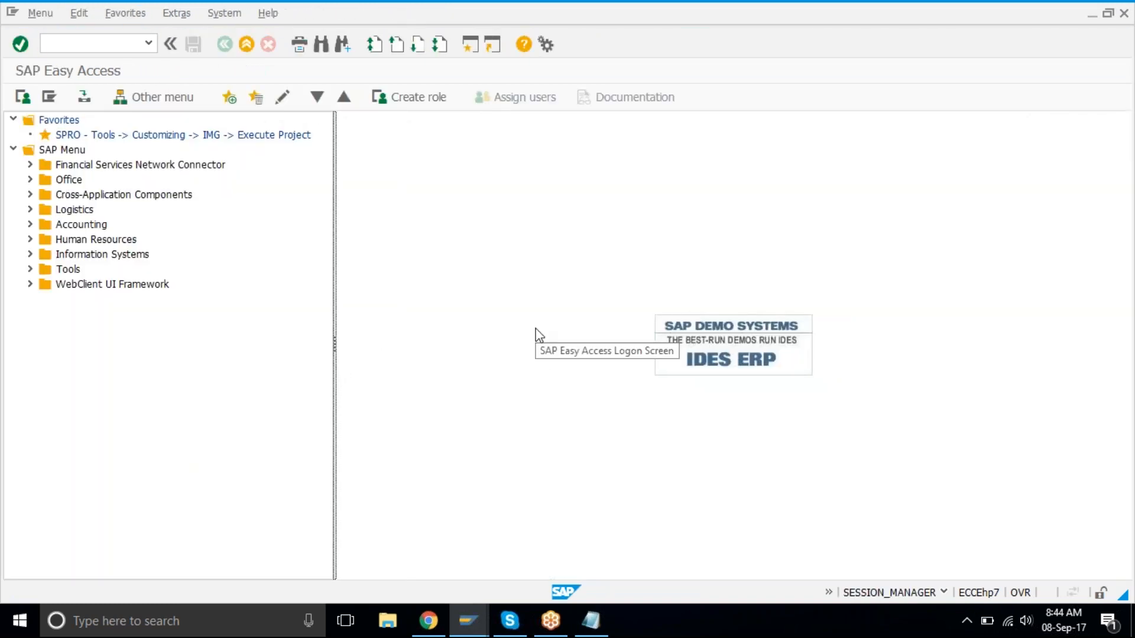
{"action": "left_click", "coordinate": [219, 14]}
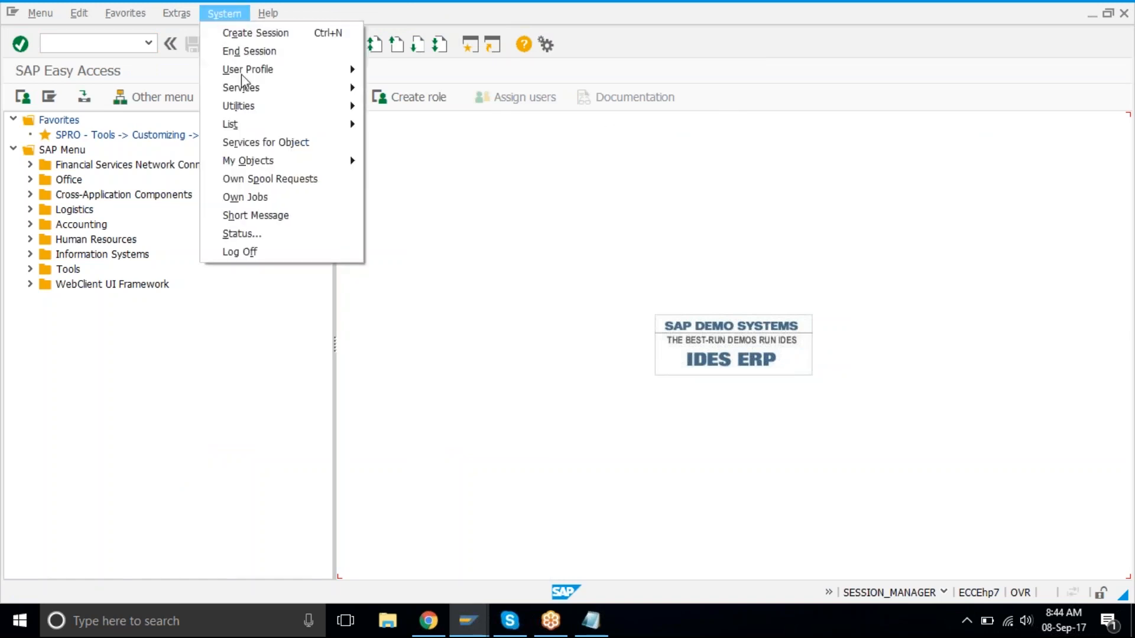
{"action": "left_click", "coordinate": [311, 256]}
{"action": "left_click", "coordinate": [175, 305]}
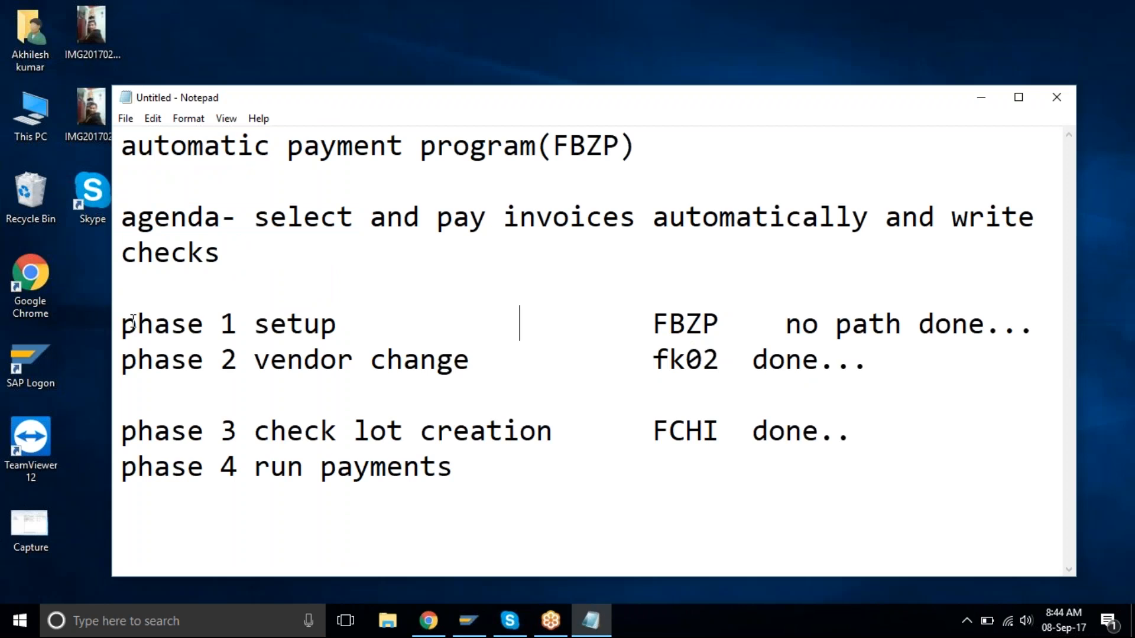
- Delete all the Notepad agenda text, quit Notepad, and close SAP Logon
{"action": "left_click_drag", "start_coordinate": [120, 324], "coordinate": [730, 490]}
{"action": "left_click", "coordinate": [730, 490]}
{"action": "left_click_drag", "start_coordinate": [532, 480], "coordinate": [121, 147]}
{"action": "key", "text": "Delete"}
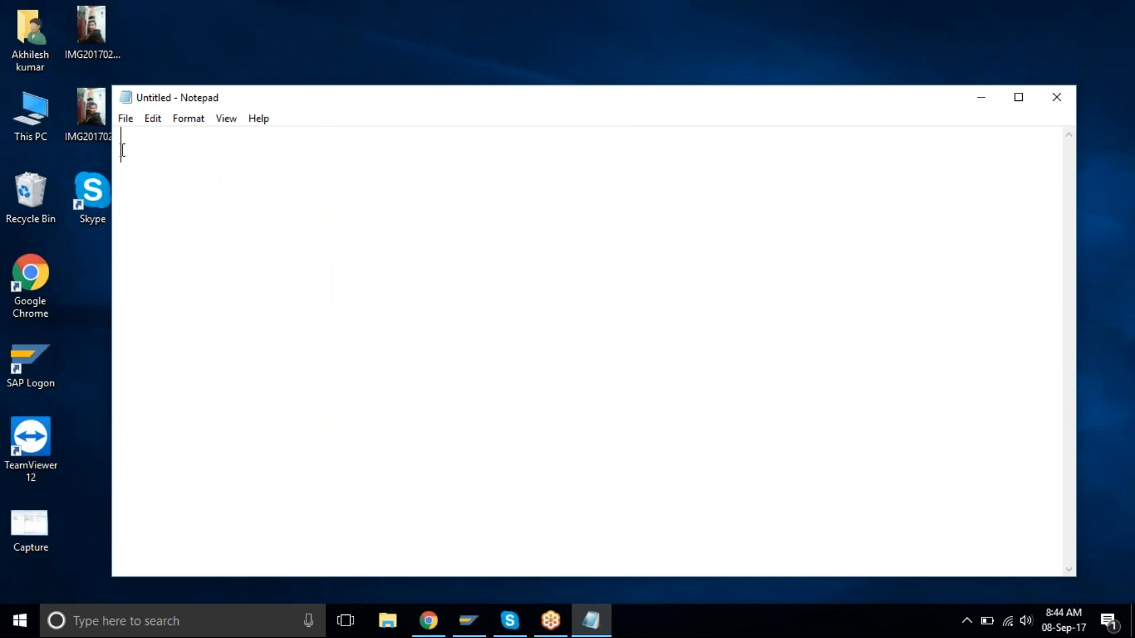
{"action": "left_click", "coordinate": [126, 118]}
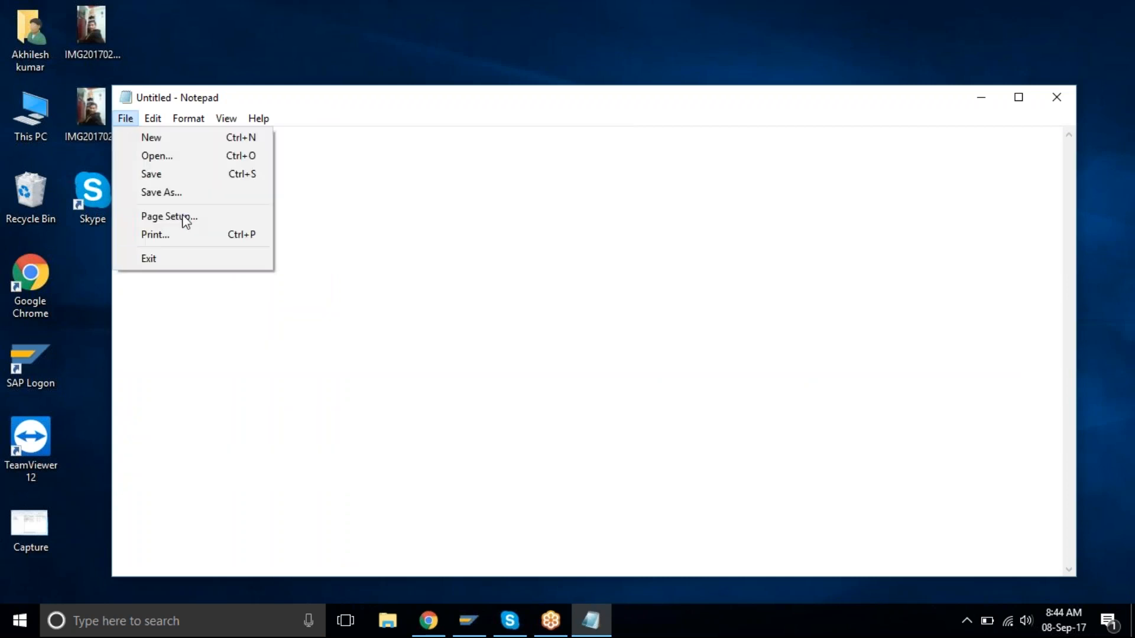
{"action": "left_click", "coordinate": [196, 262]}
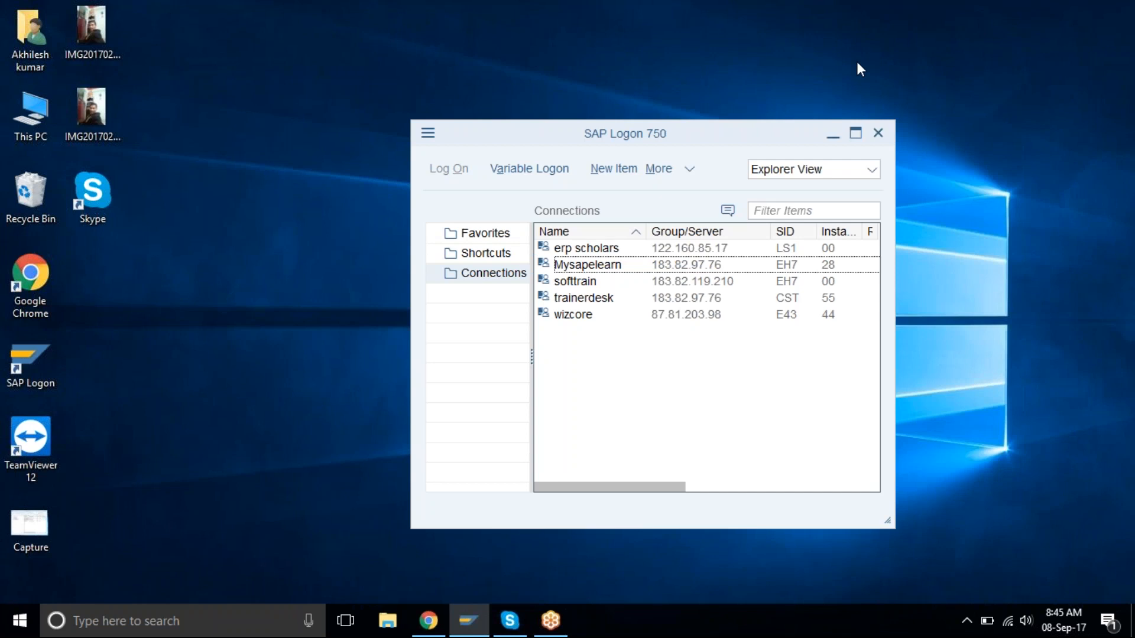
{"action": "left_click", "coordinate": [752, 137]}
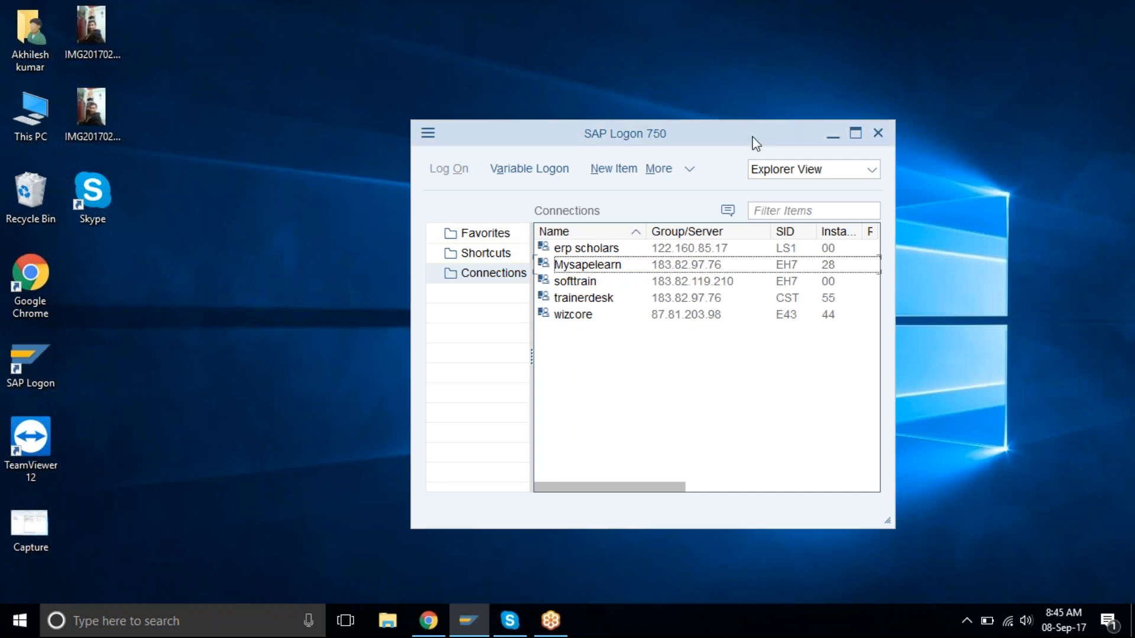
{"action": "left_click", "coordinate": [878, 134]}
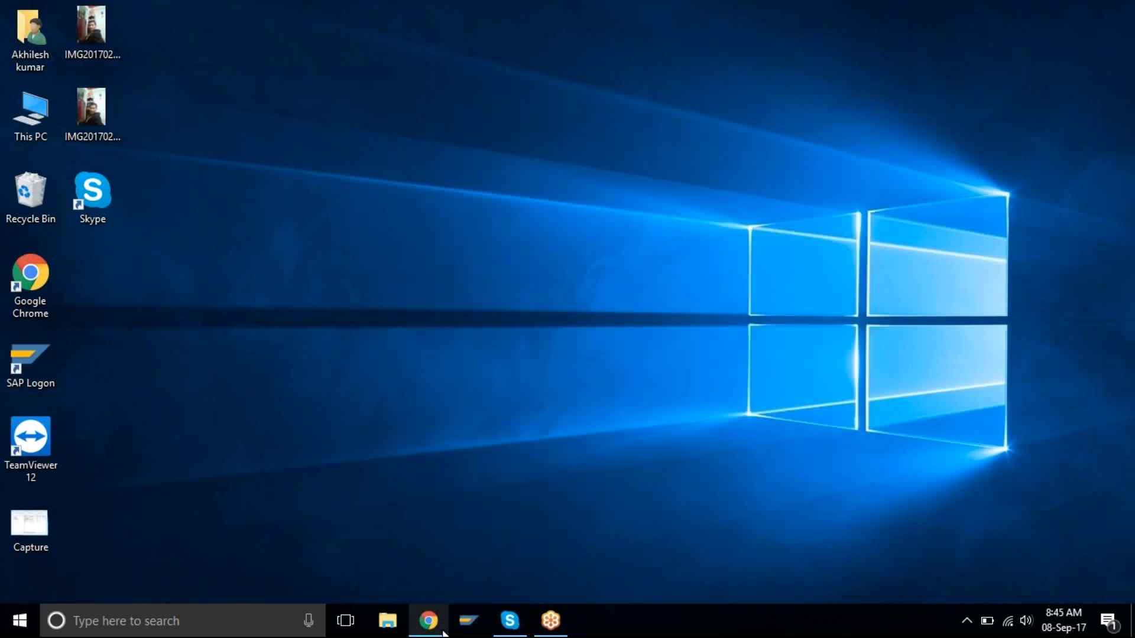
- Return to the browser and open the classs material folder in My Drive
{"action": "left_click", "coordinate": [427, 620]}
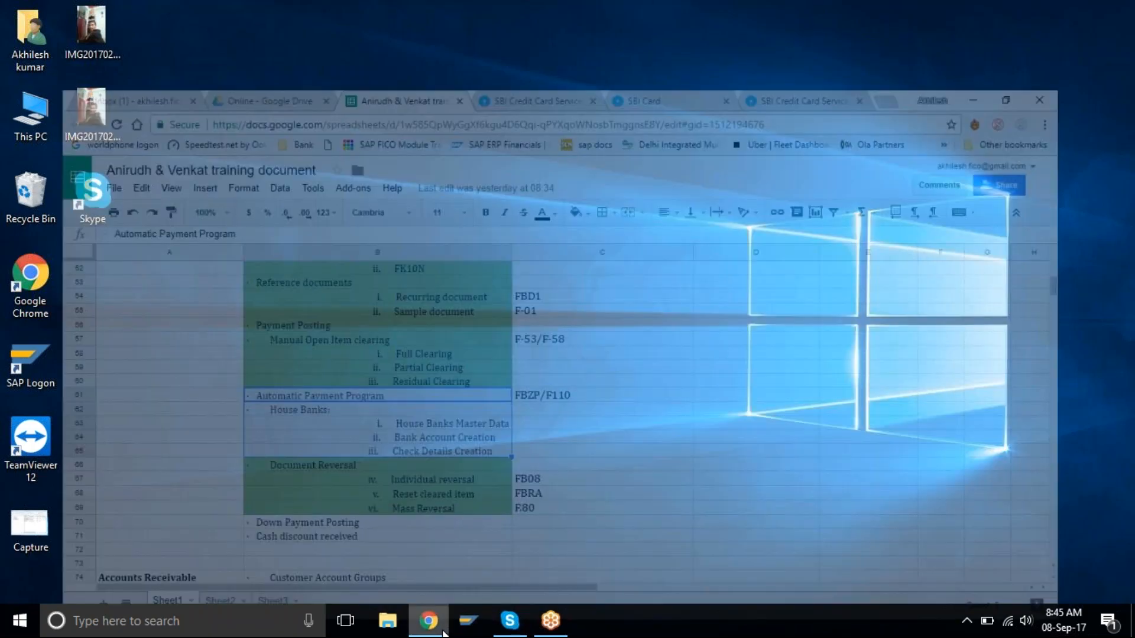
{"action": "left_click", "coordinate": [273, 155]}
{"action": "left_click", "coordinate": [390, 269]}
{"action": "double_click", "coordinate": [390, 269]}
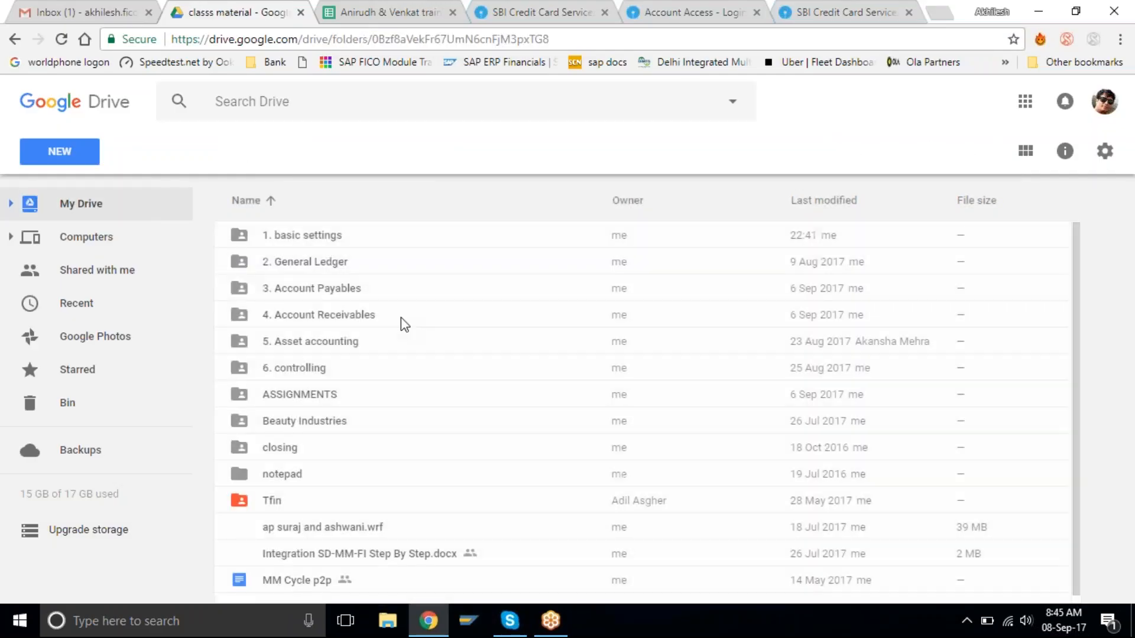
- Share the 3. Account Payables folder with three contacts
{"action": "left_click", "coordinate": [386, 296]}
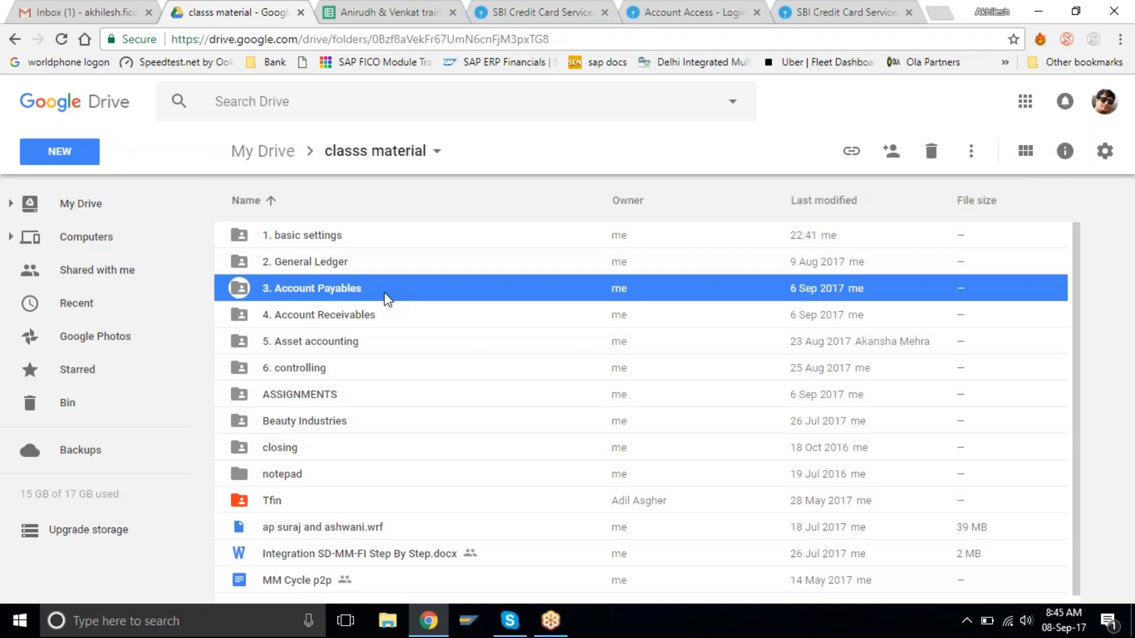
{"action": "right_click", "coordinate": [386, 299]}
{"action": "left_click", "coordinate": [469, 329]}
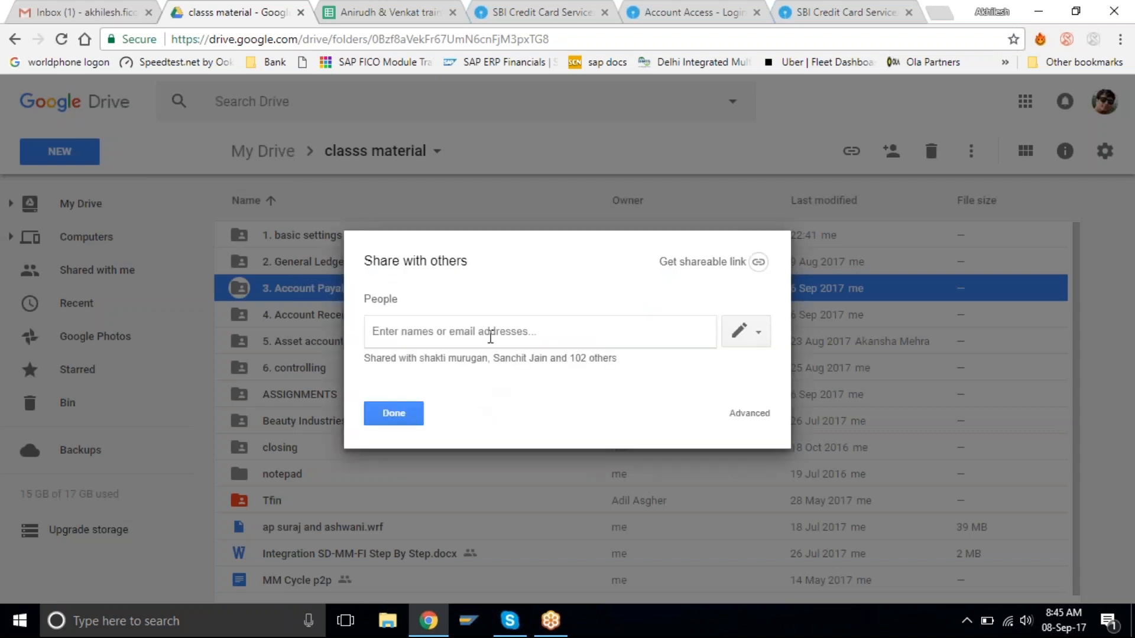
{"action": "type", "text": "venky"}
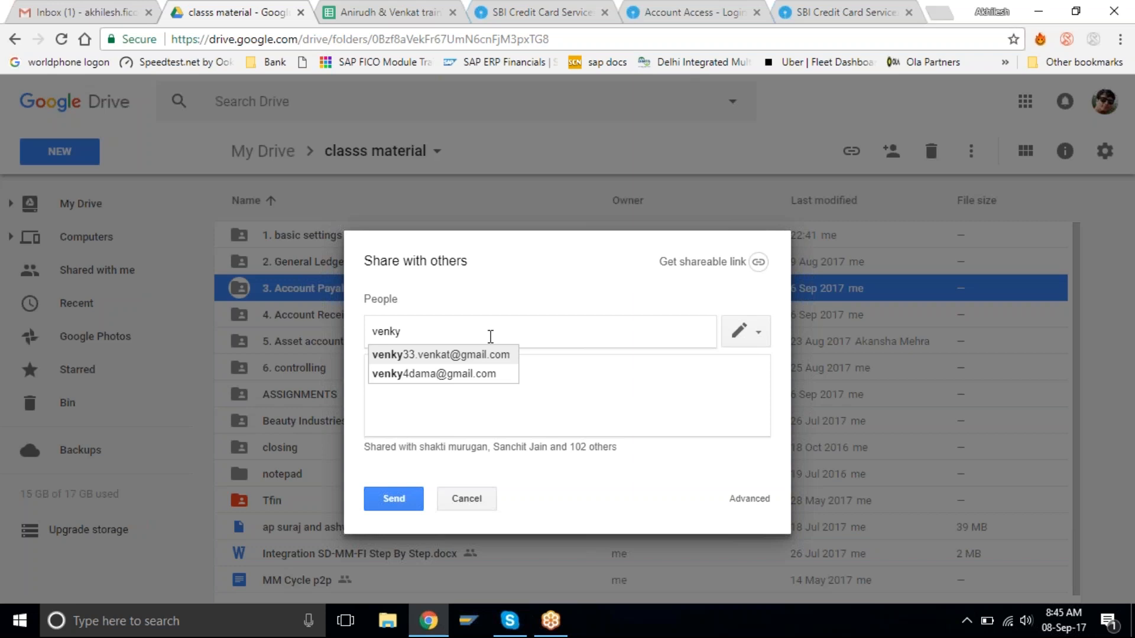
{"action": "key", "text": "Down"}
{"action": "key", "text": "Return"}
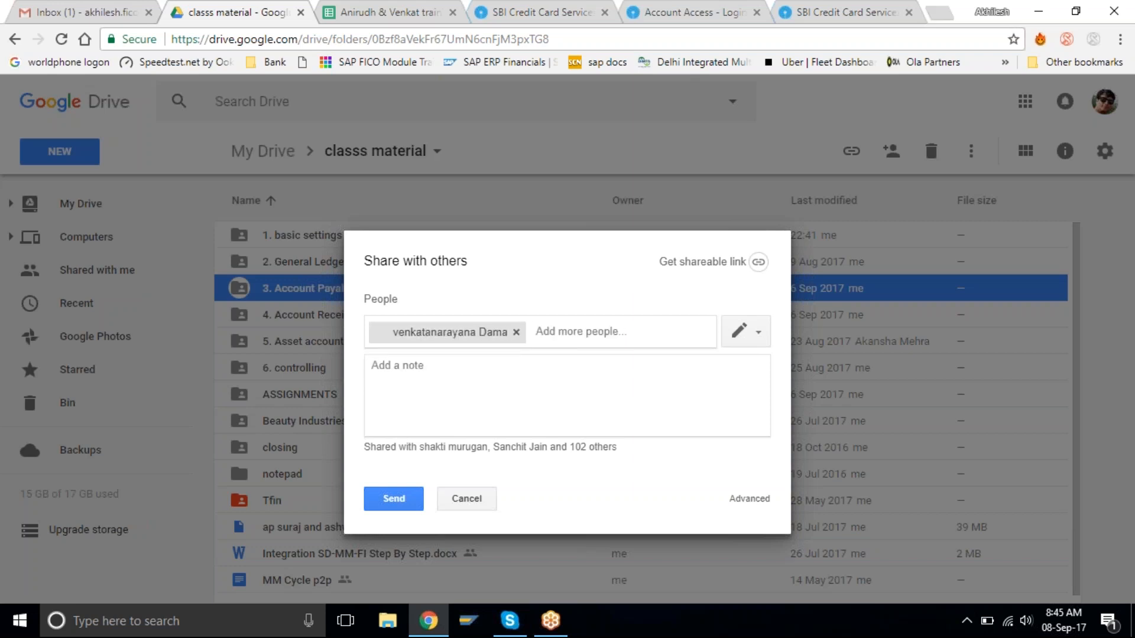
{"action": "type", "text": "anir"}
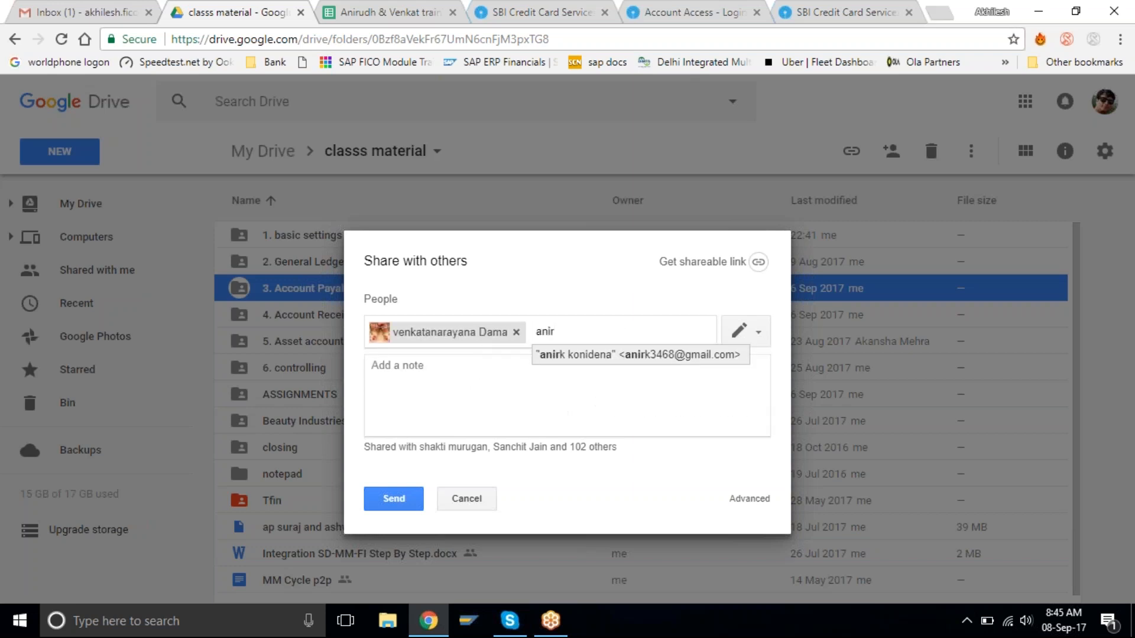
{"action": "key", "text": "Return"}
{"action": "type", "text": "kin"}
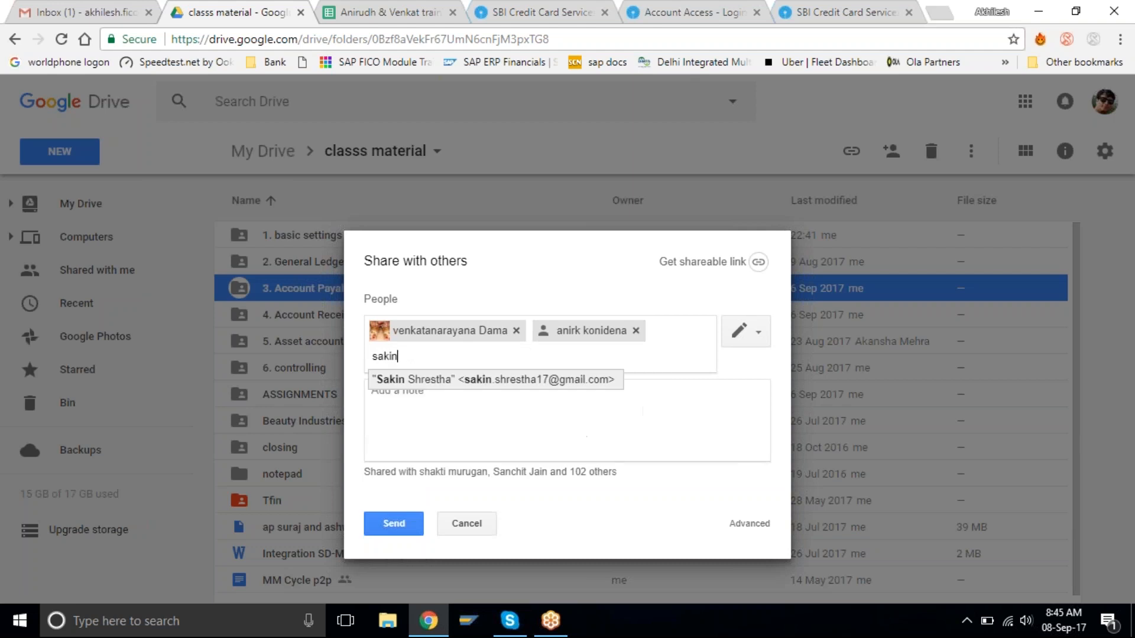
{"action": "left_click", "coordinate": [502, 379]}
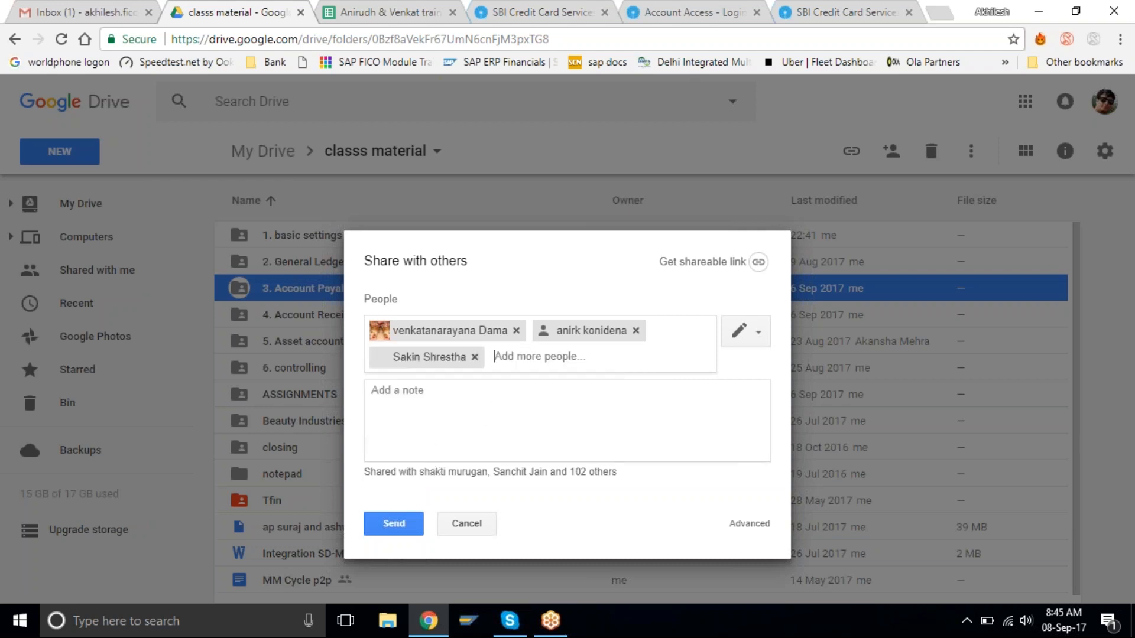
{"action": "left_click", "coordinate": [394, 523]}
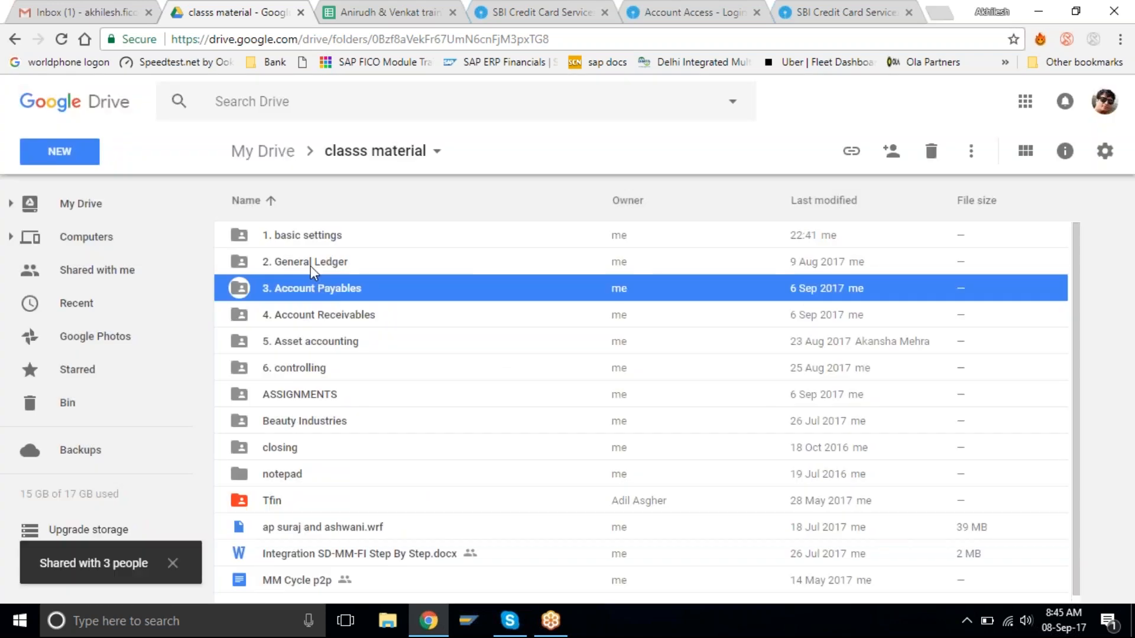
- Share the 2. General Ledger folder with the same three contacts
{"action": "left_click", "coordinate": [311, 266]}
{"action": "right_click", "coordinate": [310, 266]}
{"action": "left_click", "coordinate": [387, 331]}
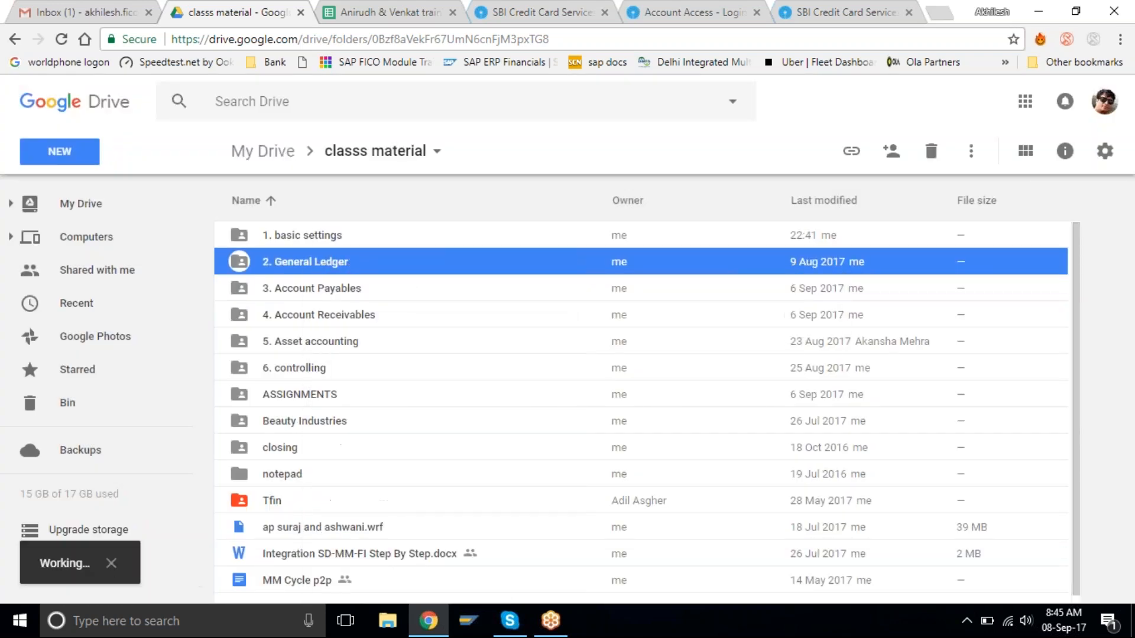
{"action": "type", "text": "venky"}
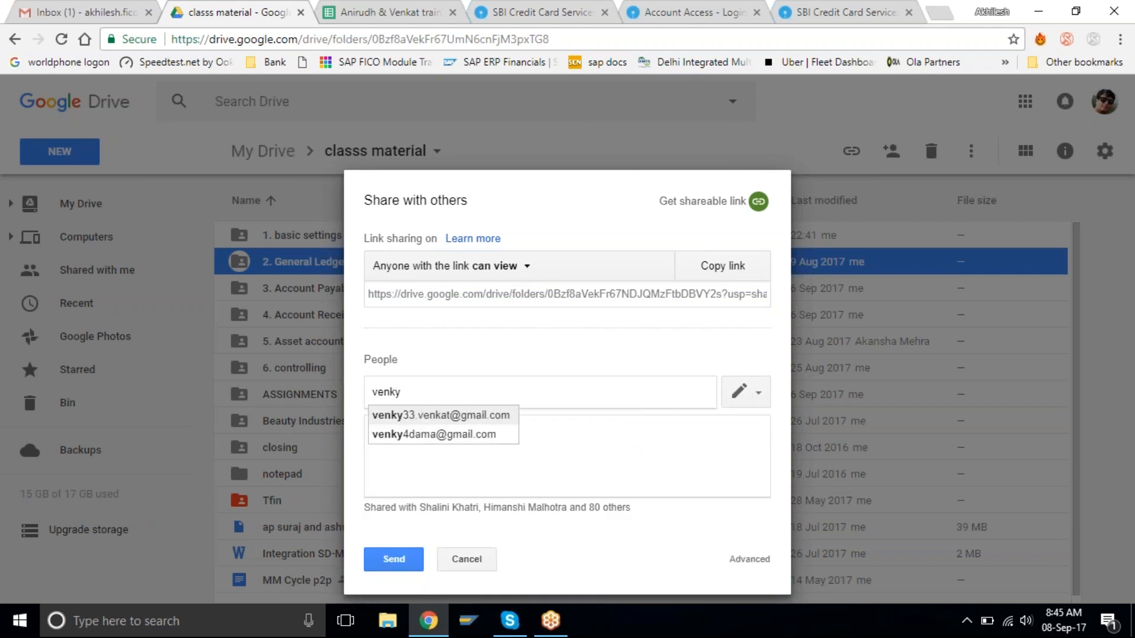
{"action": "key", "text": "Down"}
{"action": "key", "text": "Return"}
{"action": "type", "text": "aniru"}
{"action": "key", "text": "BackSpace"}
{"action": "key", "text": "Return"}
{"action": "type", "text": "sakin"}
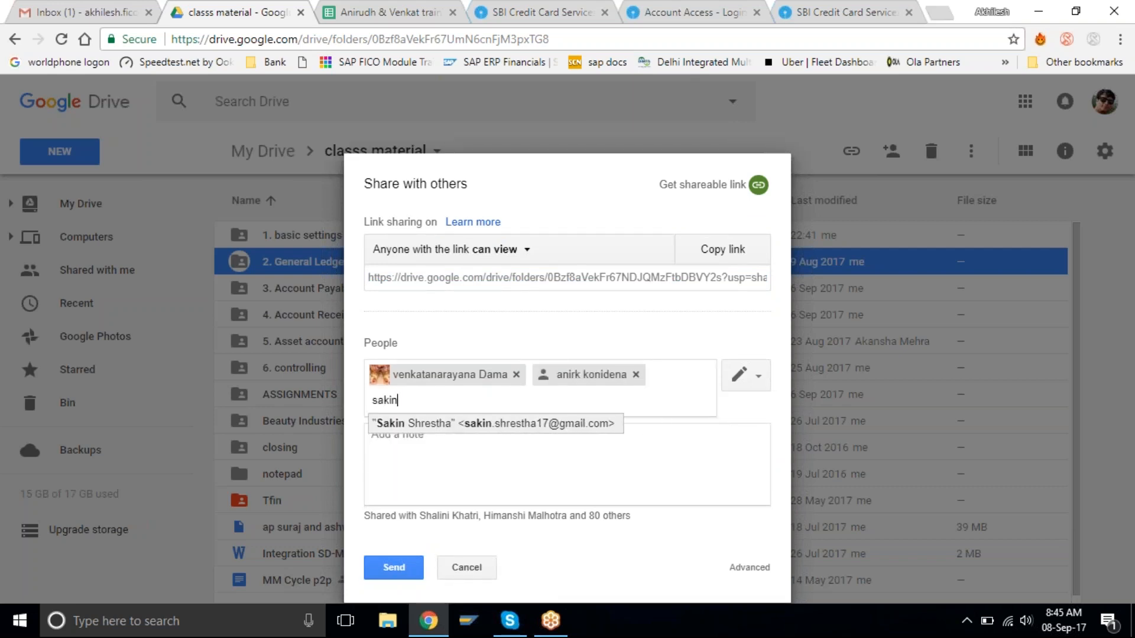
{"action": "key", "text": "Return"}
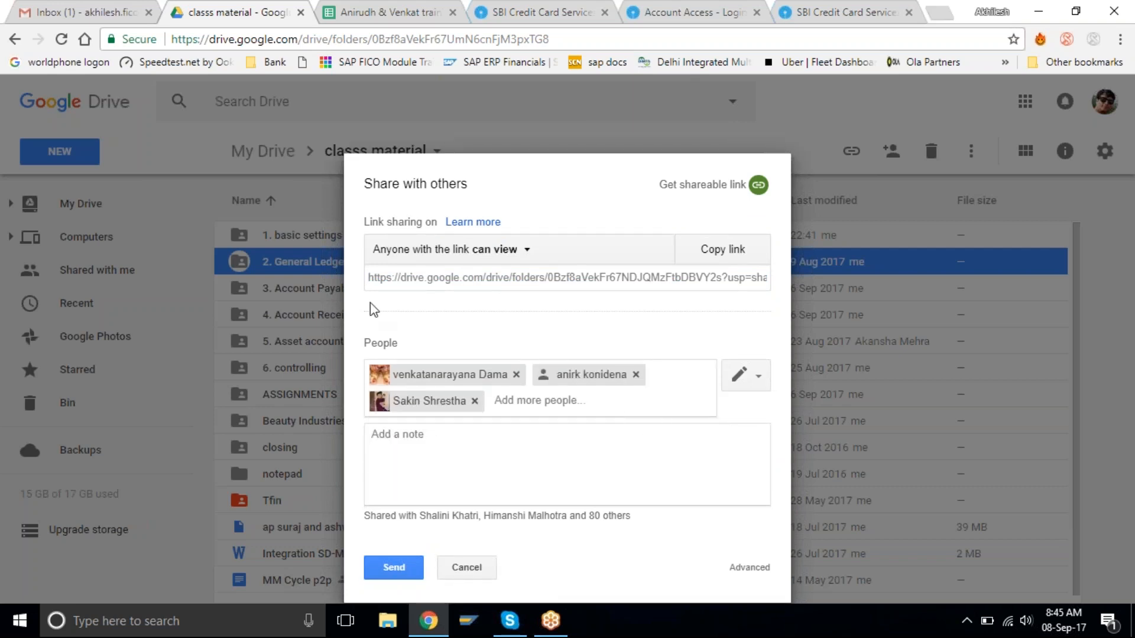
{"action": "left_click", "coordinate": [394, 566]}
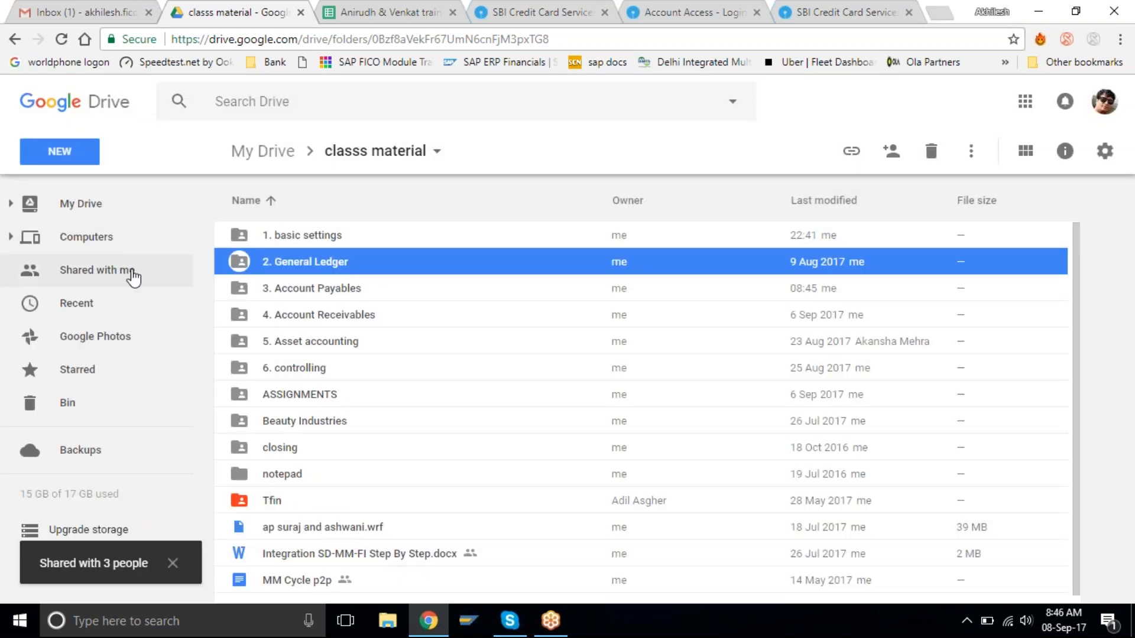
- Go through 3. Account Payables and 09 Automatic payment program to open the config and payment run document
{"action": "double_click", "coordinate": [402, 288]}
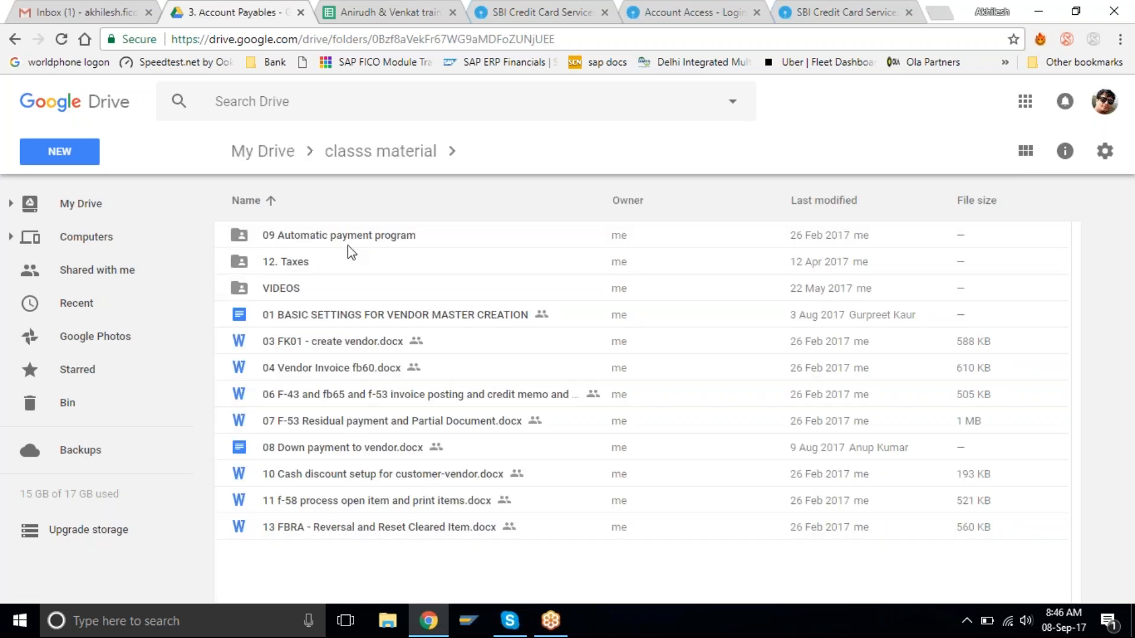
{"action": "left_click", "coordinate": [348, 242]}
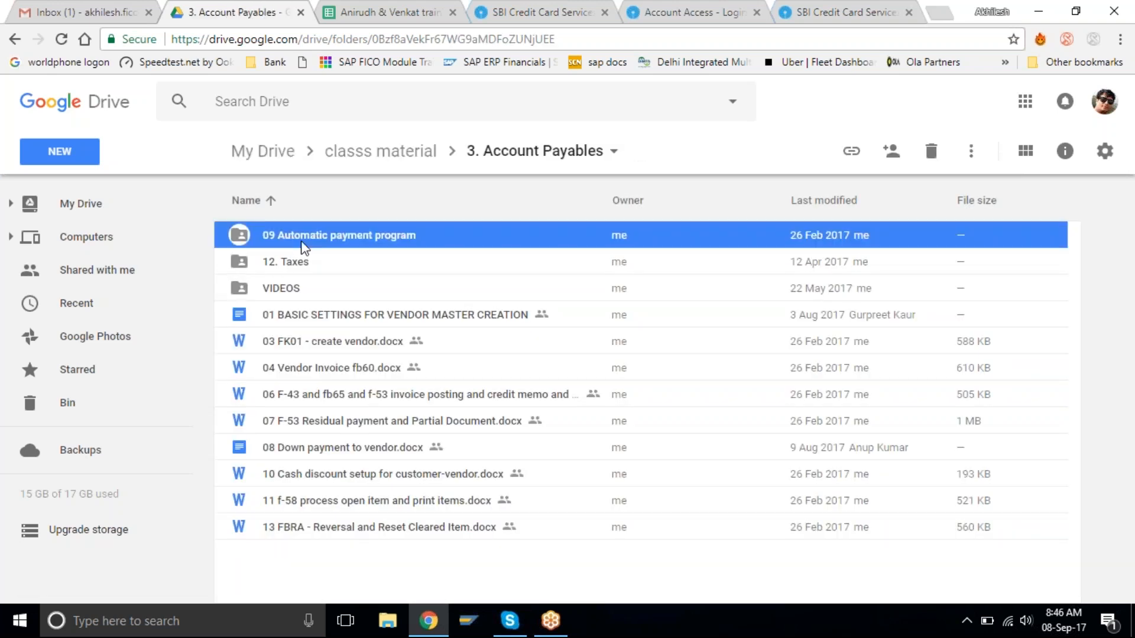
{"action": "double_click", "coordinate": [425, 237]}
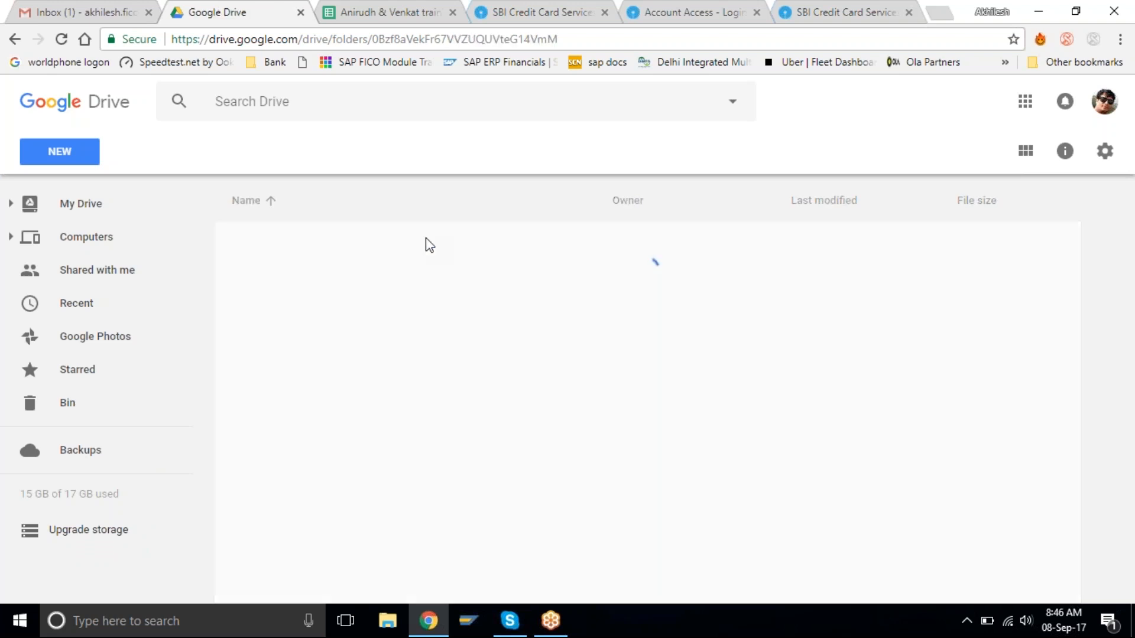
{"action": "left_click", "coordinate": [455, 241]}
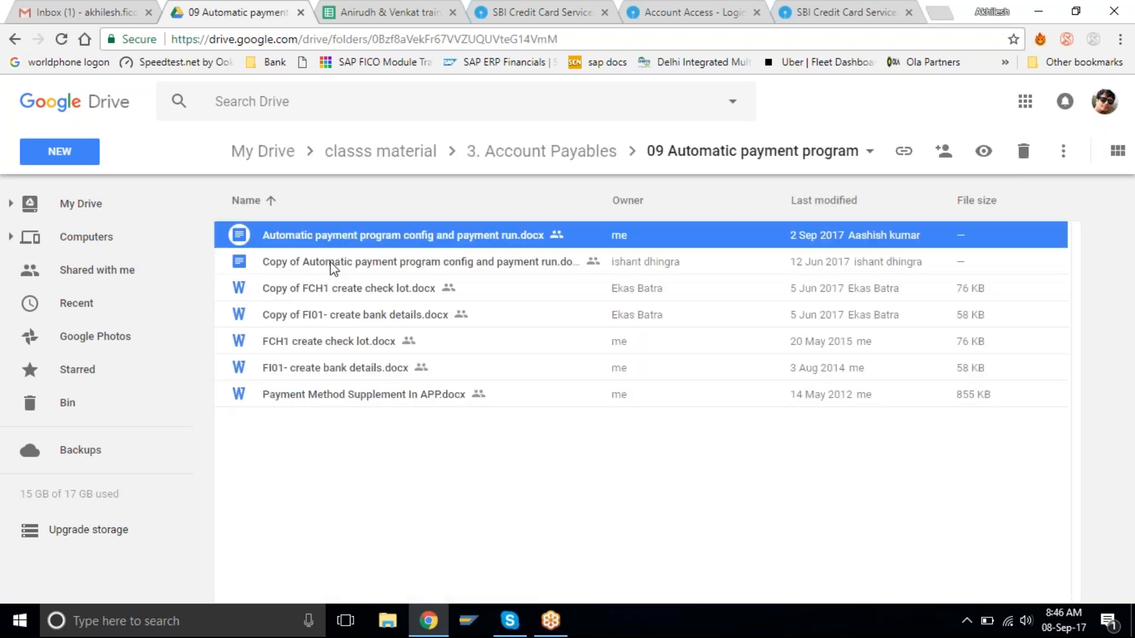
{"action": "double_click", "coordinate": [479, 242]}
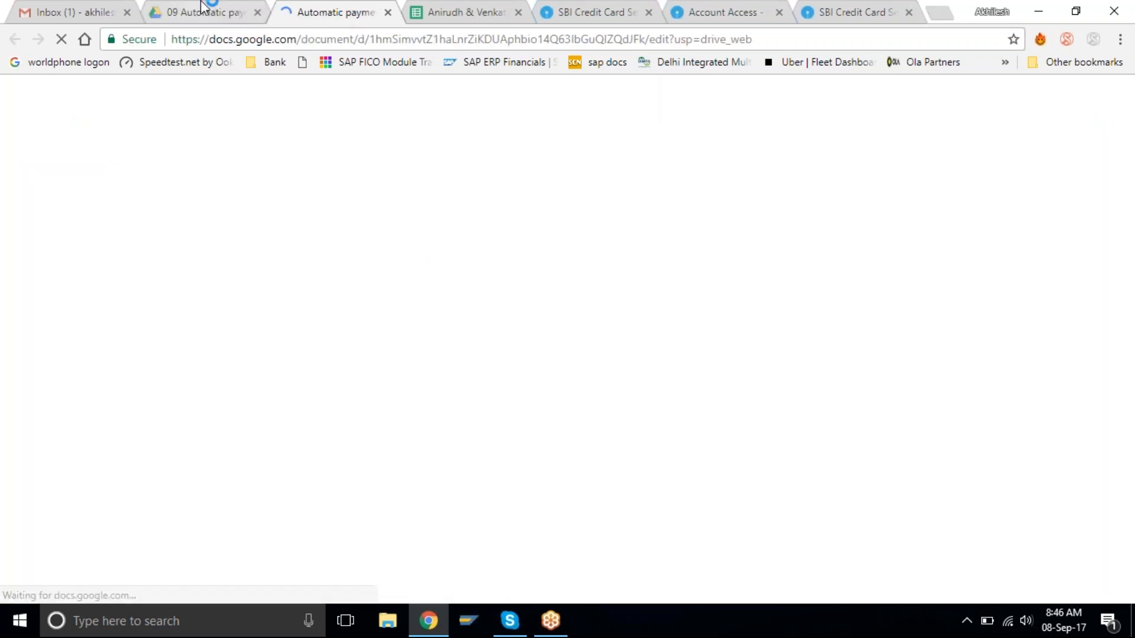
- In the payment run document, correct 'postion' to 'position'
{"action": "left_click", "coordinate": [204, 12]}
{"action": "left_click", "coordinate": [374, 12]}
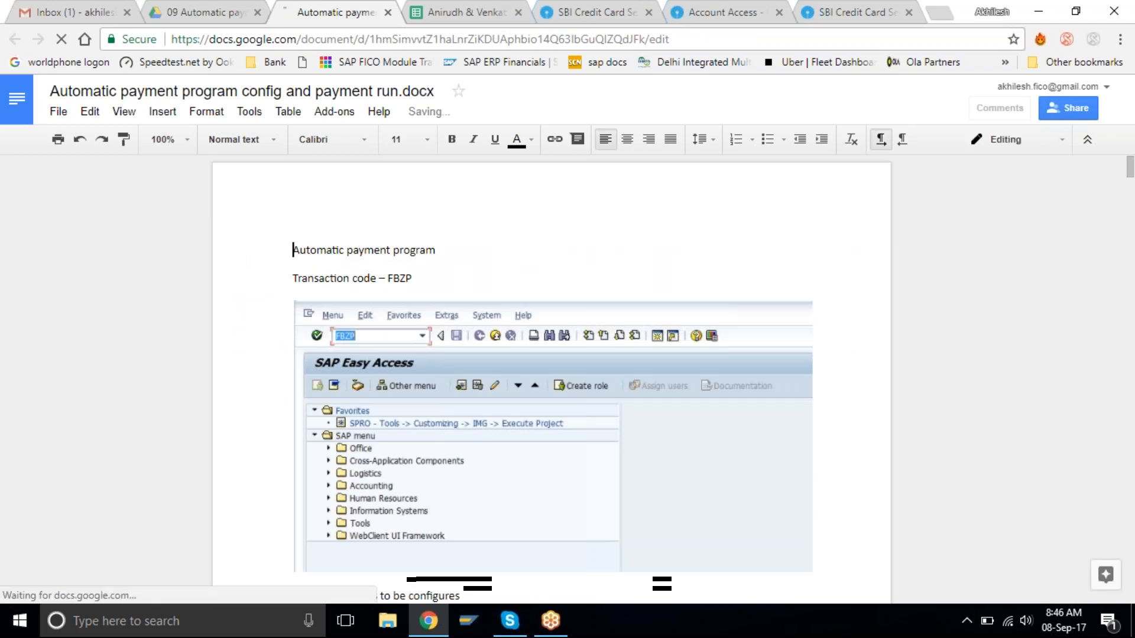
{"action": "scroll", "coordinate": [551, 378], "scroll_direction": "down", "scroll_amount": 10}
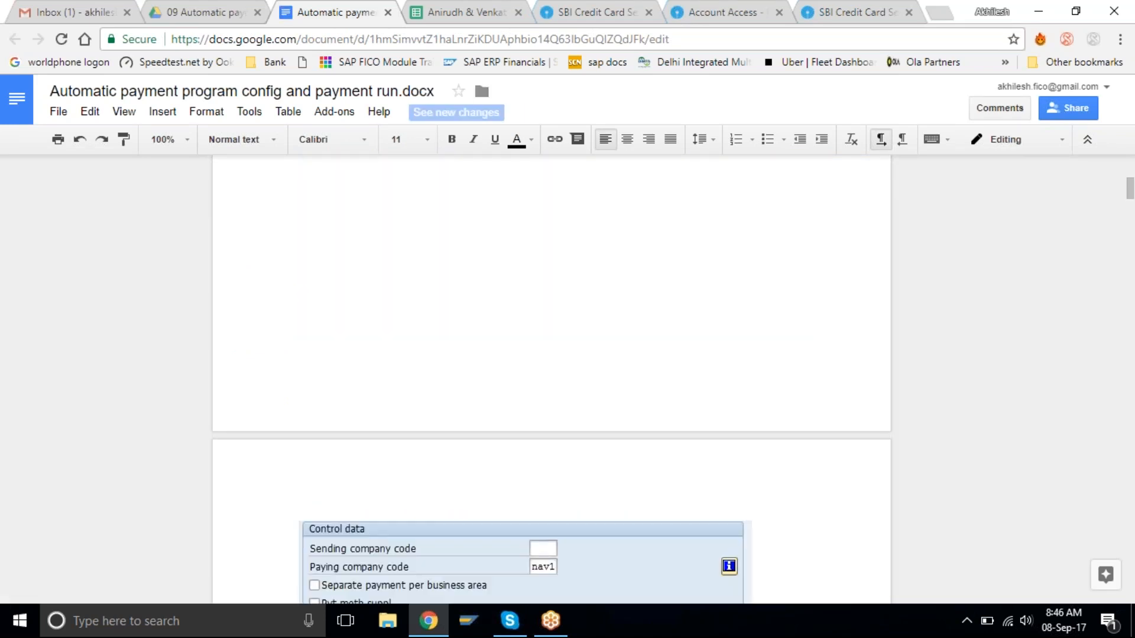
{"action": "scroll", "coordinate": [551, 378], "scroll_direction": "down", "scroll_amount": 10}
{"action": "scroll", "coordinate": [551, 378], "scroll_direction": "down", "scroll_amount": 14}
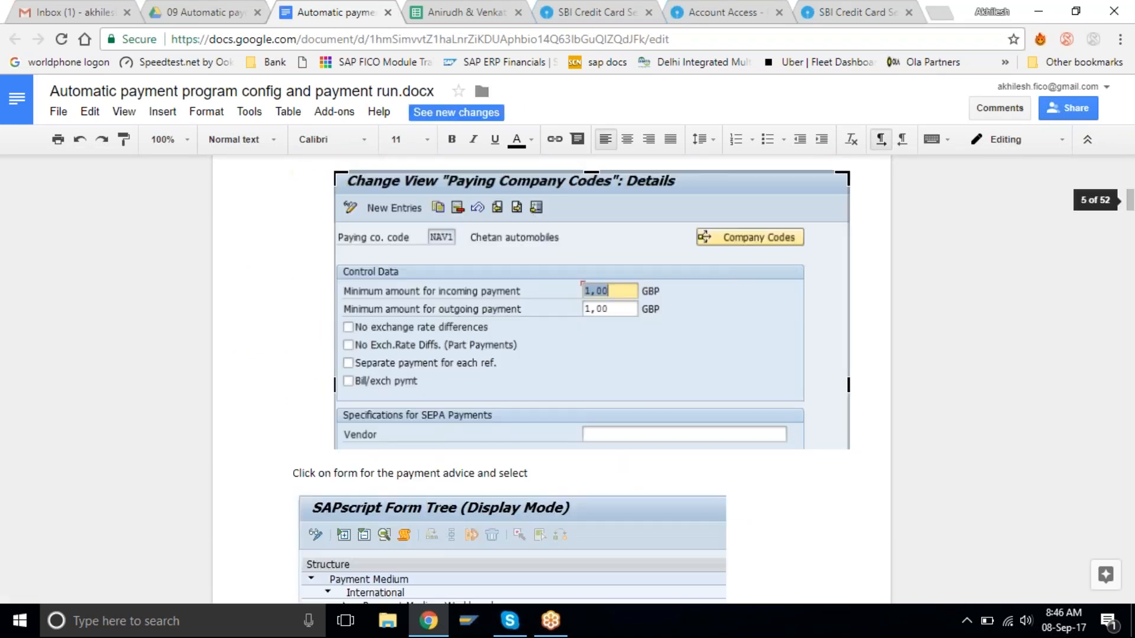
{"action": "scroll", "coordinate": [551, 378], "scroll_direction": "down", "scroll_amount": 5}
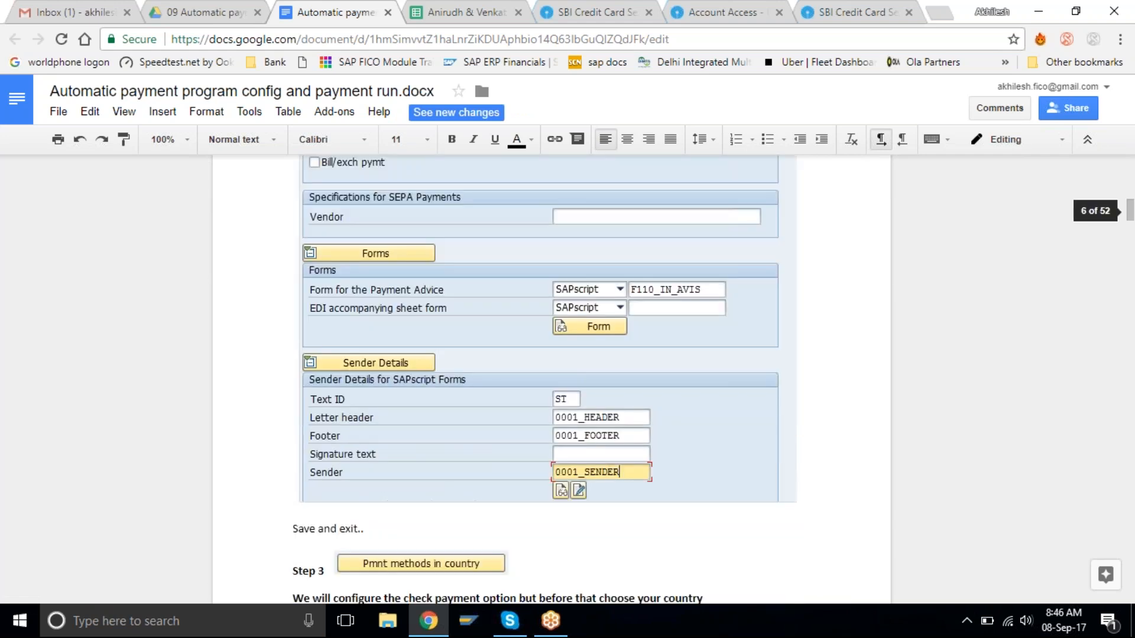
{"action": "scroll", "coordinate": [551, 378], "scroll_direction": "down", "scroll_amount": 2}
{"action": "scroll", "coordinate": [551, 378], "scroll_direction": "down", "scroll_amount": 8}
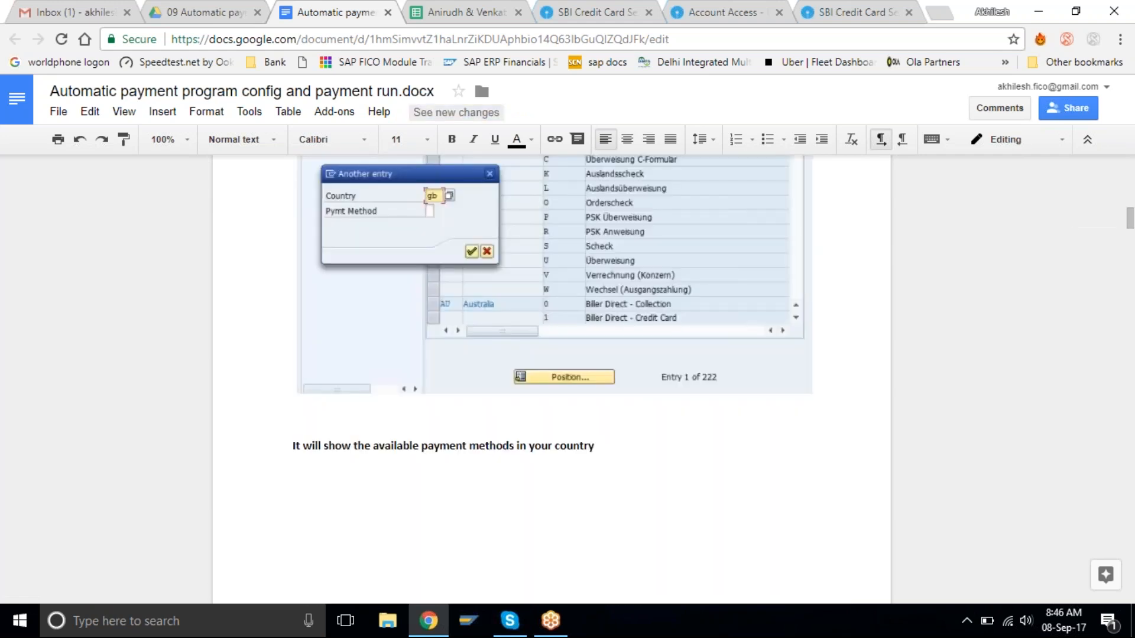
{"action": "scroll", "coordinate": [552, 379], "scroll_direction": "down", "scroll_amount": 8}
{"action": "scroll", "coordinate": [551, 378], "scroll_direction": "up", "scroll_amount": 7}
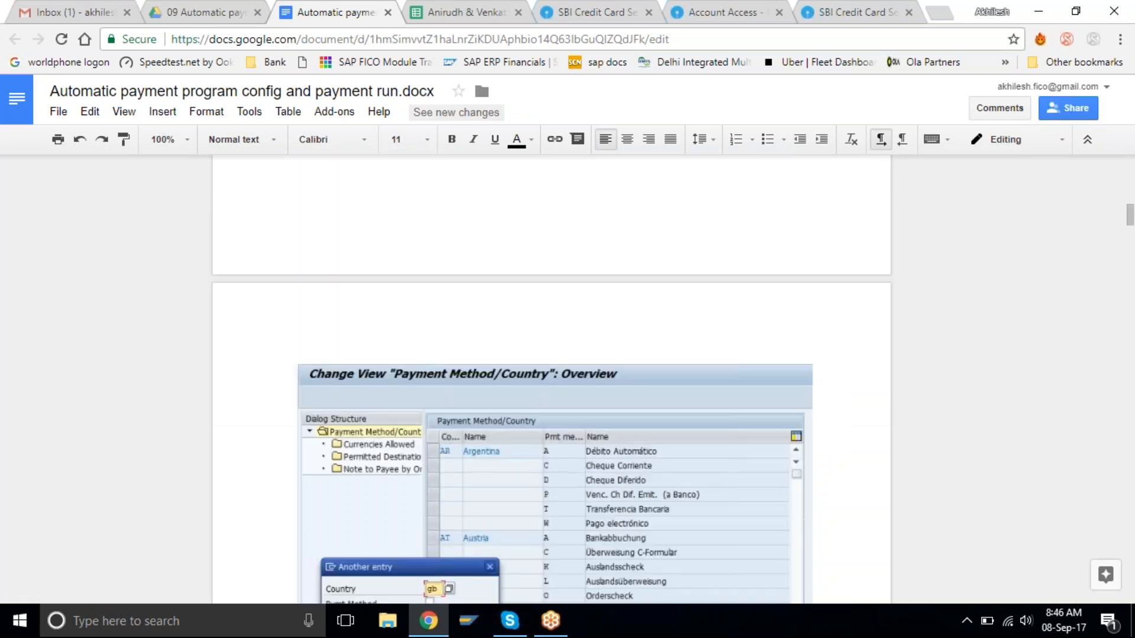
{"action": "scroll", "coordinate": [349, 293], "scroll_direction": "up", "scroll_amount": 2}
{"action": "scroll", "coordinate": [349, 292], "scroll_direction": "down", "scroll_amount": 2}
{"action": "left_click", "coordinate": [342, 264]}
{"action": "right_click", "coordinate": [346, 264]}
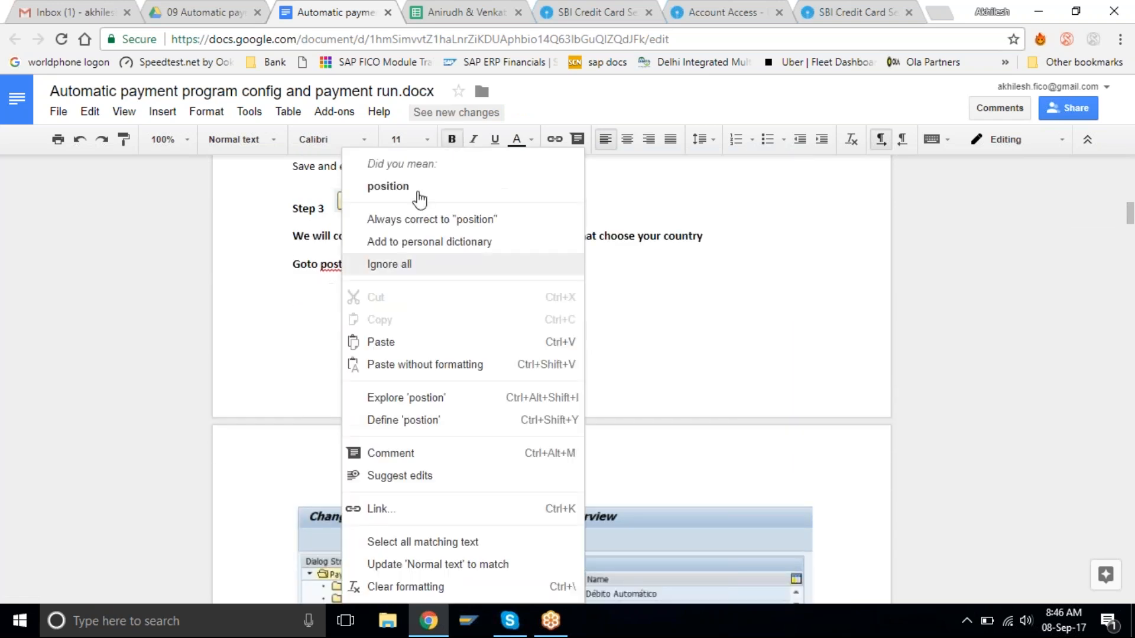
{"action": "left_click", "coordinate": [418, 188]}
- Accept the spelling correction for the misspelt 'cheque'
{"action": "scroll", "coordinate": [443, 433], "scroll_direction": "down", "scroll_amount": 6}
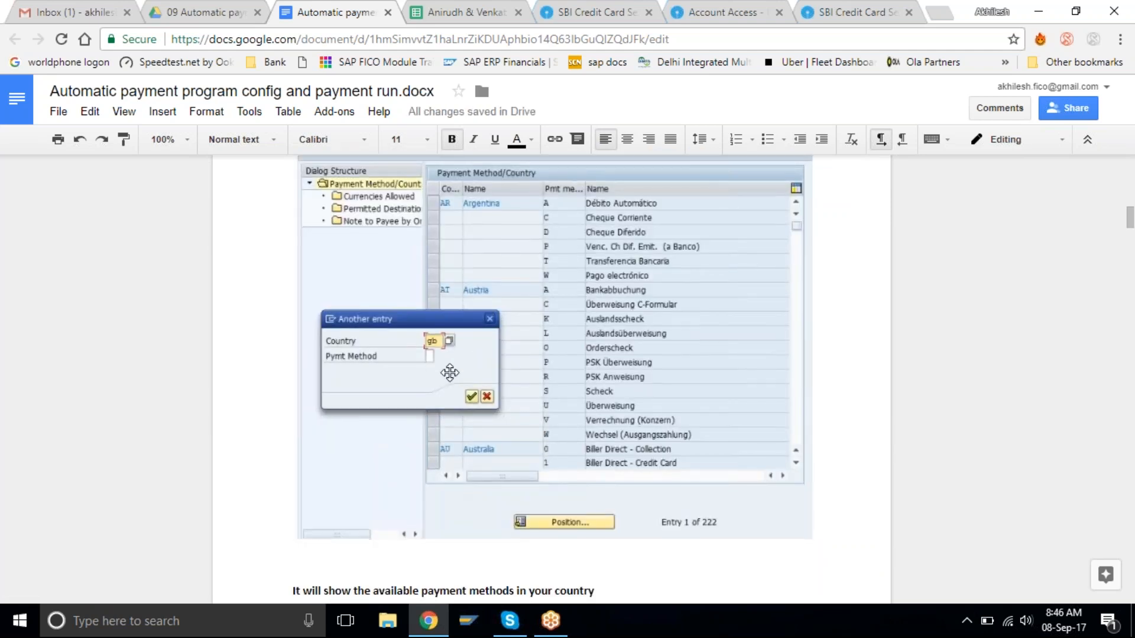
{"action": "scroll", "coordinate": [449, 372], "scroll_direction": "down", "scroll_amount": 10}
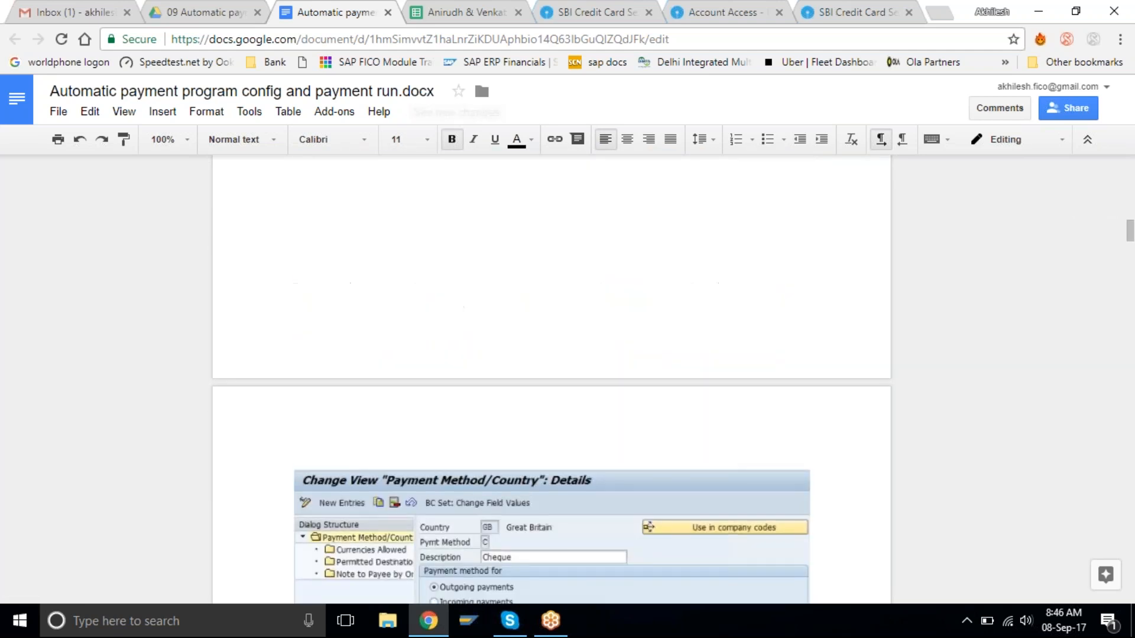
{"action": "scroll", "coordinate": [508, 337], "scroll_direction": "up", "scroll_amount": 5}
{"action": "right_click", "coordinate": [501, 341]}
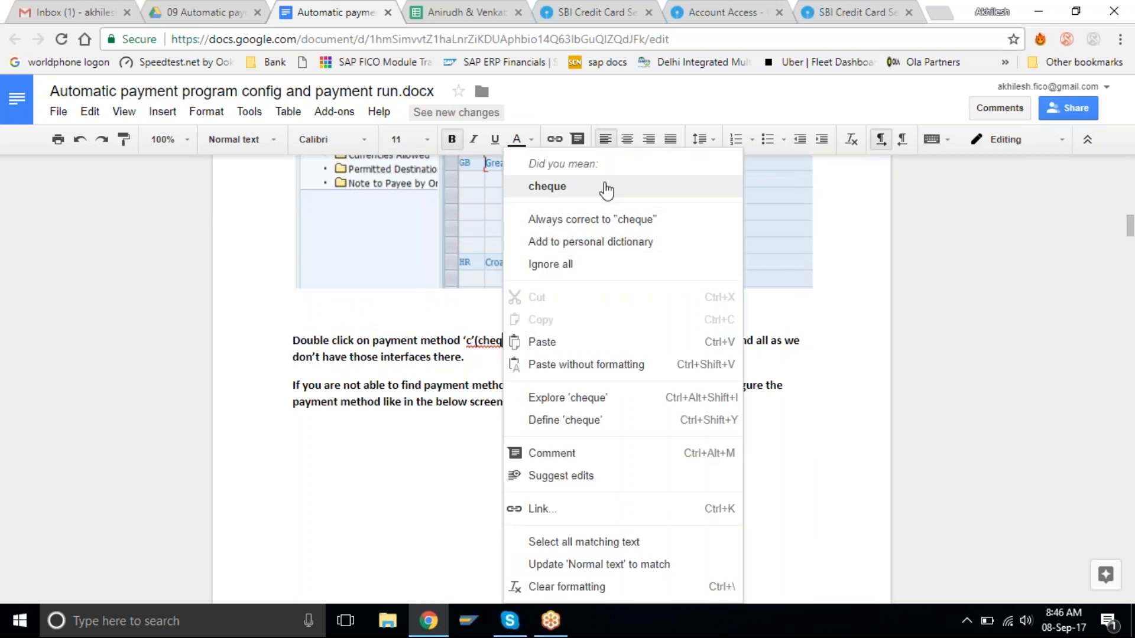
{"action": "left_click", "coordinate": [538, 185]}
- Rewrite the payment method entry as -c, (cheque)
{"action": "scroll", "coordinate": [503, 441], "scroll_direction": "down", "scroll_amount": 5}
{"action": "scroll", "coordinate": [503, 441], "scroll_direction": "down", "scroll_amount": 2}
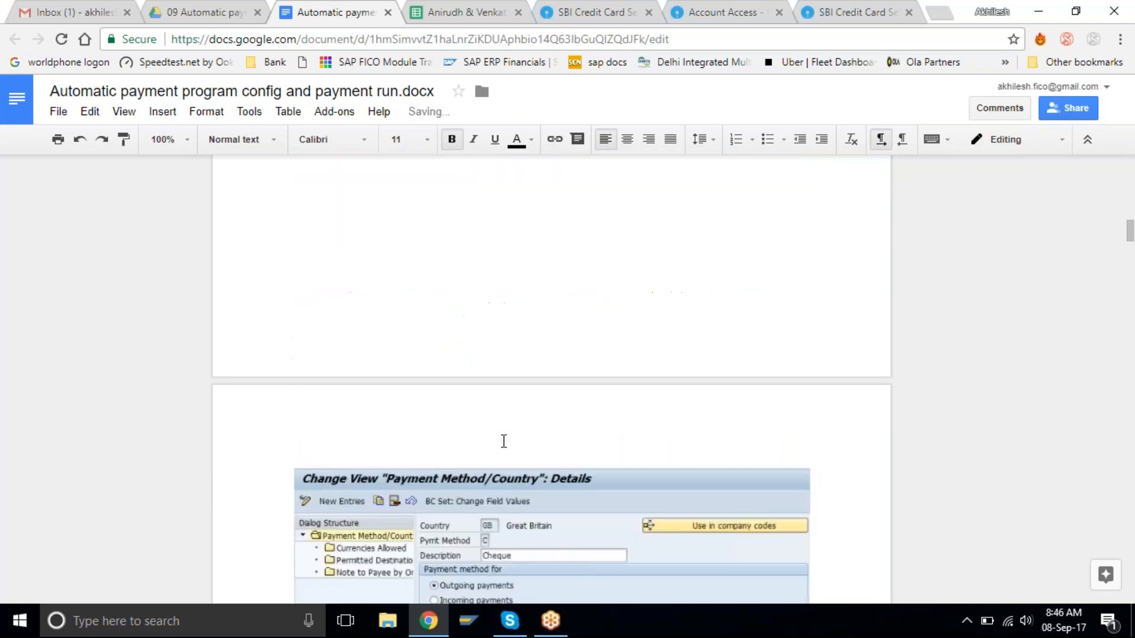
{"action": "scroll", "coordinate": [504, 441], "scroll_direction": "down", "scroll_amount": 10}
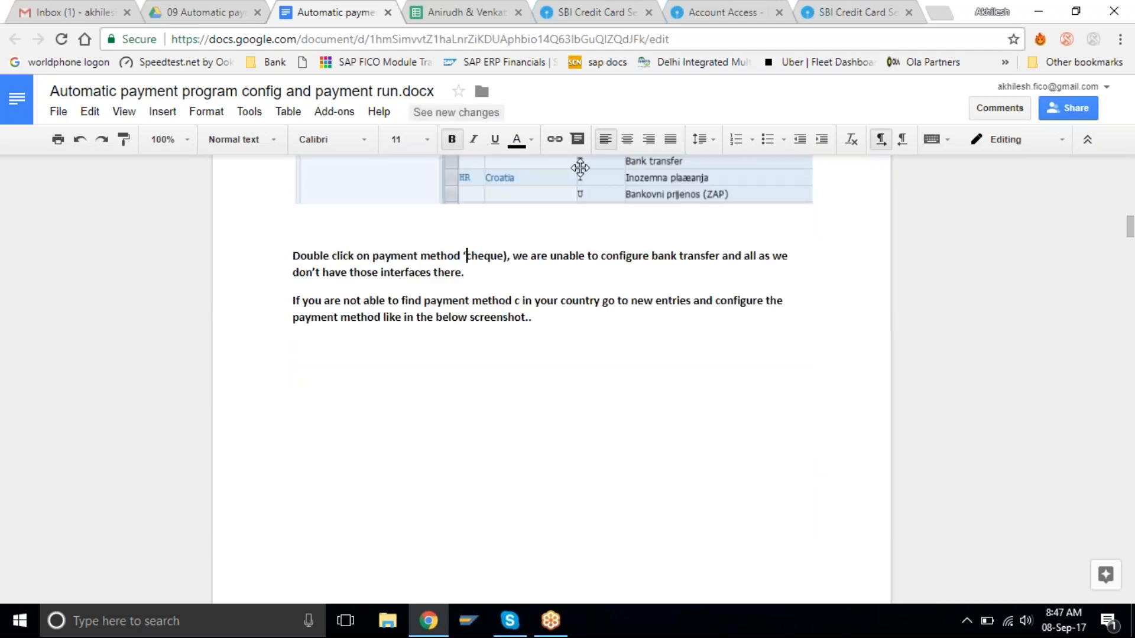
{"action": "type", "text": ")"}
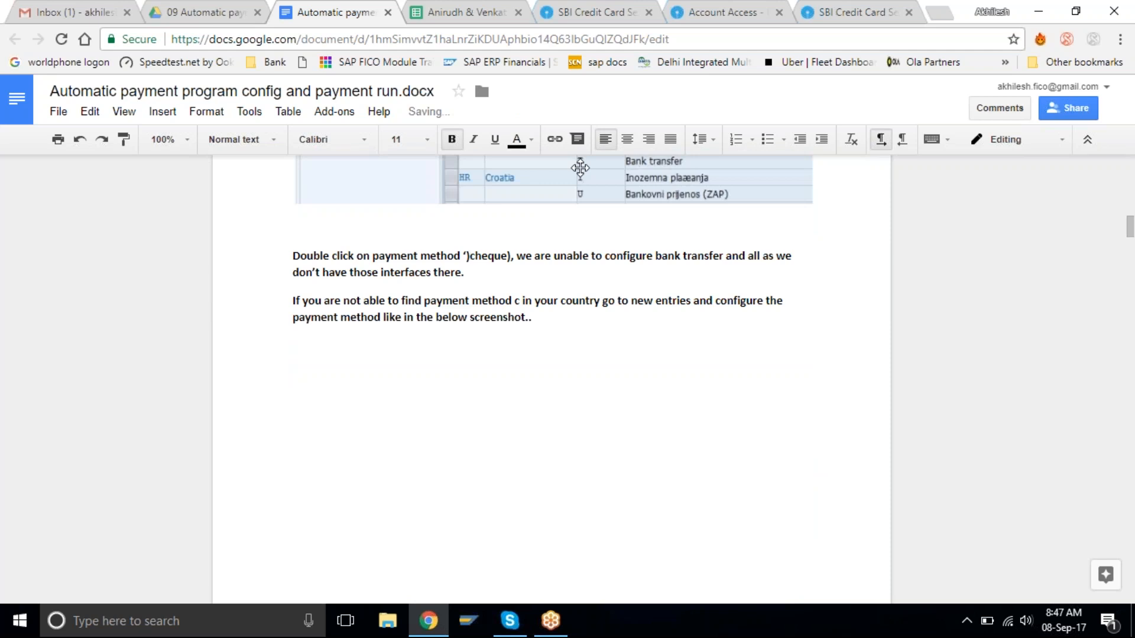
{"action": "key", "text": "BackSpace"}
{"action": "key", "text": "BackSpace"}
{"action": "type", "text": "-c, "}
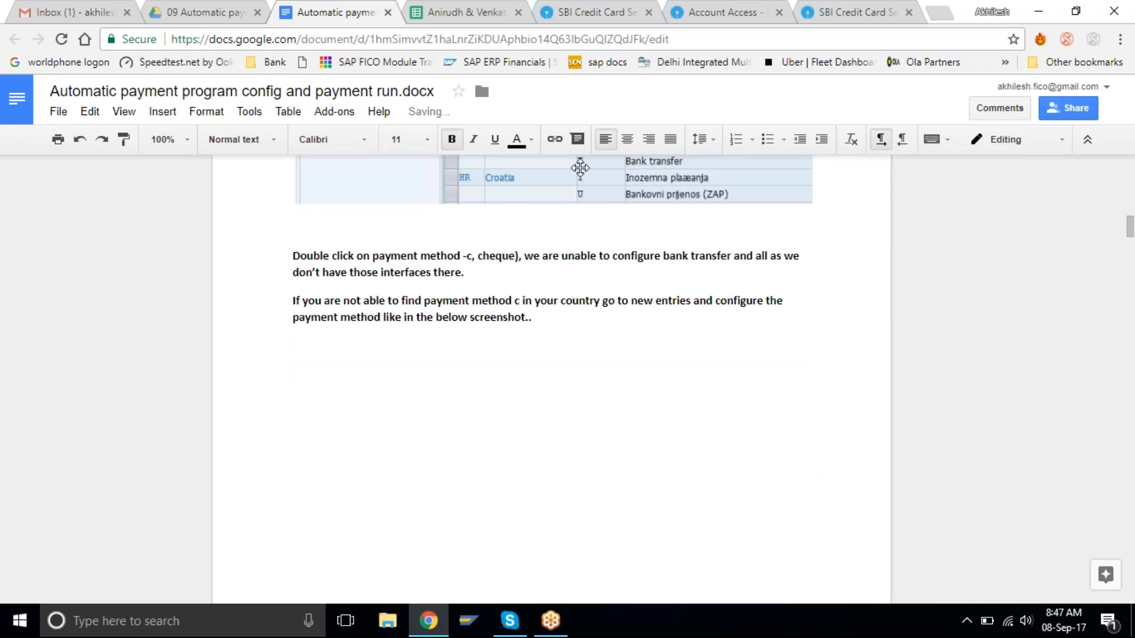
{"action": "type", "text": "\""}
{"action": "key", "text": "BackSpace"}
{"action": "type", "text": "("}
{"action": "key", "text": "BackSpace"}
{"action": "type", "text": "("}
{"action": "left_click", "coordinate": [467, 320]}
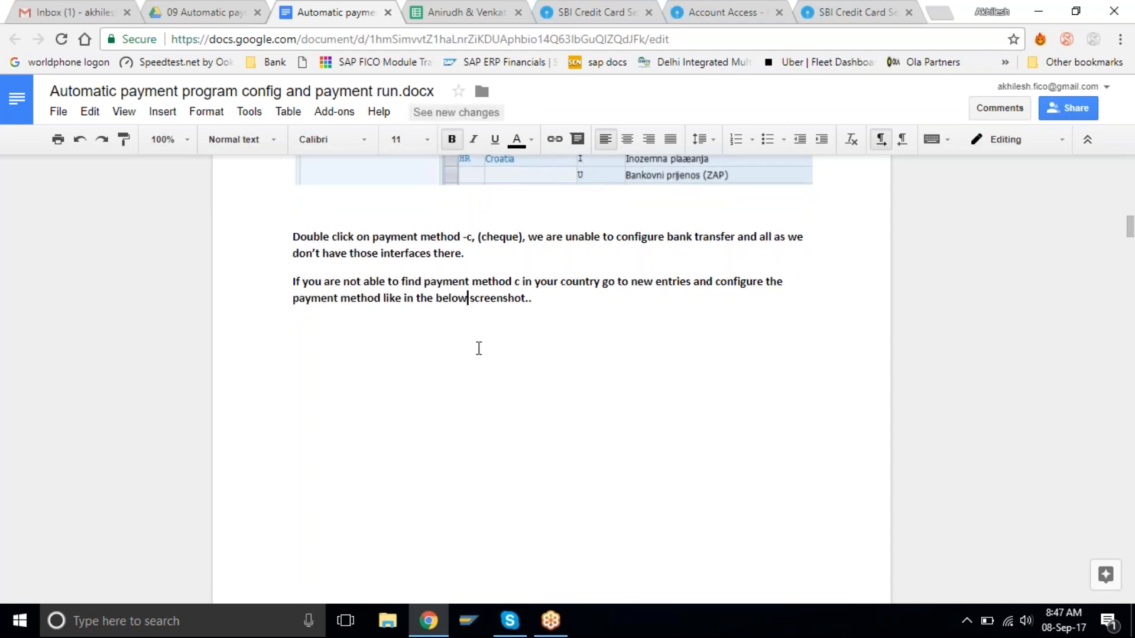
- Scroll through the rest of the guide and close the document
{"action": "scroll", "coordinate": [479, 349], "scroll_direction": "down", "scroll_amount": 5}
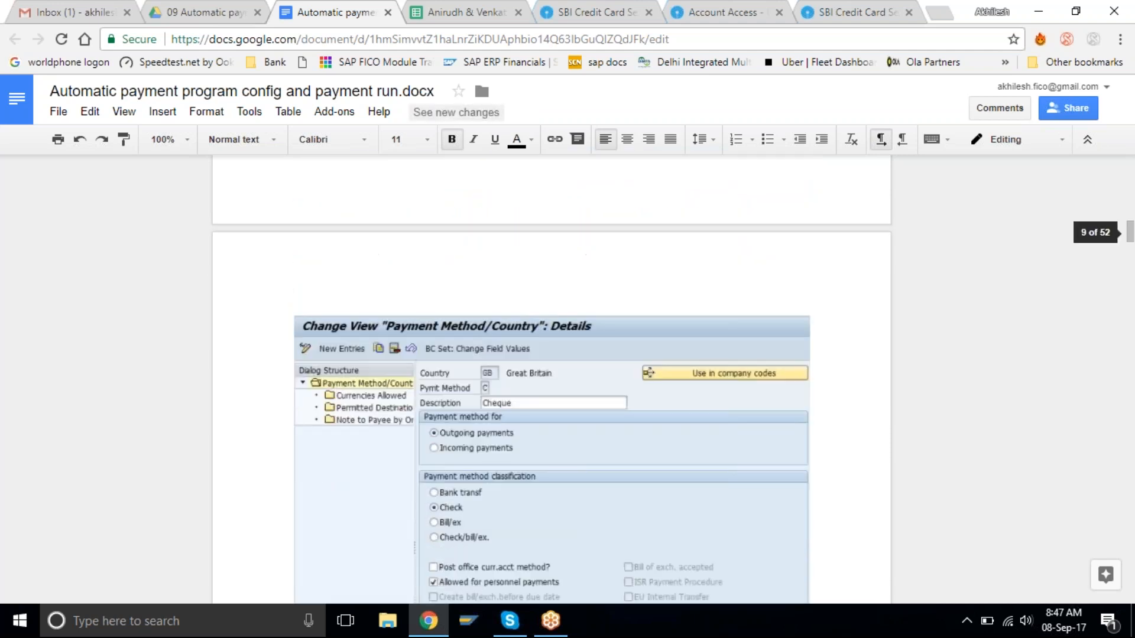
{"action": "scroll", "coordinate": [479, 348], "scroll_direction": "down", "scroll_amount": 10}
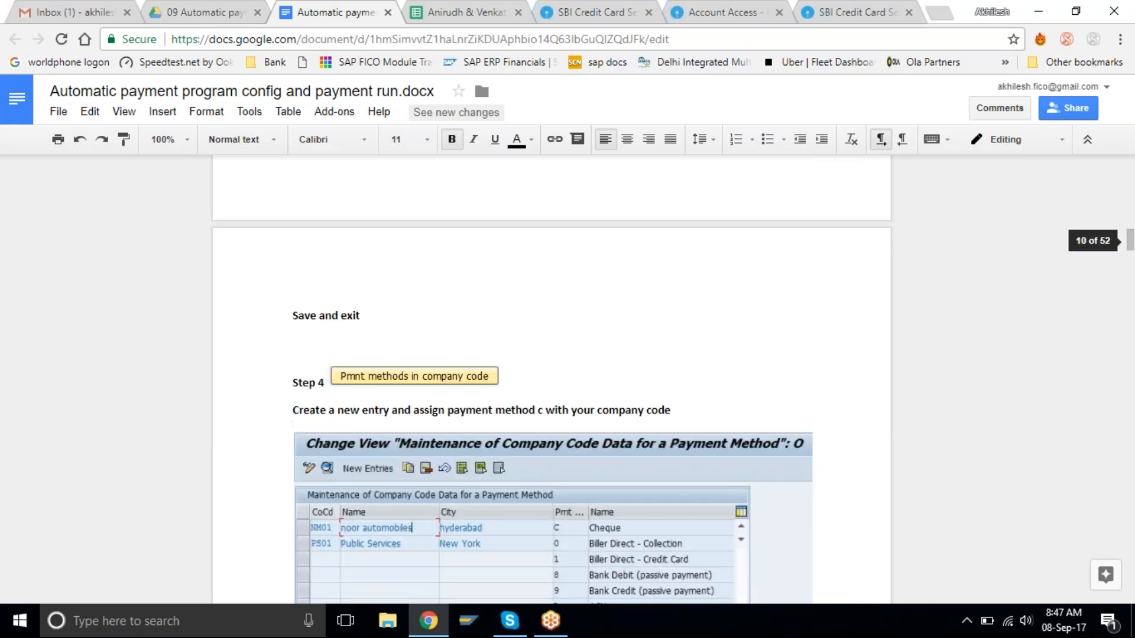
{"action": "scroll", "coordinate": [550, 384], "scroll_direction": "down", "scroll_amount": 15}
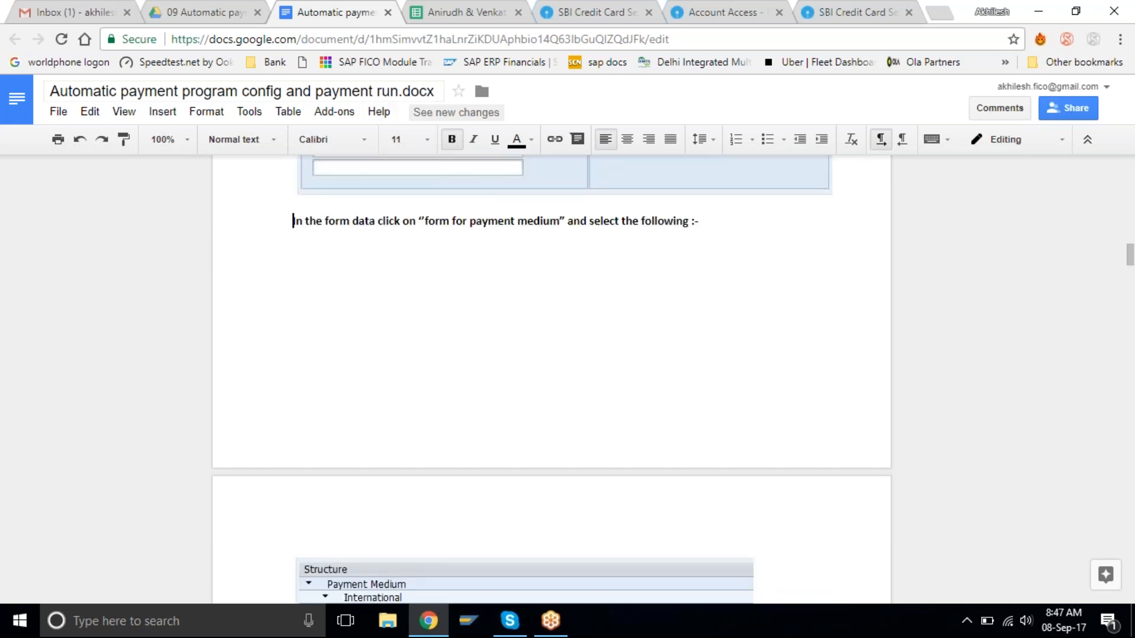
{"action": "left_click", "coordinate": [388, 13]}
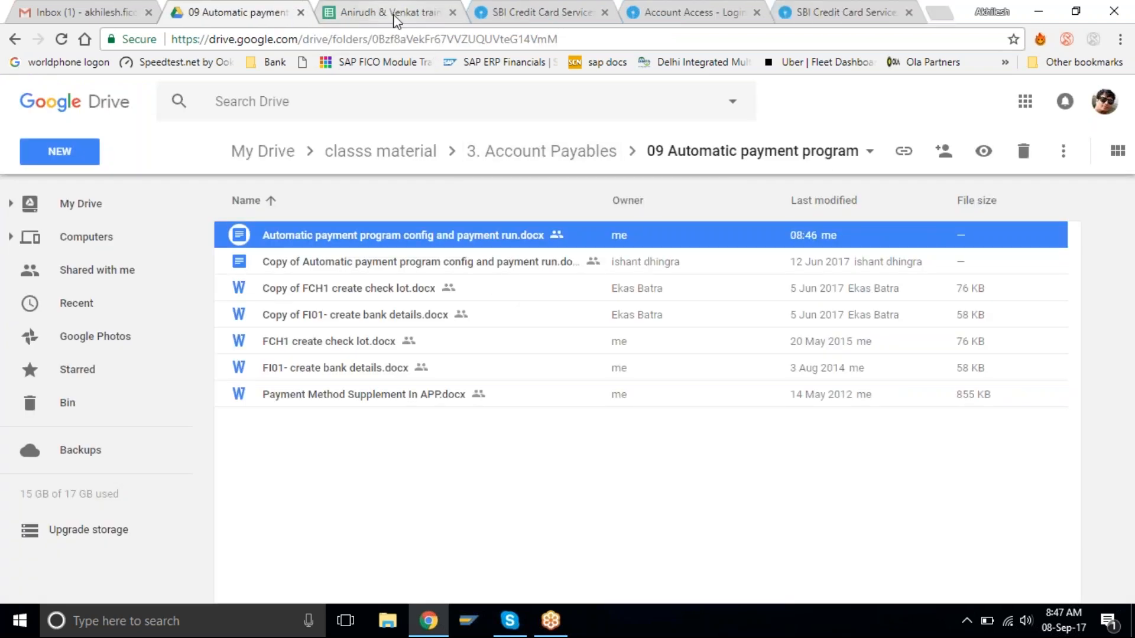
- Fill B61:B65 in the training sheet with the darker green used by the surrounding rows
{"action": "left_click", "coordinate": [394, 18]}
{"action": "left_click", "coordinate": [585, 139]}
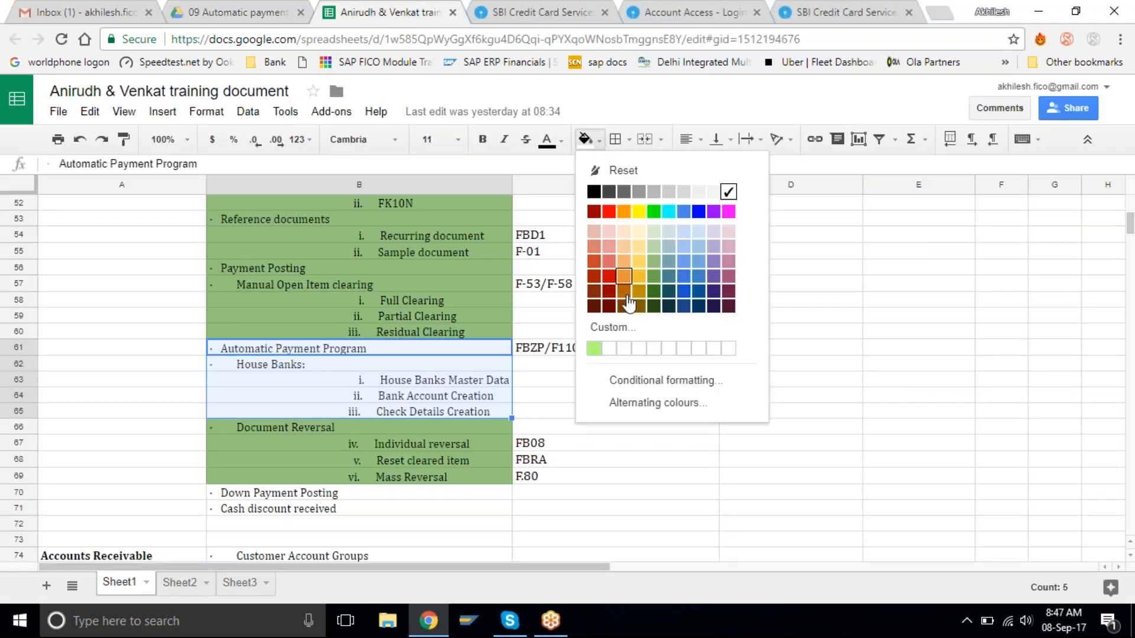
{"action": "left_click", "coordinate": [654, 245]}
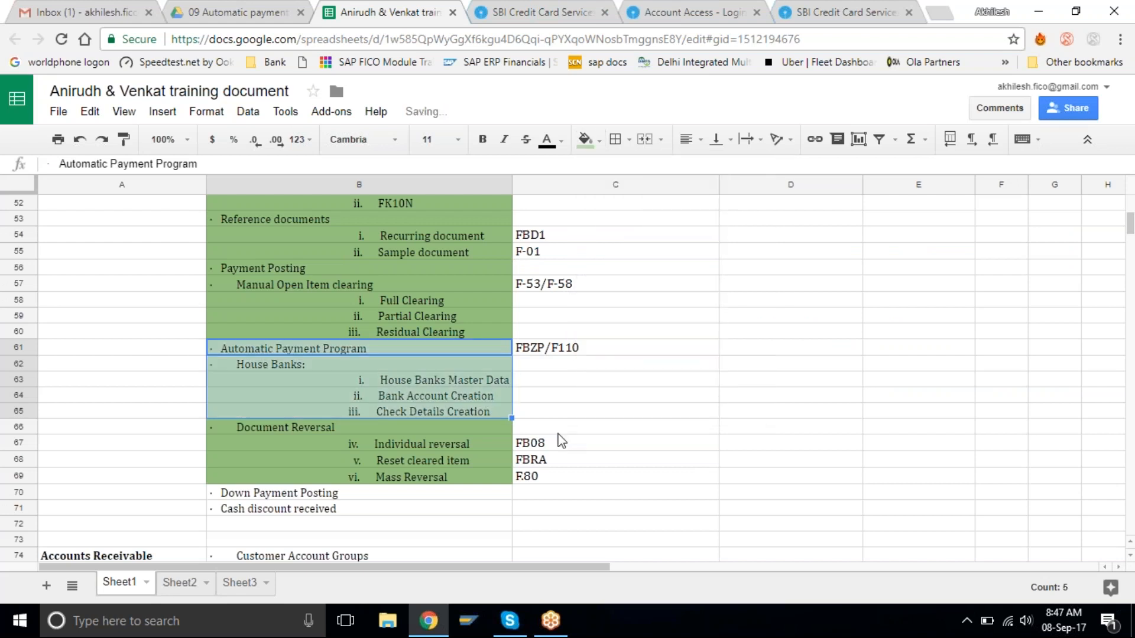
{"action": "left_click", "coordinate": [594, 139]}
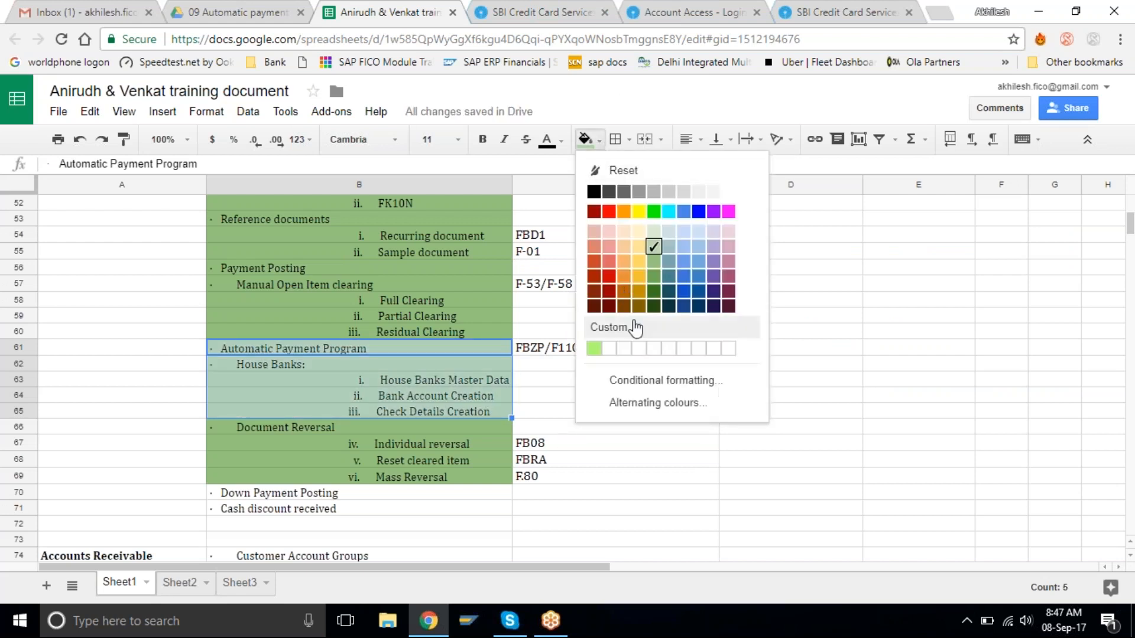
{"action": "left_click", "coordinate": [654, 260]}
{"action": "left_click", "coordinate": [641, 398]}
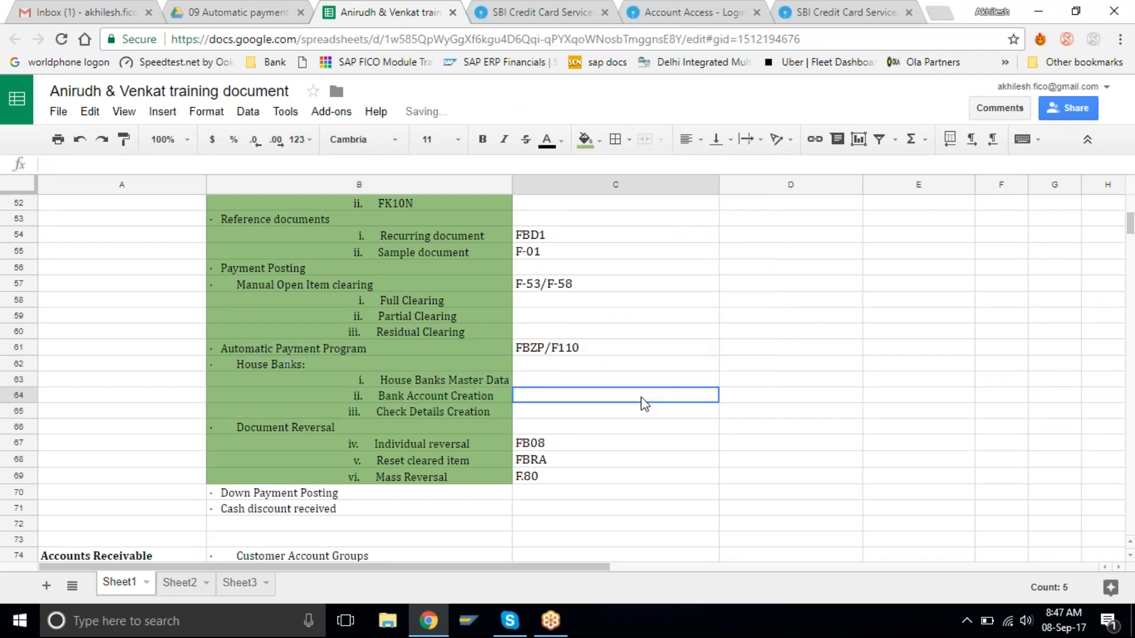